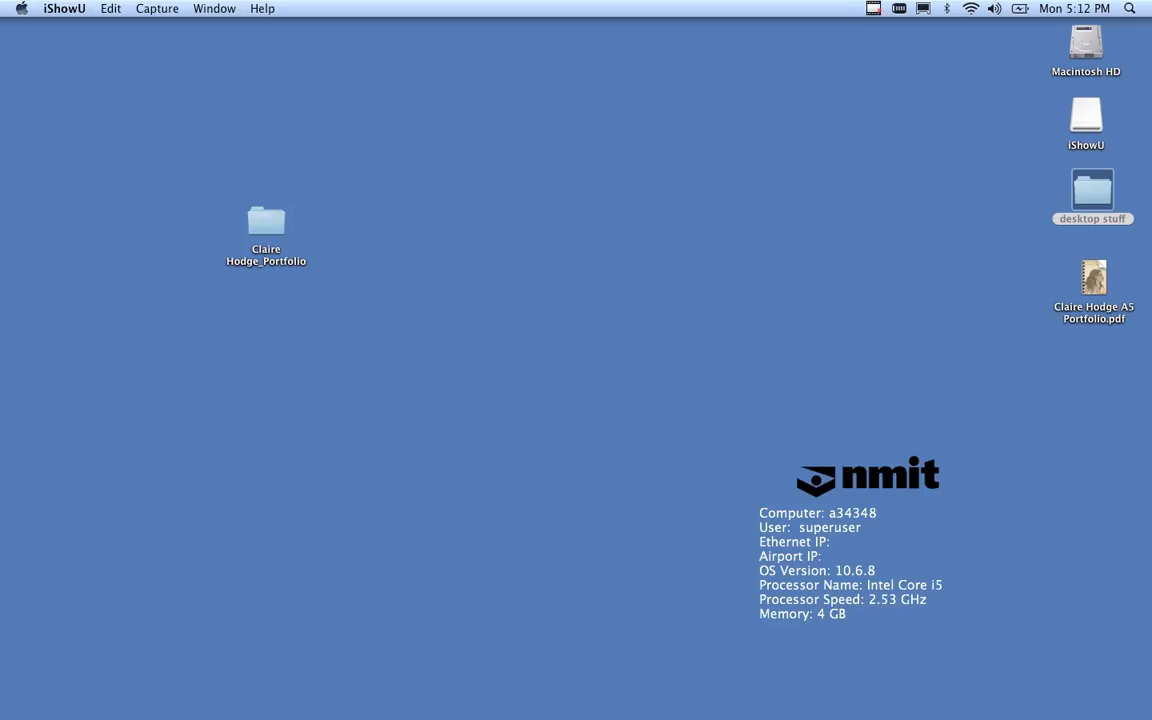
Open the A5 portfolio PDF, page full-screen through all its pages, then exit full screen.
double_click(1094, 278)
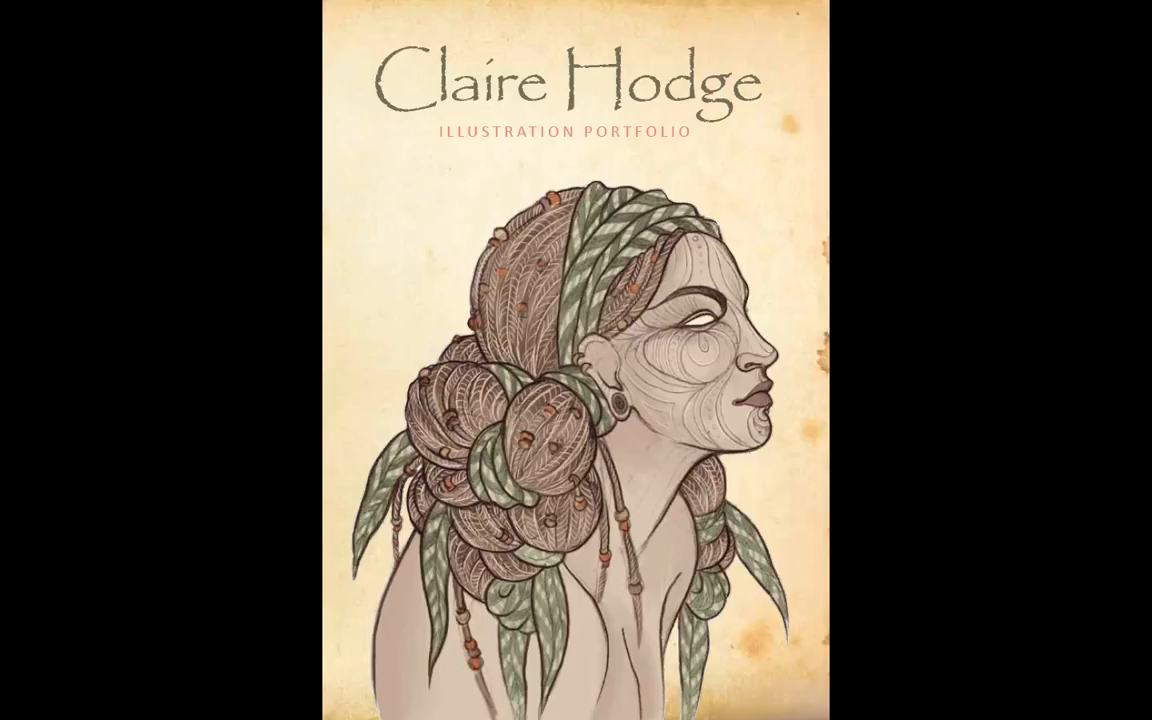
key(Right)
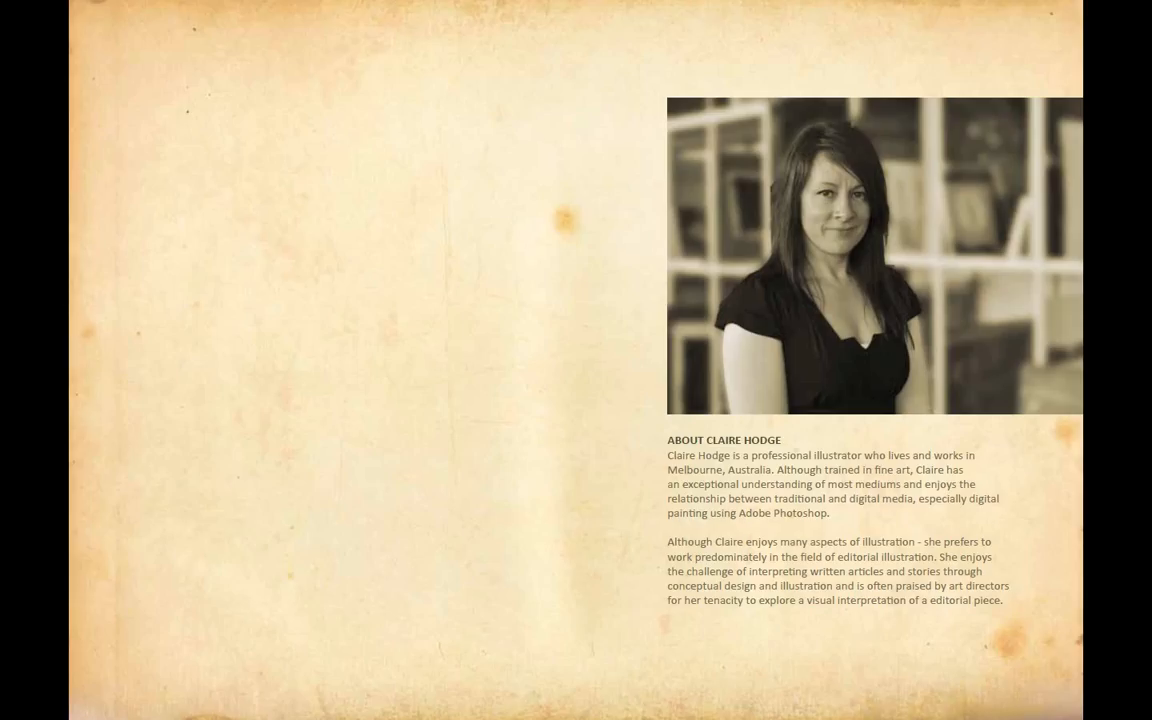
key(Right)
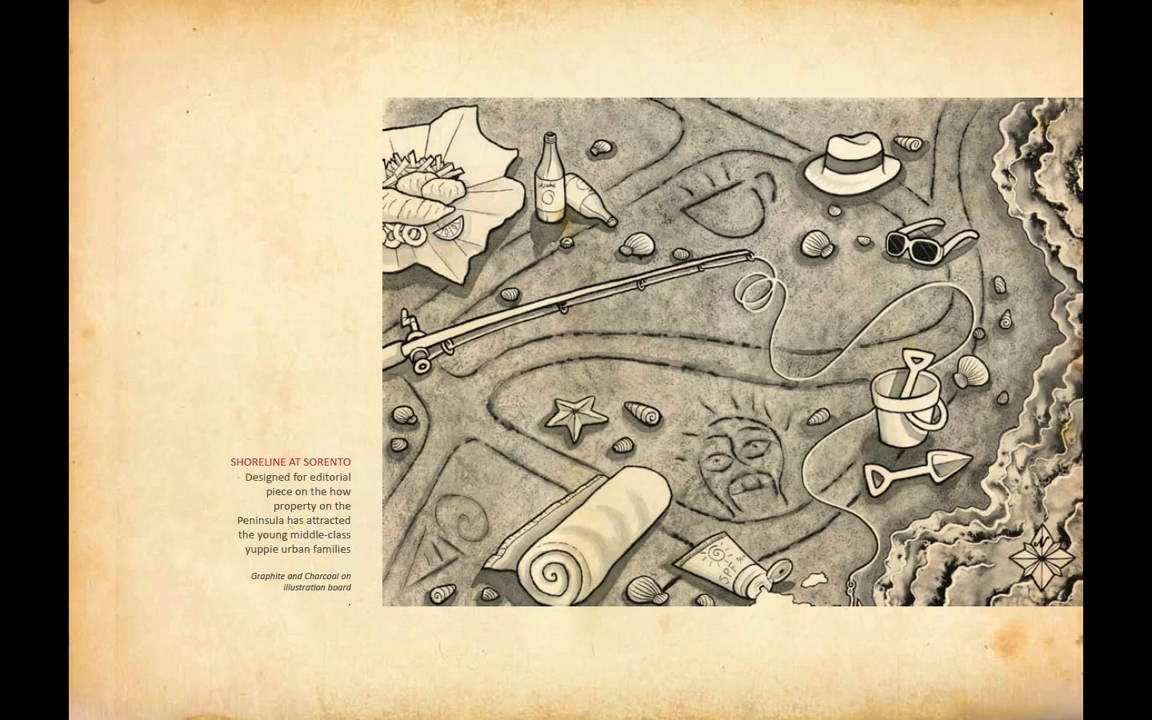
key(Right)
key(Right)
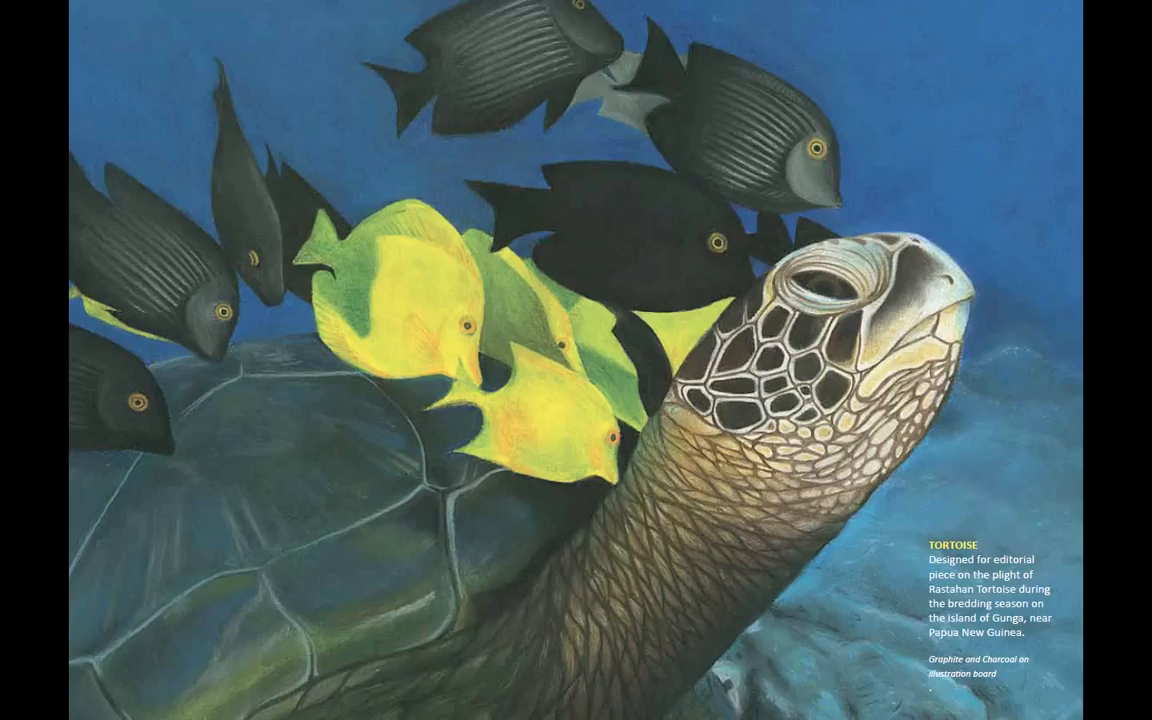
key(Right)
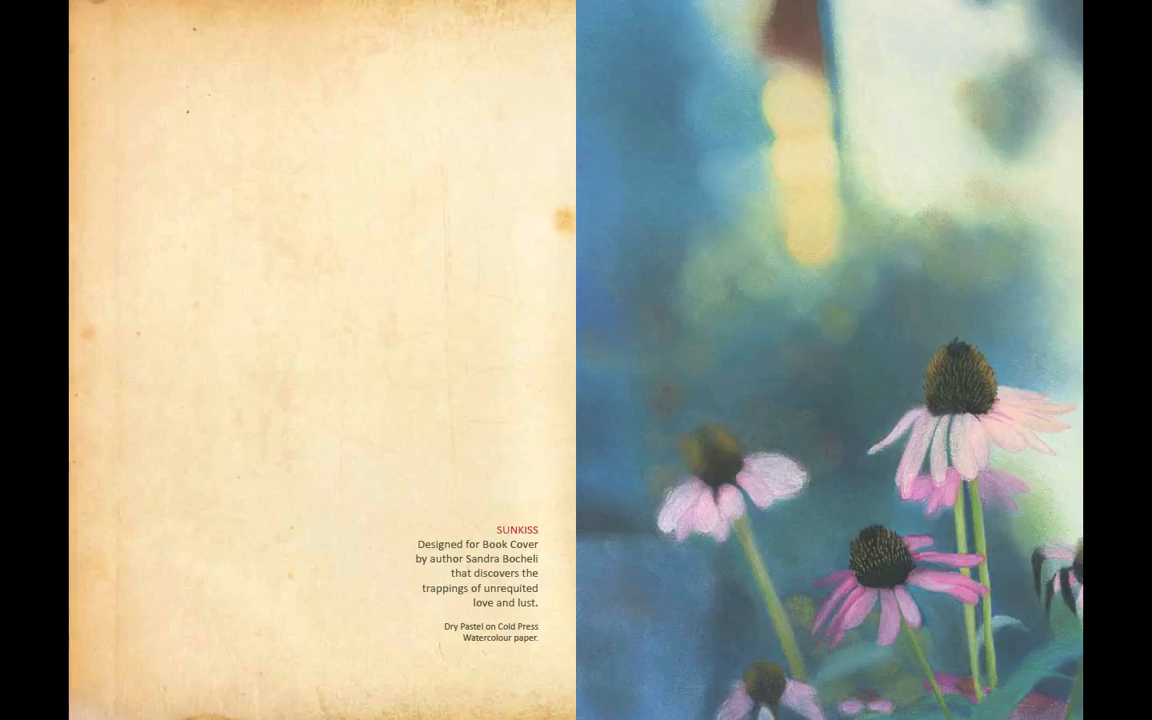
key(Right)
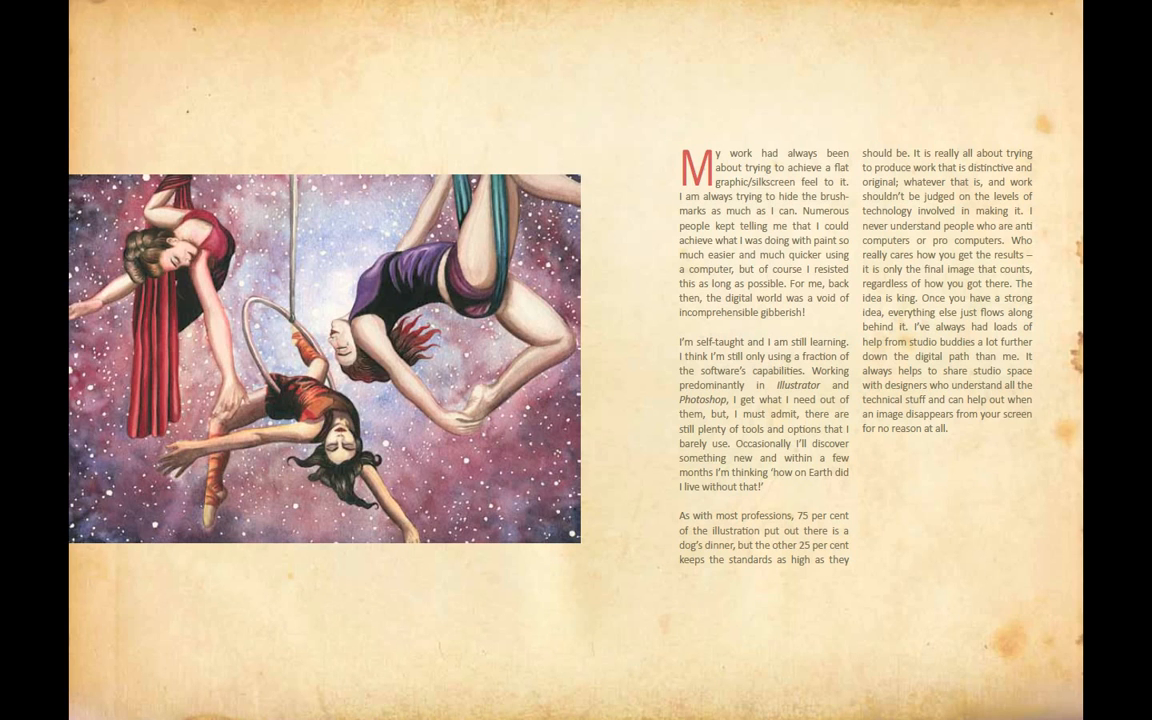
key(Right)
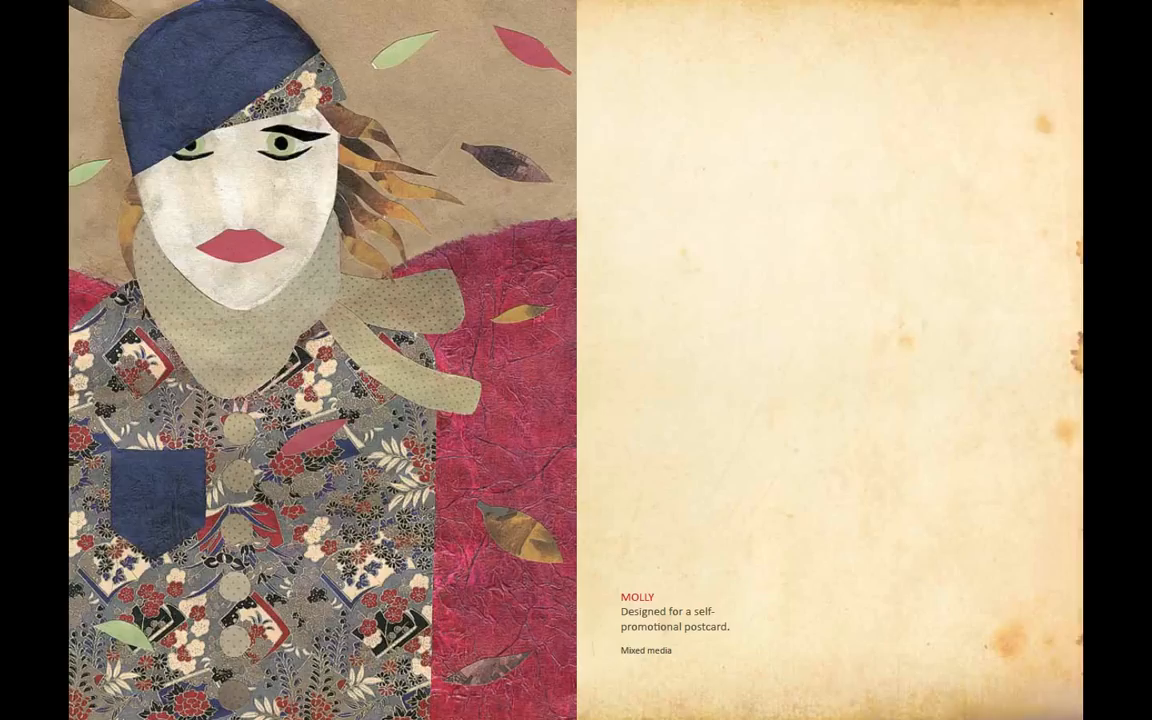
key(Right)
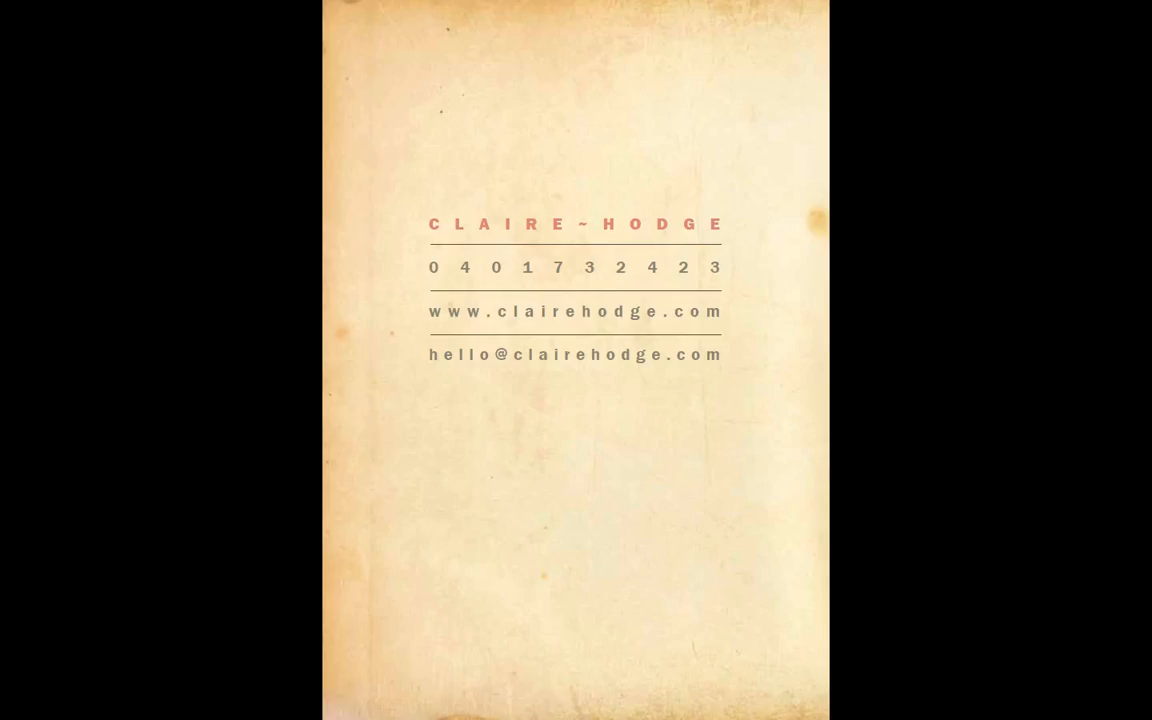
key(Escape)
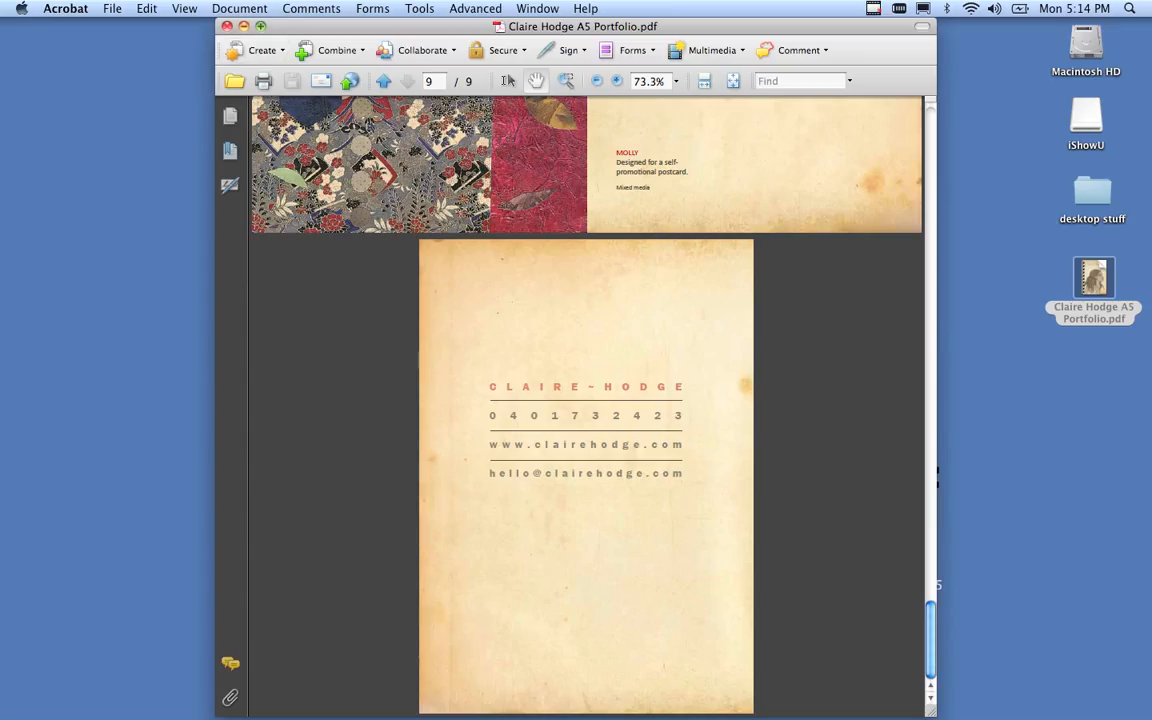
Close the portfolio PDF with Cmd+W.
key(super+w)
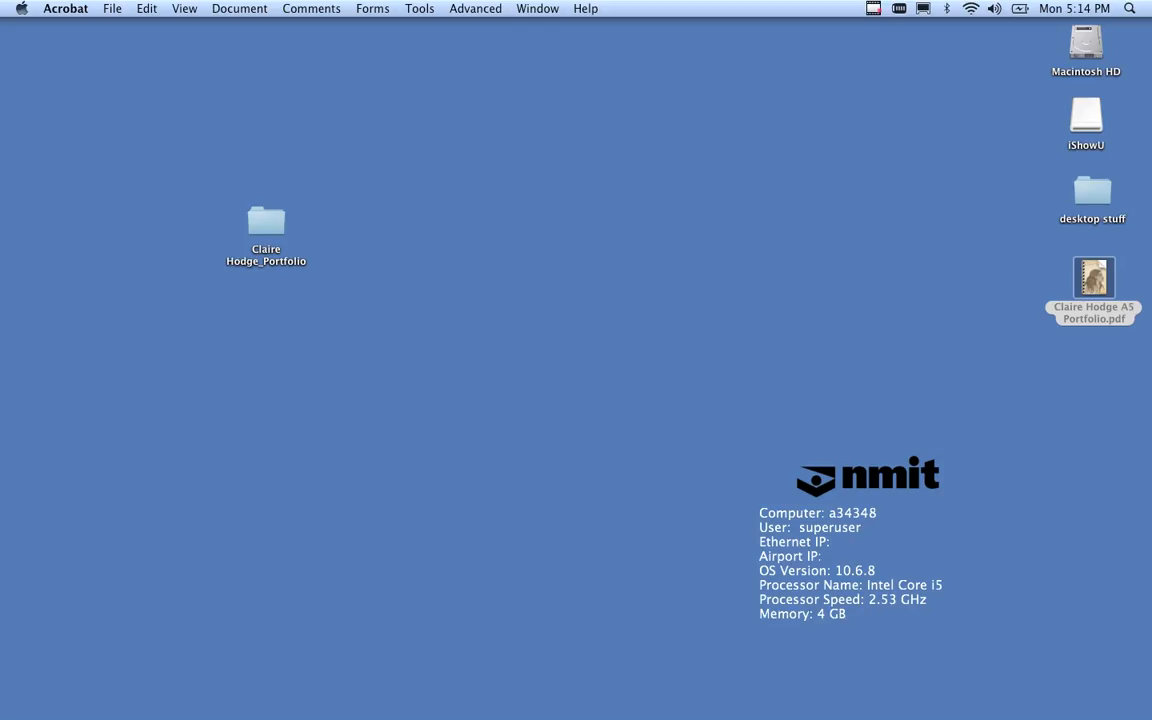
Browse the folder's cover, shoreline, stag-moon and portrait images, then open the about-the-artist .doc in Word.
double_click(266, 222)
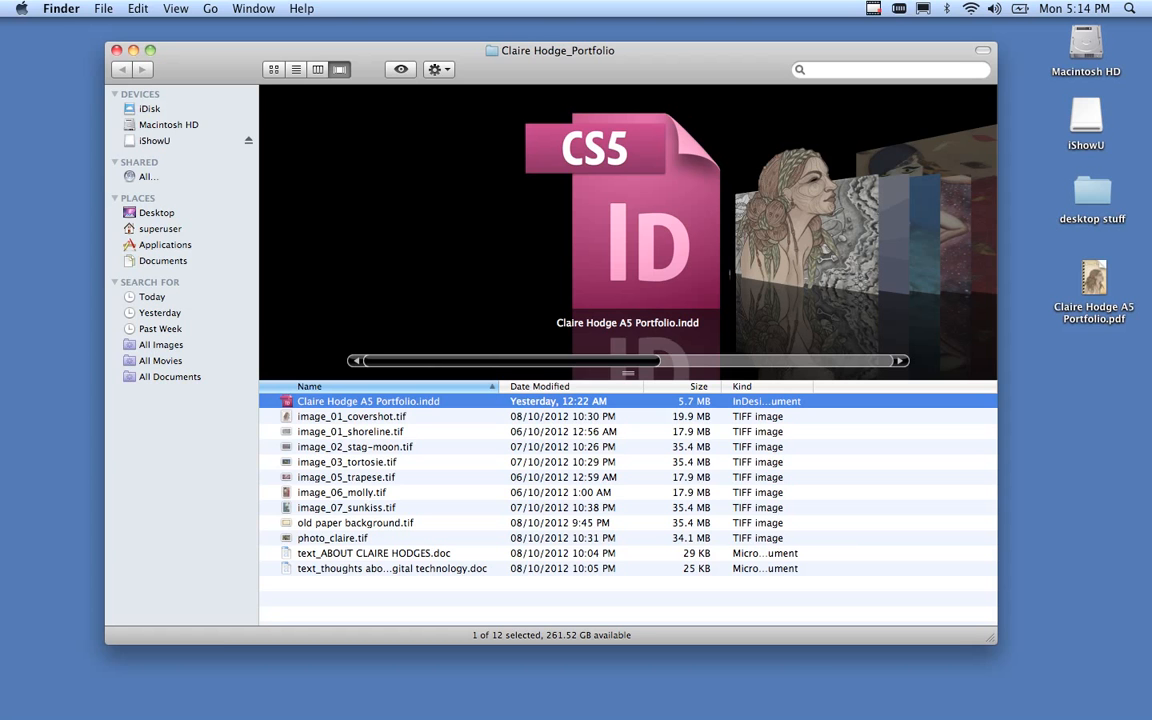
key(Down)
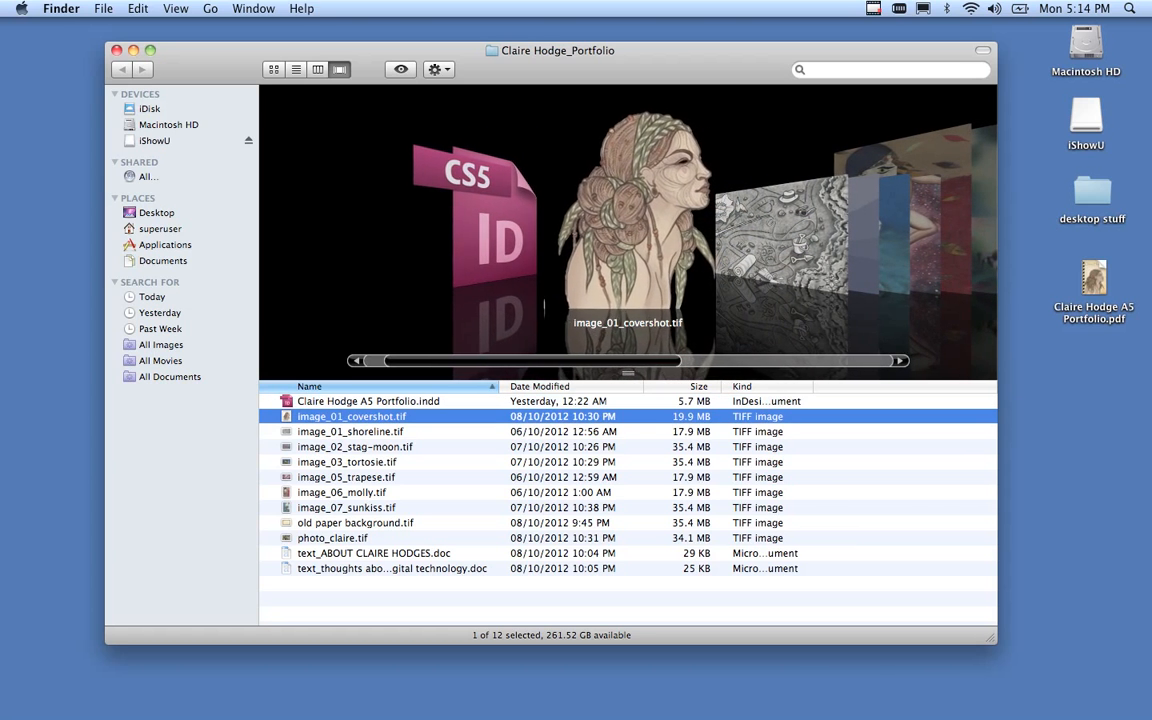
key(Down)
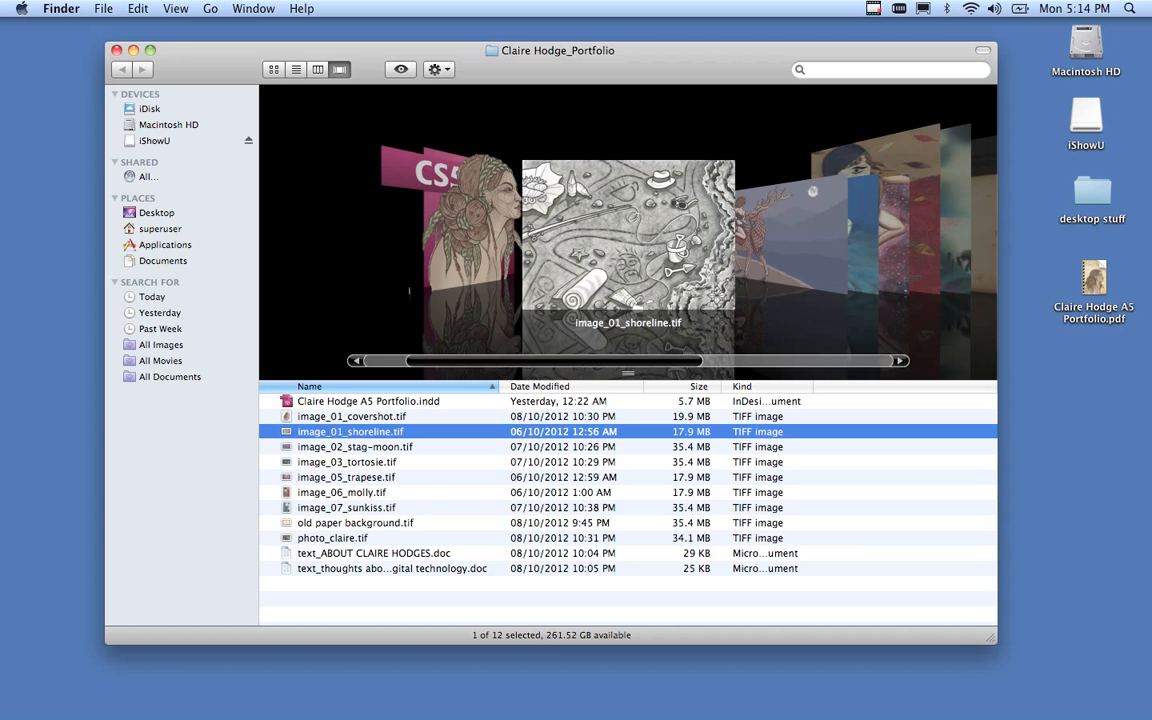
key(Down)
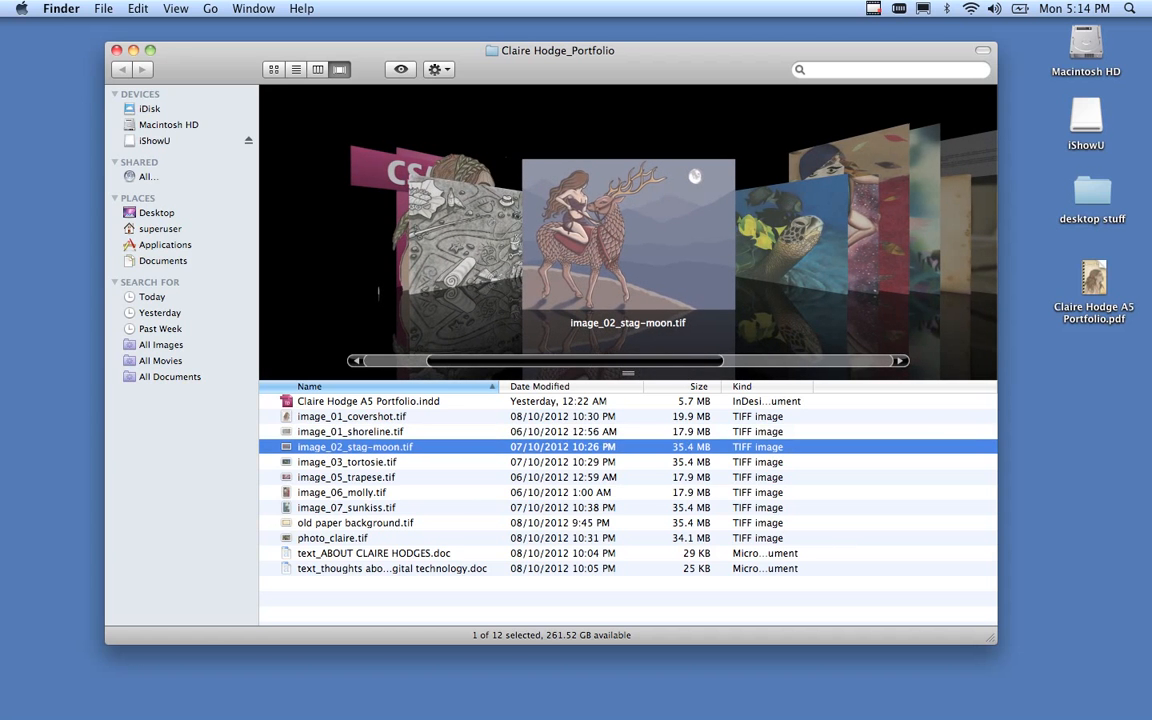
key(Down)
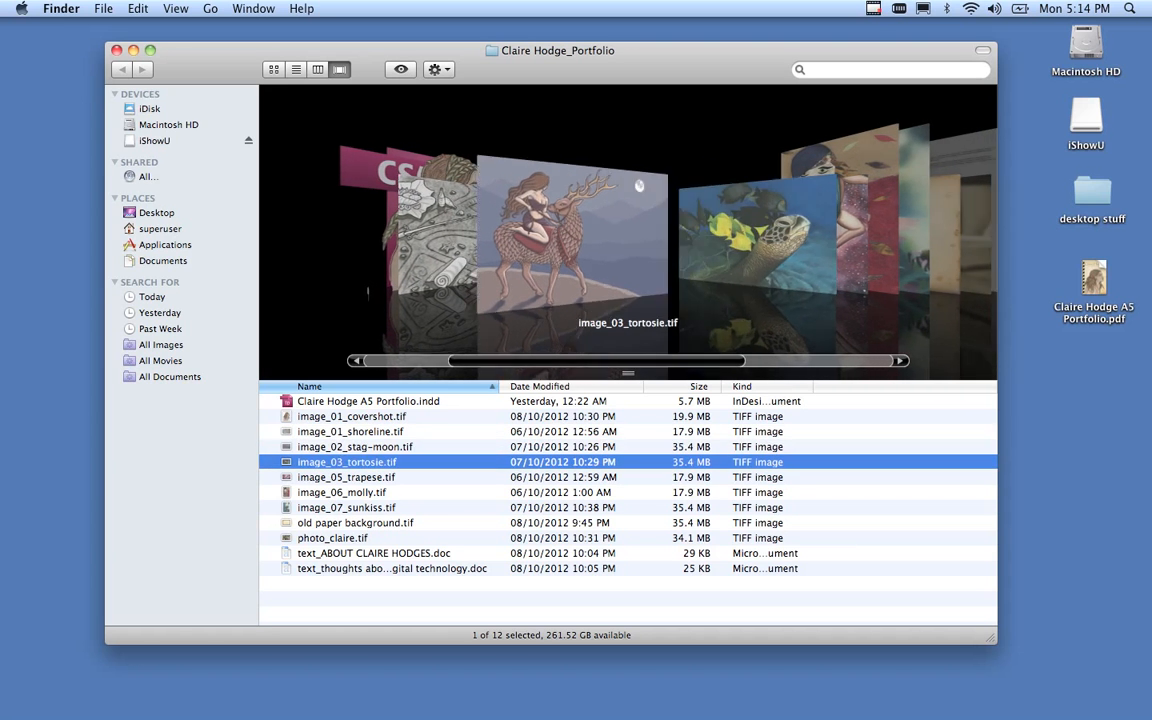
key(Down)
key(Down)
key(Down)
key(Down)
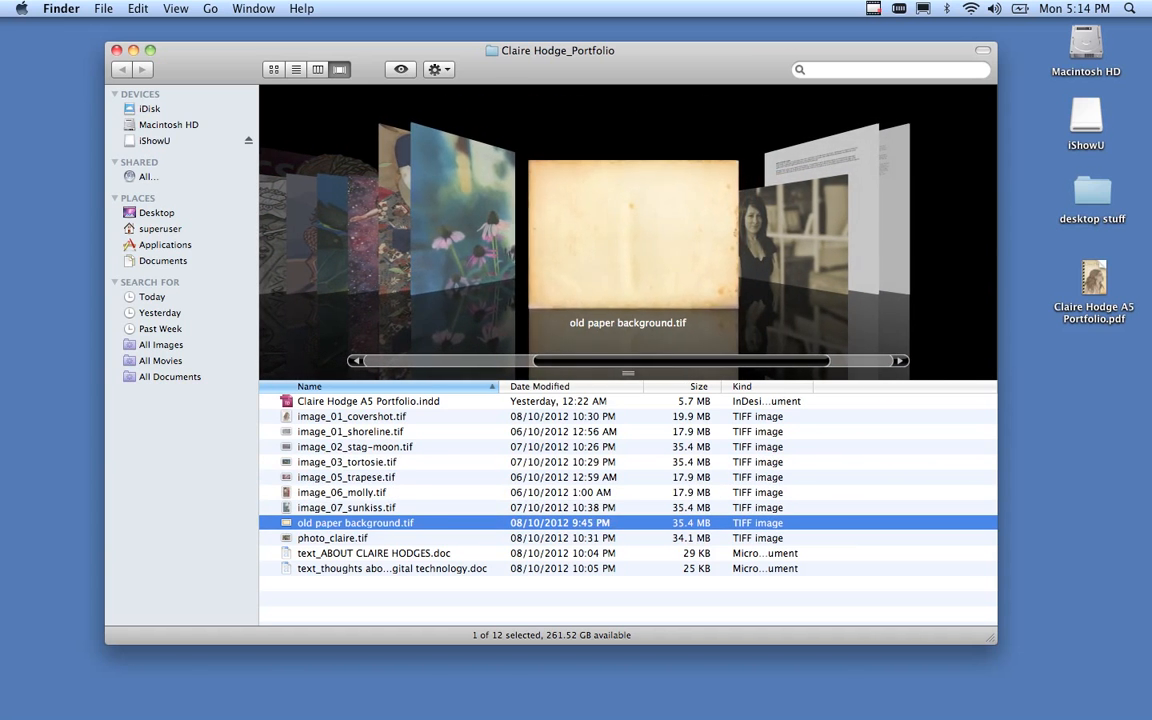
key(Down)
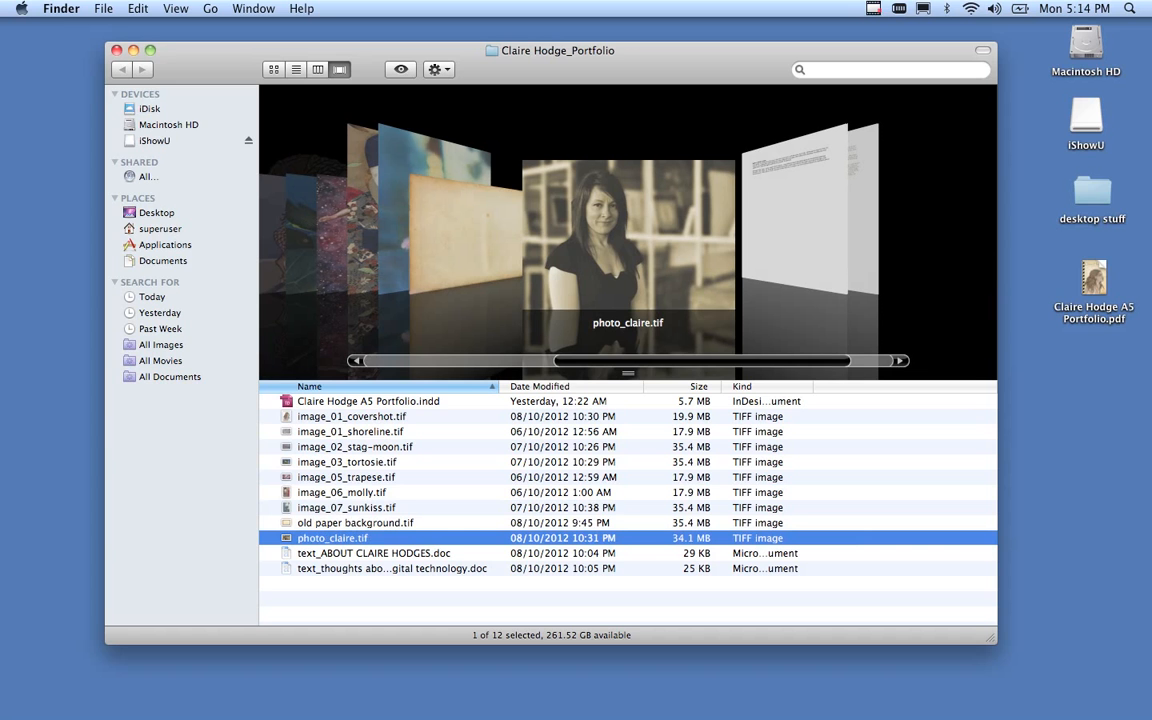
key(Down)
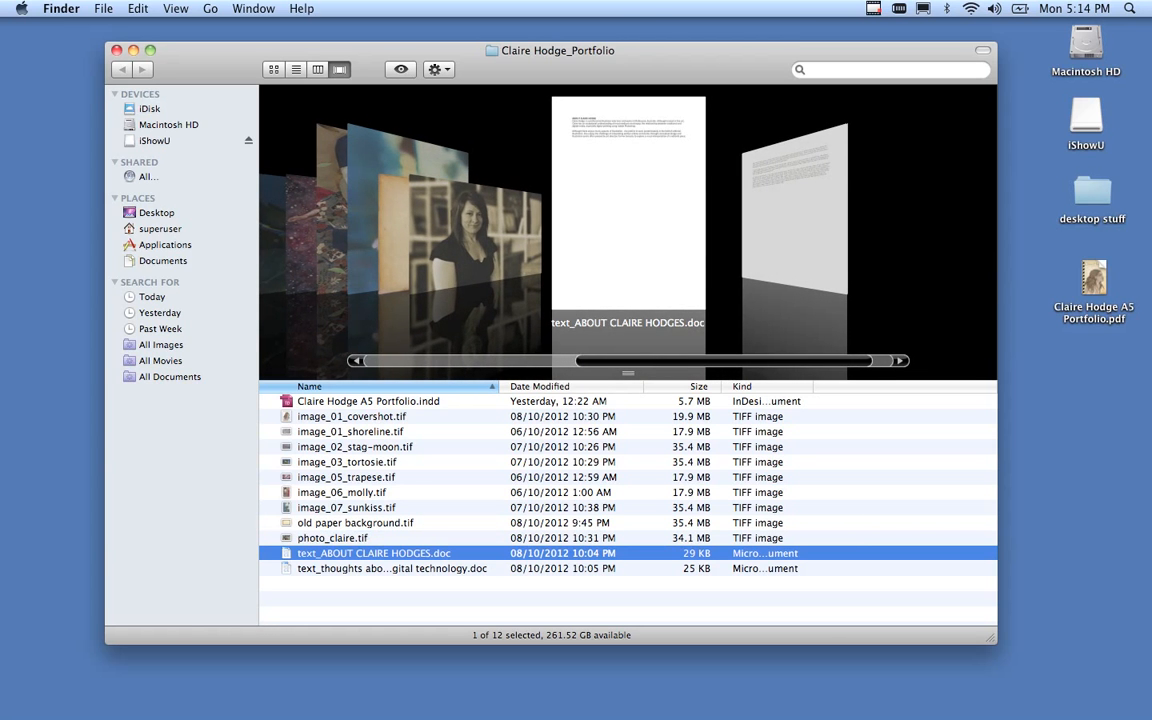
key(super+o)
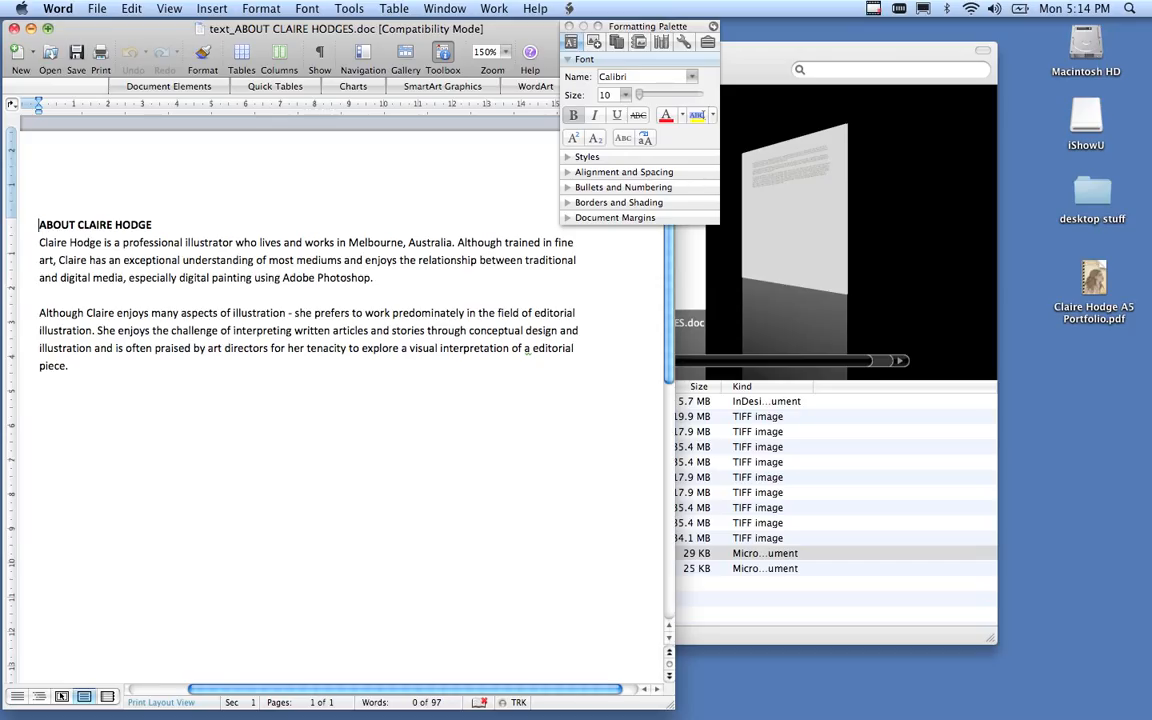
Close the about-the-artist document in Word.
key(super+w)
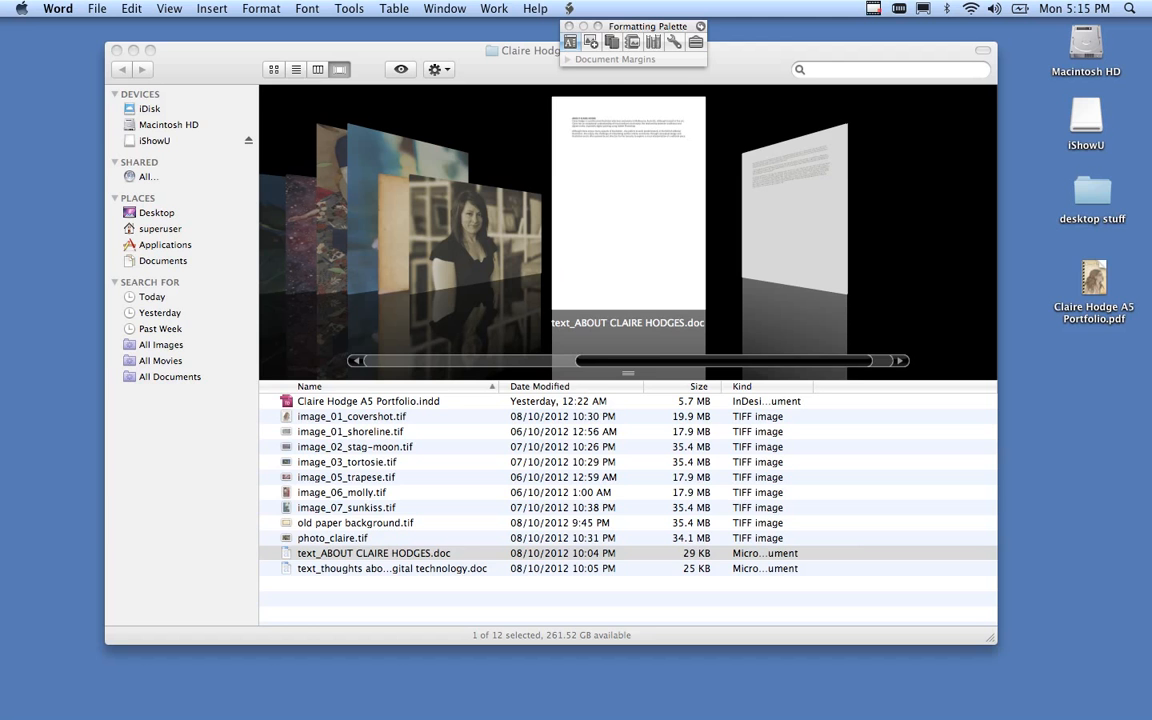
Quit Word, check the tortoise image and the InDesign portfolio file, then close the folder window.
key(super+q)
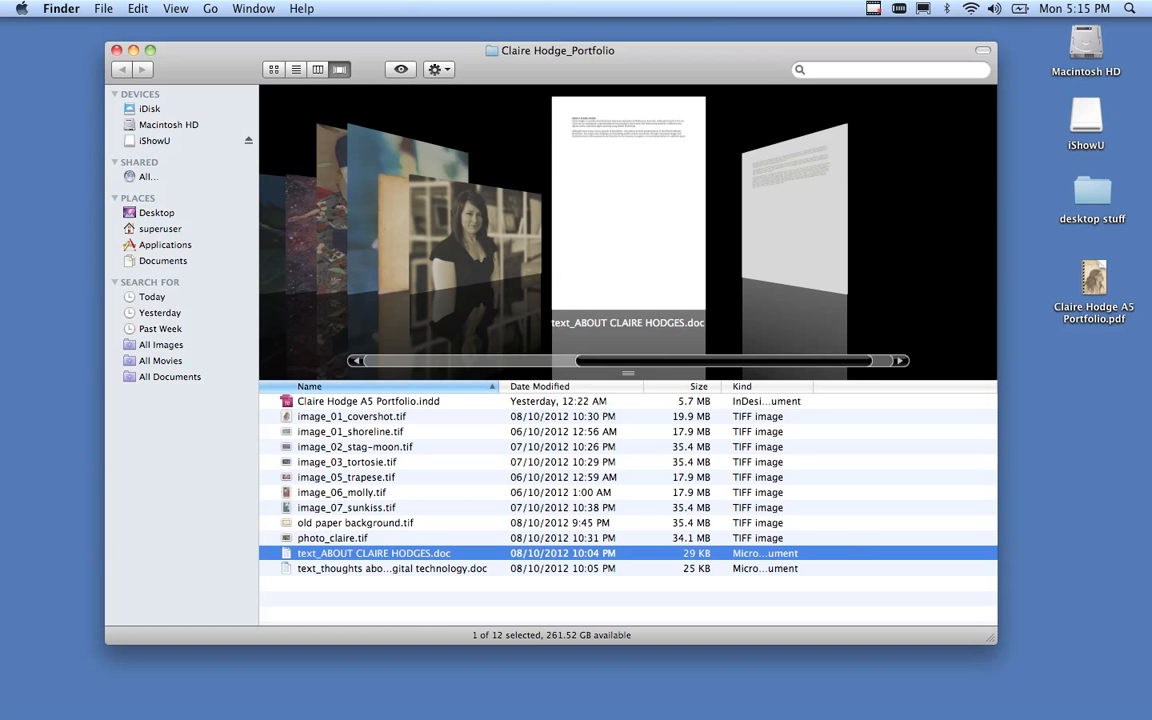
key(i)
key(Down)
key(Down)
key(Down)
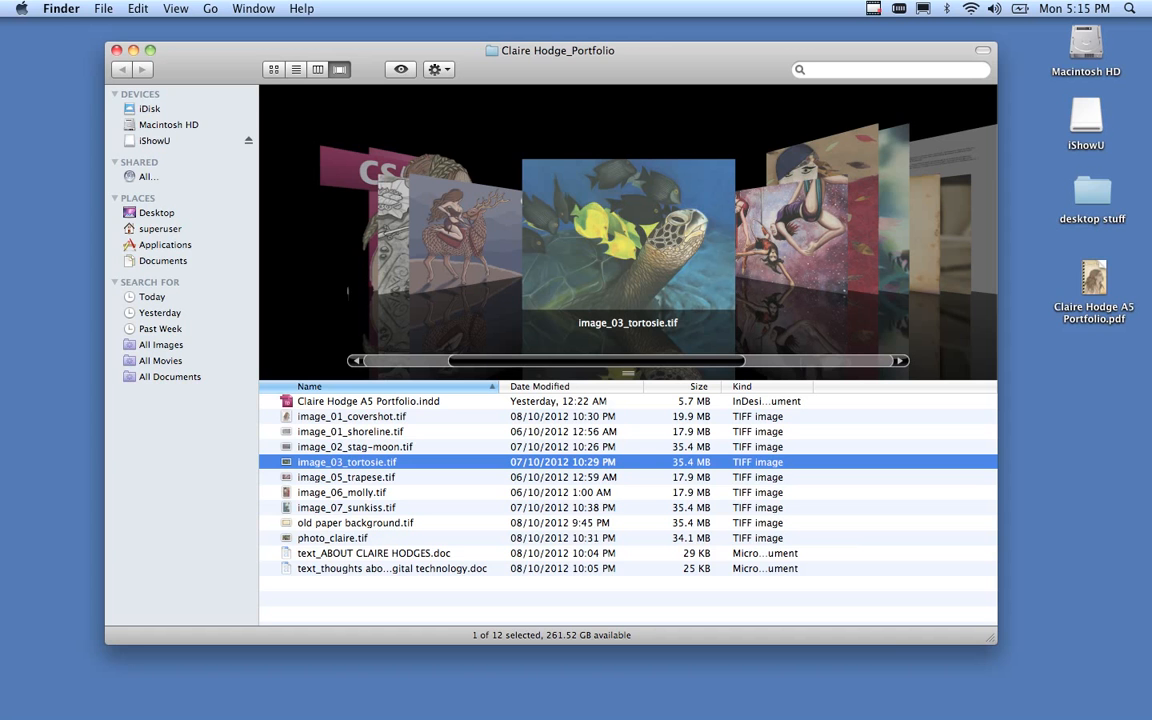
key(c)
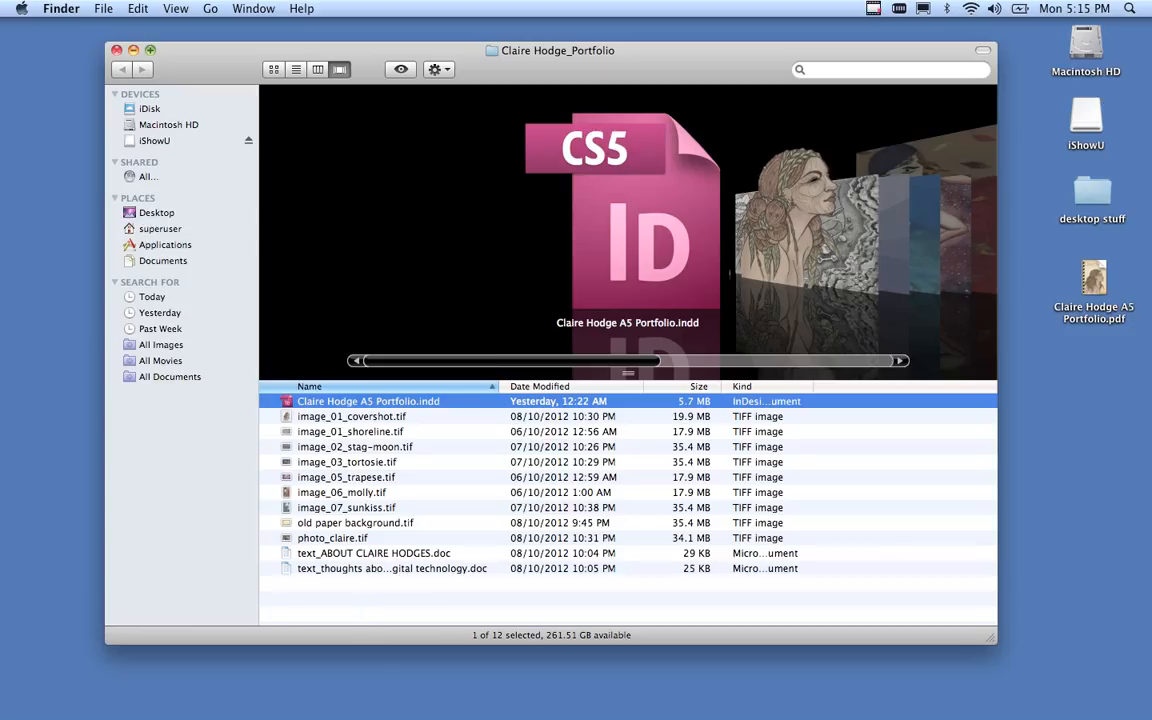
click(116, 49)
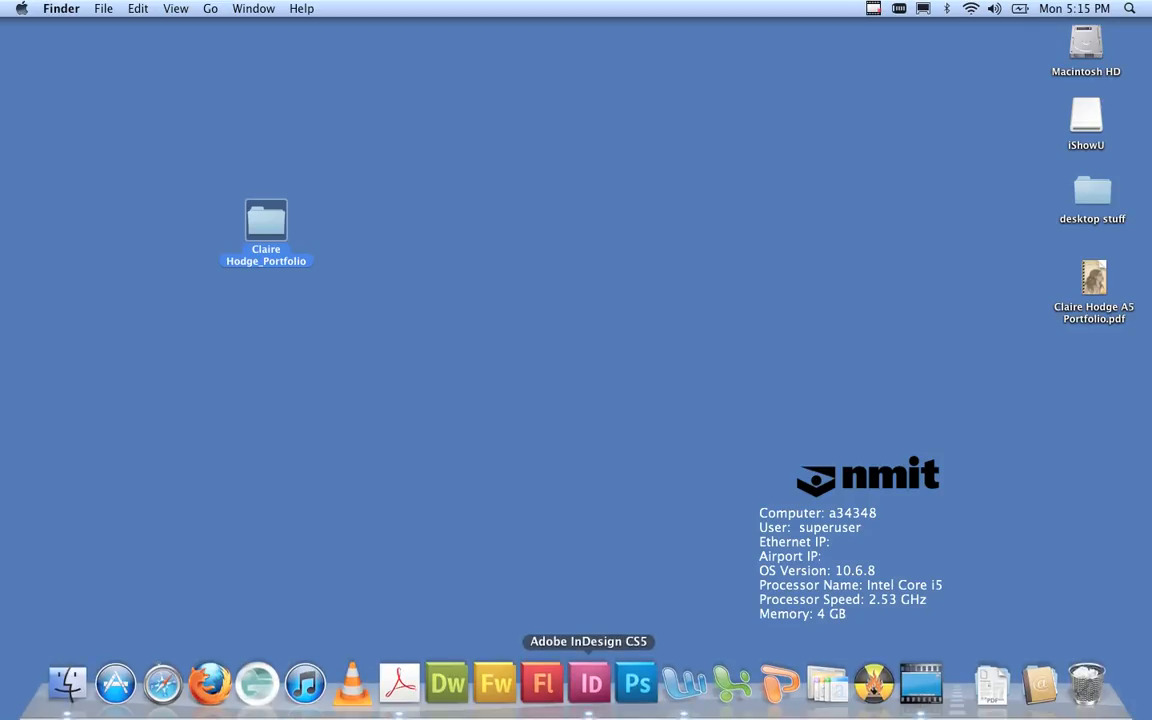
Launch InDesign CS5 from the Dock and bring its empty workspace to the front.
click(590, 684)
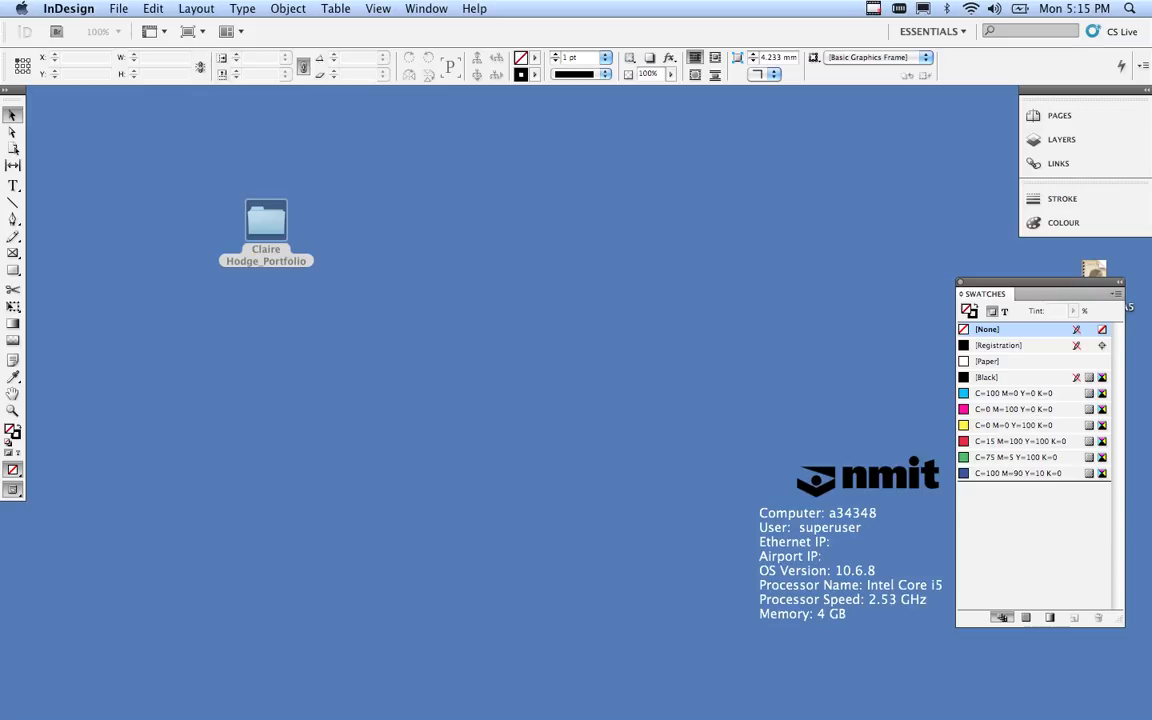
key(super+Tab)
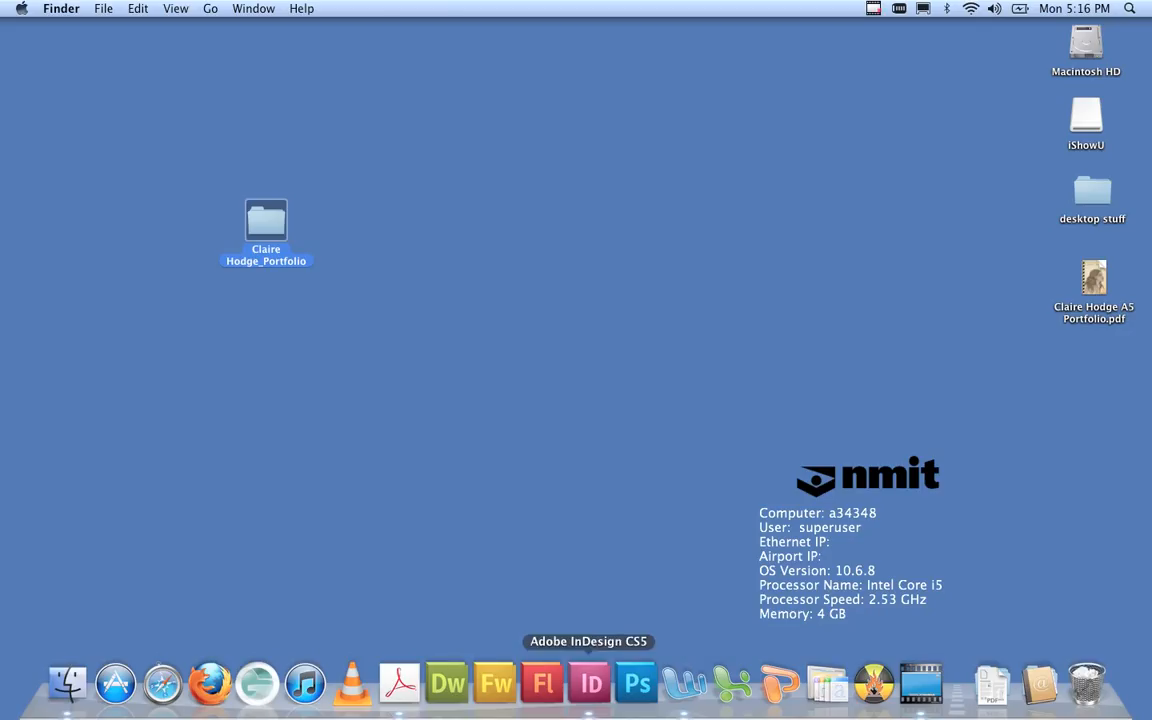
click(590, 683)
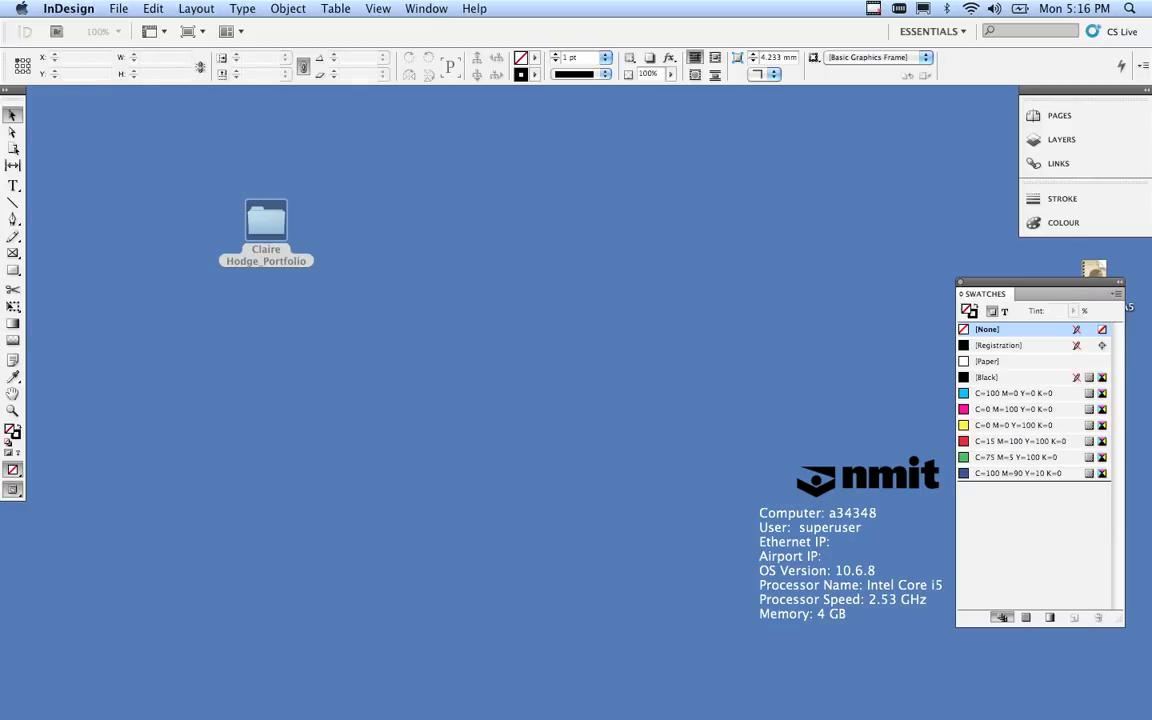
click(118, 8)
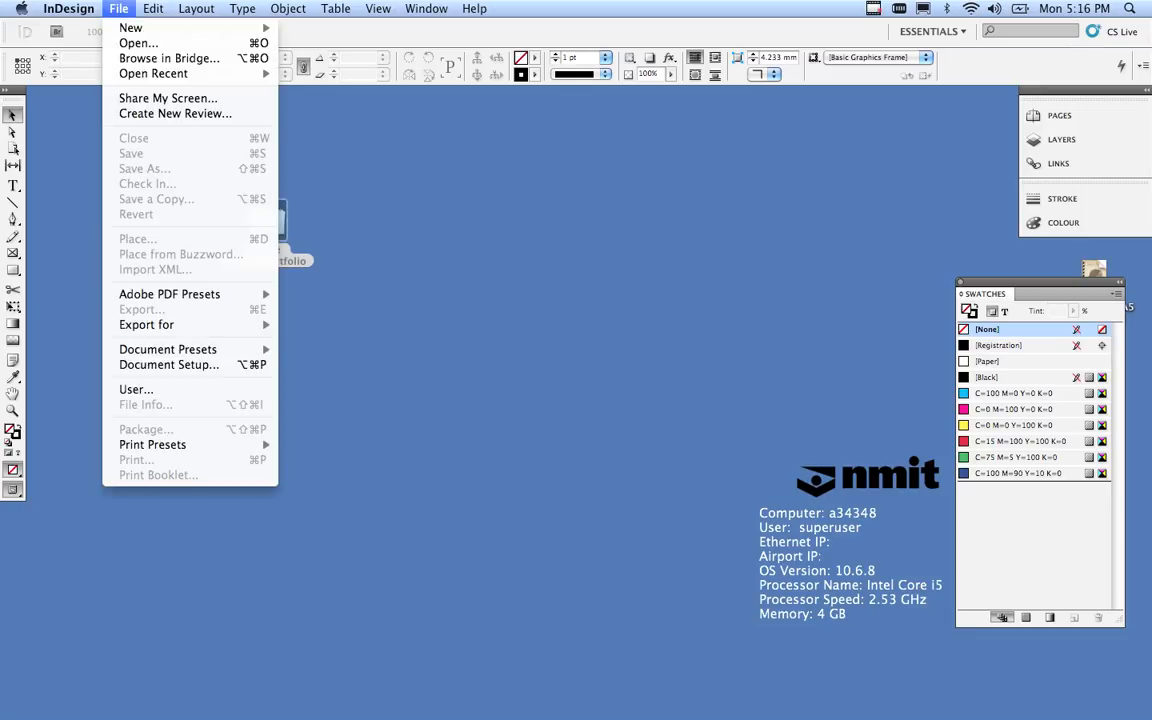
Choose File > New > Document to open the New Document dialog.
mouse_move(131, 28)
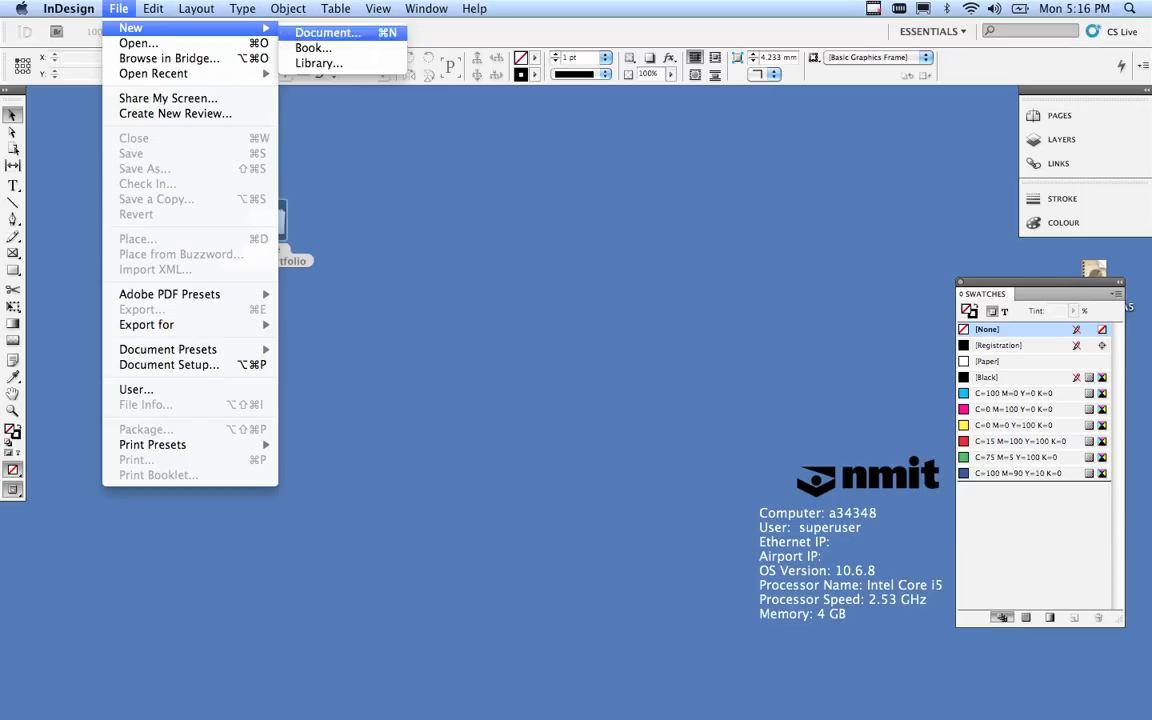
click(328, 33)
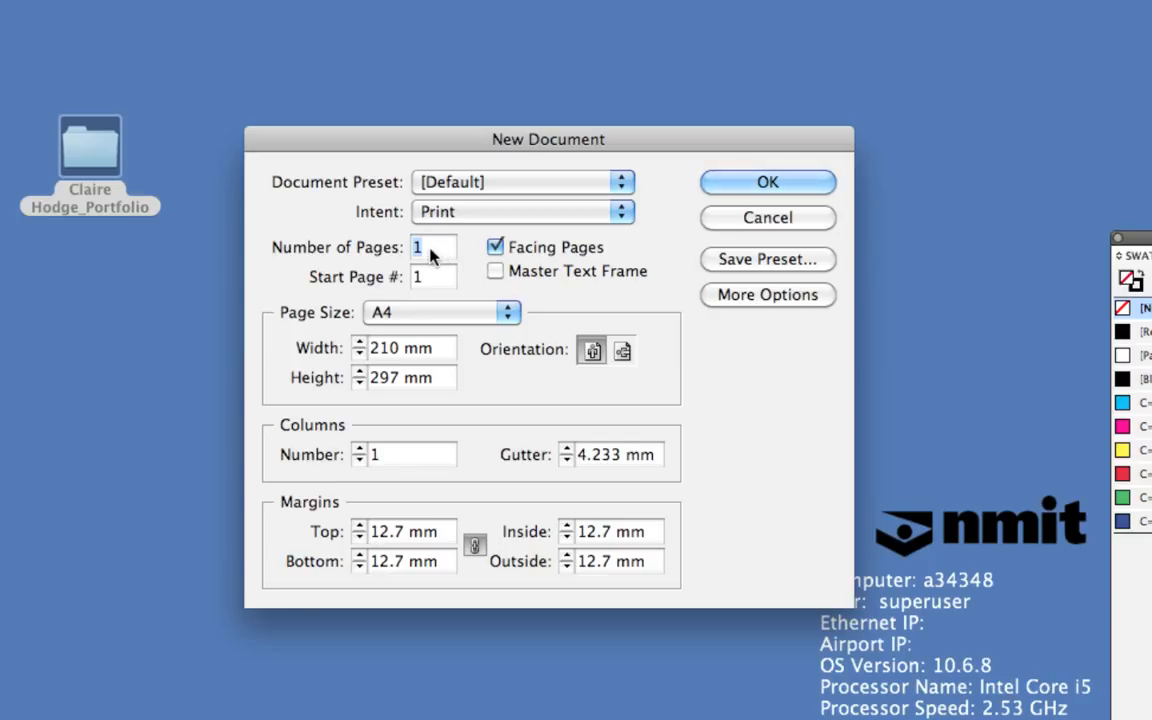
Create the document with 16 pages and A5 page size.
text(16)
click(475, 315)
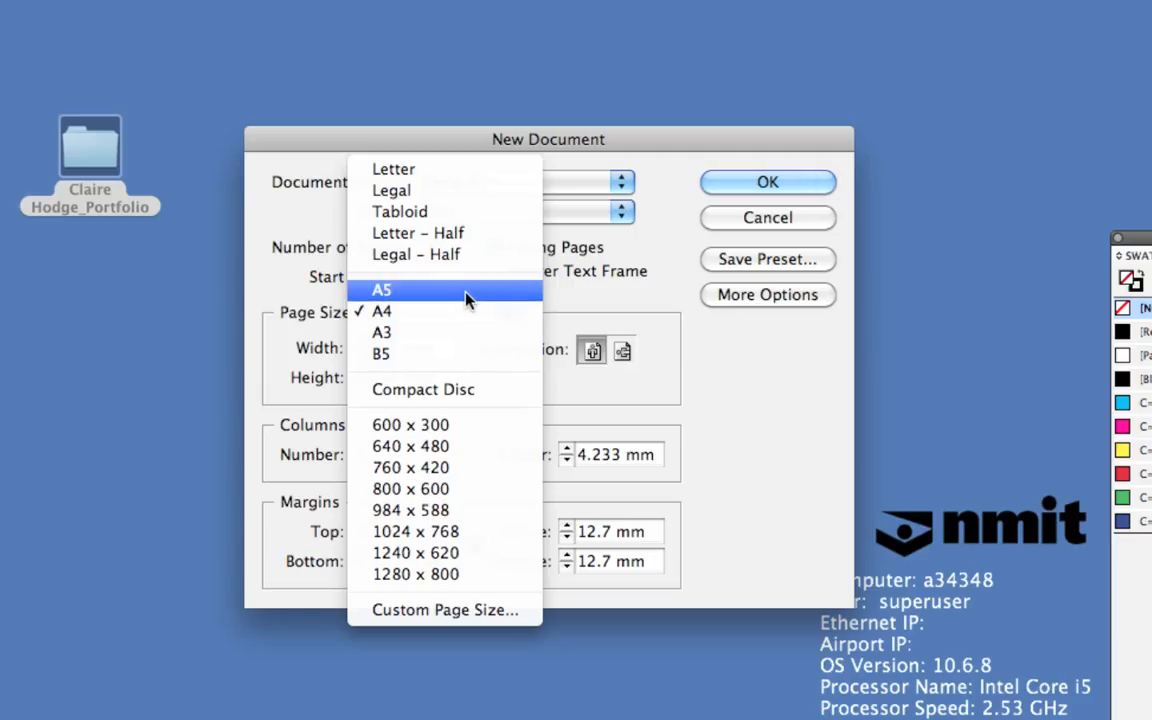
click(466, 297)
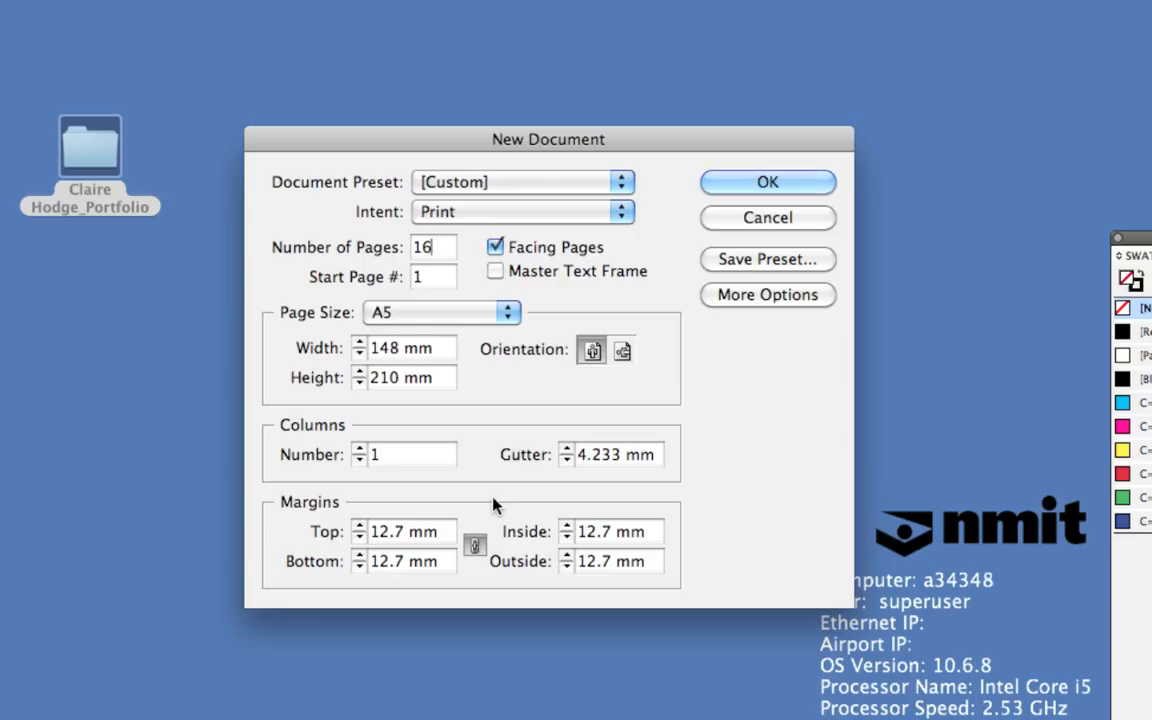
click(760, 180)
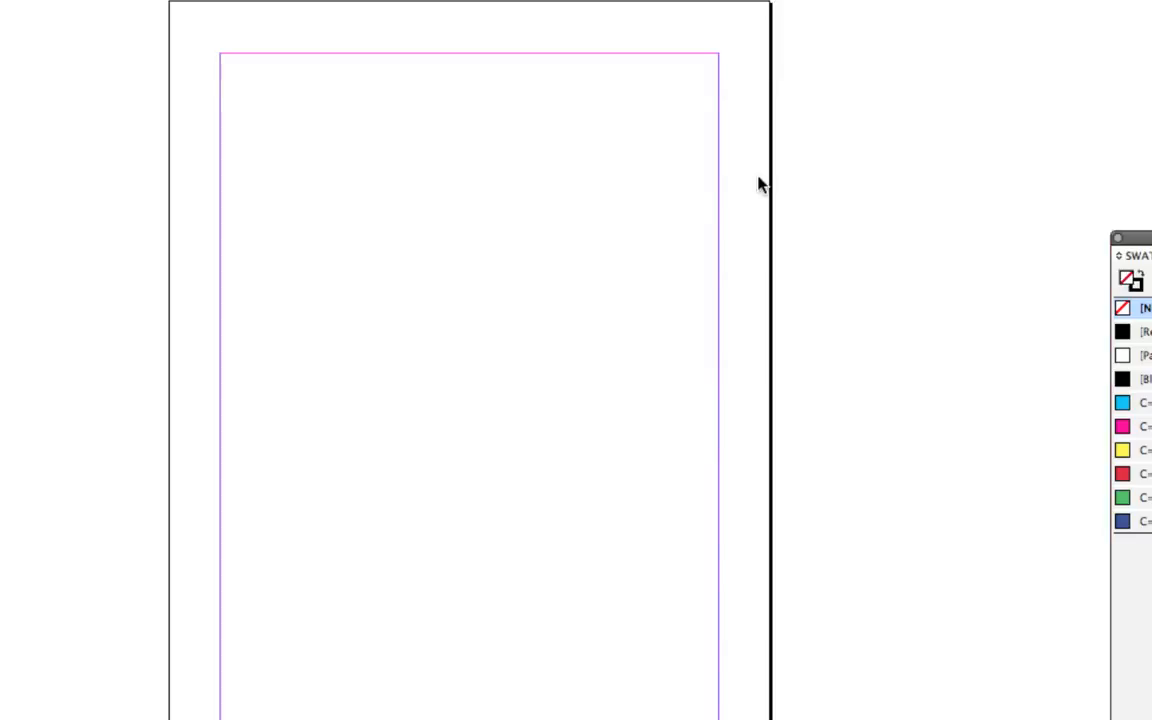
Zoom out to 75% and scroll through all 16 pages of the new document.
scroll(645, 250, down, 10)
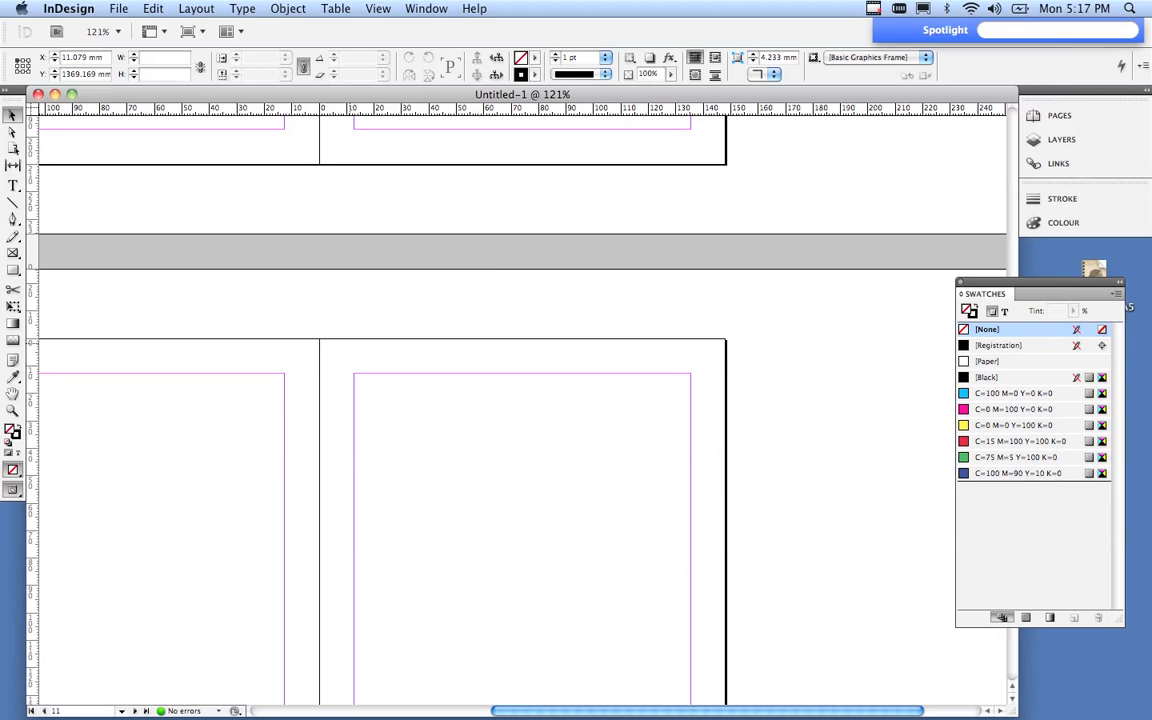
key(super+1)
key(super+minus)
scroll(490, 400, up, 5)
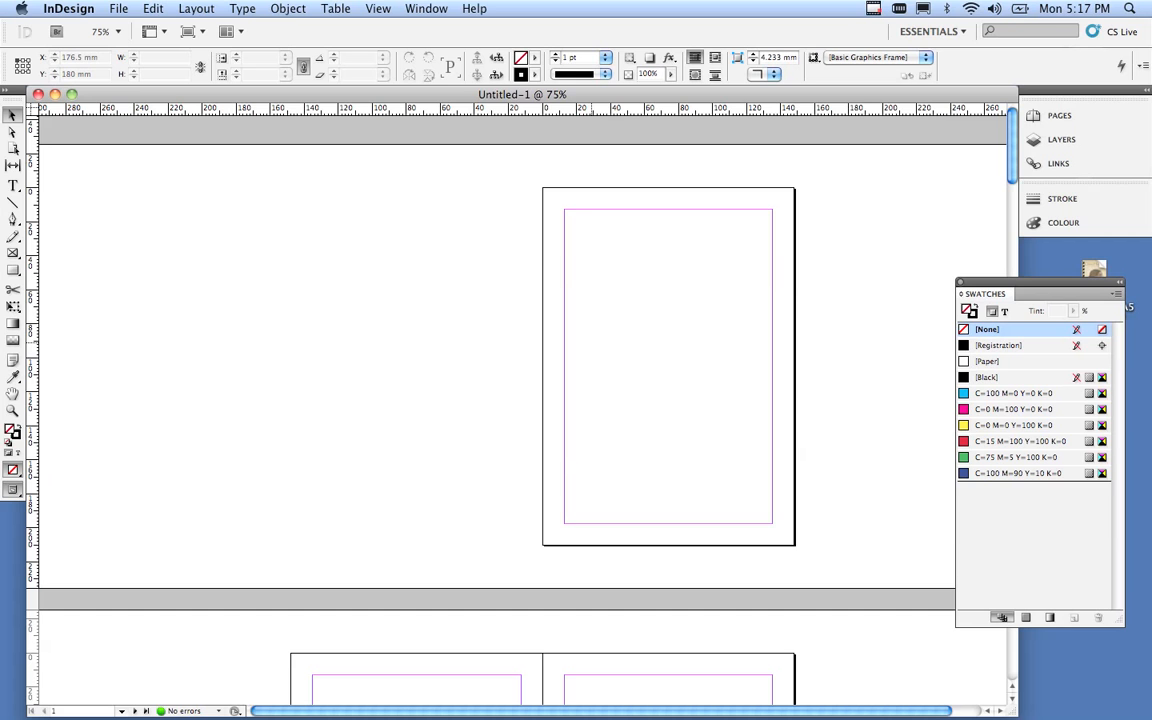
scroll(490, 400, down, 5)
scroll(490, 400, up, 5)
scroll(490, 400, down, 3)
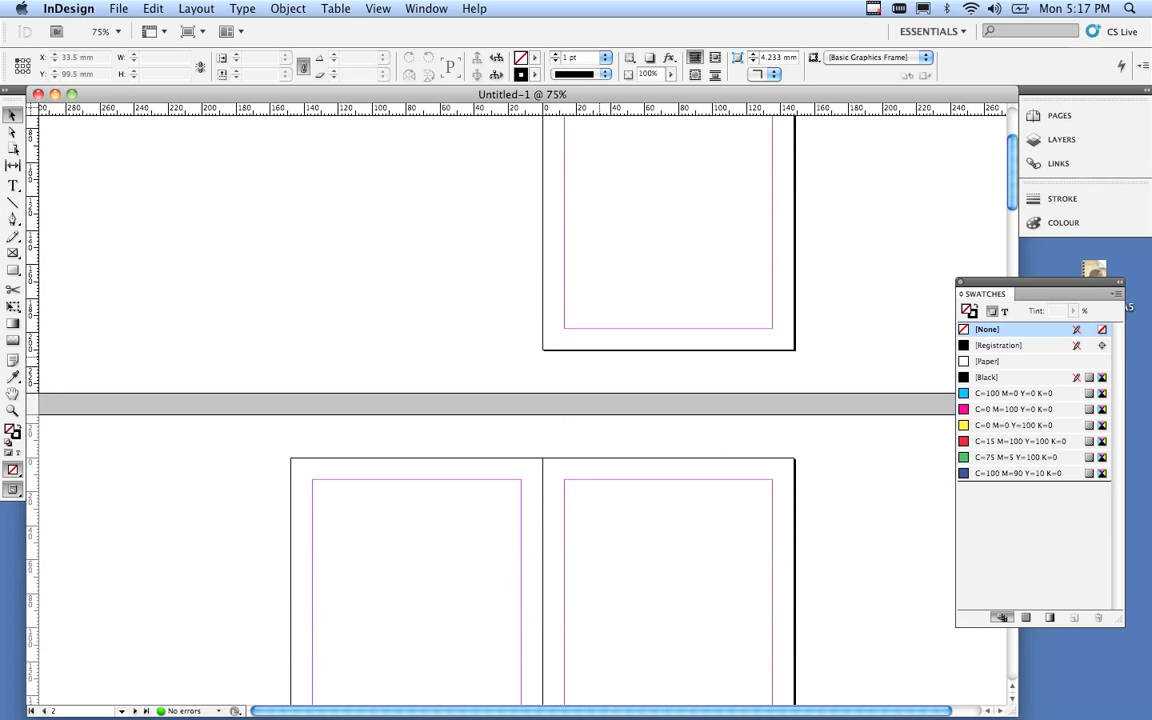
scroll(490, 400, down, 3)
scroll(490, 400, down, 6)
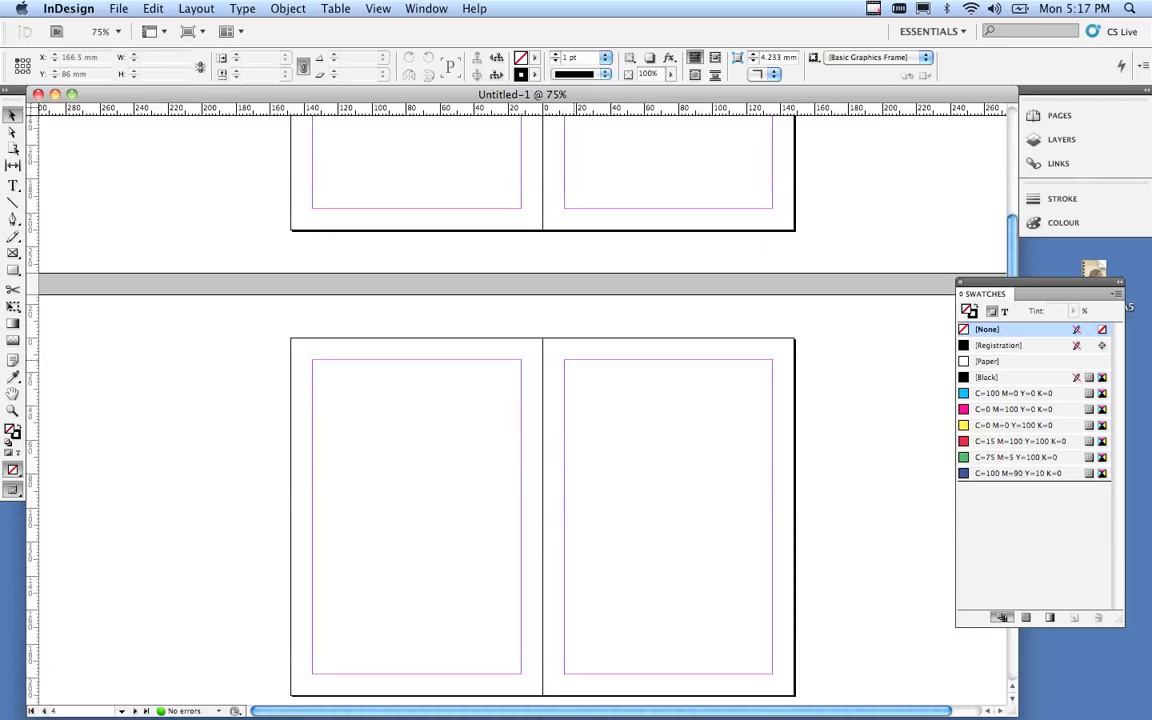
scroll(520, 400, down, 15)
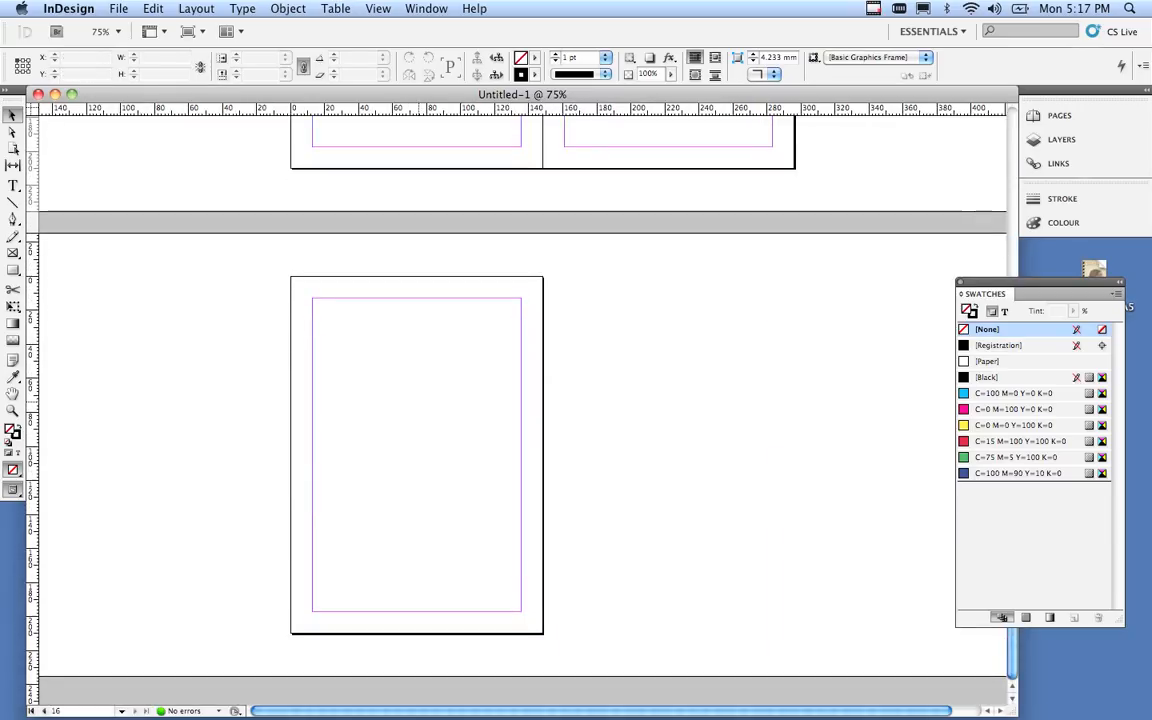
scroll(520, 400, up, 20)
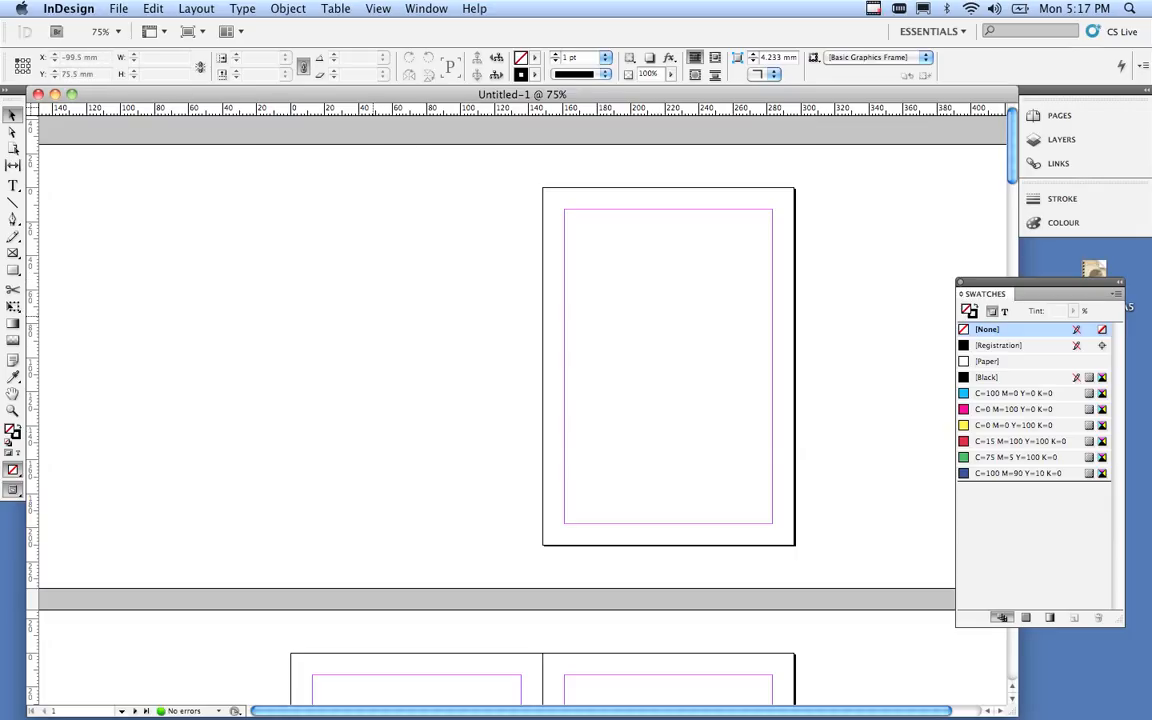
scroll(520, 400, down, 2)
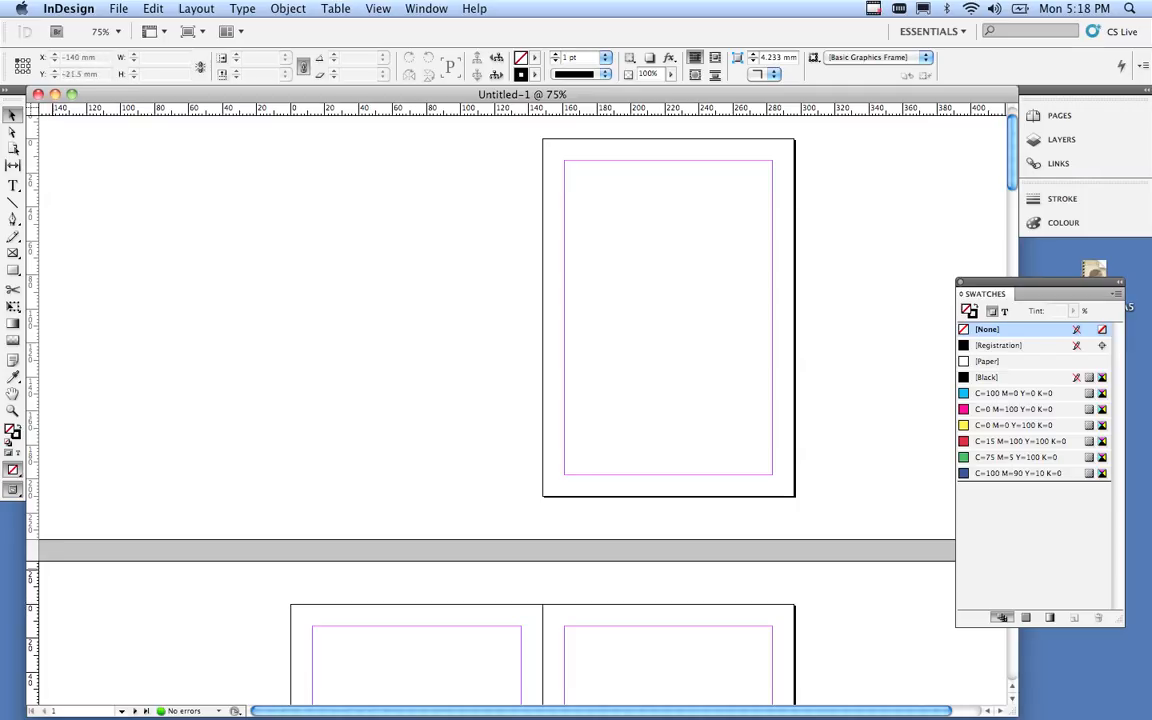
scroll(490, 400, down, 3)
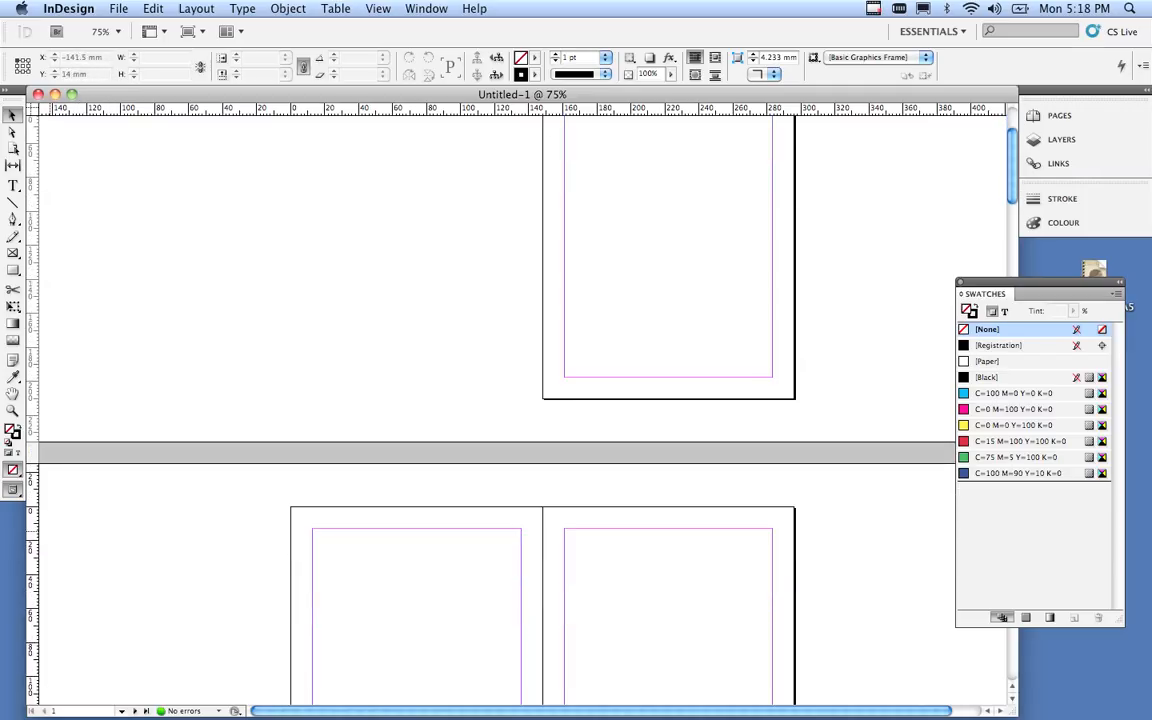
Switch the active spread back and forth between page 1 and the 2–3 spread.
click(187, 336)
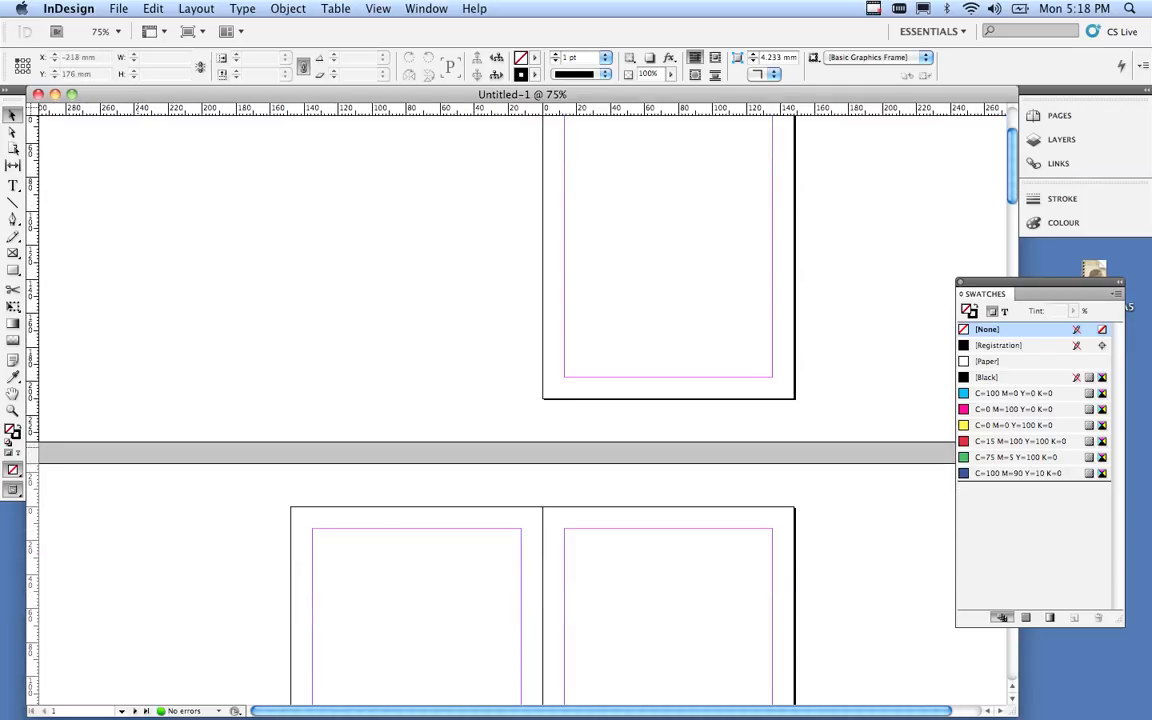
click(114, 560)
click(117, 396)
click(126, 504)
click(112, 350)
click(114, 481)
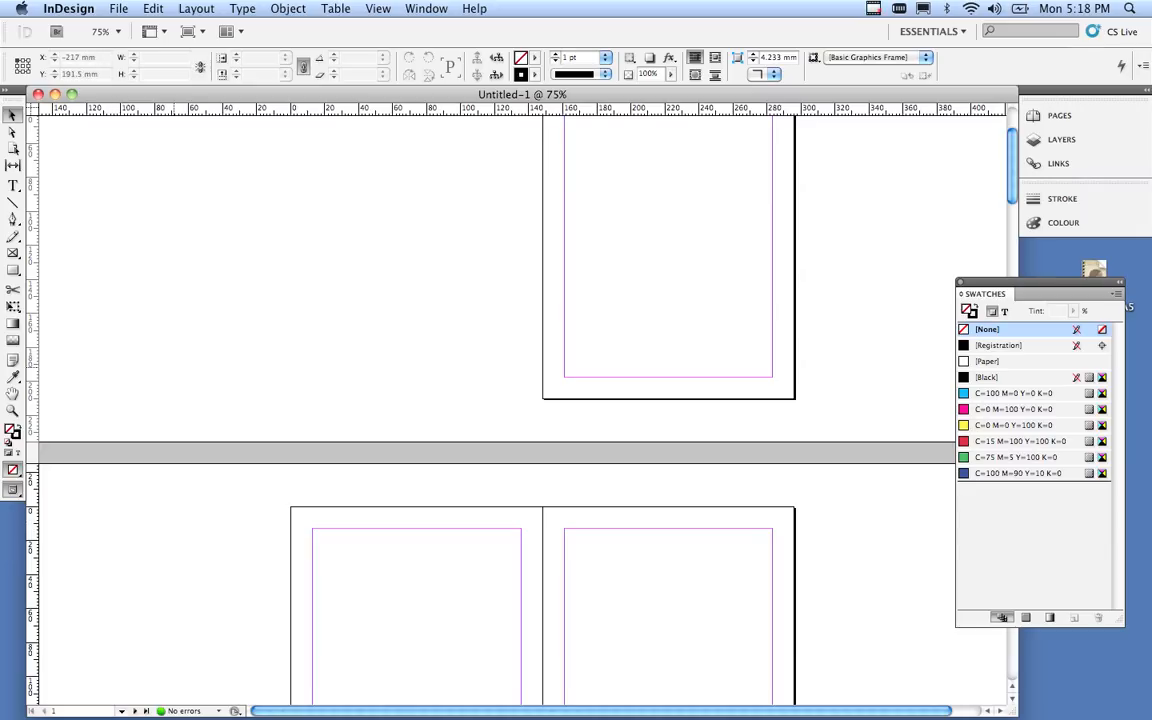
click(174, 367)
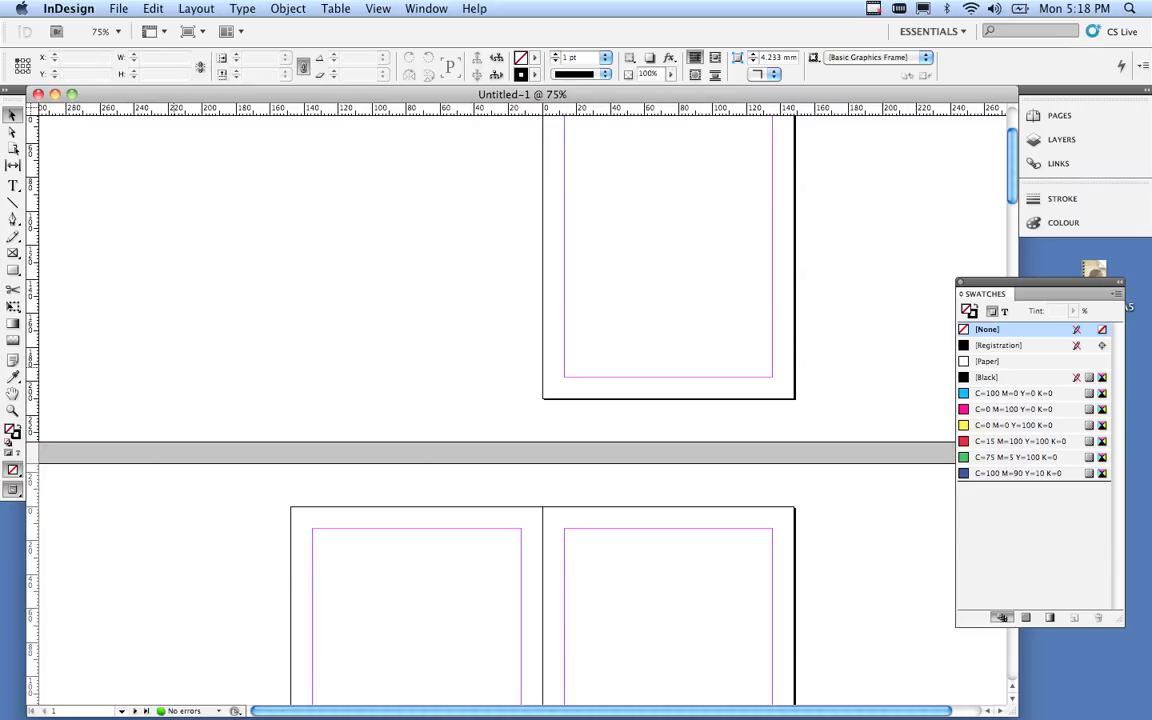
click(162, 555)
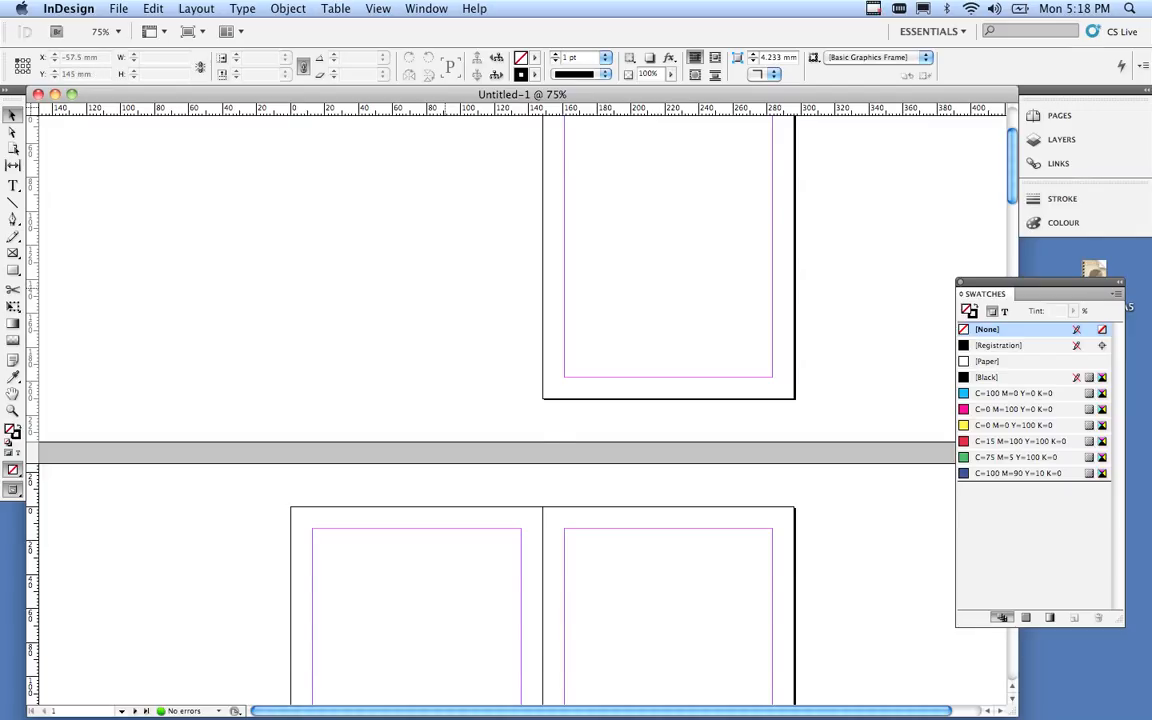
scroll(520, 400, up, 3)
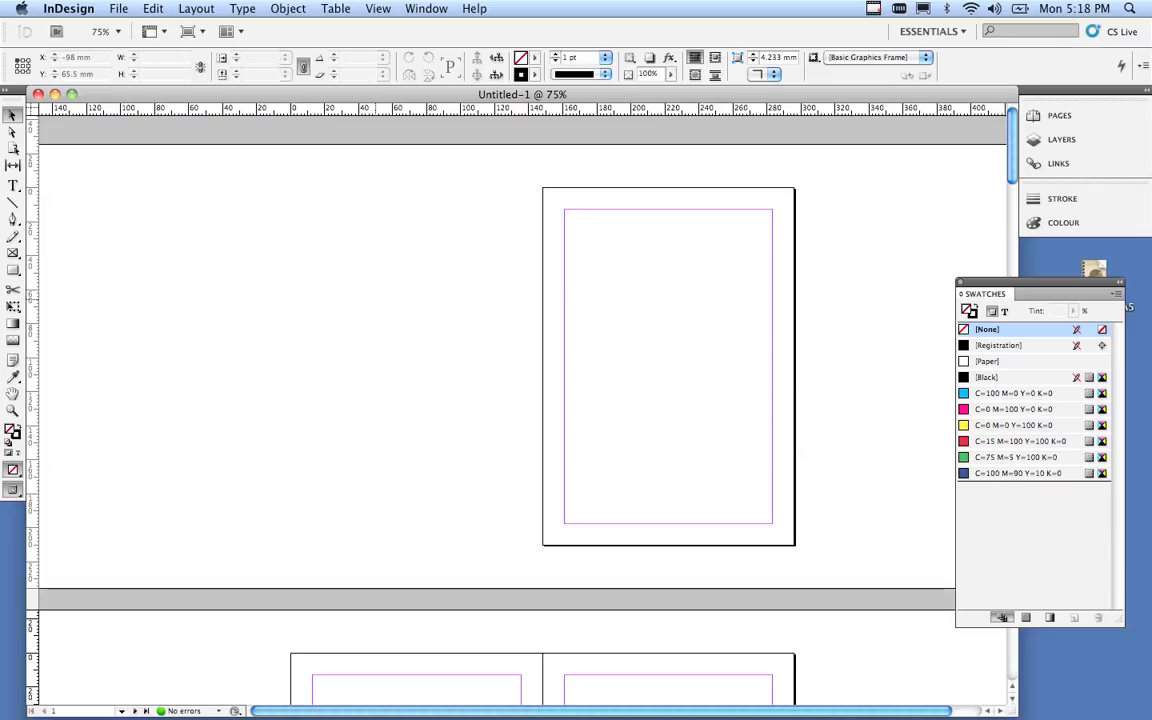
click(378, 8)
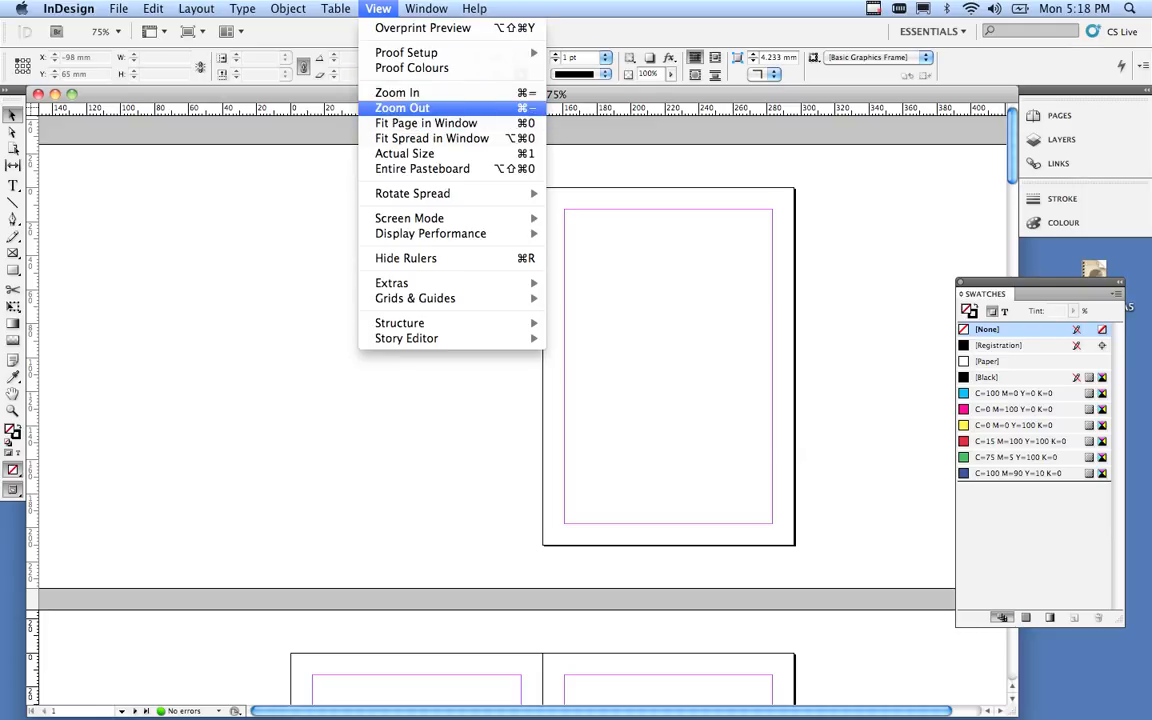
mouse_move(430, 233)
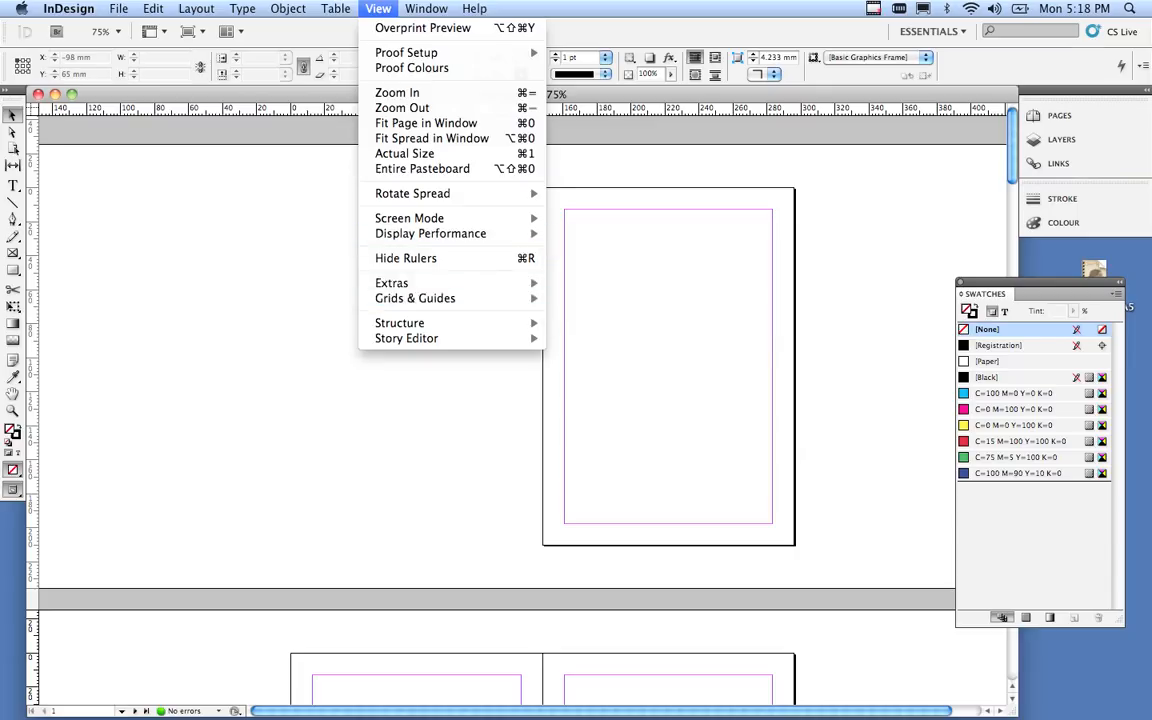
click(590, 345)
right_click(505, 284)
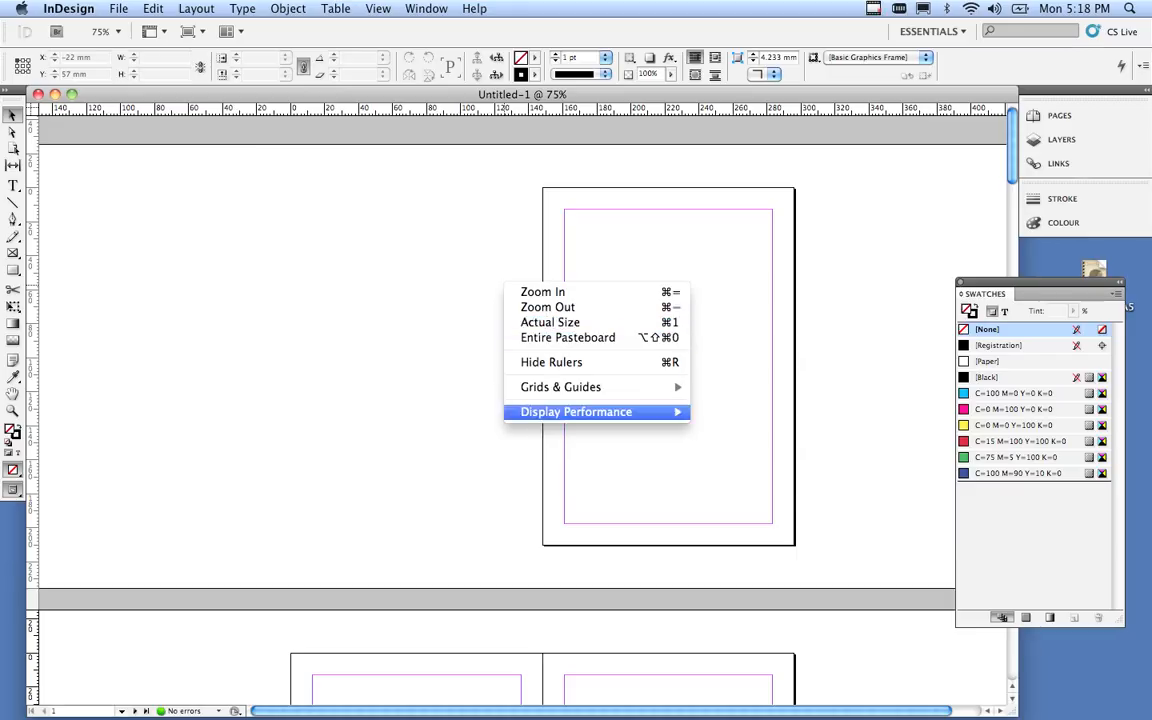
mouse_move(600, 411)
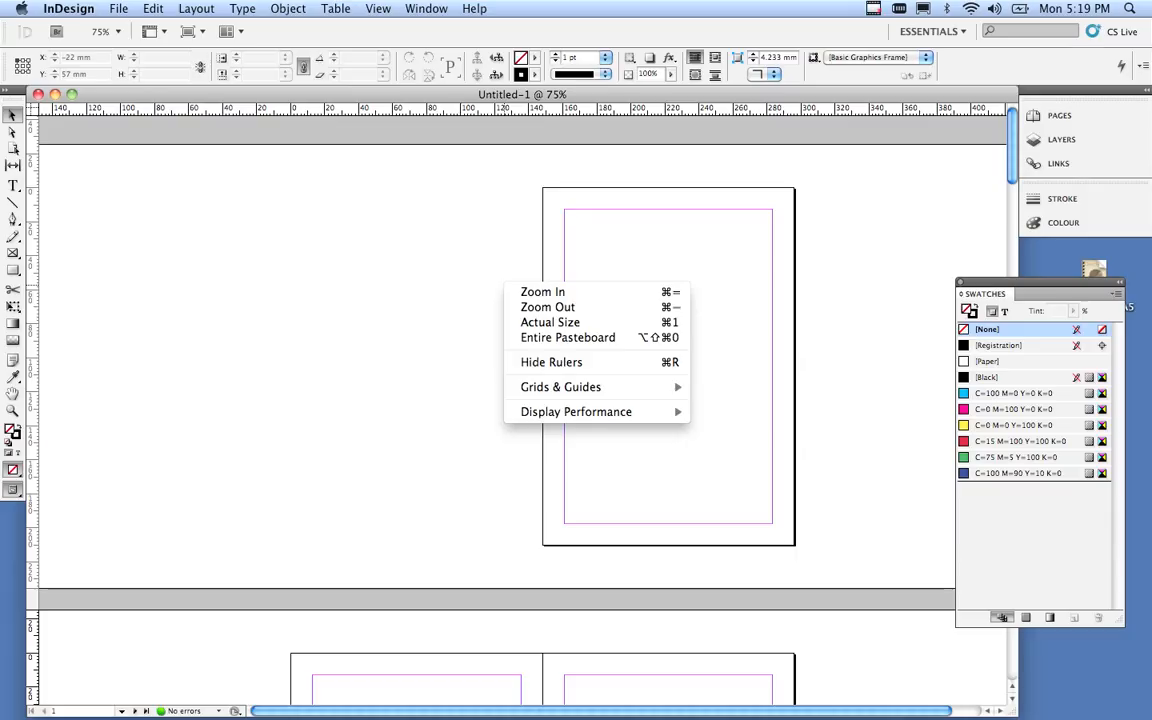
click(407, 283)
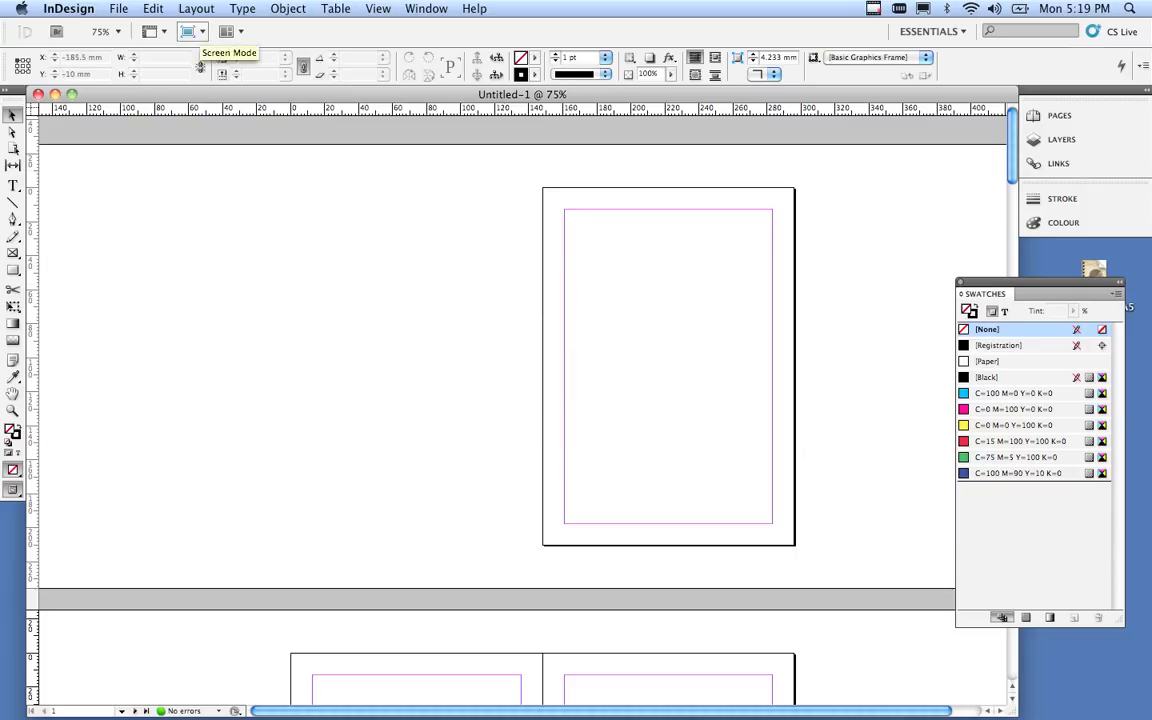
Switch to Preview screen mode and scroll to view the pages without guides.
click(192, 31)
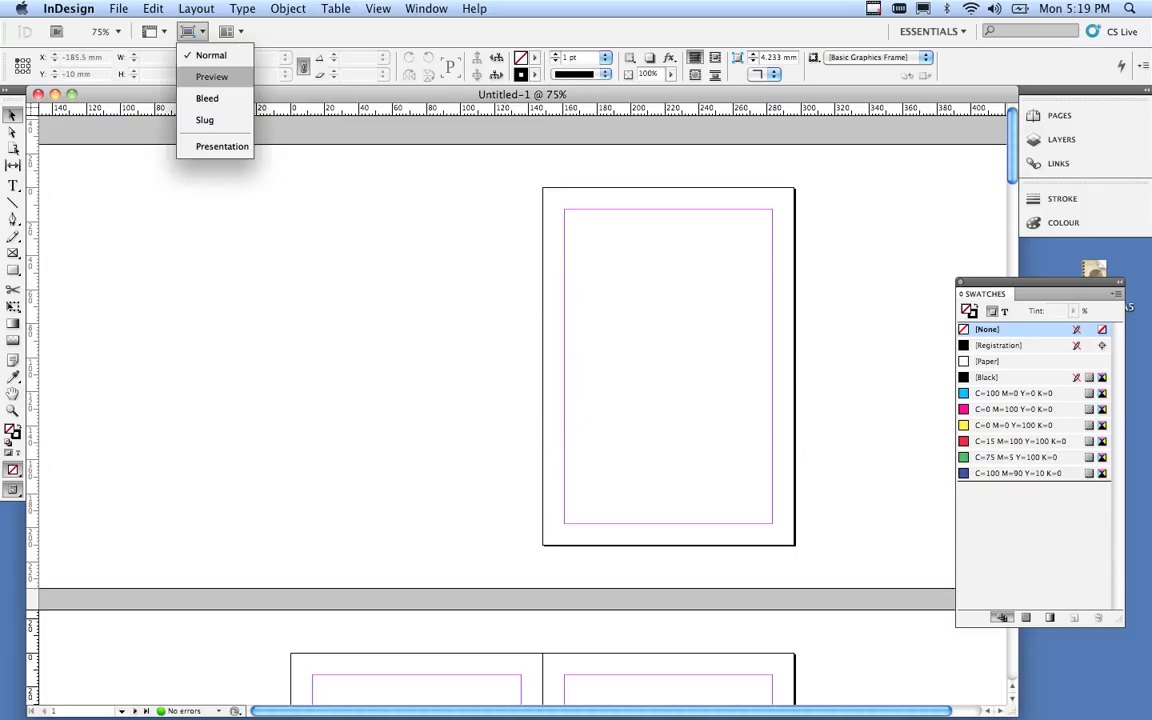
click(211, 76)
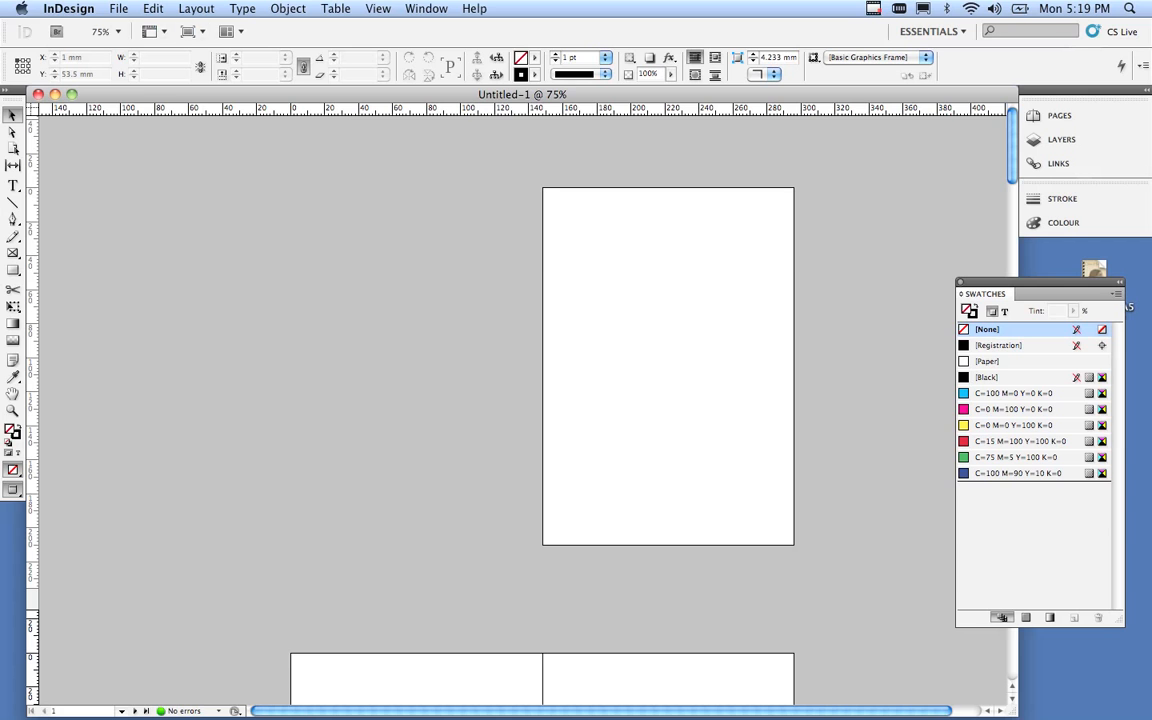
scroll(520, 400, down, 5)
scroll(513, 380, down, 10)
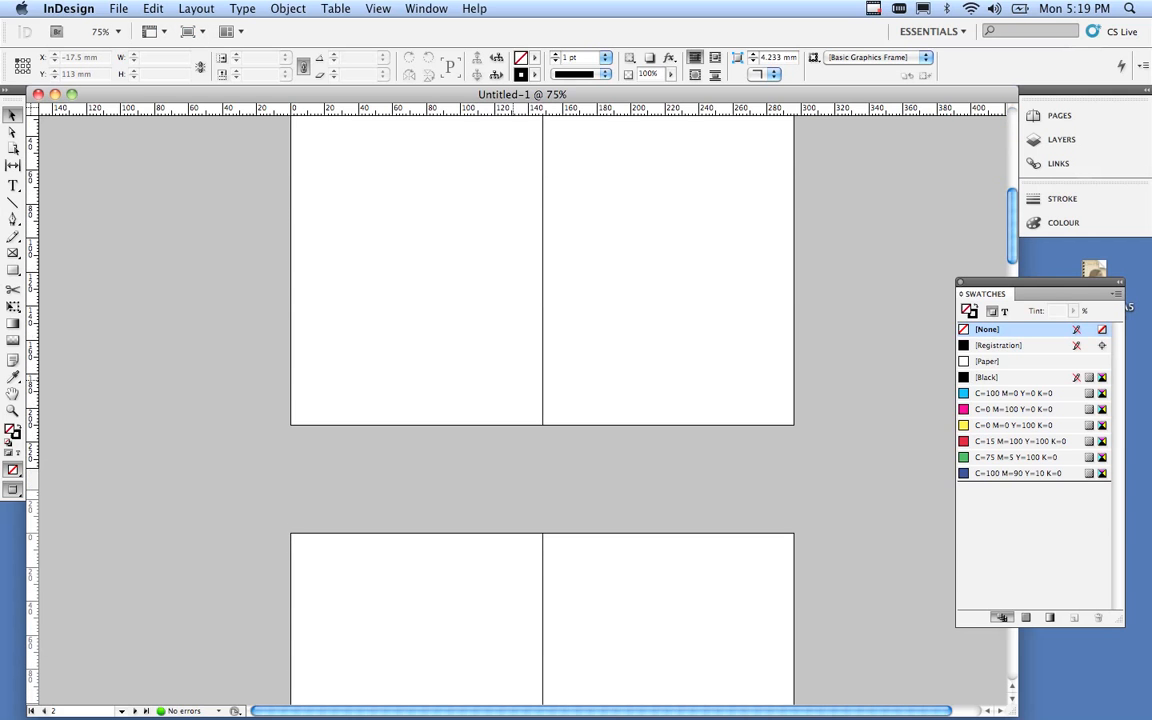
scroll(513, 380, up, 15)
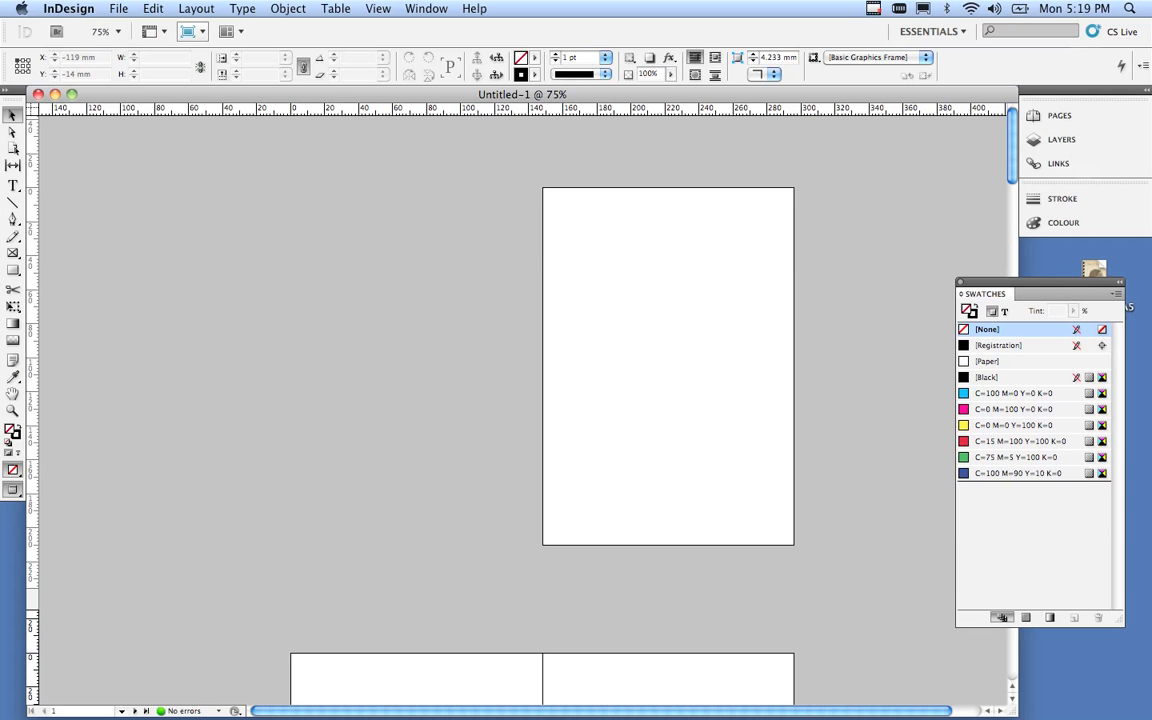
Toggle between Normal and Preview screen modes, finishing in Normal with margin guides showing.
click(188, 31)
click(211, 55)
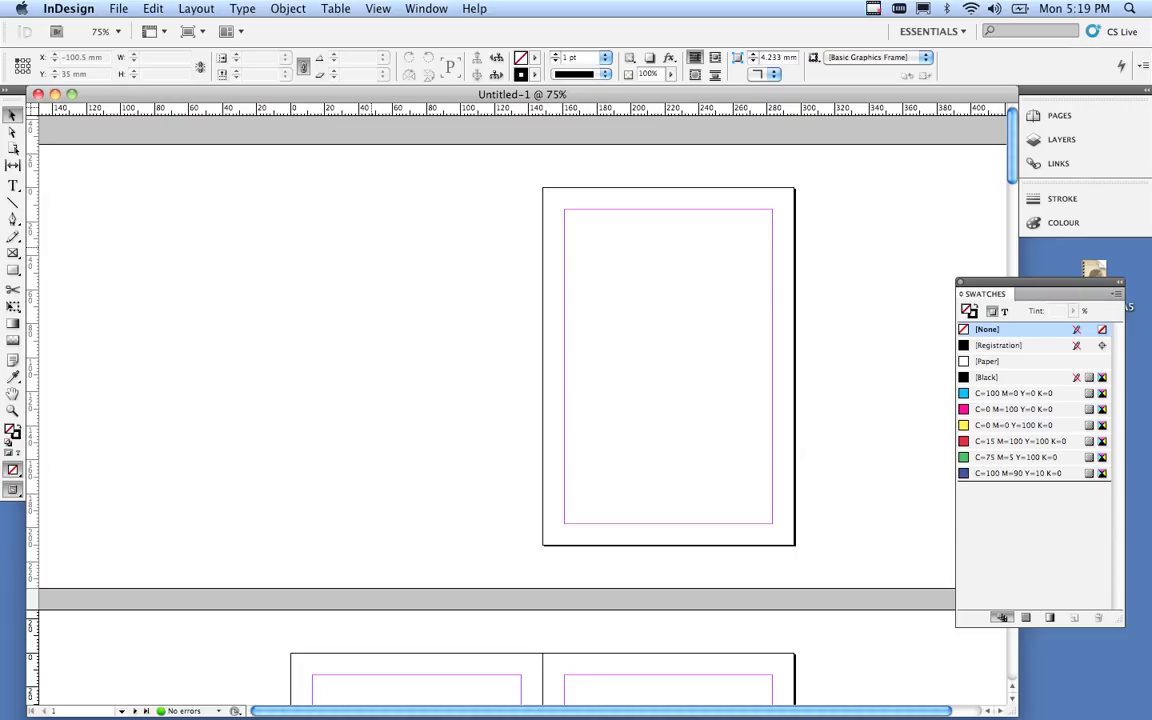
click(190, 31)
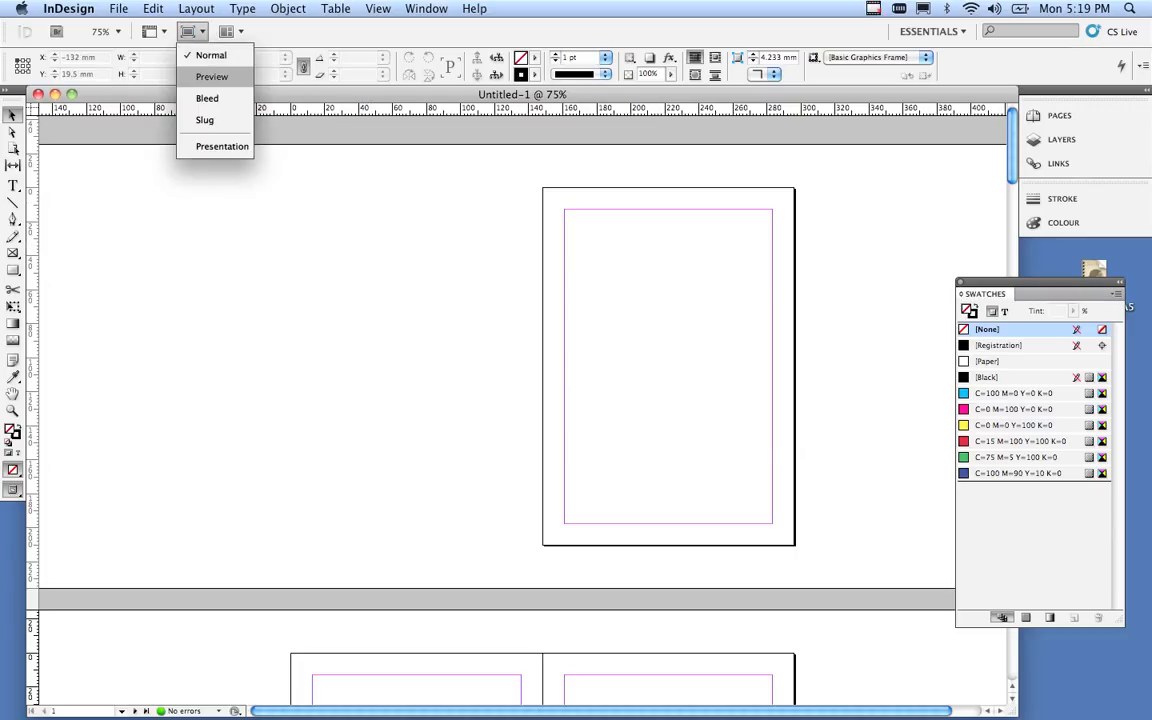
click(211, 76)
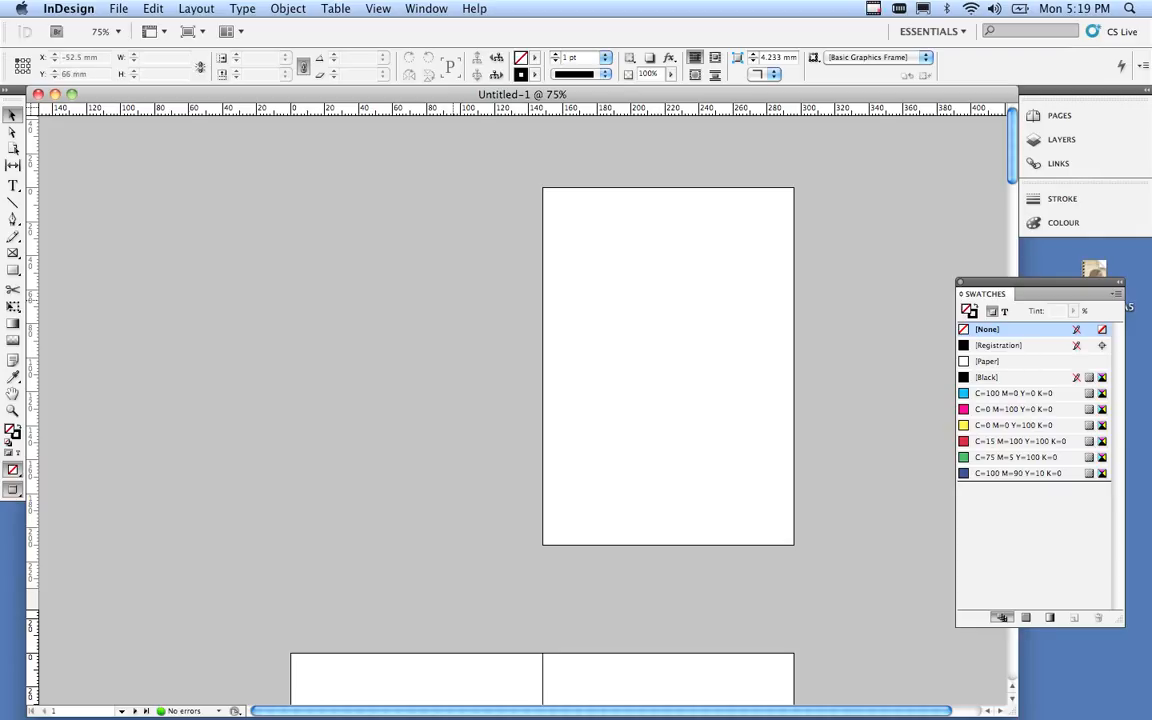
key(w)
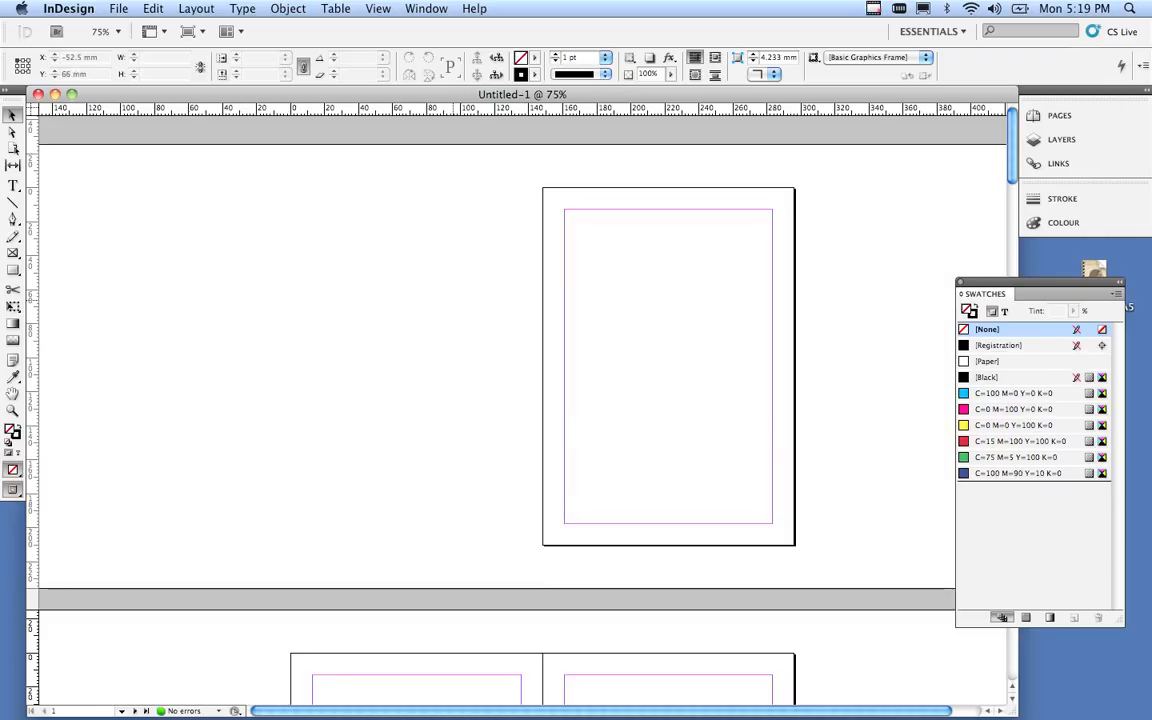
key(w)
key(w)
key(w)
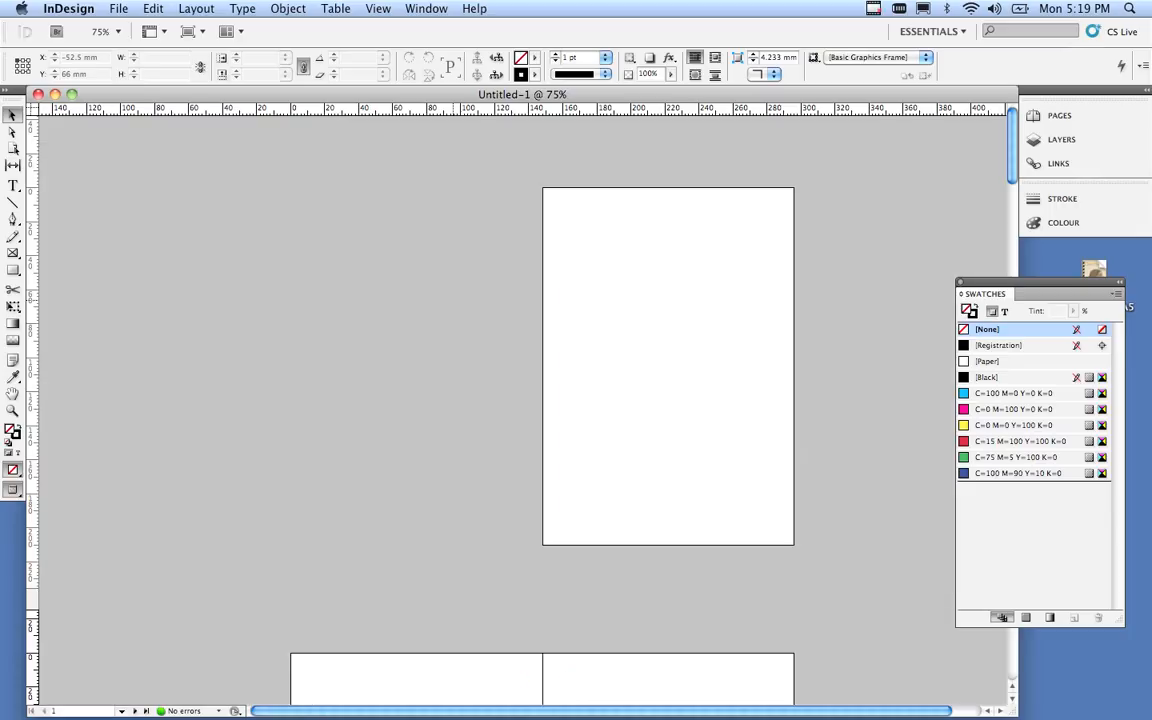
key(w)
key(w)
key(w)
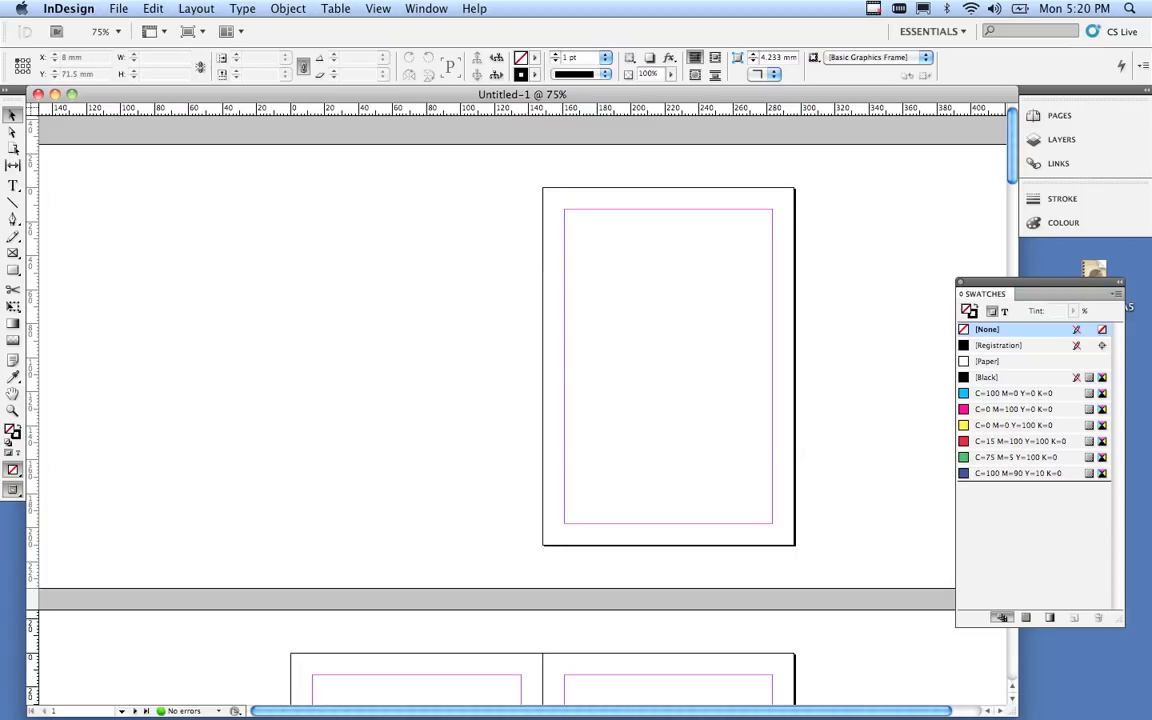
Use File > Place to load image_01_covershot.tif from the Desktop portfolio folder.
click(118, 8)
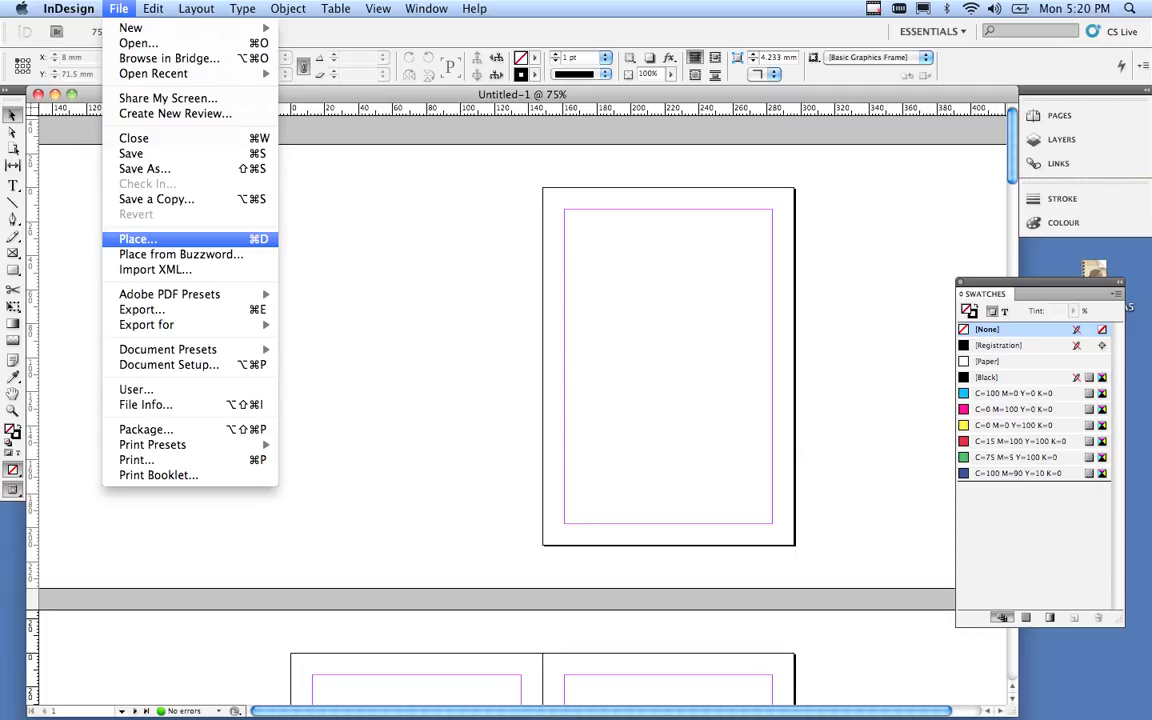
click(137, 239)
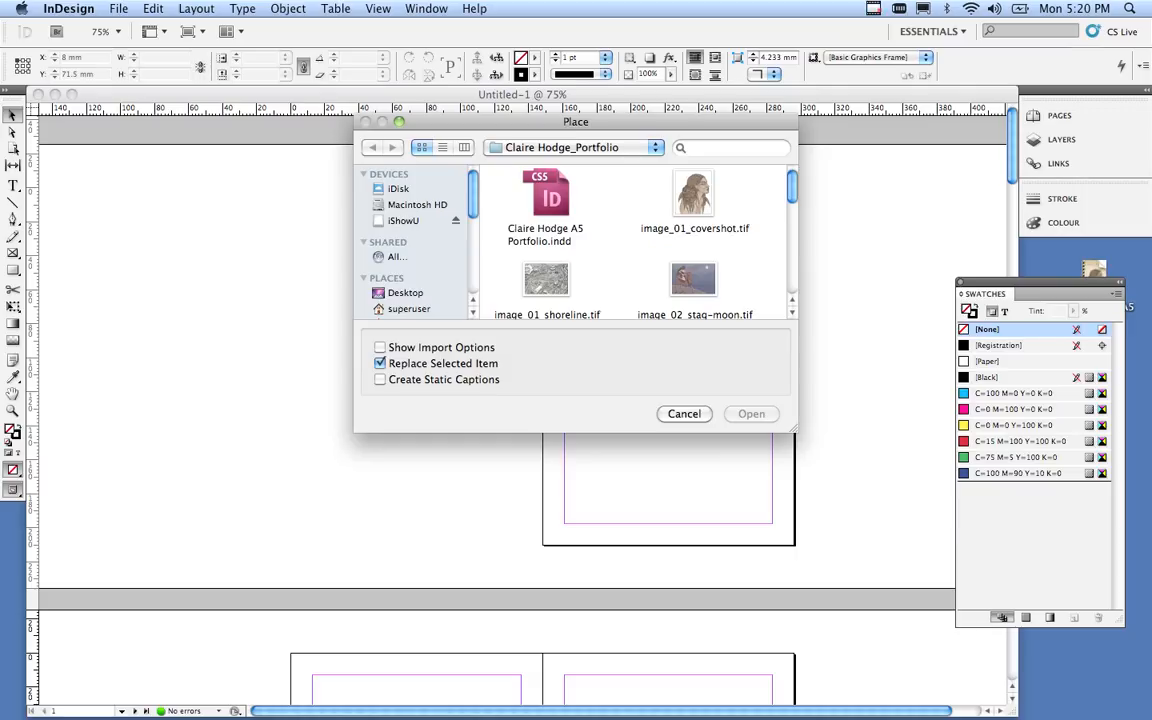
click(405, 293)
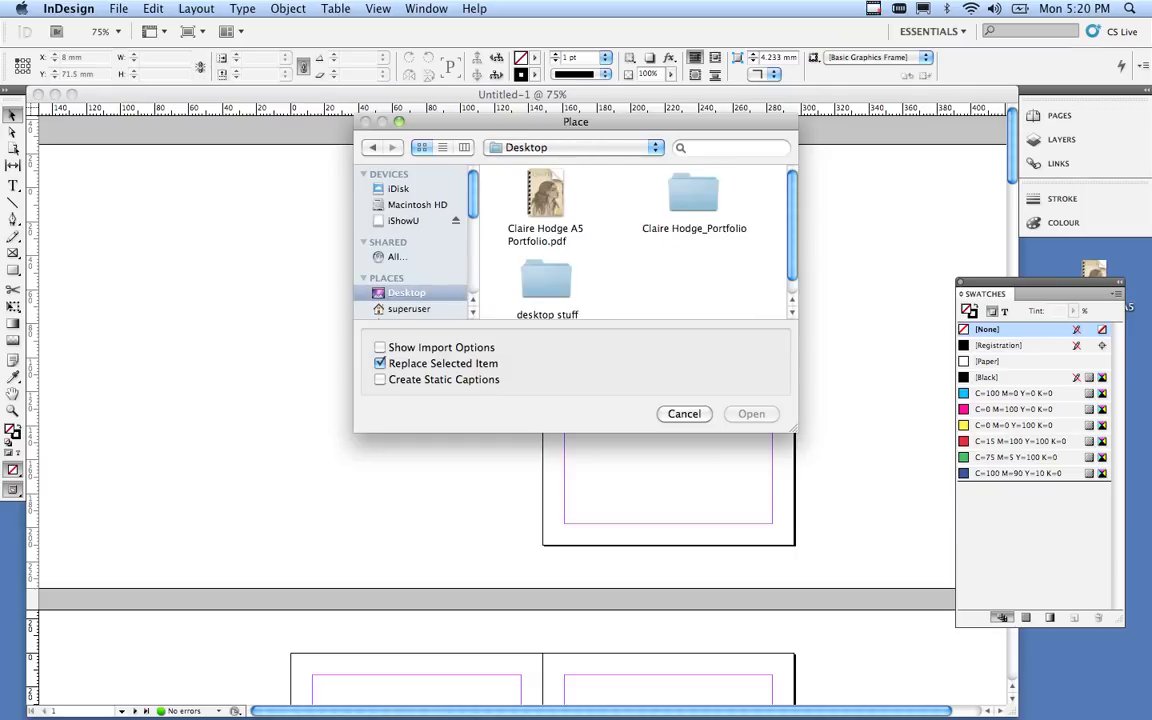
double_click(694, 194)
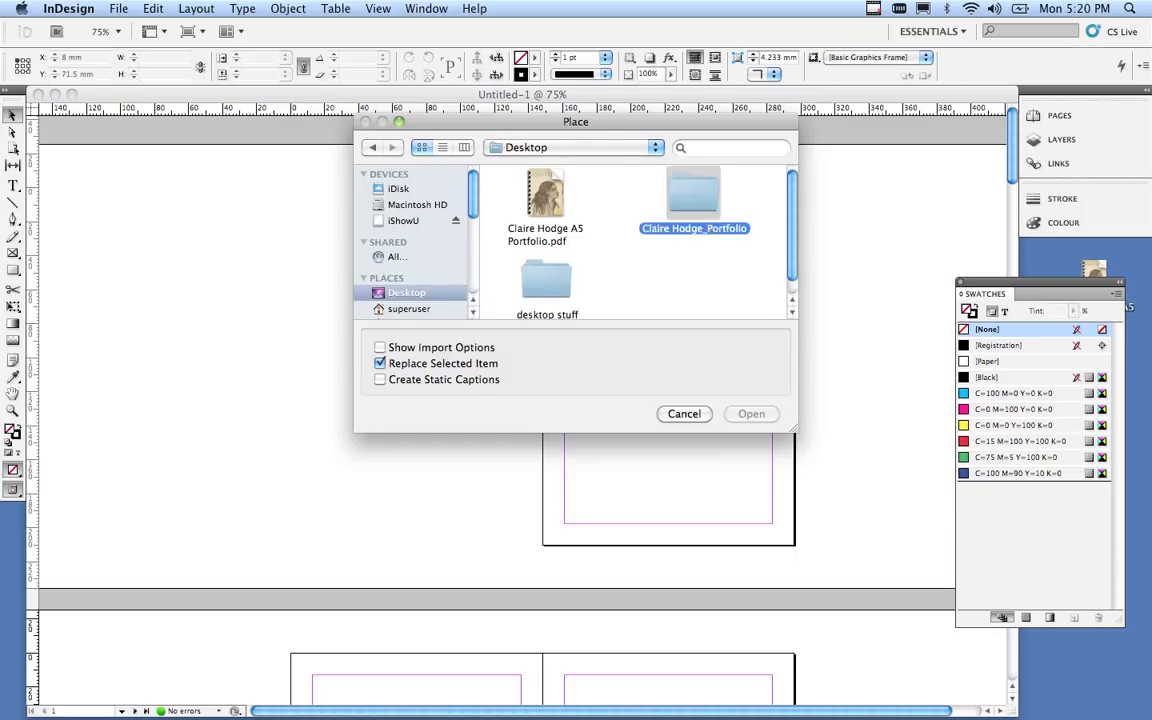
click(694, 194)
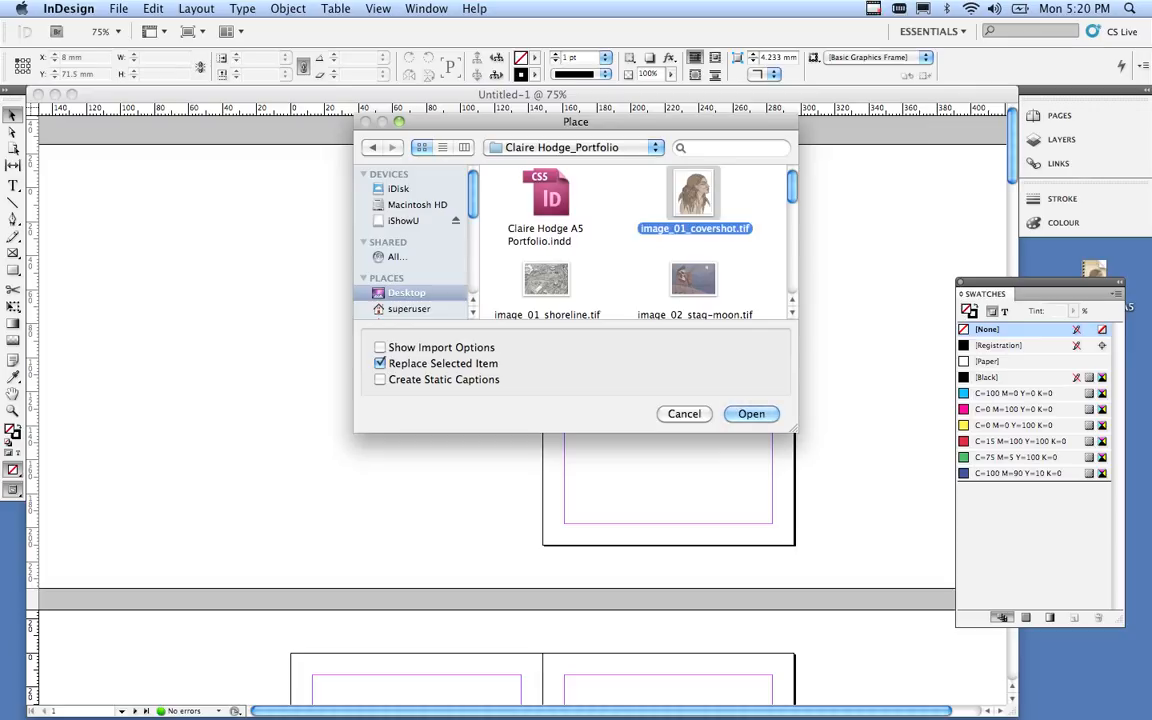
click(748, 413)
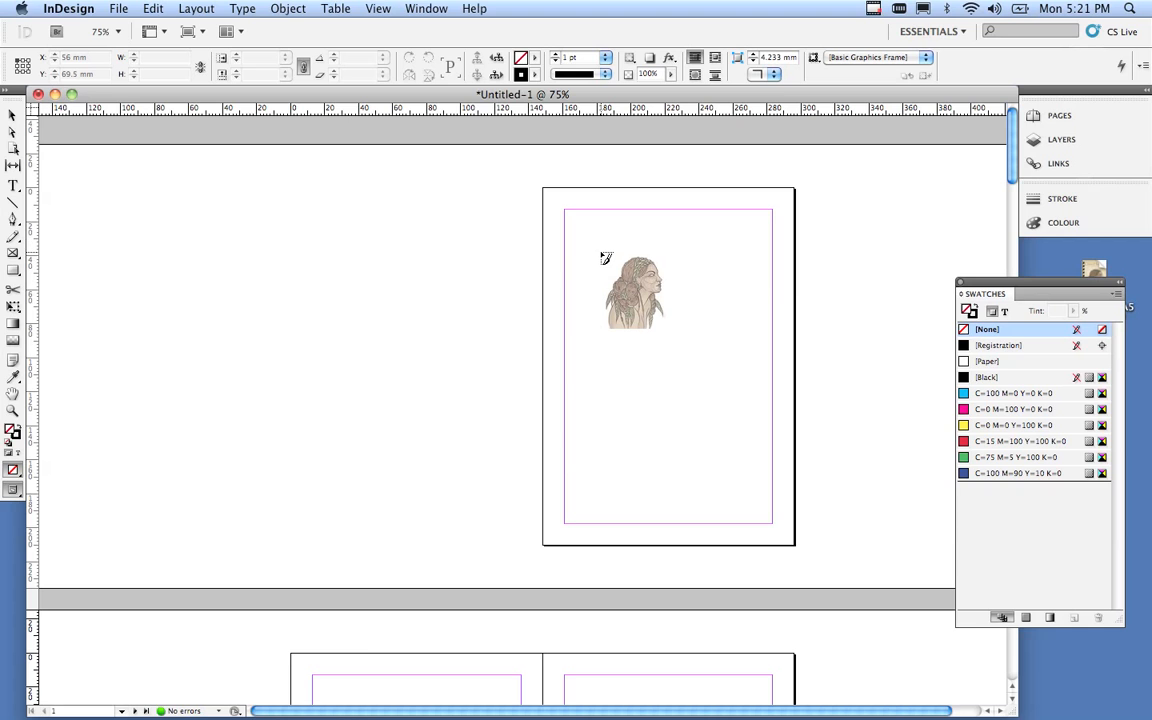
Place the covershot portrait on page 1, scale it to 135.847 × 160.194 mm, and centre it low on the page.
click(600, 253)
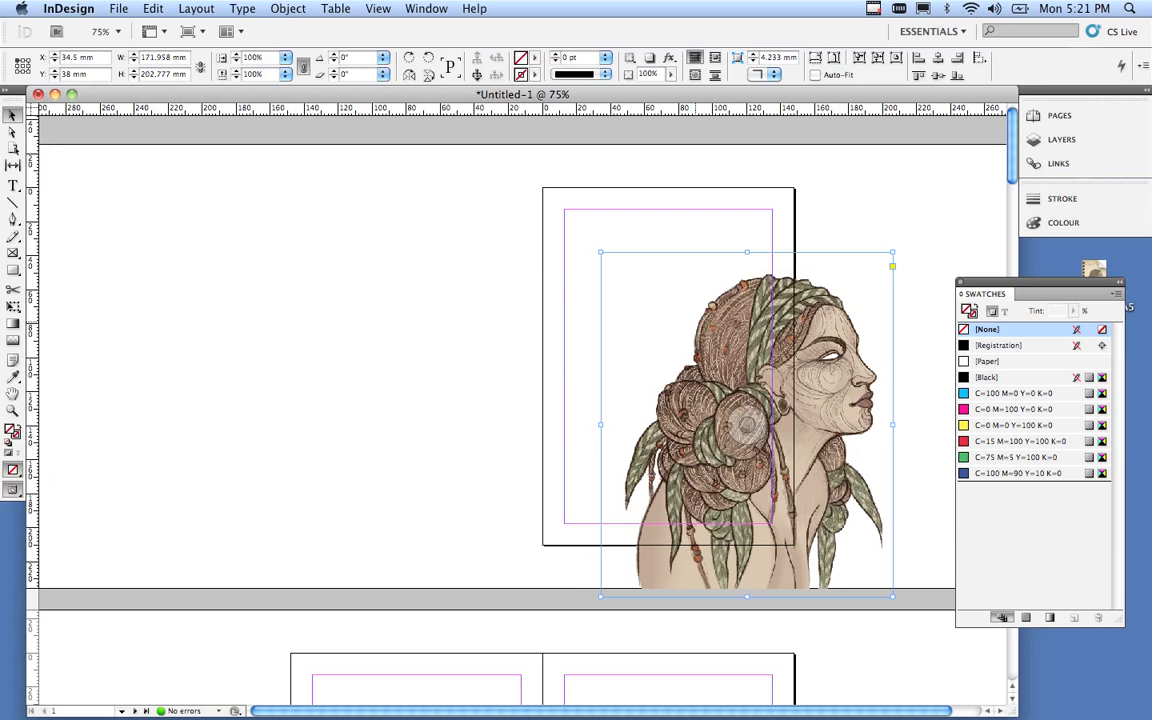
drag(624, 283, 602, 264)
drag(707, 382, 668, 360)
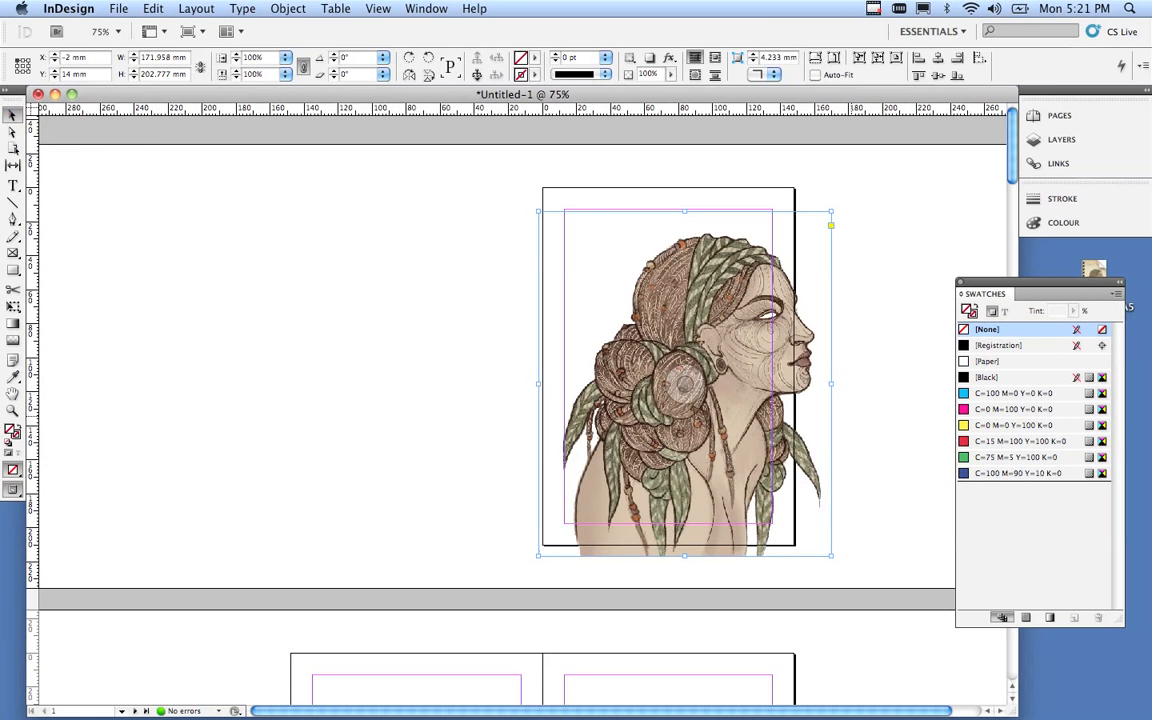
drag(683, 383, 691, 355)
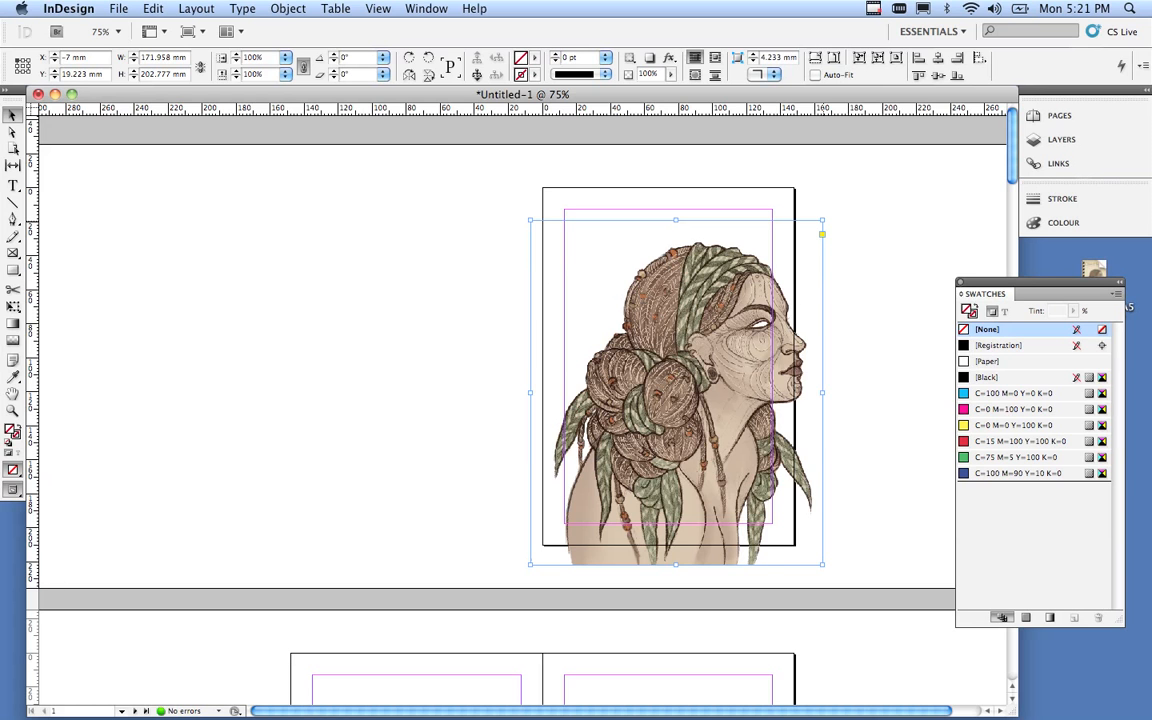
drag(822, 219, 760, 294)
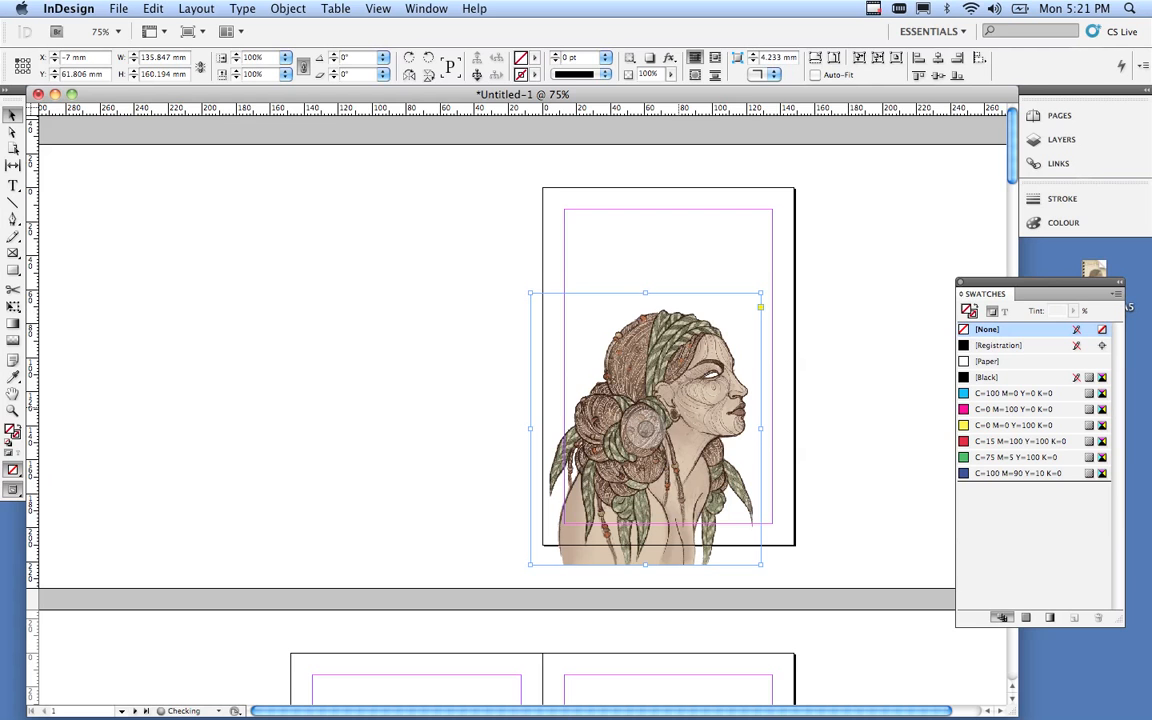
drag(681, 414, 705, 398)
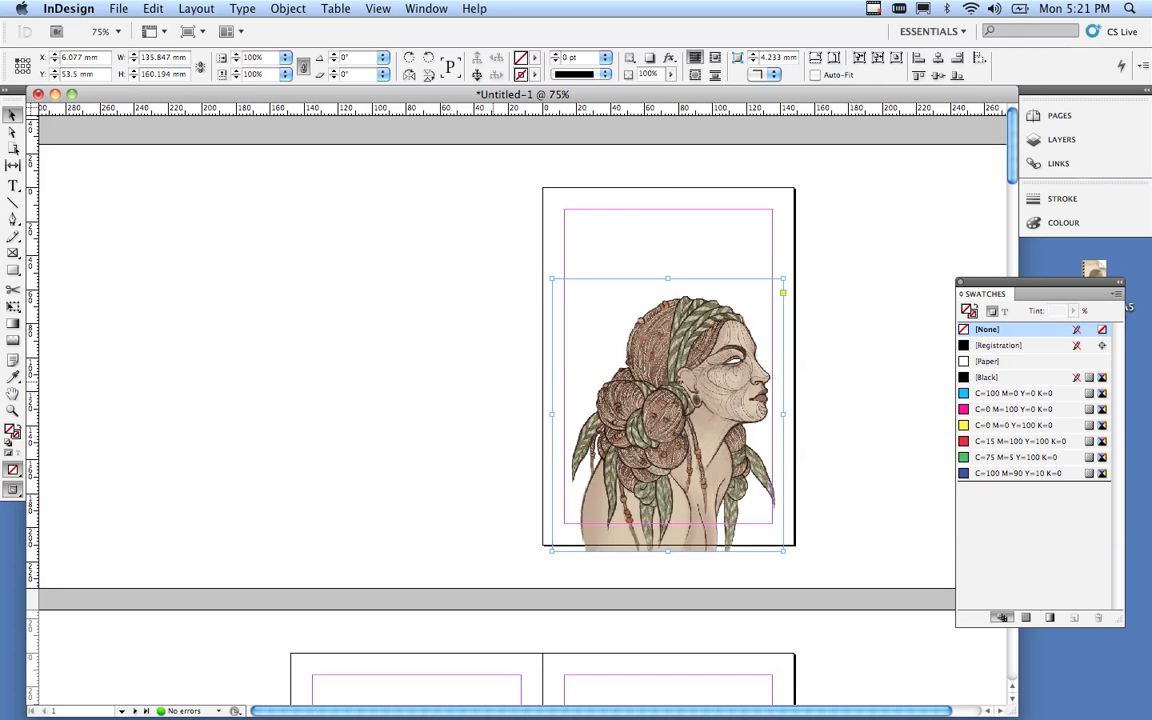
Switch to Preview mode and nudge the cover portrait slightly left.
key(w)
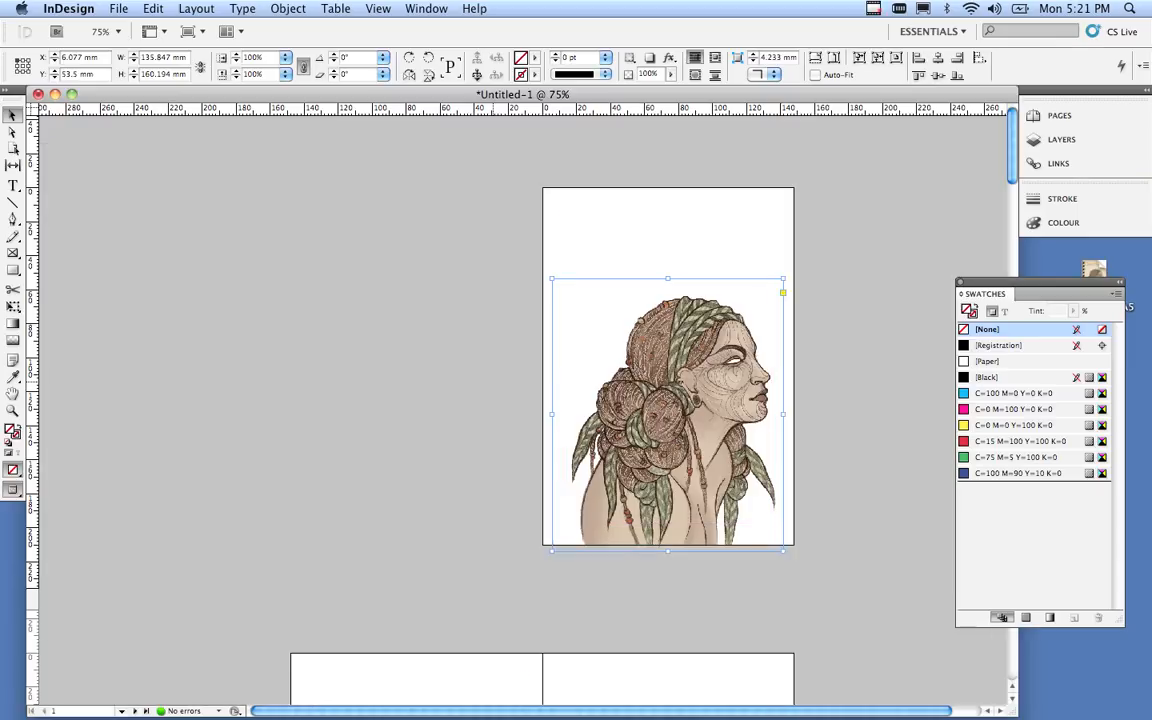
click(504, 373)
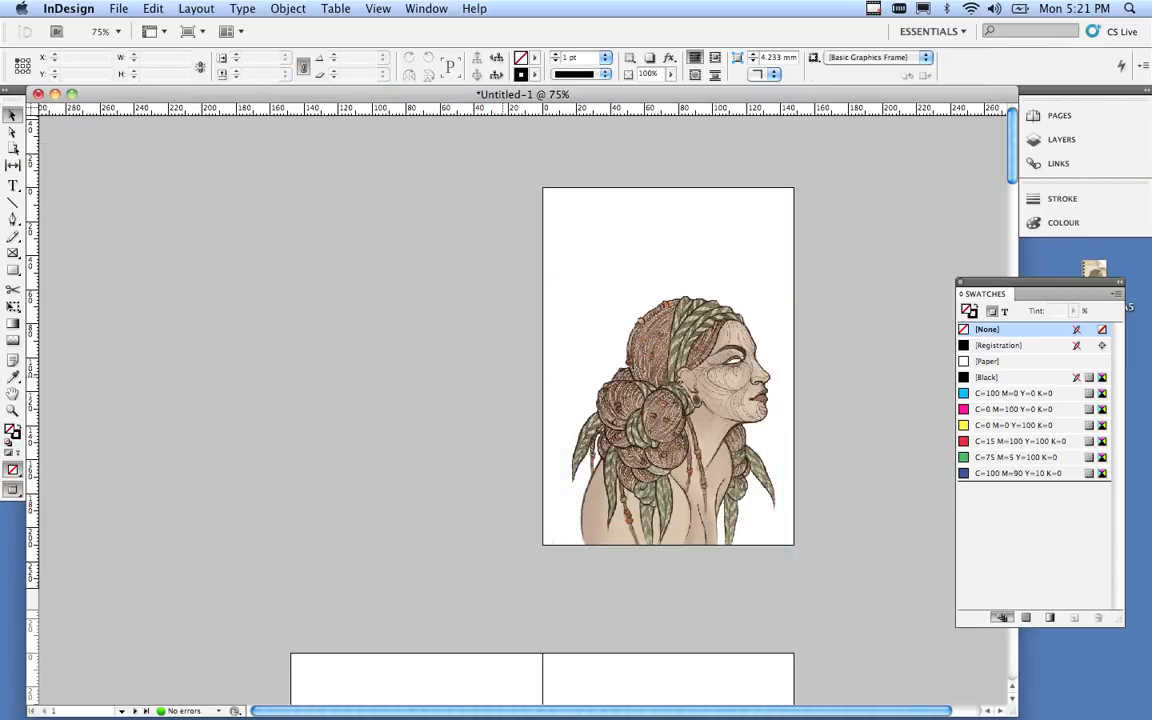
drag(624, 386, 617, 387)
click(512, 388)
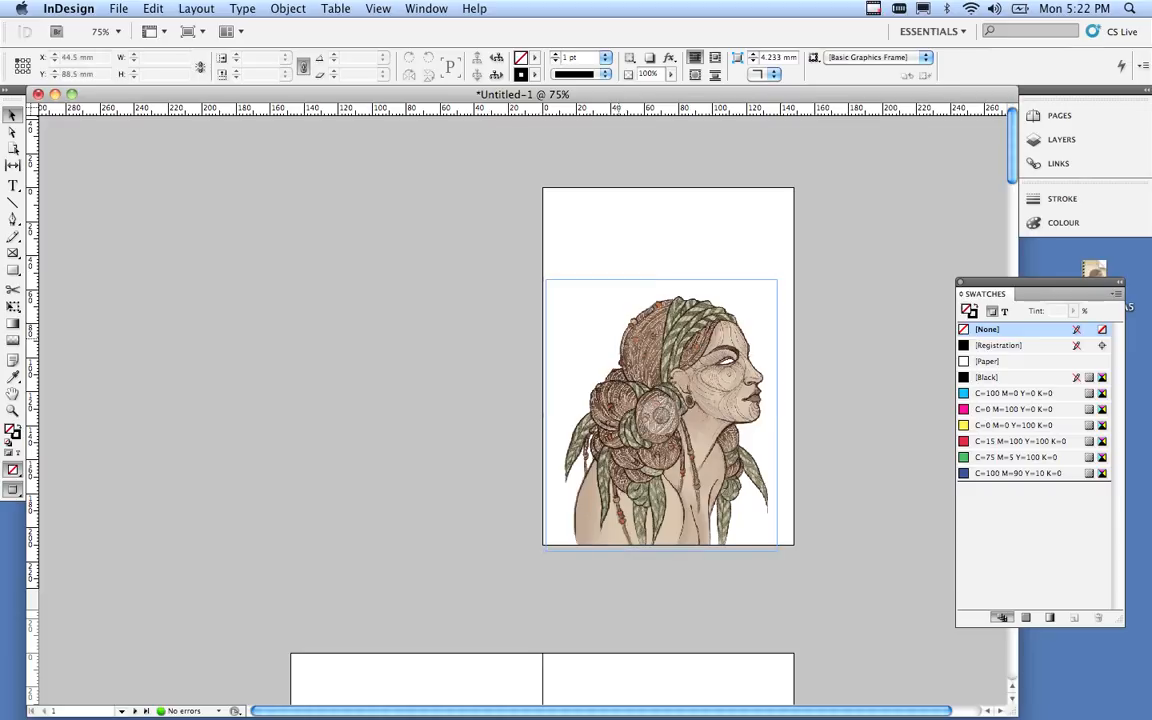
Try cropping the portrait, undo the crops, then scale it up to 142.639 × 168.203 mm.
click(608, 335)
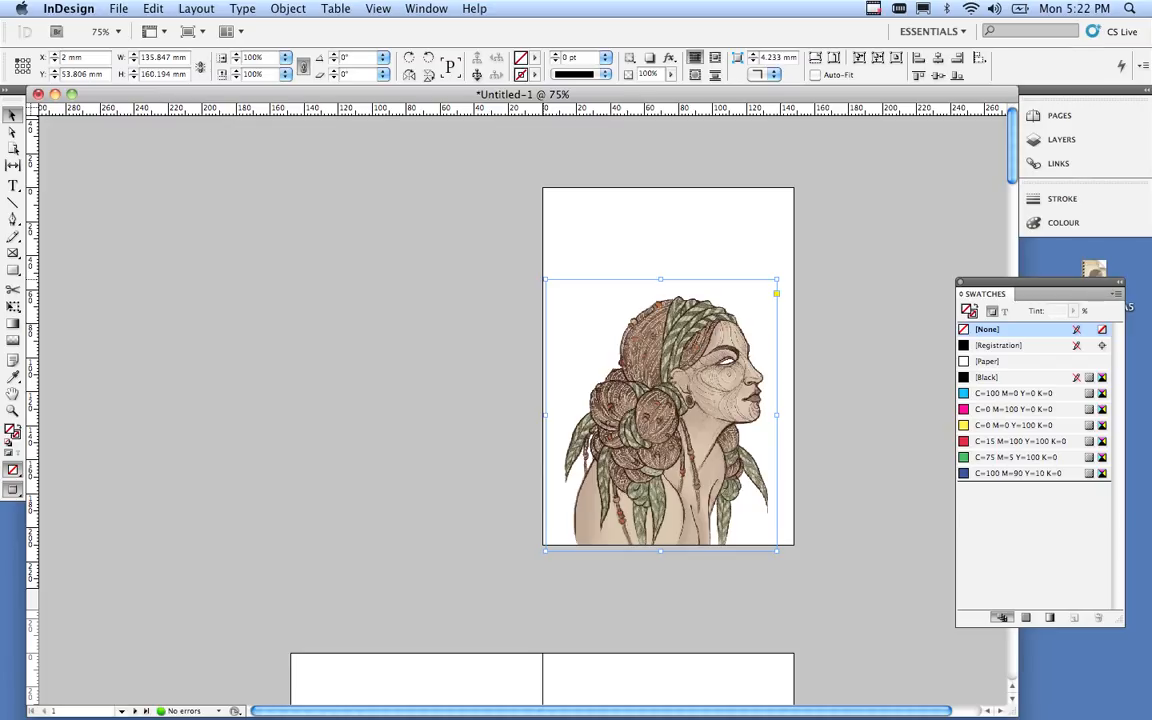
drag(544, 280, 641, 358)
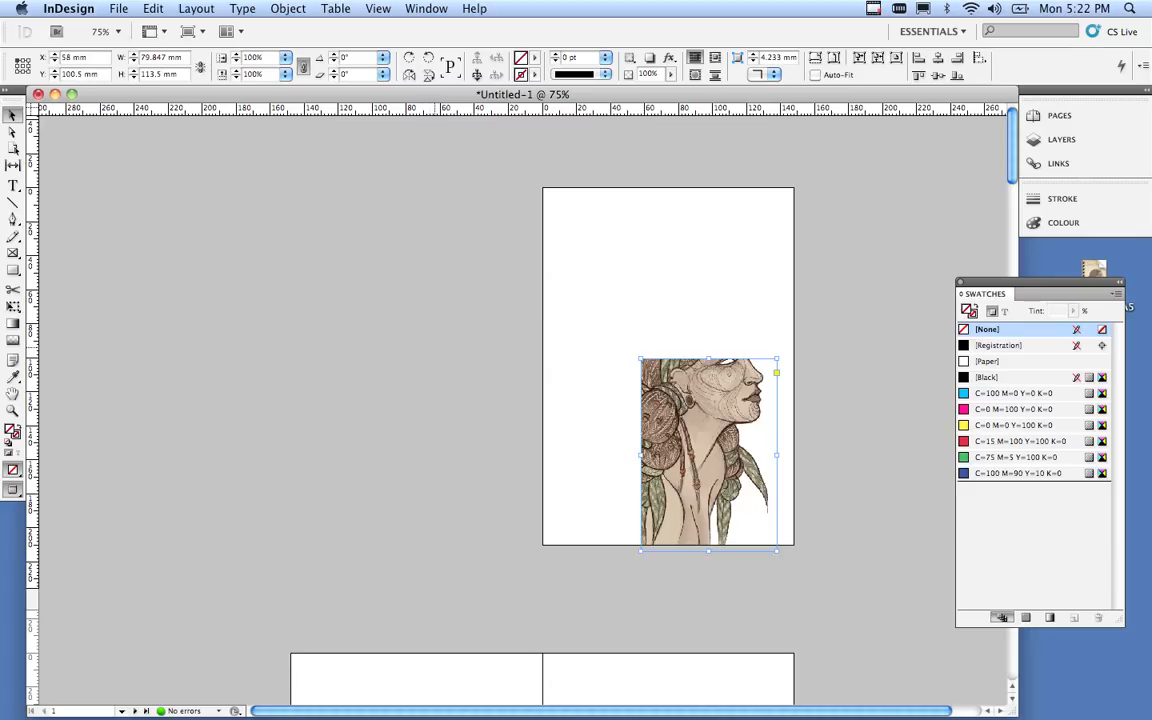
key(super+z)
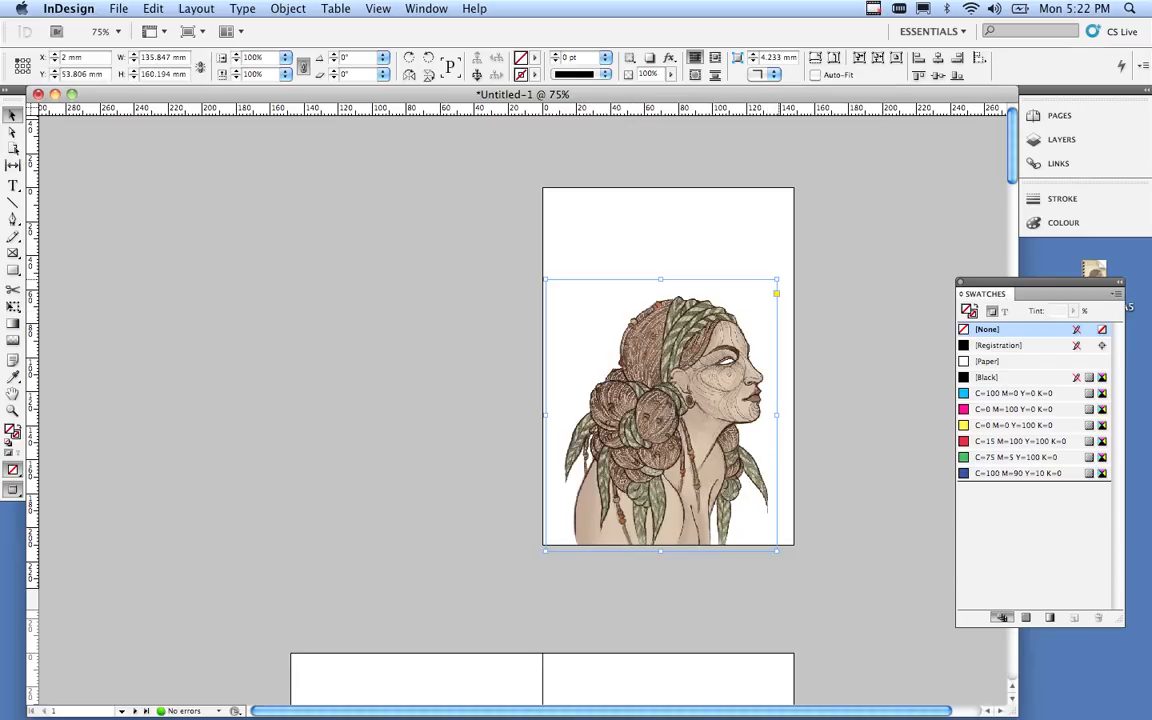
drag(777, 281, 727, 378)
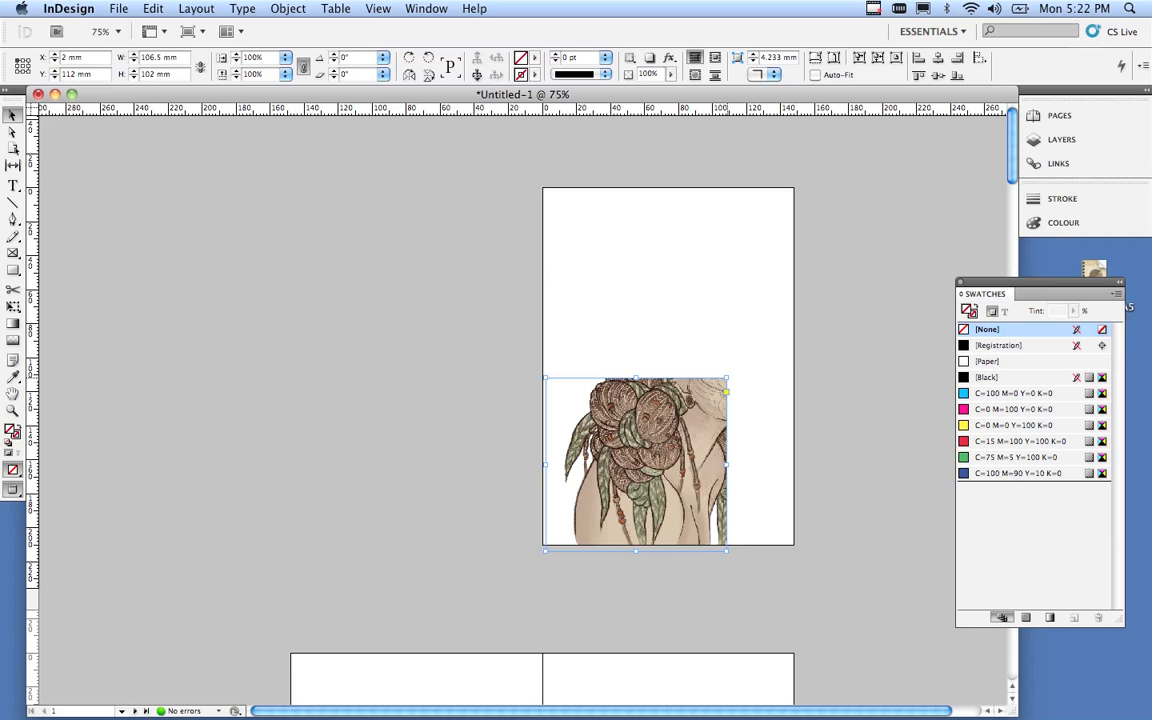
key(super+z)
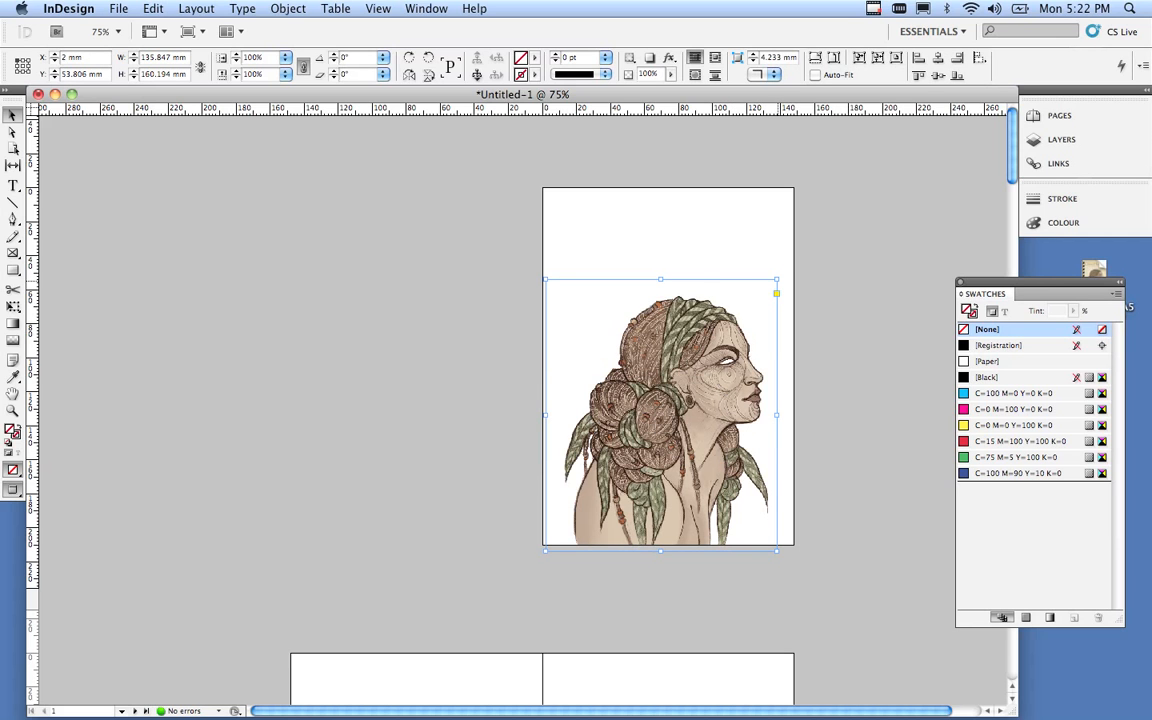
drag(776, 280, 790, 338)
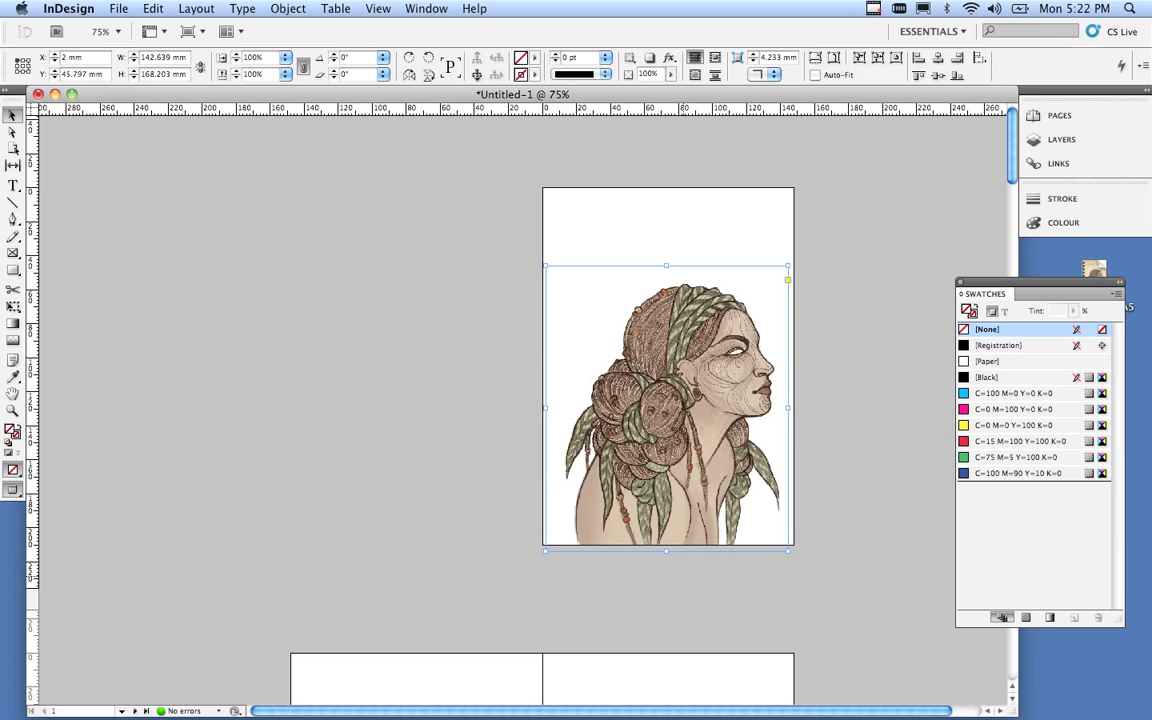
key(super+space)
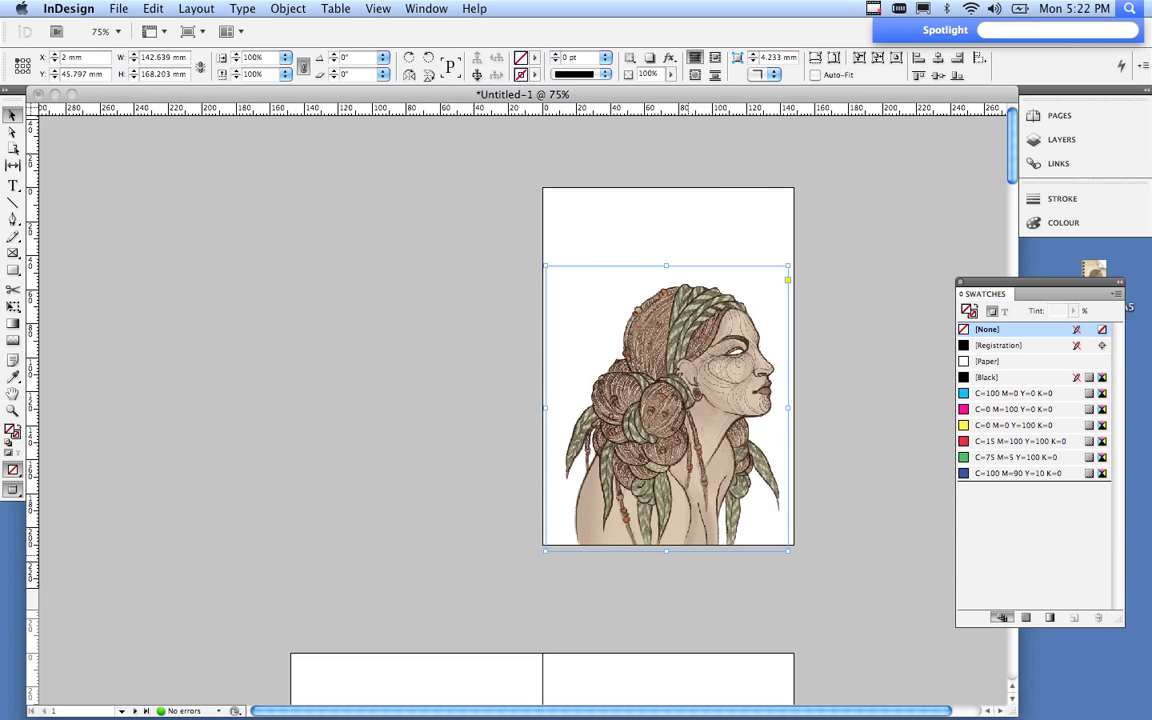
Zoom in on the portrait's bottom edge and nudge it to X 2.361 mm, Y 45 mm.
super+click(686, 555)
super+click(522, 250)
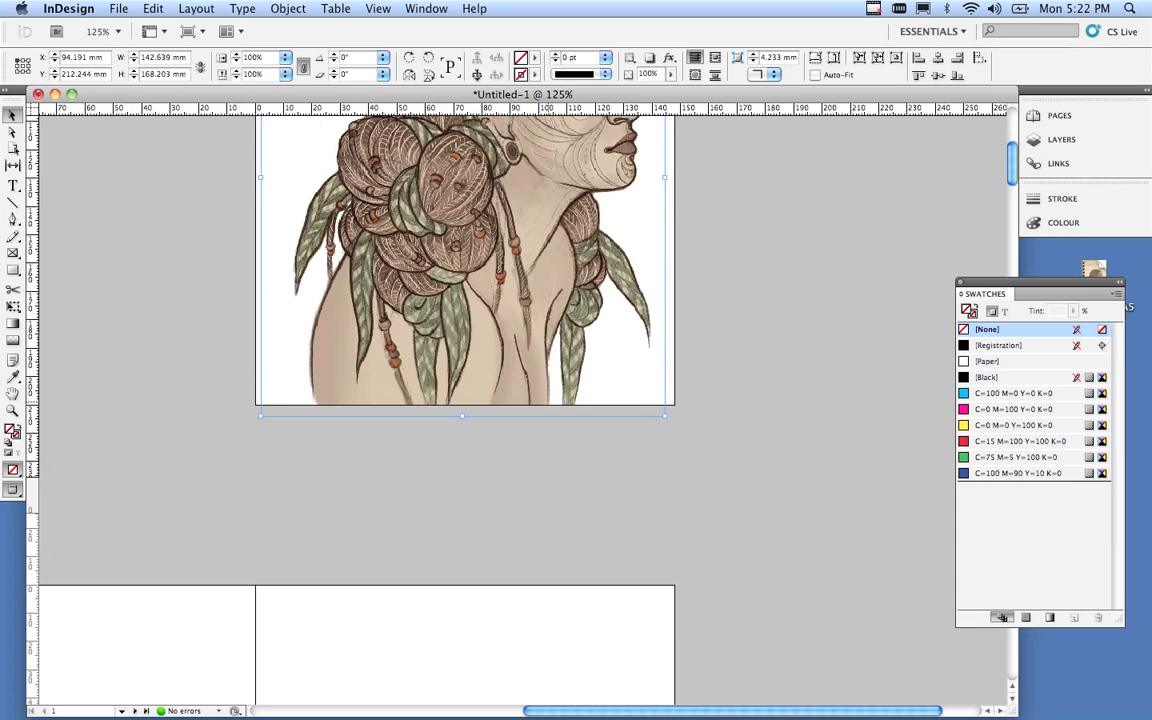
super+click(522, 250)
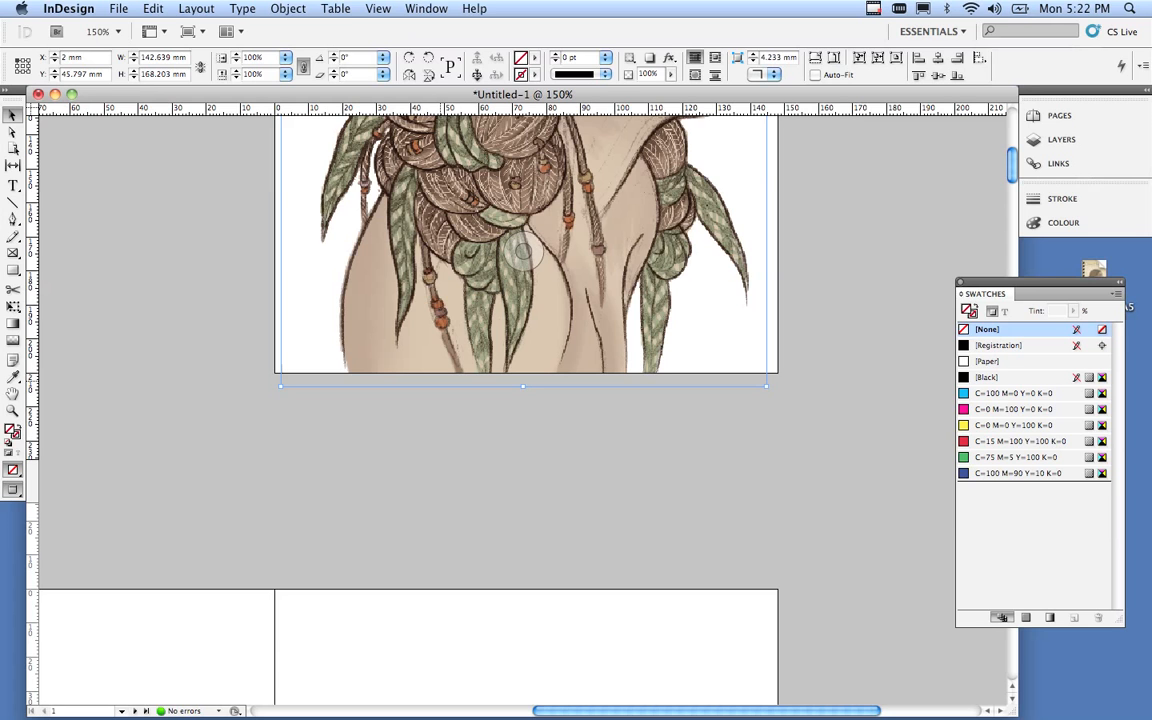
drag(442, 372, 481, 378)
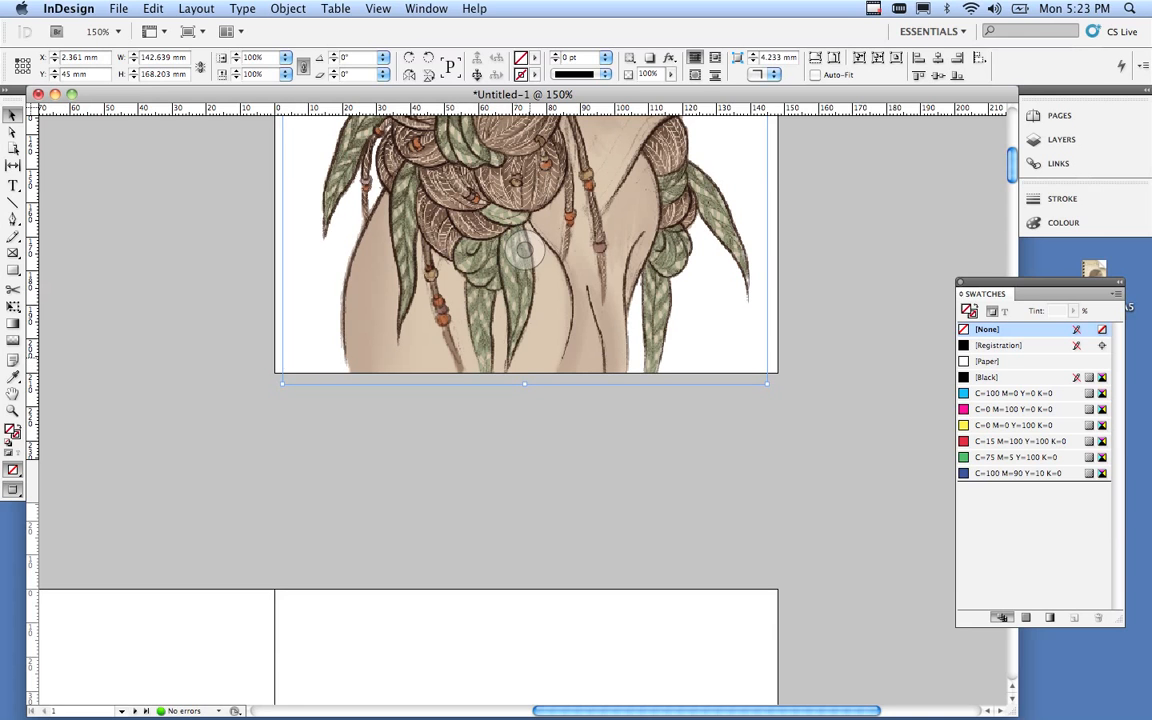
scroll(526, 275, up, 2)
scroll(526, 275, up, 2)
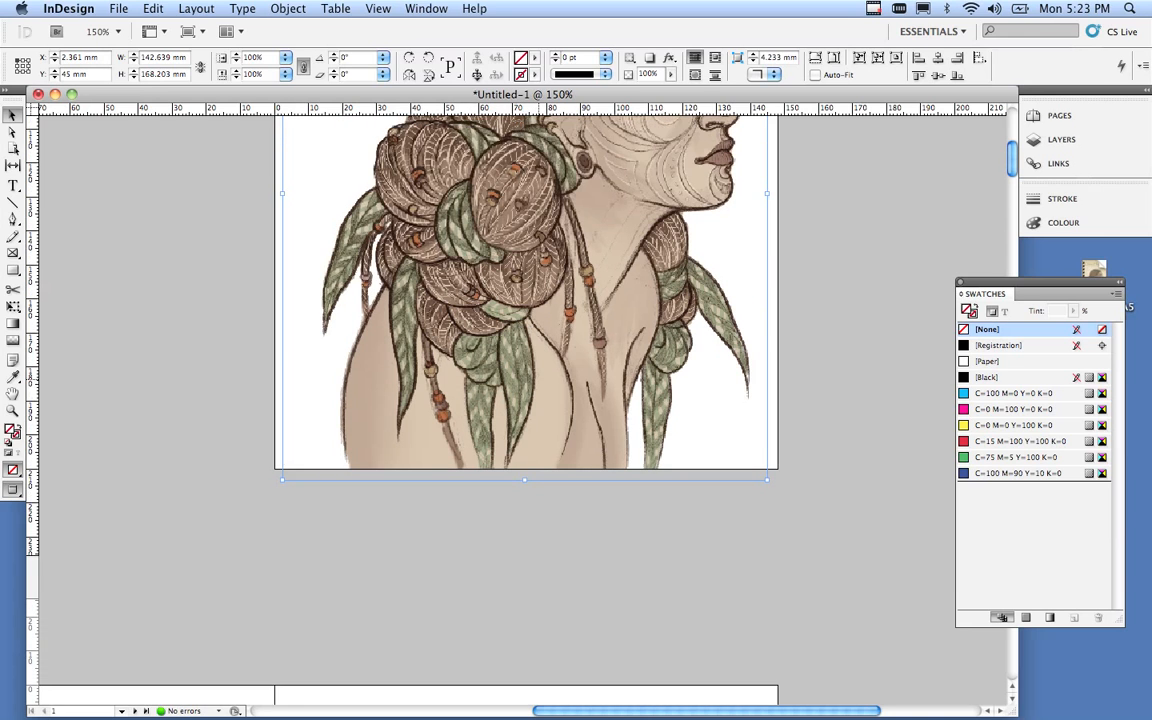
scroll(526, 275, down, 4)
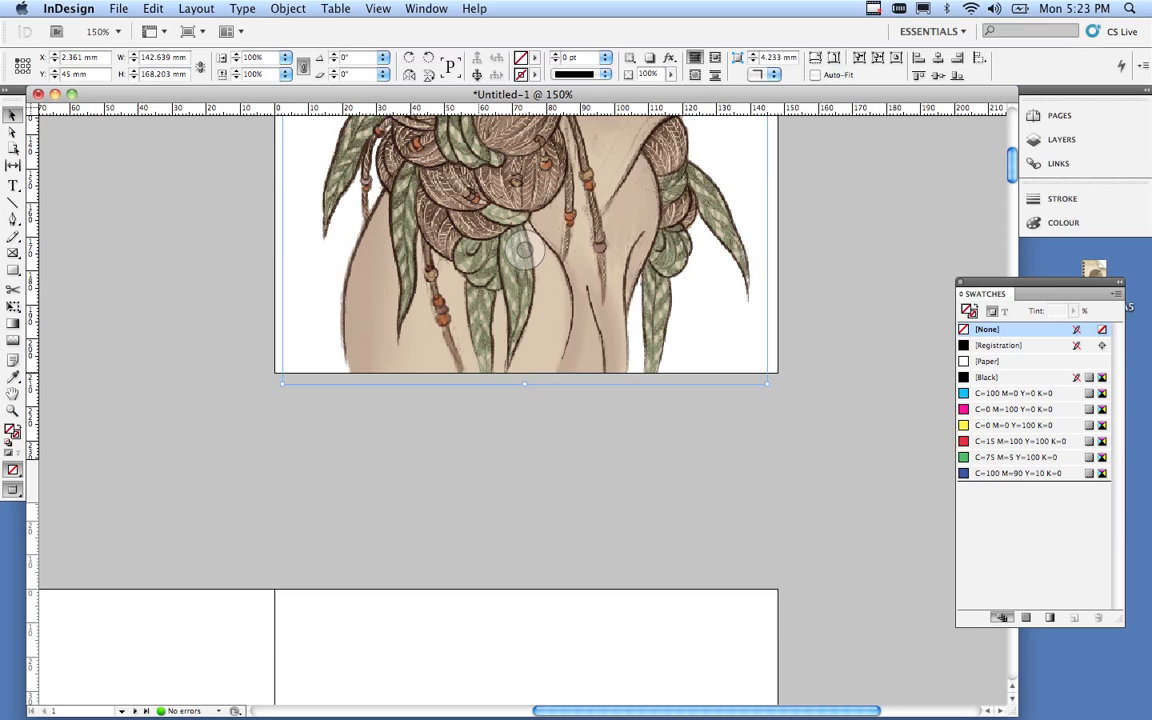
key(super+minus)
key(super+minus)
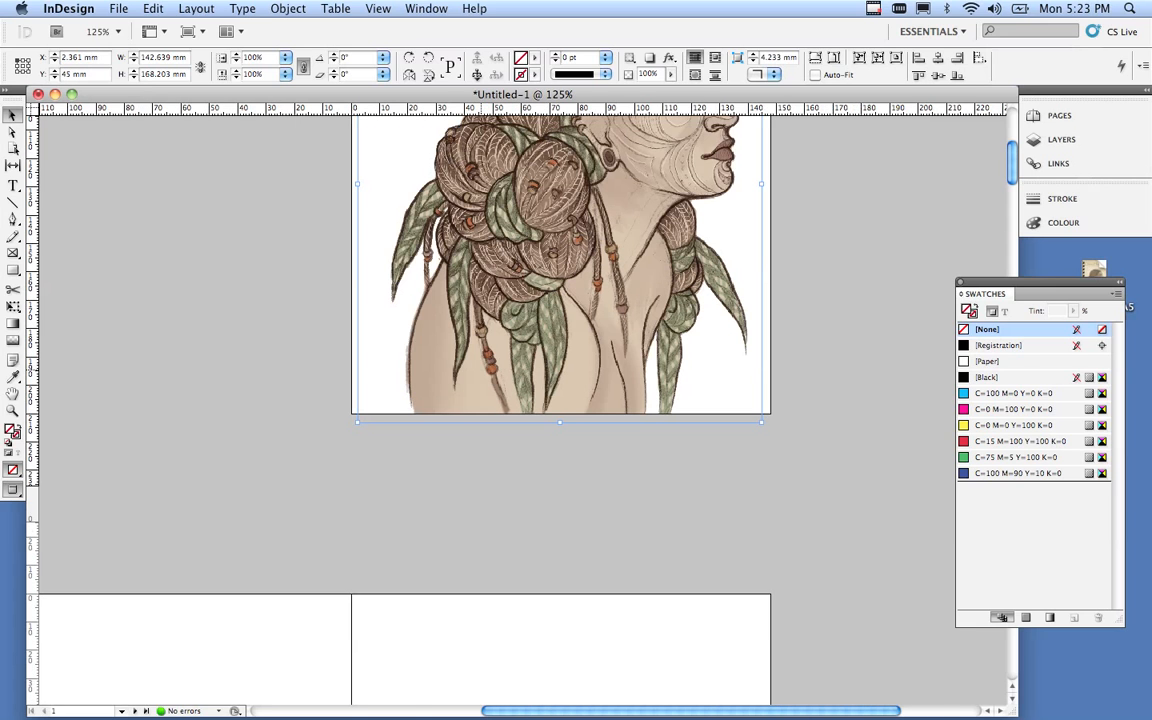
key(super+minus)
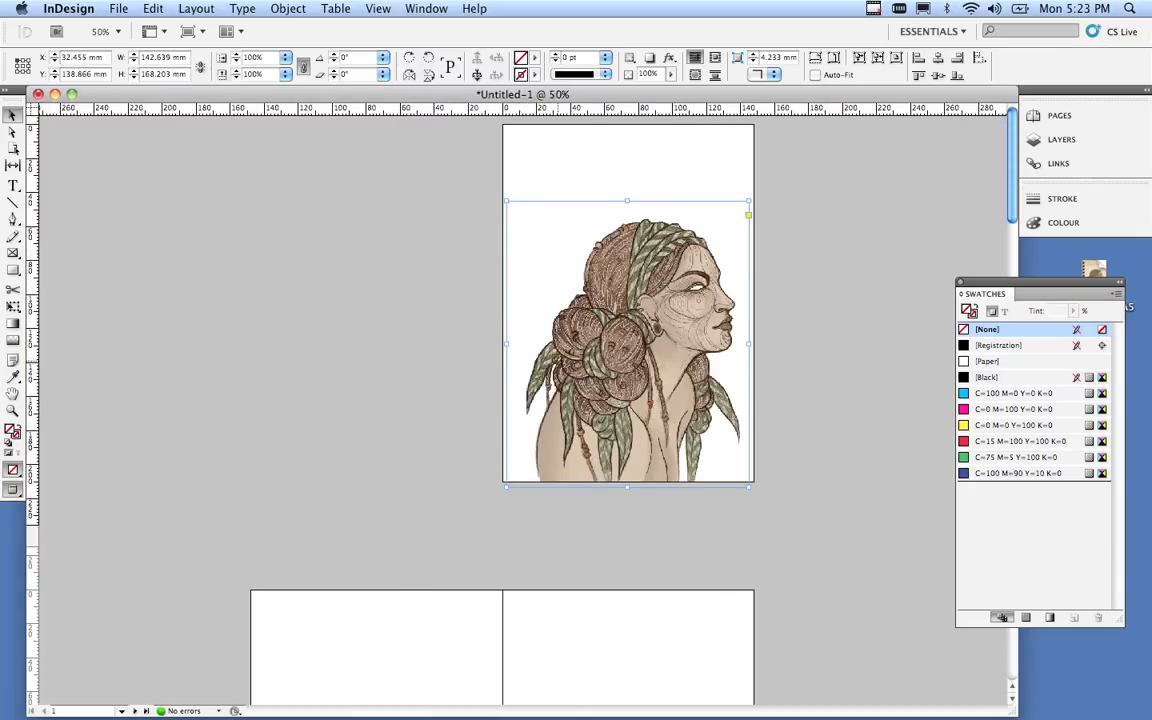
key(super+minus)
scroll(520, 400, down, 2)
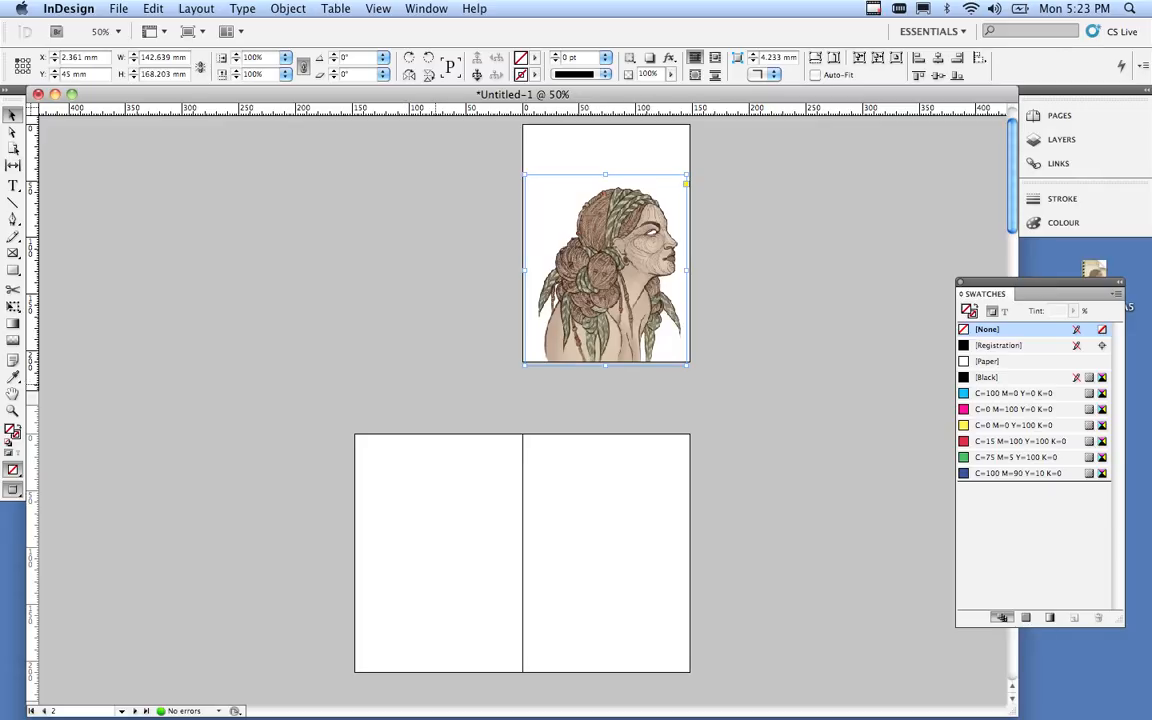
Deselect the cover art and load photo_claire.tif through File > Place.
click(435, 384)
scroll(600, 400, down, 4)
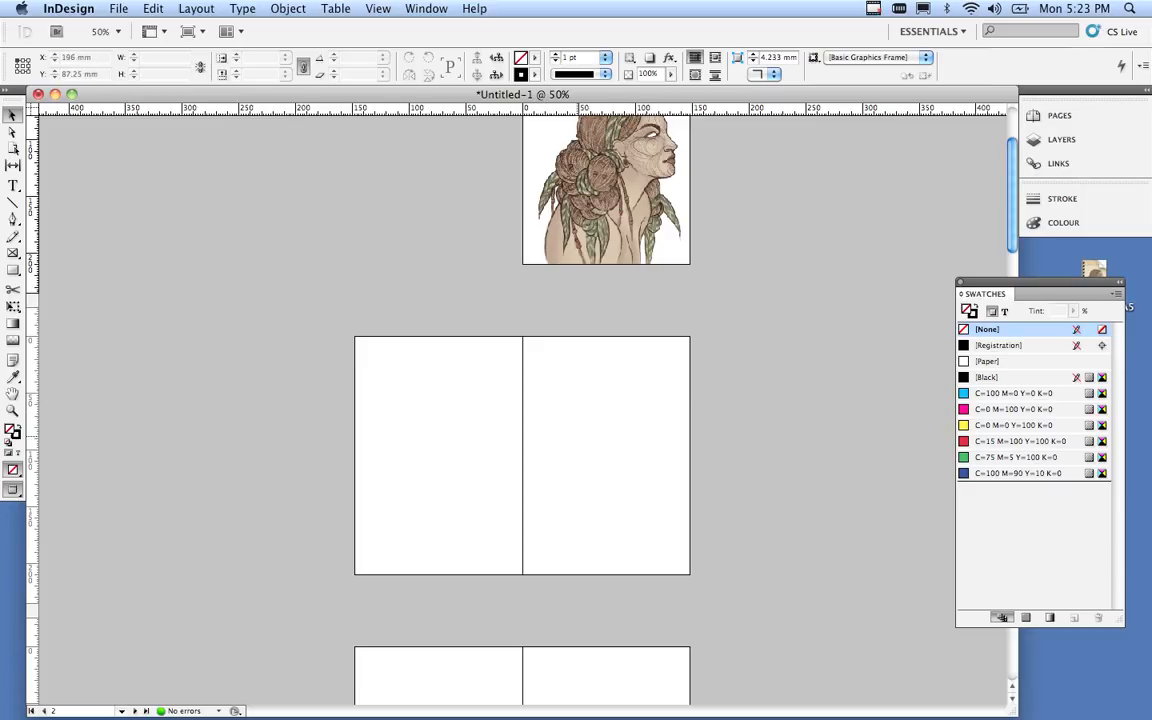
click(118, 8)
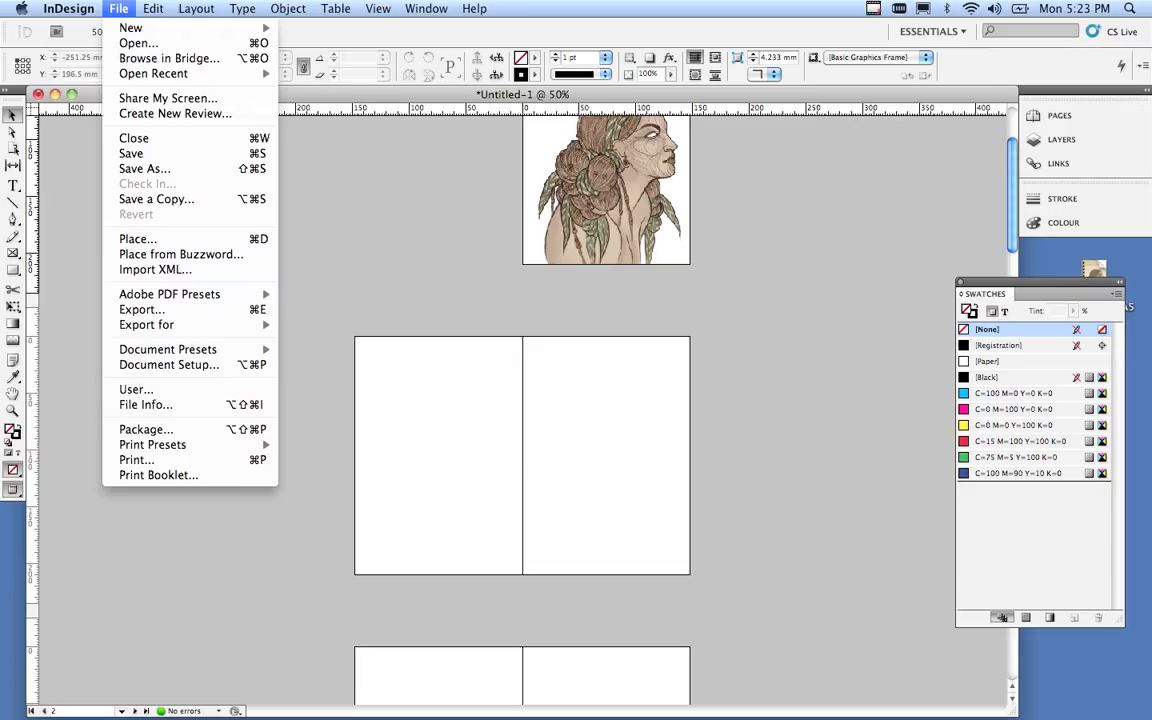
click(137, 239)
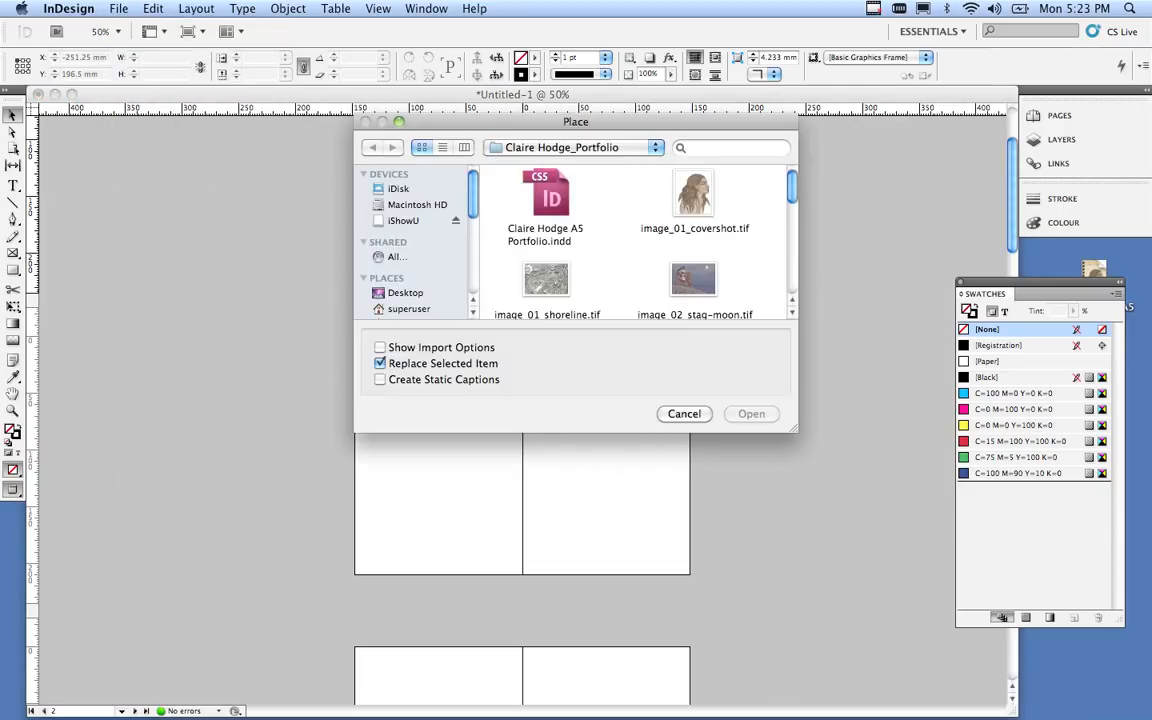
scroll(630, 240, down, 10)
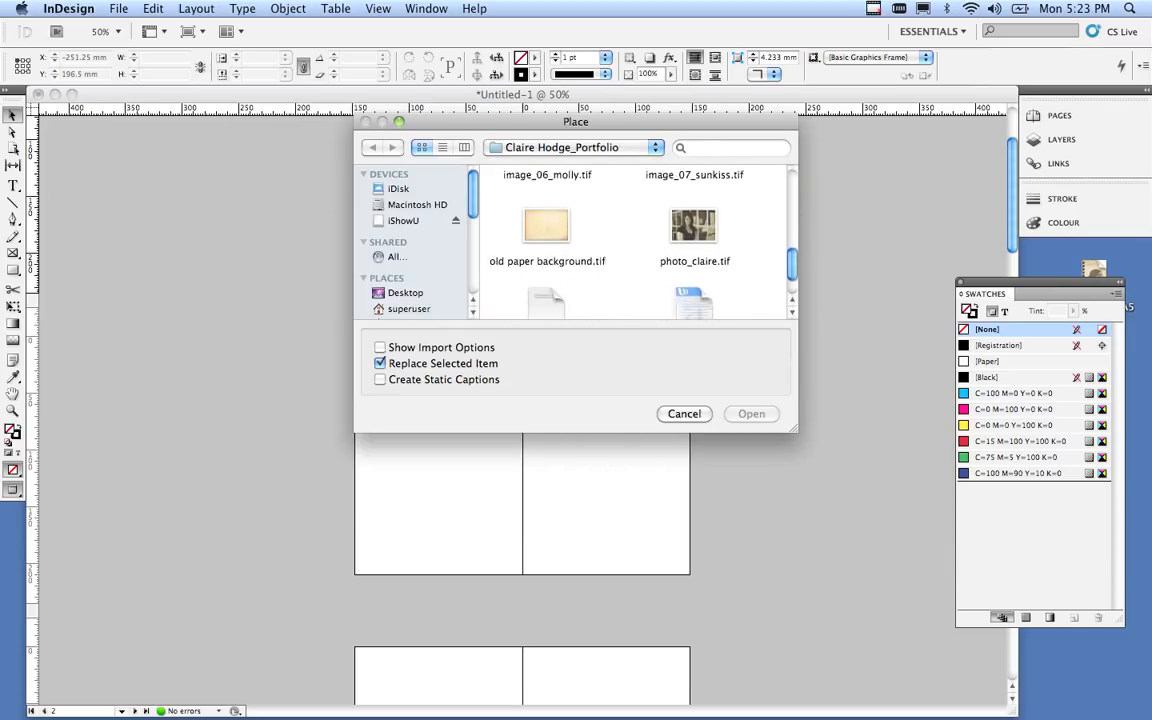
click(693, 204)
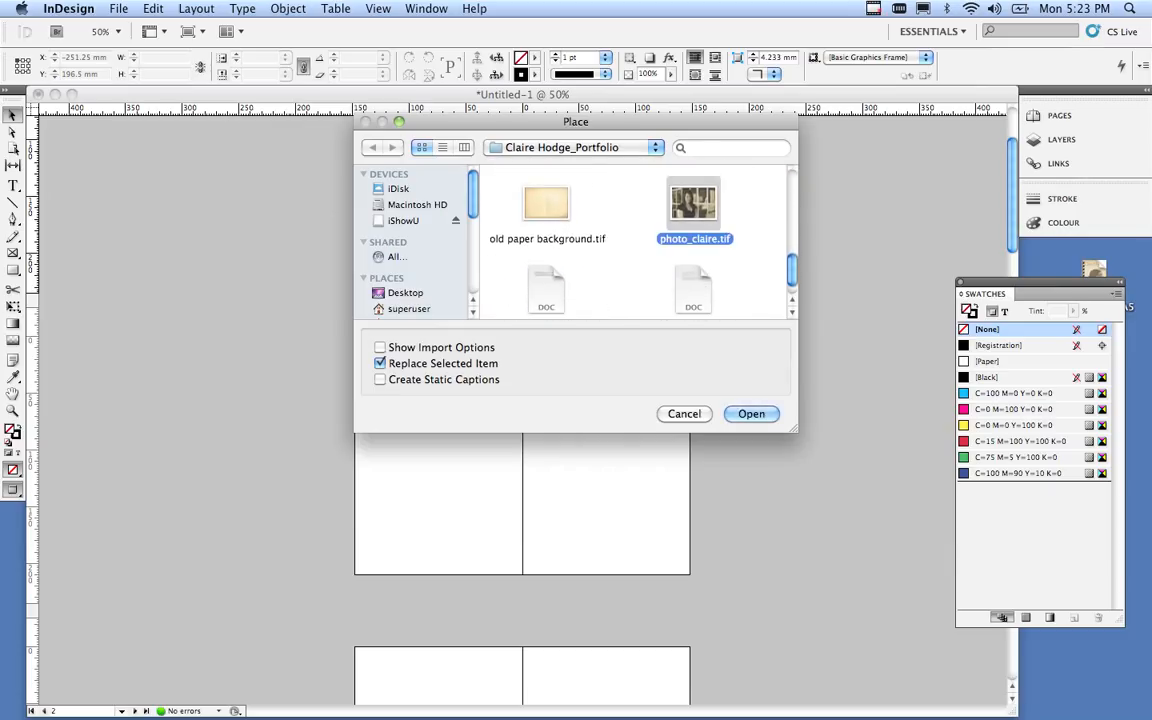
click(751, 413)
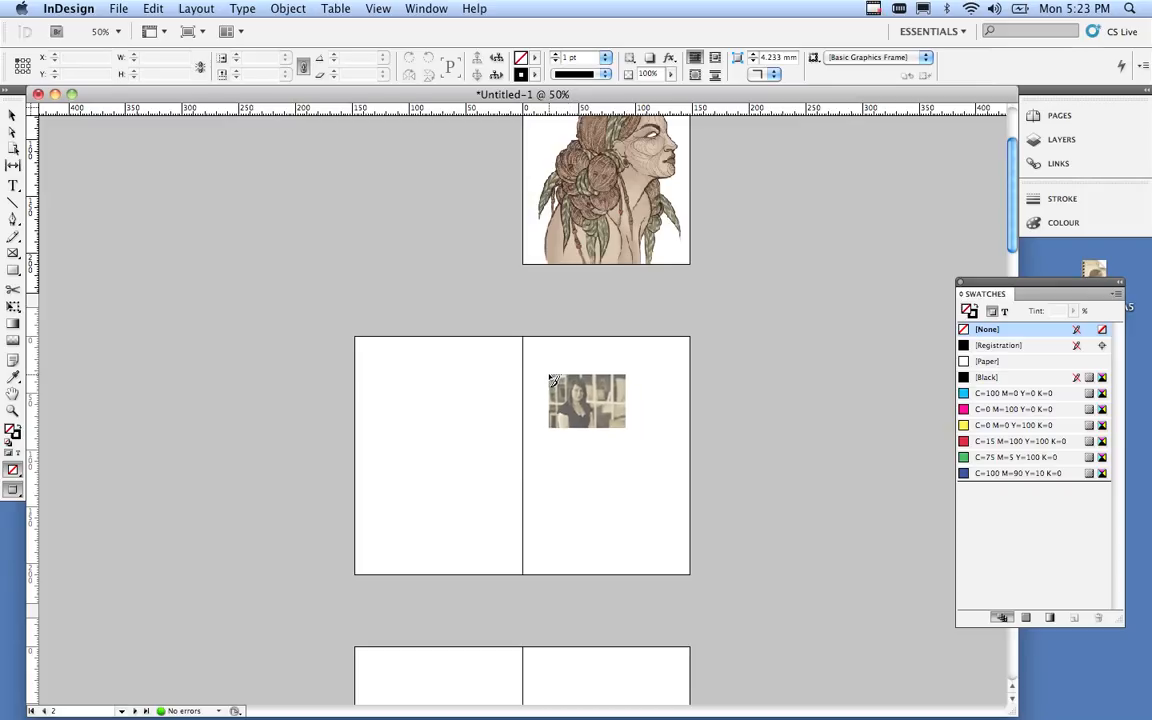
Drop the photo on page 3, shrink it to about 61.5%, and move it up near the top.
click(552, 378)
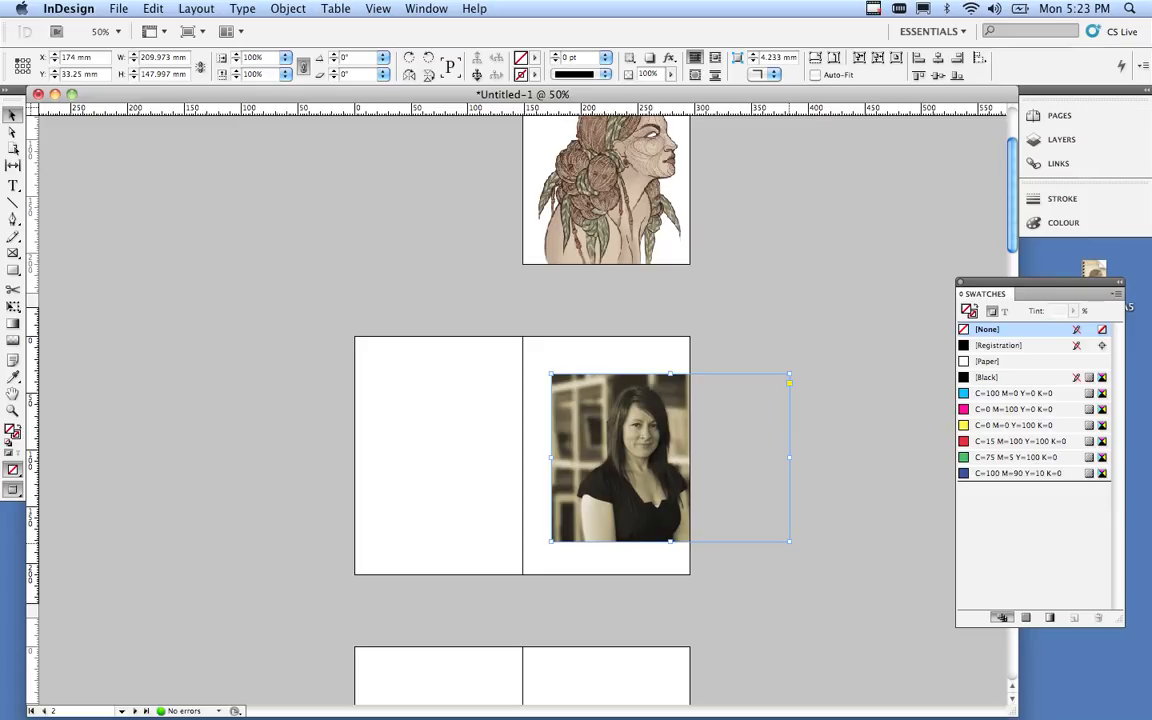
drag(789, 541, 696, 461)
key(super+space)
super+click(604, 457)
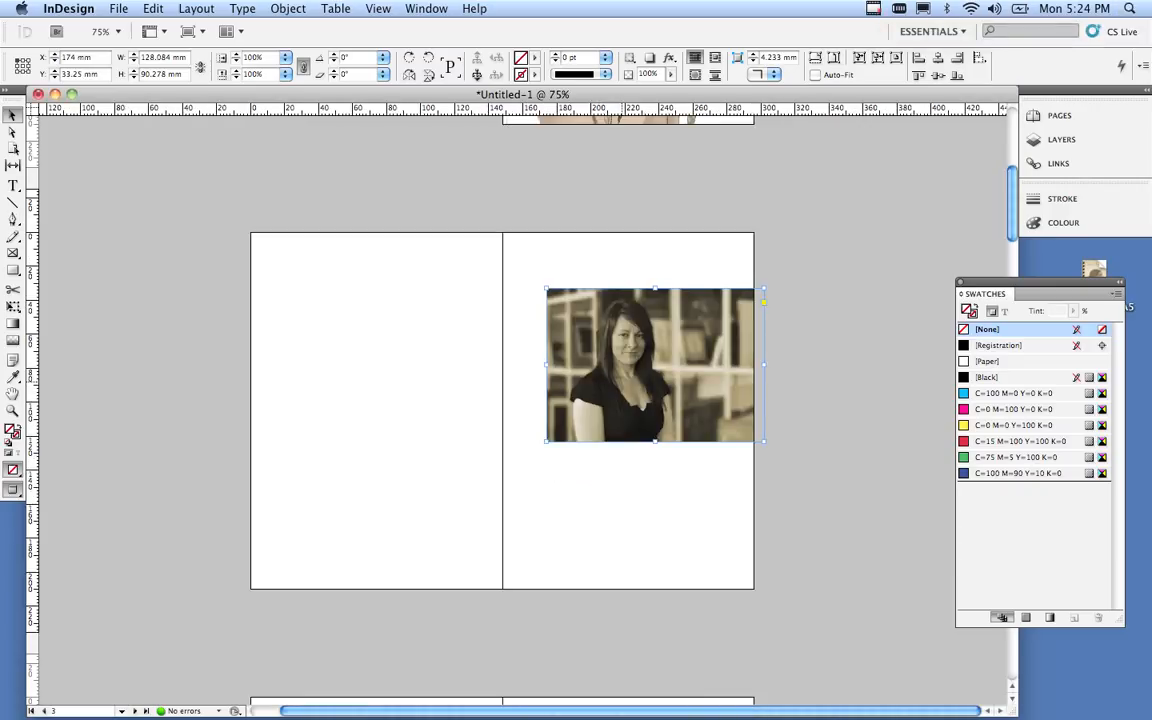
click(632, 385)
drag(632, 385, 628, 372)
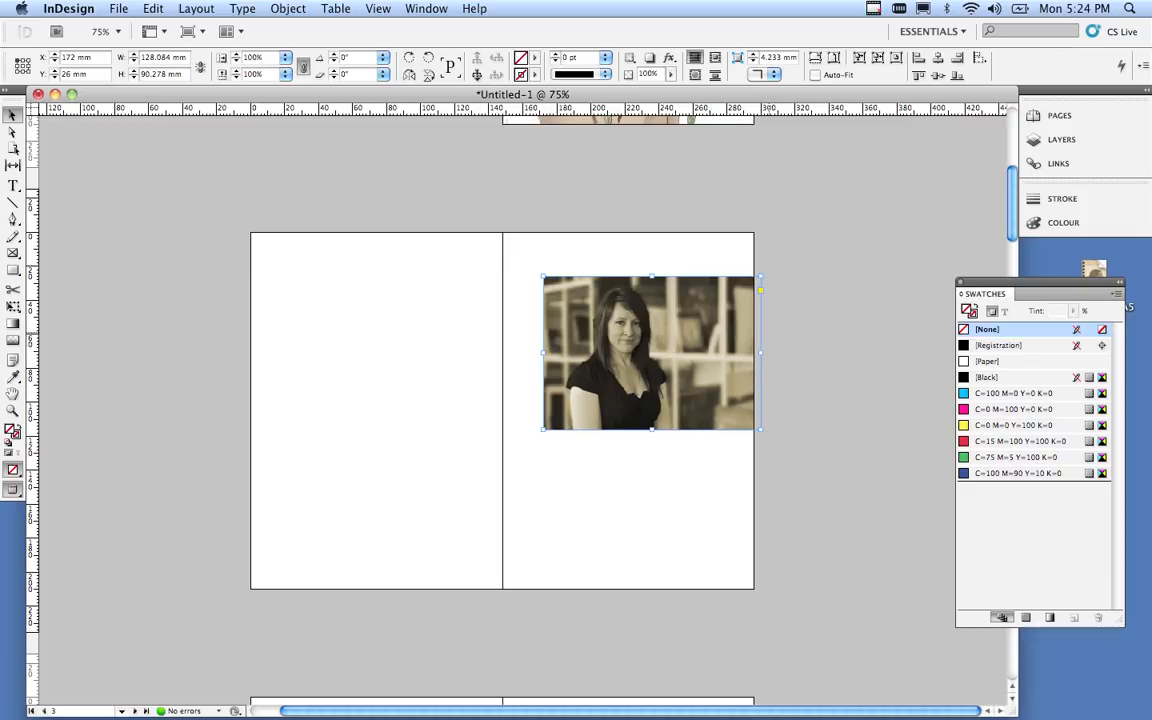
Zoom to 125% and shift the picture inside its 128.084 × 90.278 mm frame to reframe it.
key(super+equal)
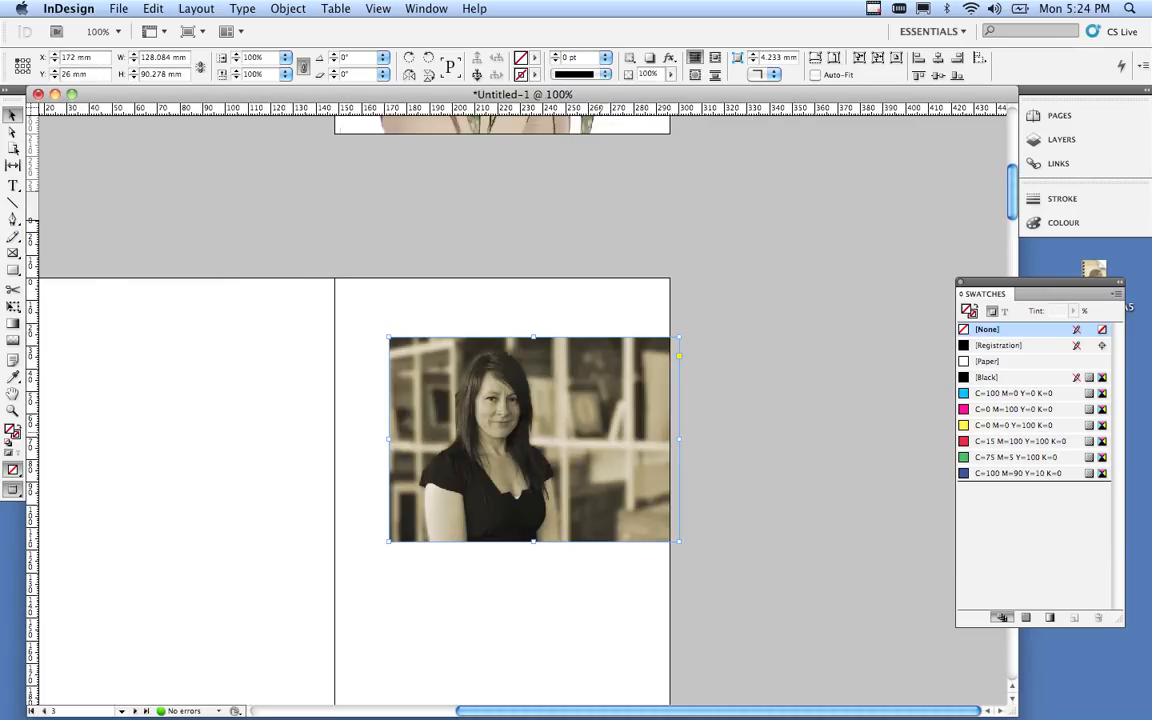
key(super+equal)
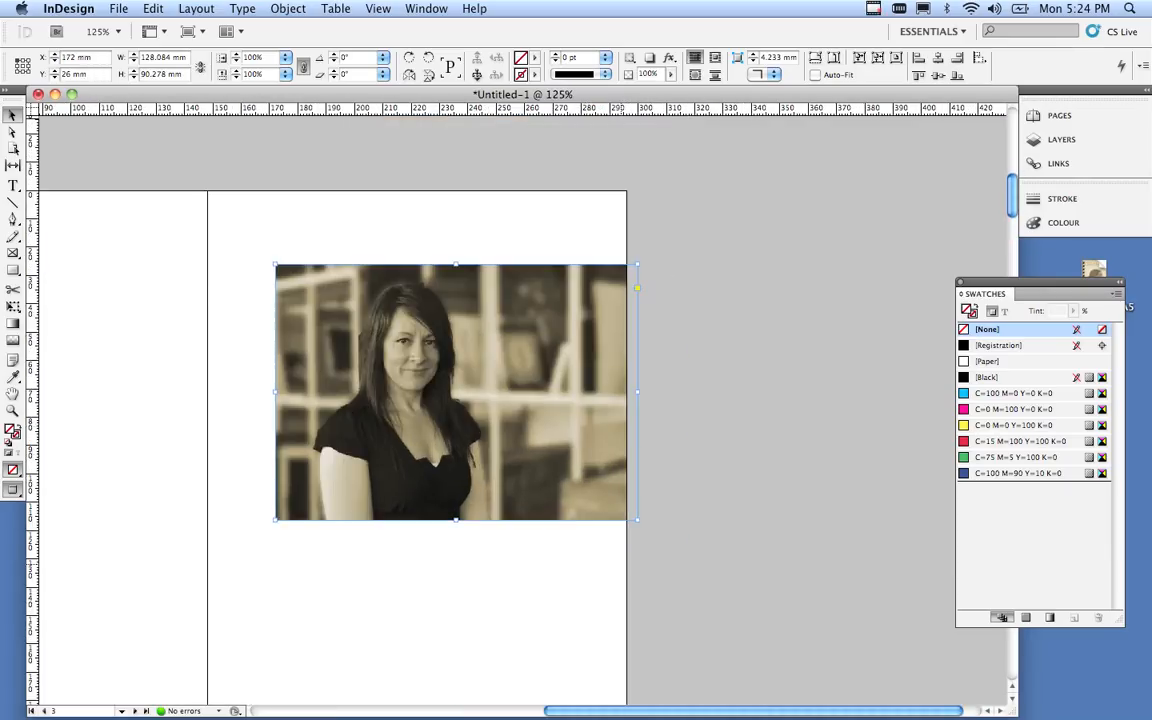
scroll(523, 400, left, 3)
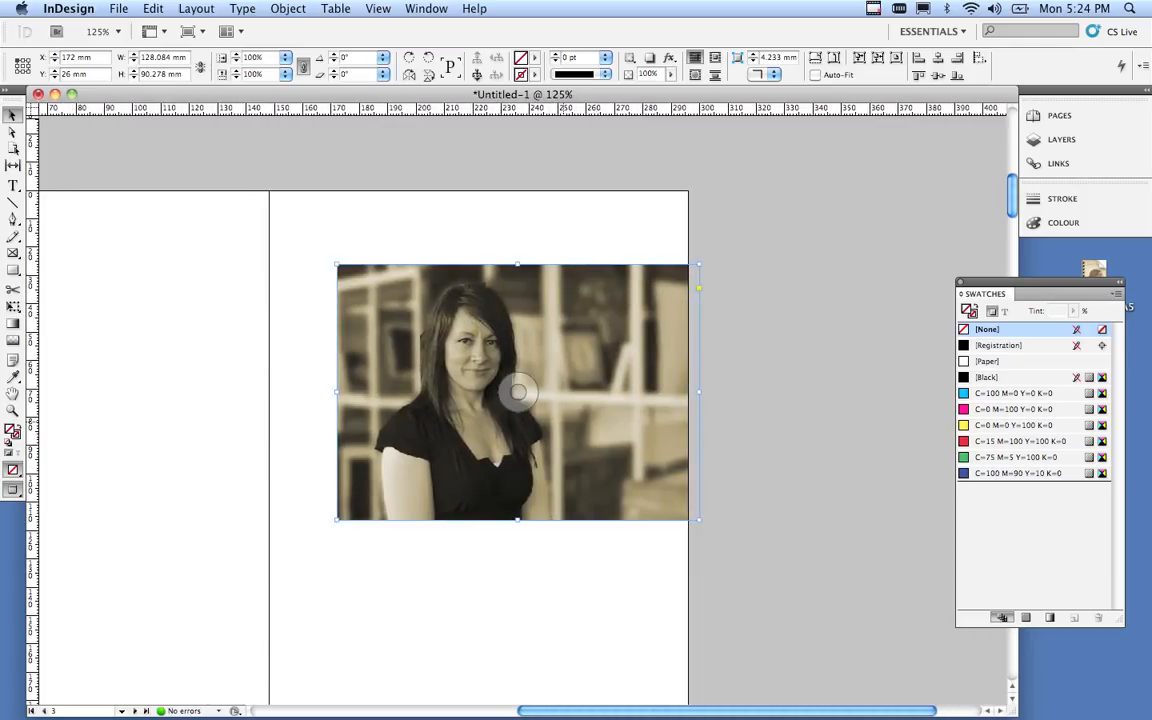
drag(518, 392, 546, 432)
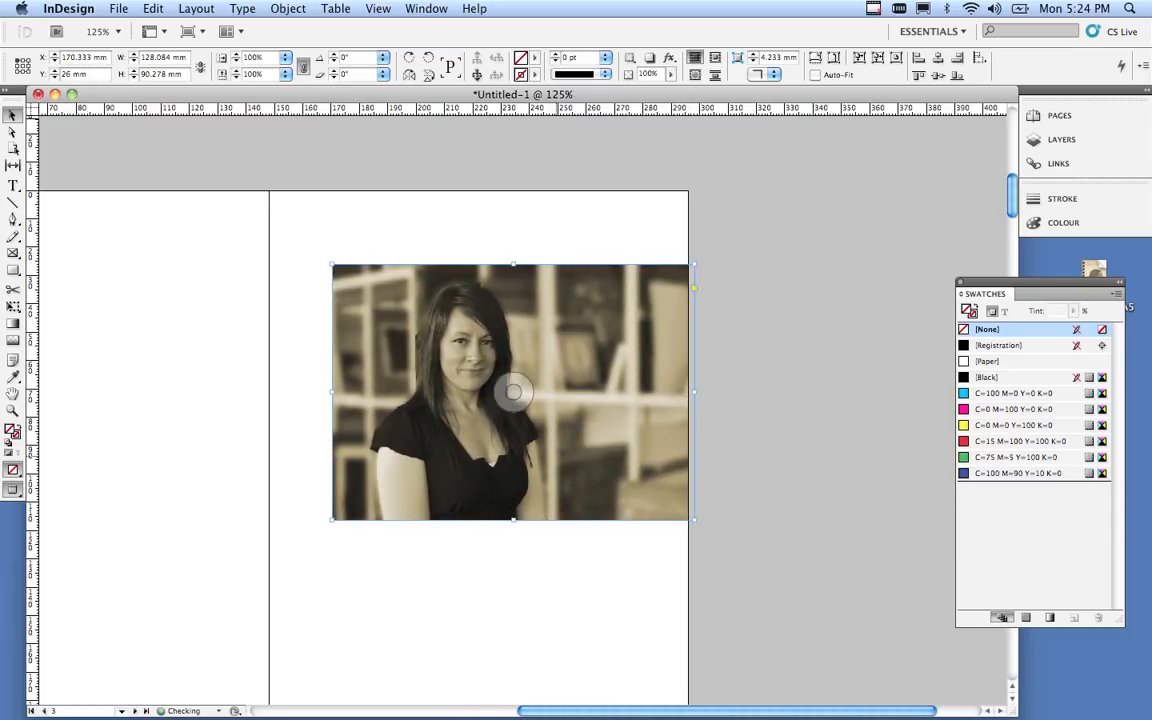
scroll(470, 400, left, 4)
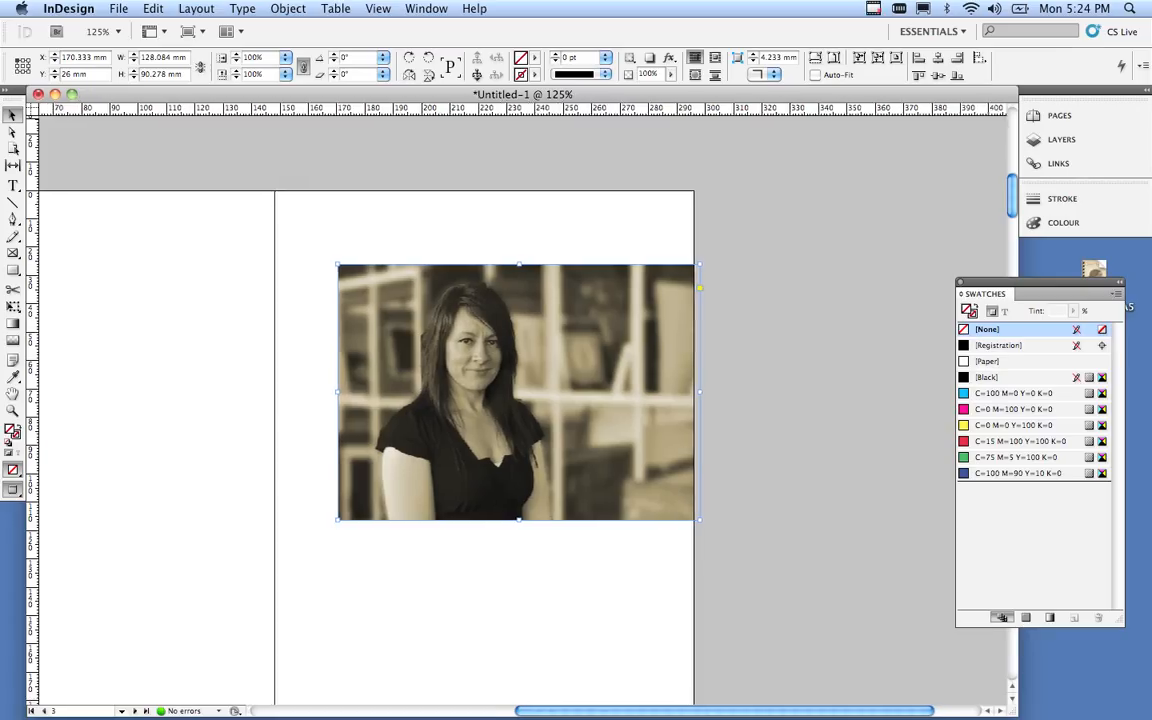
key(super+space)
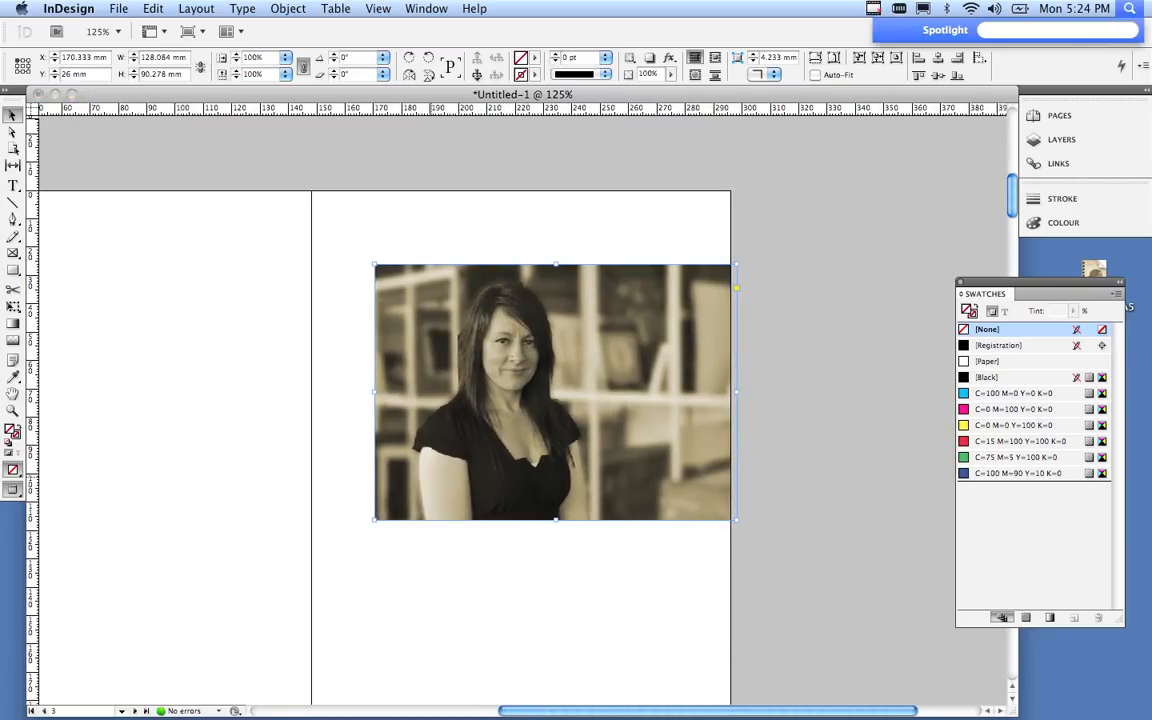
alt+super+click(430, 475)
scroll(427, 400, down, 10)
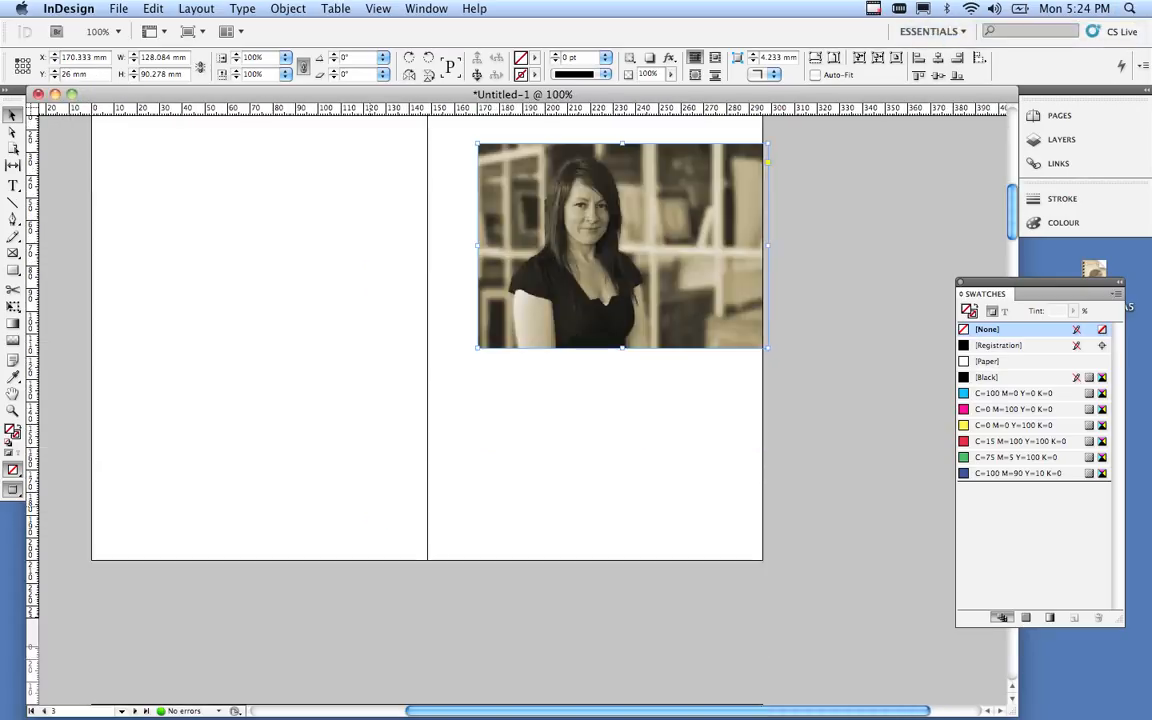
Clear the selection and load image_01_shoreline.tif with File > Place.
scroll(427, 400, down, 3)
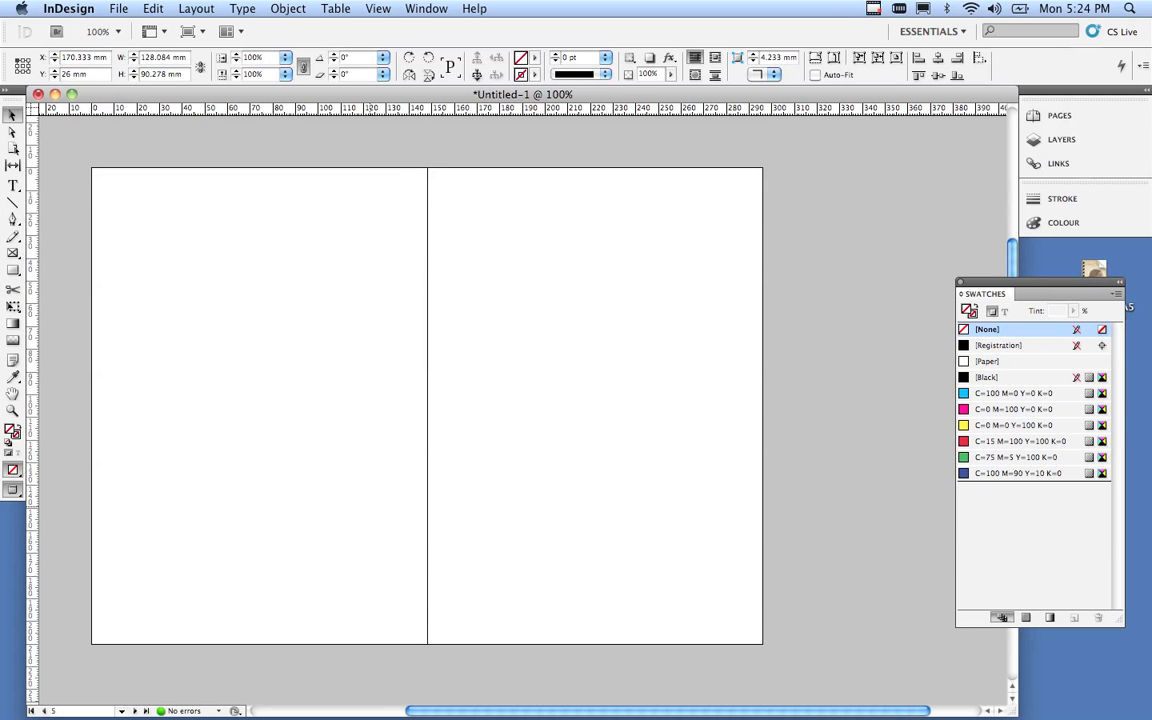
click(50, 130)
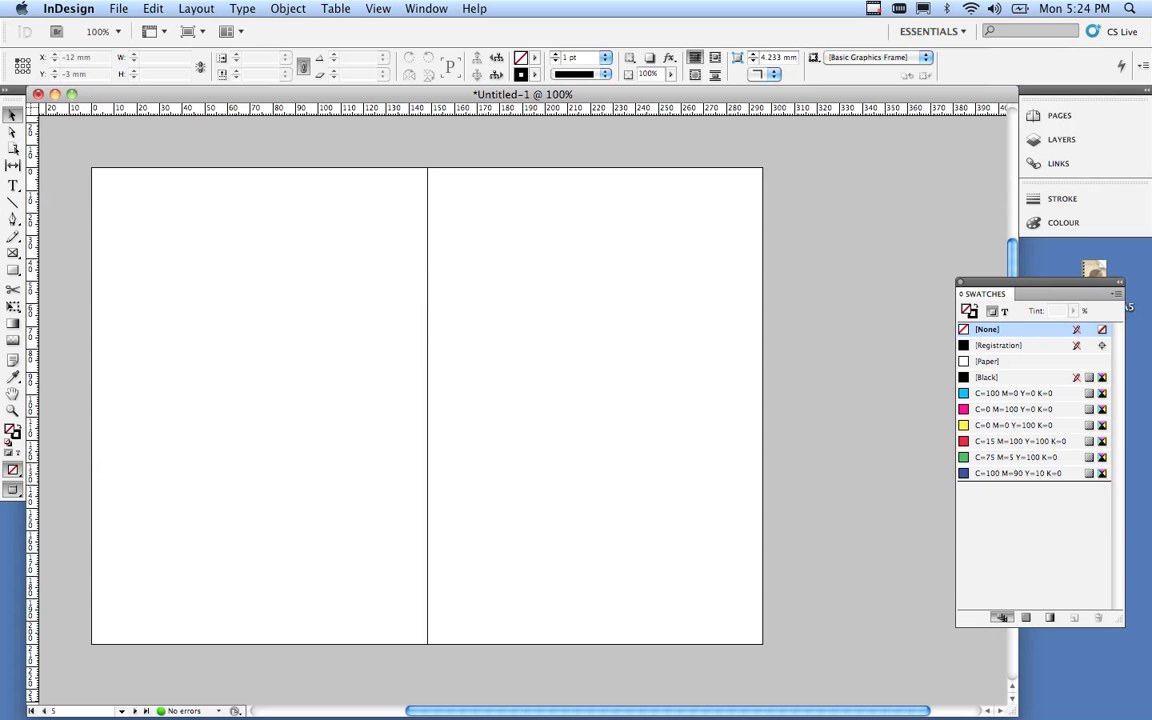
click(118, 8)
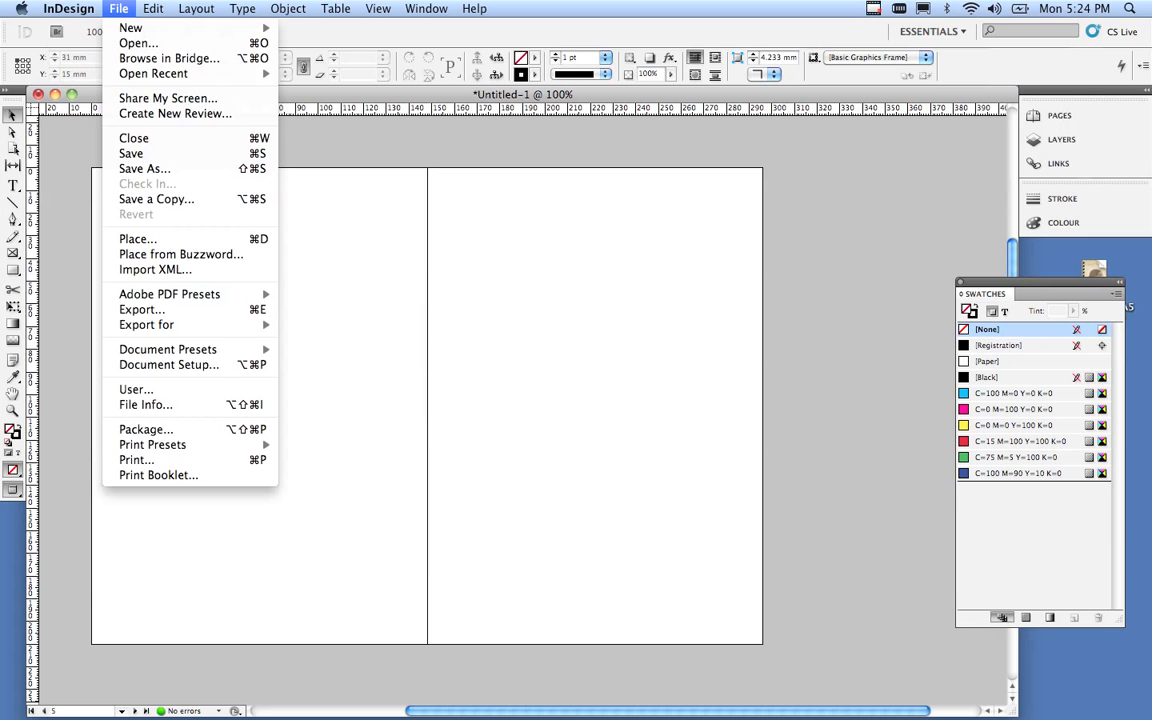
click(138, 239)
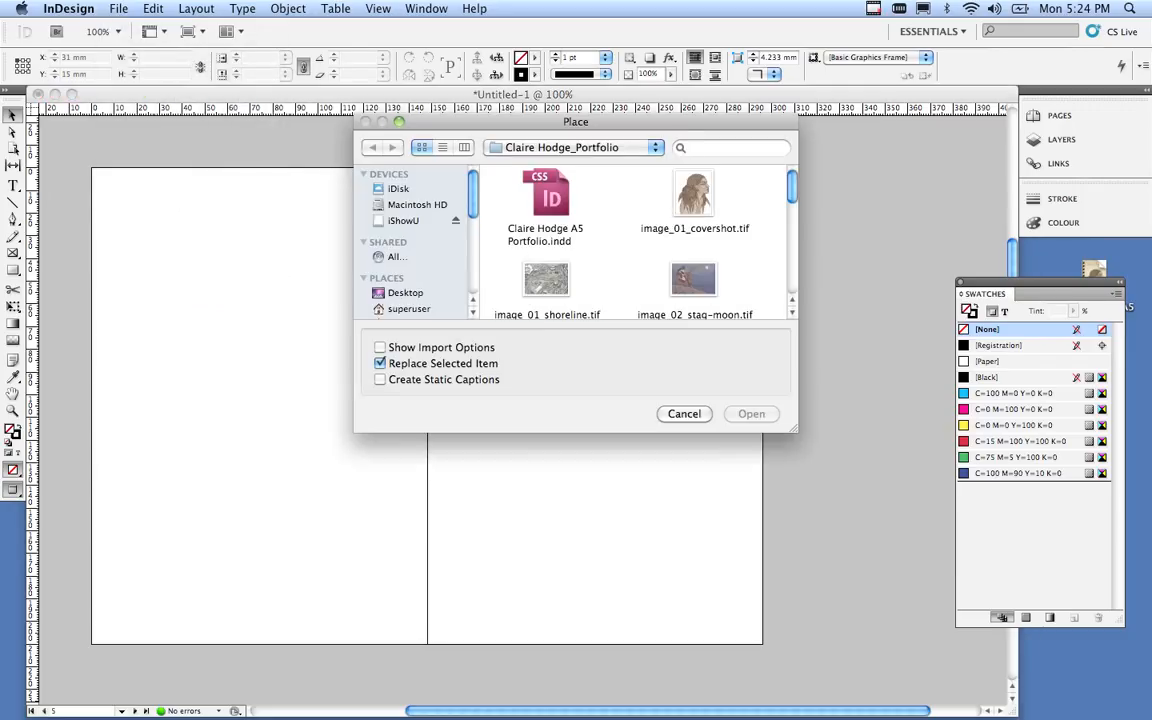
click(546, 280)
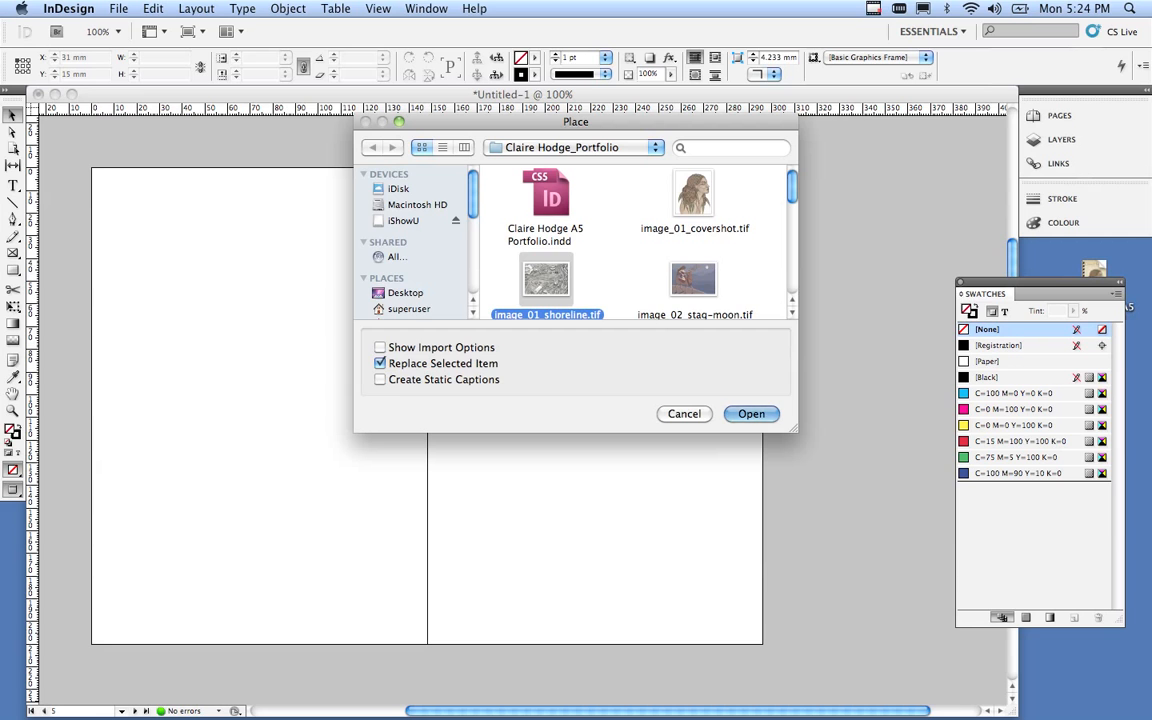
key(Return)
Place the shoreline drawing on the left page, aligned to its edge and scaled to 152 × 107.135 mm.
click(120, 224)
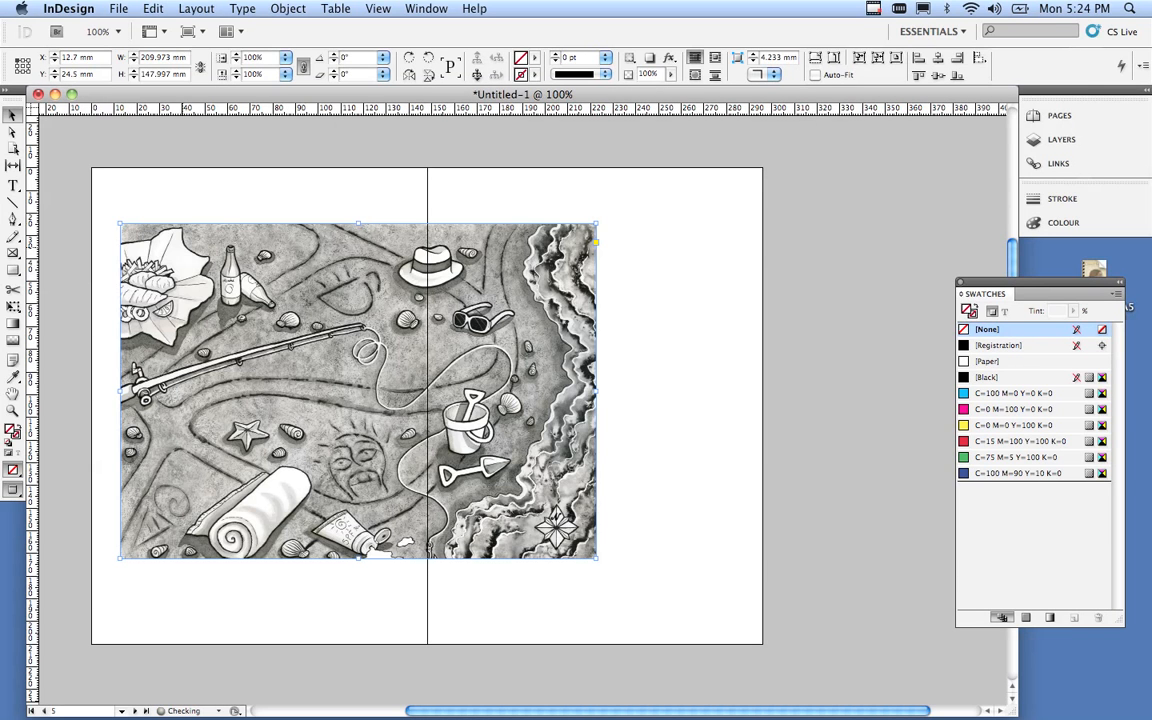
drag(330, 346, 294, 346)
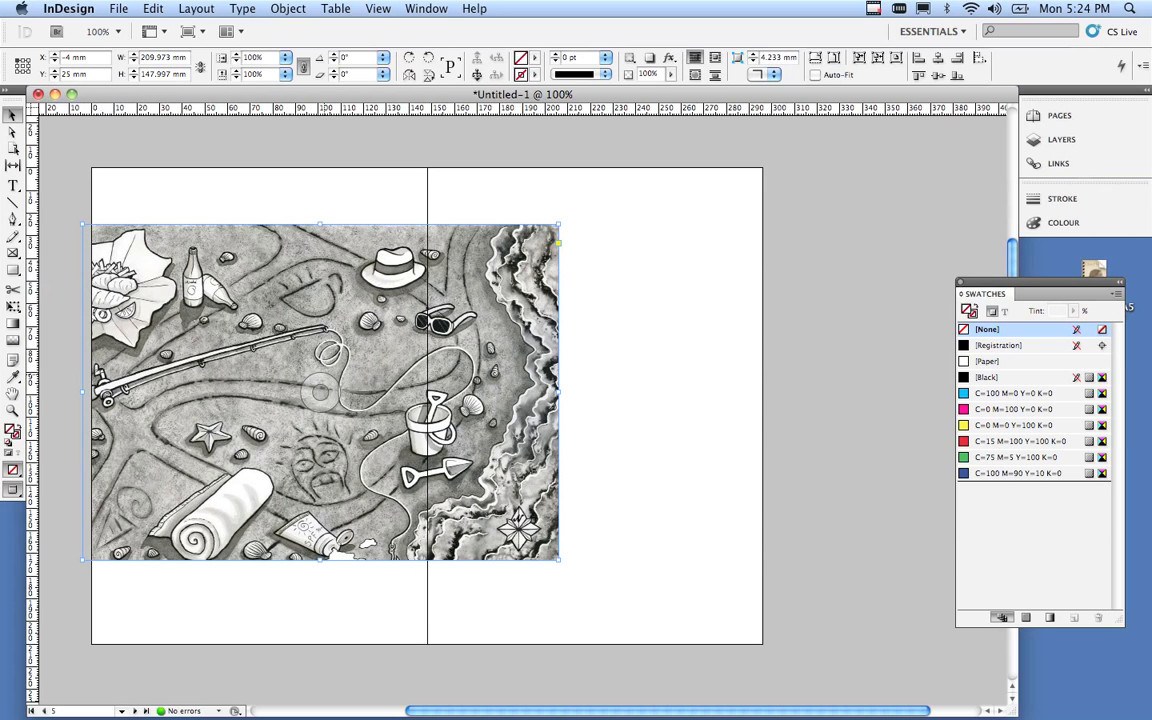
drag(558, 225, 428, 318)
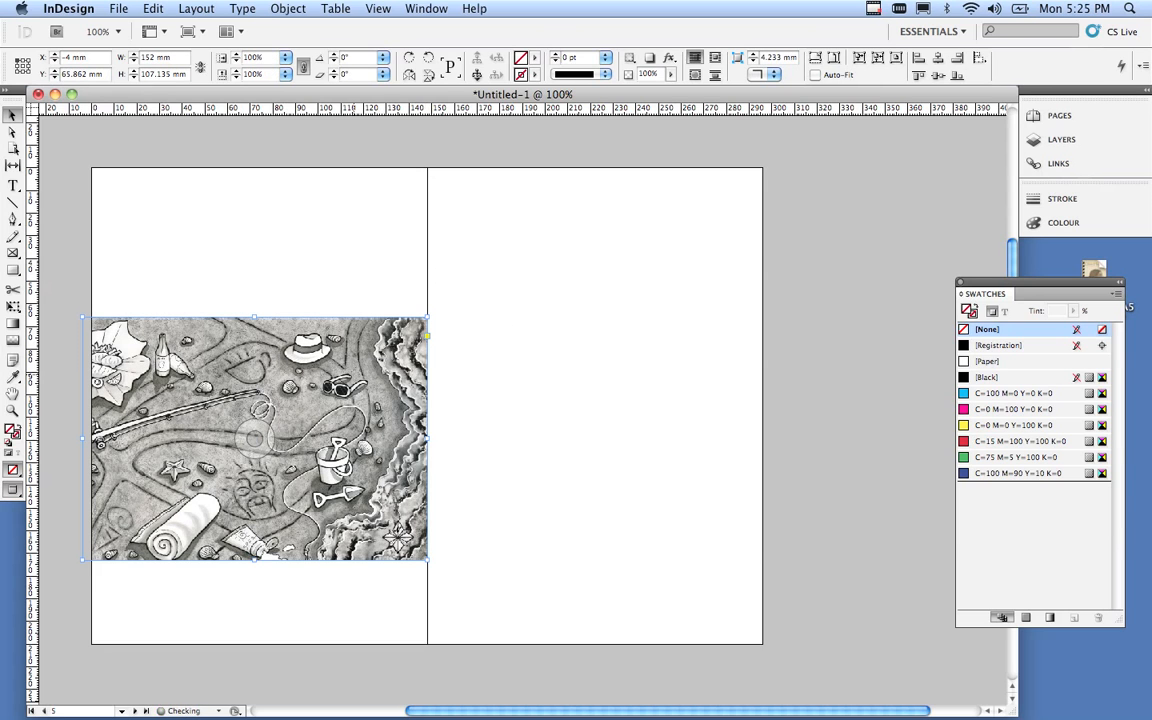
drag(356, 380, 356, 334)
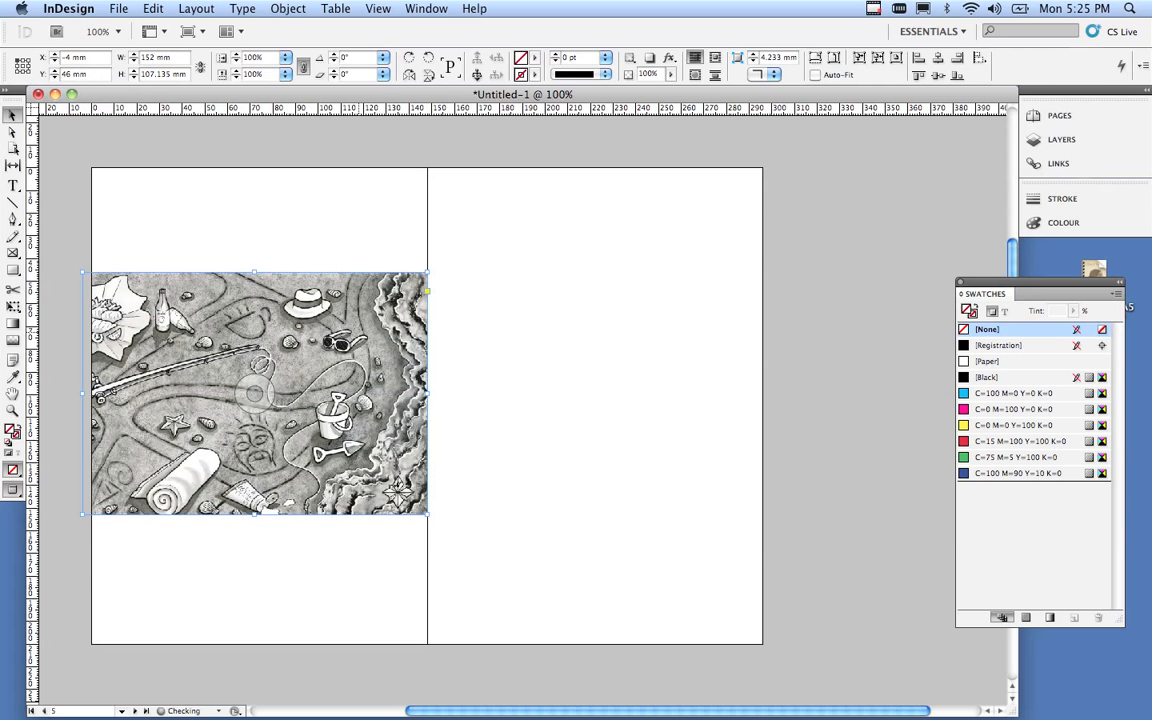
click(503, 338)
Load image_02_stag-moon.tif through File > Place.
scroll(509, 400, down, 10)
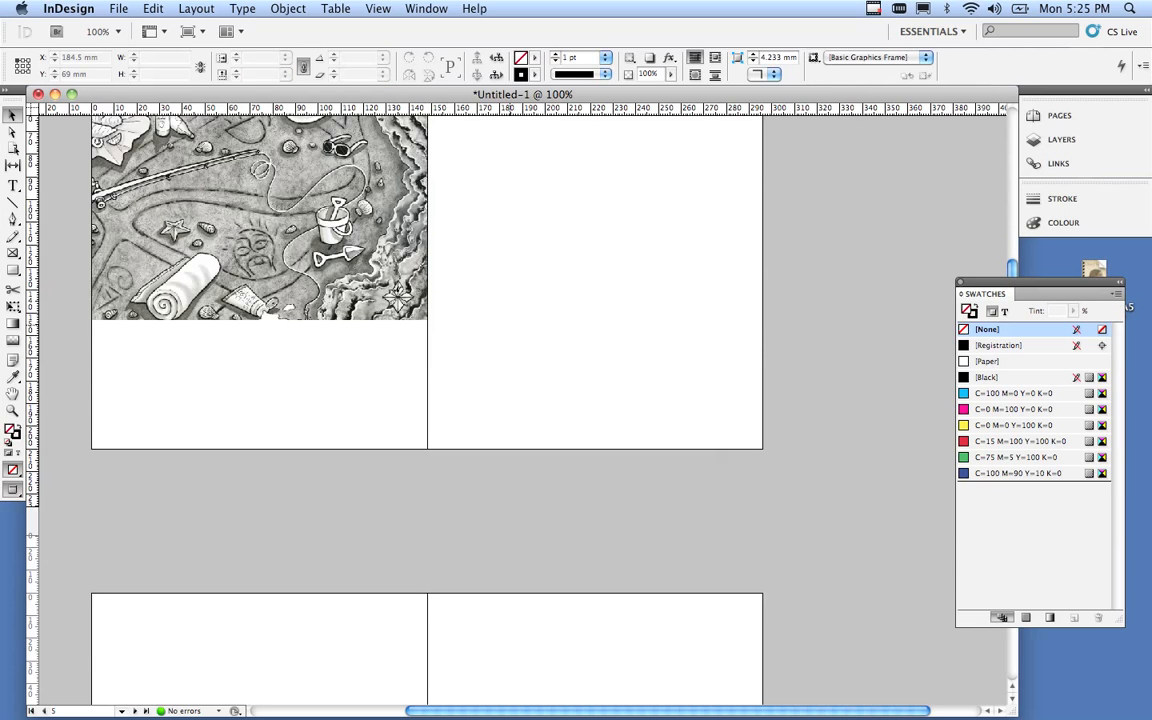
scroll(509, 400, down, 1)
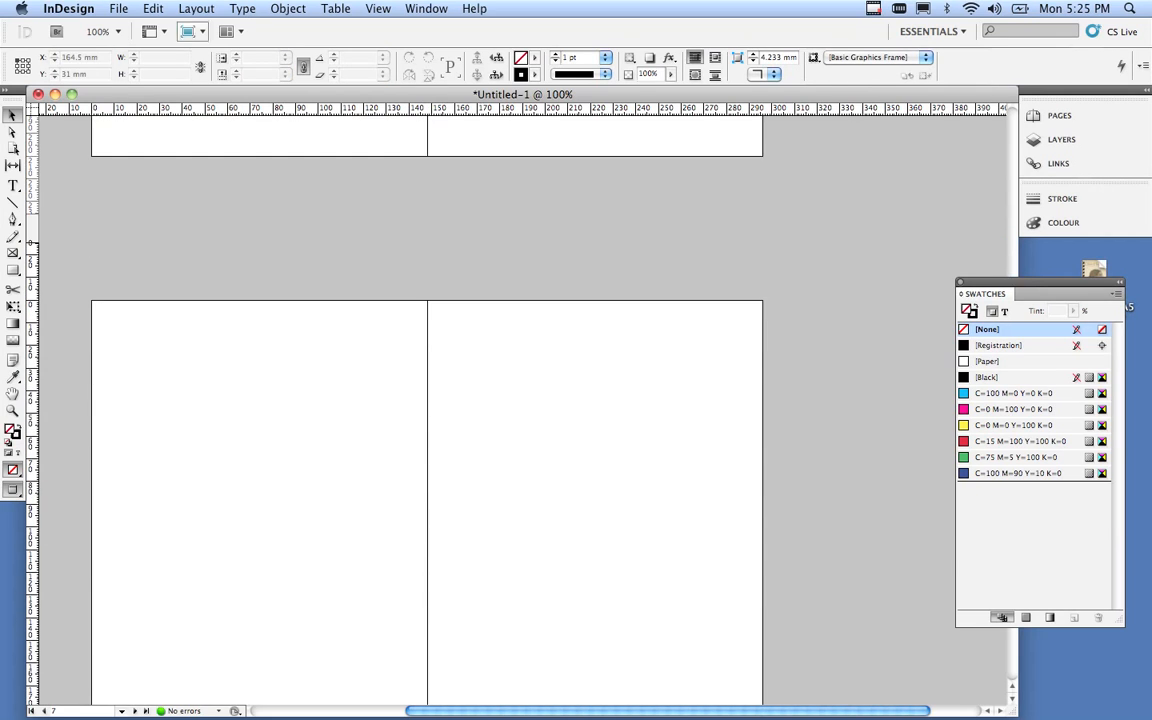
click(118, 8)
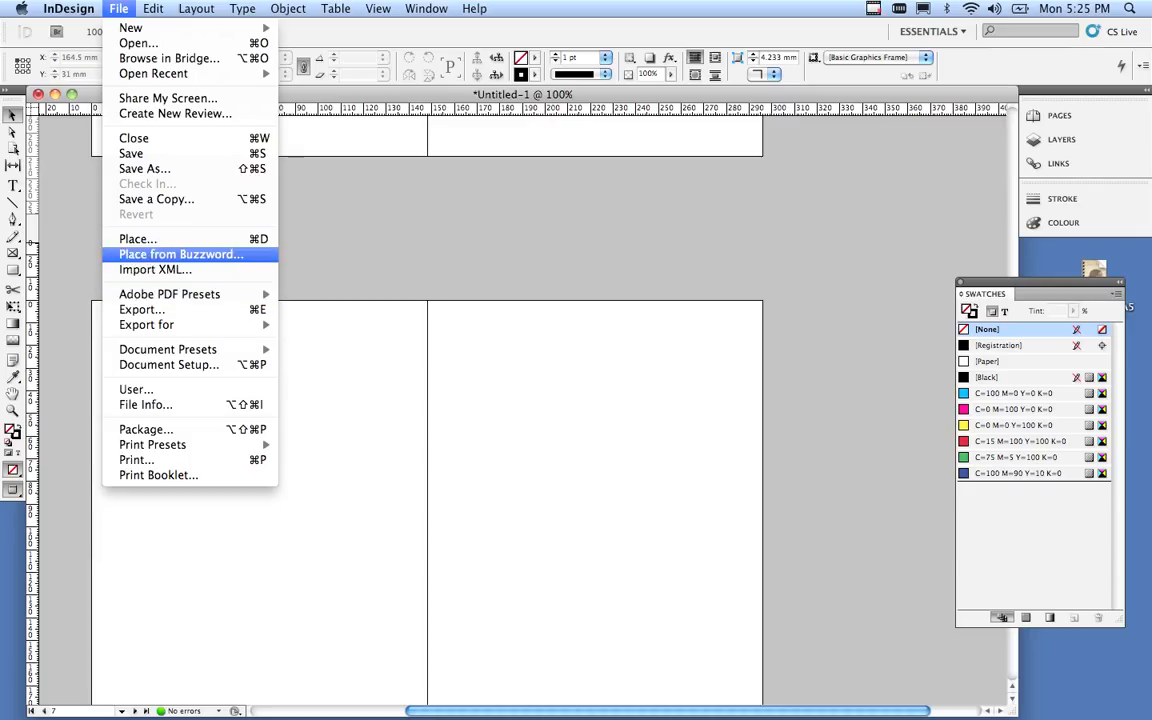
click(137, 238)
click(693, 279)
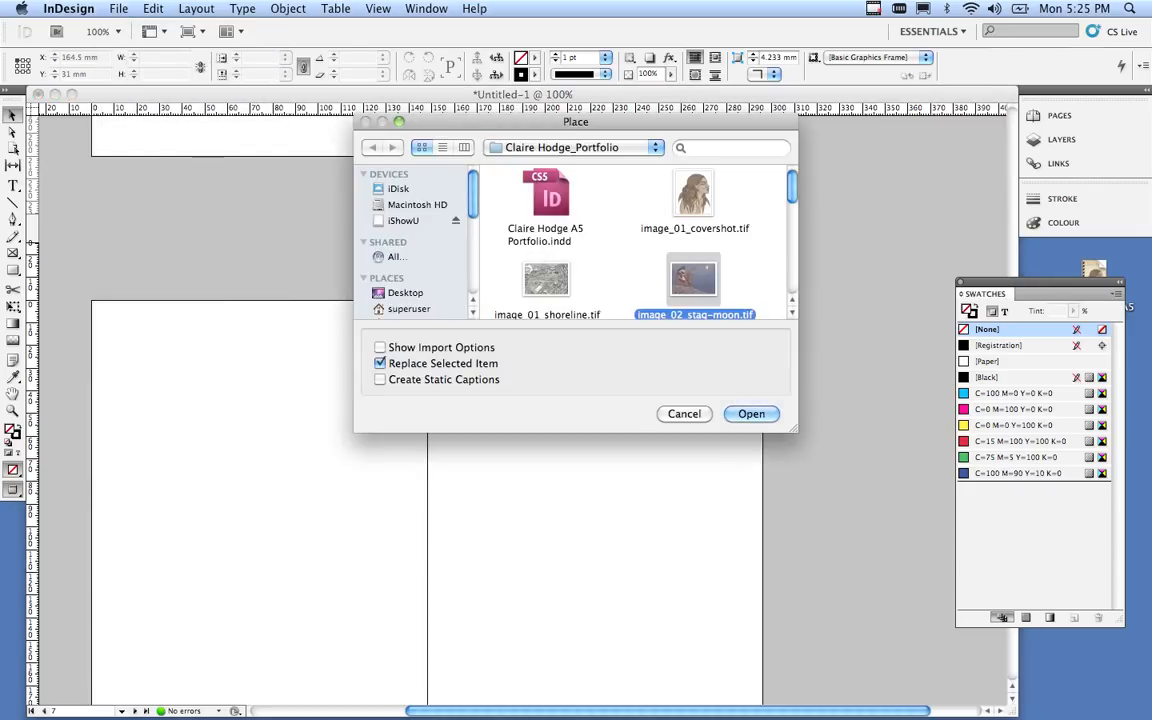
key(Return)
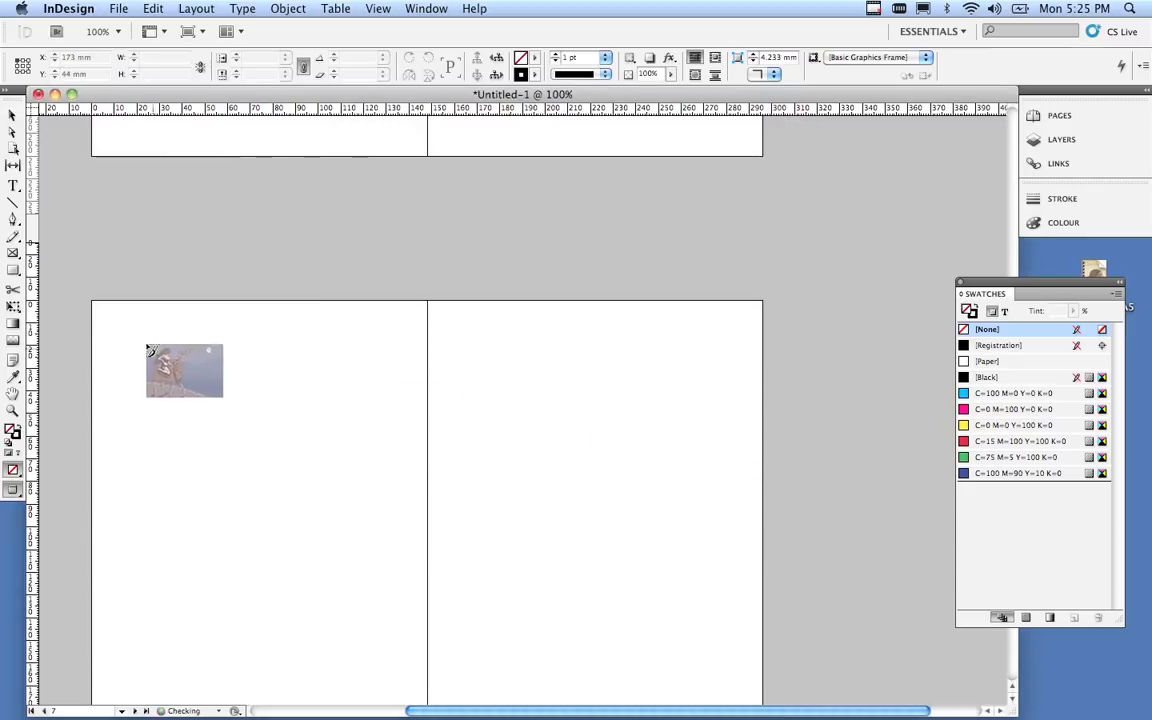
Place the stag artwork at full size and stretch it to 304.181 × 215.042 mm across the spread.
scroll(143, 337, down, 3)
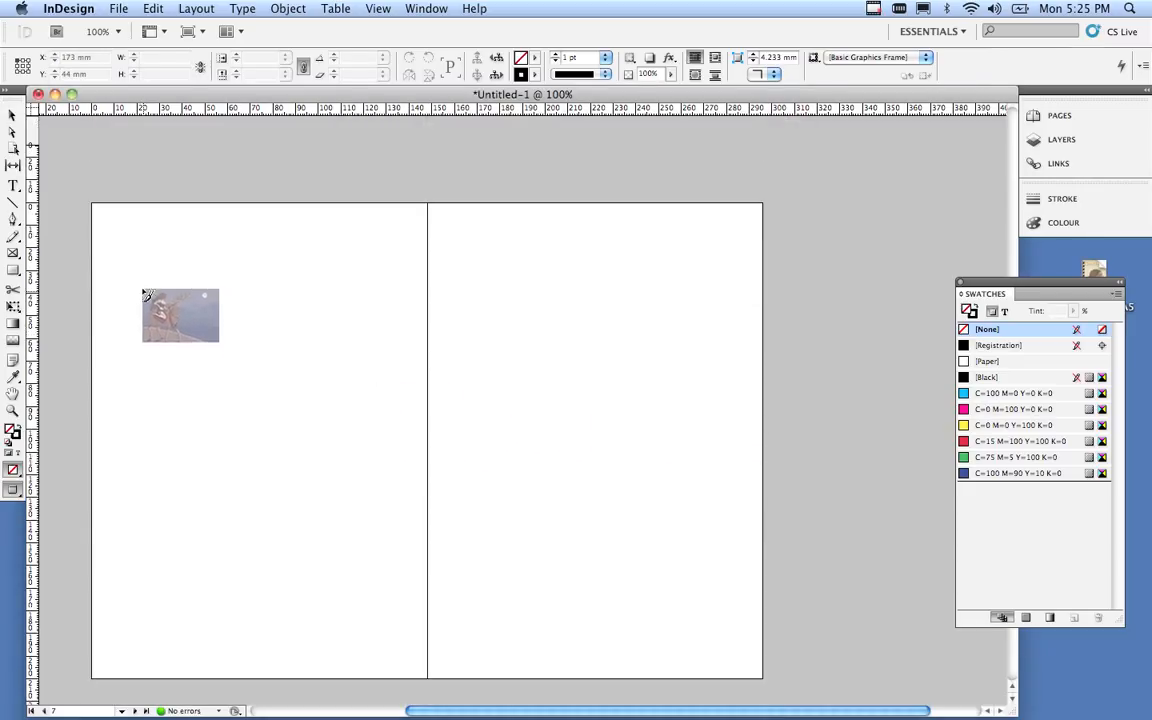
drag(135, 231, 141, 236)
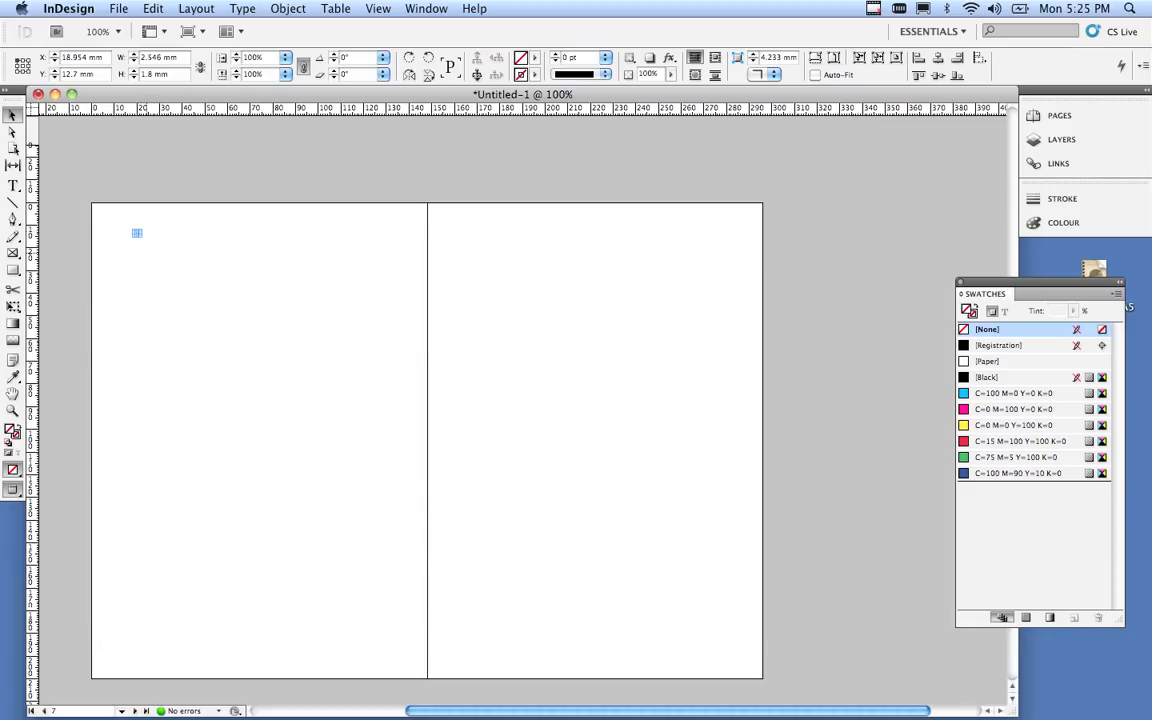
key(super+z)
click(146, 250)
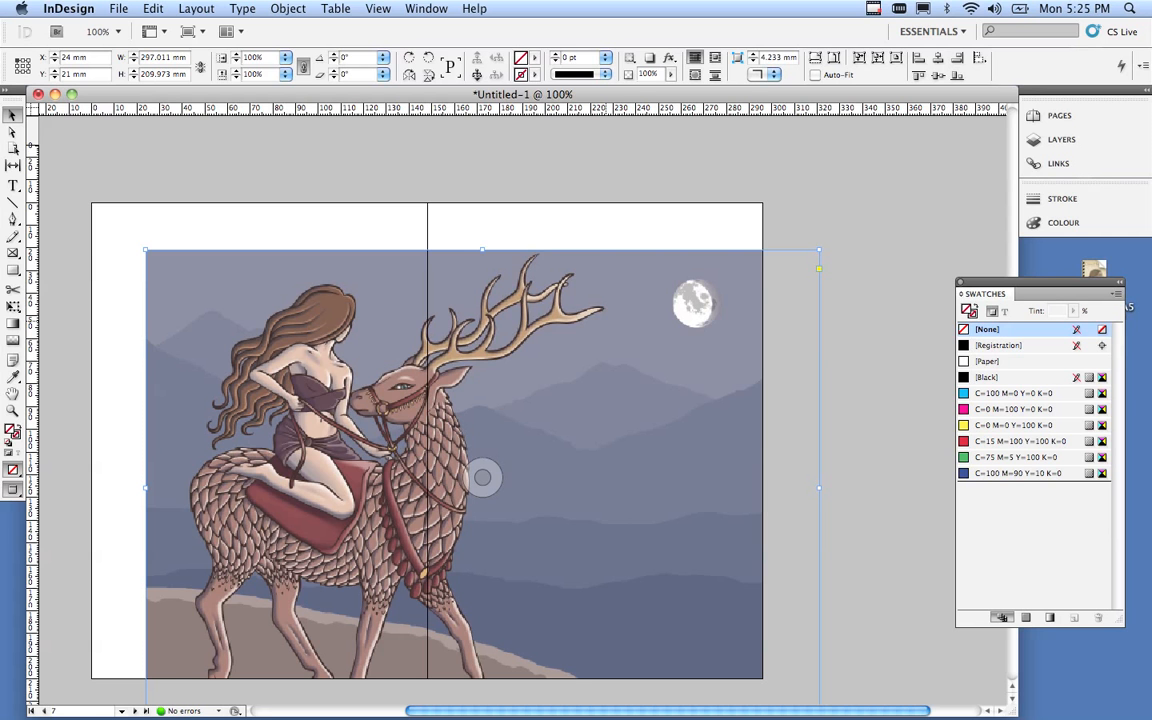
drag(601, 334, 543, 287)
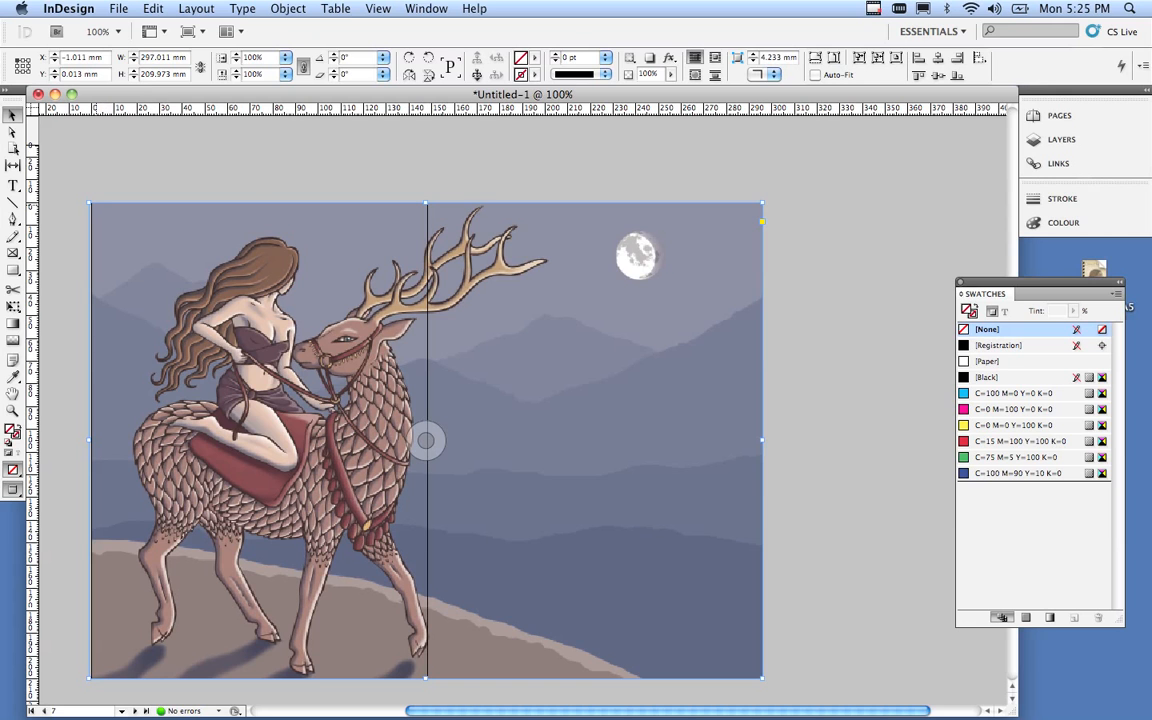
drag(89, 203, 83, 198)
scroll(422, 414, down, 1)
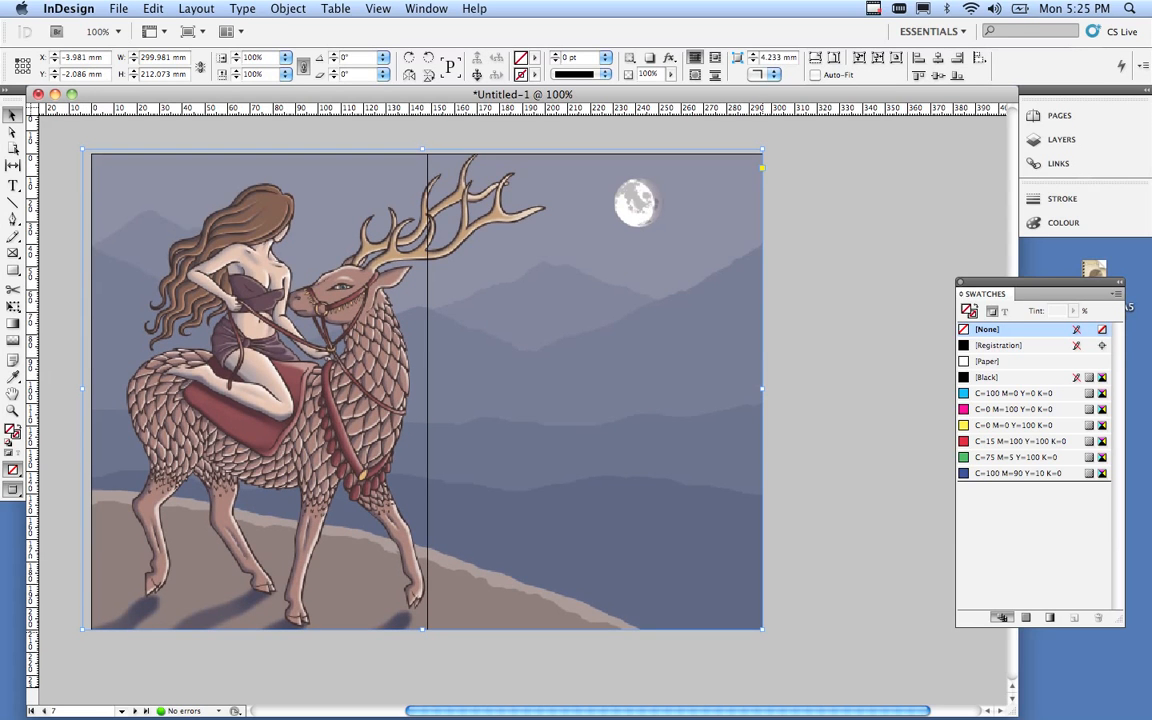
drag(763, 630, 772, 636)
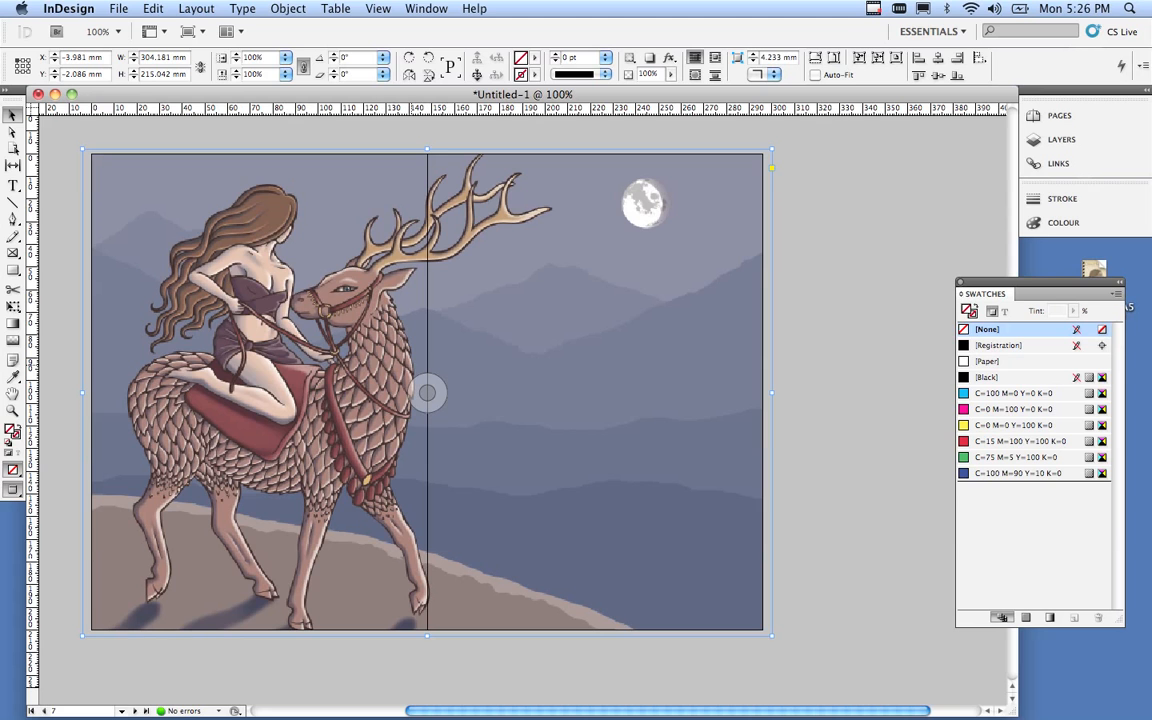
scroll(427, 392, down, 10)
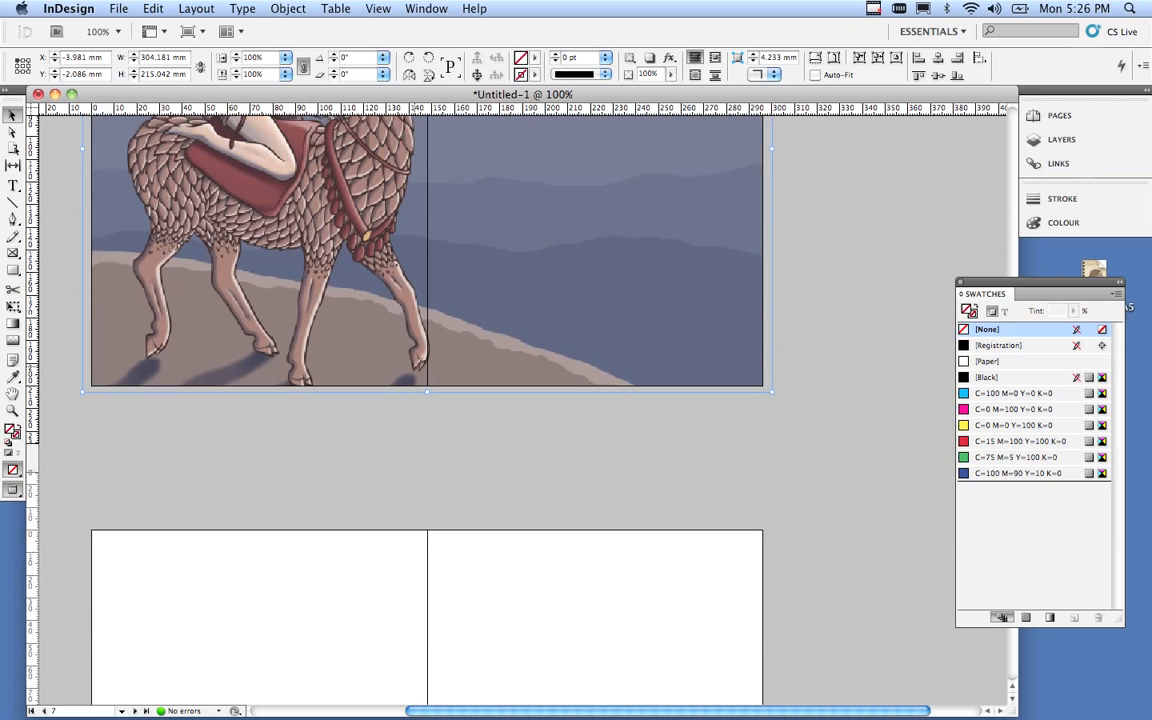
Deselect the stag artwork and load image_03_tortosie.tif via File > Place.
scroll(427, 392, down, 7)
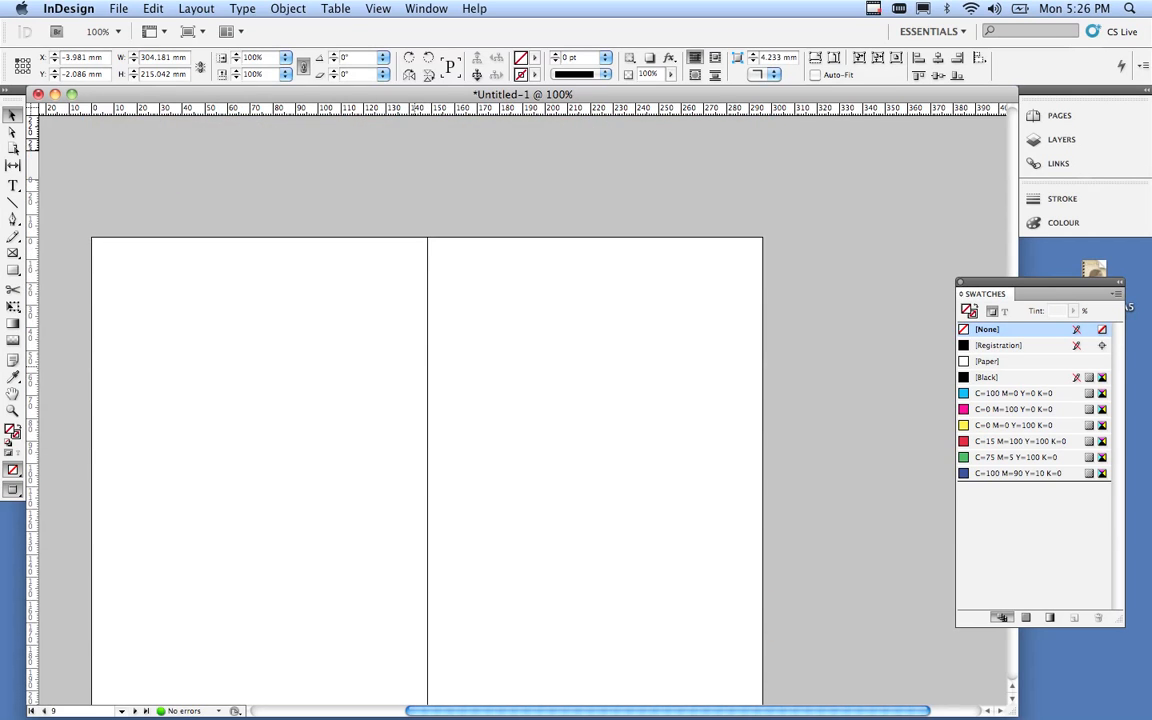
click(386, 370)
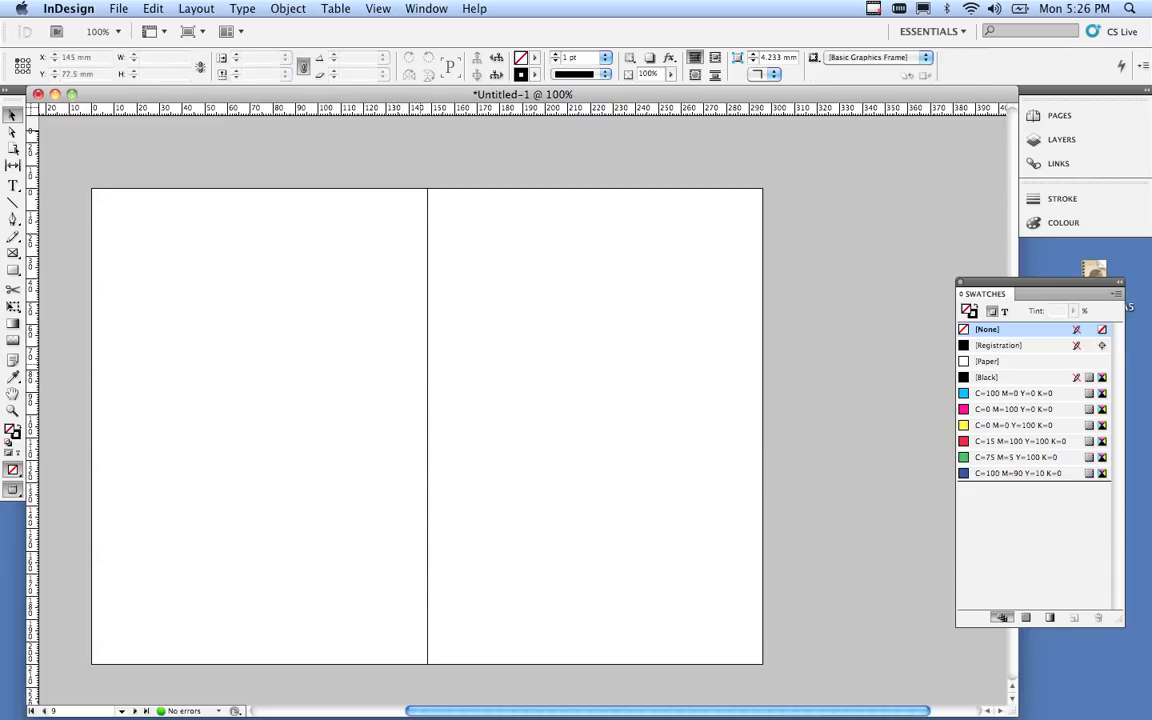
click(118, 8)
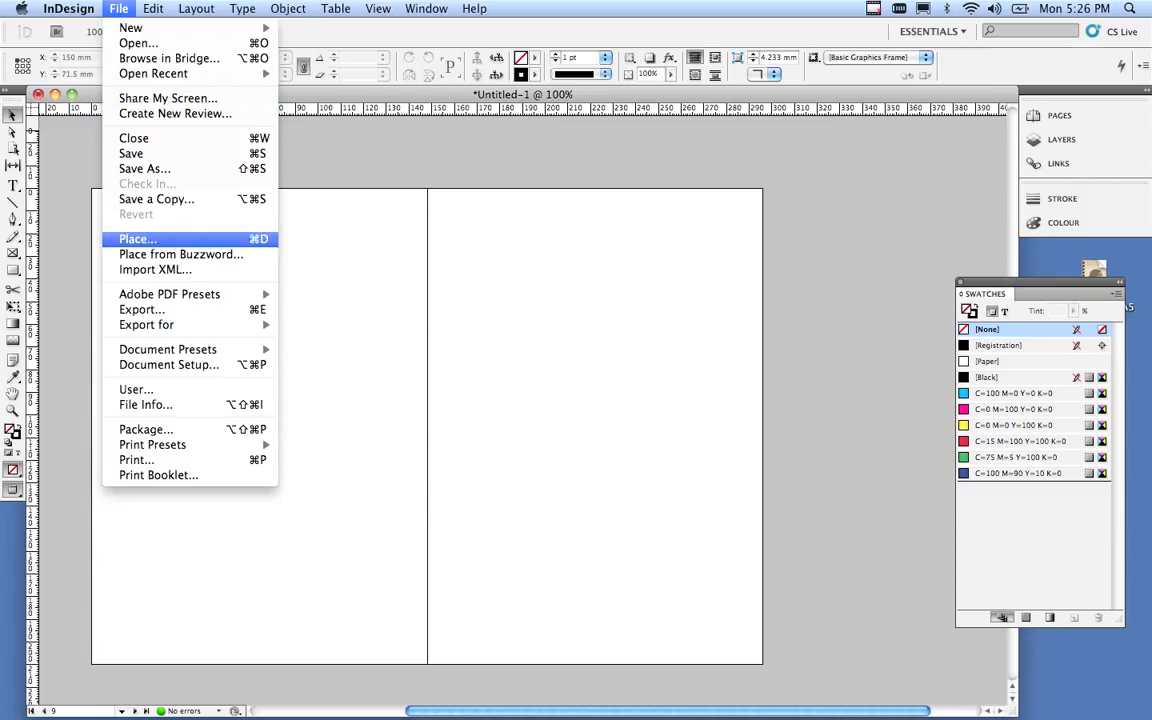
click(135, 238)
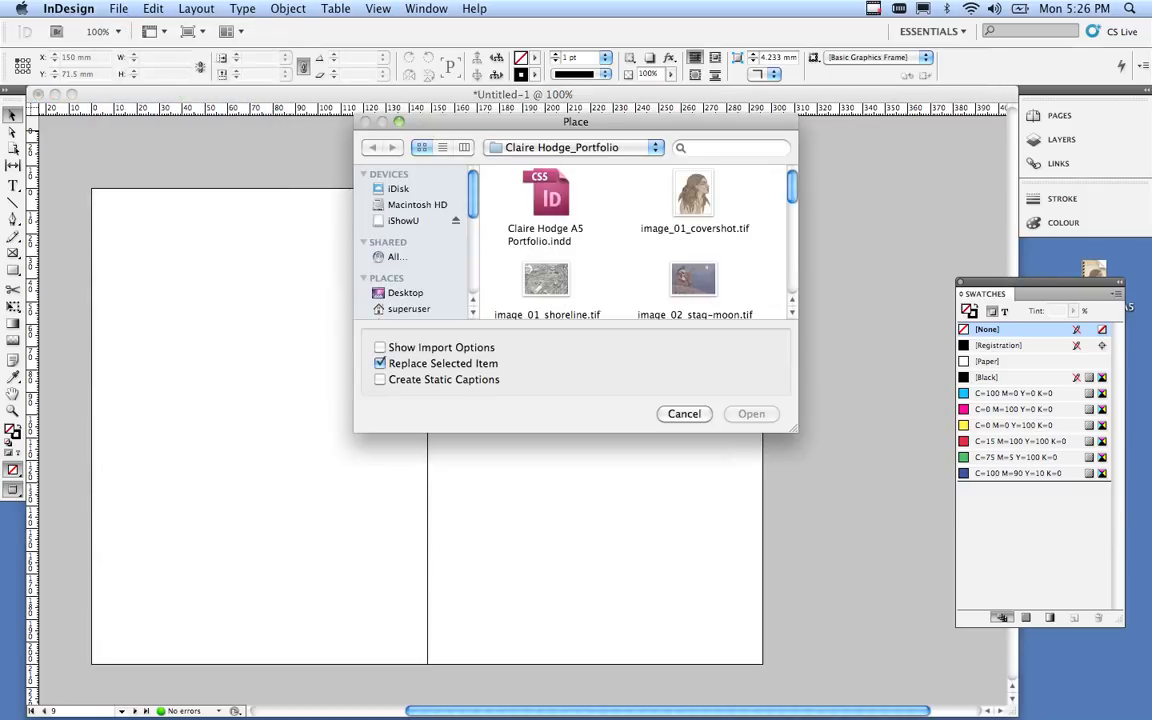
click(791, 312)
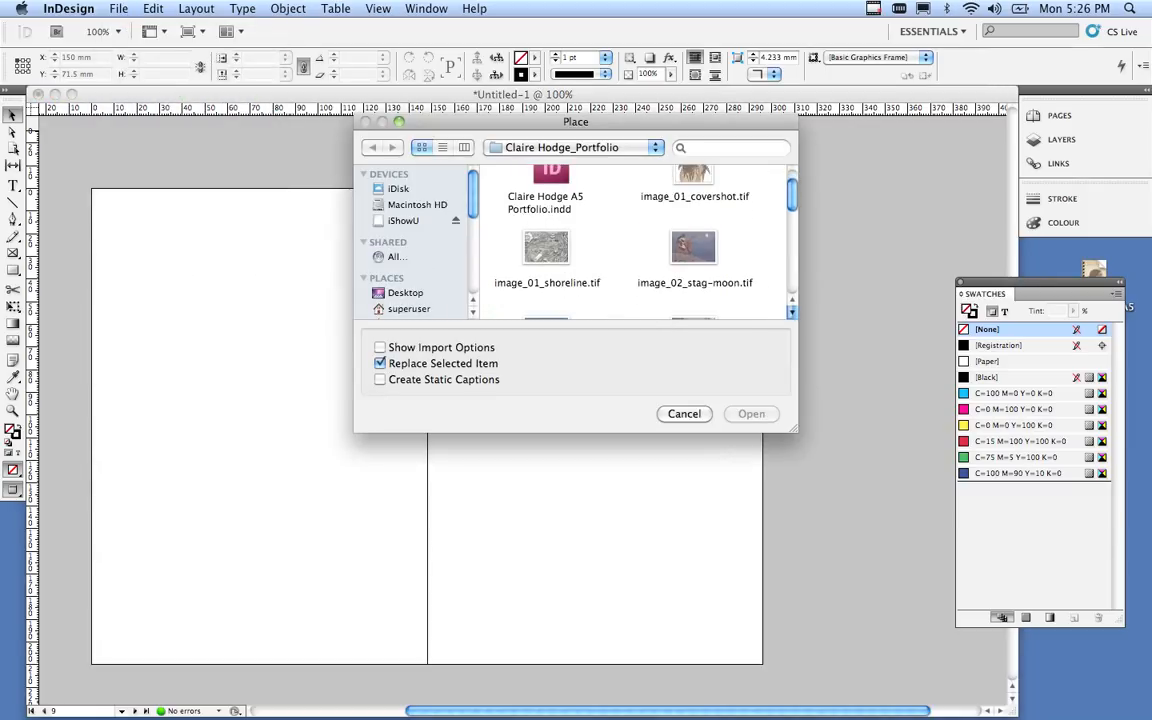
click(546, 250)
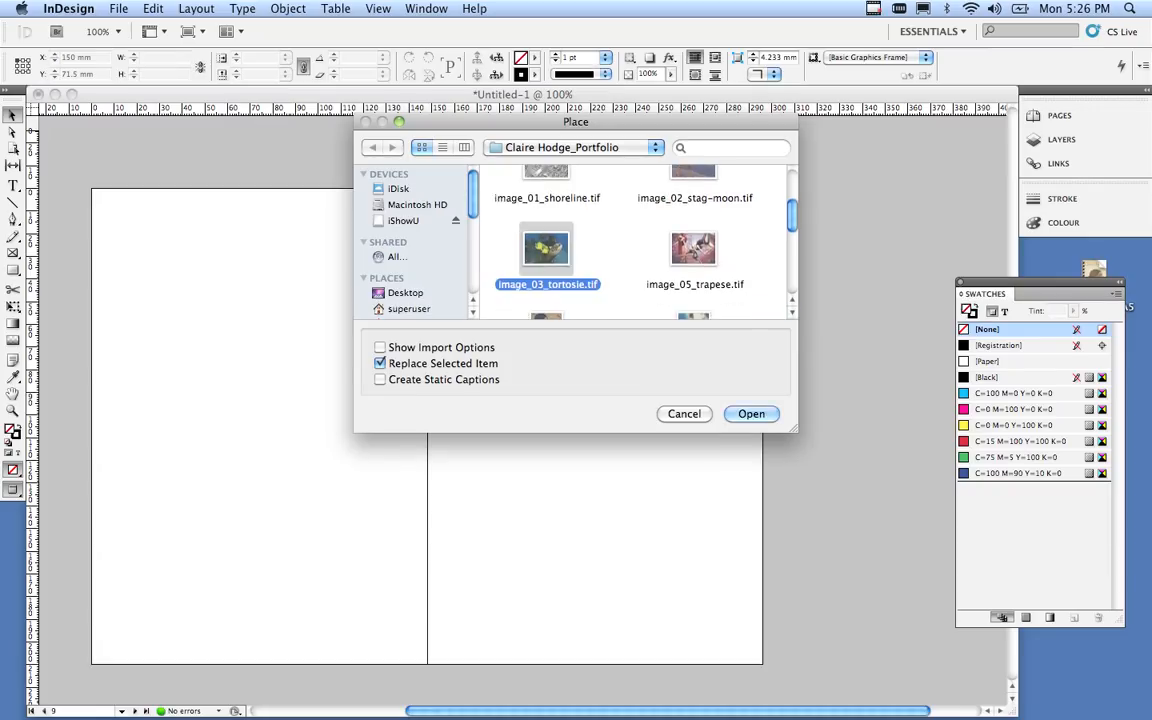
click(751, 413)
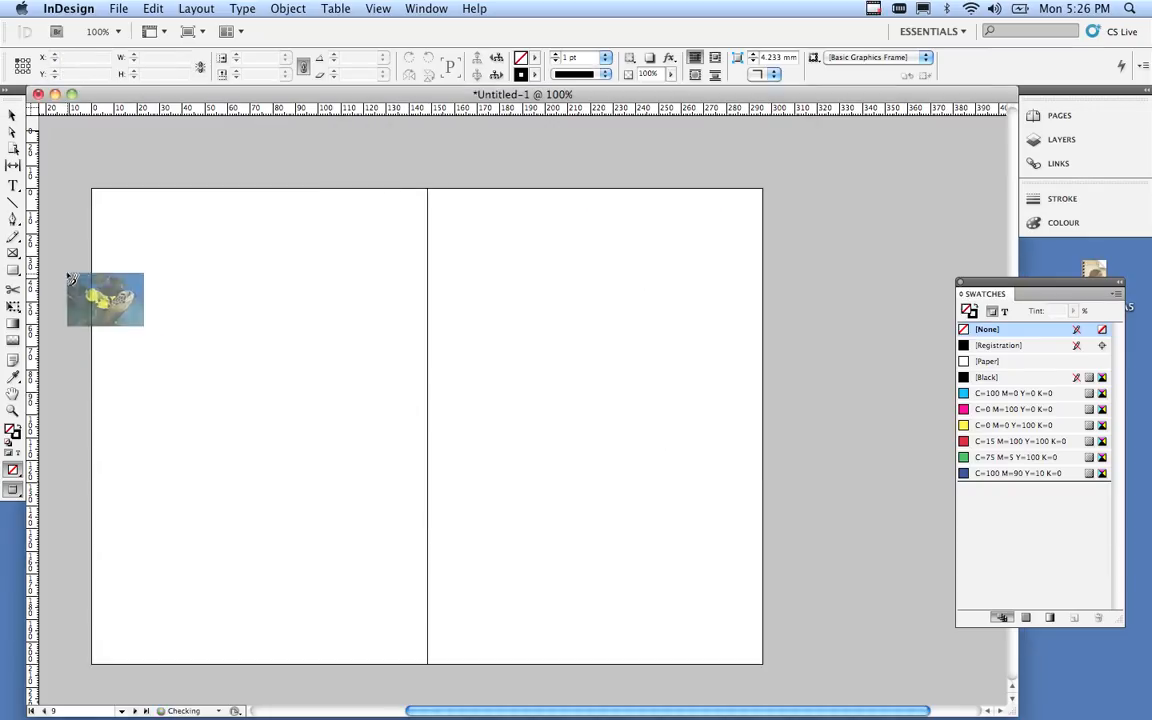
Place the tortoise artwork to bleed the spread at 303.545 × 214.593 mm, X −2.5, Y −3 mm.
click(150, 221)
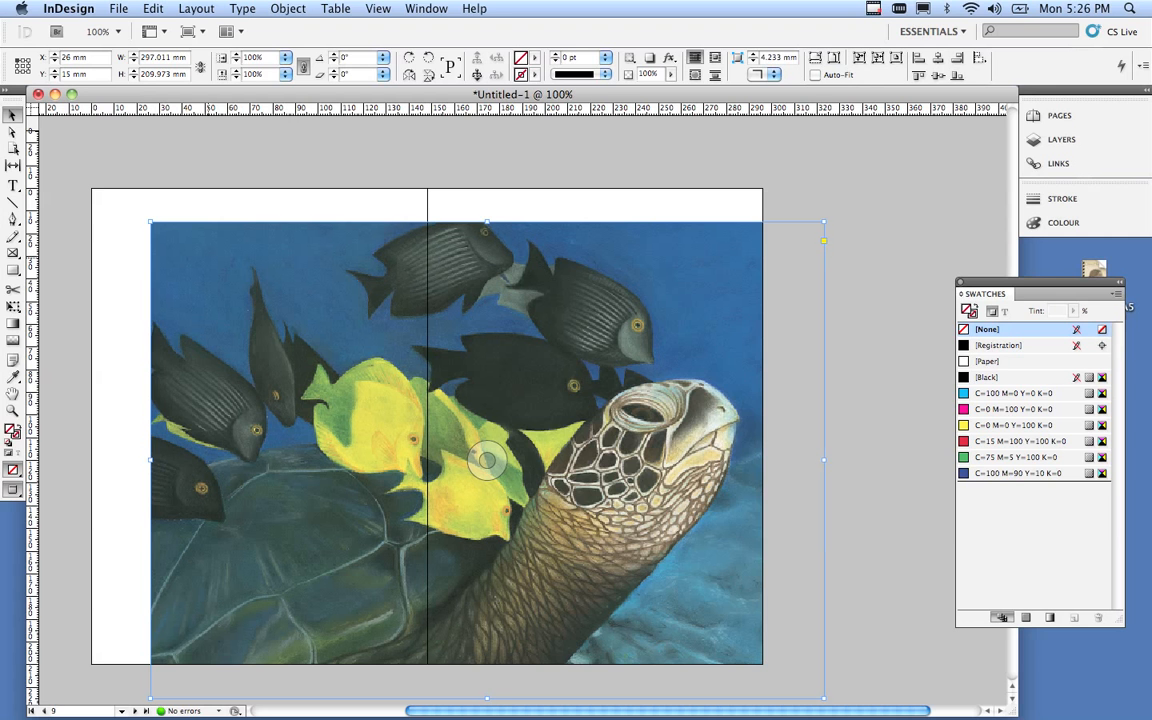
drag(207, 264, 141, 221)
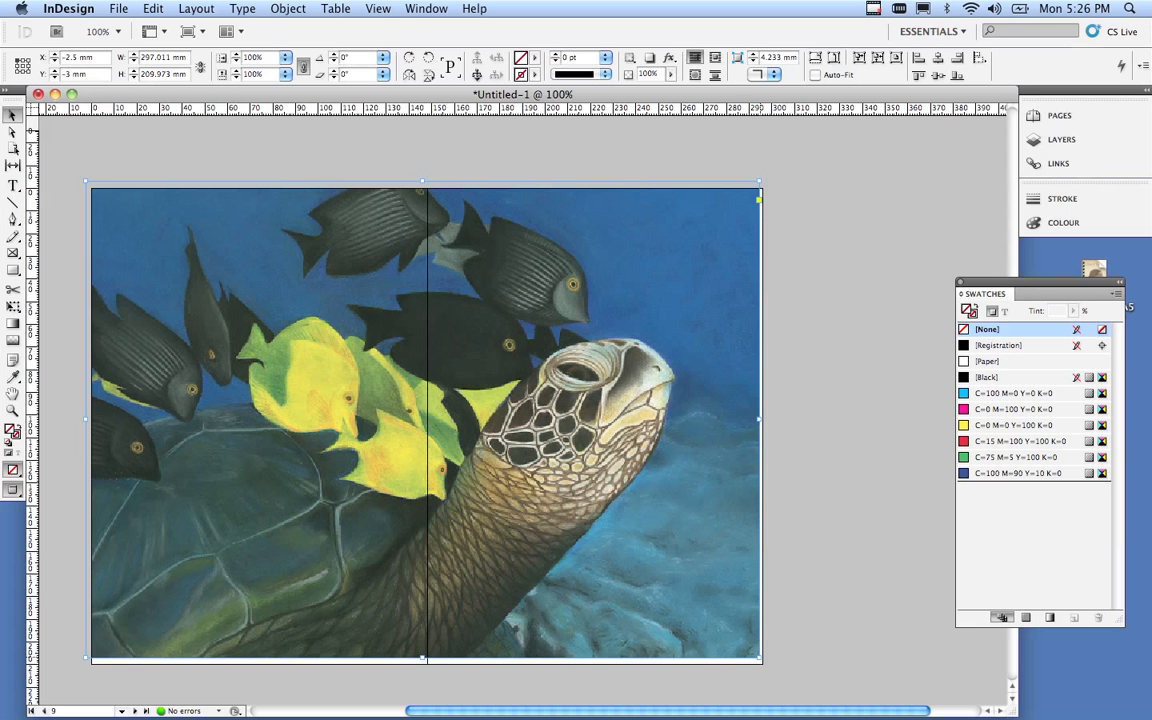
drag(763, 661, 771, 668)
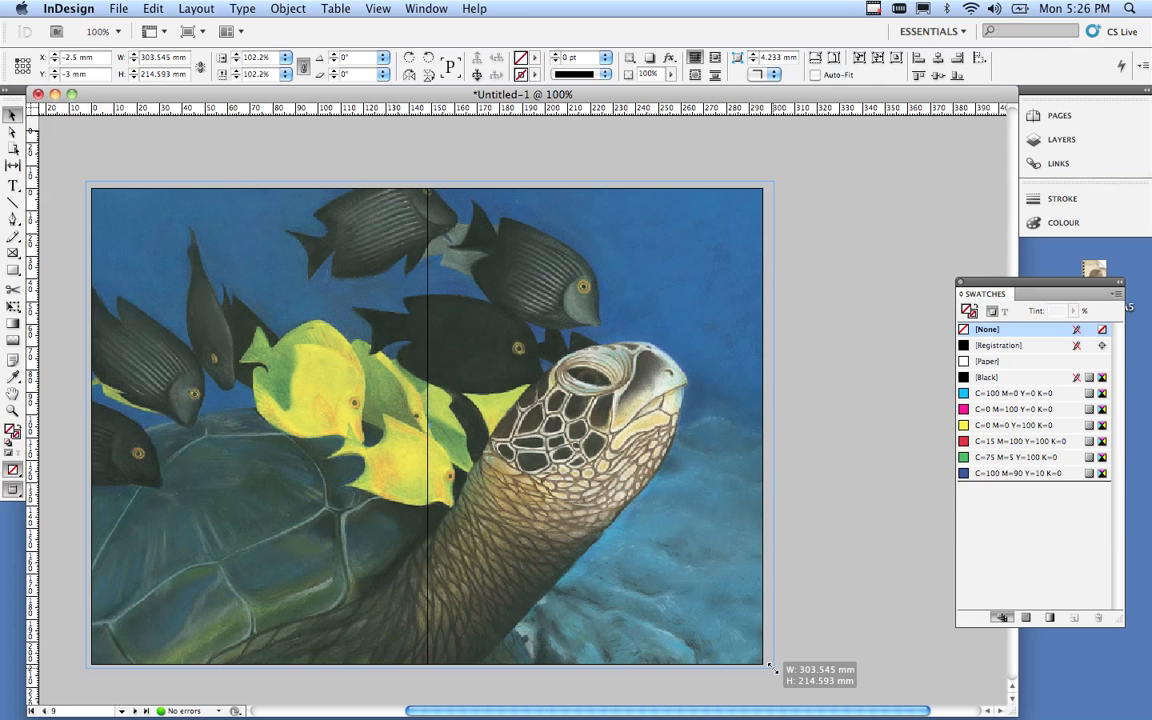
drag(770, 666, 770, 666)
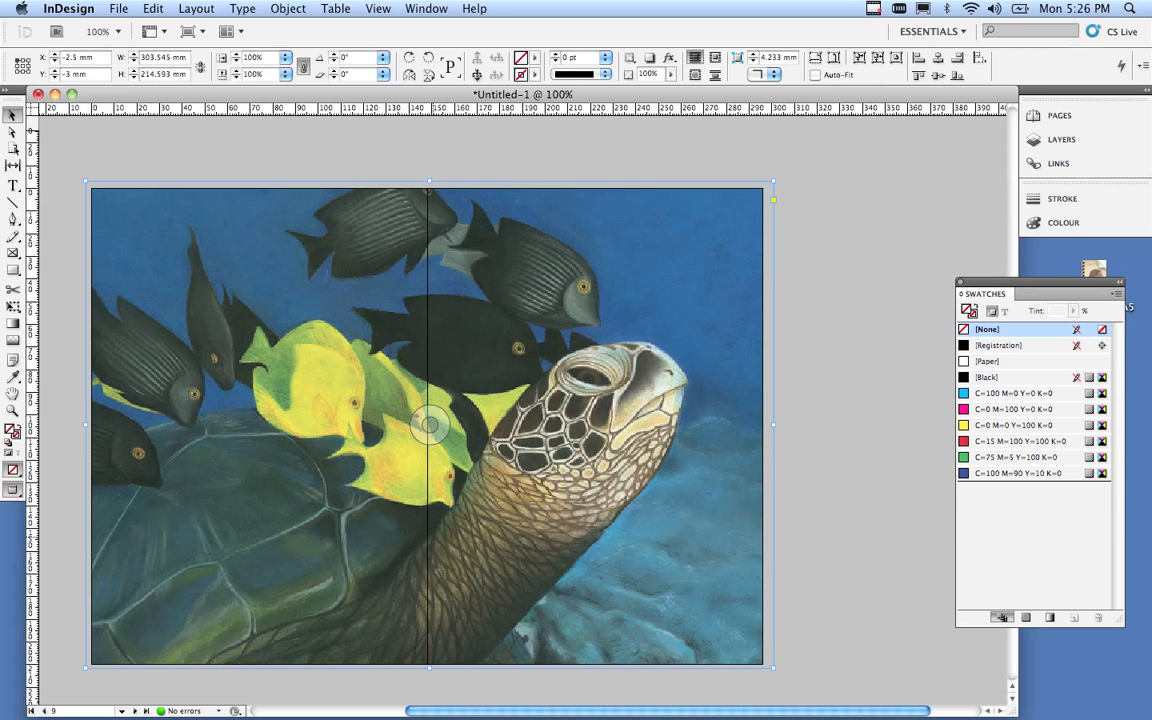
scroll(430, 400, down, 2)
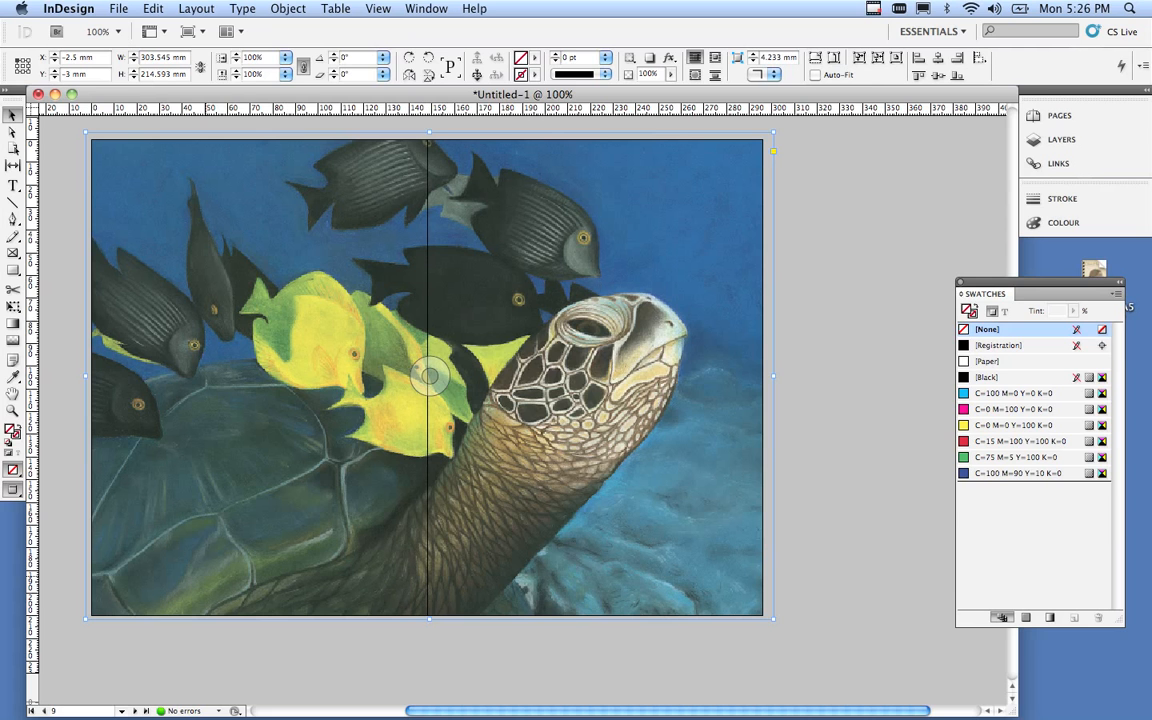
scroll(429, 376, down, 20)
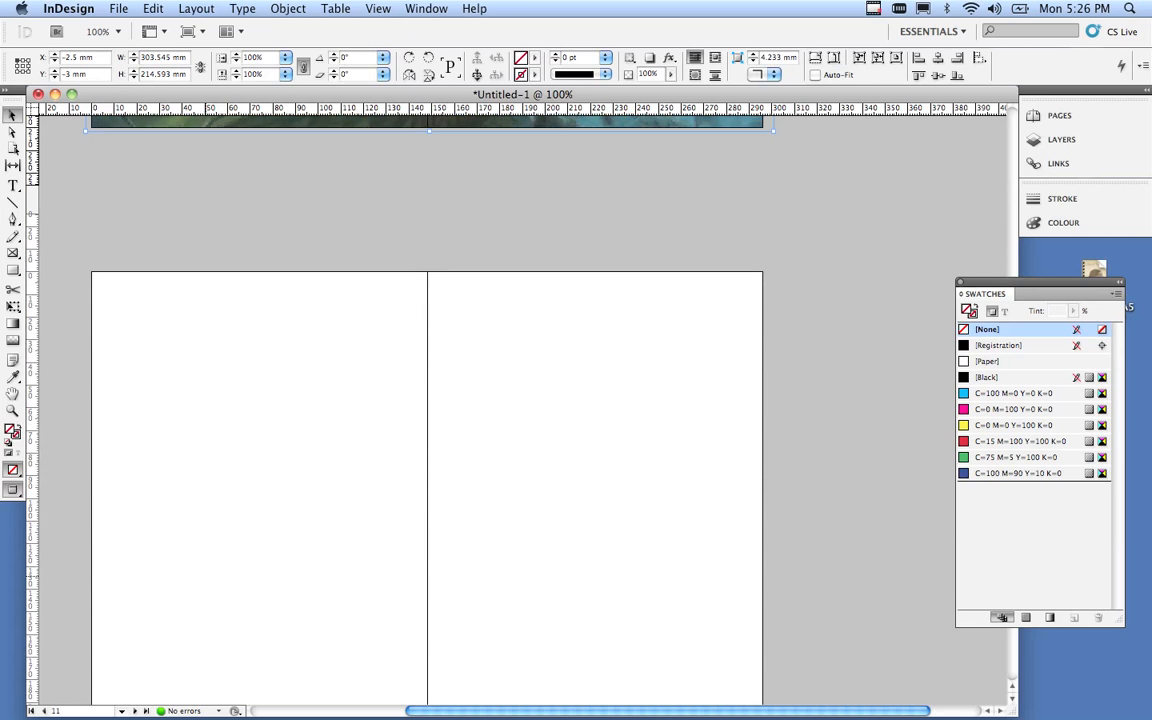
Deselect the tortoise image and load image_05_trapese.tif with Cmd+D.
scroll(429, 376, down, 4)
click(429, 508)
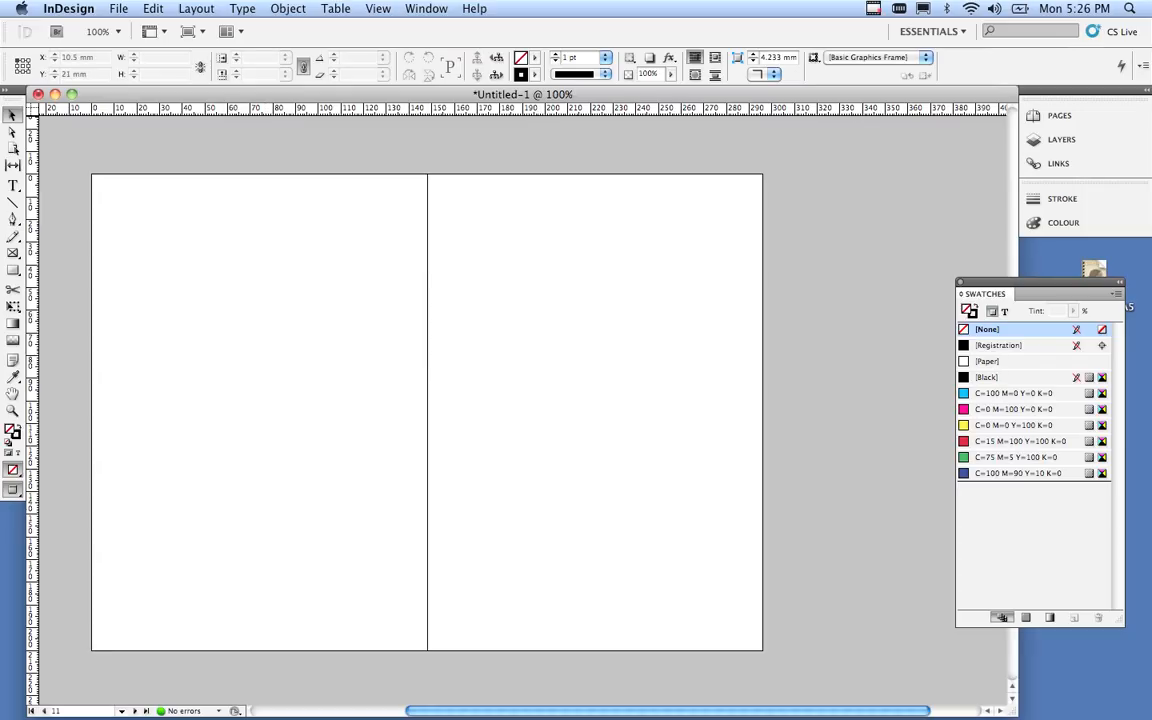
key(super+d)
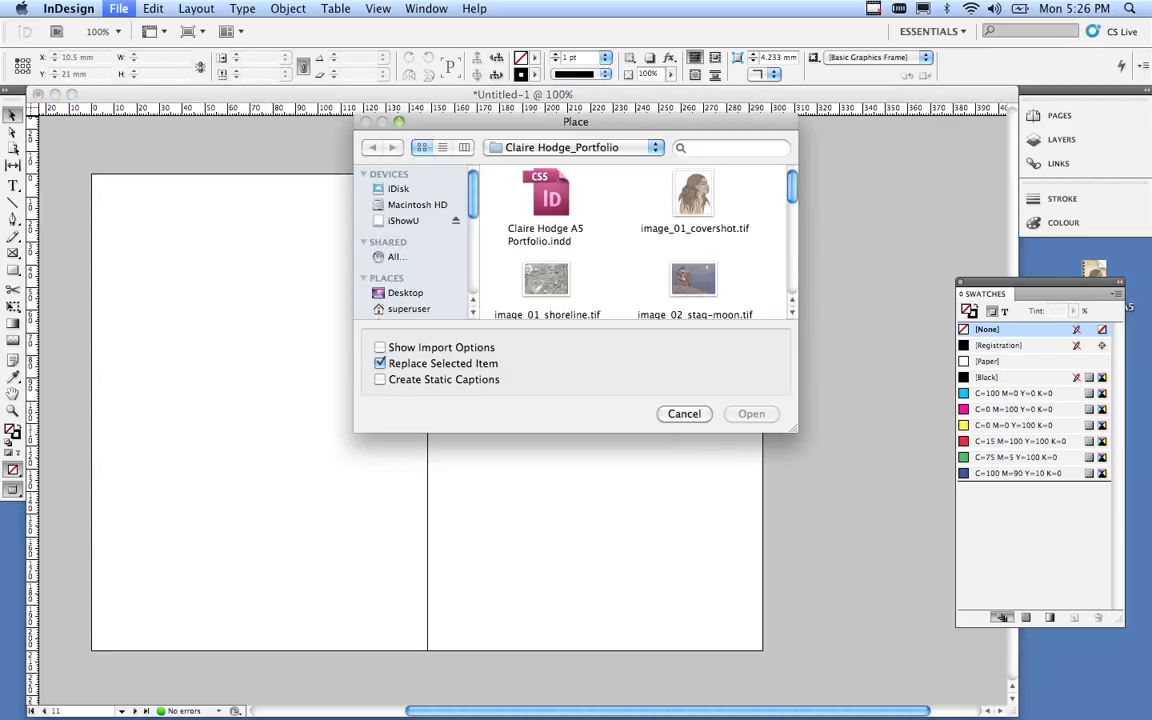
scroll(620, 240, down, 5)
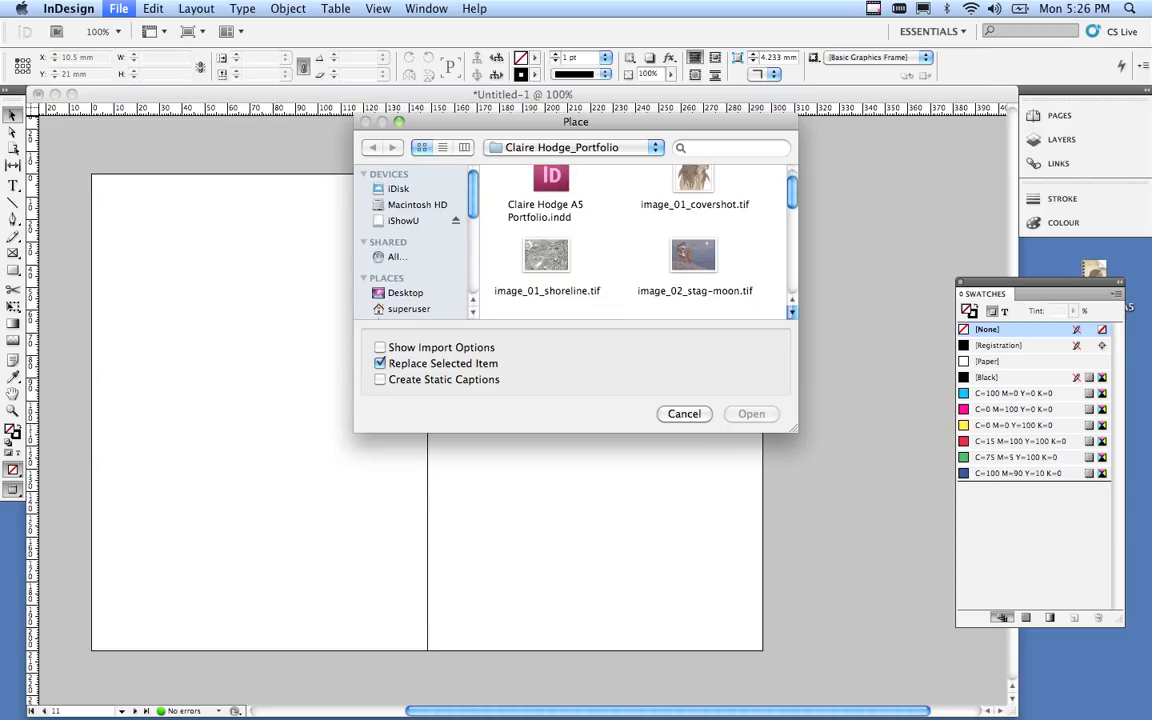
click(694, 250)
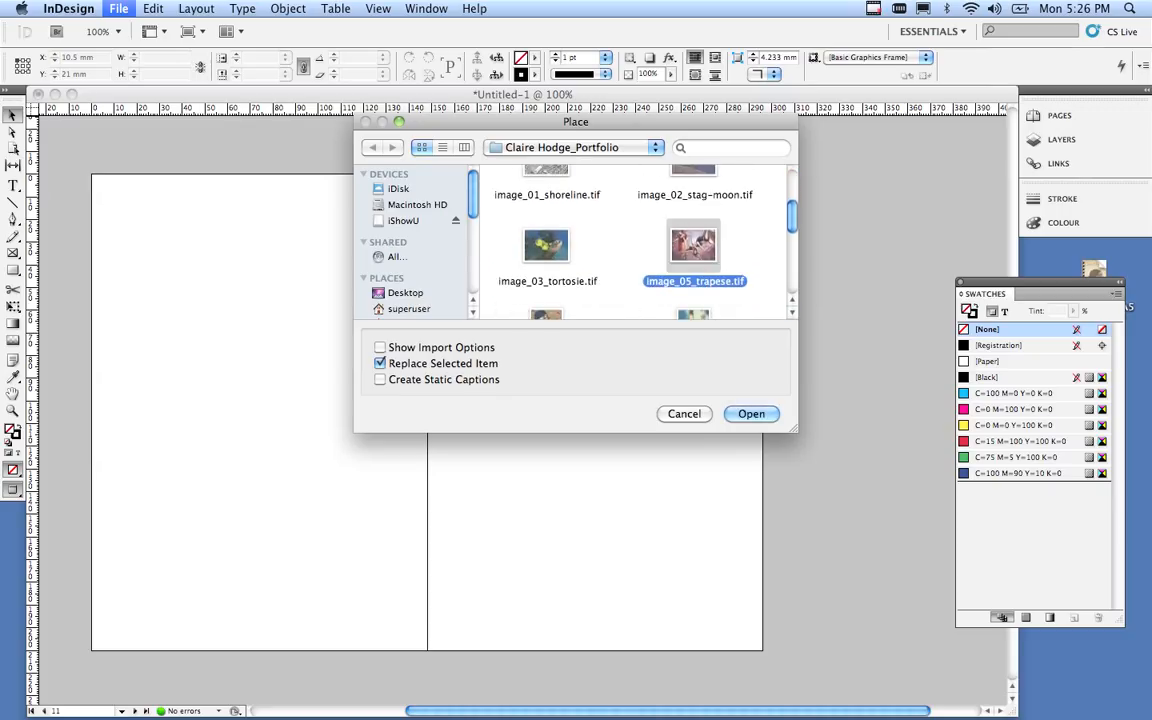
click(751, 413)
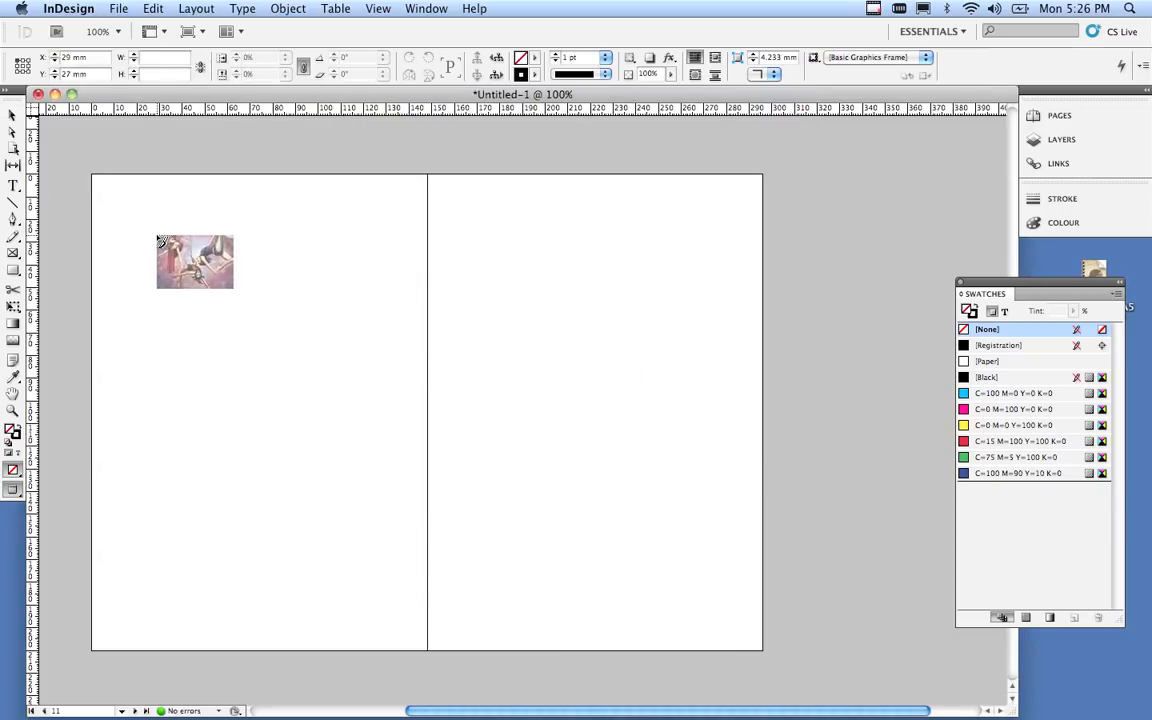
Place the trapeze painting on the right page at 150.131 × 105.818 mm, Y 46.5 mm.
click(157, 237)
mouse_move(270, 308)
mouse_down()
mouse_move(319, 311)
mouse_move(284, 301)
mouse_up()
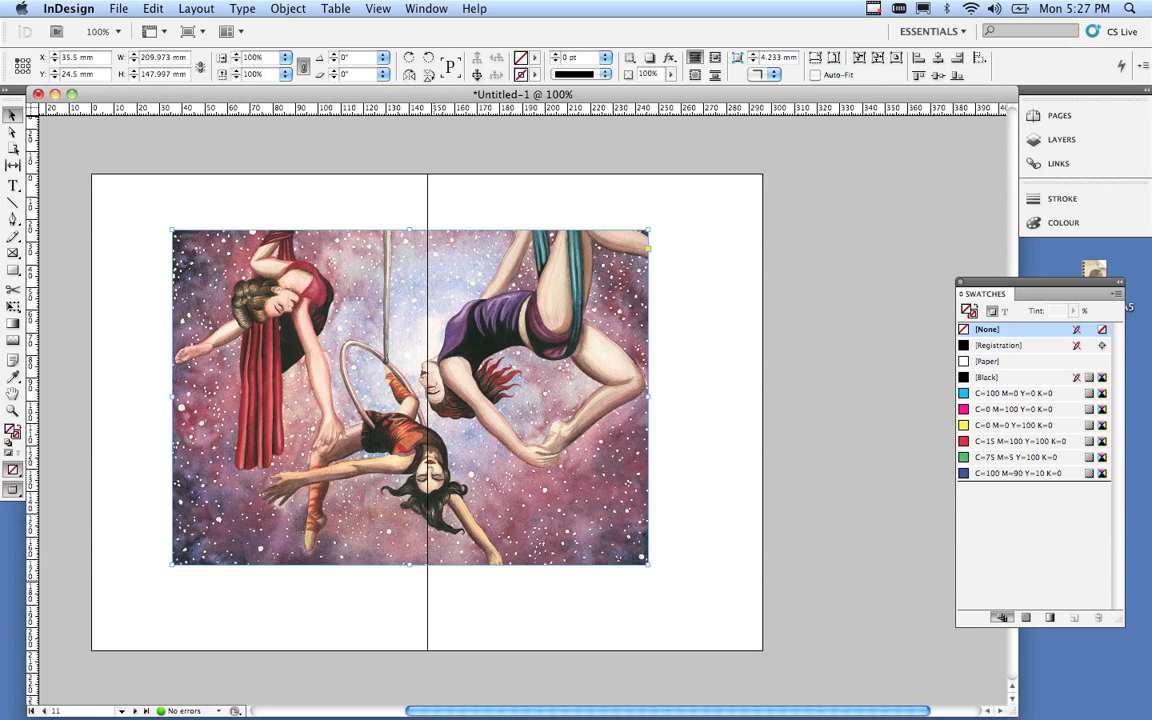
drag(257, 382, 378, 393)
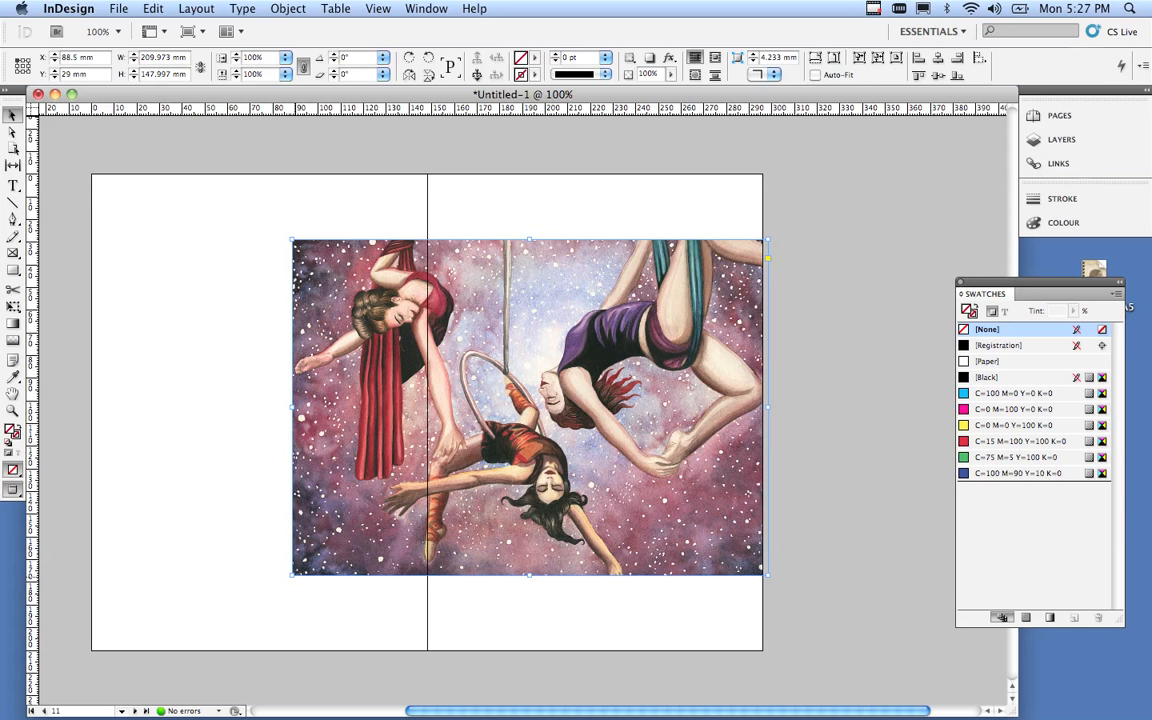
drag(292, 574, 550, 481)
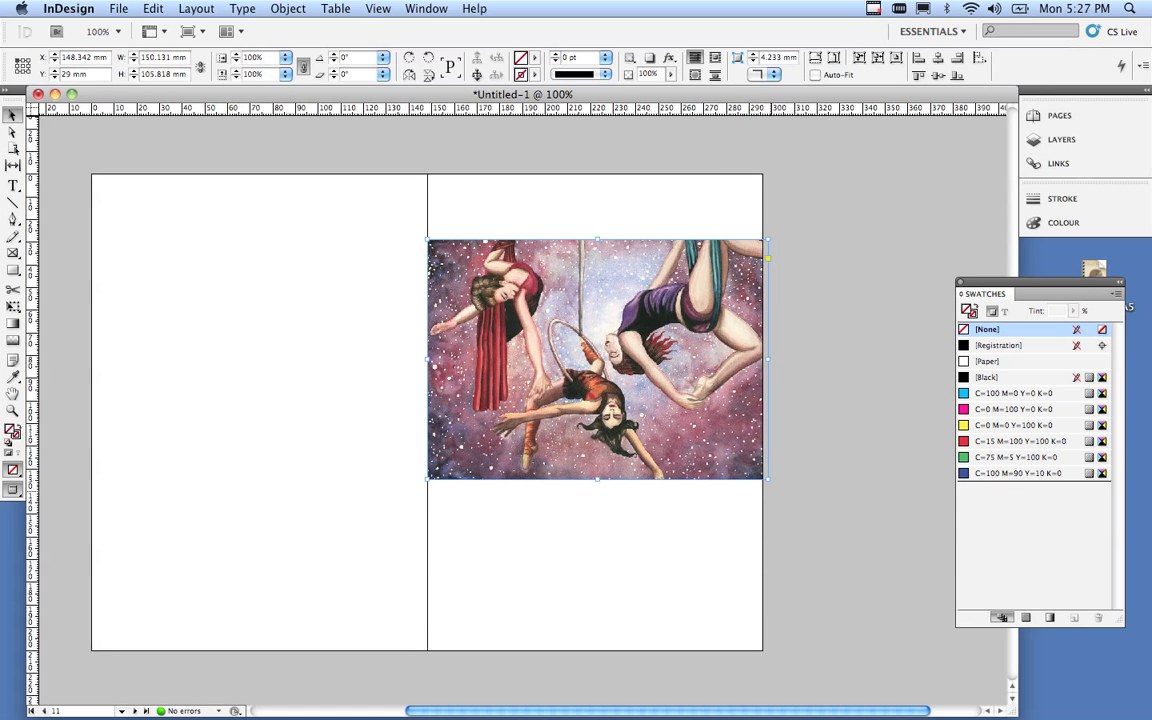
drag(712, 420, 718, 460)
Scroll down to the blank spread for pages 12–13.
scroll(718, 460, up, 20)
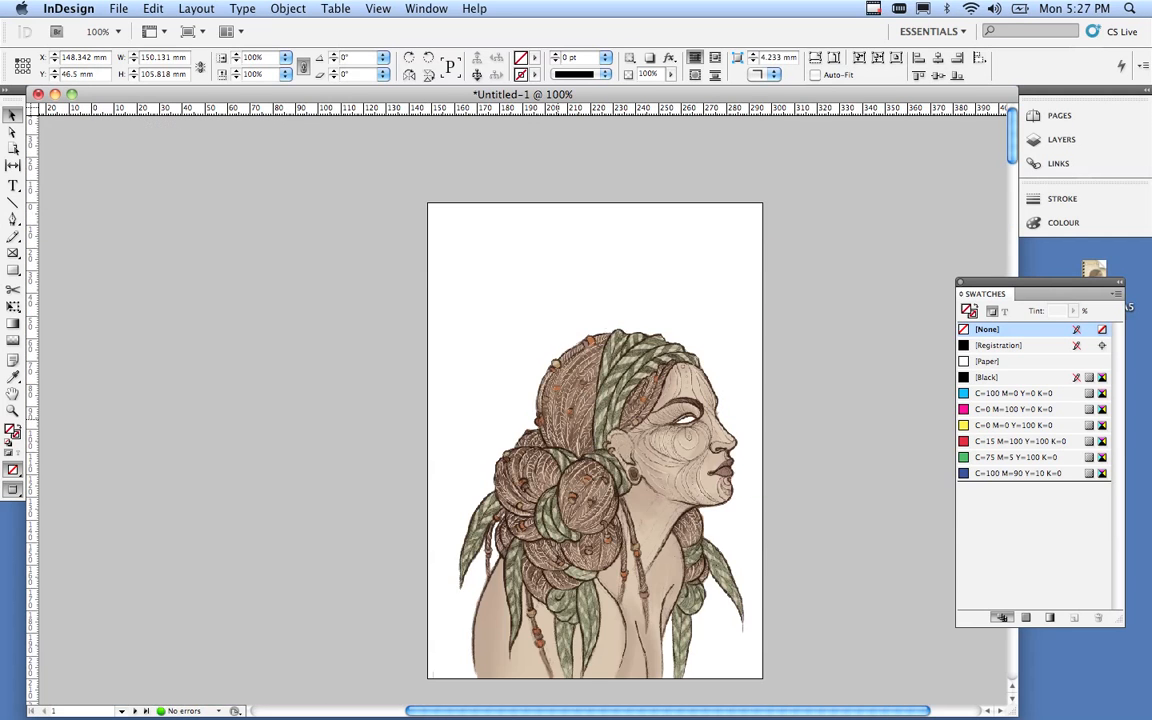
scroll(718, 460, down, 4)
scroll(718, 460, down, 10)
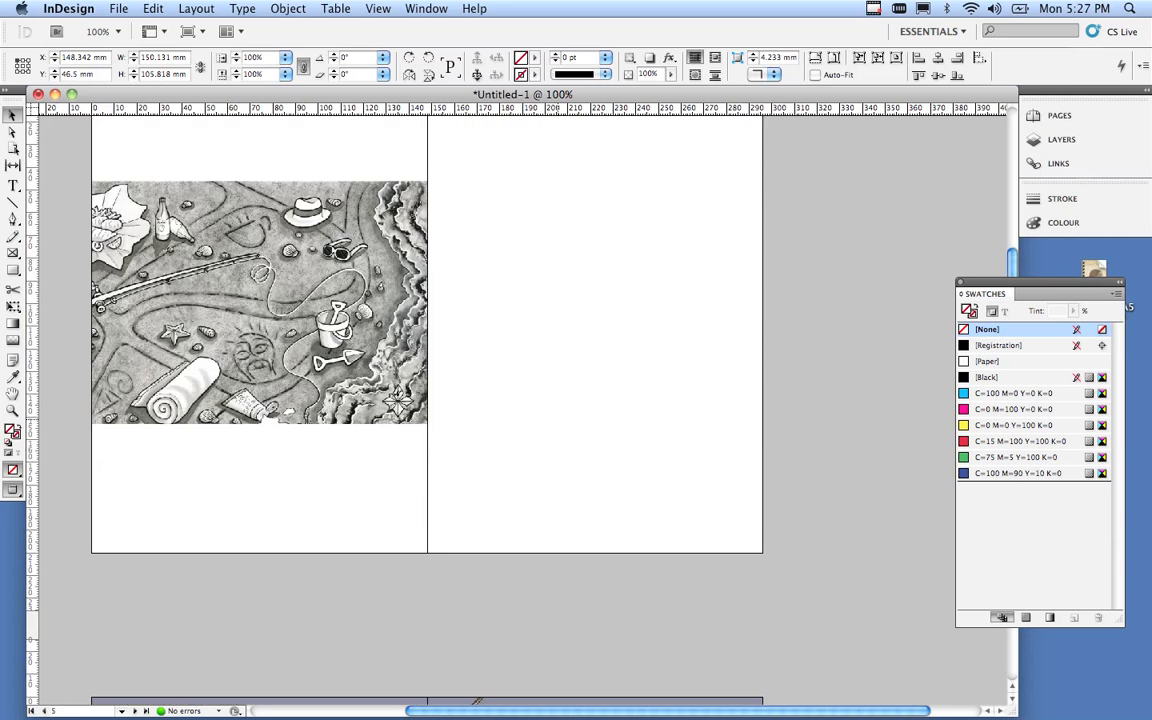
scroll(718, 460, down, 10)
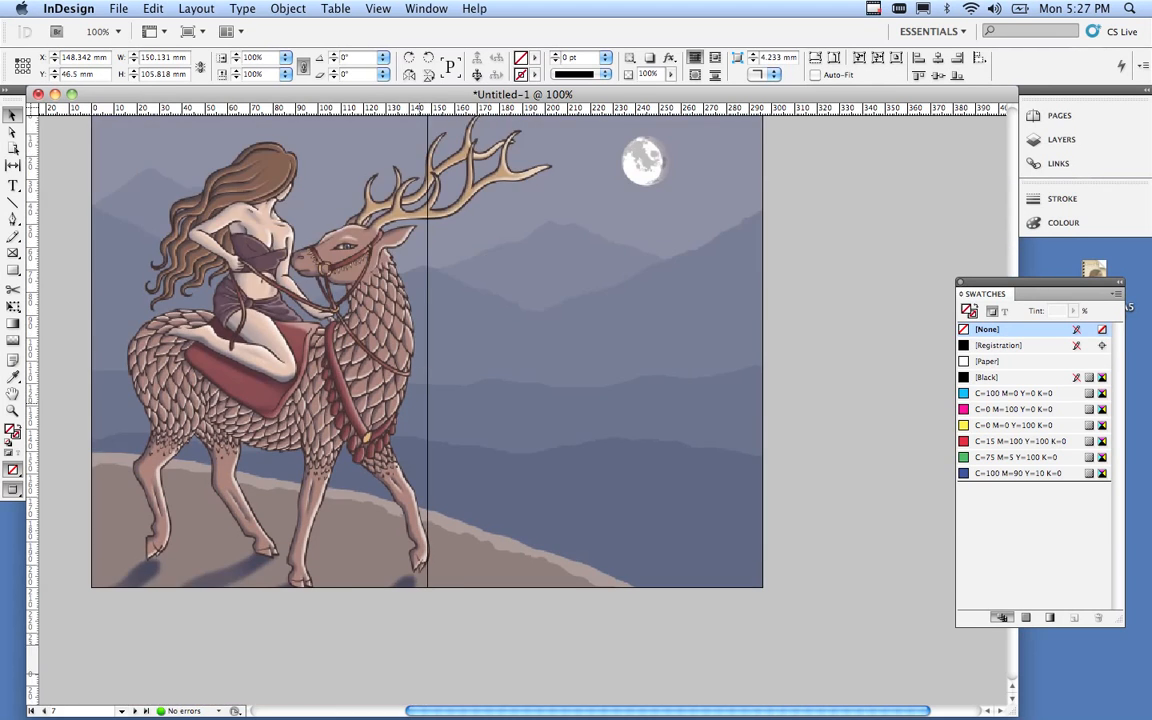
scroll(718, 460, down, 10)
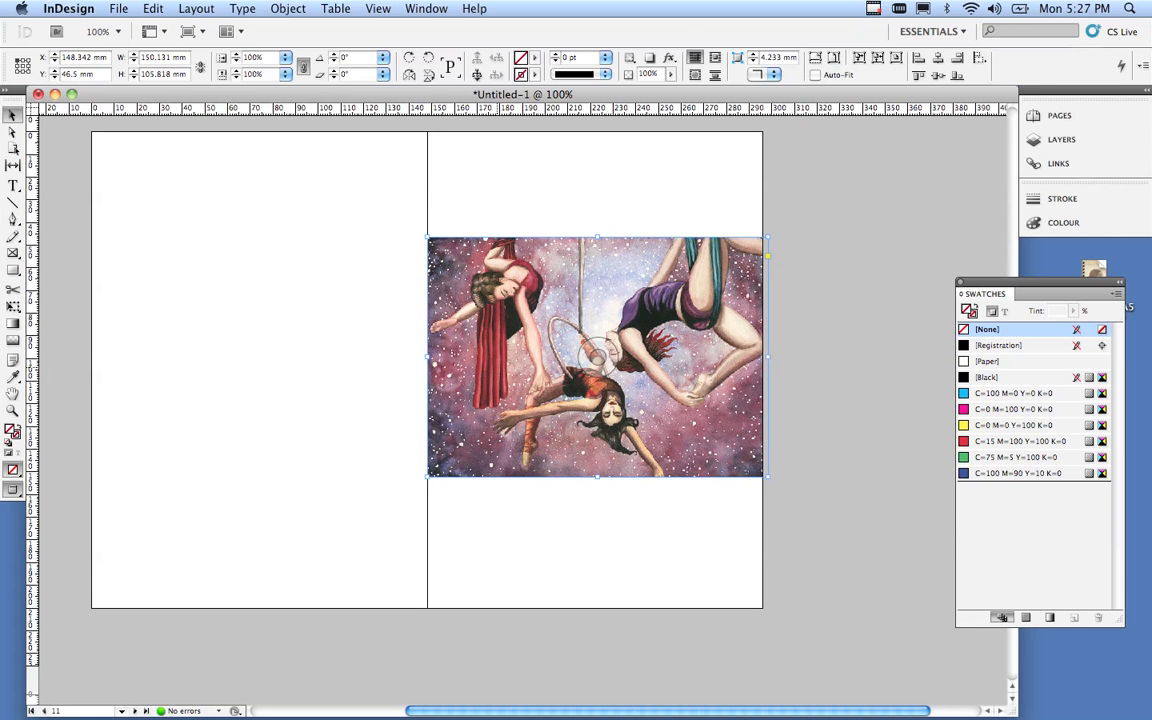
scroll(596, 355, down, 8)
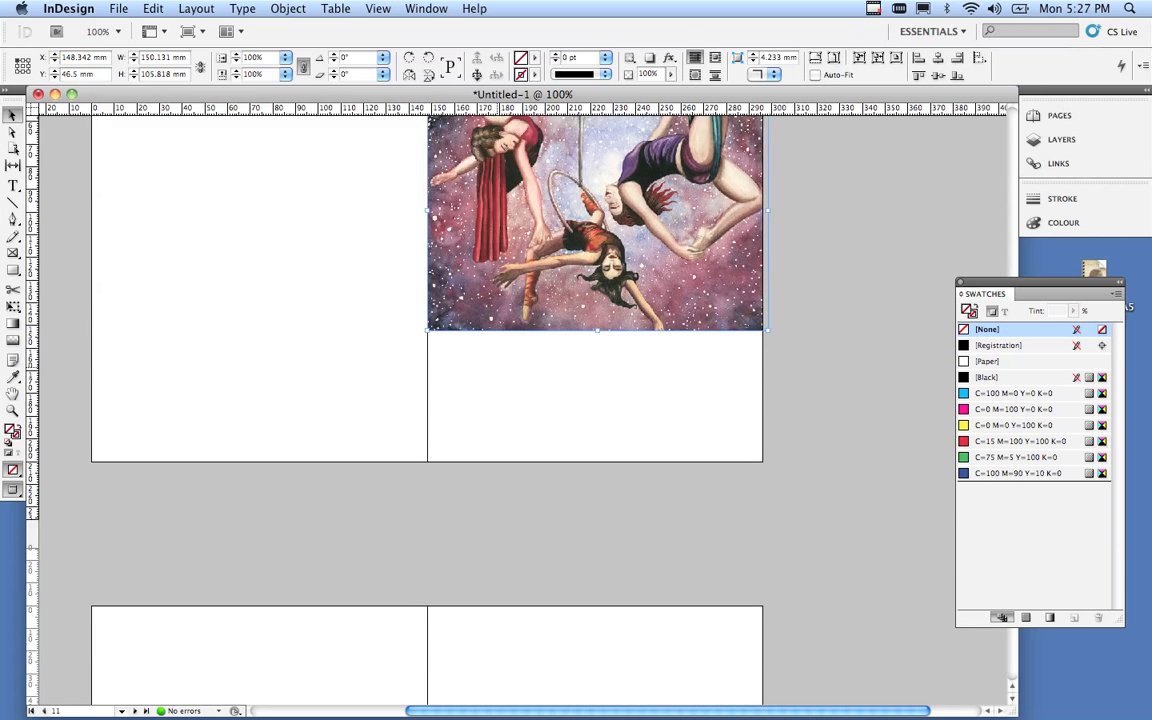
Load image_06_molly.tif with Cmd+D.
scroll(427, 400, down, 2)
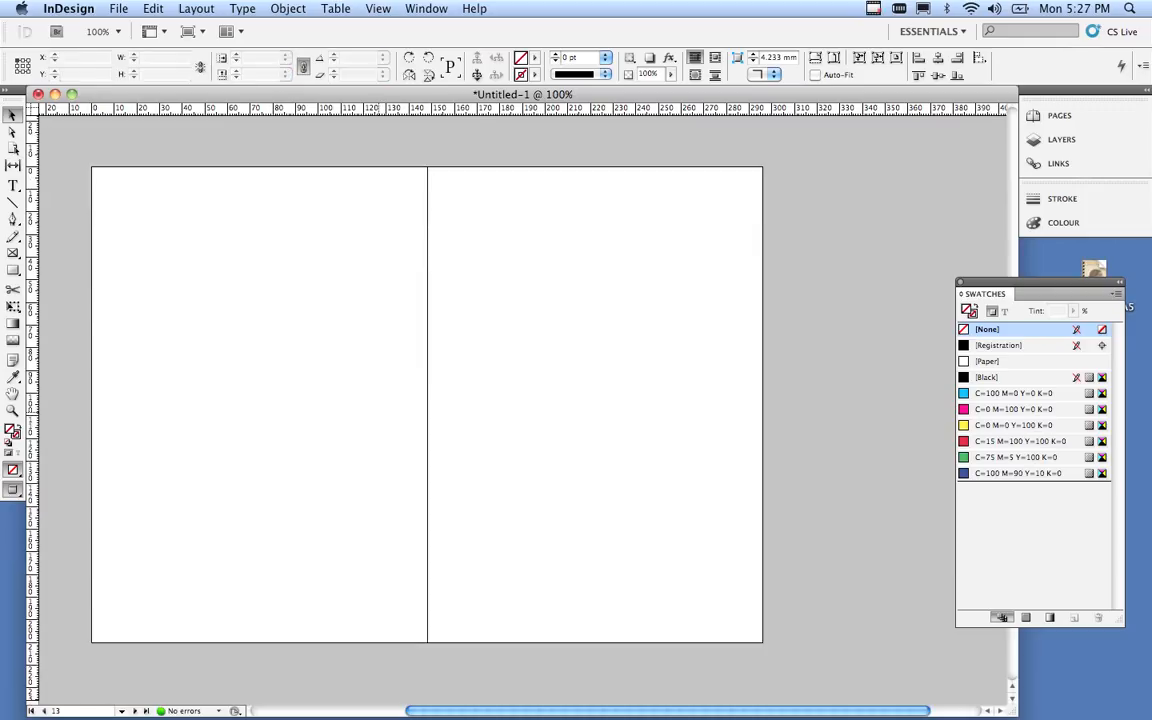
key(super+d)
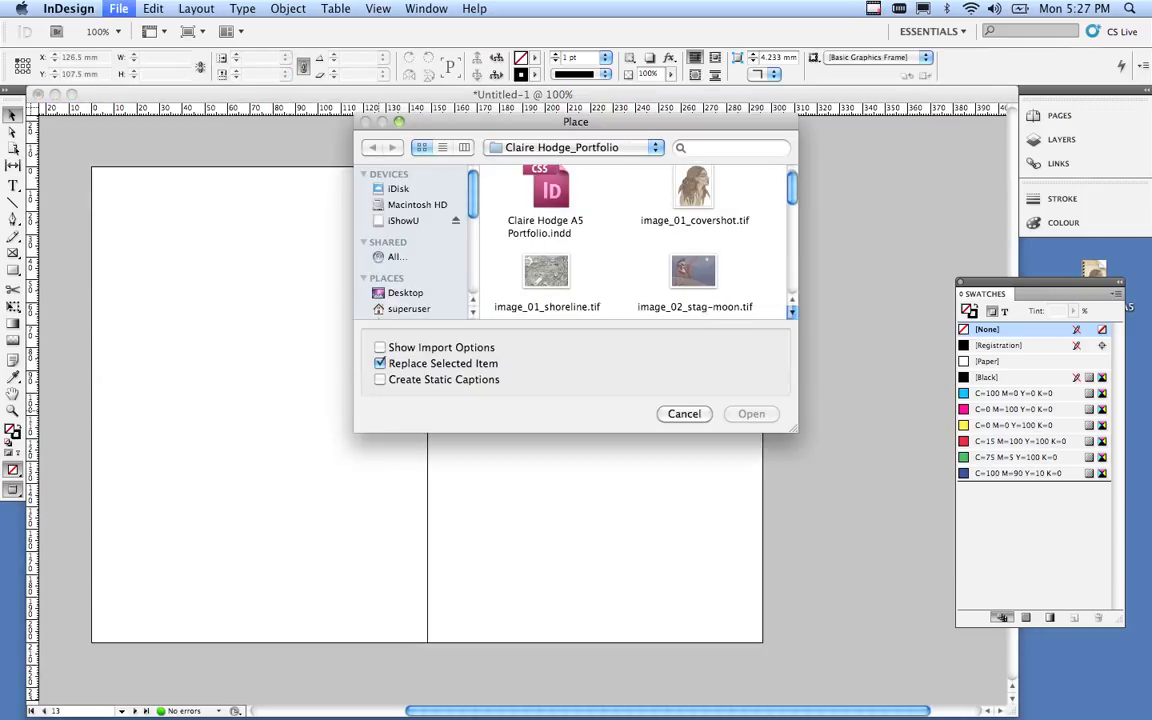
scroll(620, 245, down, 5)
click(792, 312)
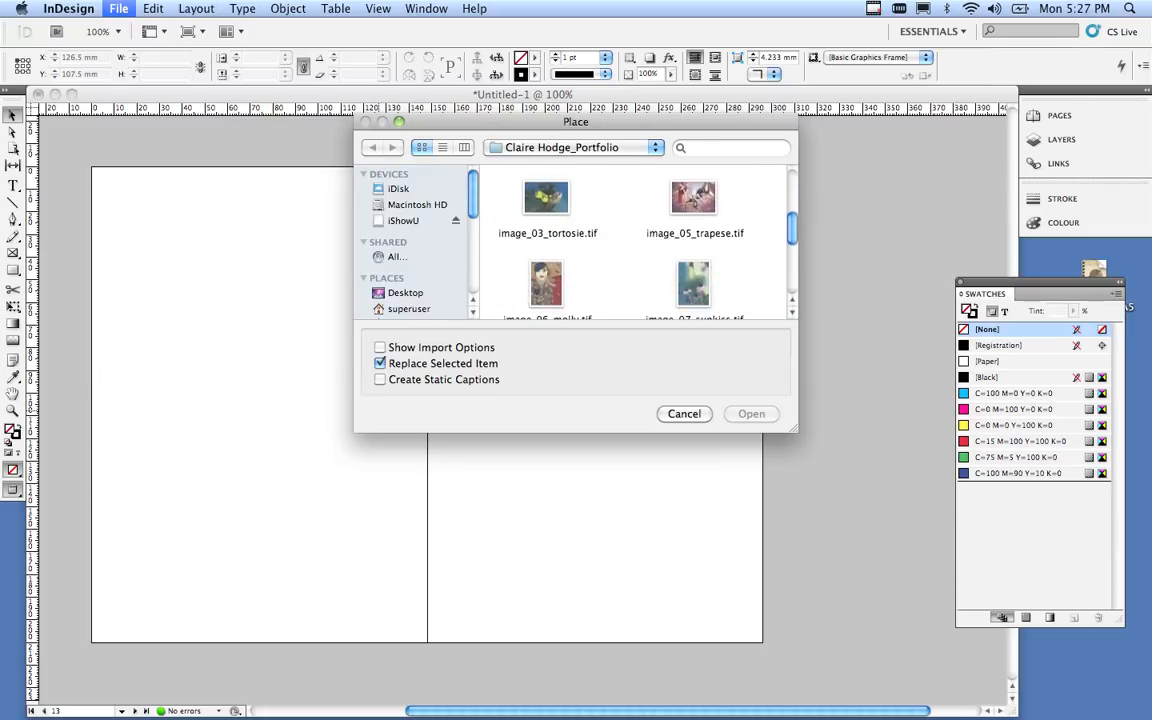
click(546, 285)
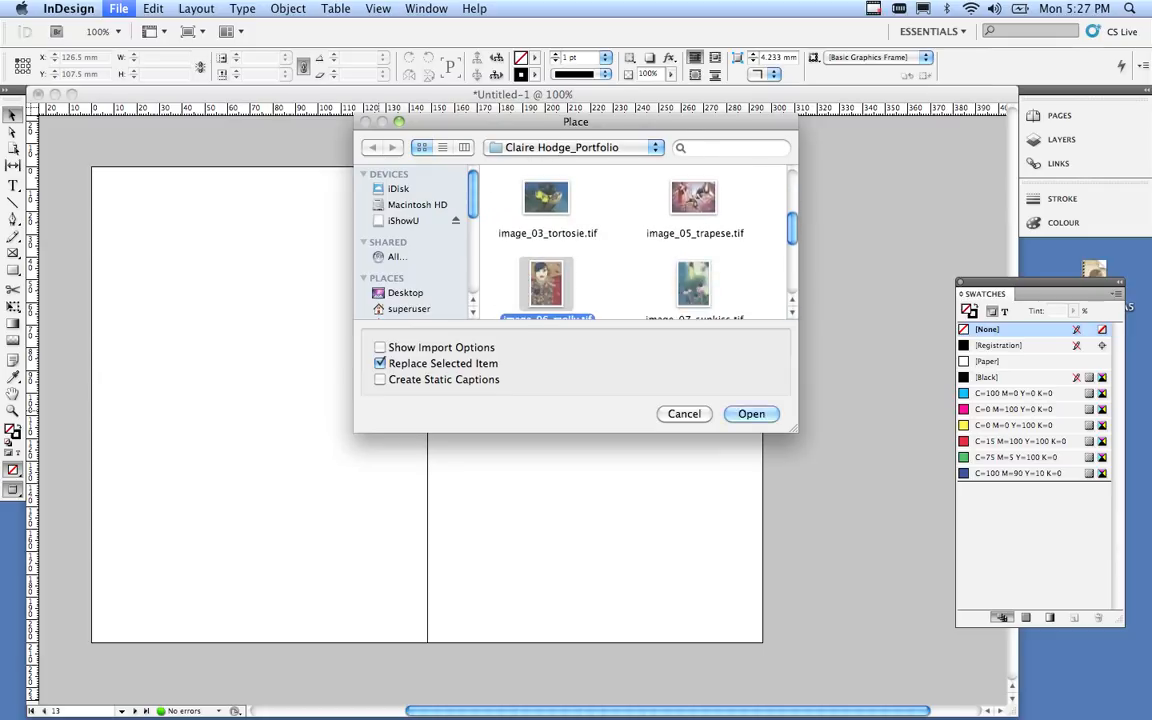
click(745, 413)
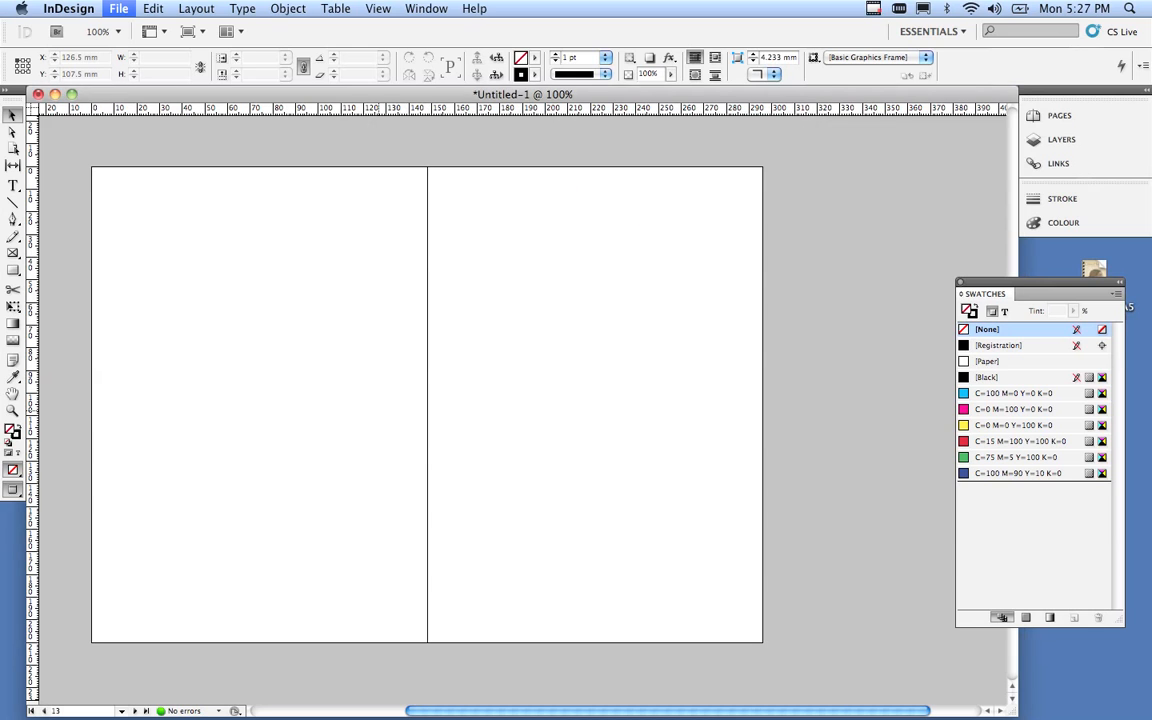
Place the molly collage on the right page and stretch it to 151.57 × 215.042 mm to bleed.
click(441, 187)
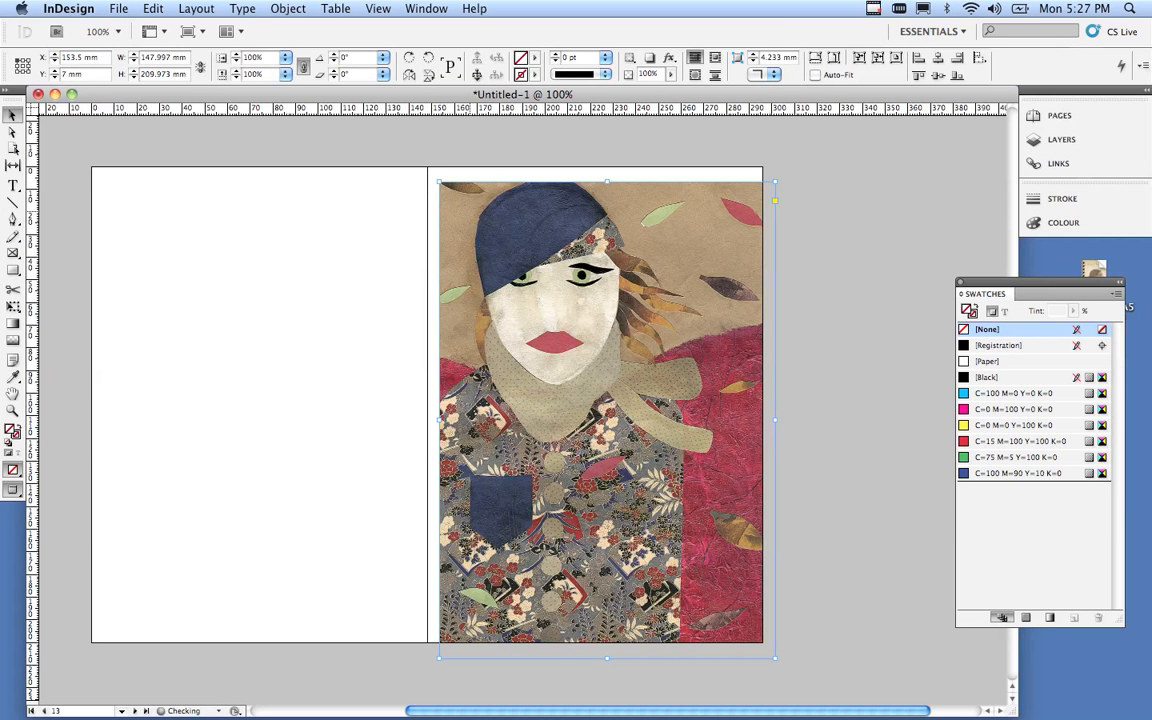
drag(493, 240, 481, 225)
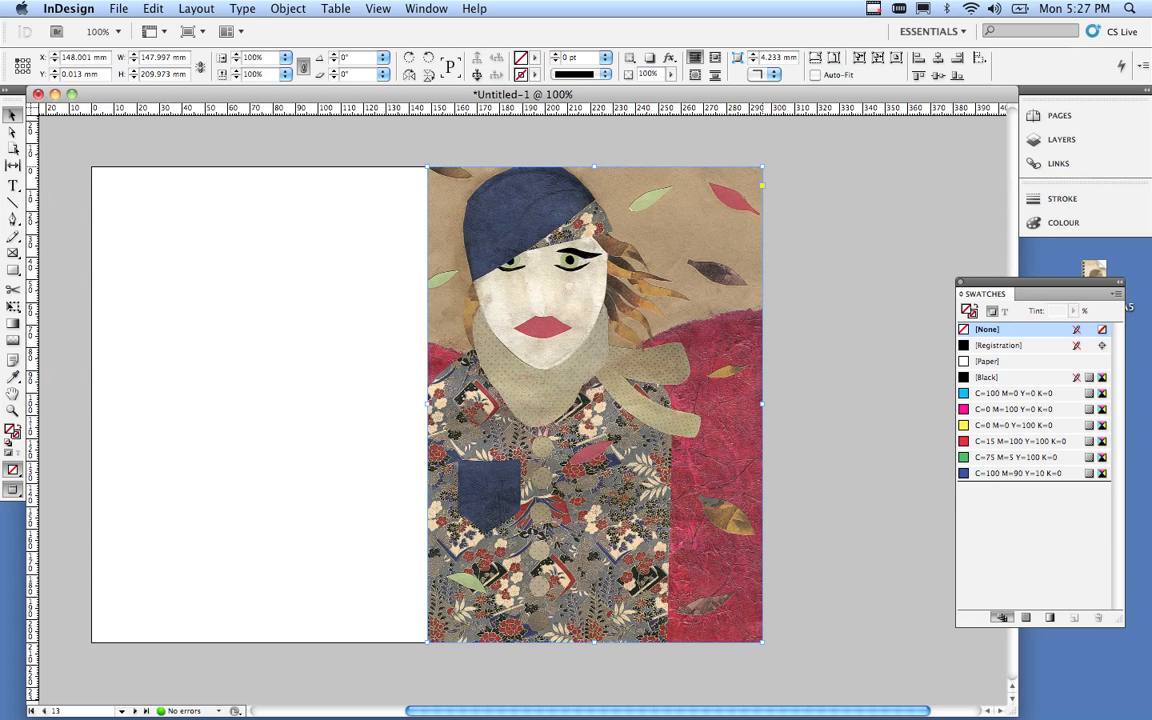
drag(762, 167, 766, 162)
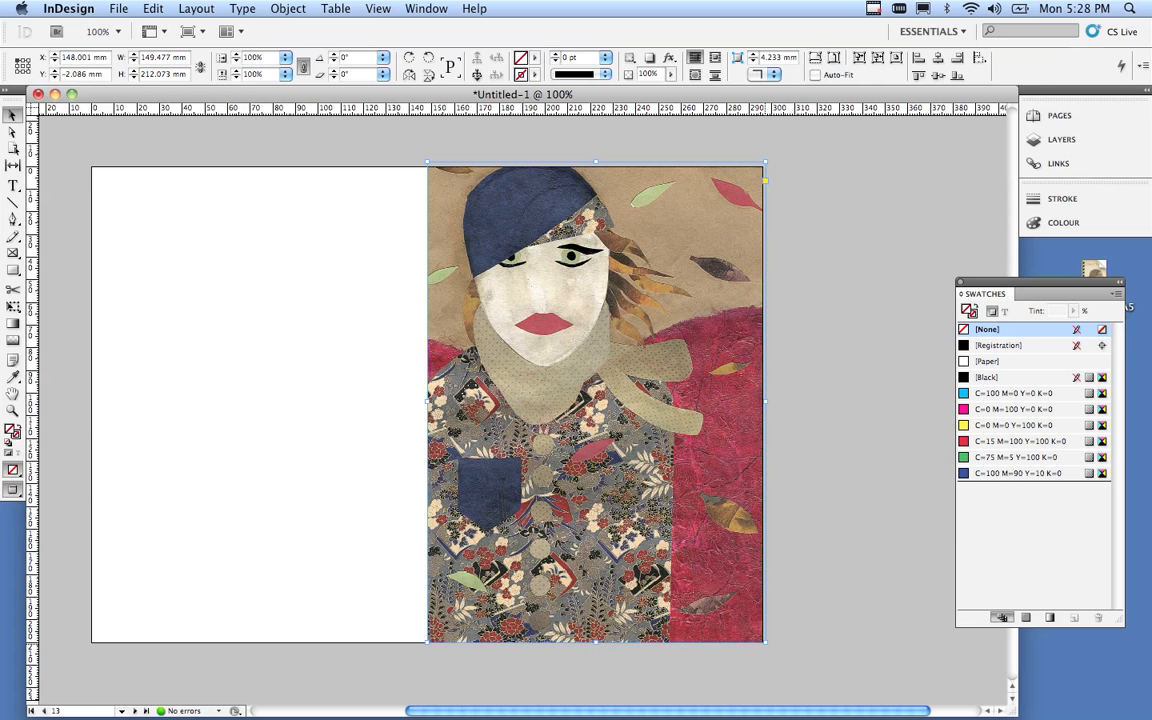
drag(764, 641, 767, 648)
scroll(538, 365, down, 3)
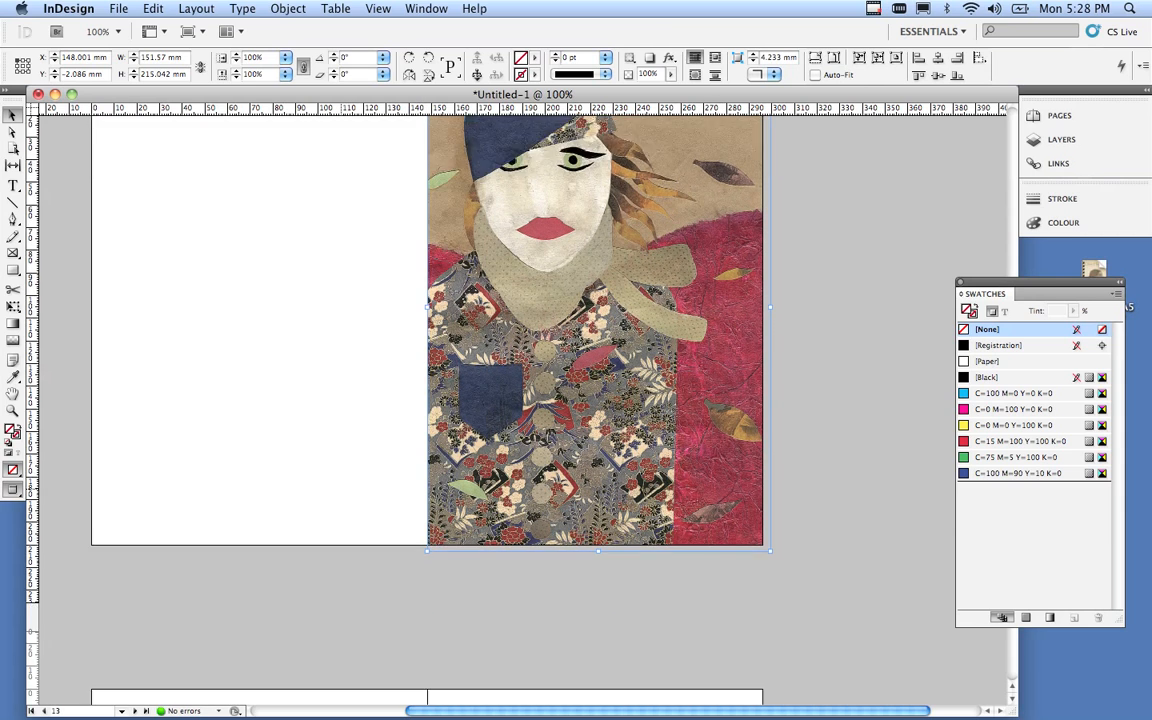
scroll(538, 365, down, 10)
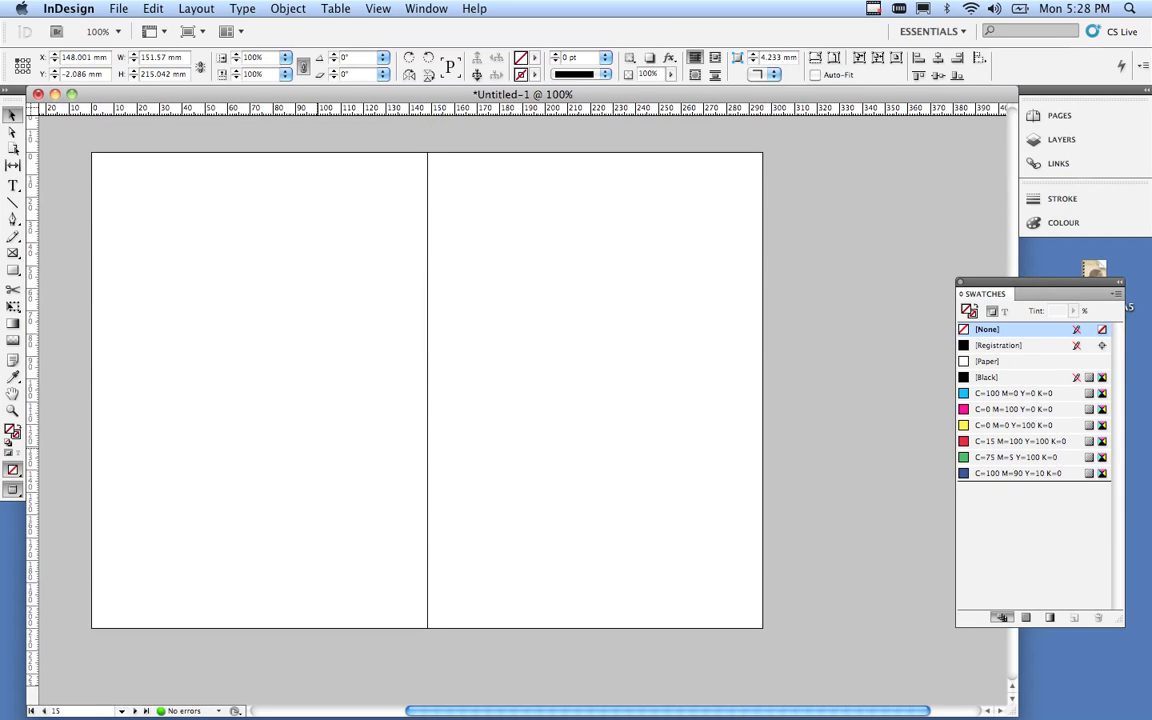
Place image_07_sunkiss.tif on the next blank spread.
click(318, 448)
key(super+d)
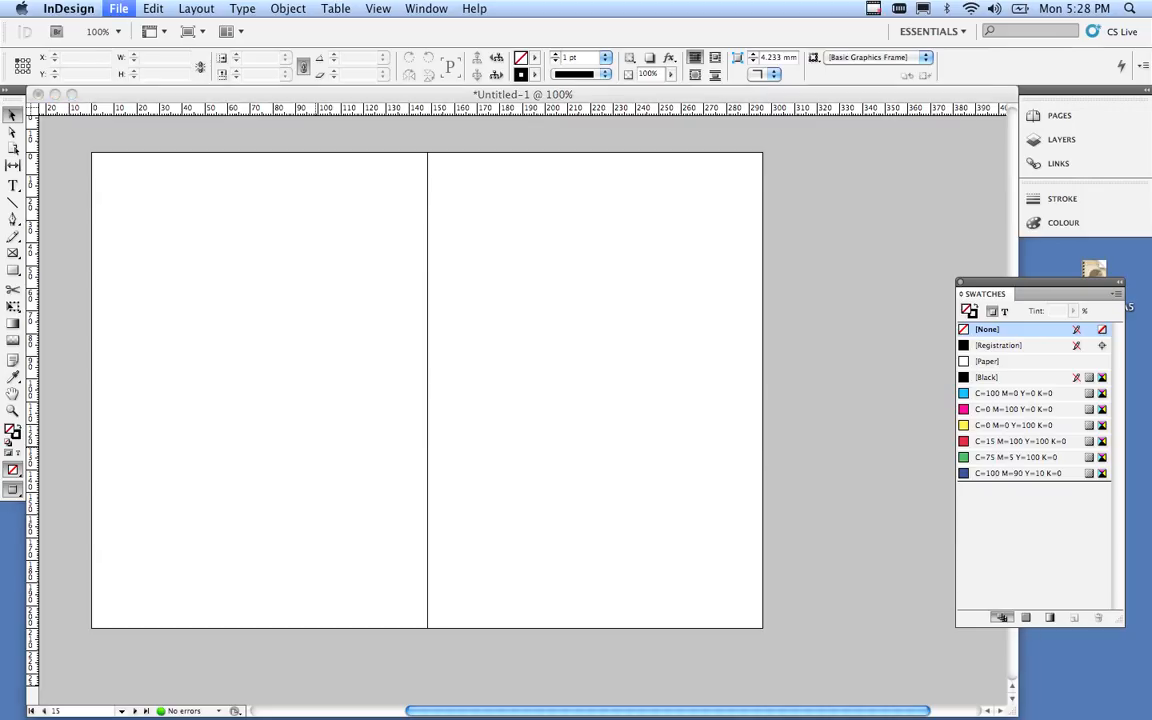
scroll(620, 240, down, 10)
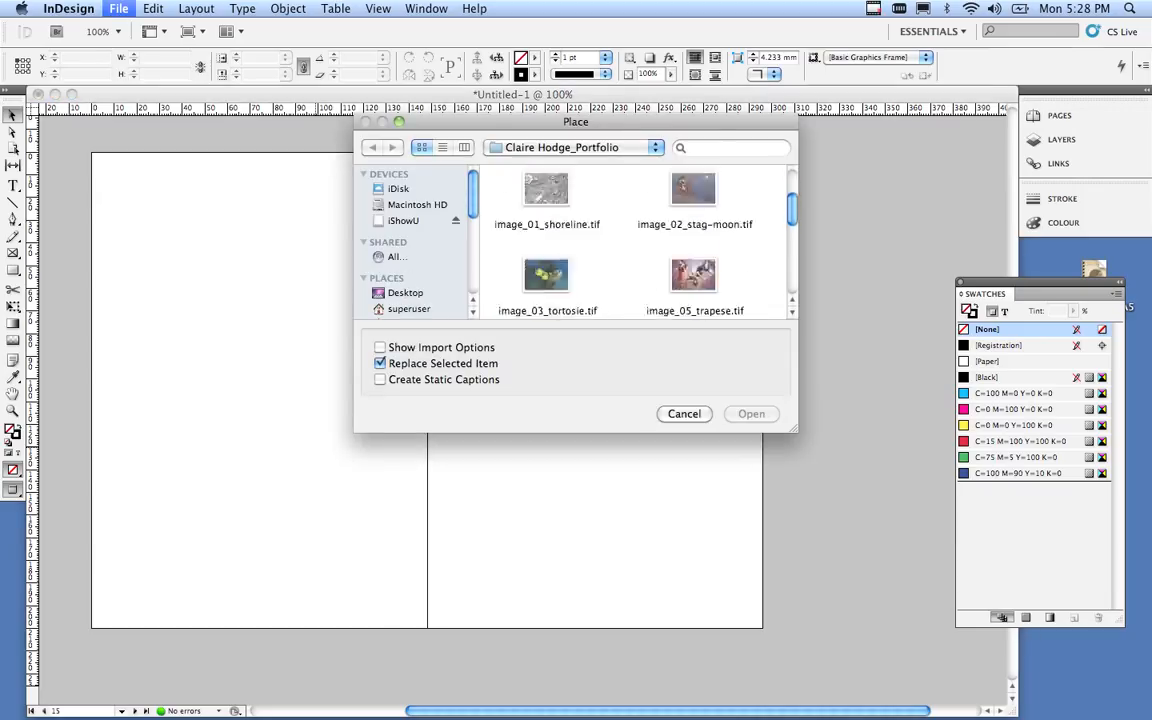
scroll(620, 240, up, 3)
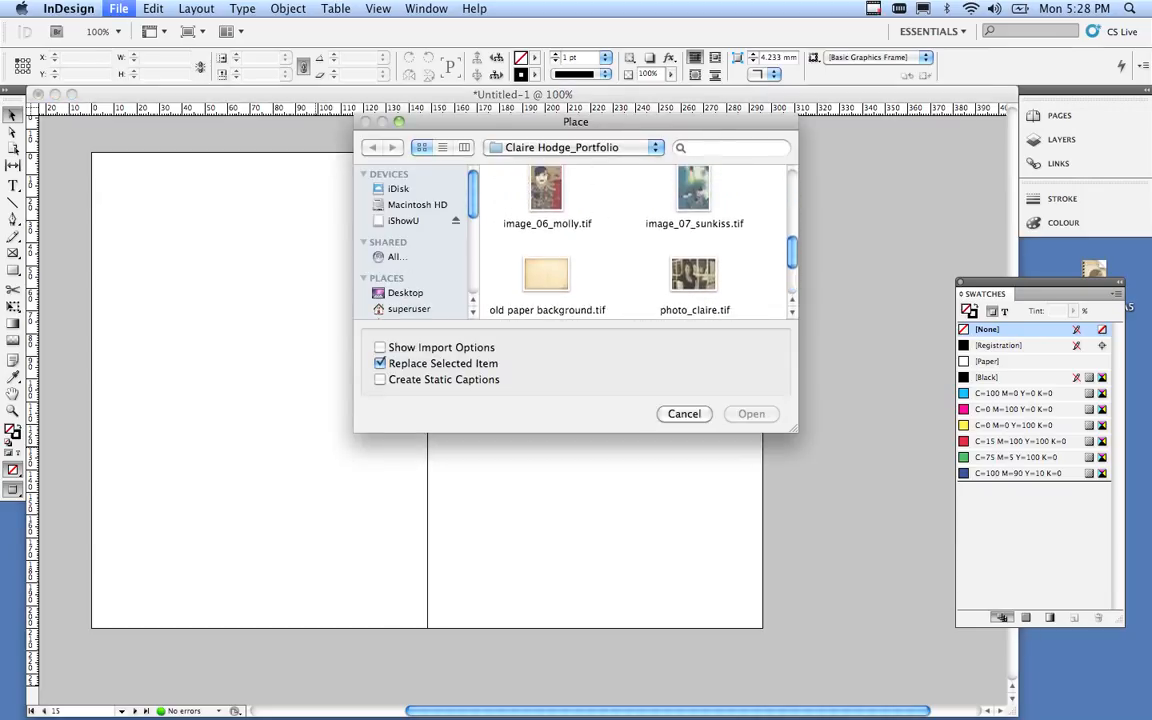
click(694, 192)
click(761, 413)
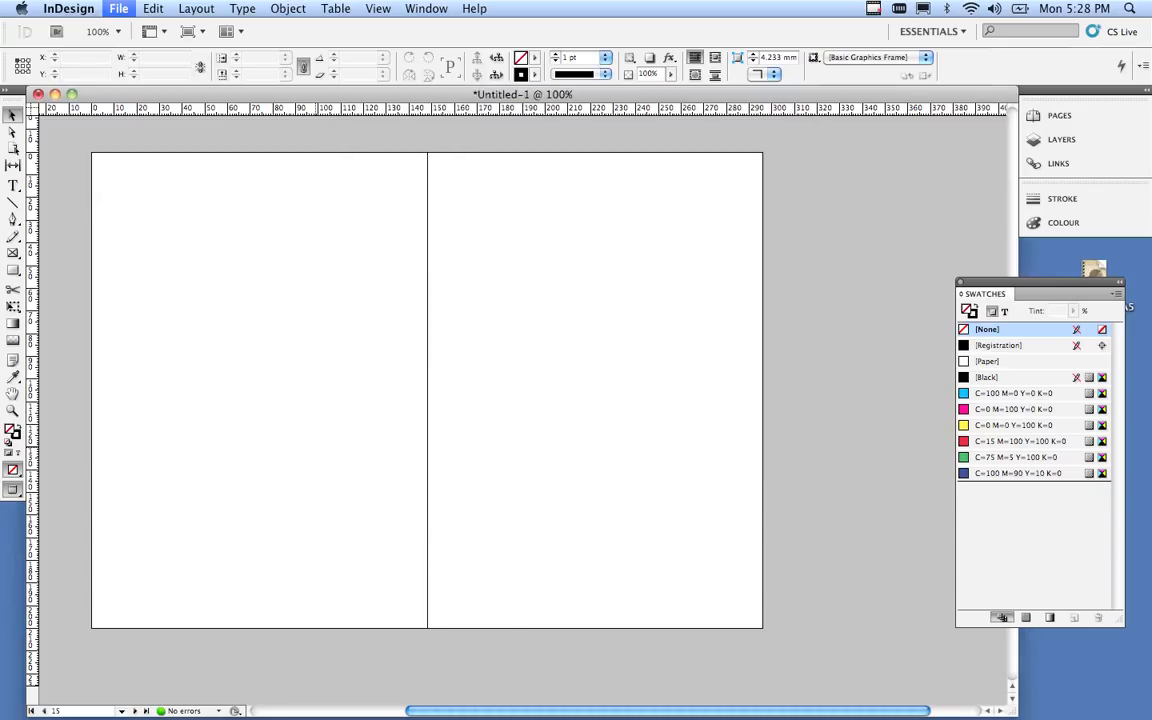
click(187, 217)
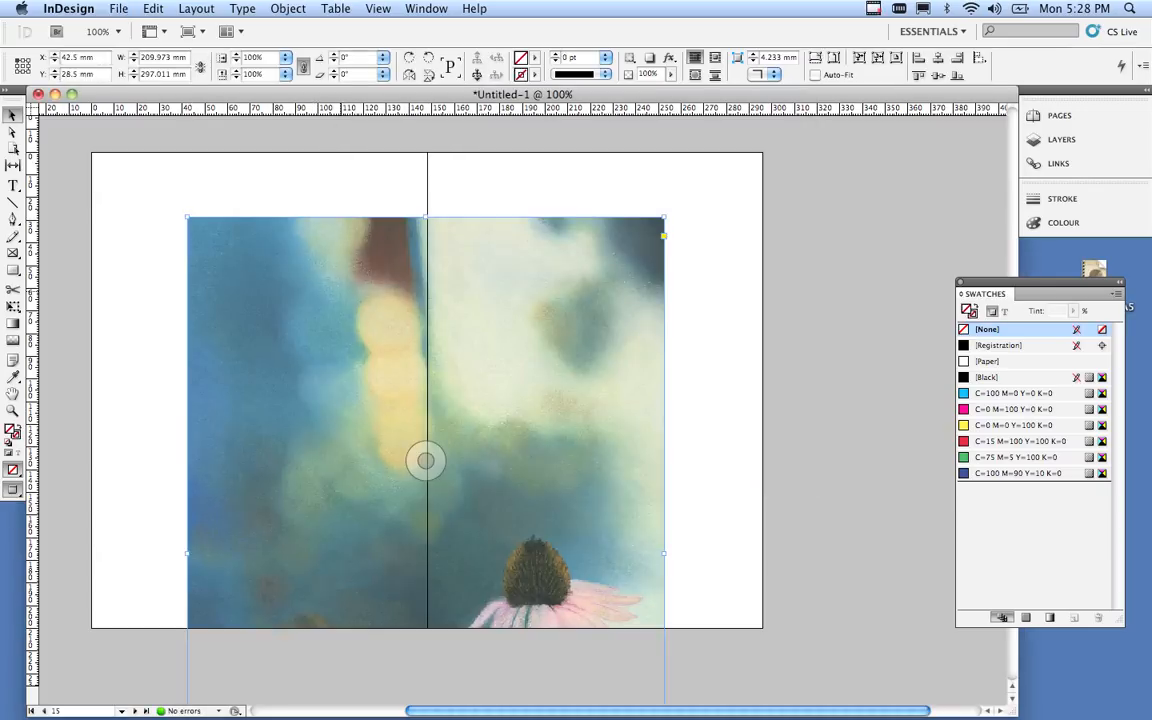
Move and resize the sunkiss painting to fill the left page at about 152 × 215 mm.
drag(321, 270, 214, 192)
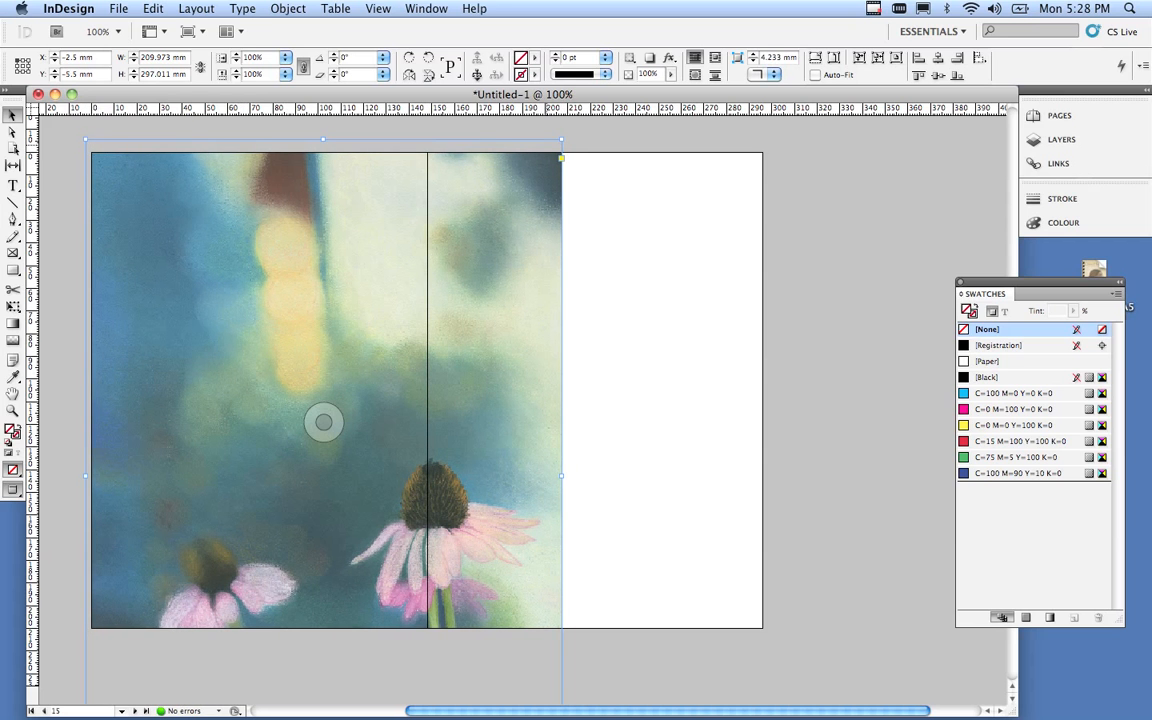
drag(561, 158, 427, 410)
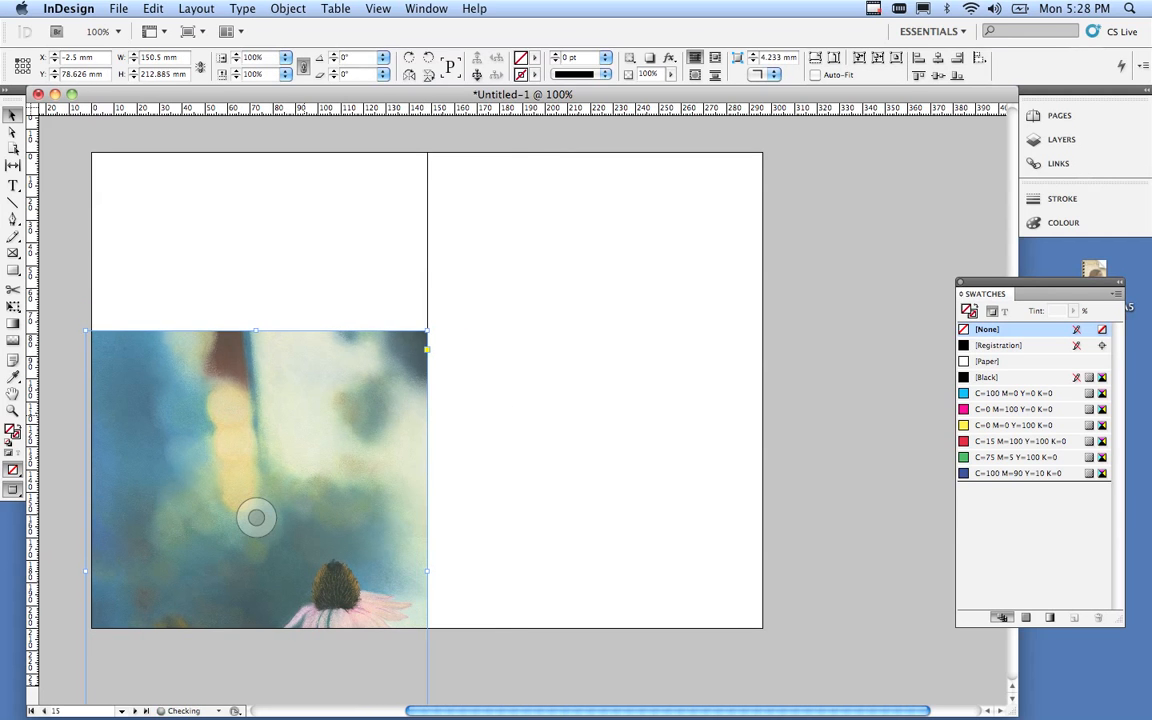
drag(292, 410, 290, 233)
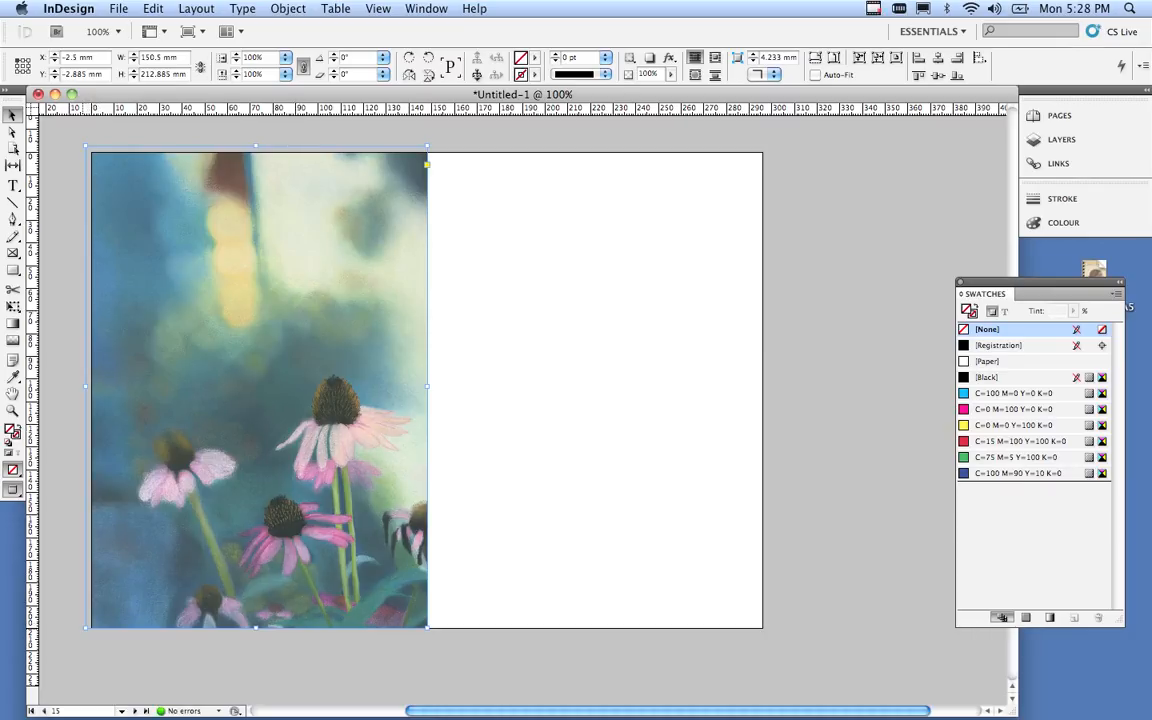
drag(87, 628, 82, 632)
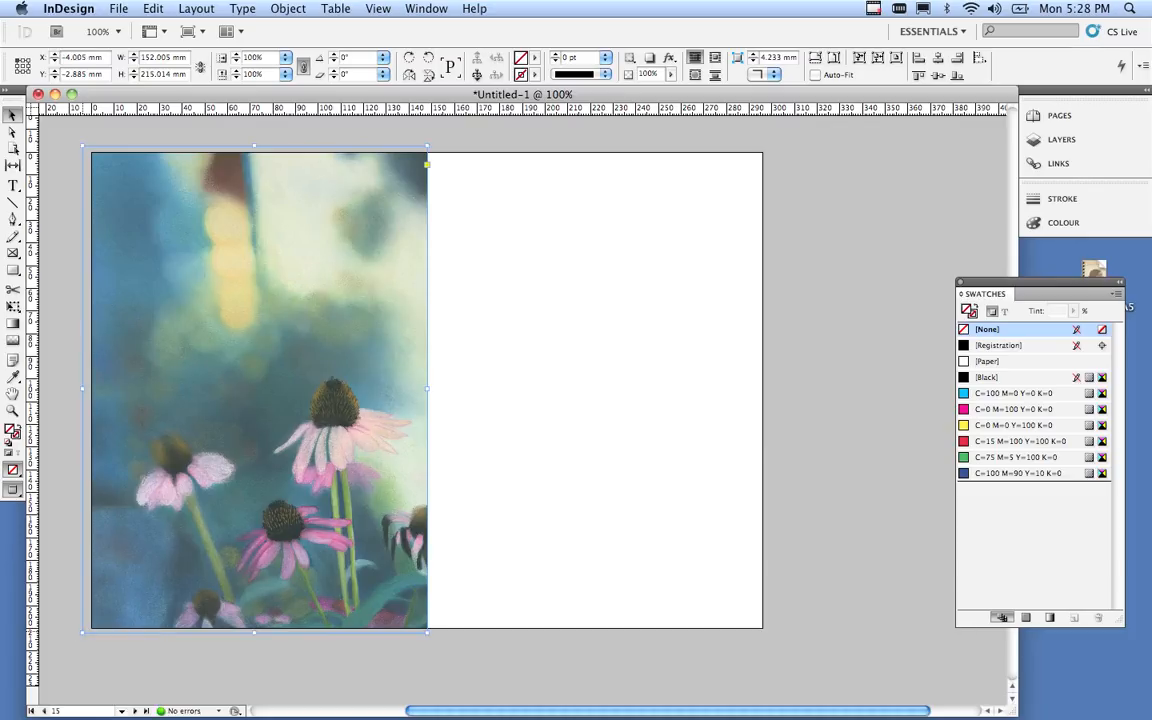
click(312, 664)
Scroll up from page 16 back to the braided-hair cover illustration on page 1.
scroll(312, 664, down, 10)
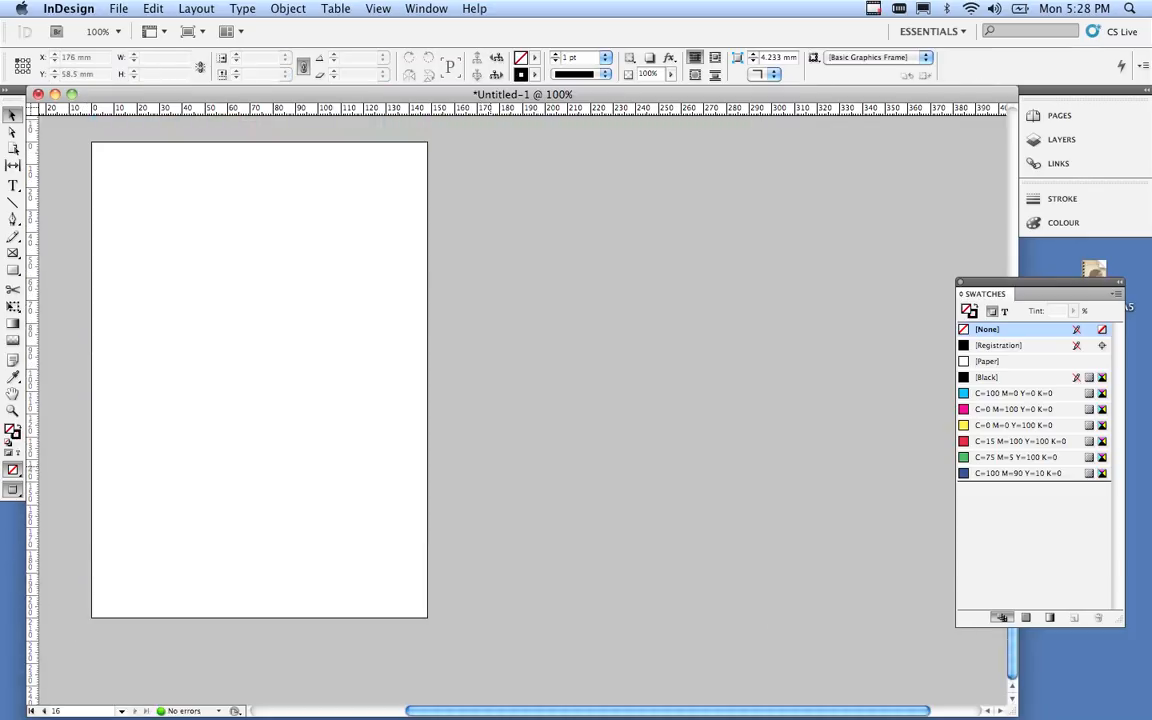
scroll(335, 360, up, 2)
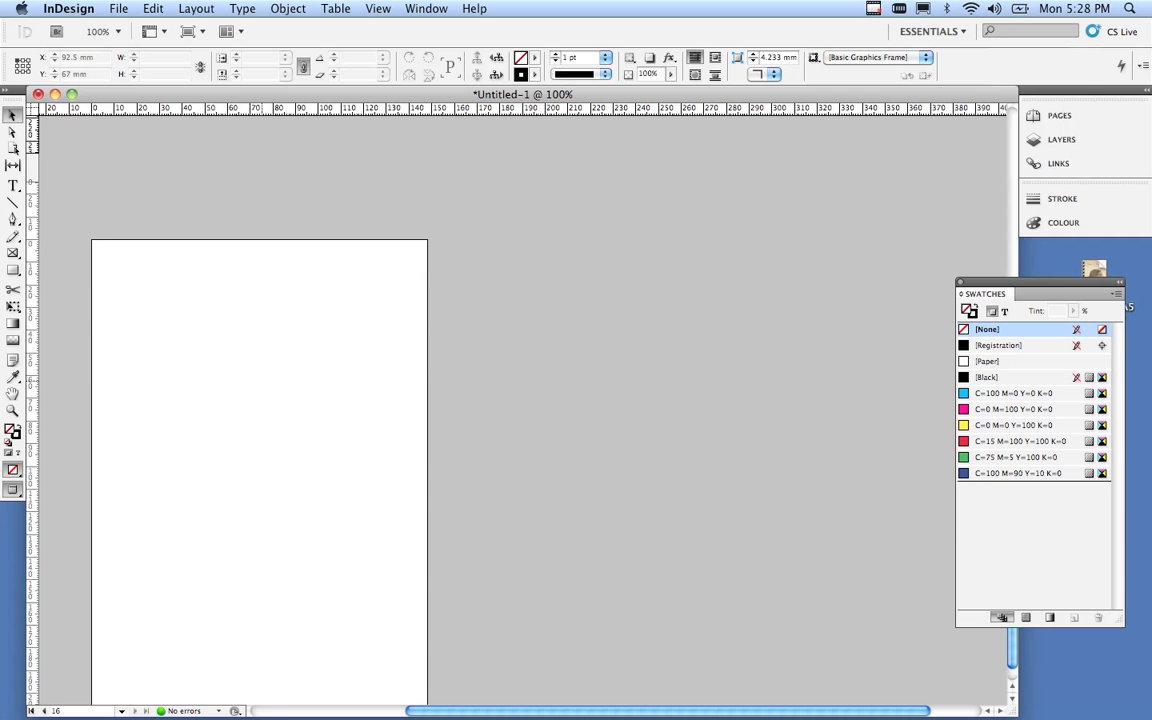
scroll(252, 321, up, 15)
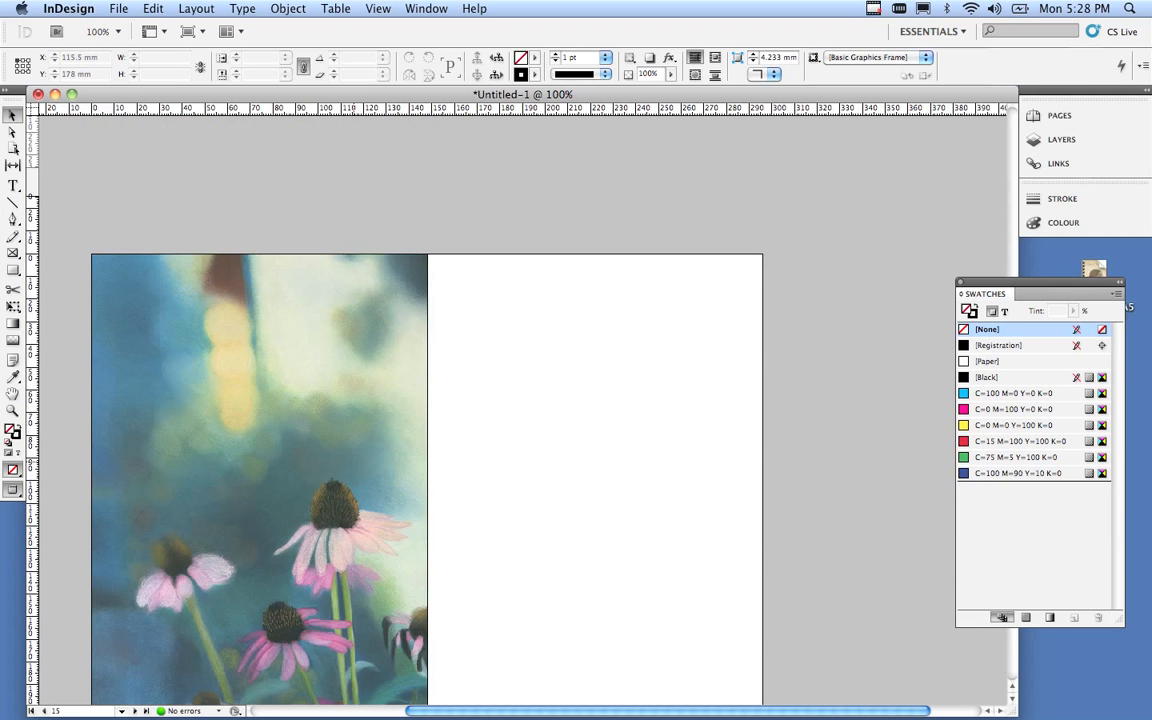
scroll(259, 430, down, 15)
scroll(420, 400, up, 20)
scroll(427, 410, up, 15)
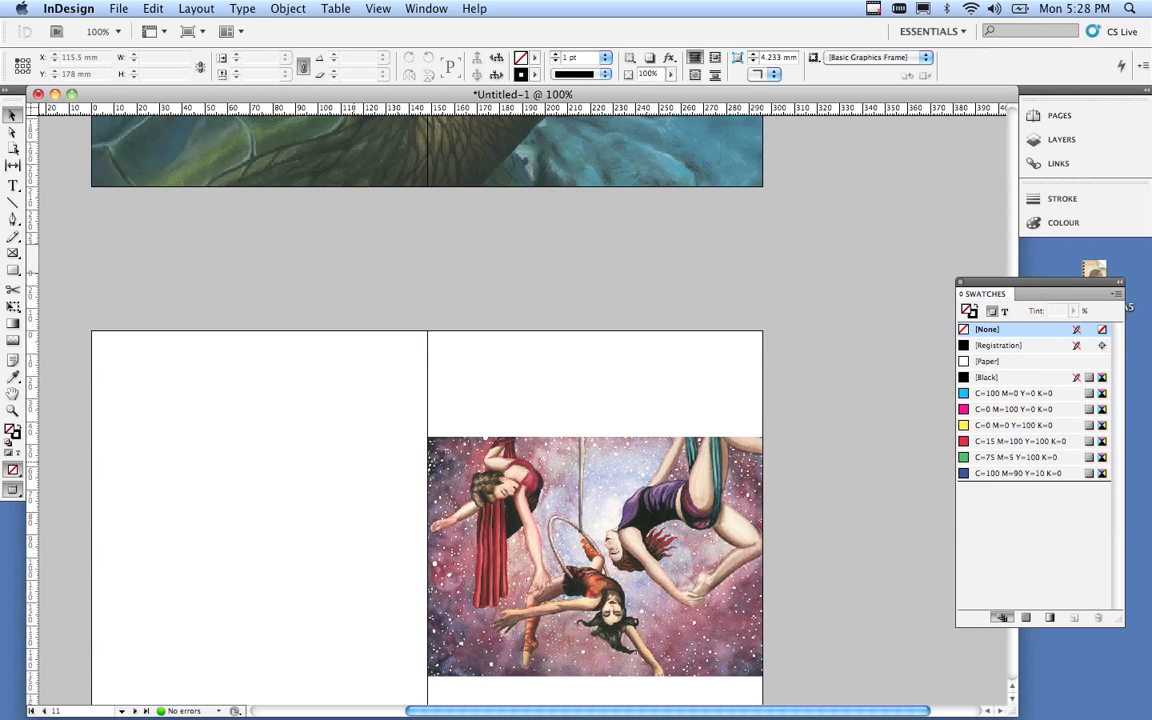
scroll(427, 410, up, 20)
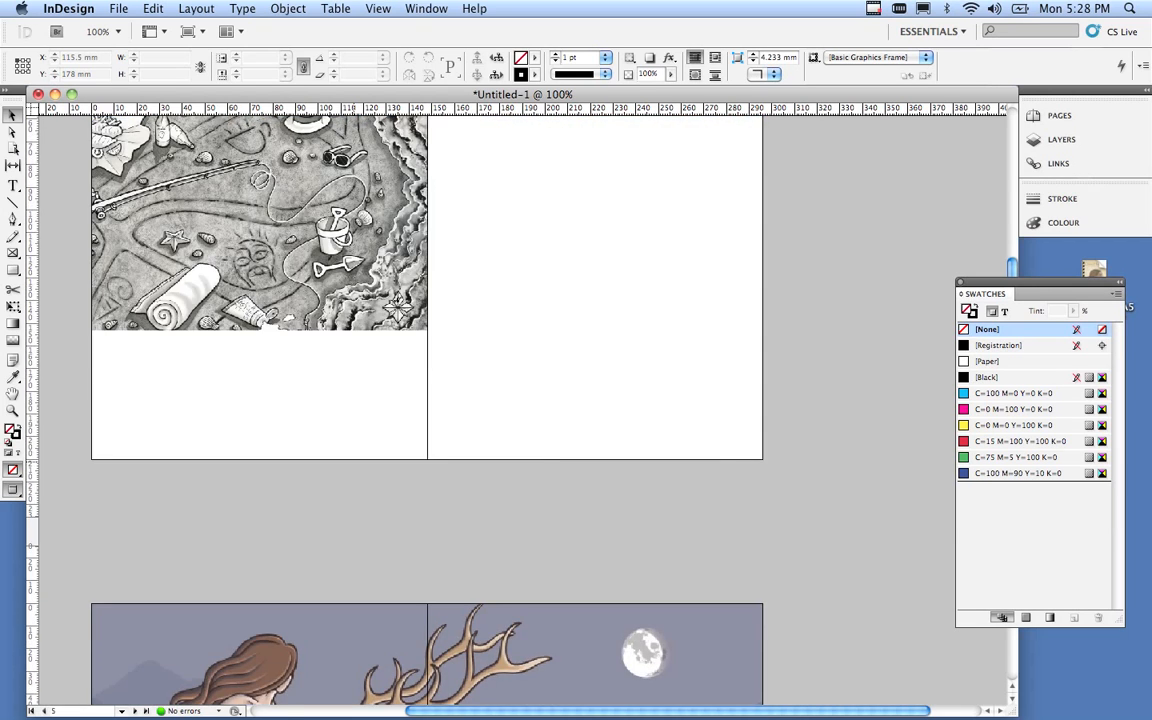
scroll(427, 410, up, 12)
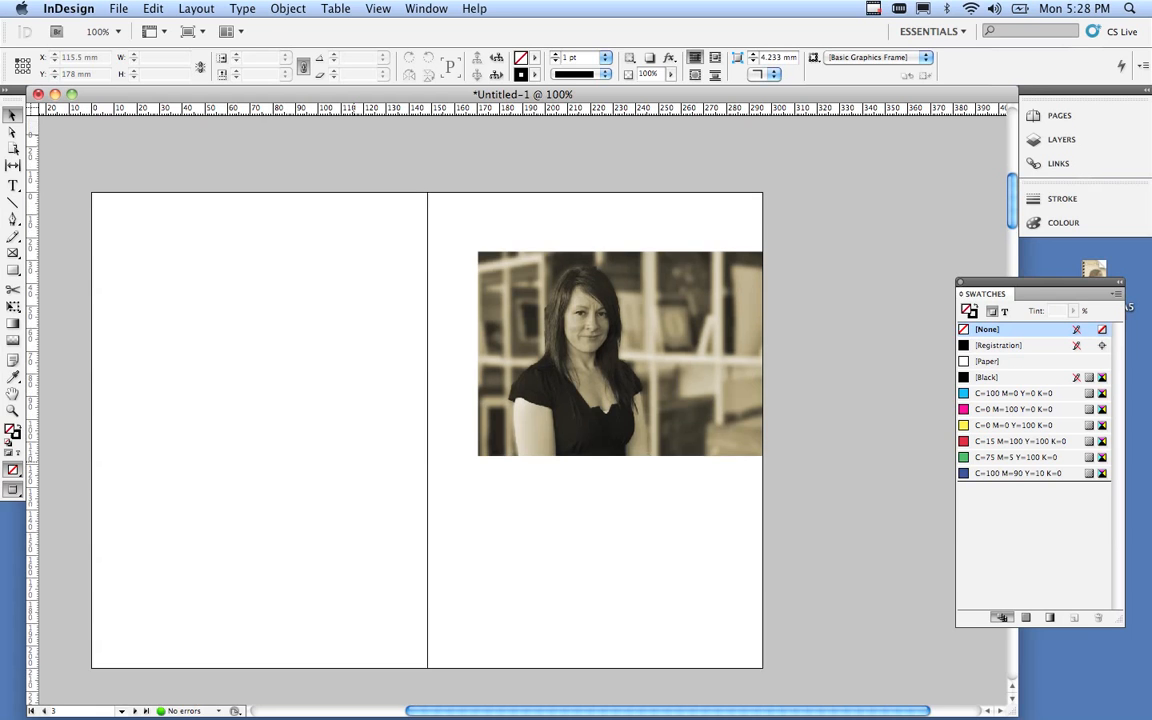
scroll(427, 410, up, 8)
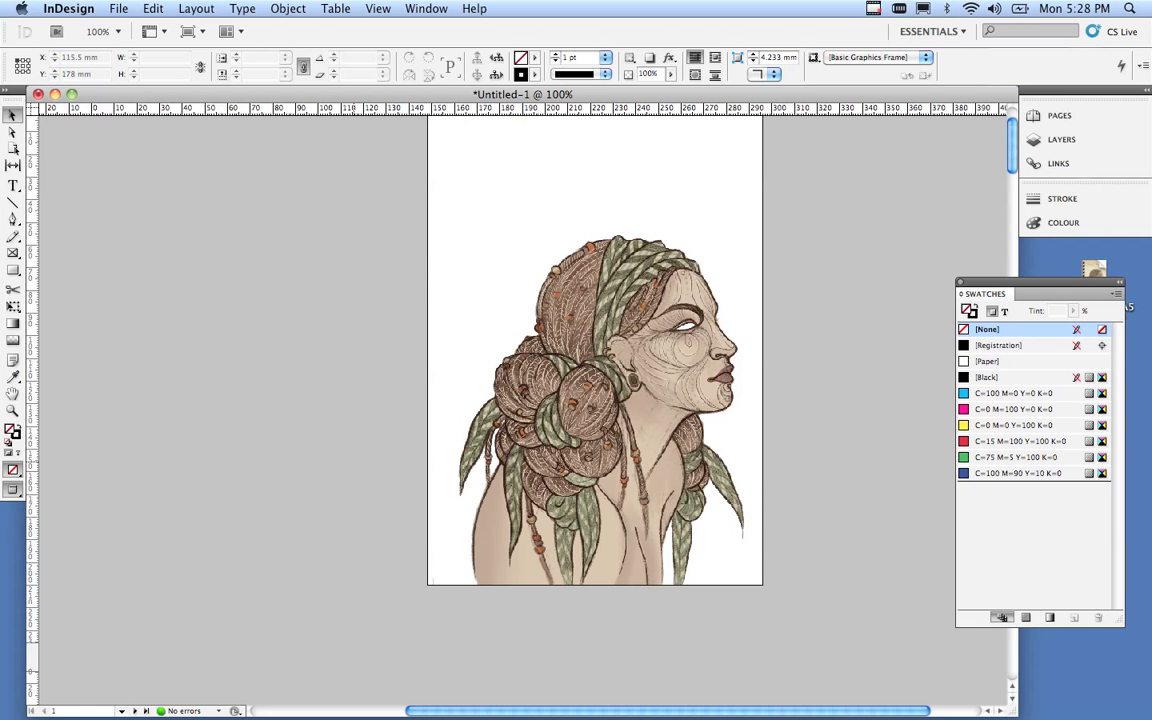
scroll(595, 400, up, 3)
scroll(595, 400, down, 3)
scroll(595, 400, up, 2)
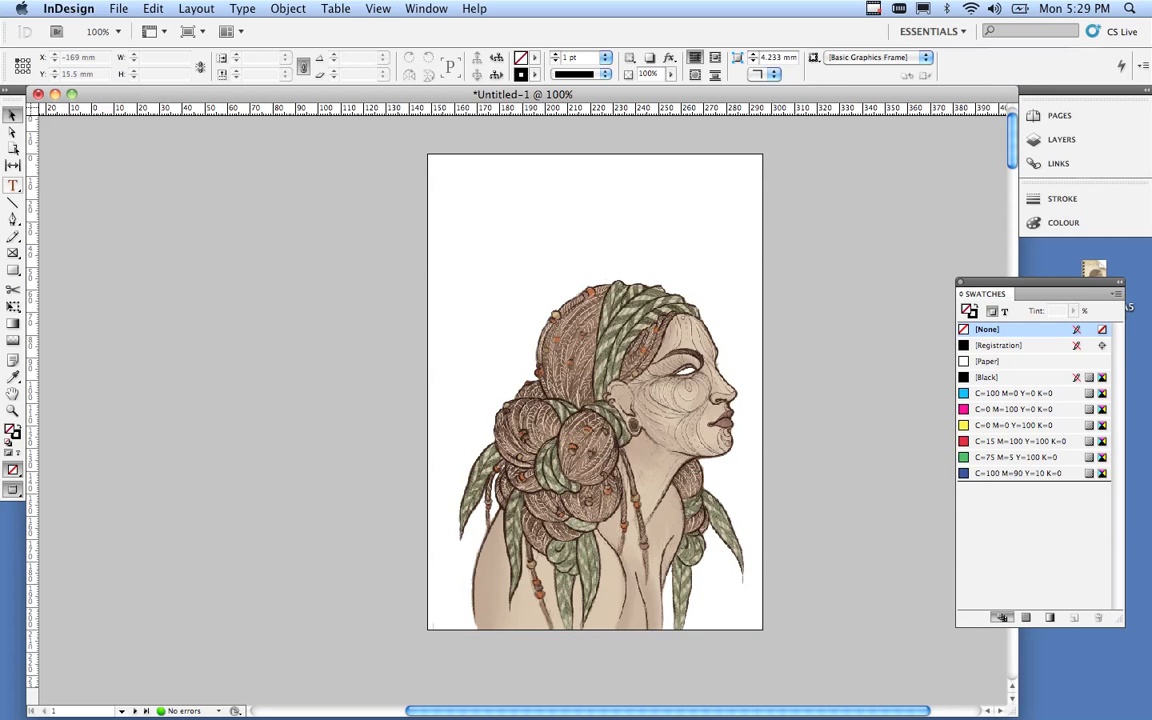
click(13, 186)
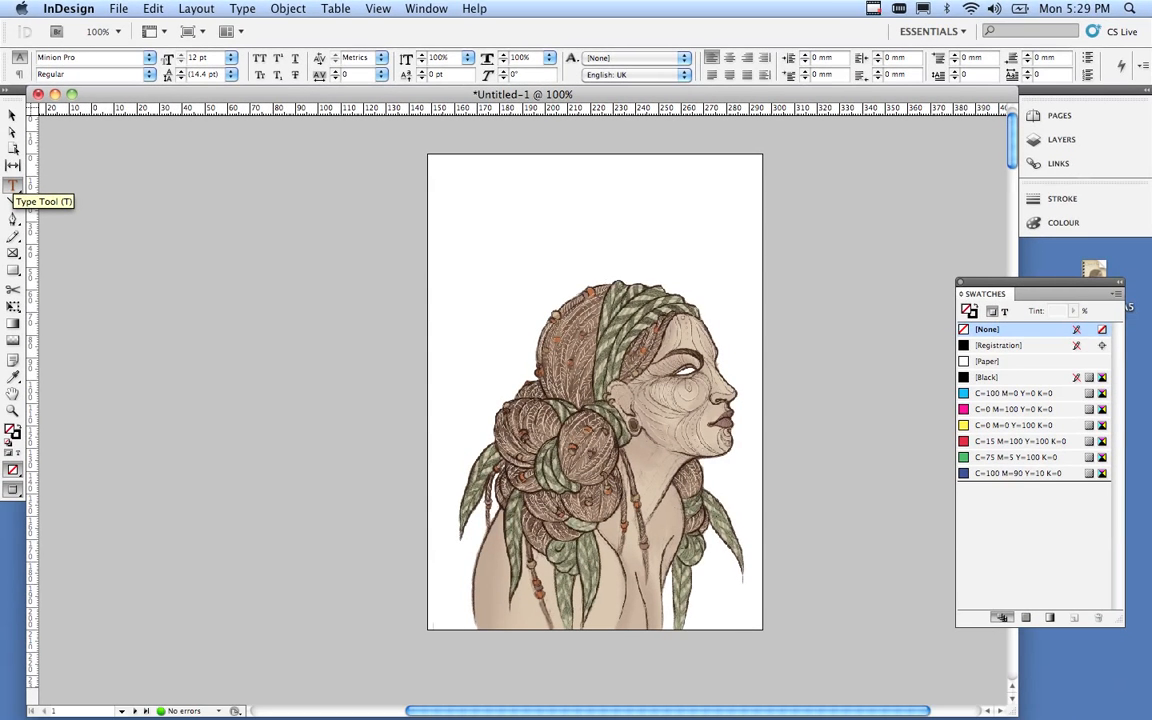
click(12, 185)
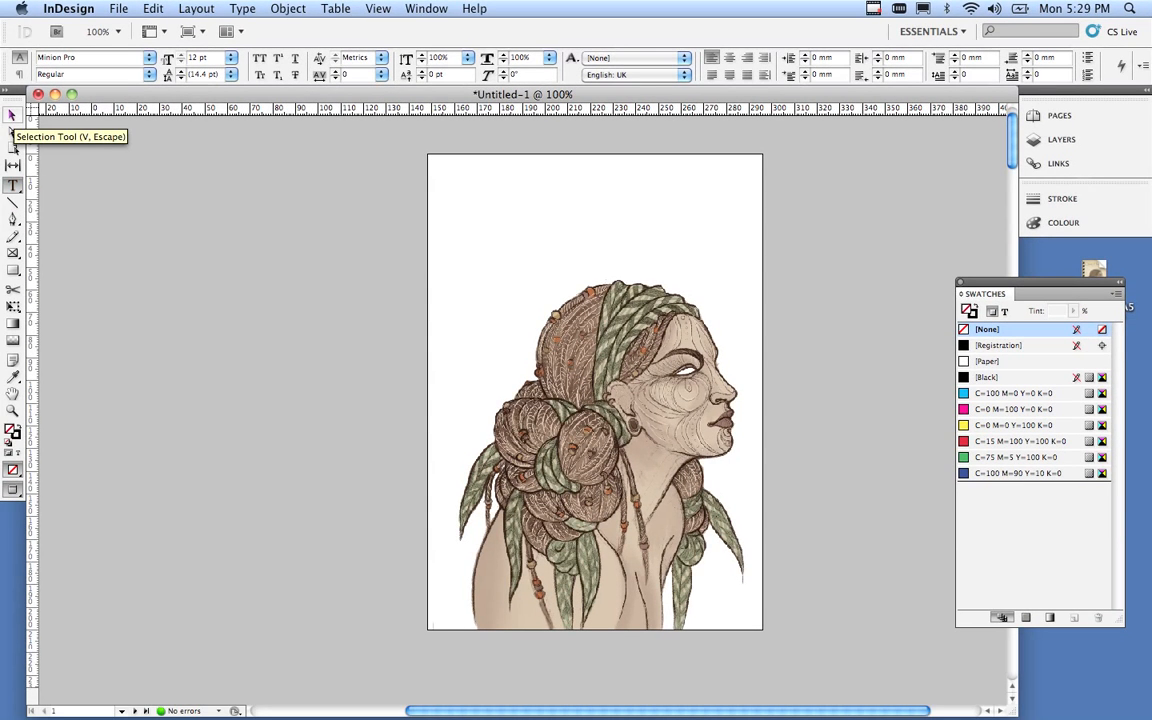
click(12, 116)
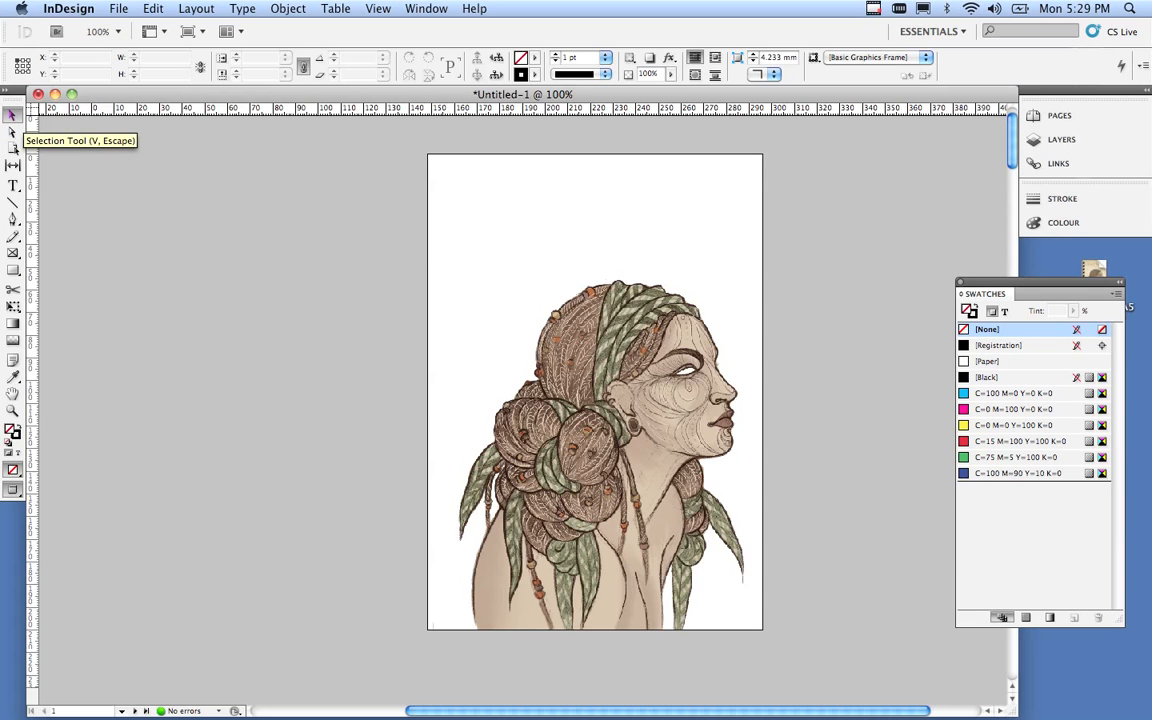
click(13, 186)
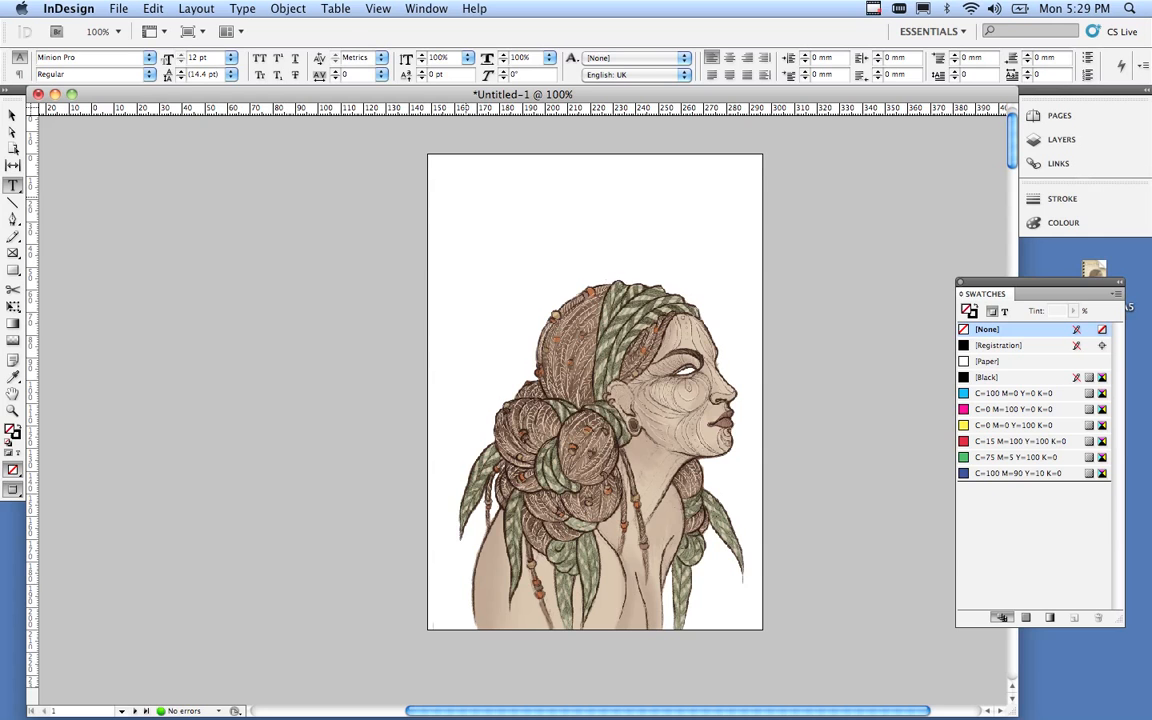
Zoom to 200% and draw a text frame of about 73.6 × 23.6 mm above the portrait.
key(super+equal)
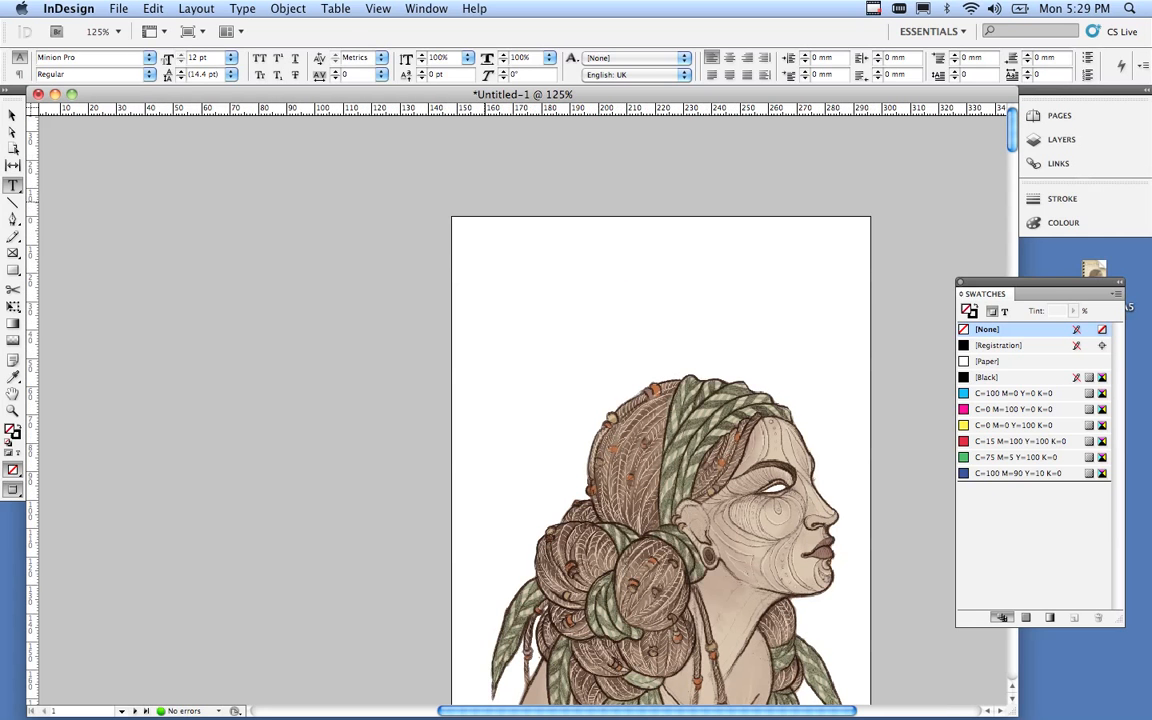
key(super+equal)
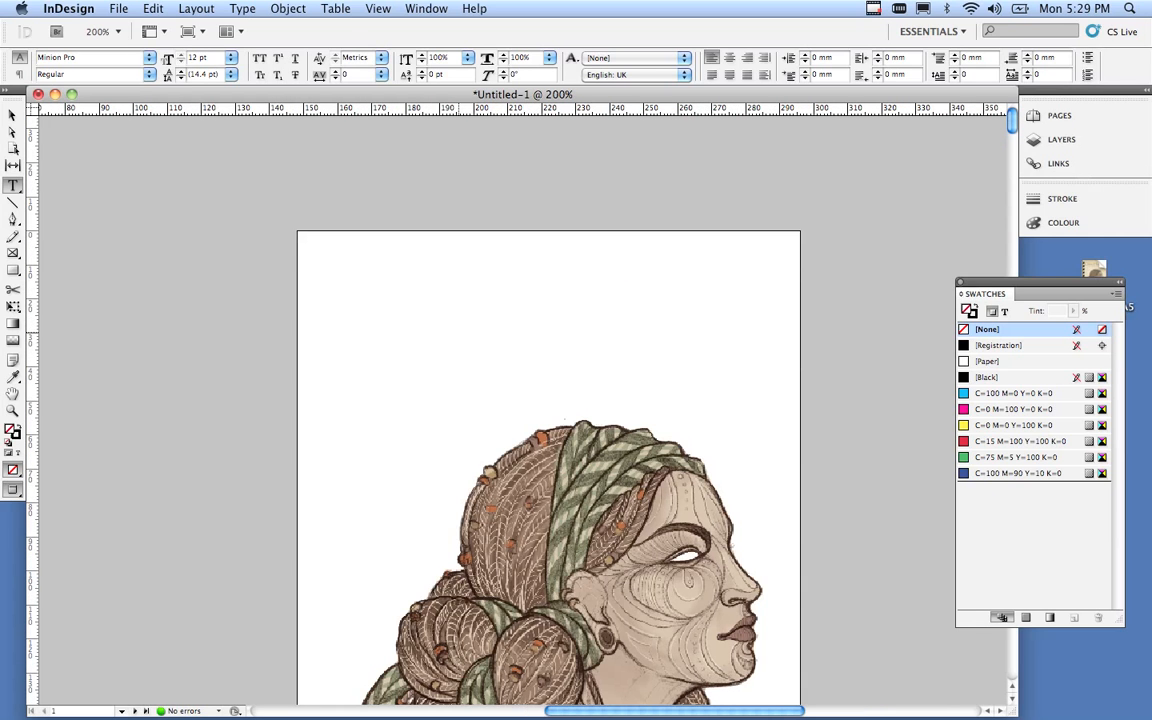
key(super+equal)
scroll(612, 424, down, 2)
scroll(612, 424, right, 3)
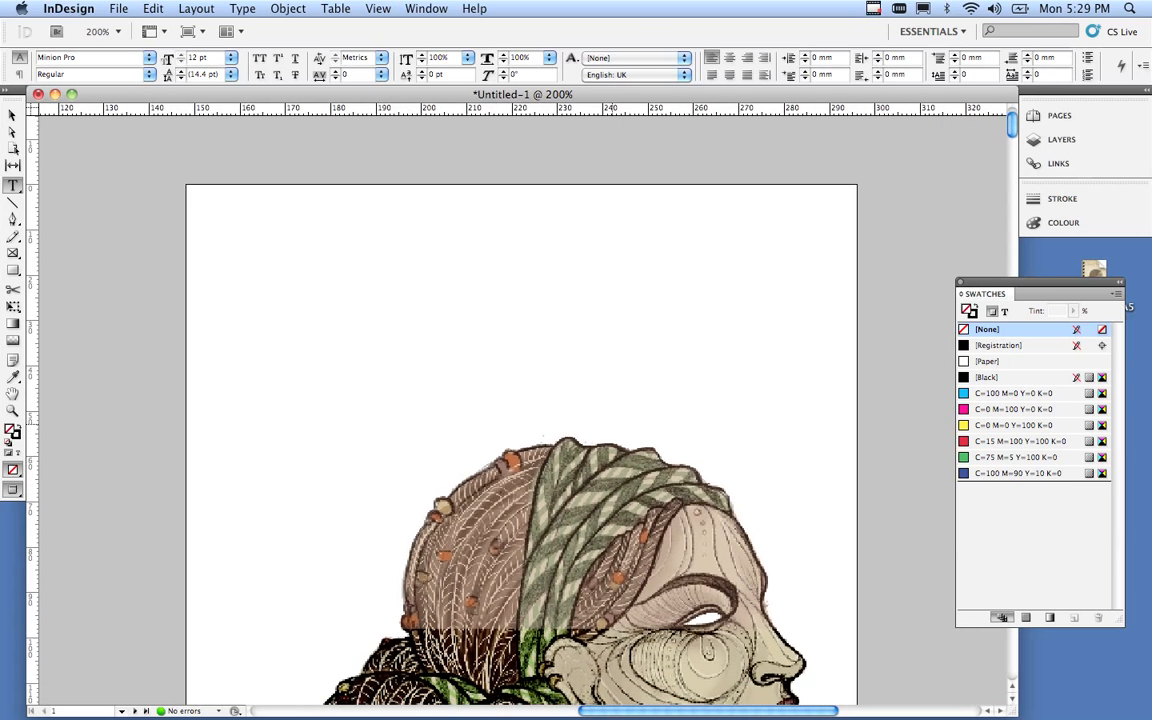
scroll(612, 424, left, 1)
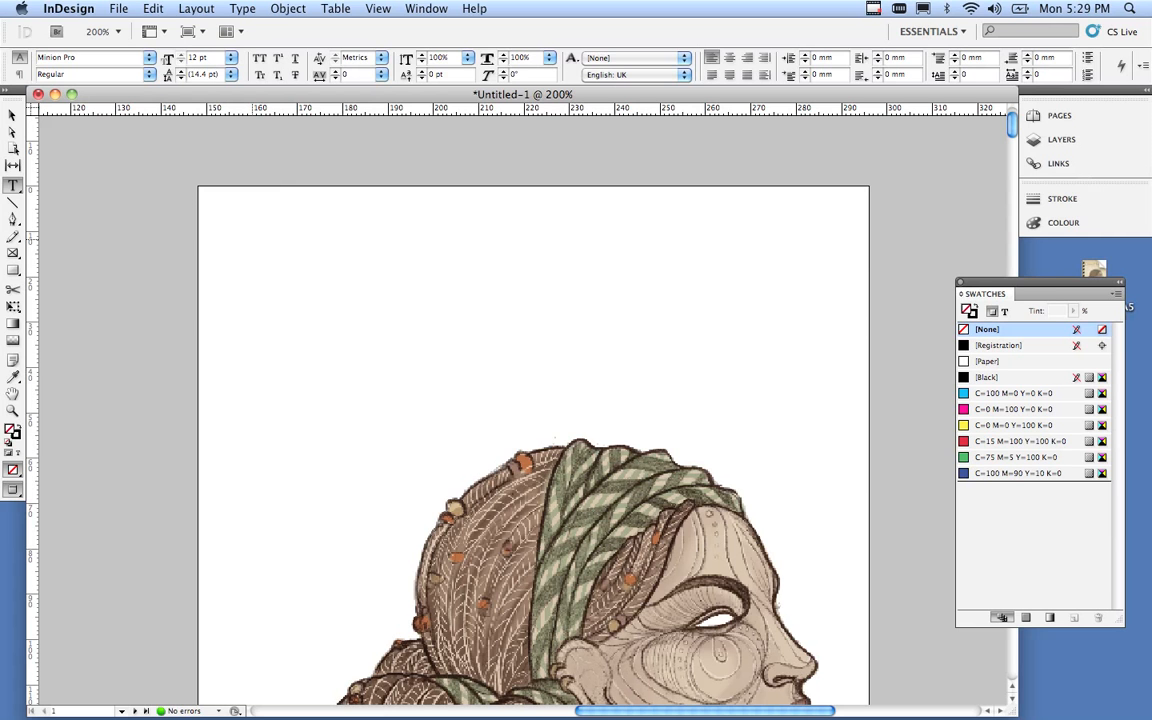
drag(253, 239, 296, 269)
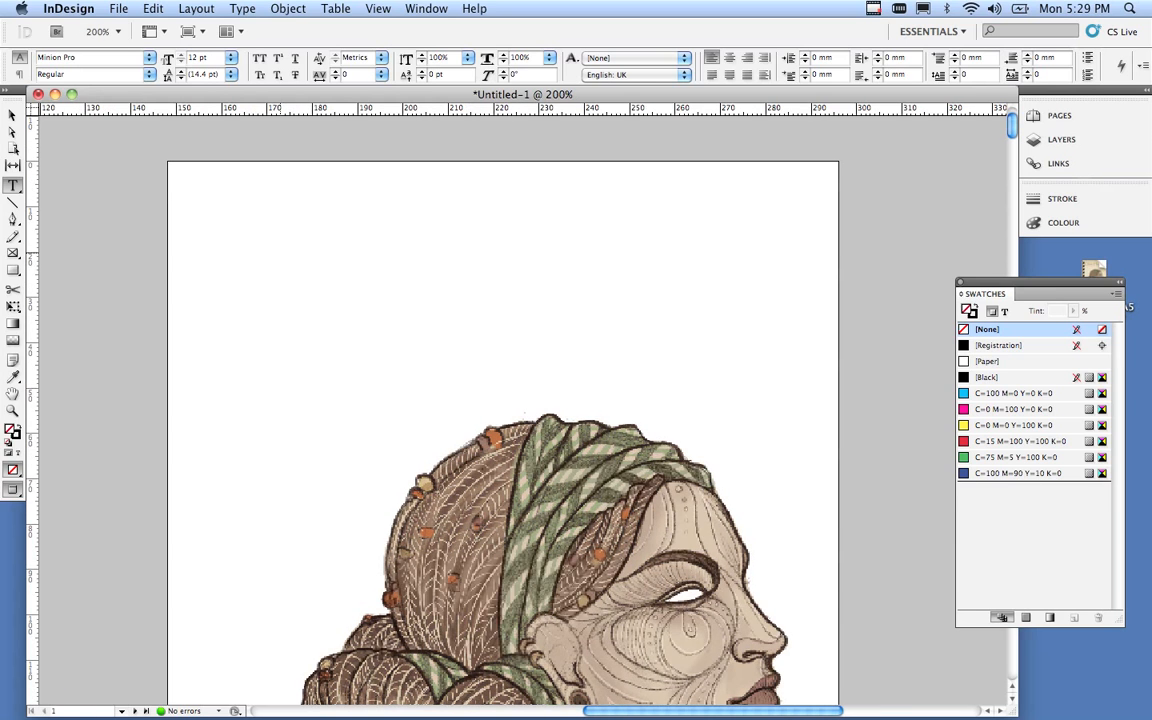
drag(204, 203, 538, 309)
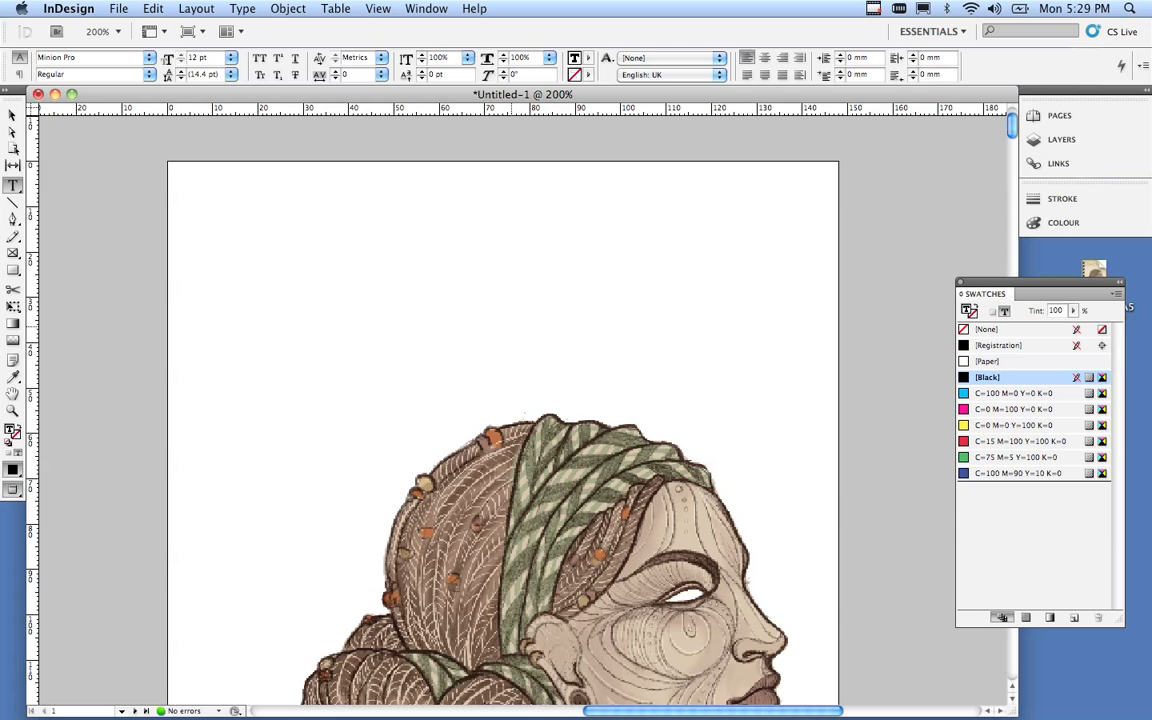
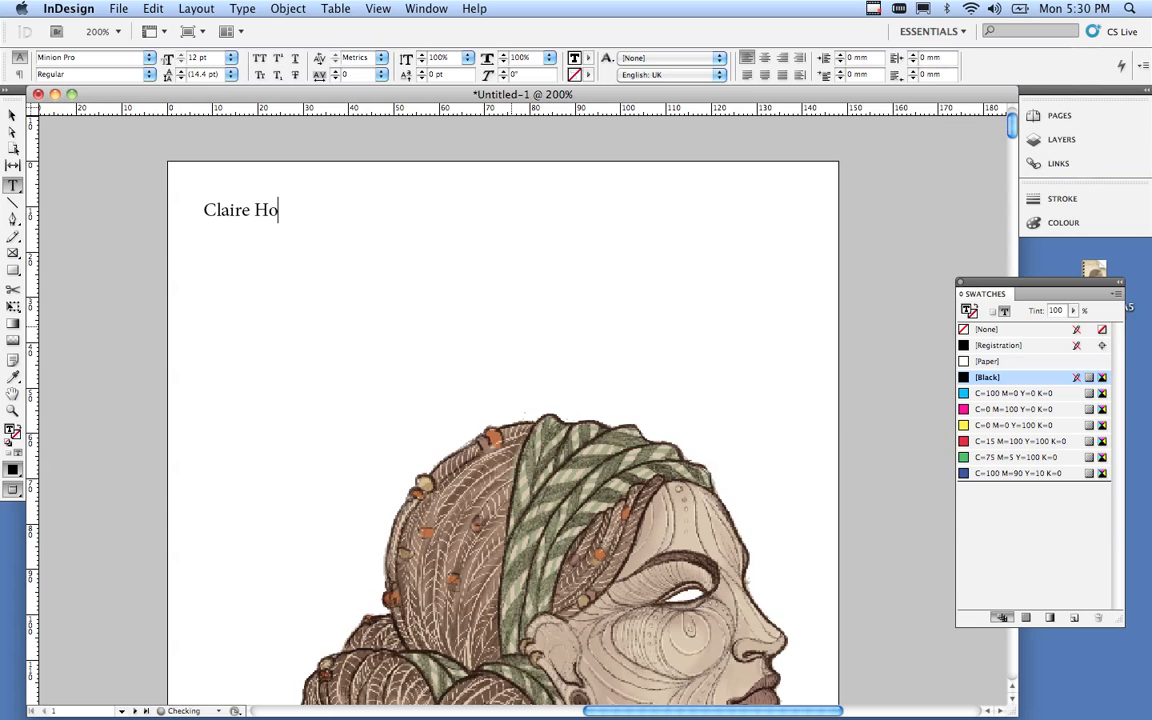
Type the artist's full name in the frame and set it in Papyrus Regular 36 pt.
drag(307, 212, 181, 214)
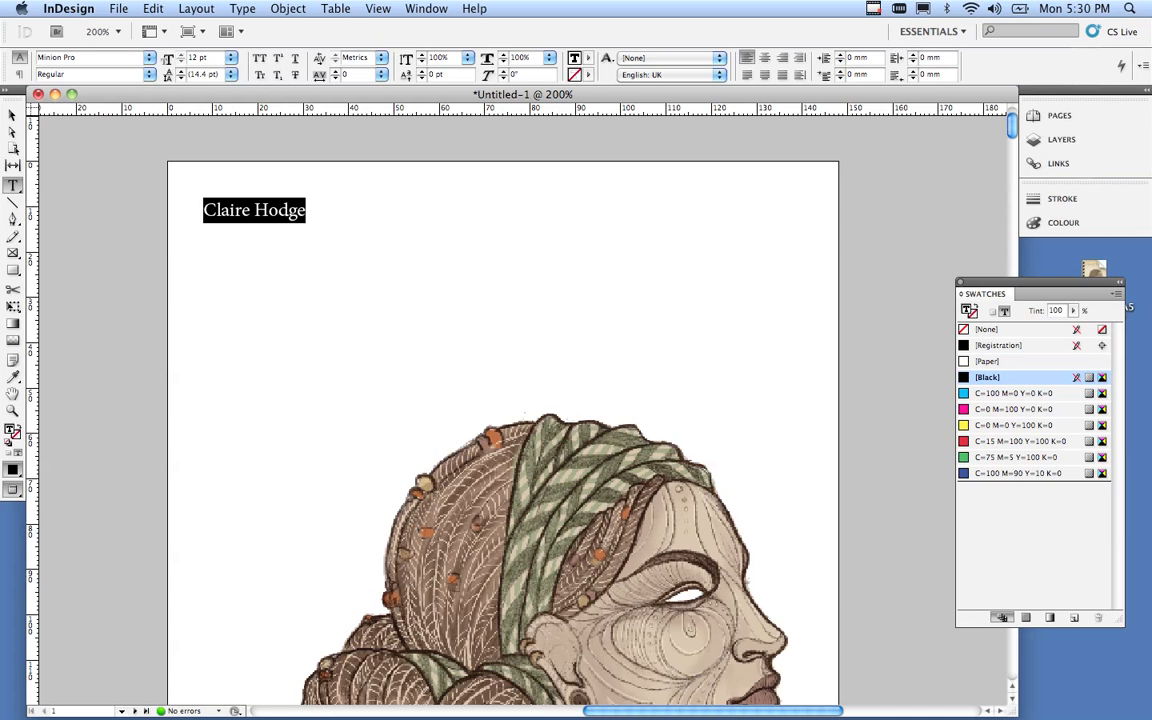
click(149, 58)
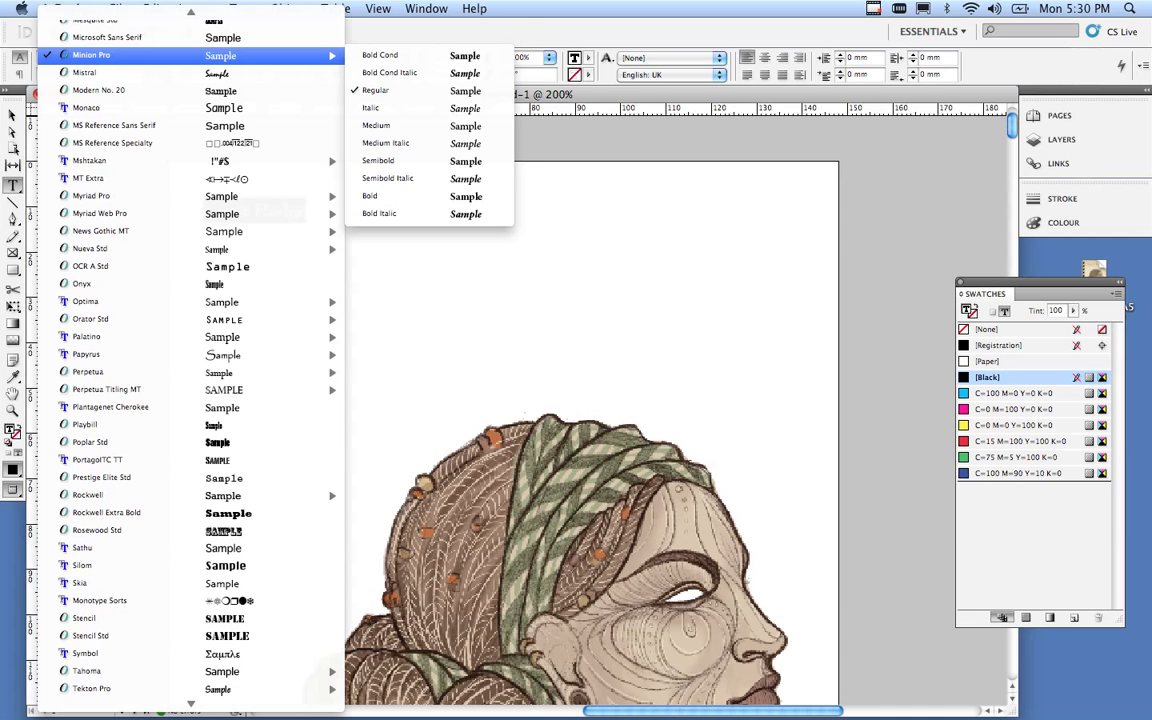
mouse_move(150, 354)
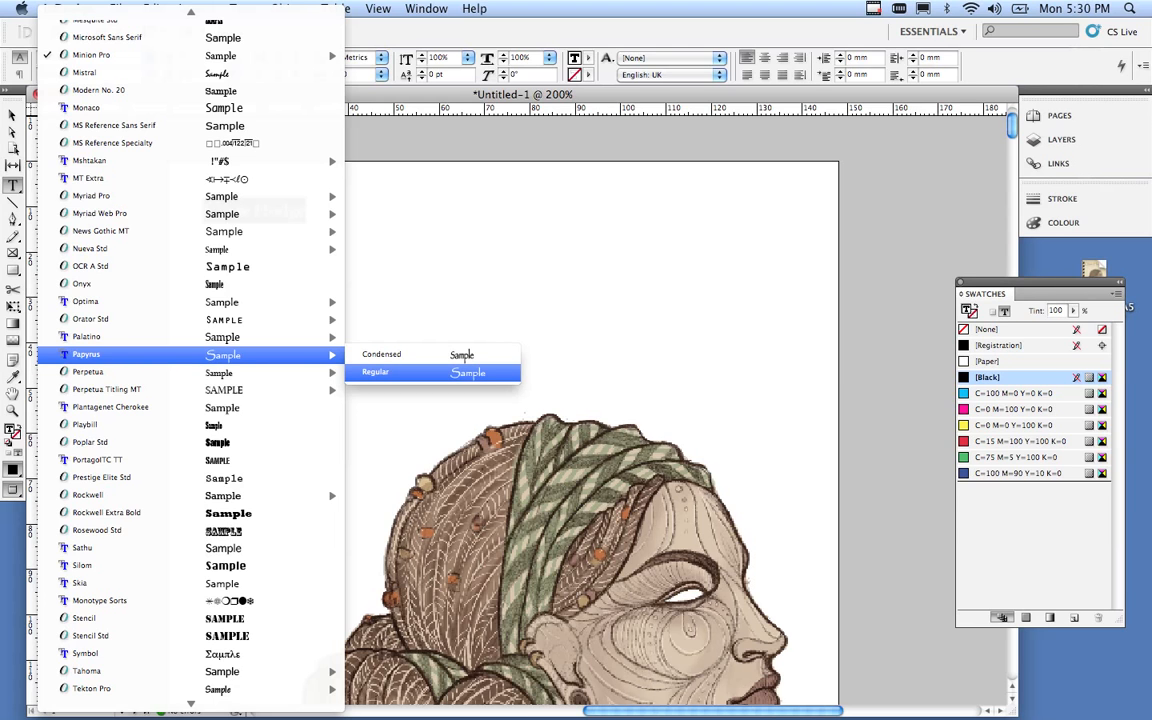
click(400, 372)
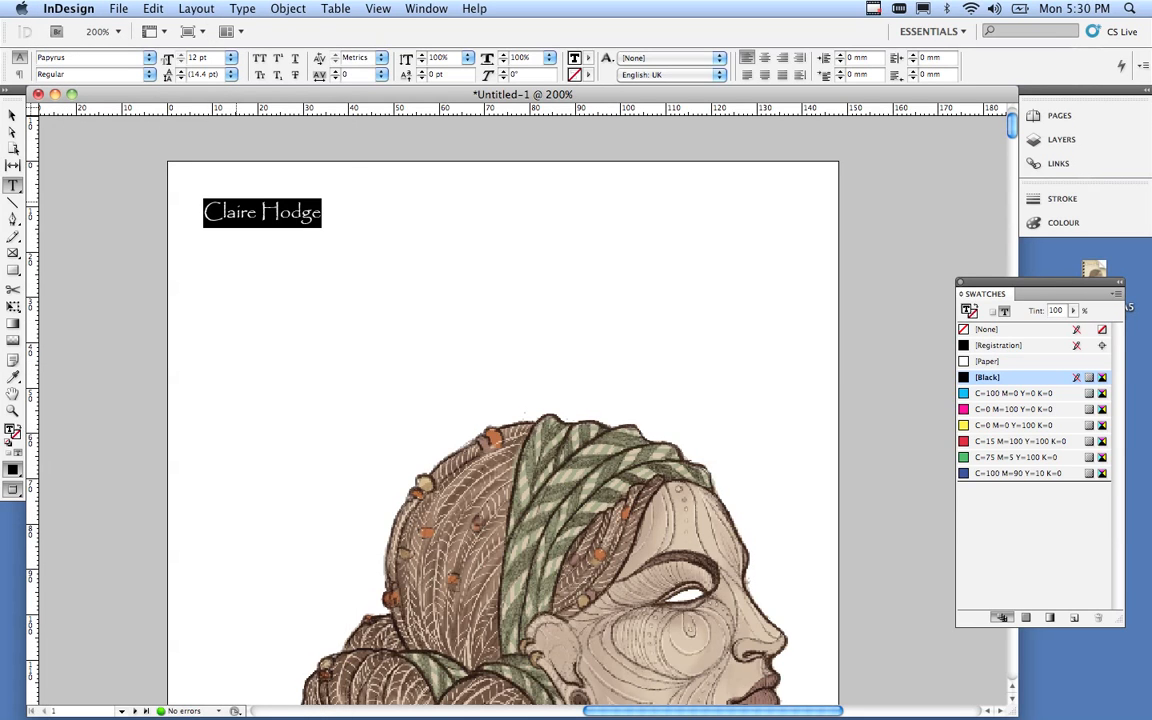
click(231, 58)
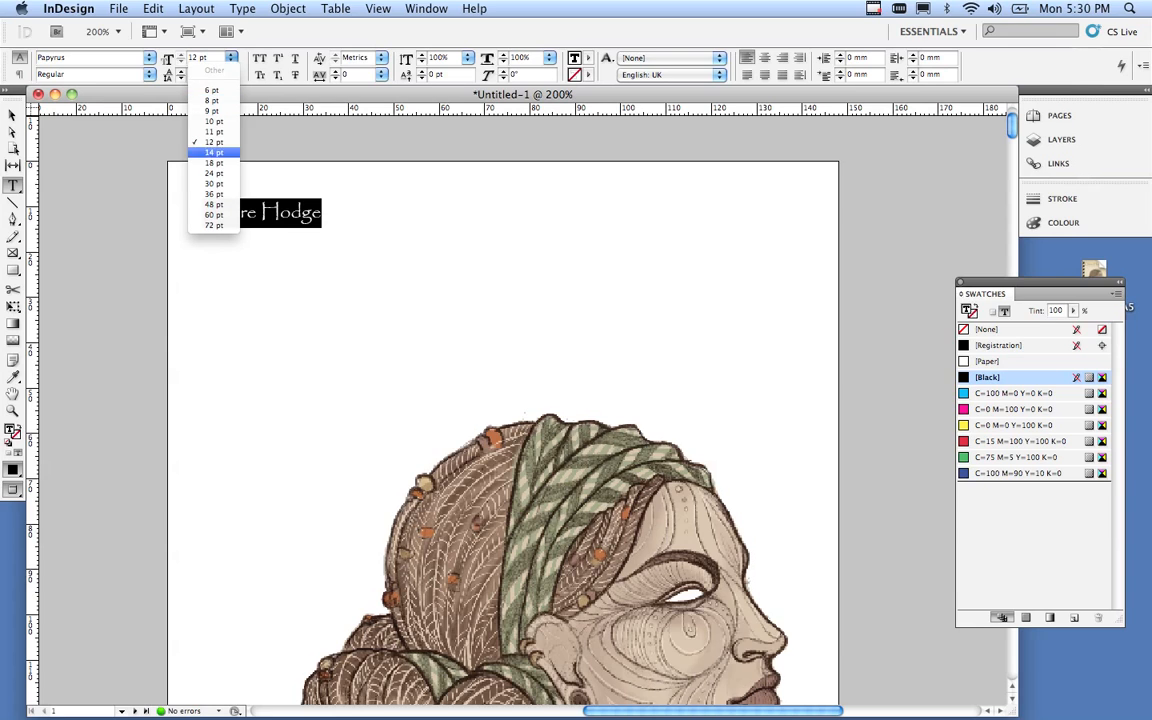
click(214, 194)
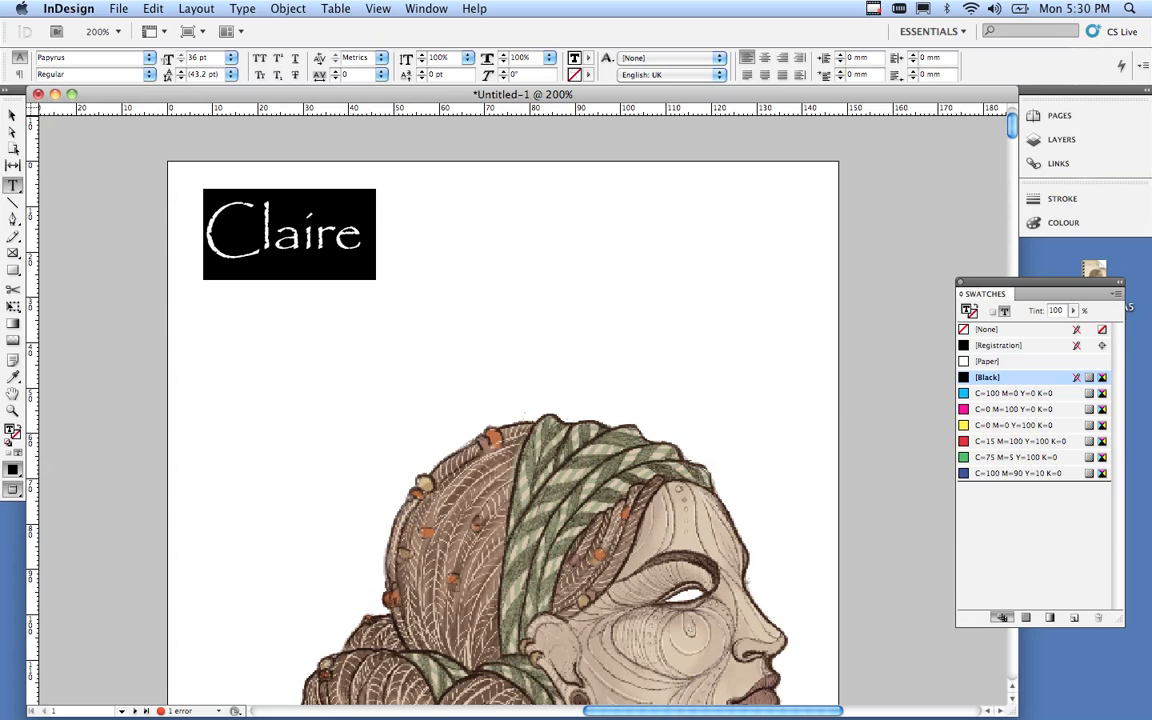
click(333, 238)
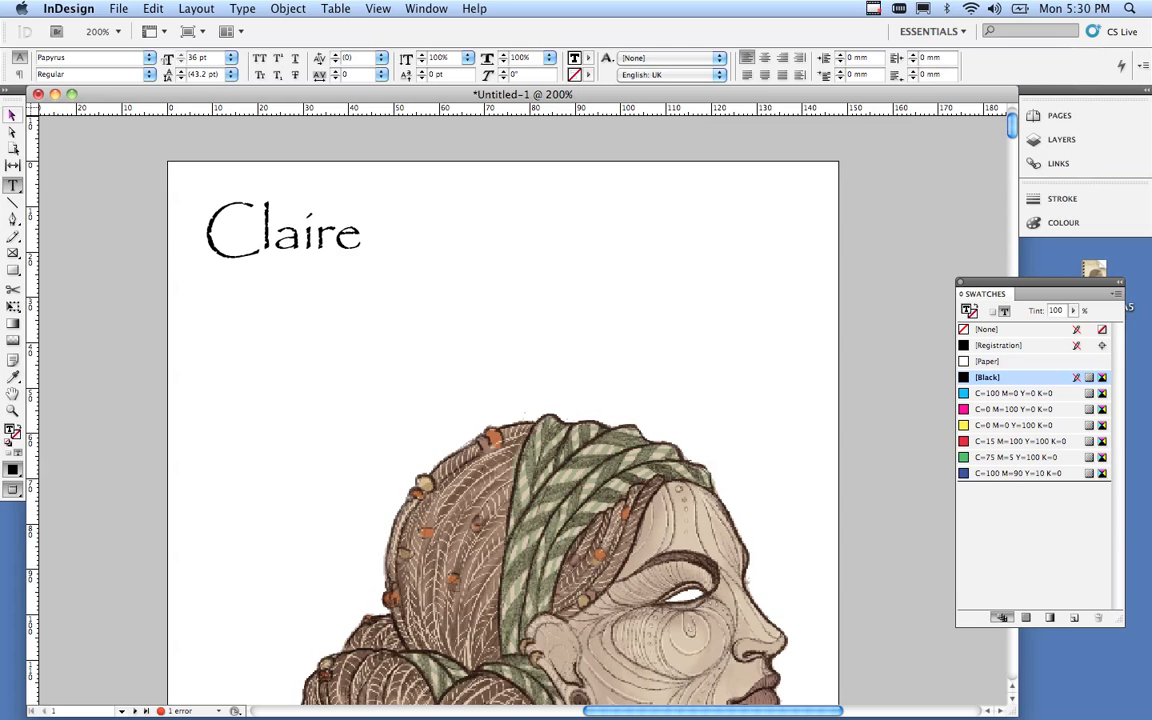
Widen and scale the name frame to 134.865 × 29.97 mm so the name fits on one line. Then move it lower on the page.
key(Escape)
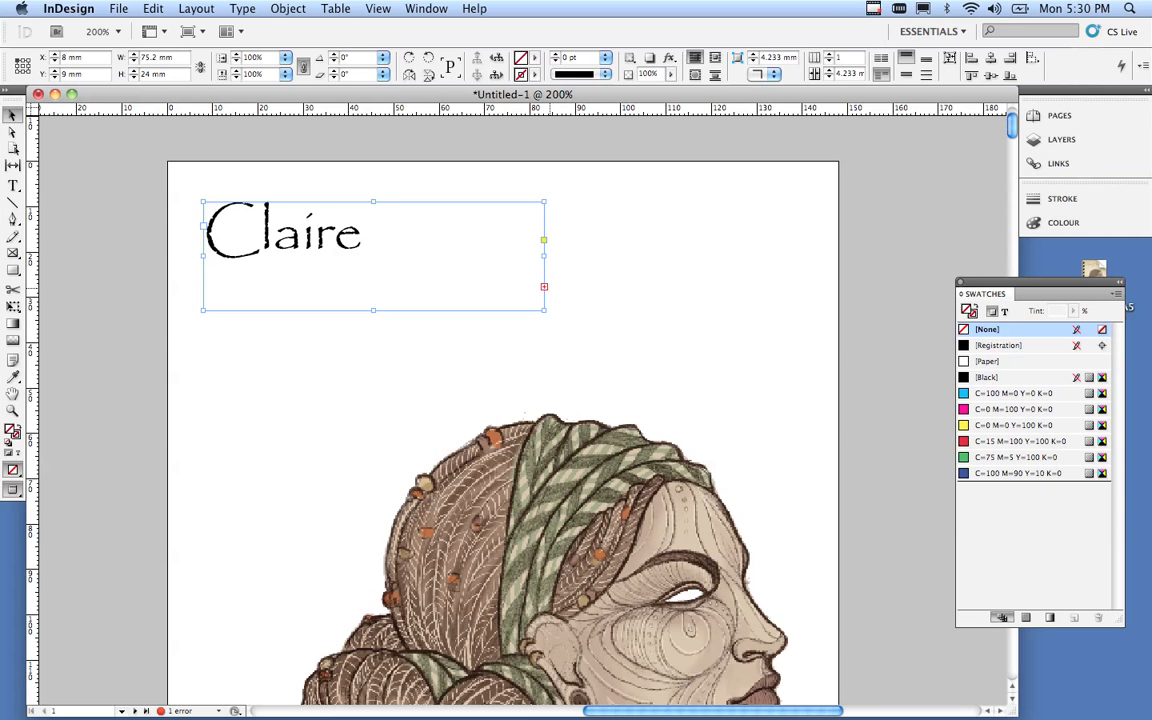
scroll(590, 400, up, 3)
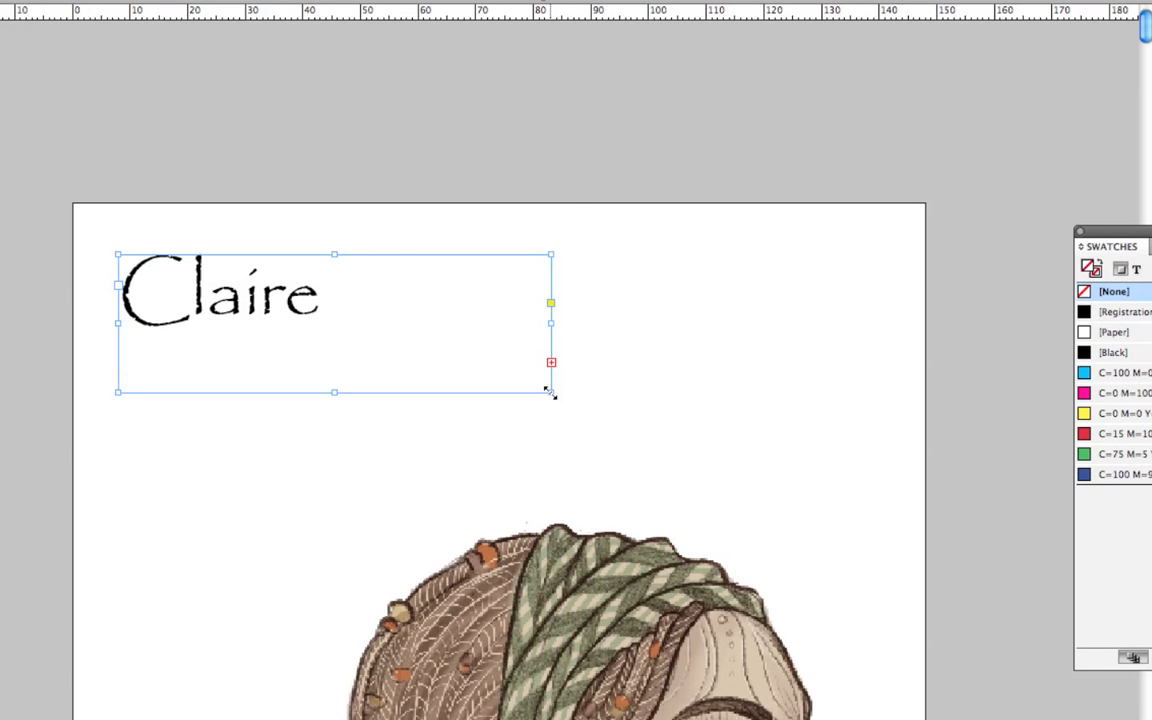
drag(549, 392, 247, 427)
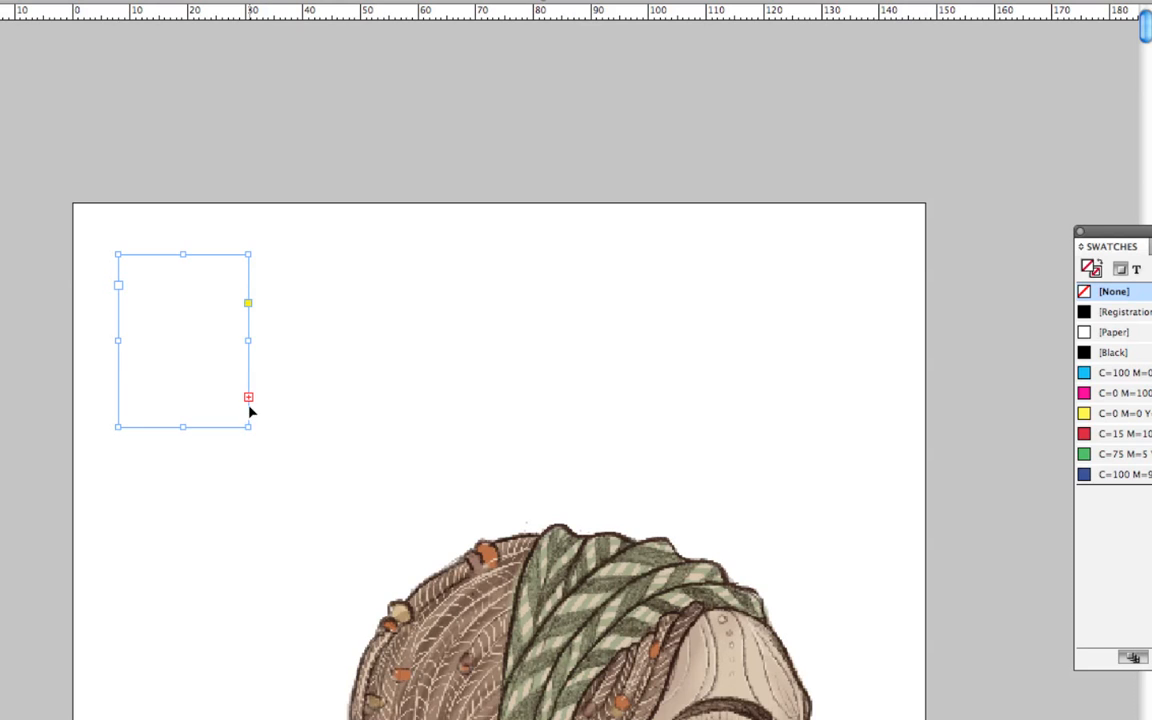
drag(247, 427, 584, 362)
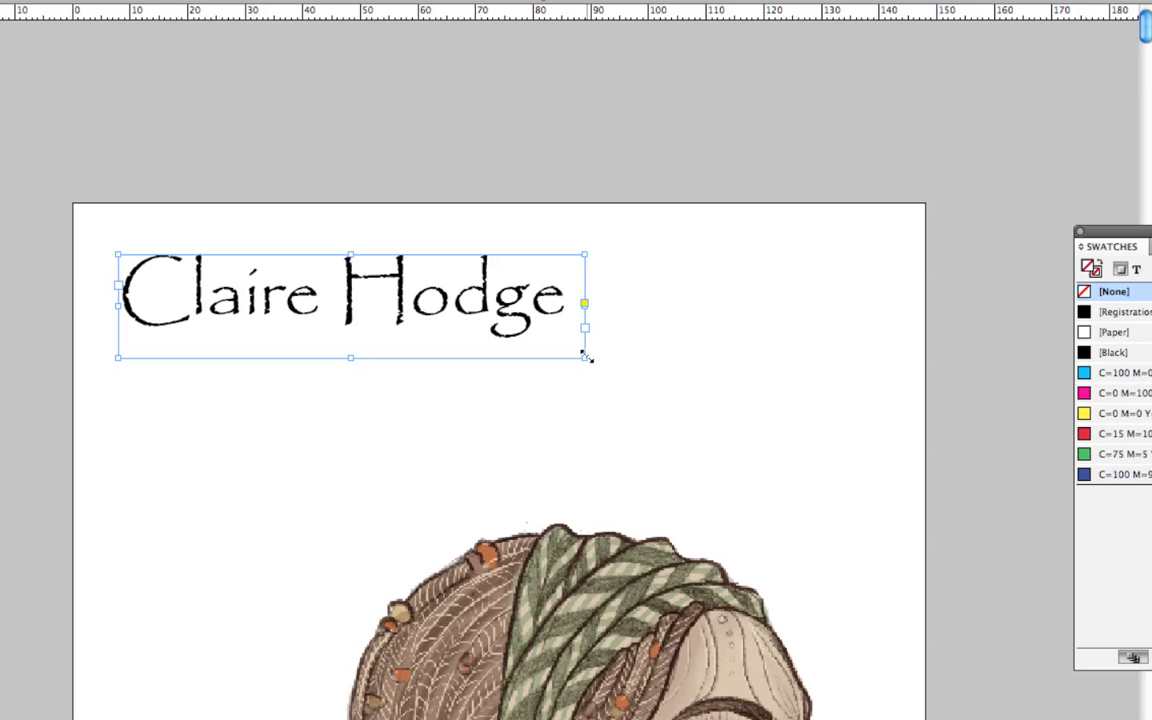
drag(588, 358, 733, 431)
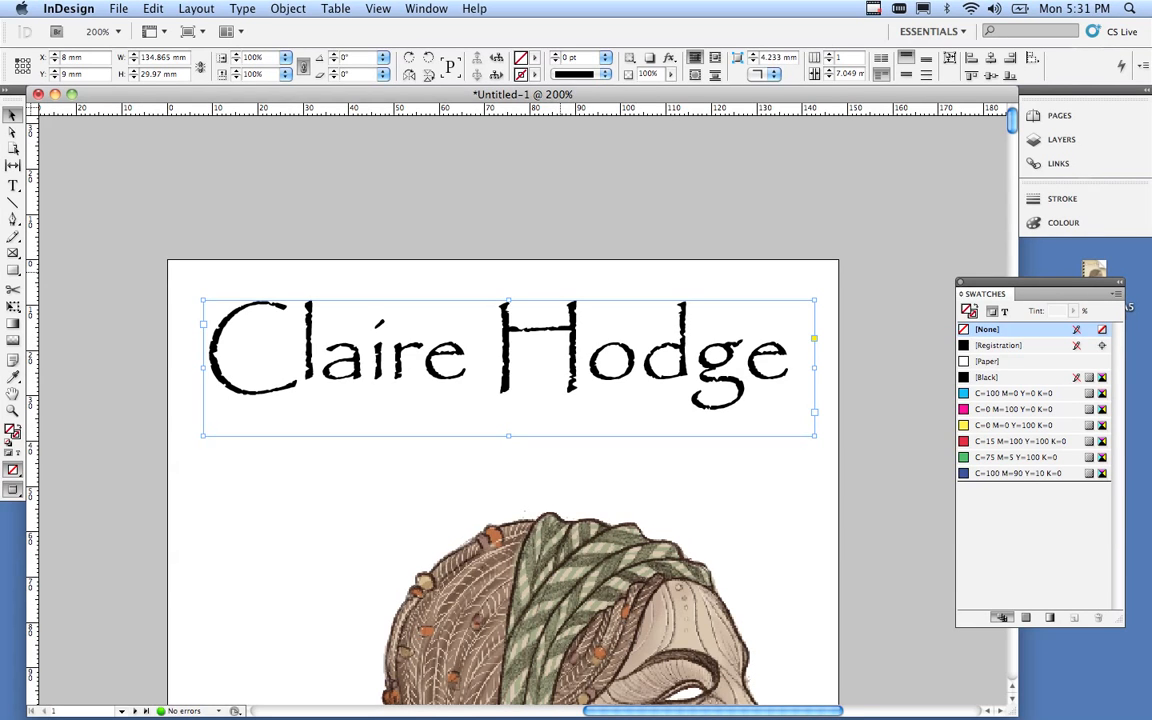
click(560, 272)
drag(586, 327, 588, 364)
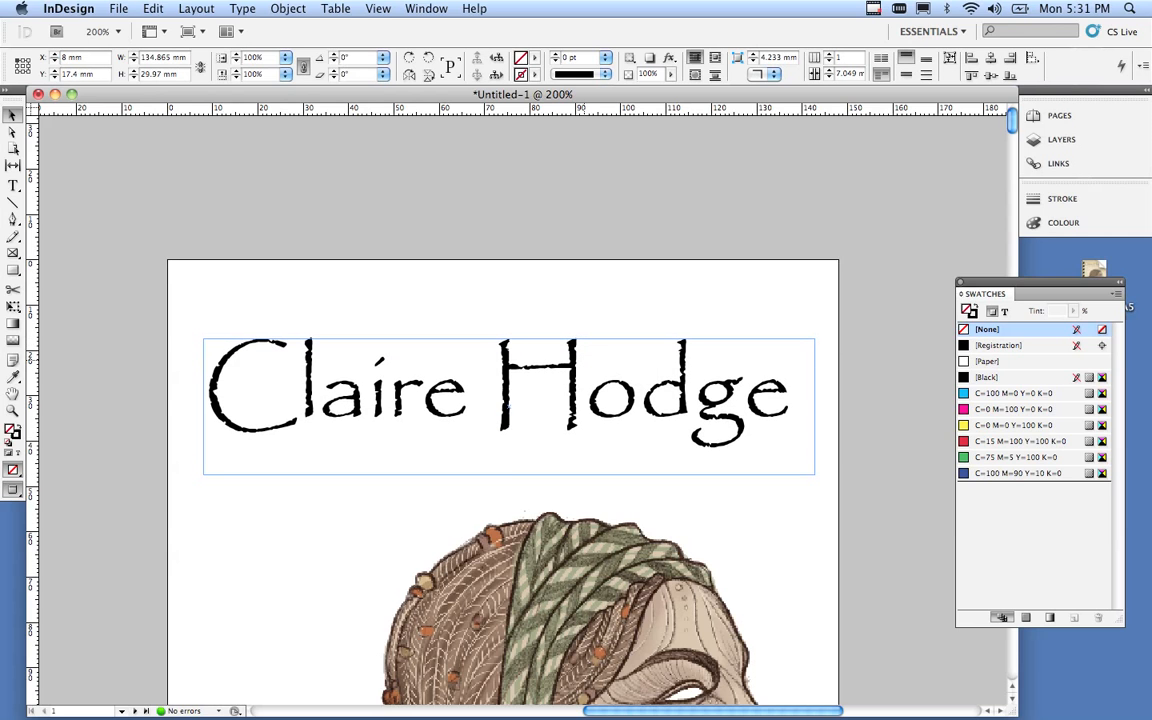
Draw a 51 × 13 mm rectangle frame above the name and a 67.2 × 8.8 mm text frame below it.
click(406, 298)
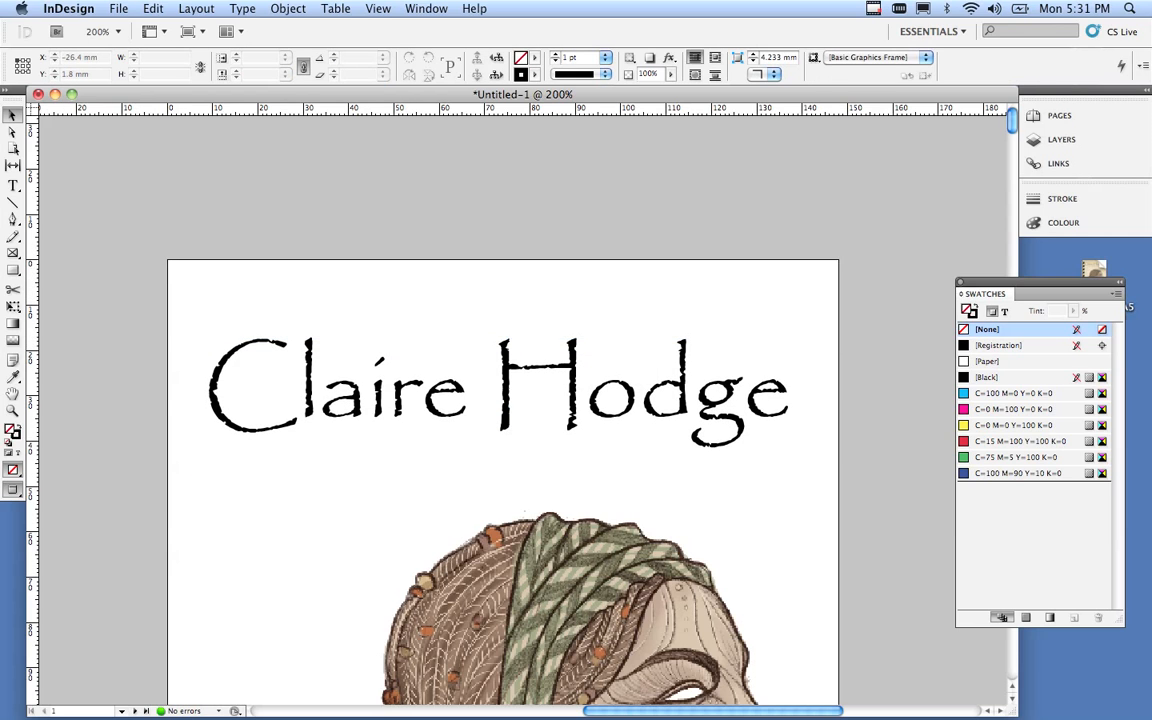
click(13, 270)
click(13, 270)
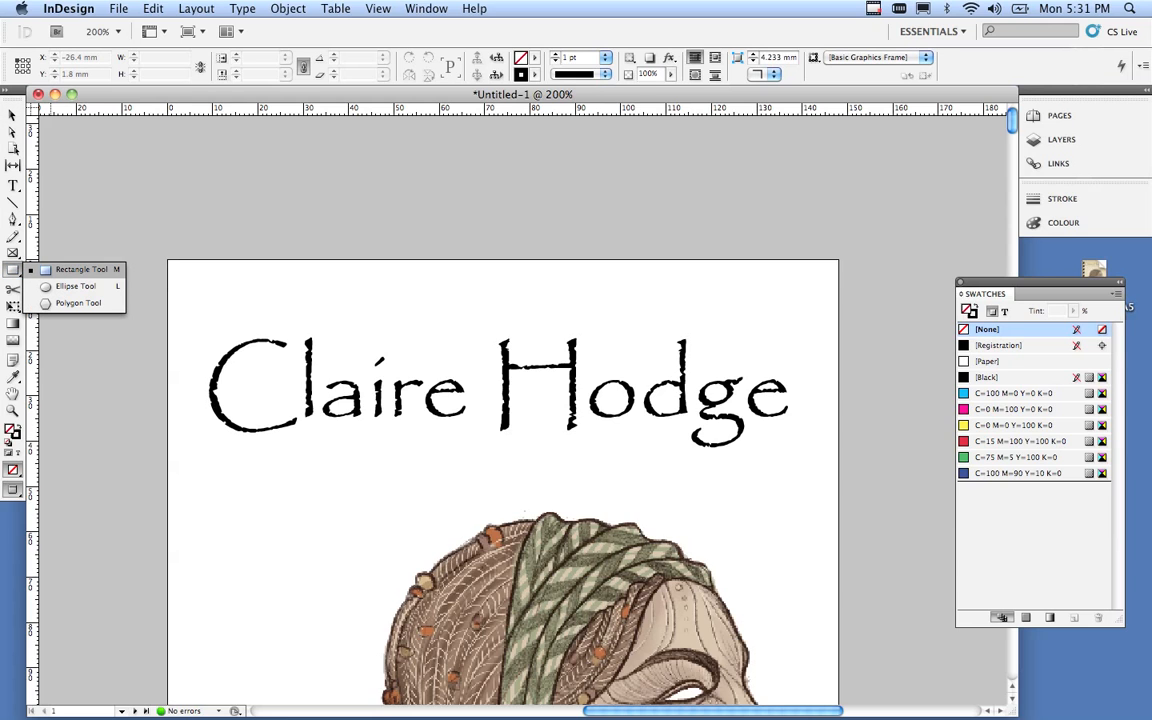
click(49, 269)
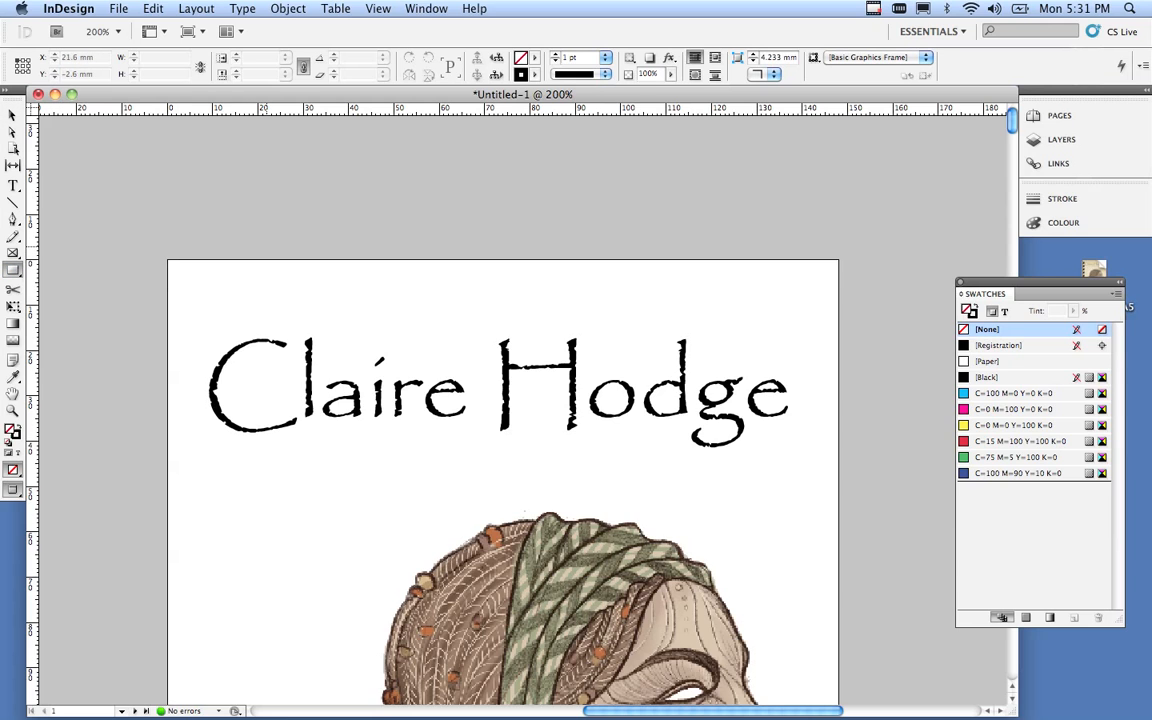
drag(314, 243, 546, 304)
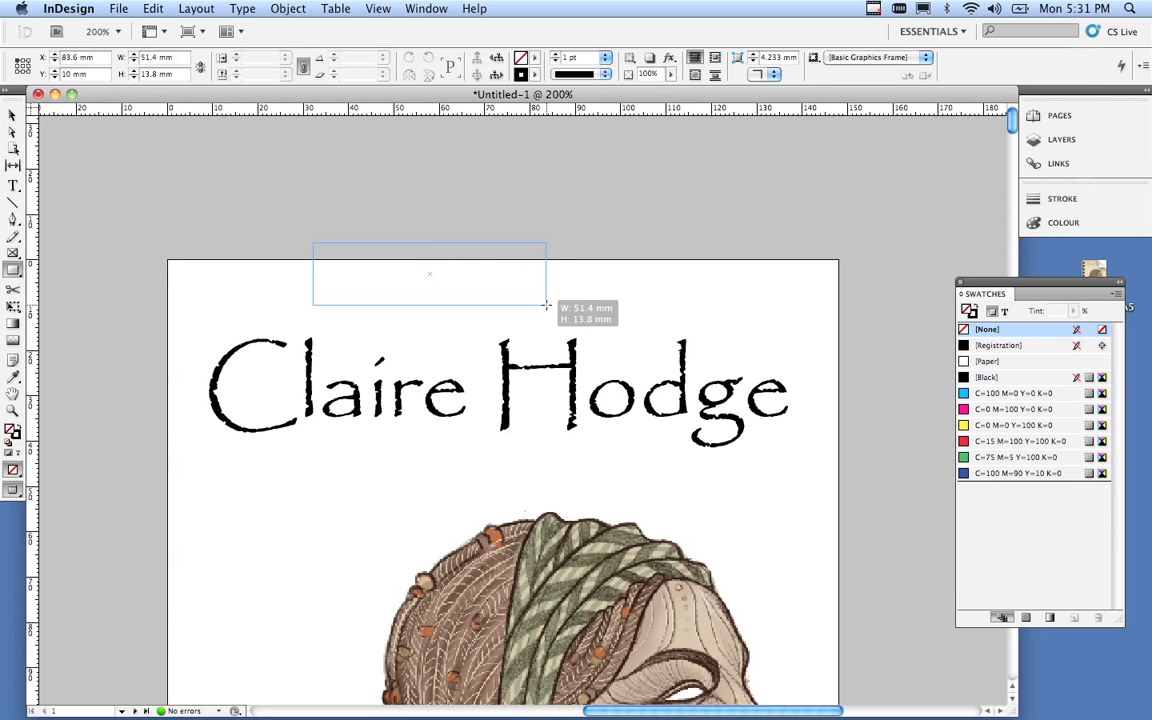
drag(546, 304, 545, 298)
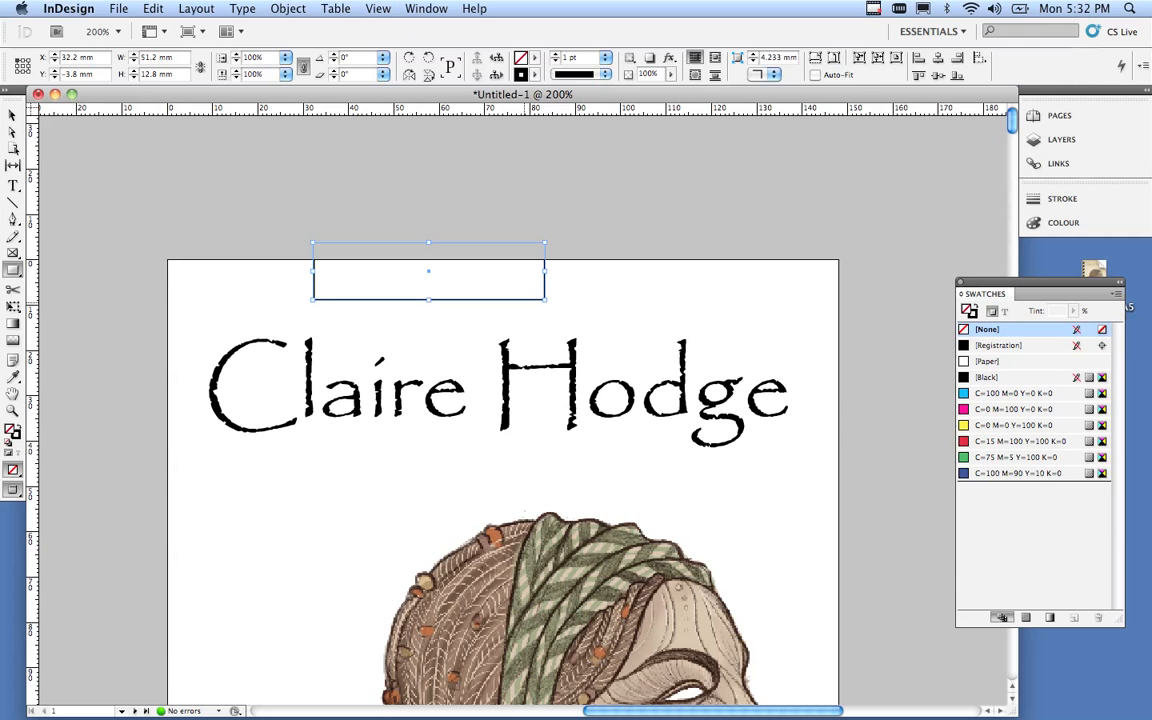
click(13, 186)
drag(190, 486, 495, 527)
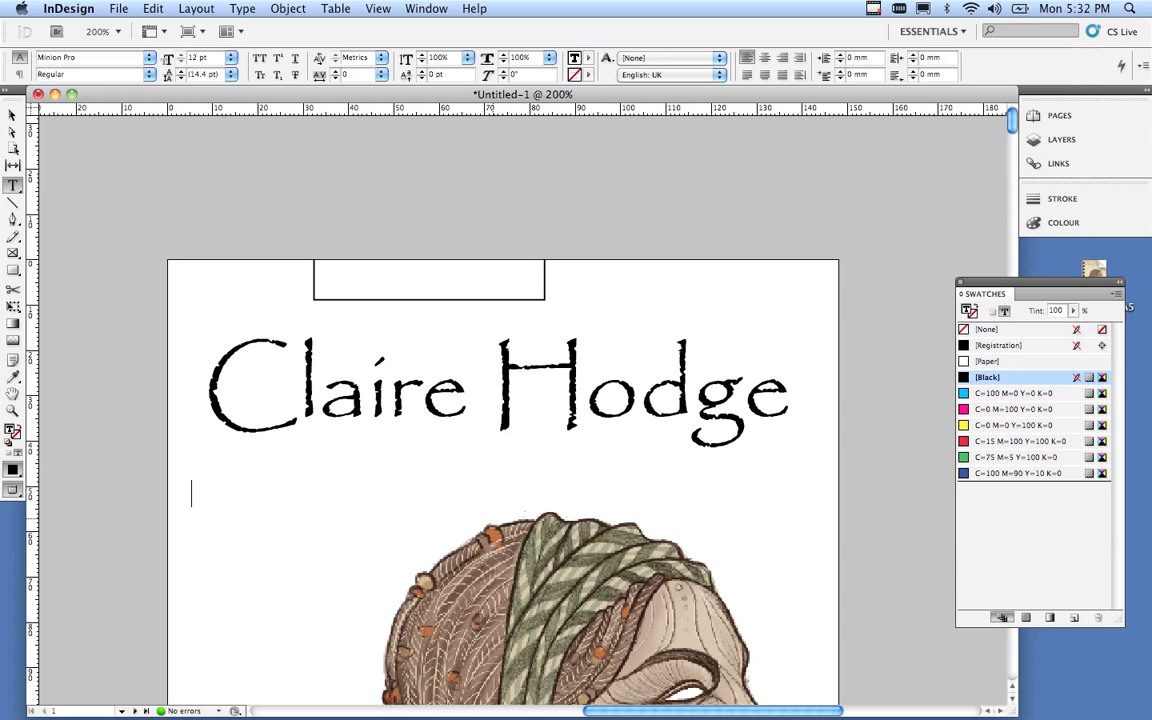
Type PORTFOLIO in the new text frame and select the whole word.
text(PORTF)
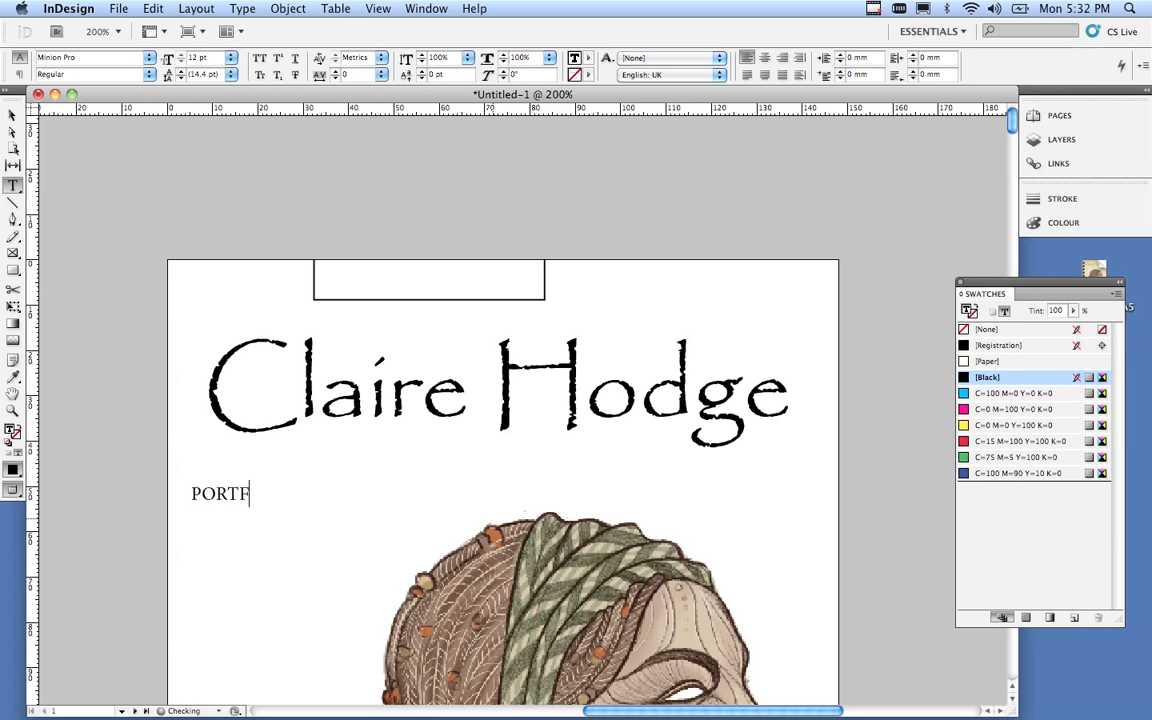
text(OLIO)
key(super+a)
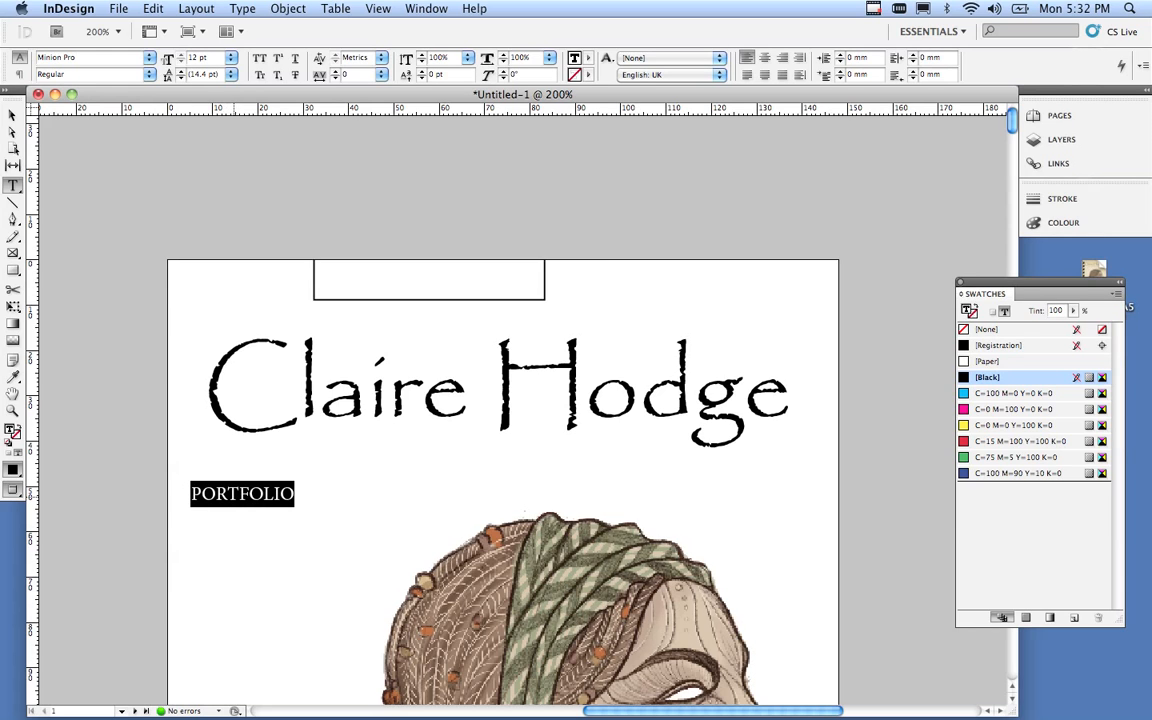
click(239, 494)
double_click(239, 495)
click(284, 497)
drag(293, 497, 191, 497)
Set PORTFOLIO in Helvetica Bold.
click(149, 58)
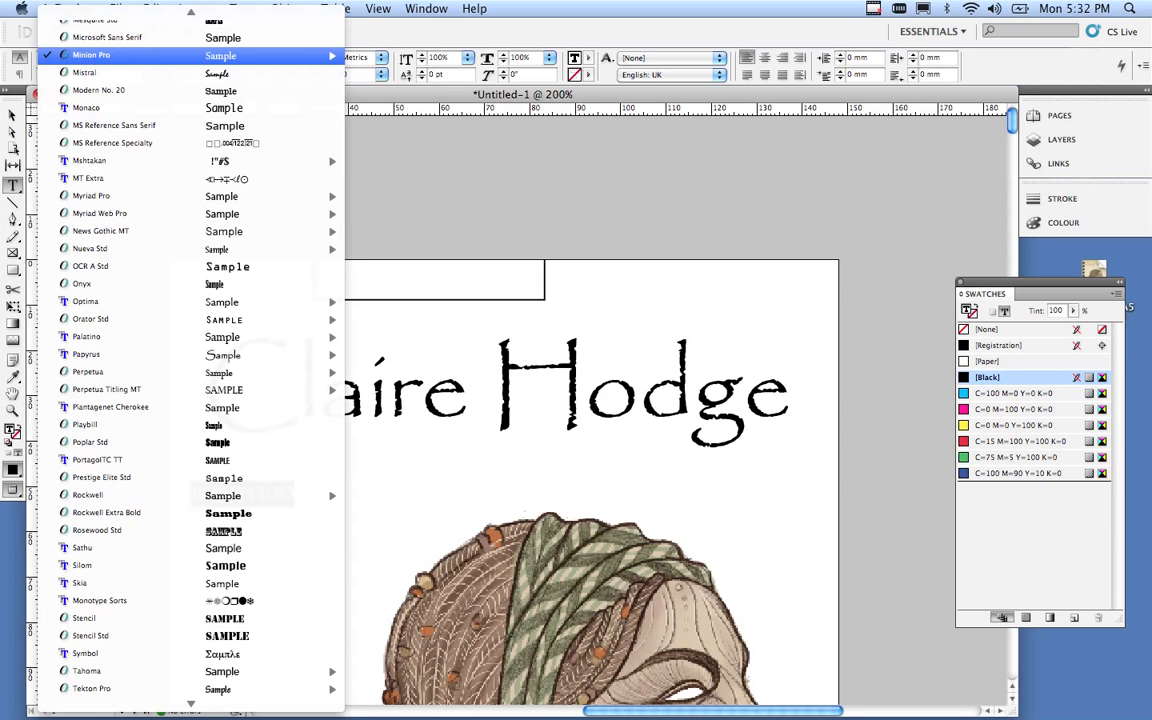
scroll(190, 55, up, 15)
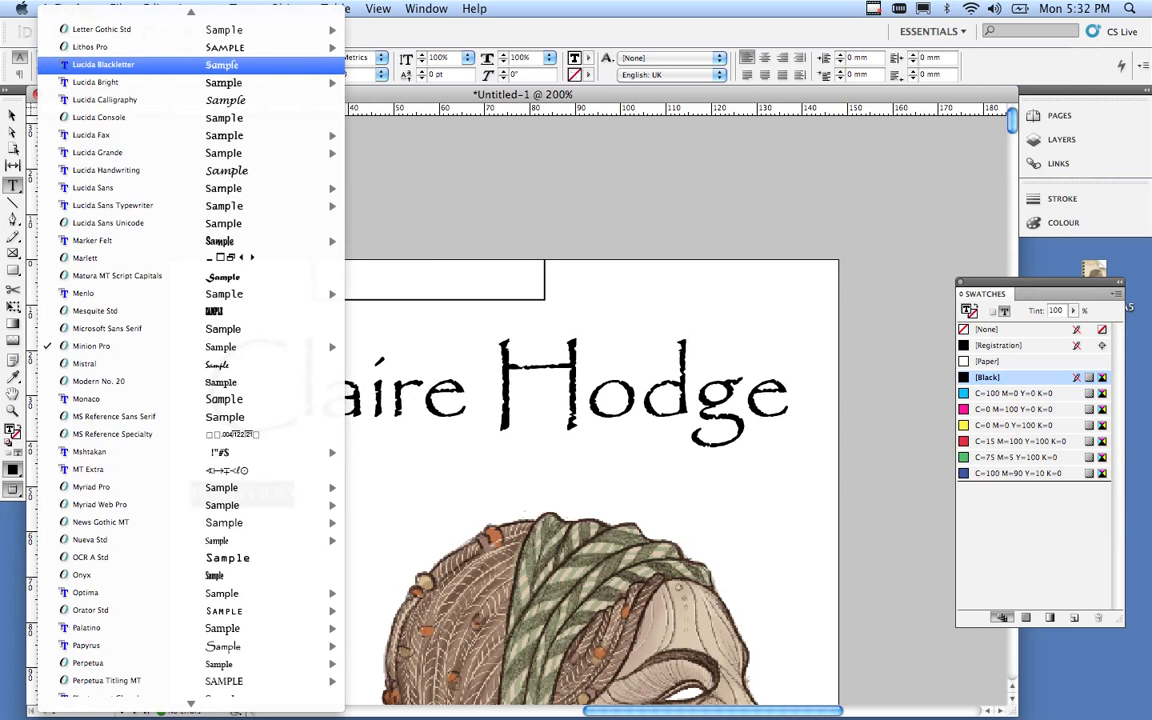
scroll(190, 58, up, 10)
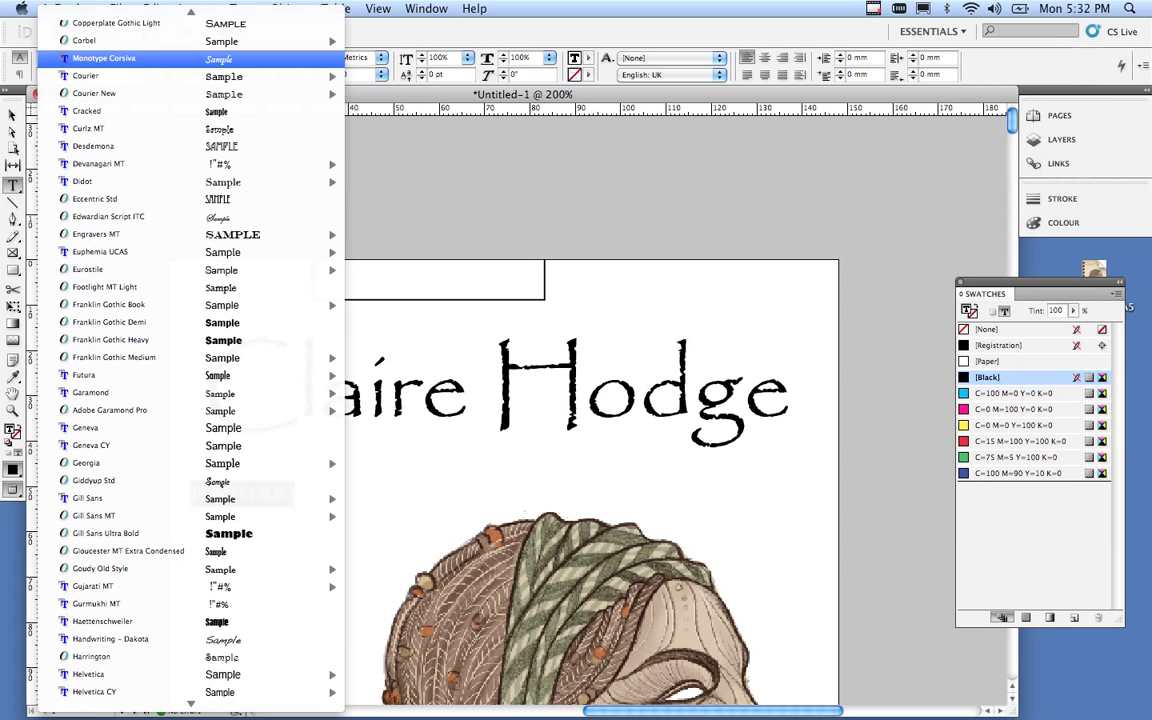
scroll(190, 60, up, 8)
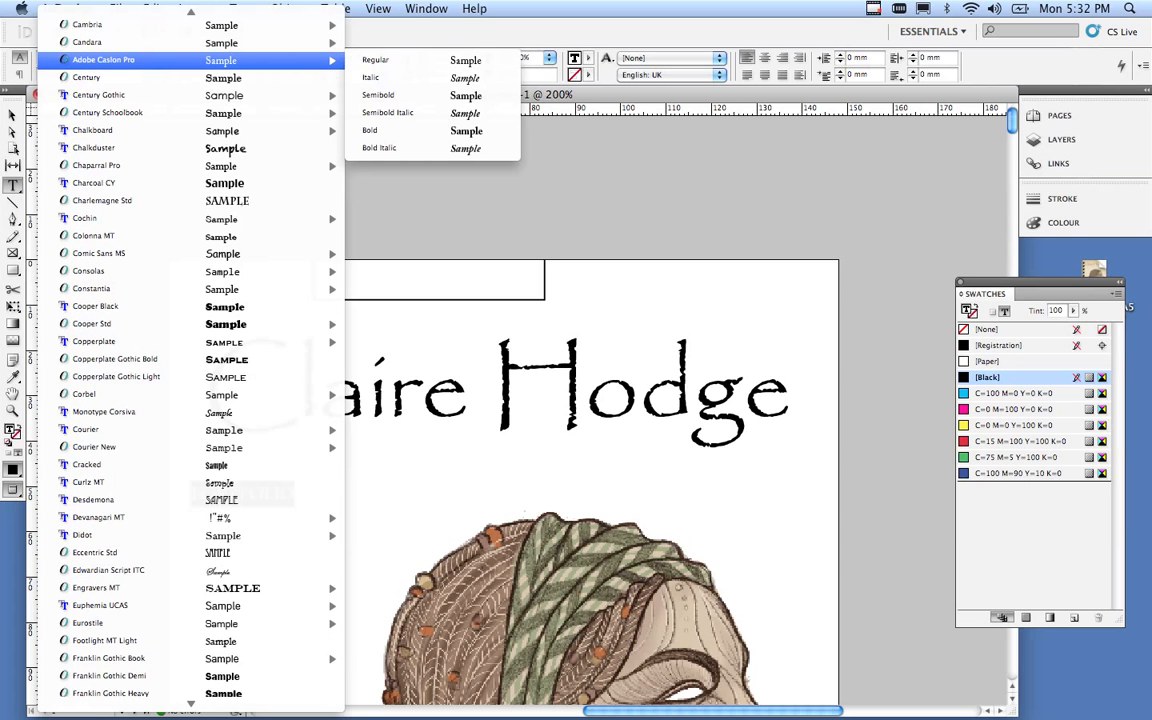
scroll(190, 75, down, 15)
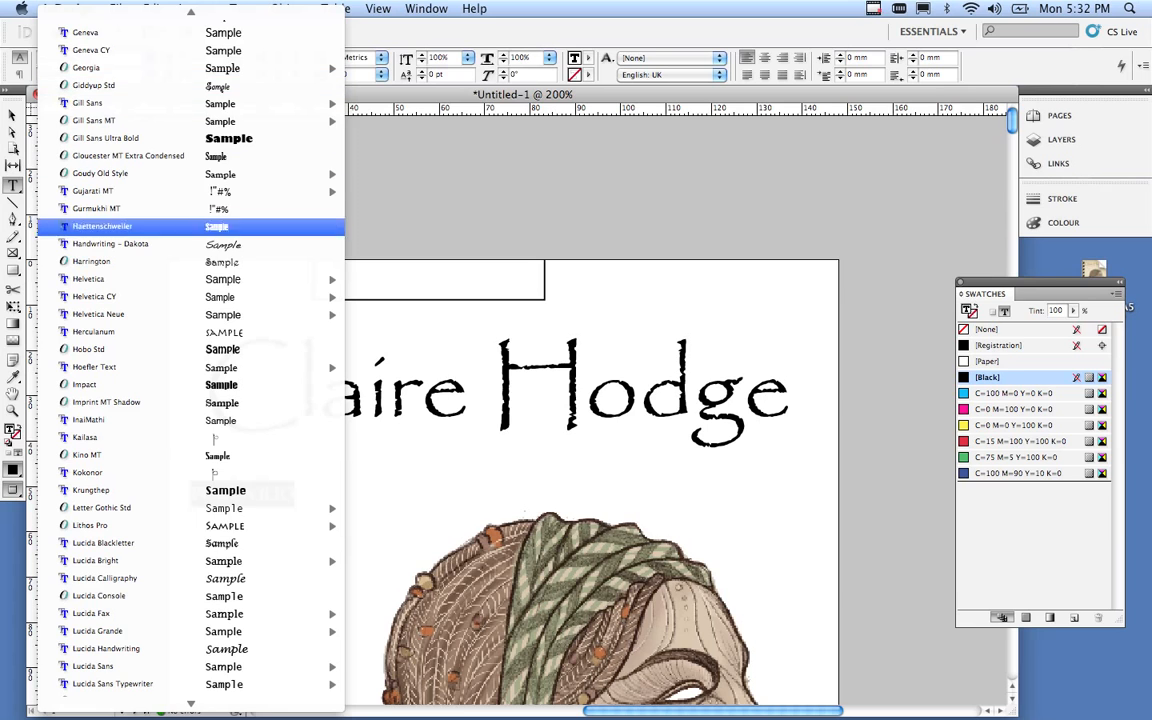
mouse_move(190, 315)
mouse_move(190, 279)
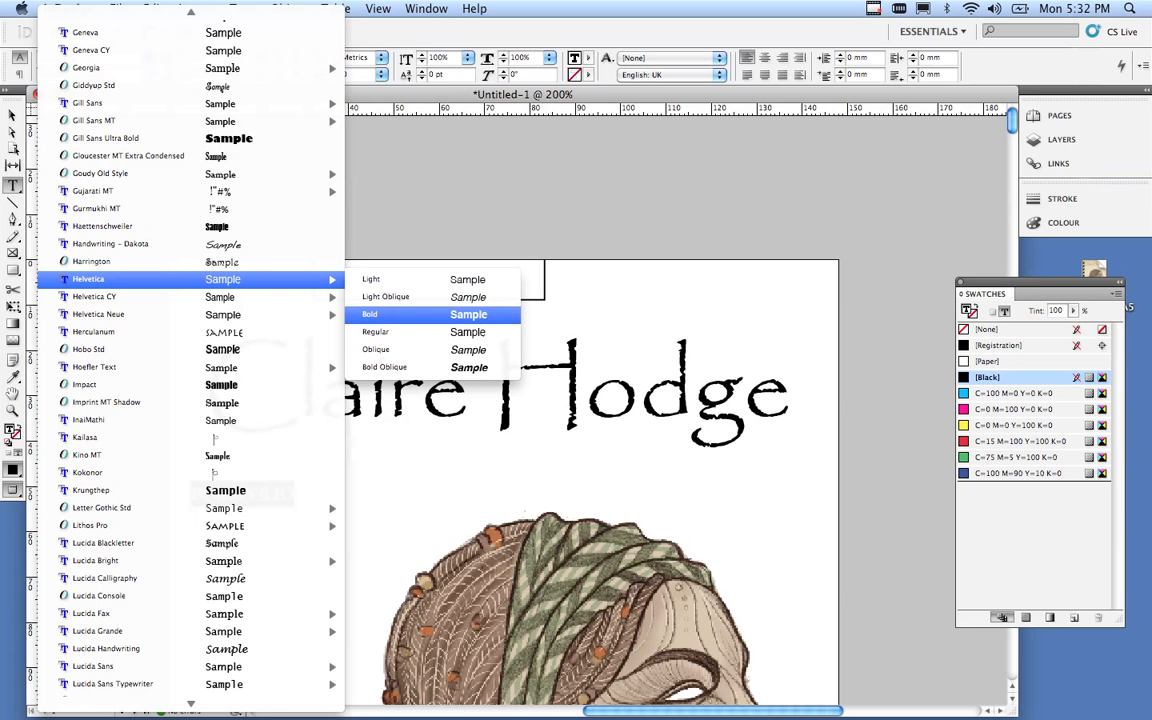
click(380, 314)
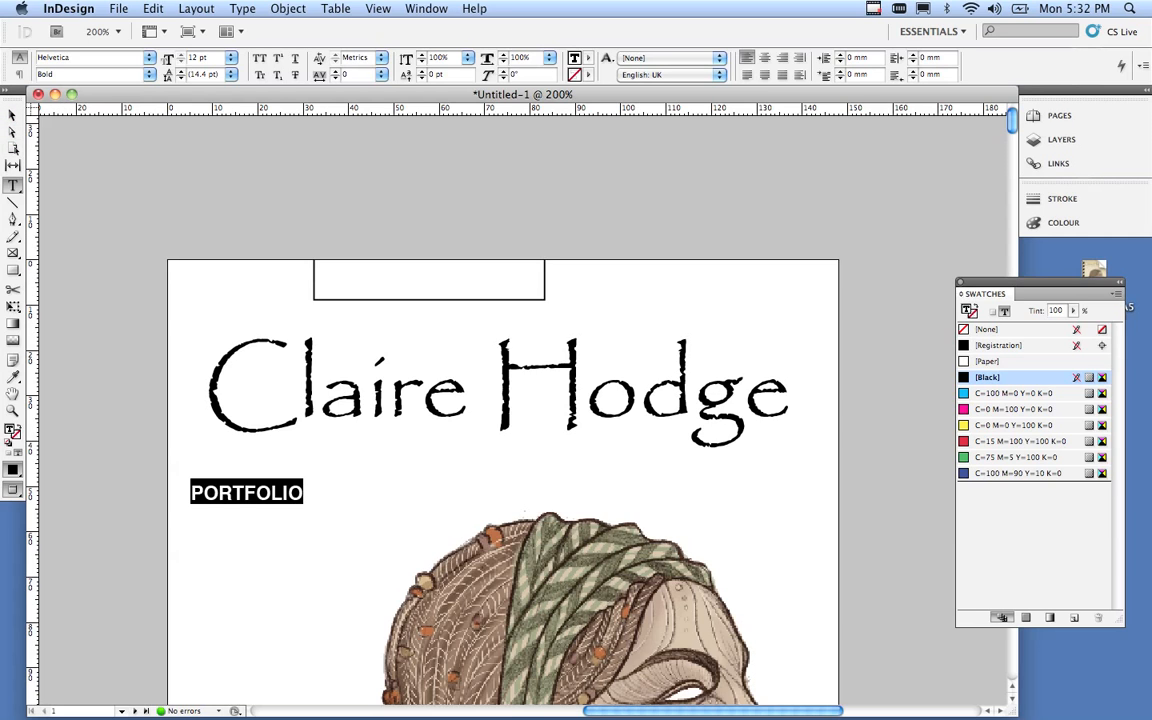
click(231, 57)
Set PORTFOLIO to 18 pt and move it under the title to X 37 mm, Y 40.6 mm.
click(213, 162)
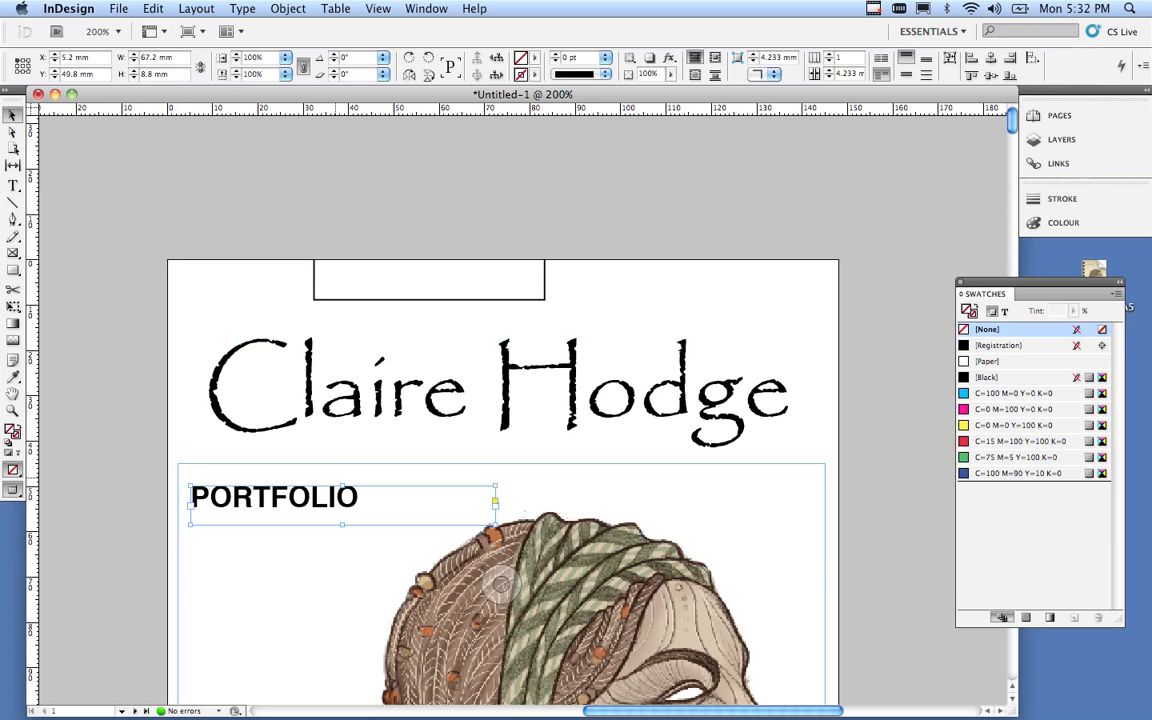
drag(343, 504, 488, 459)
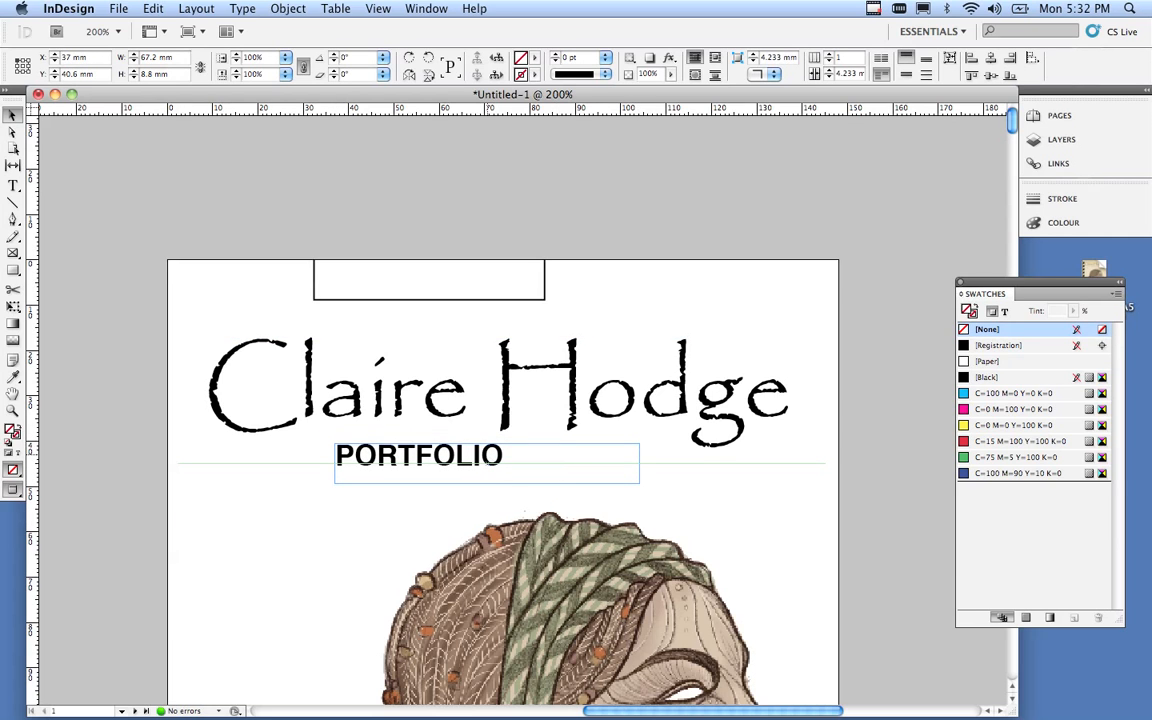
click(452, 526)
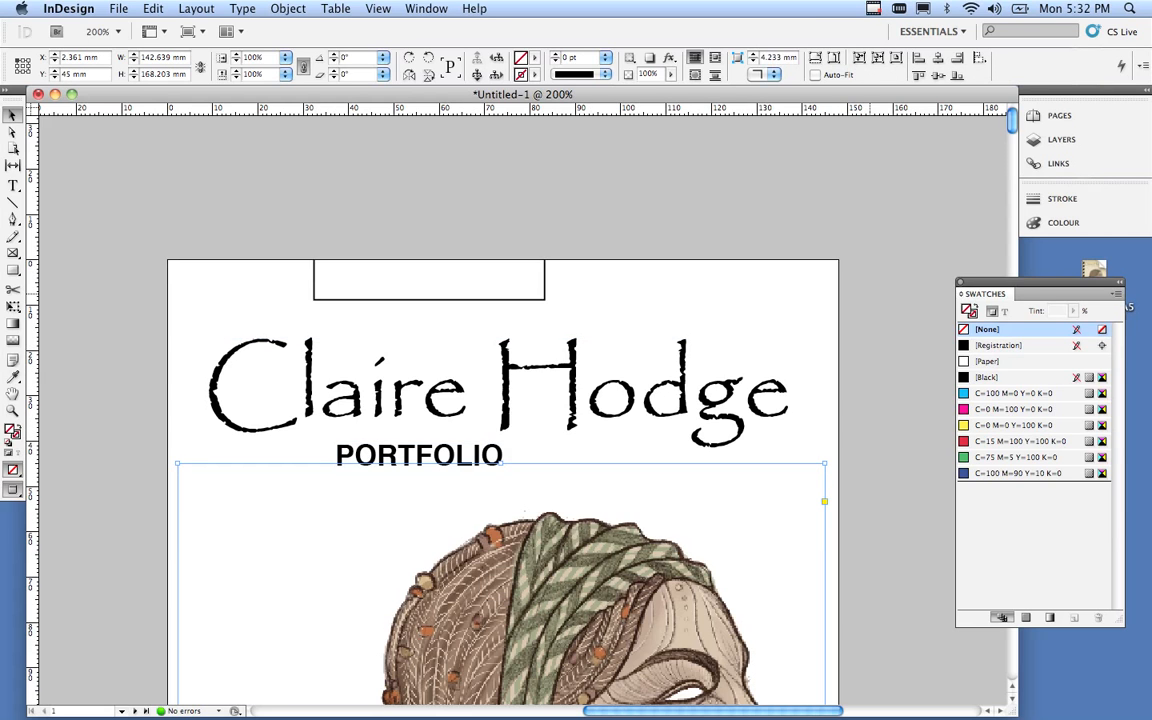
click(762, 265)
key(super+space)
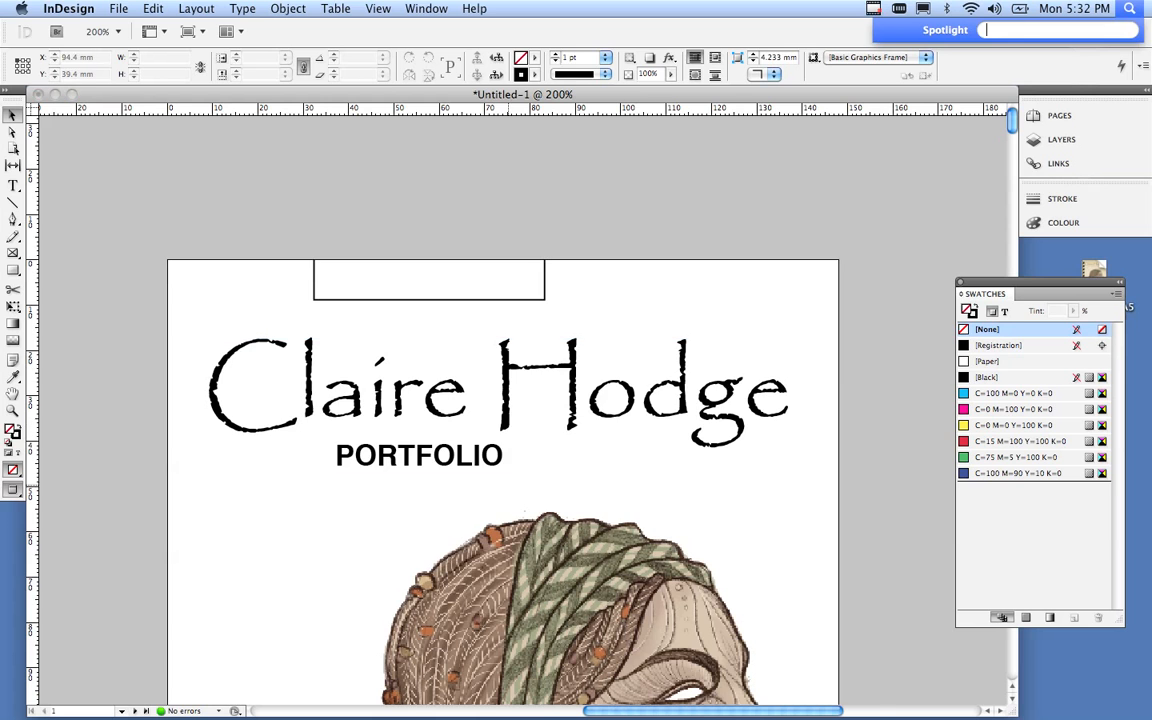
alt+super+click(498, 496)
alt+super+click(498, 496)
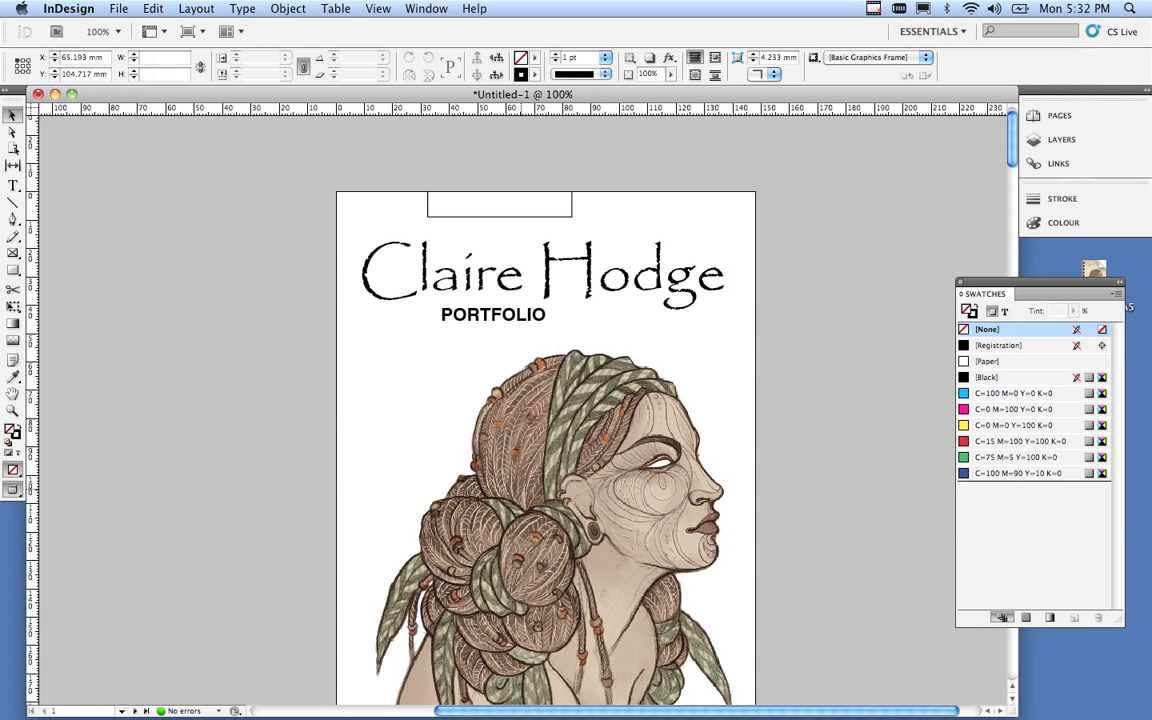
key(super+minus)
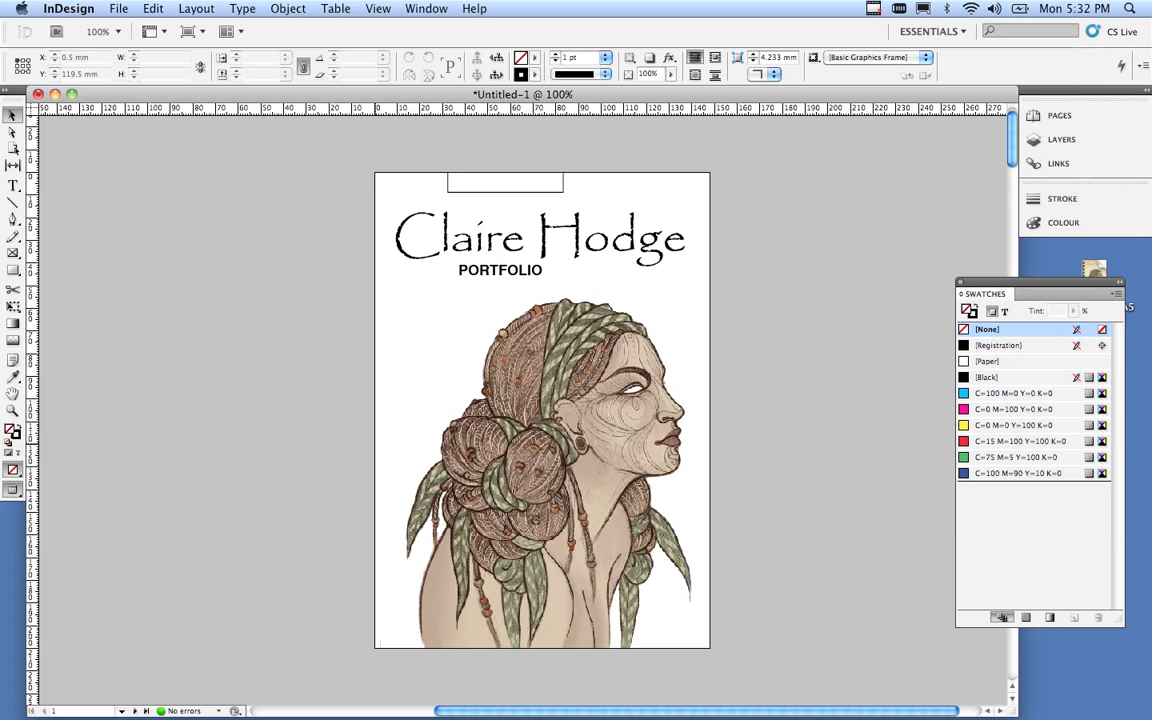
Scroll to the page 2–3 spread with the portrait photo and make it active.
scroll(540, 400, down, 6)
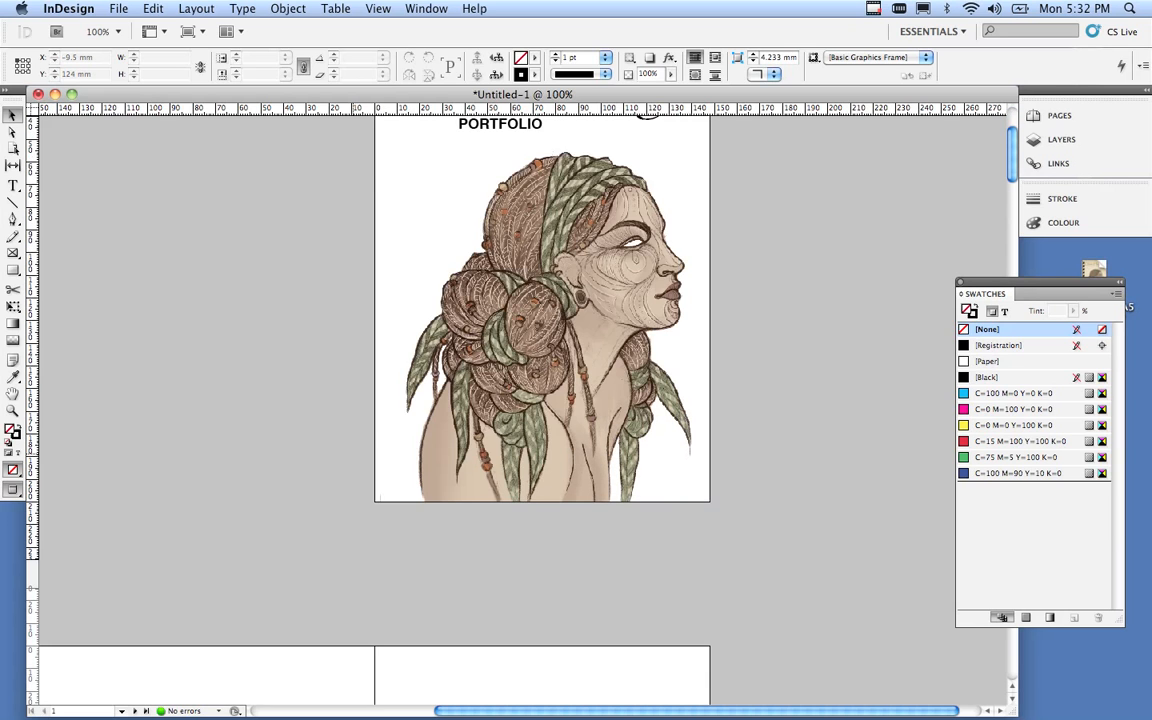
scroll(540, 400, down, 5)
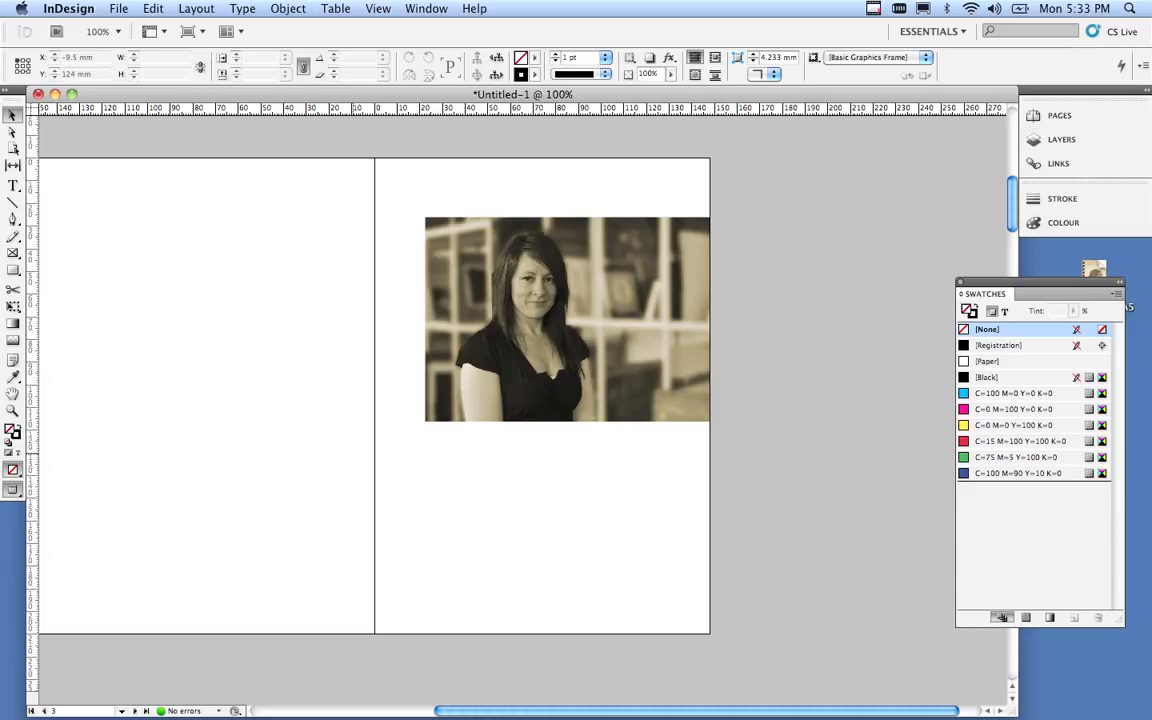
click(500, 486)
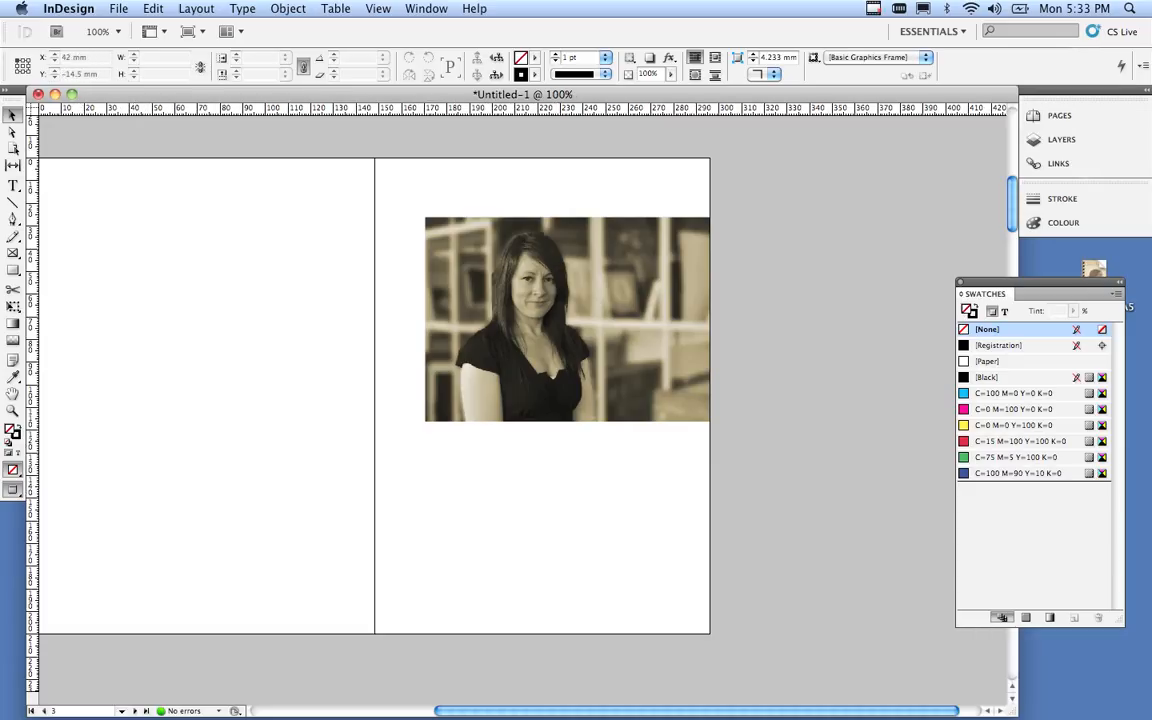
click(118, 8)
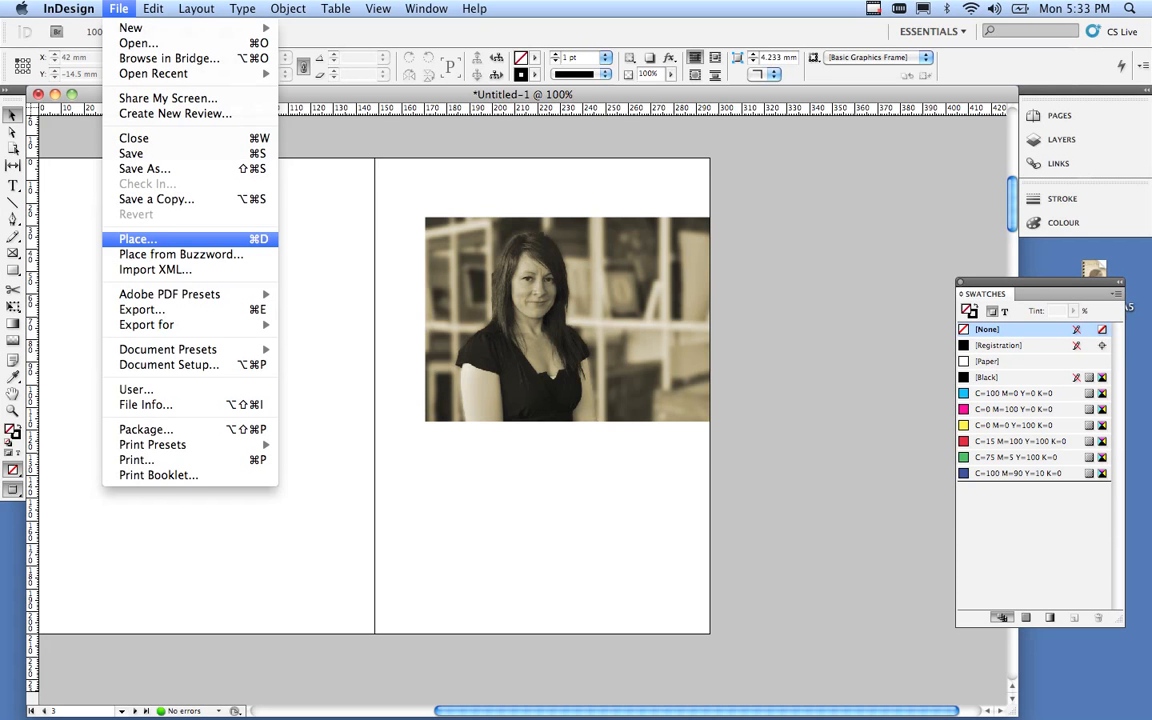
Load the about-page bio .doc file for placing beneath the portrait on page 3.
click(137, 239)
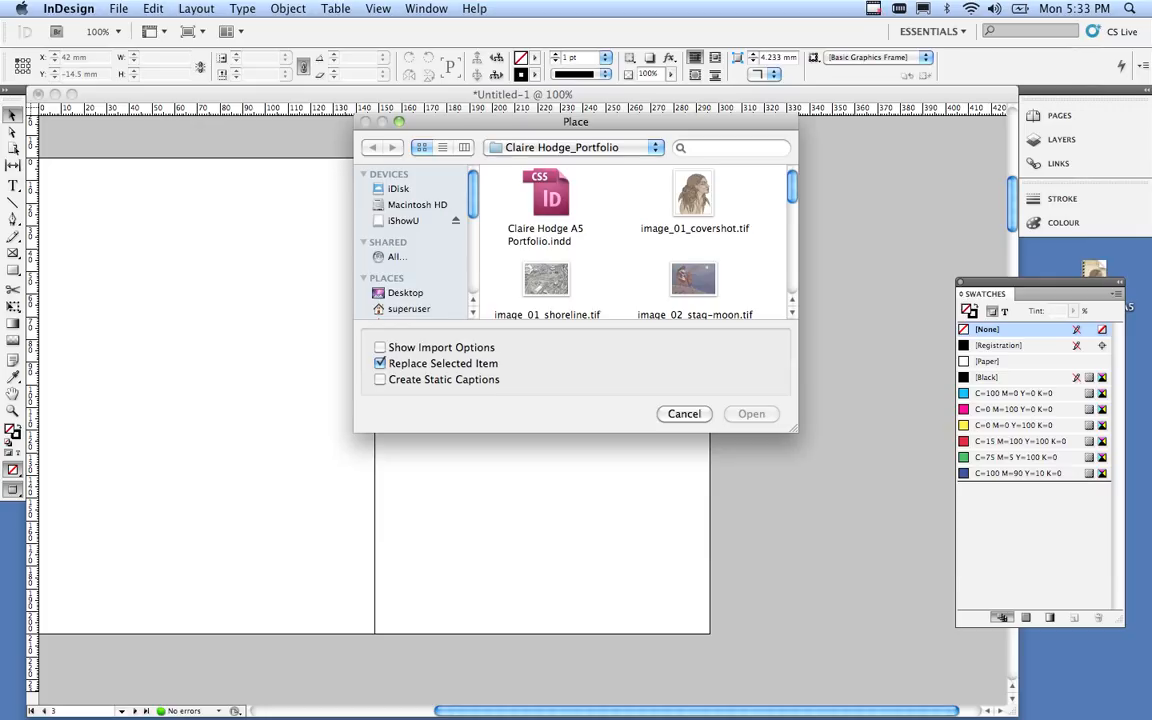
scroll(620, 240, down, 10)
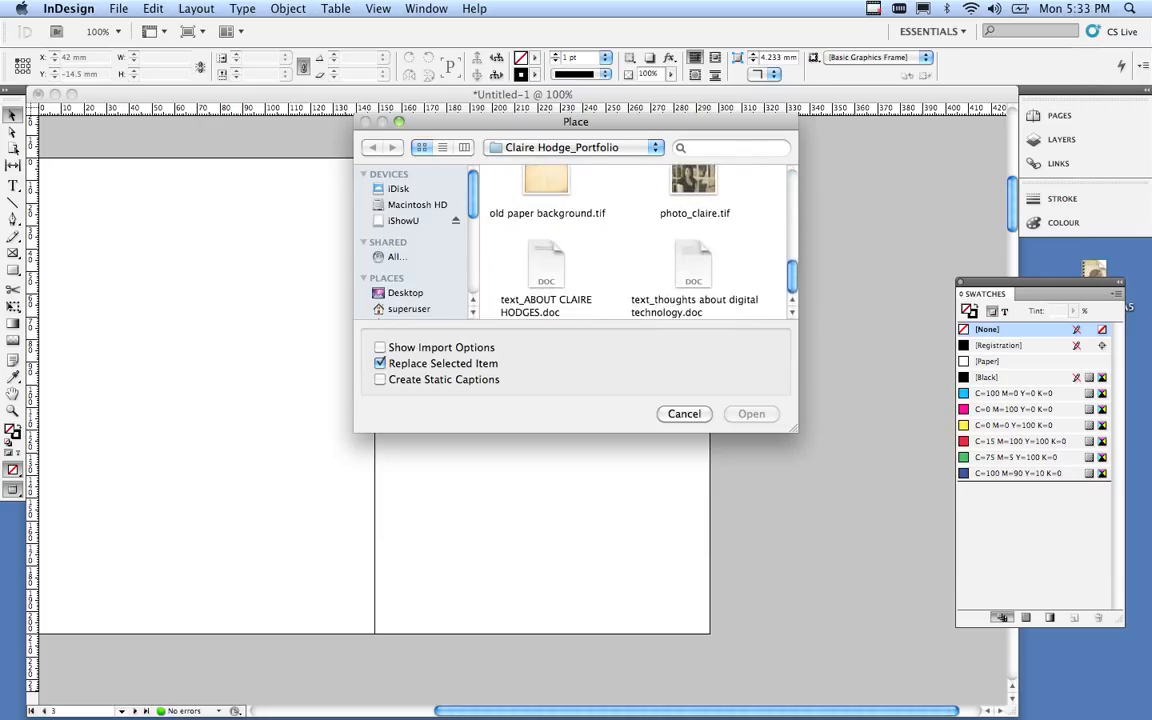
click(546, 266)
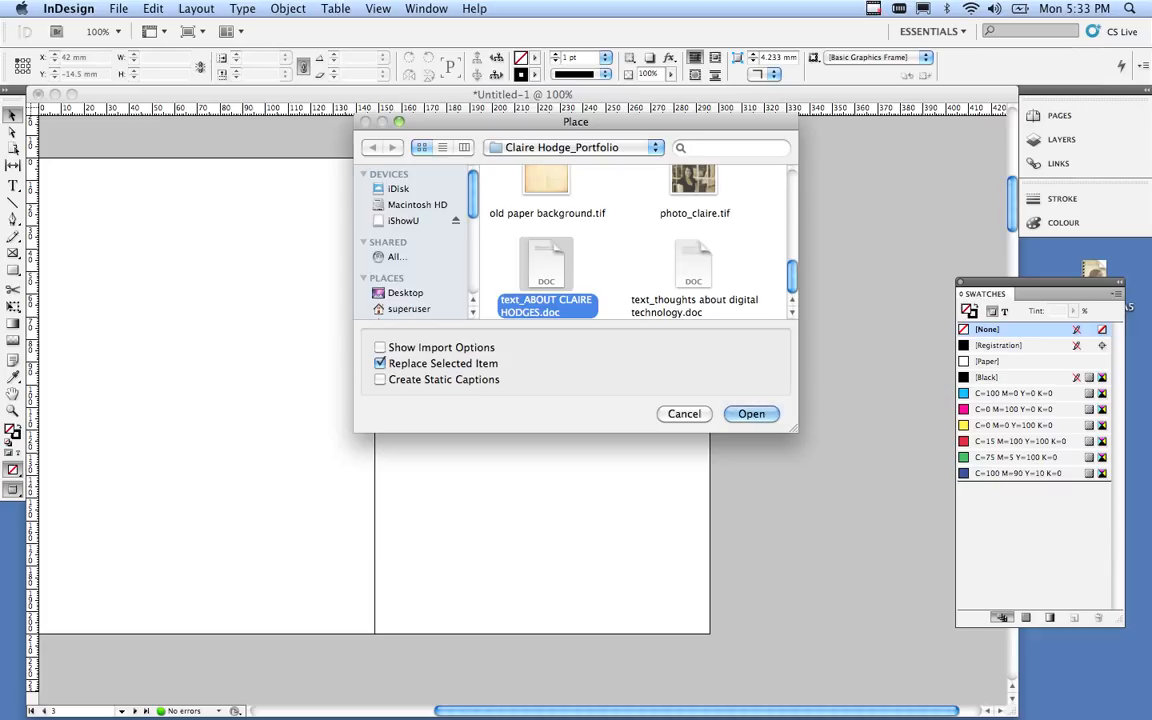
key(Return)
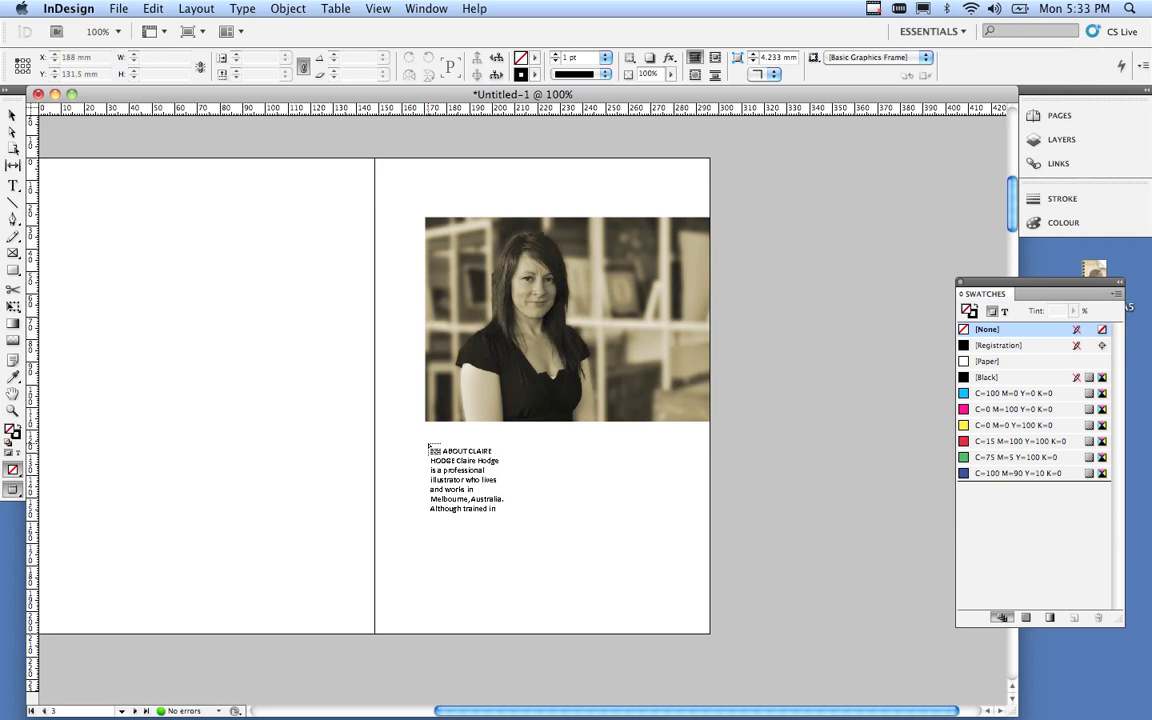
Align the bio text frame with the photo's left edge and resize it to 99.667 × 57 mm.
click(428, 445)
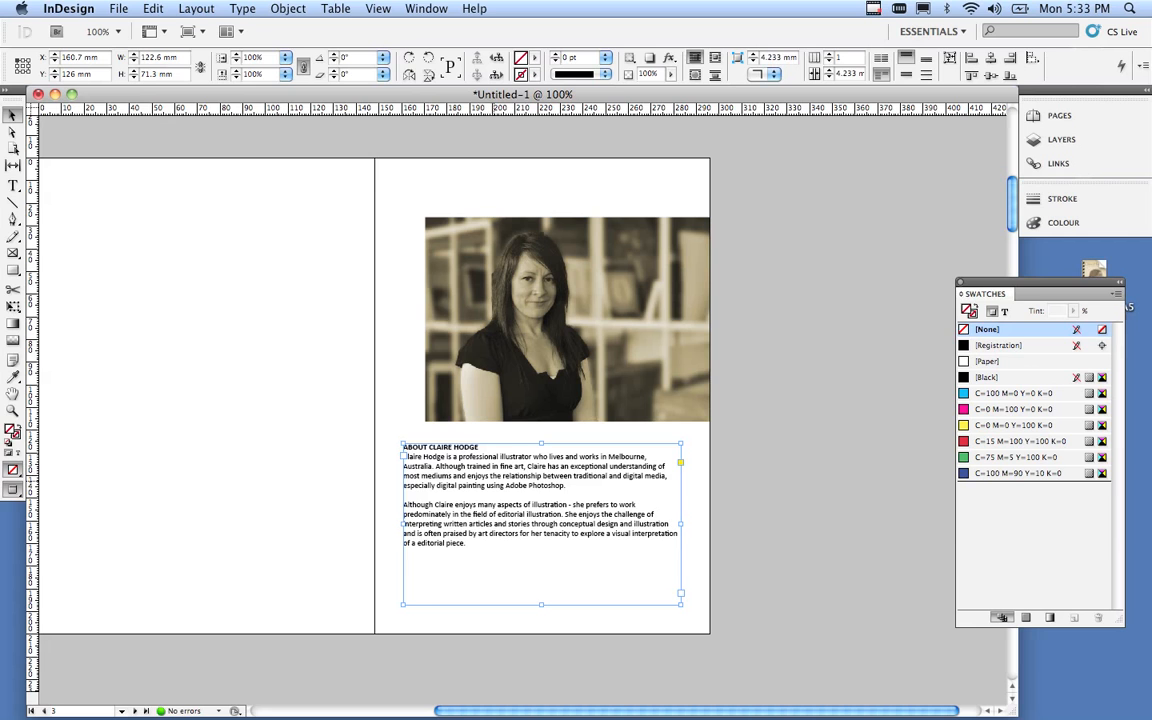
drag(492, 480, 515, 480)
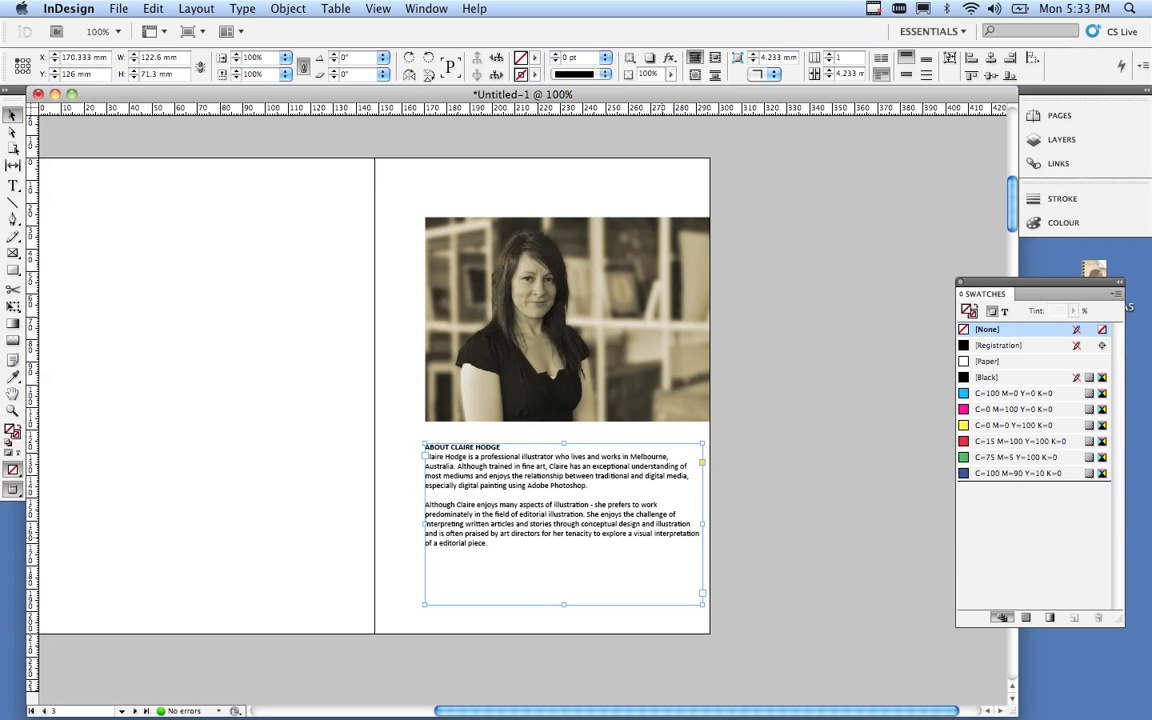
drag(703, 593, 650, 573)
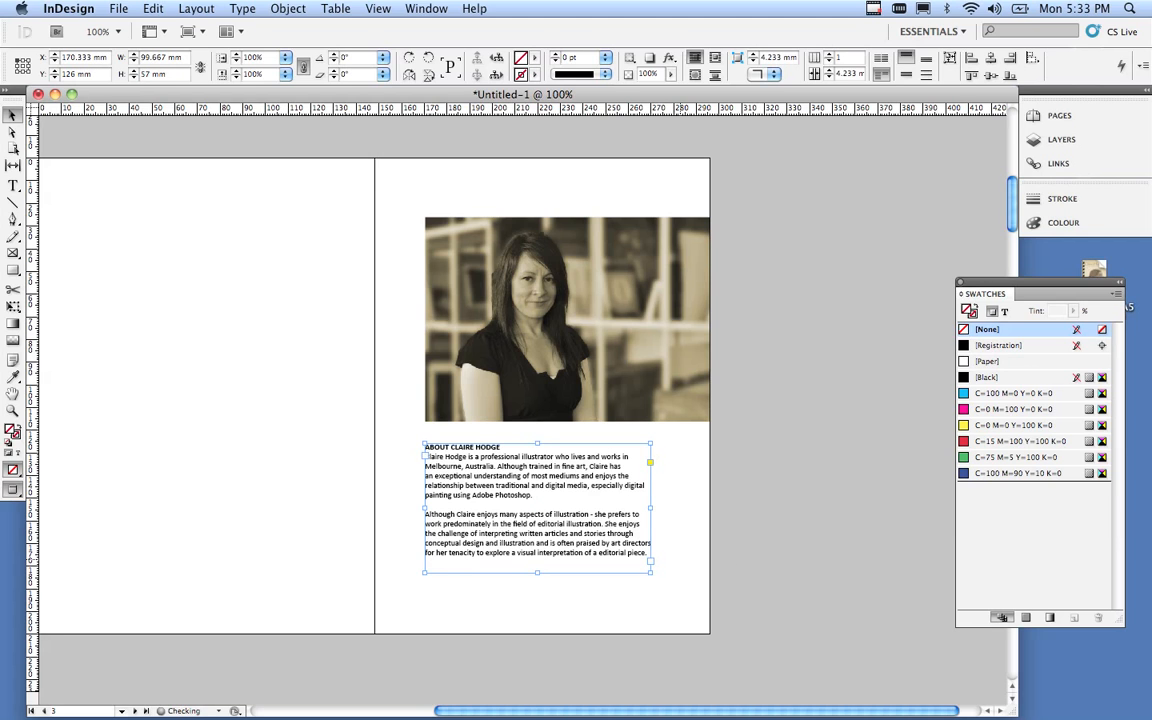
click(387, 408)
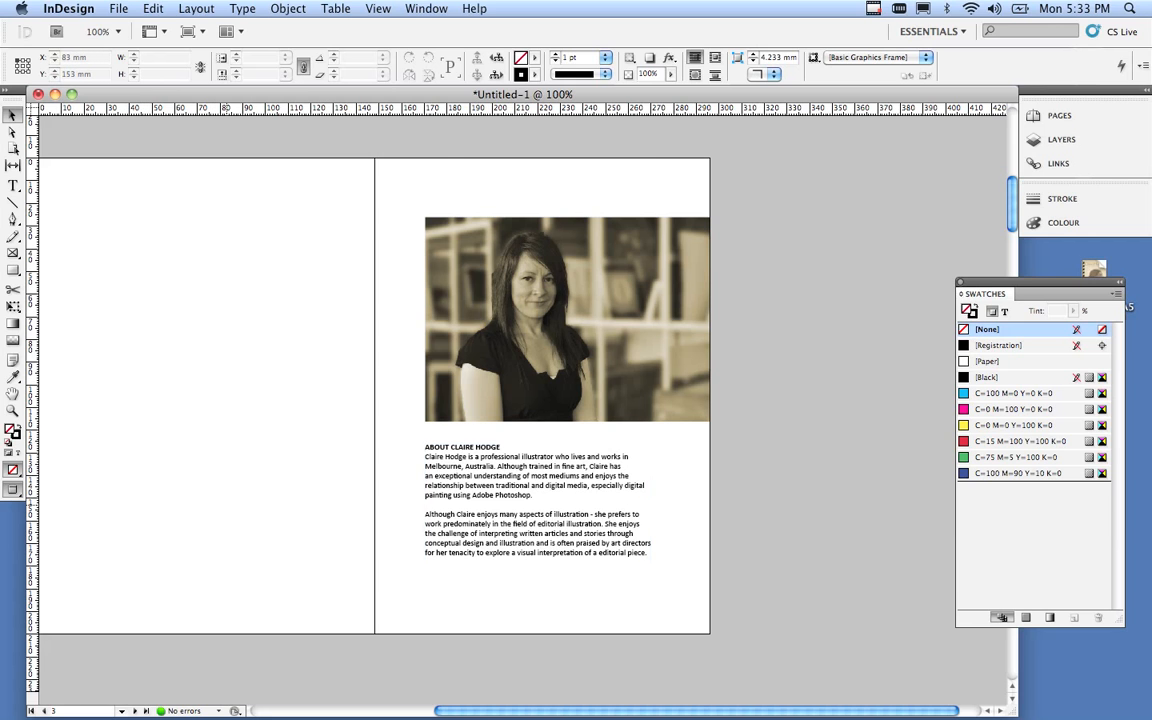
Move to the page 4–5 spread with the beach illustration and select the Type tool.
scroll(227, 505, down, 10)
scroll(370, 420, up, 5)
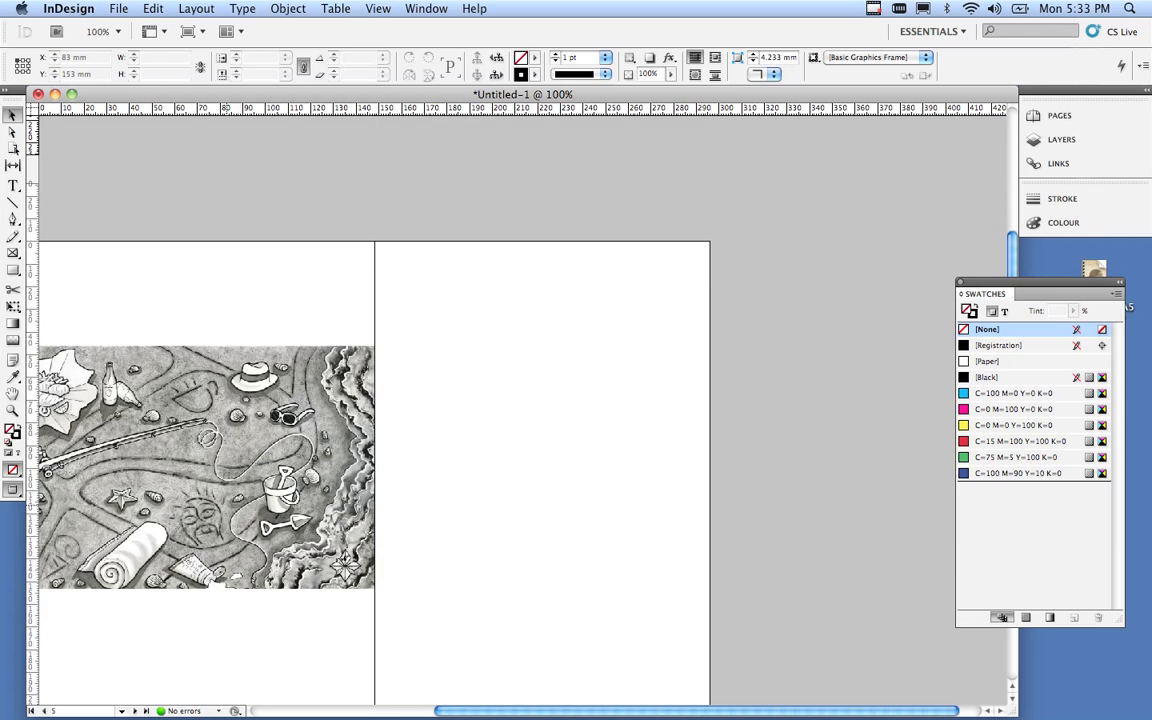
scroll(370, 420, down, 5)
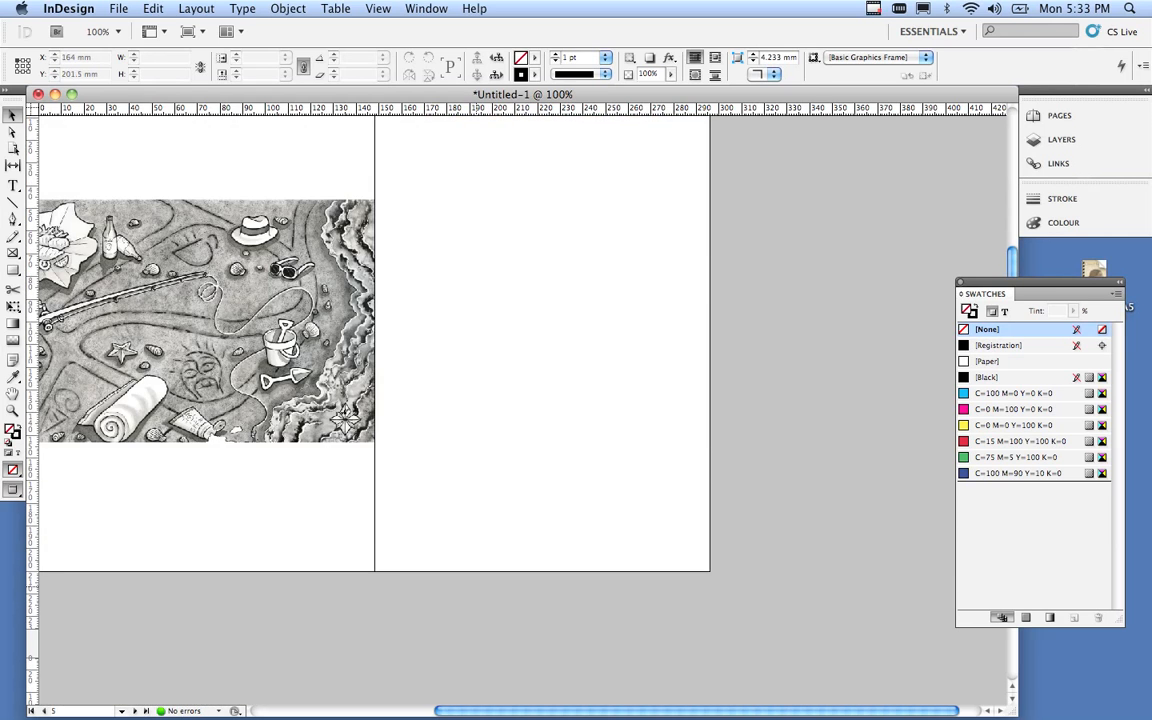
mouse_move(590, 695)
scroll(660, 665, left, 5)
scroll(470, 370, left, 2)
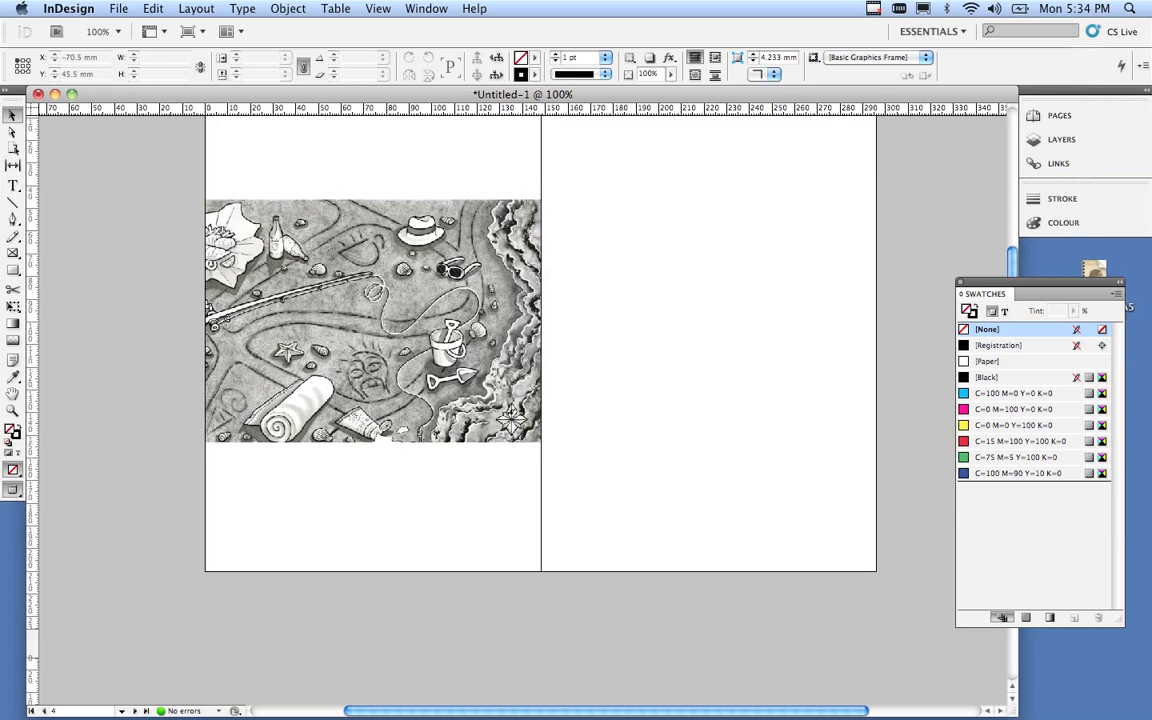
click(13, 185)
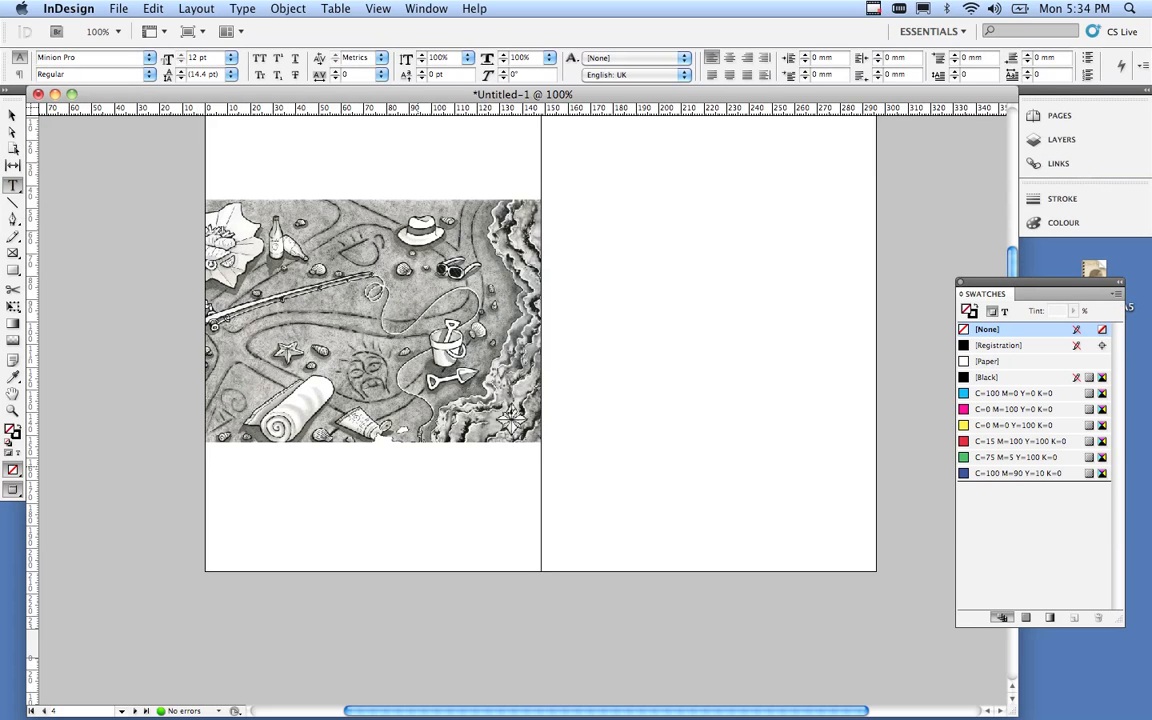
Draw a text frame below the beach illustration and zoom in on it.
drag(388, 462, 513, 522)
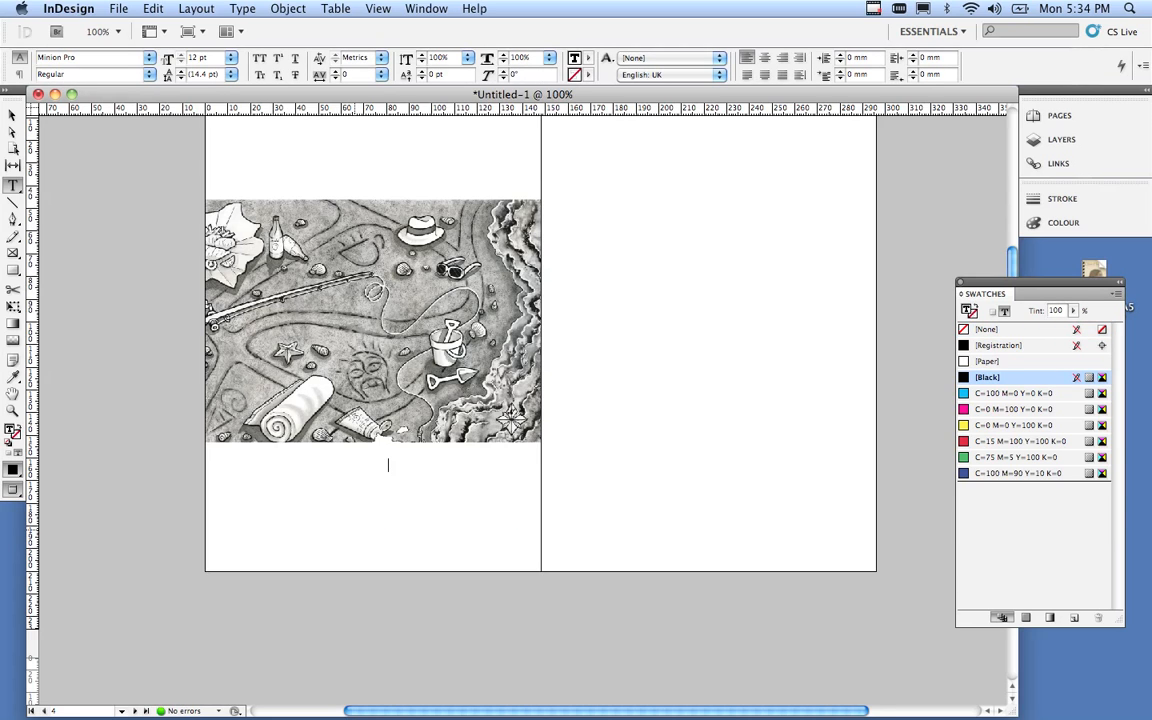
key(super+space)
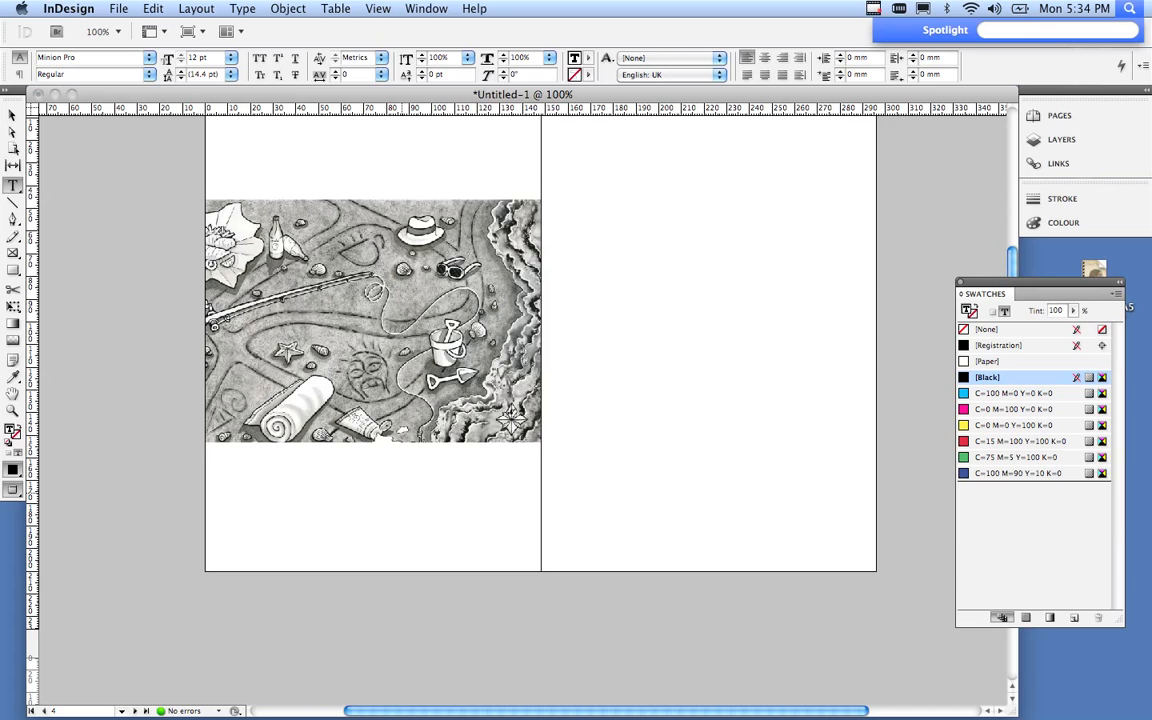
key(Escape)
key(super+equal)
key(super+equal)
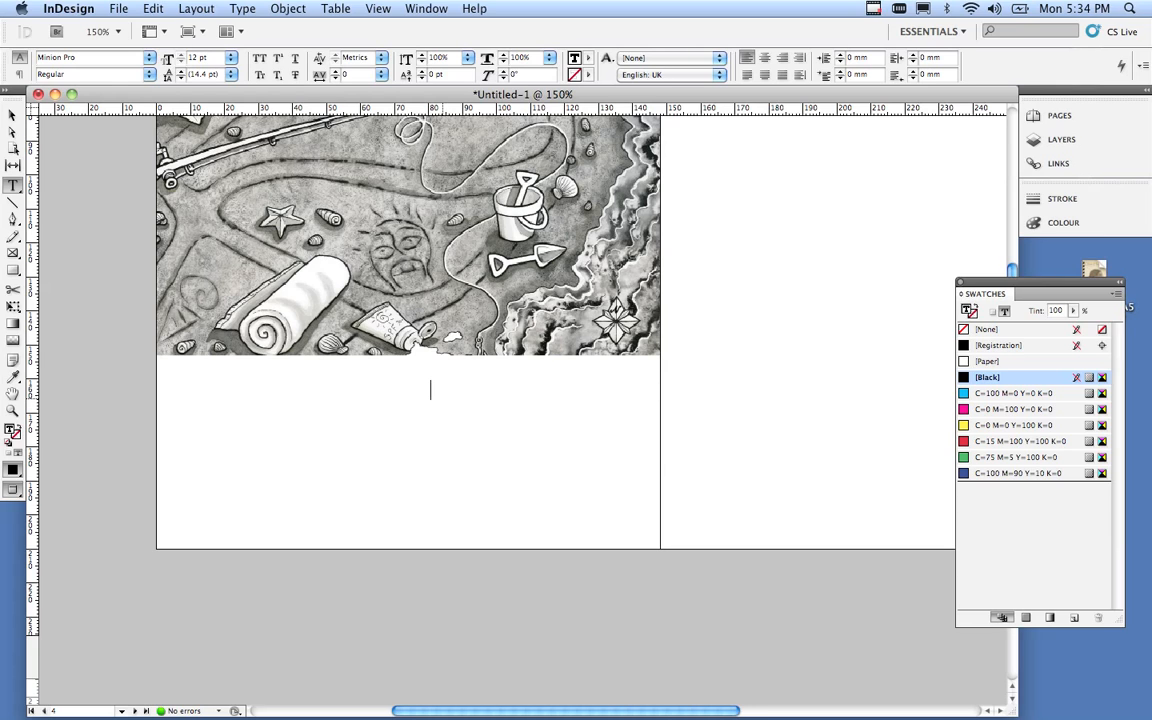
Type the caption lines 'Shoreline at Sorrento', 'Digital', '20x30cm' and 'This illustration was used for a'.
text(Shoreline a)
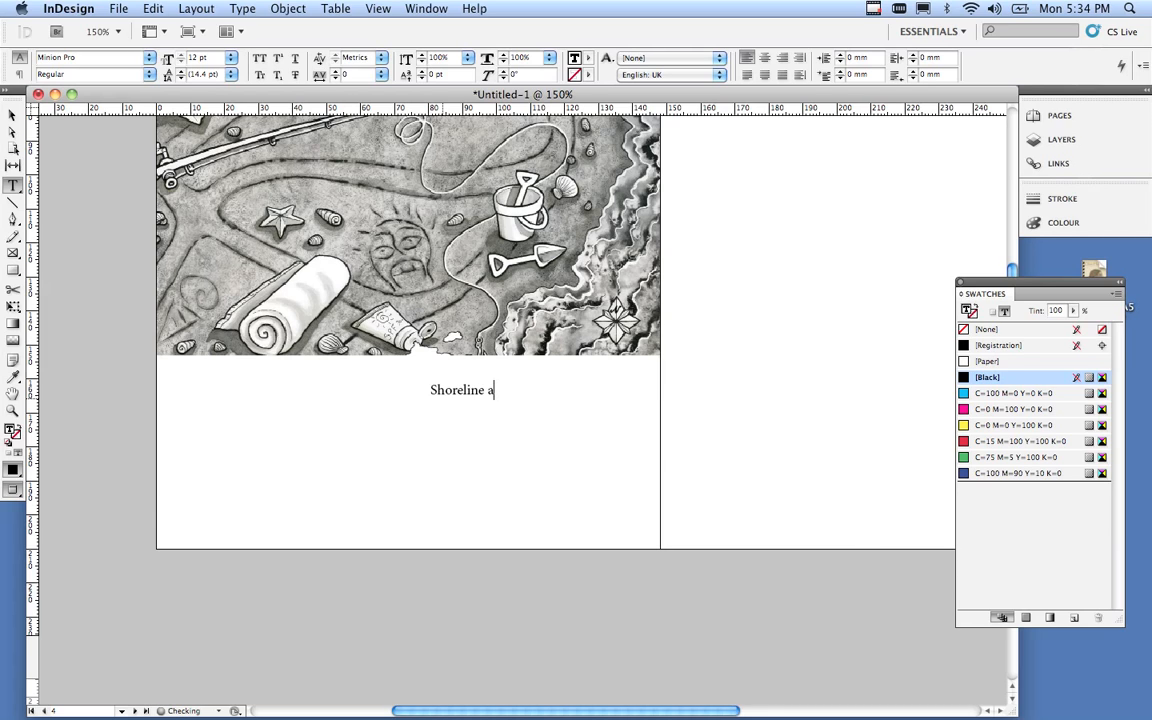
text(t Sorrento)
key(Return)
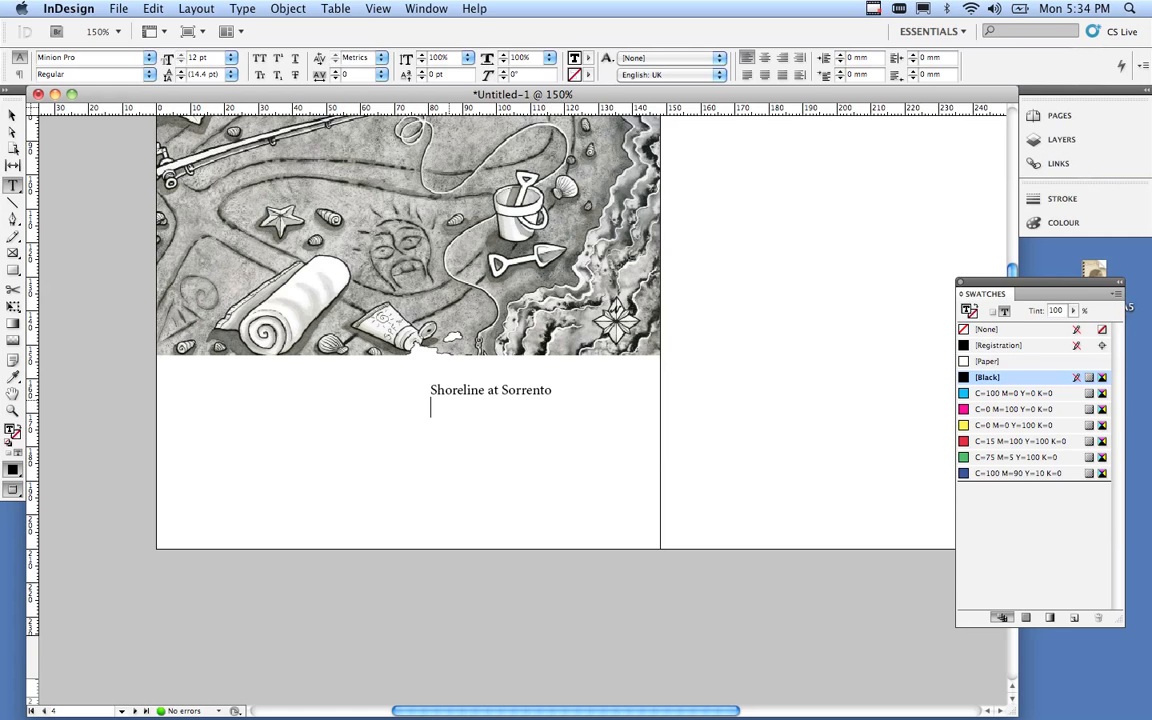
text(Digital)
key(Return)
text(20x3)
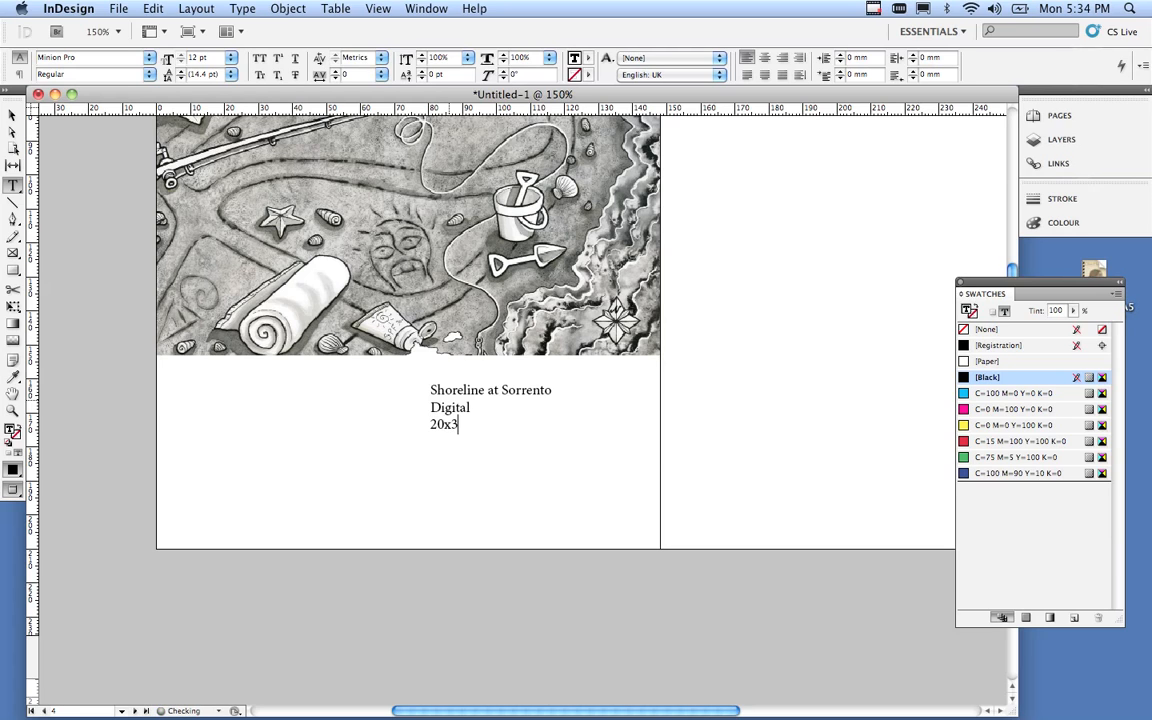
text(0cm)
key(Return)
text(This illustratio)
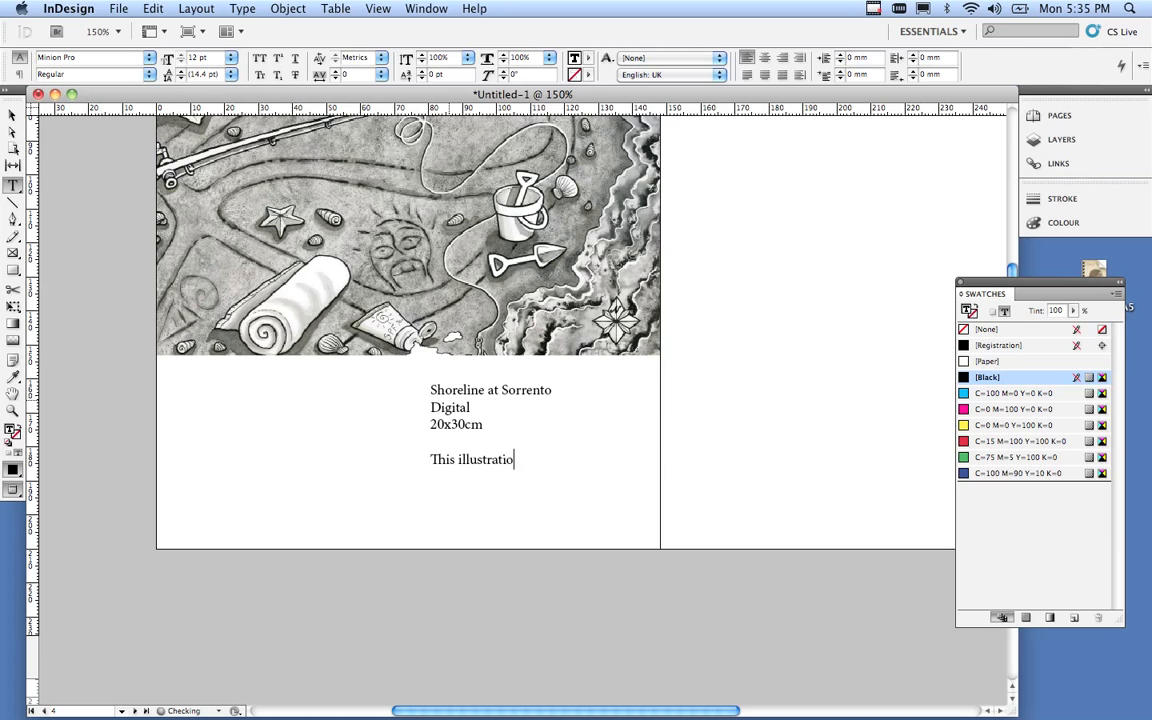
text(n was used for a)
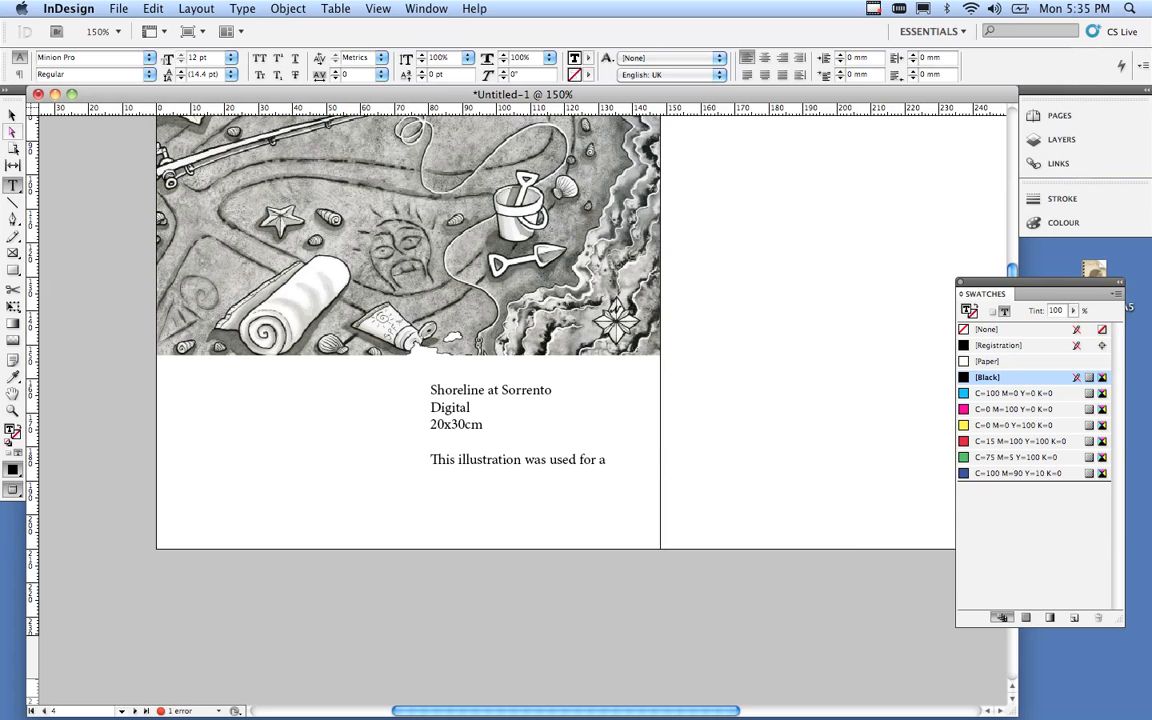
Enlarge the caption frame to show overset text and finish with 'for Stockdale and Leggo'.
key(Escape)
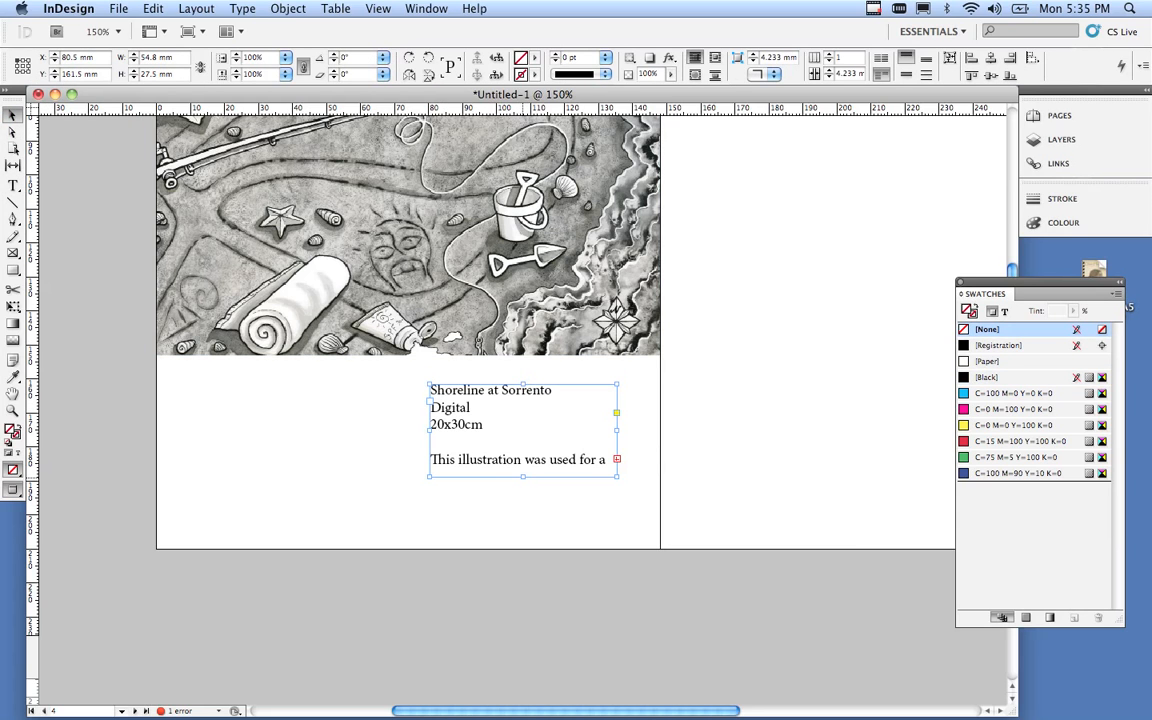
drag(523, 476, 523, 528)
key(t)
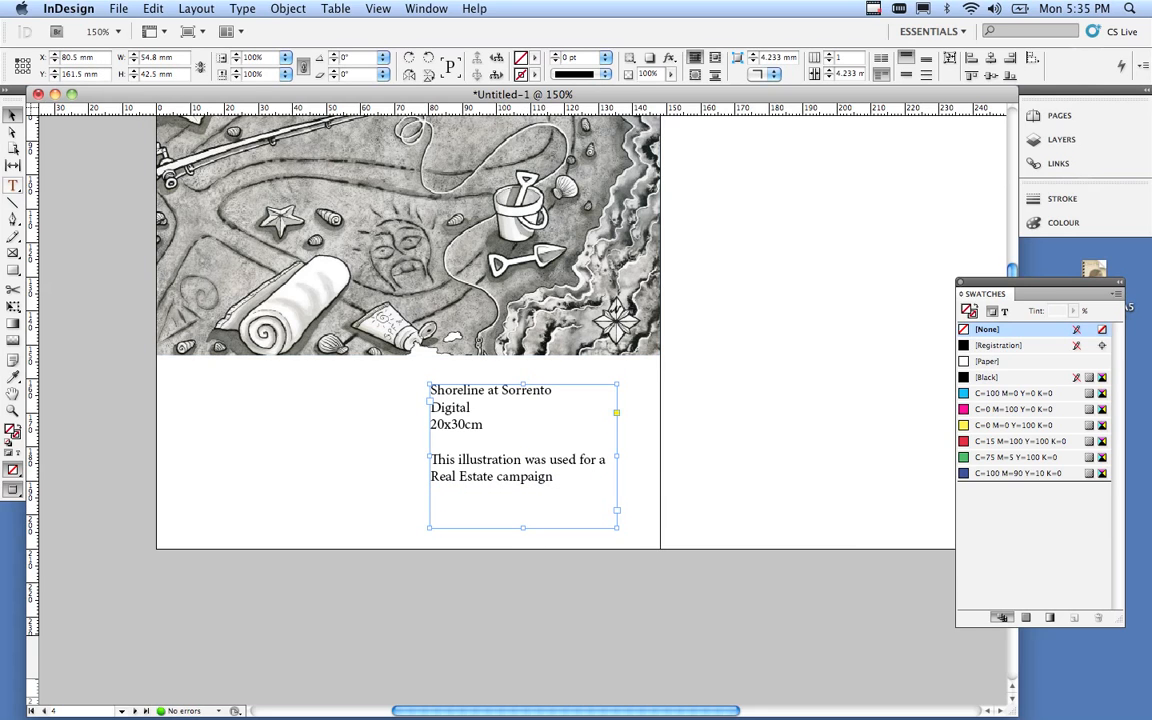
click(13, 186)
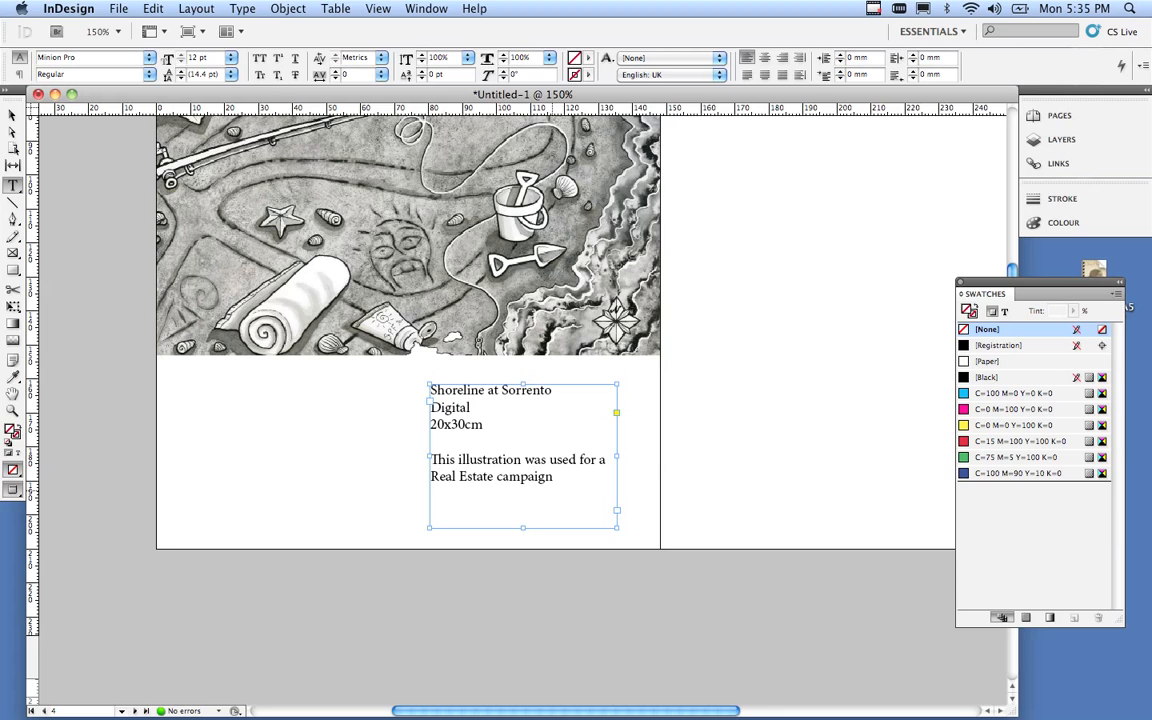
click(559, 502)
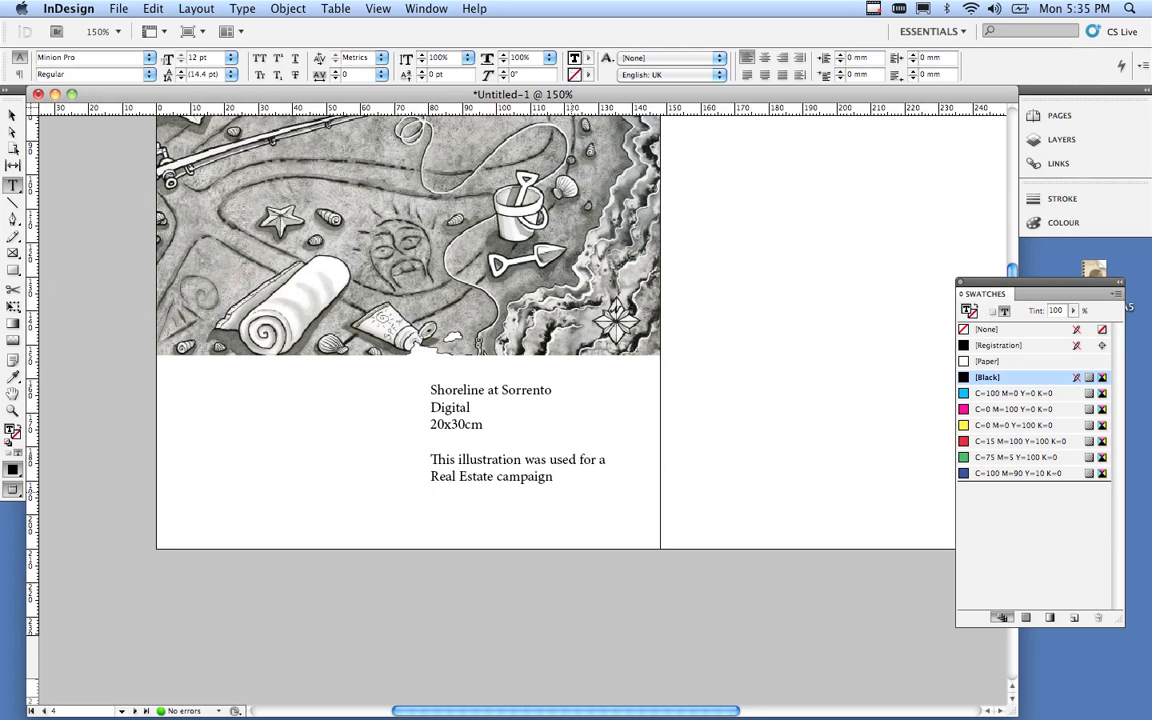
text(for)
text( Stock)
text(dale and)
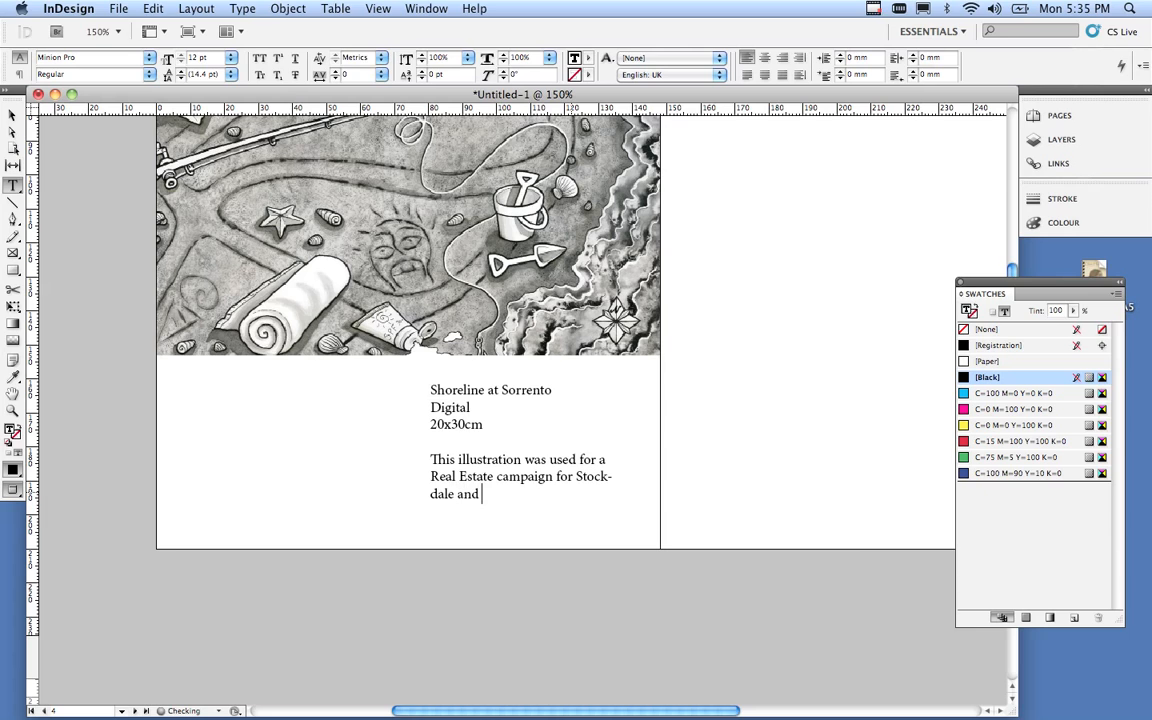
text( Leggo)
Set the entire caption text in Calibri Regular at 9 pt.
drag(528, 497, 390, 351)
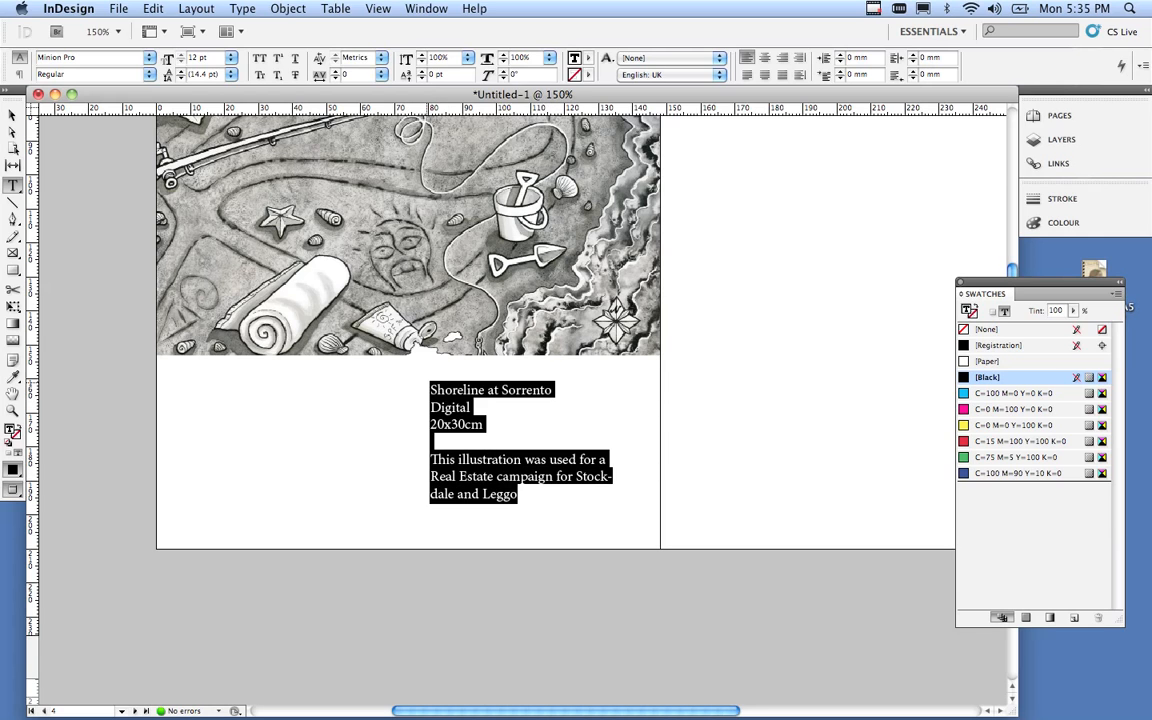
drag(537, 498, 432, 392)
click(149, 58)
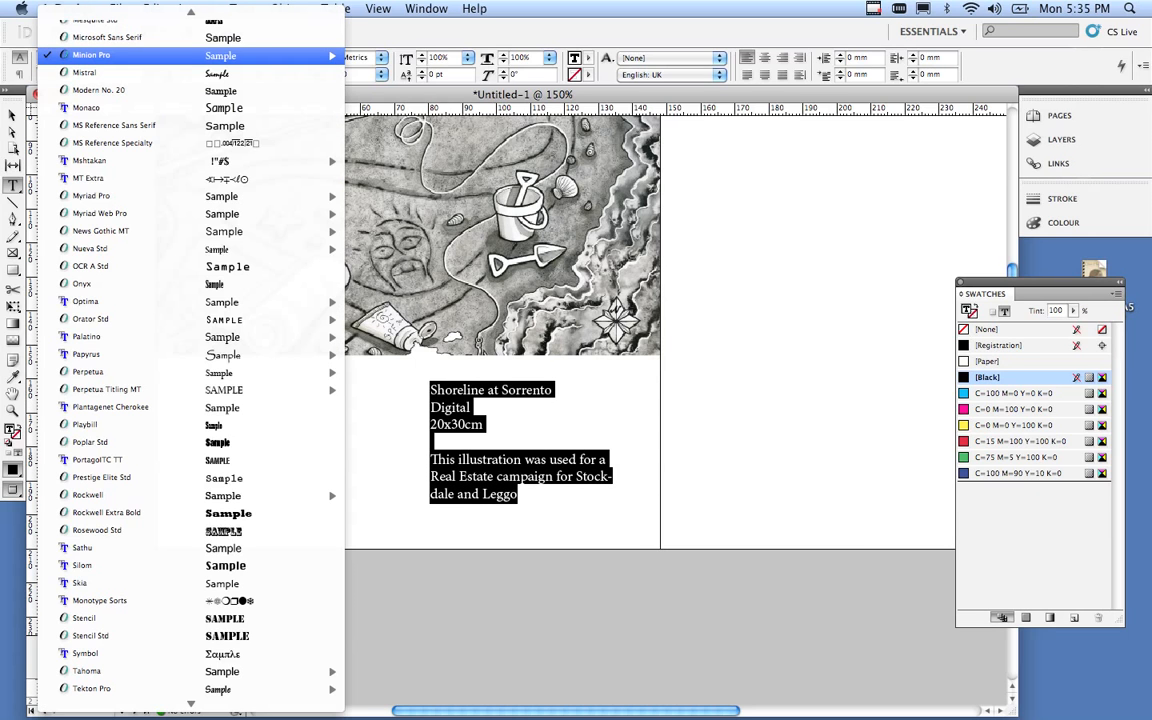
scroll(190, 56, up, 15)
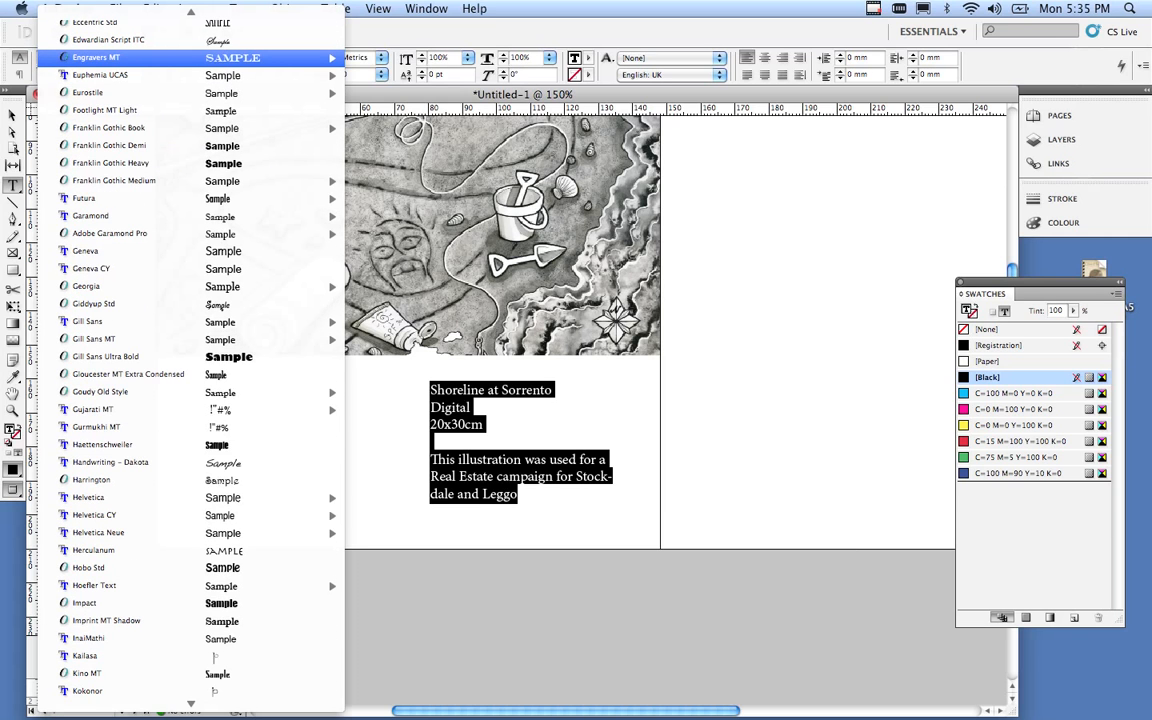
scroll(190, 57, up, 8)
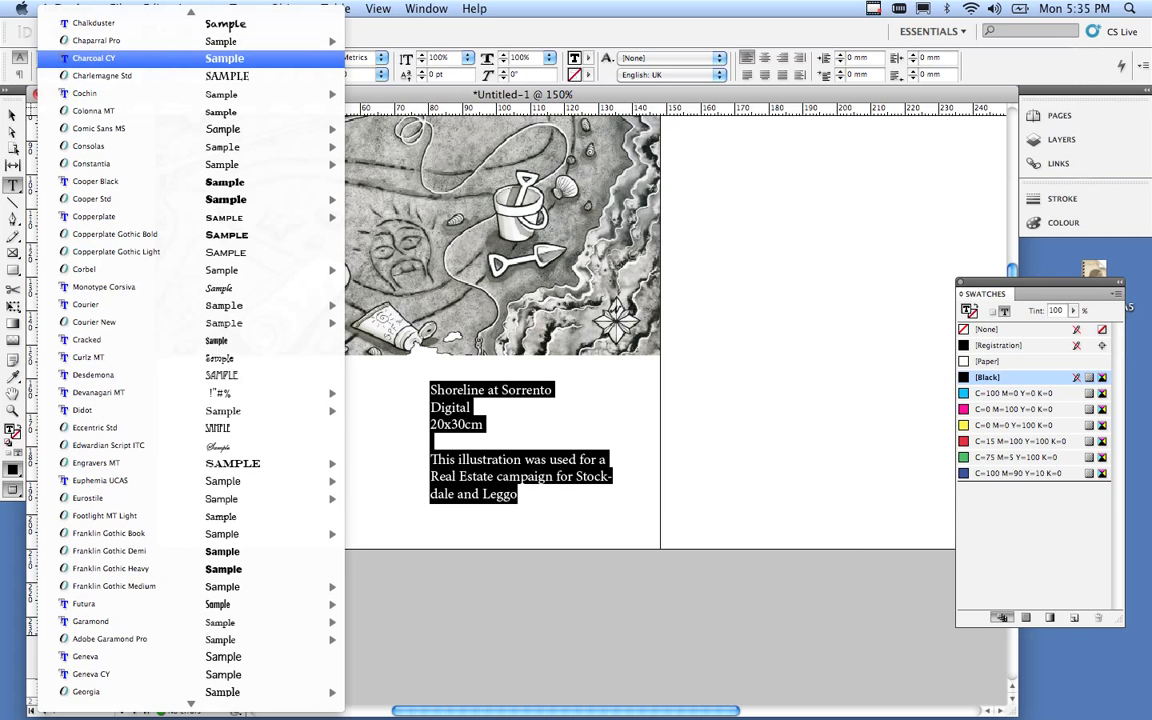
scroll(190, 55, up, 3)
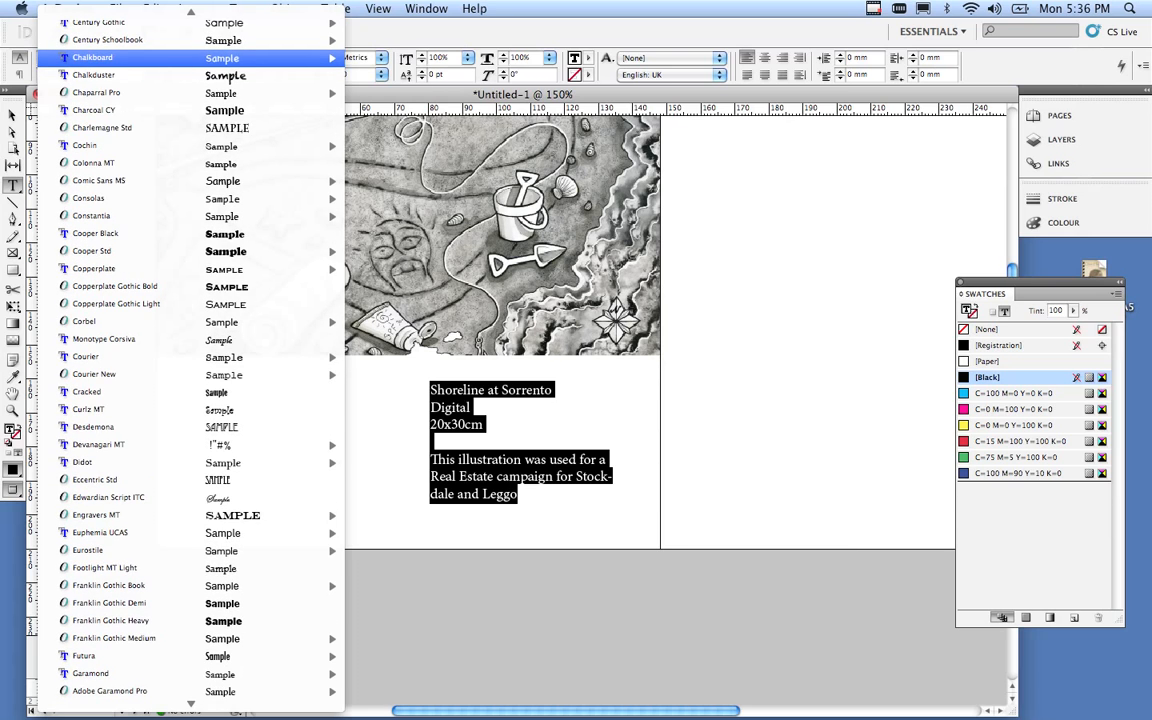
scroll(190, 60, up, 5)
mouse_move(190, 62)
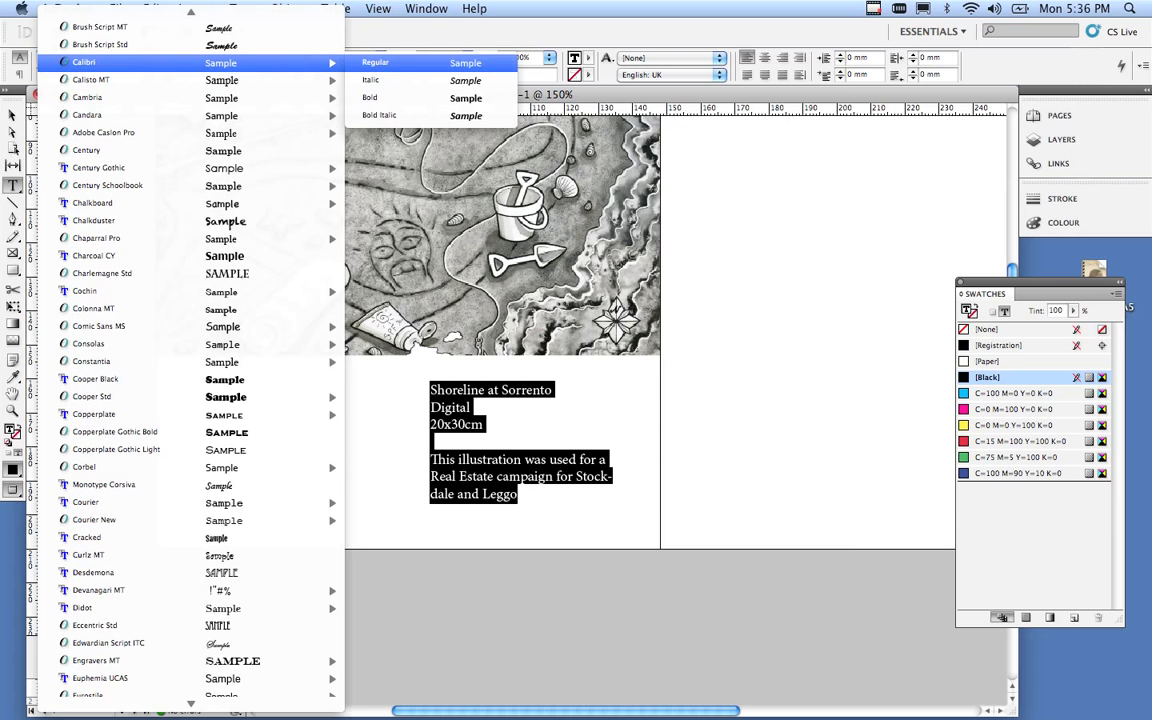
click(375, 62)
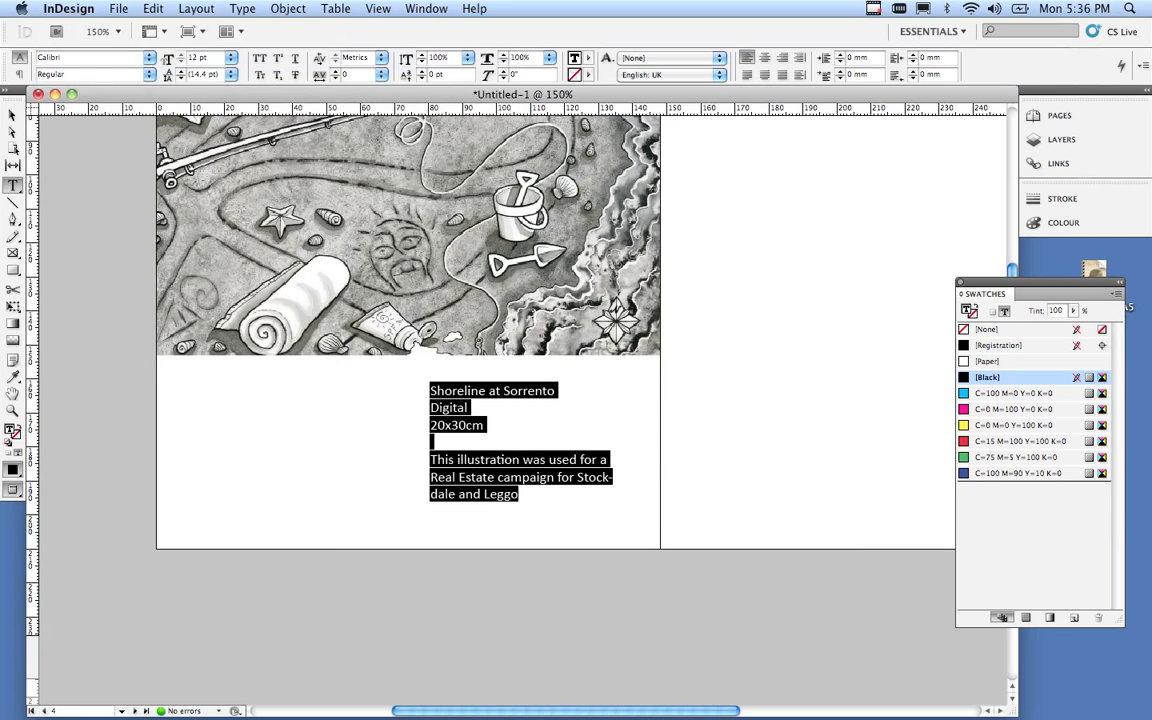
click(231, 57)
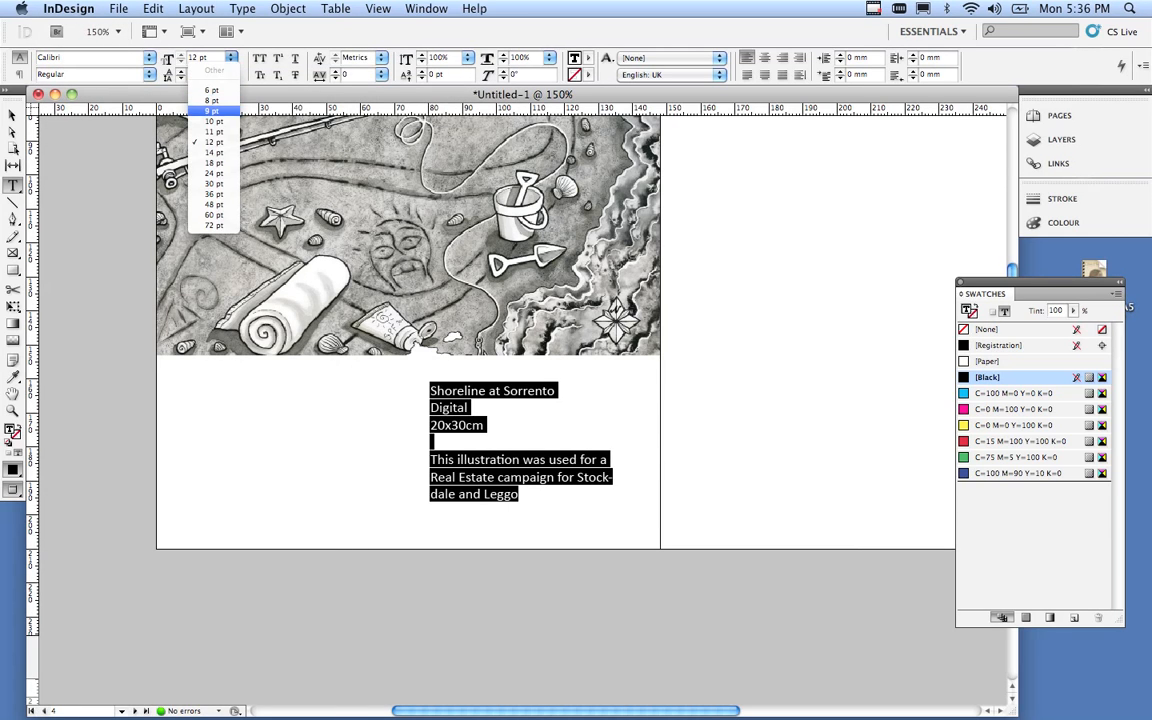
click(212, 110)
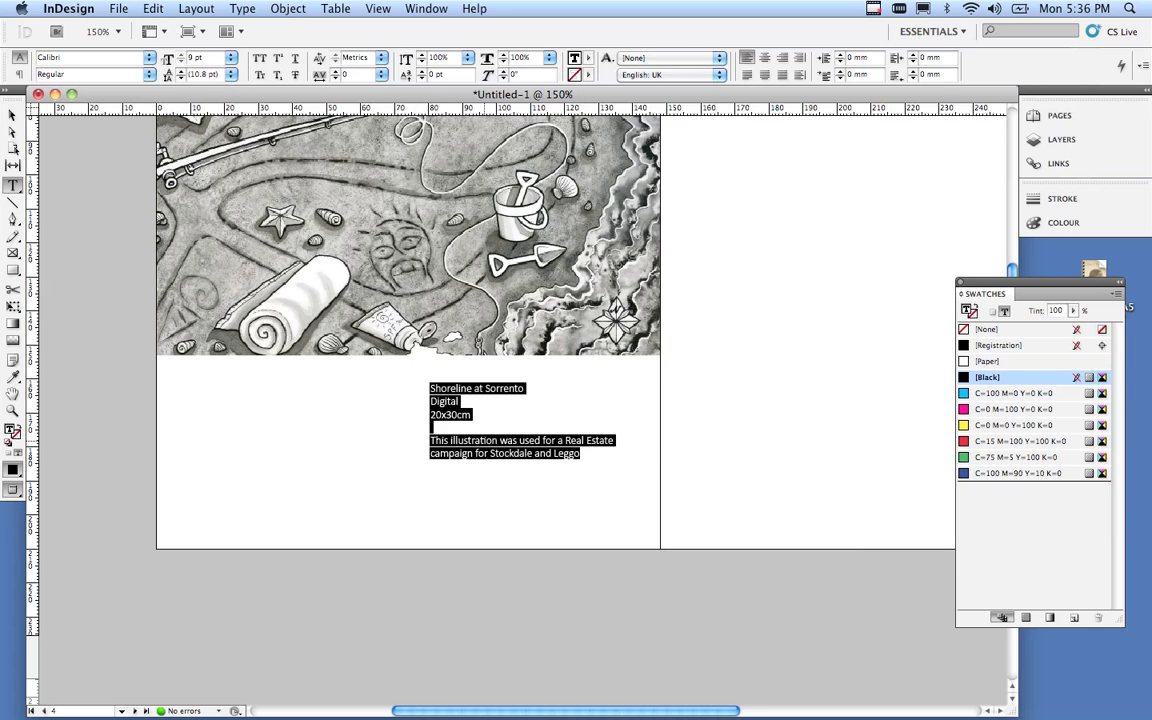
Add the year 2007 after 'Digital' in the caption.
click(436, 397)
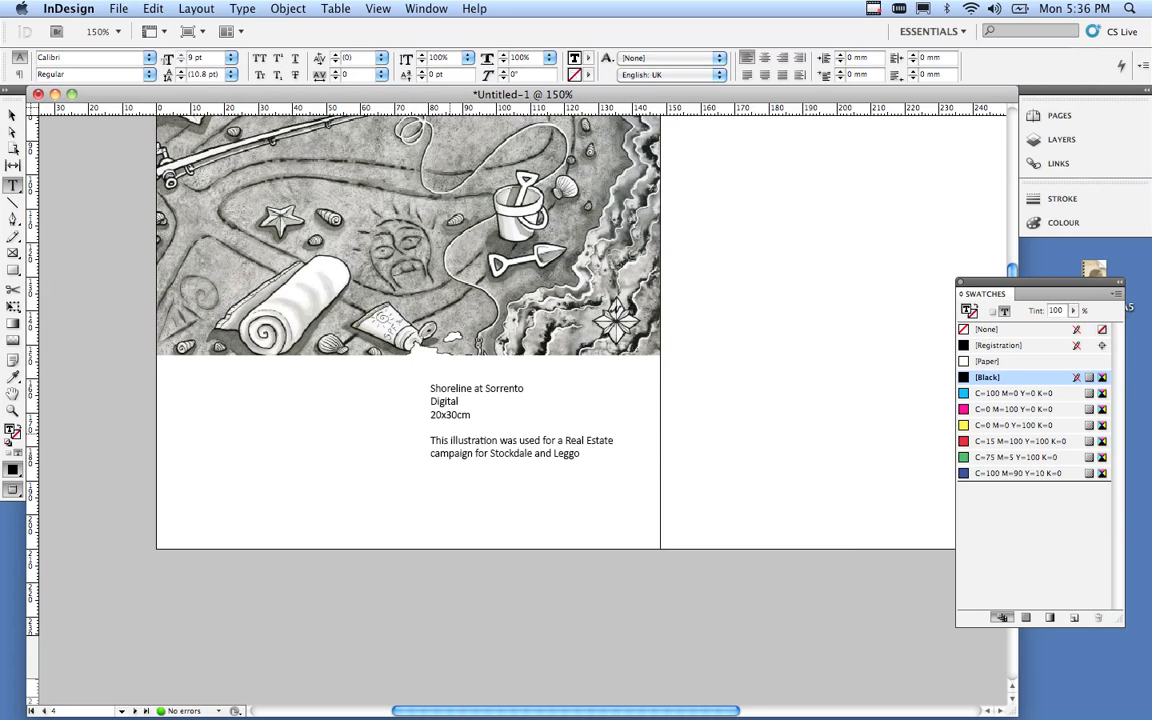
click(458, 401)
text(2007)
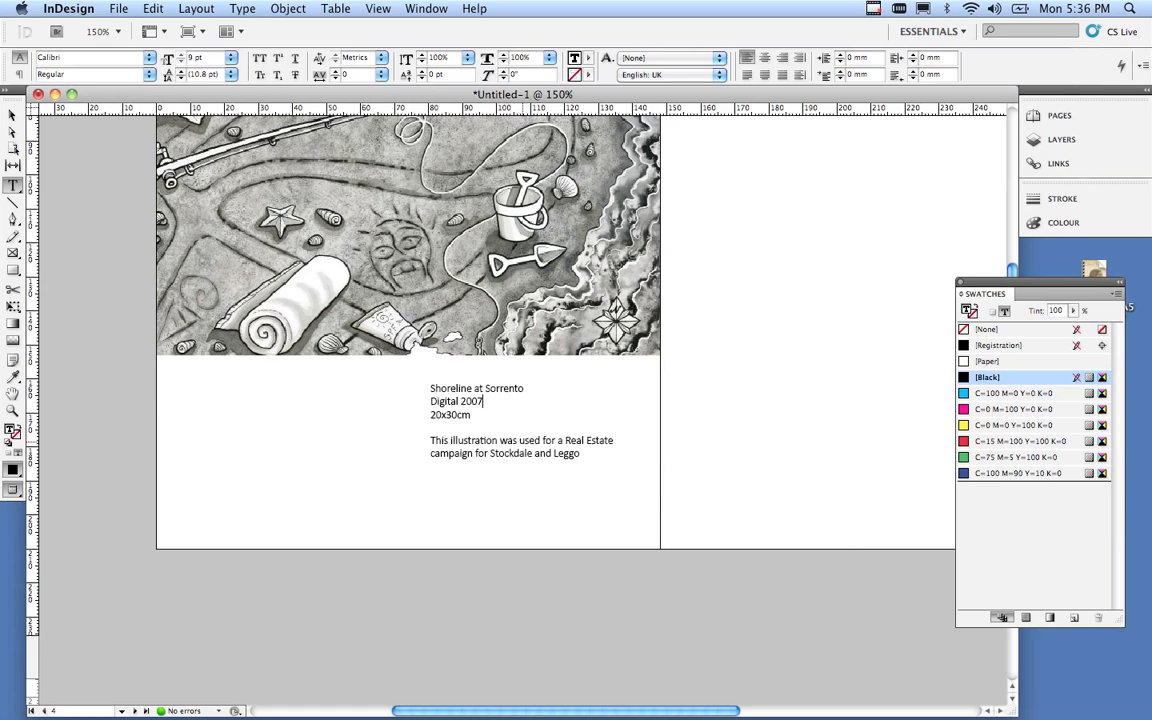
Select all of the shoreline caption text and change it from 9 pt to 8 pt.
key(super+a)
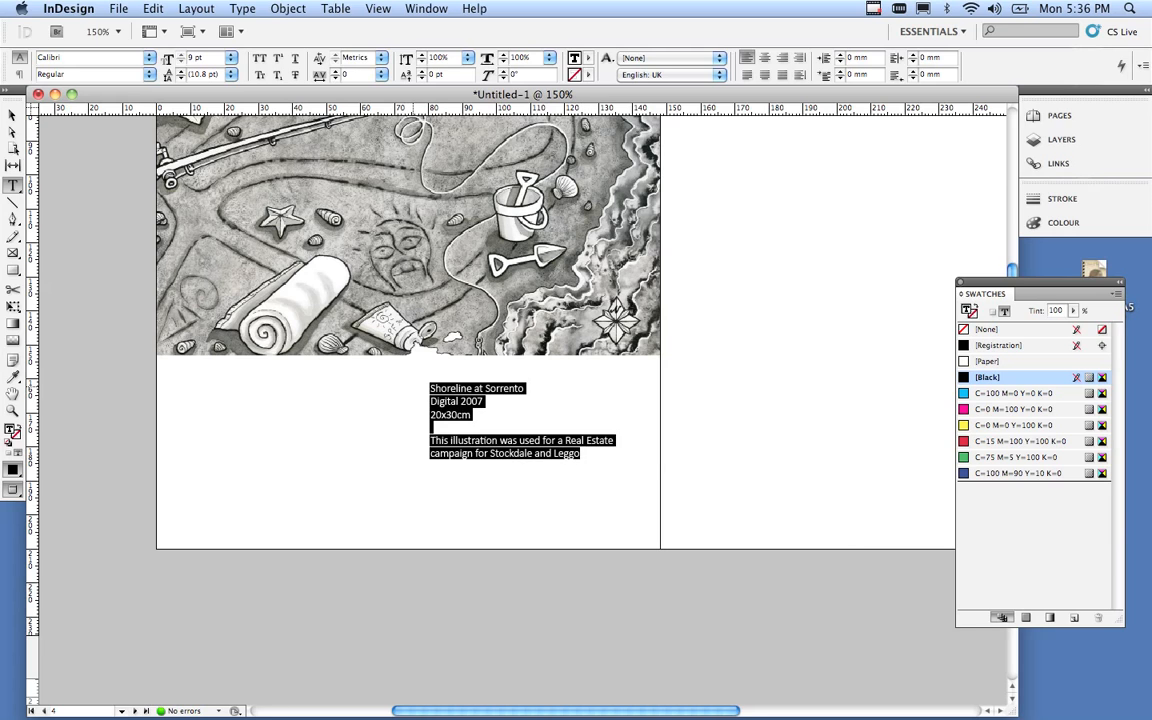
click(231, 57)
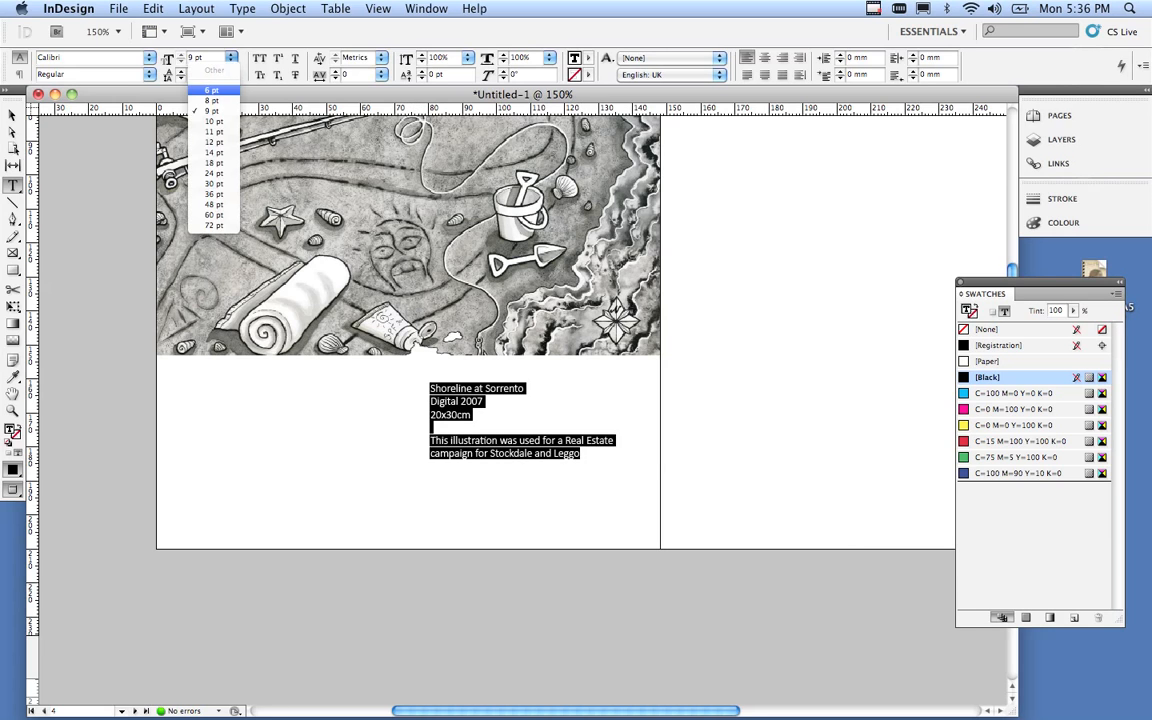
click(195, 81)
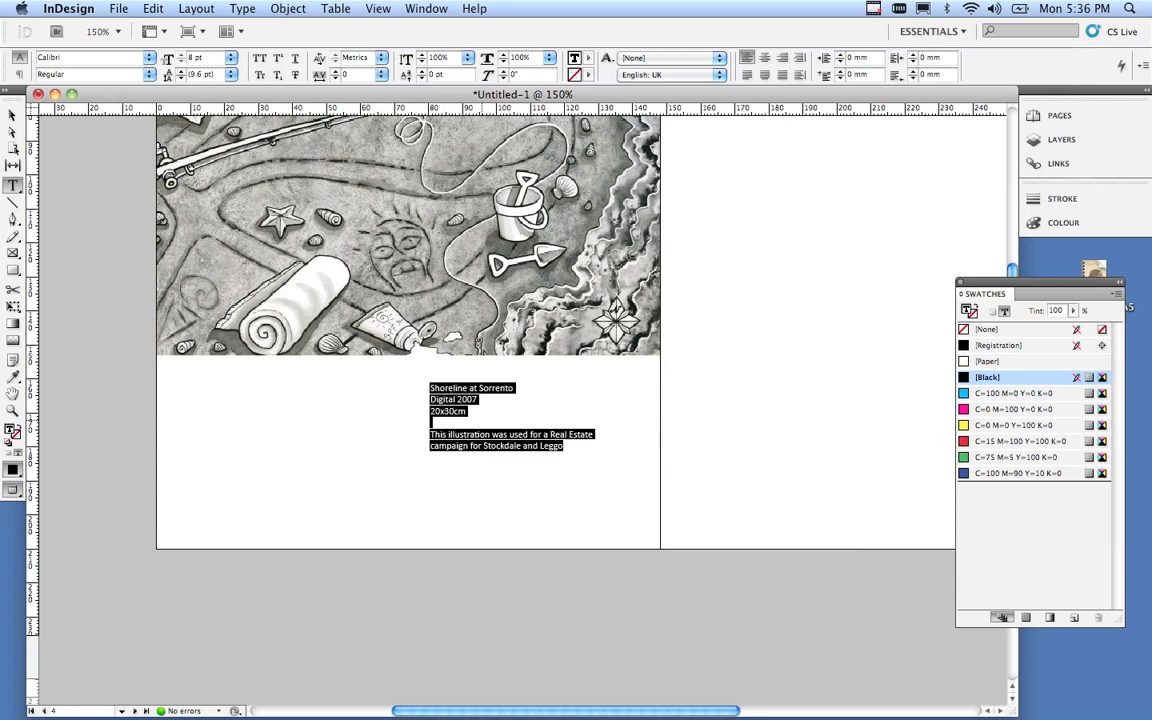
click(482, 422)
Narrow the caption frame so its text rewraps, and move it onto the right page beside the illustration.
click(12, 115)
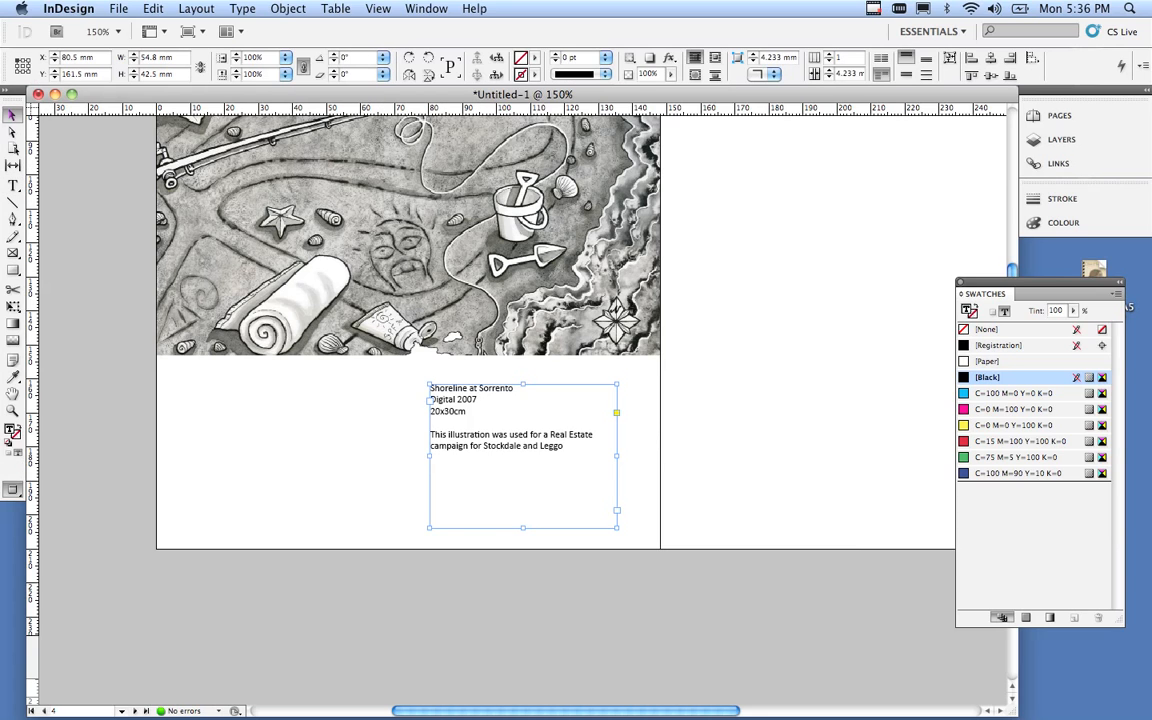
drag(617, 527, 538, 487)
drag(486, 428, 749, 298)
click(757, 410)
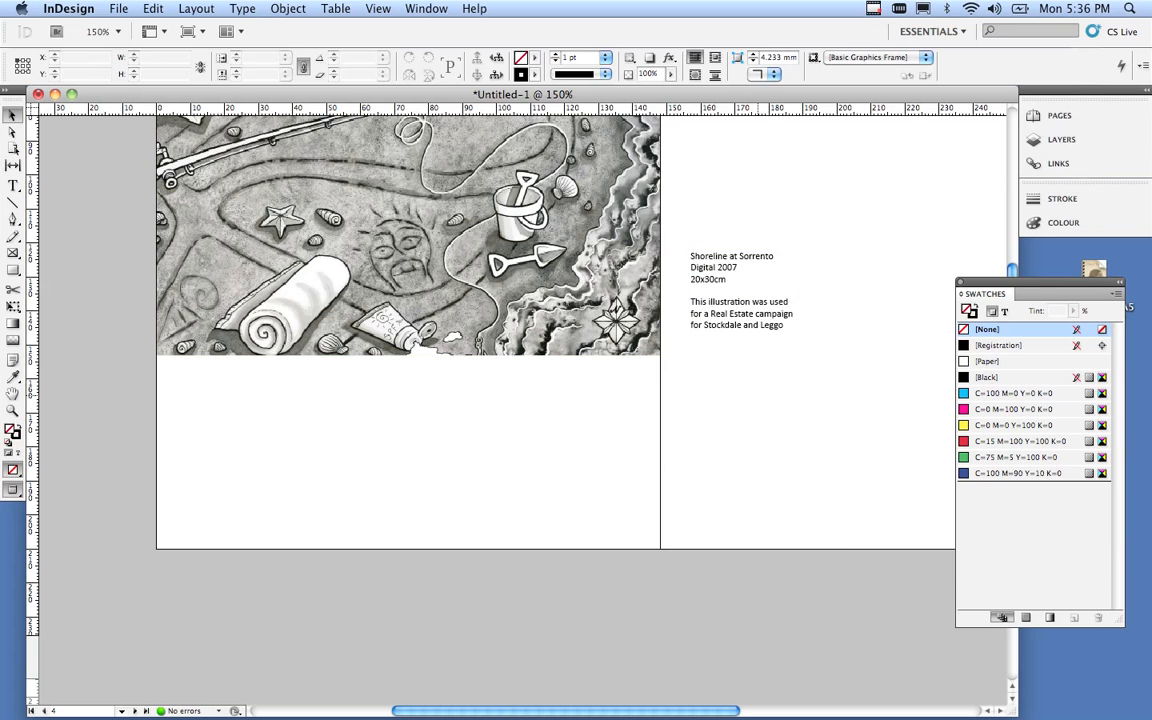
Zoom out to the whole spread and line the caption up with the illustration's lower edge.
key(super+space)
alt+super+click(698, 272)
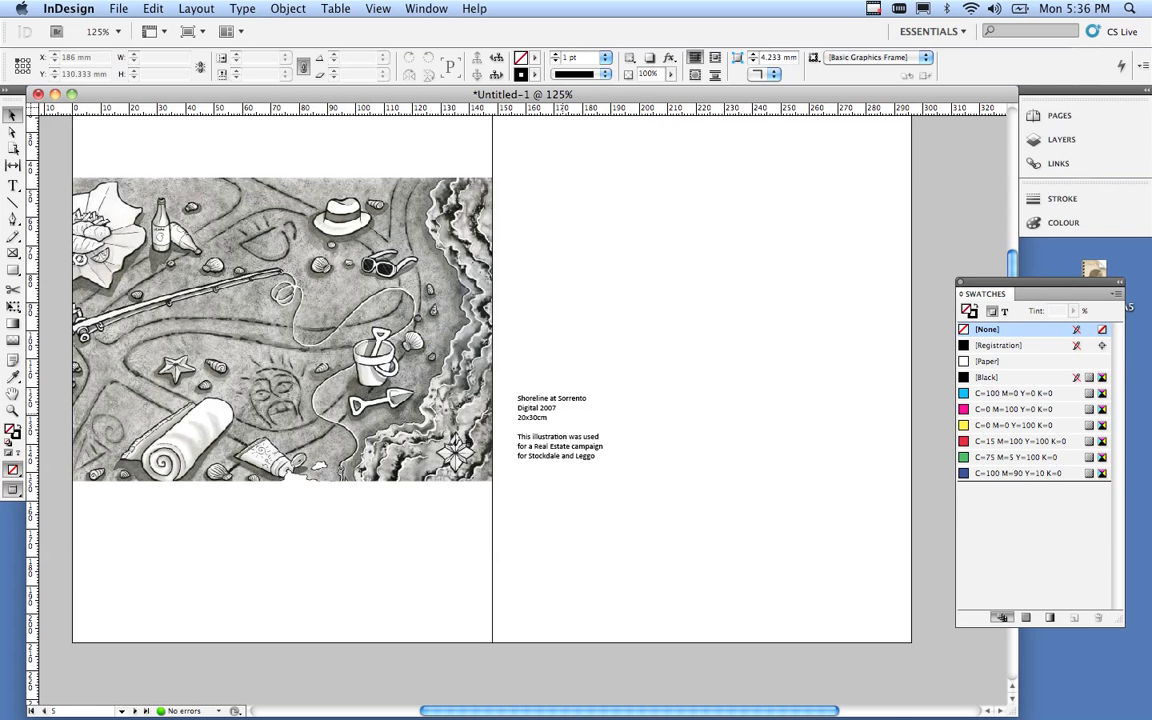
alt+super+click(525, 411)
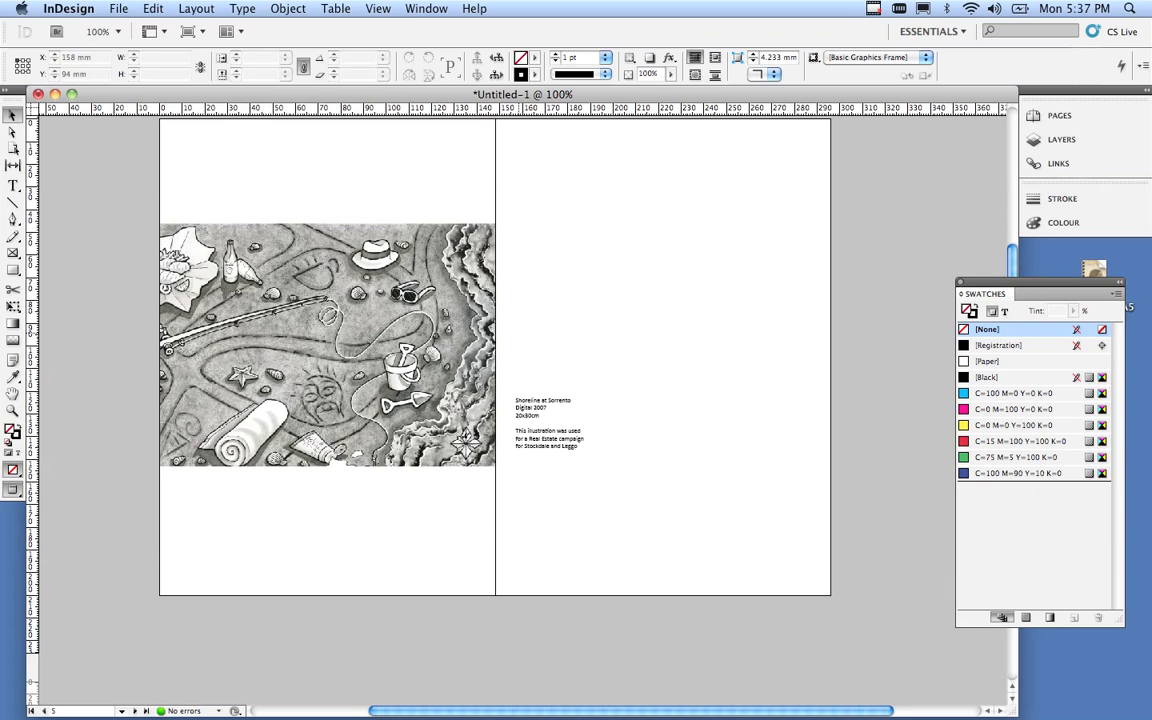
scroll(470, 298, up, 3)
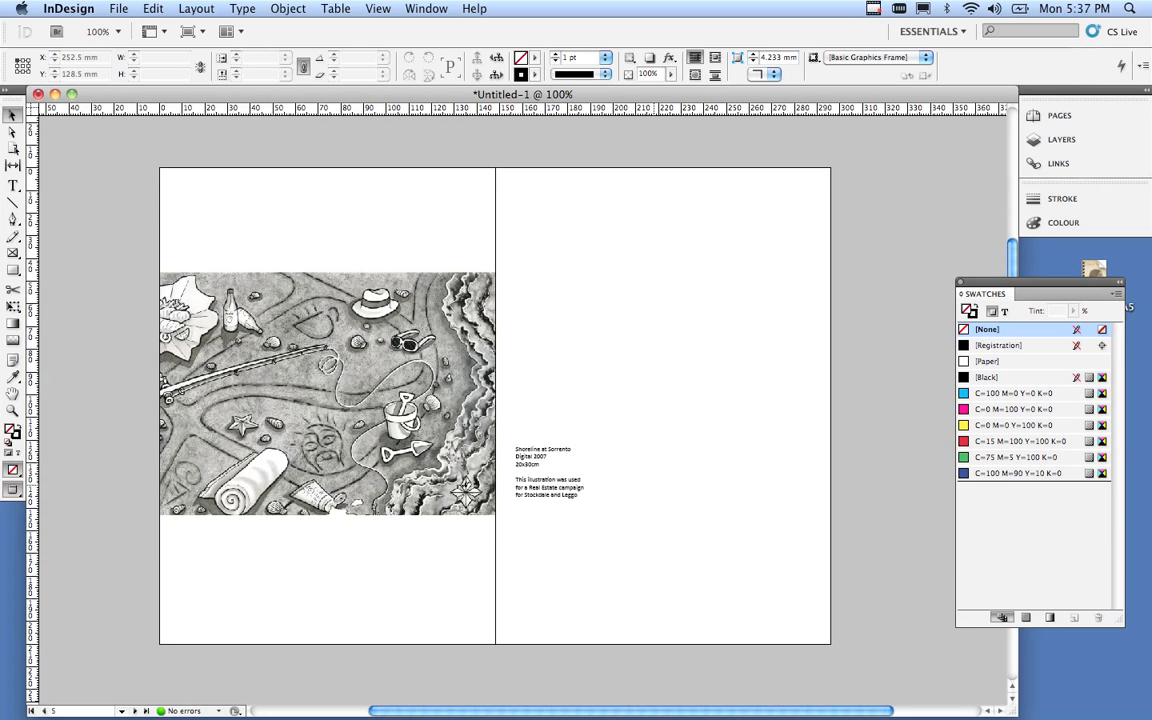
click(522, 460)
drag(579, 487, 582, 502)
click(655, 497)
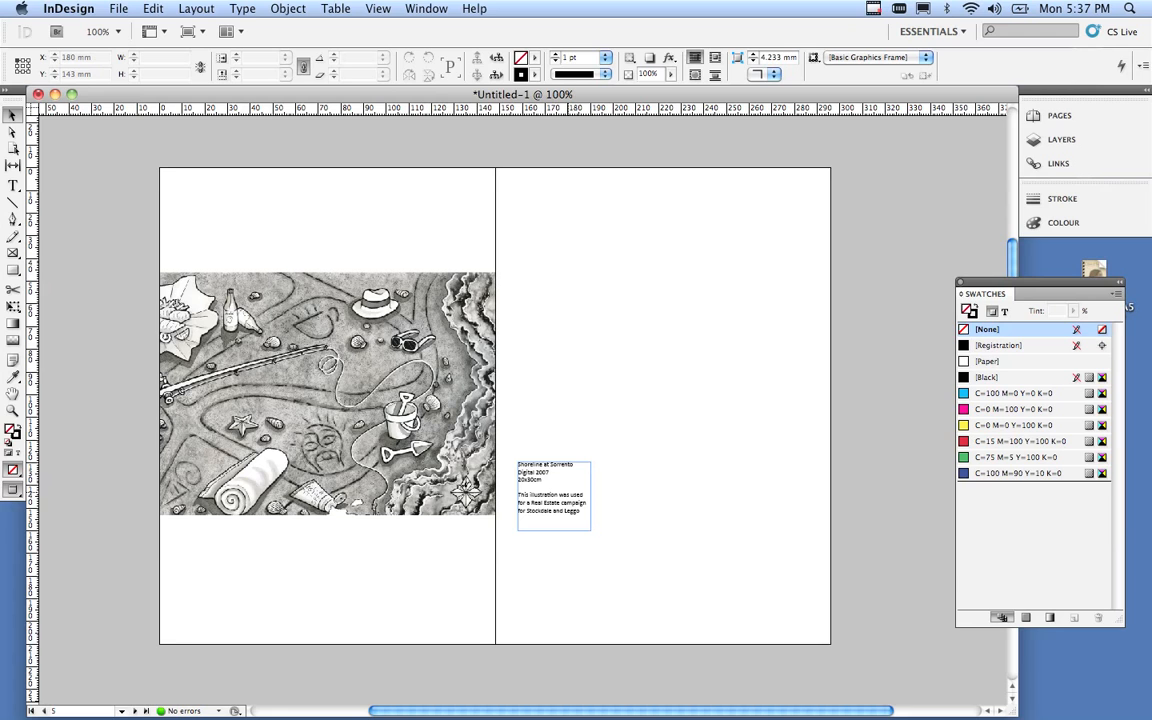
mouse_move(562, 493)
mouse_down()
mouse_move(433, 567)
mouse_move(318, 342)
mouse_move(192, 186)
mouse_move(221, 223)
mouse_move(215, 216)
mouse_move(519, 383)
mouse_move(567, 487)
mouse_up()
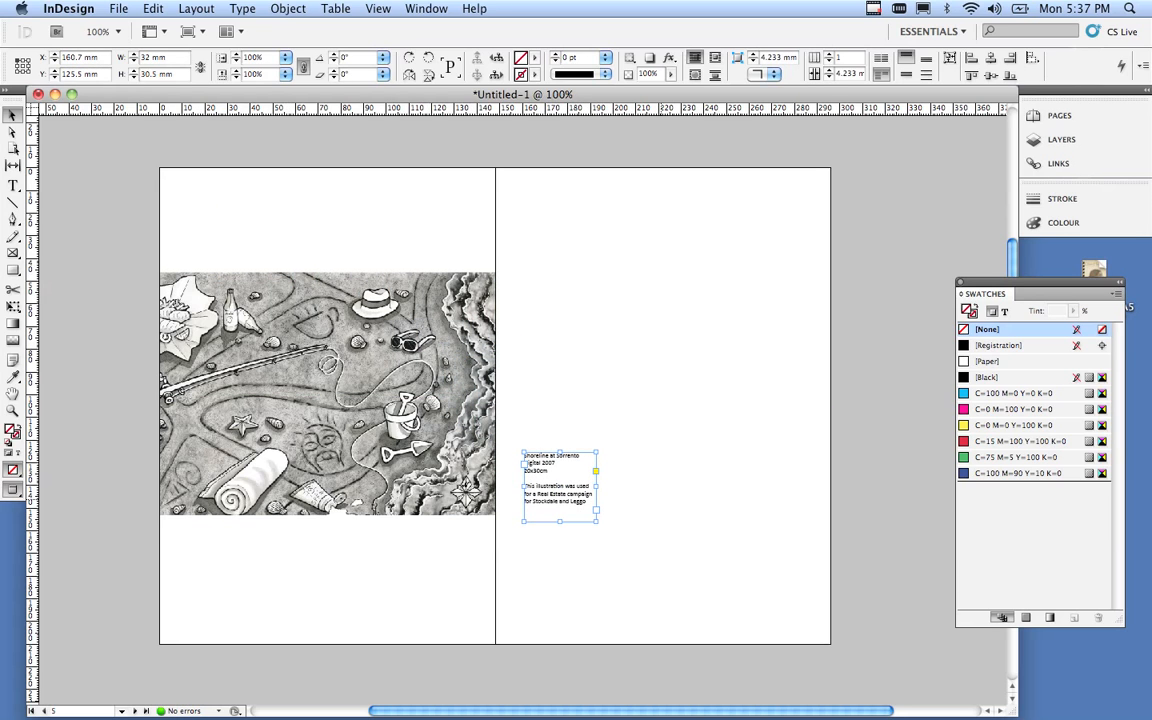
scroll(567, 487, down, 4)
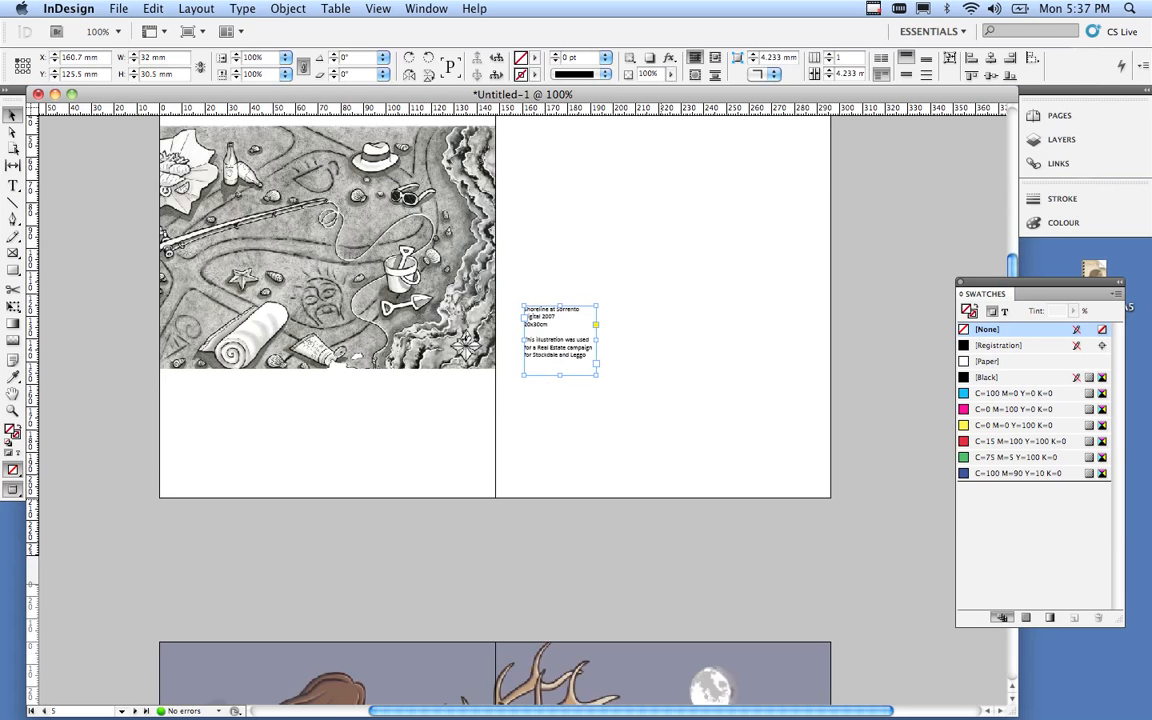
scroll(567, 487, up, 3)
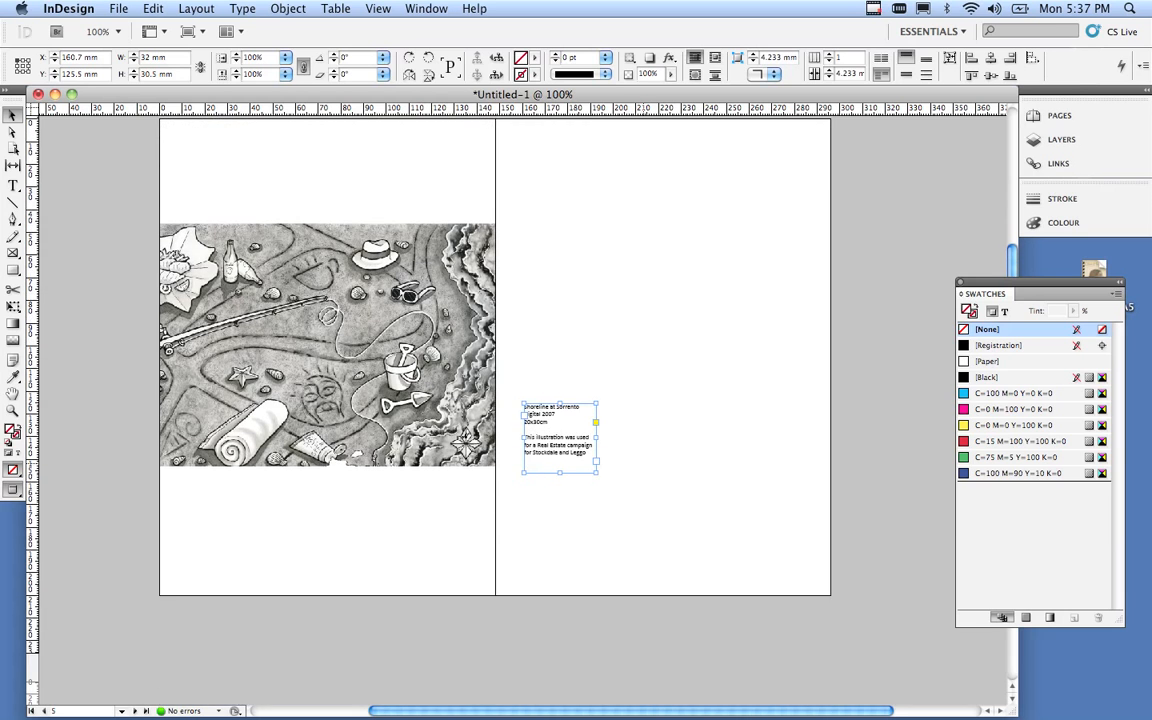
click(643, 462)
click(588, 447)
Copy the shoreline caption frame and Paste in Place on the coneflower spread at page 15.
click(153, 8)
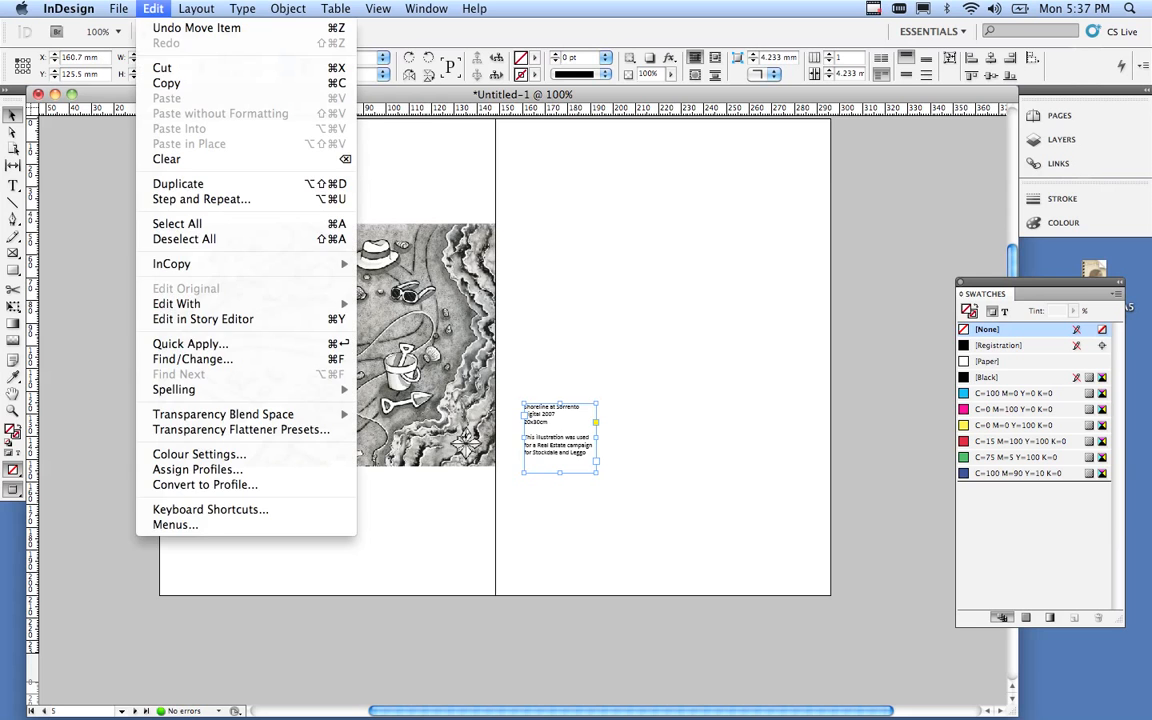
click(166, 83)
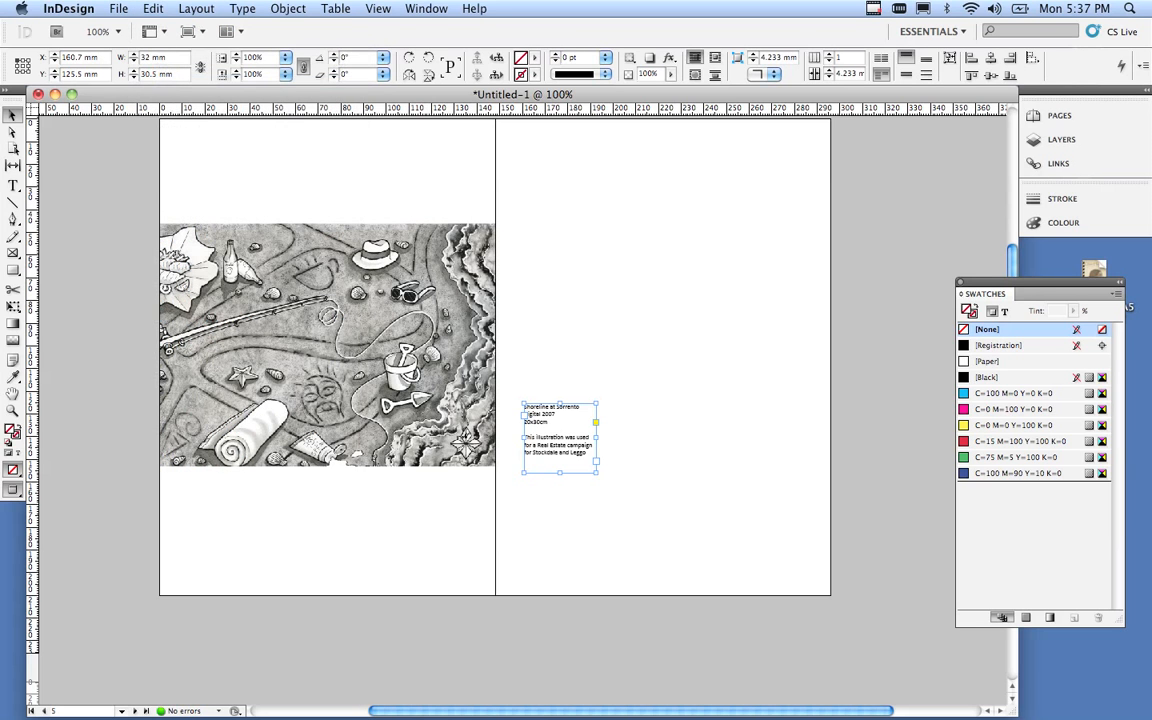
scroll(495, 400, down, 20)
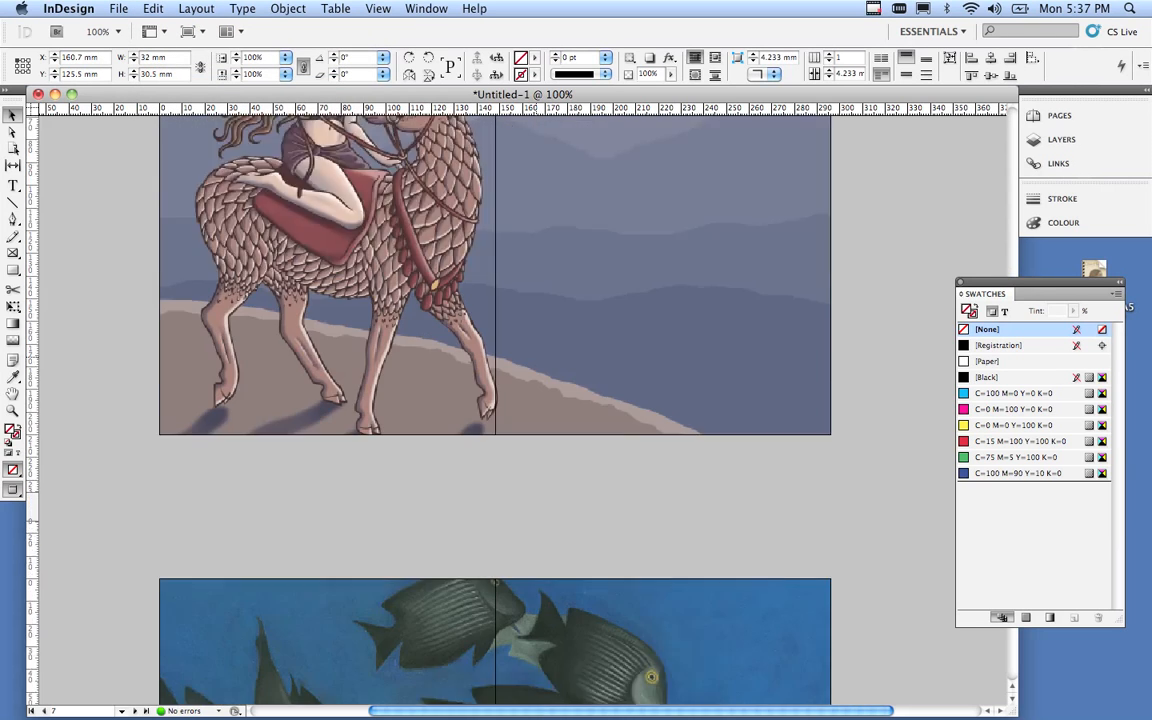
scroll(495, 400, down, 5)
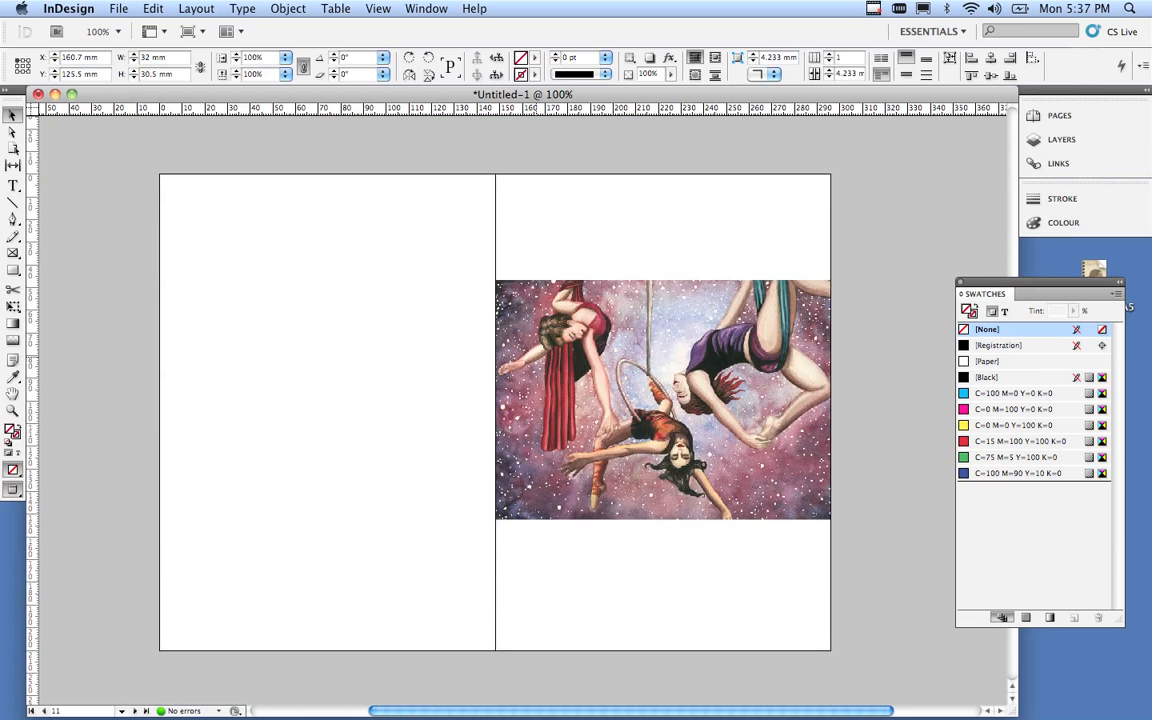
scroll(495, 400, down, 12)
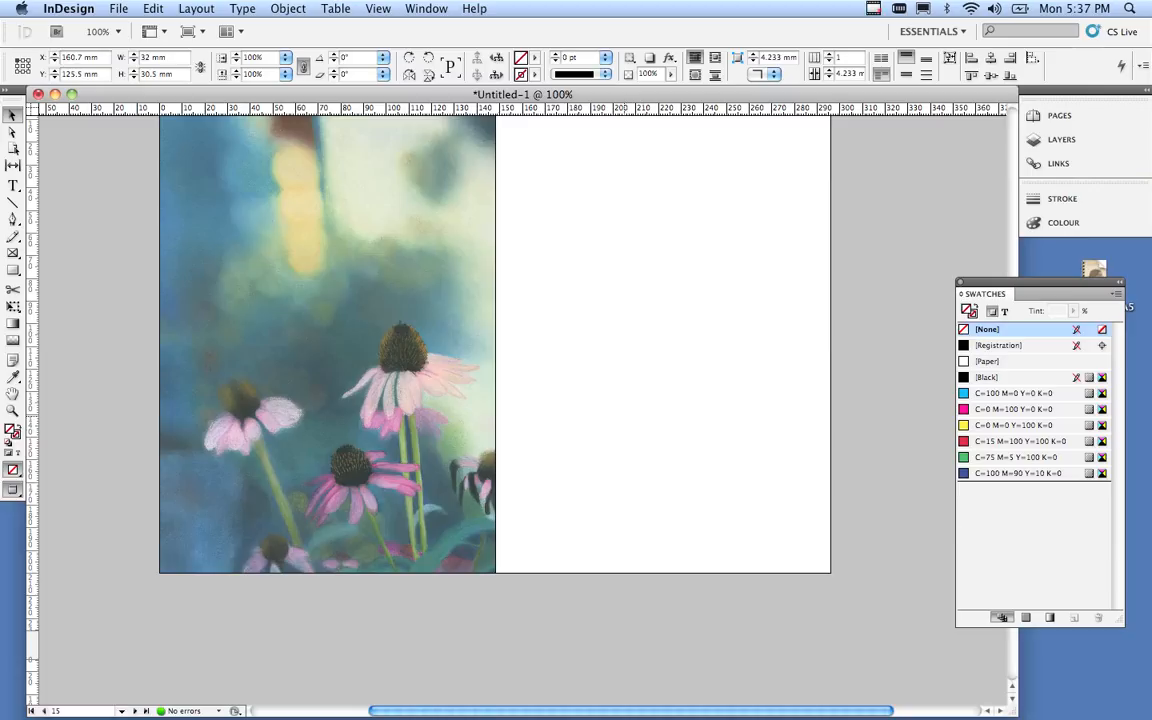
click(625, 630)
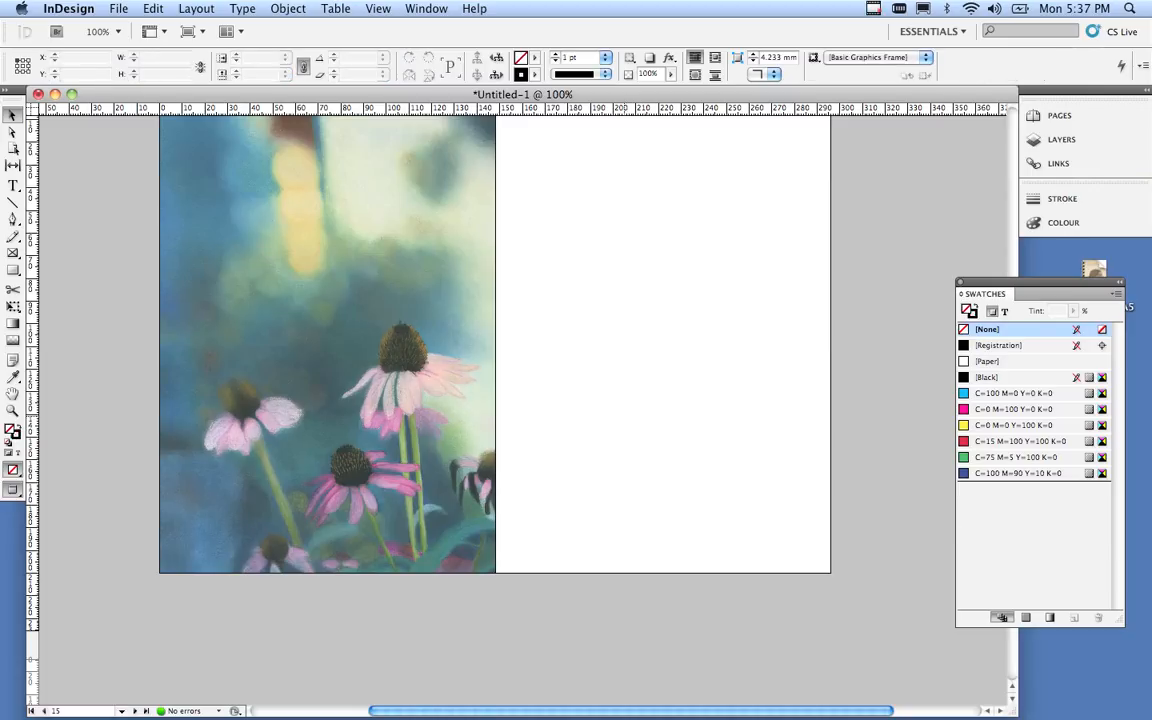
scroll(495, 370, up, 1)
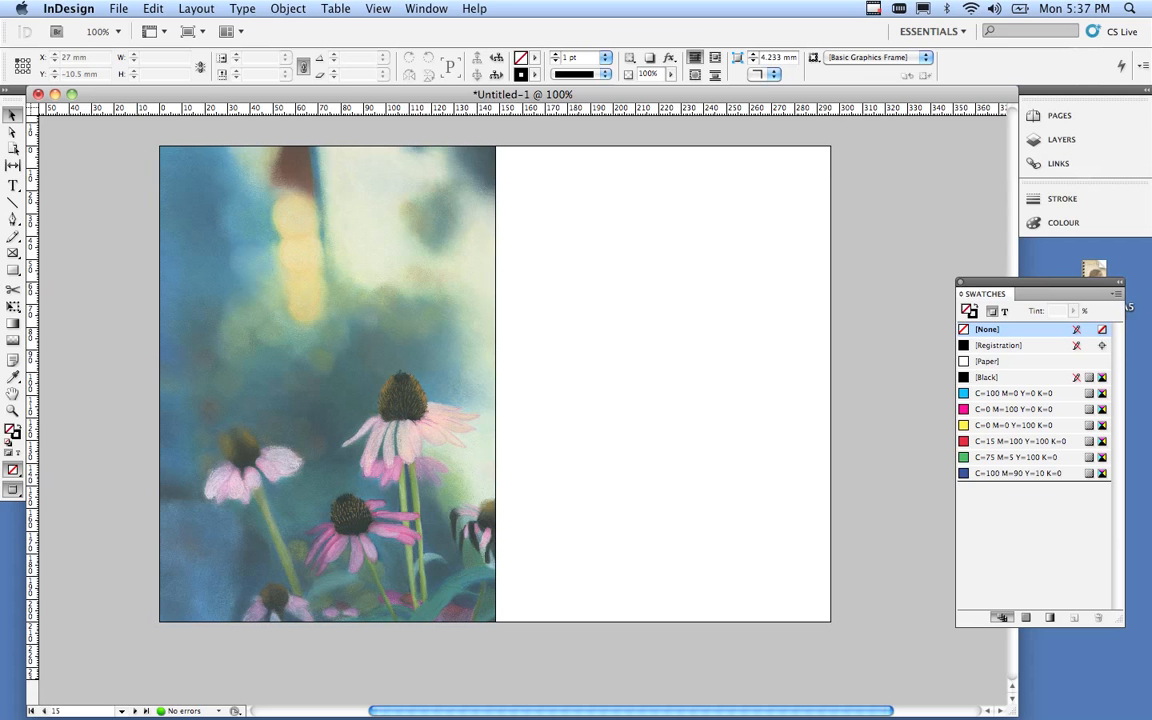
click(153, 8)
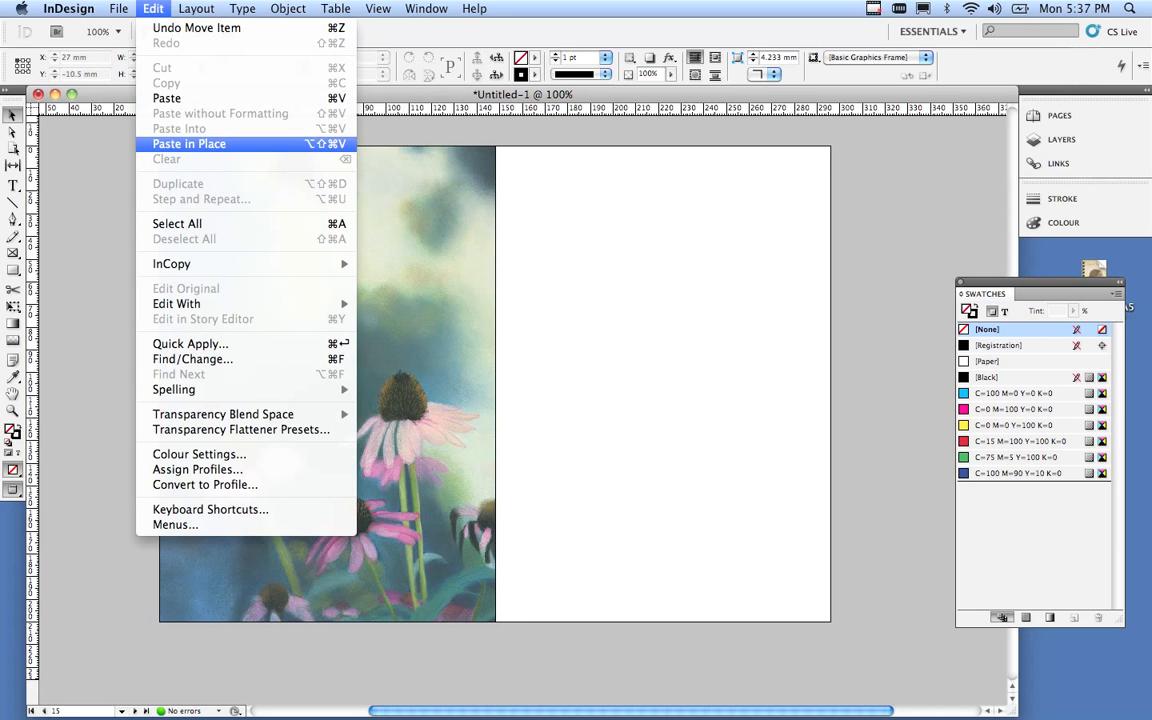
click(189, 143)
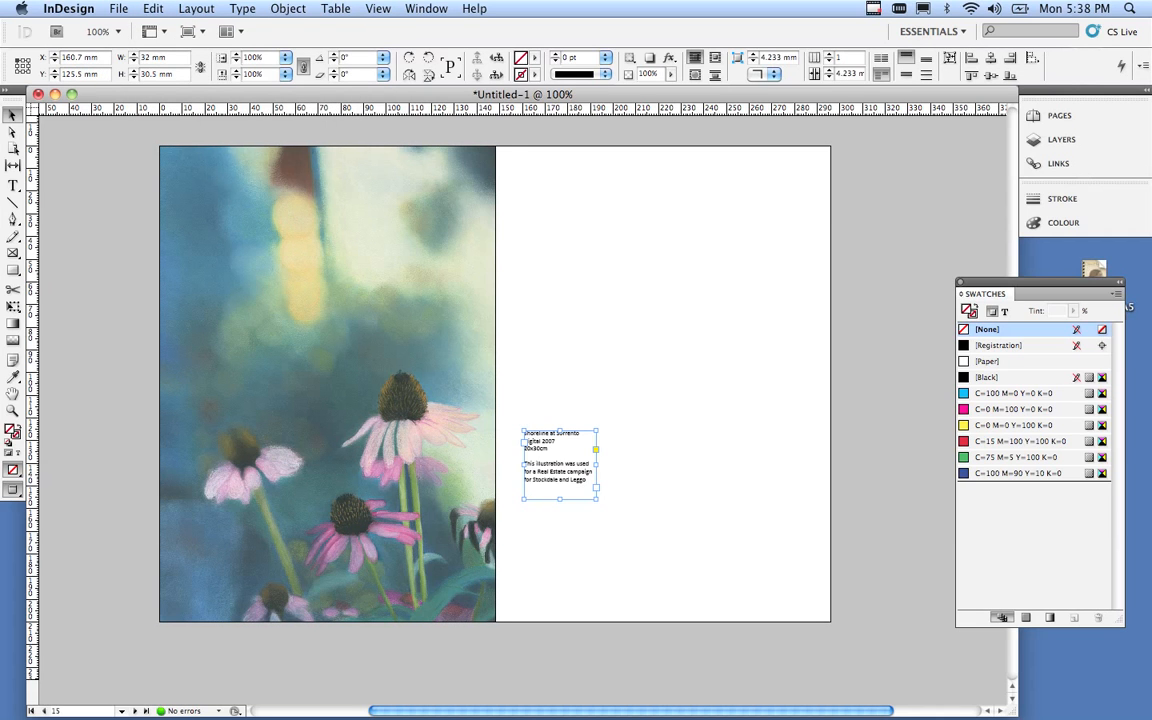
click(322, 382)
Zoom in to 300% and replace the caption title 'Shoreline at Sorrento' with 'Sunkiss'.
key(super+space)
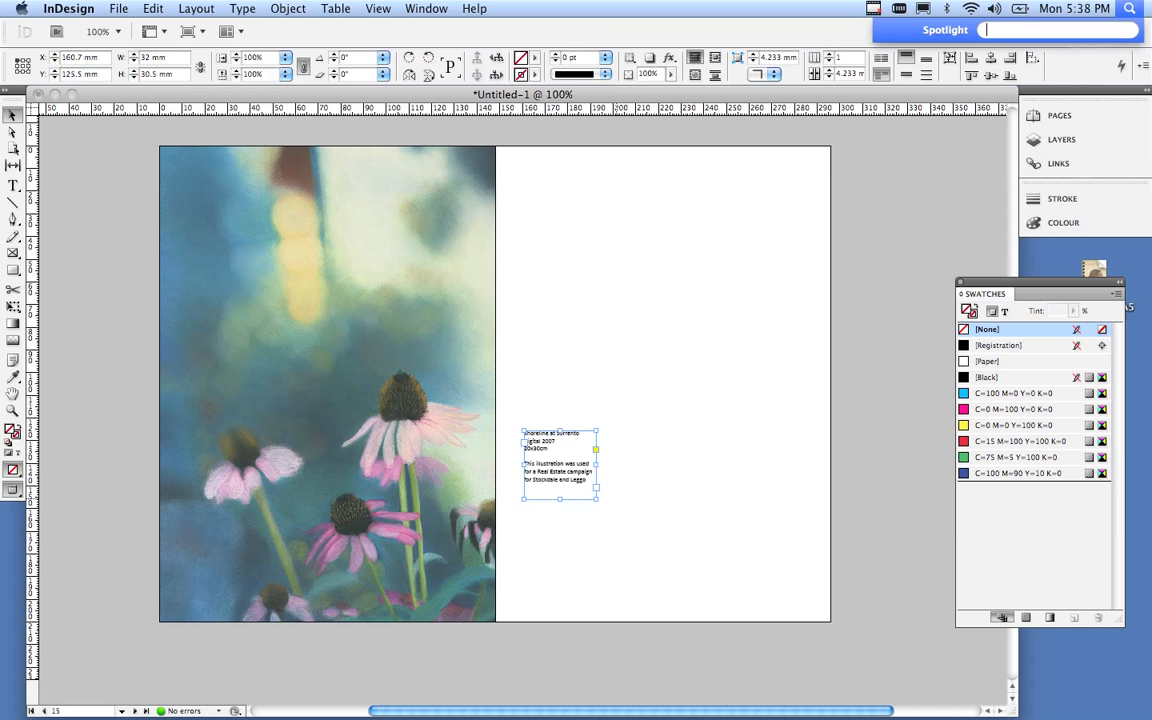
key(super+equal)
key(super+equal)
key(super+equal)
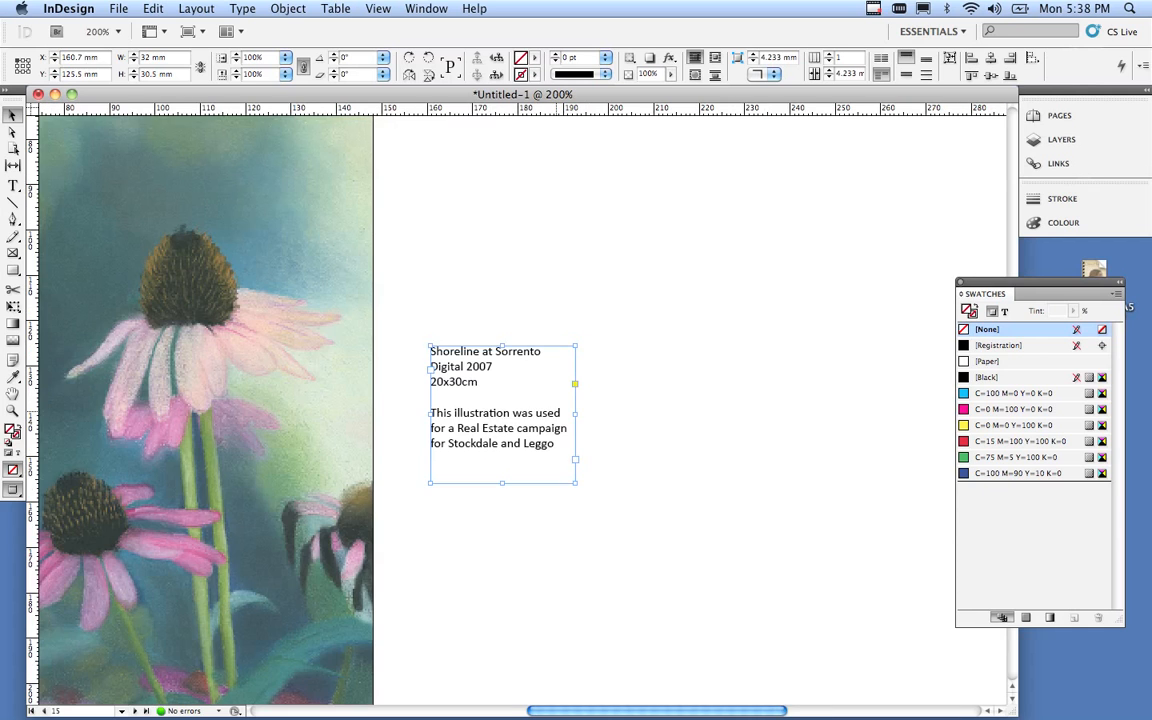
key(super+equal)
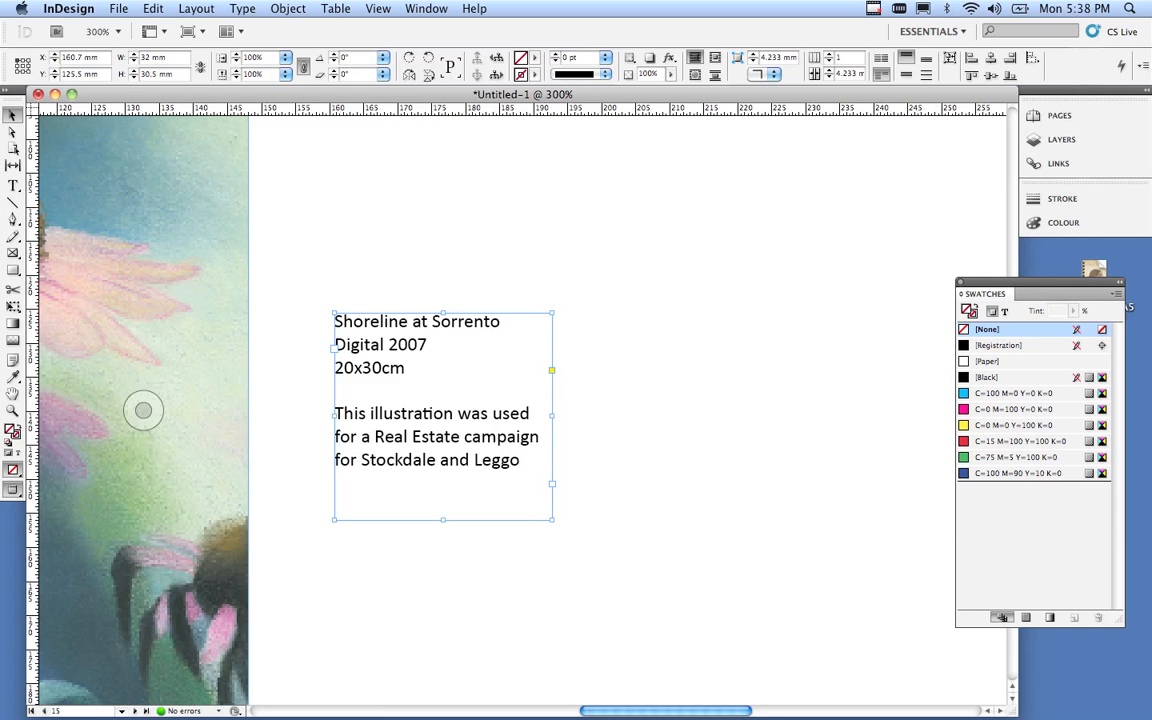
click(13, 186)
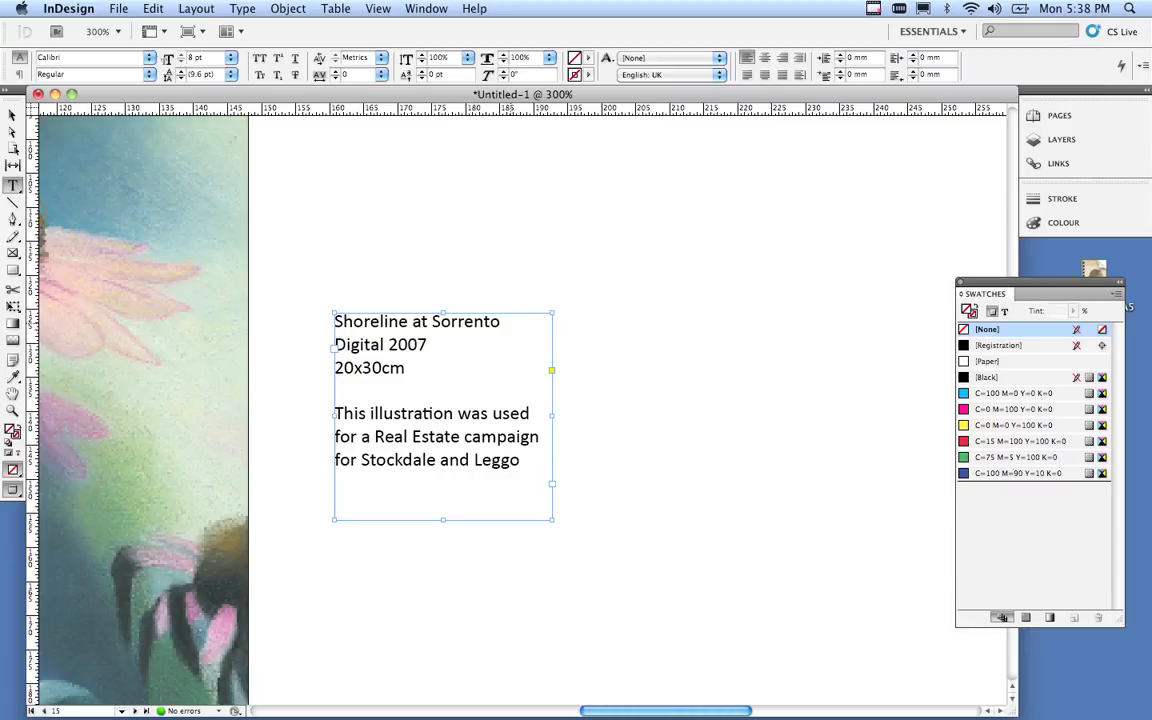
drag(500, 321, 334, 321)
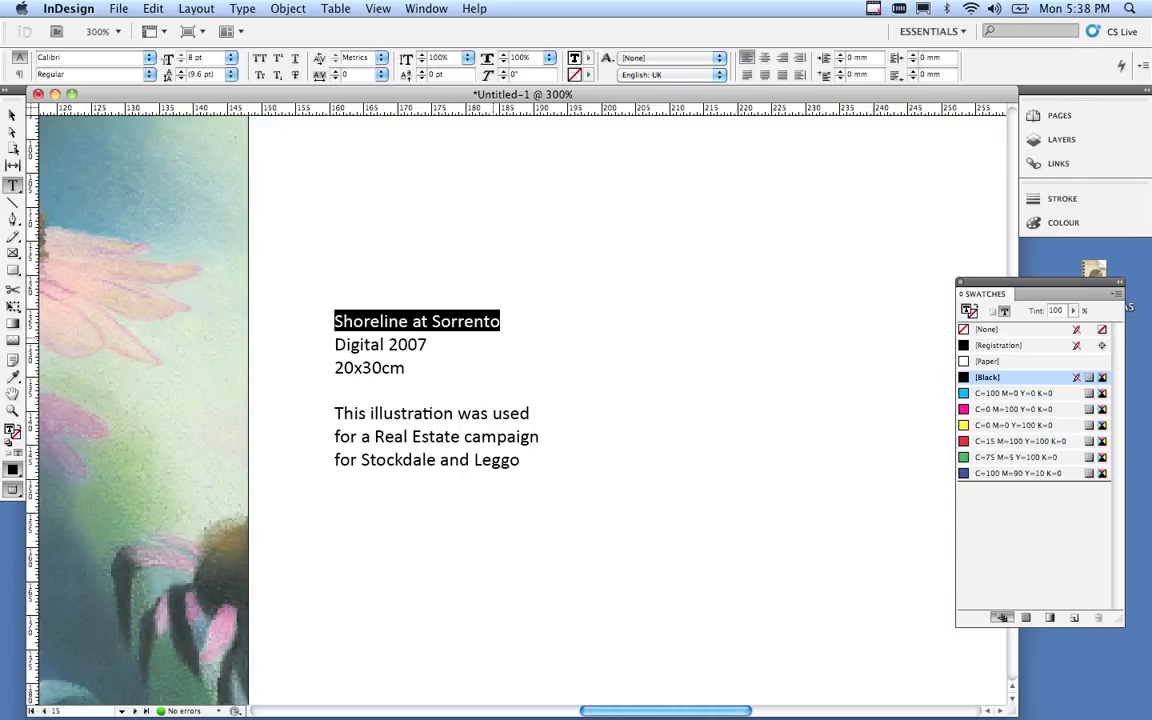
text(Sunkiss)
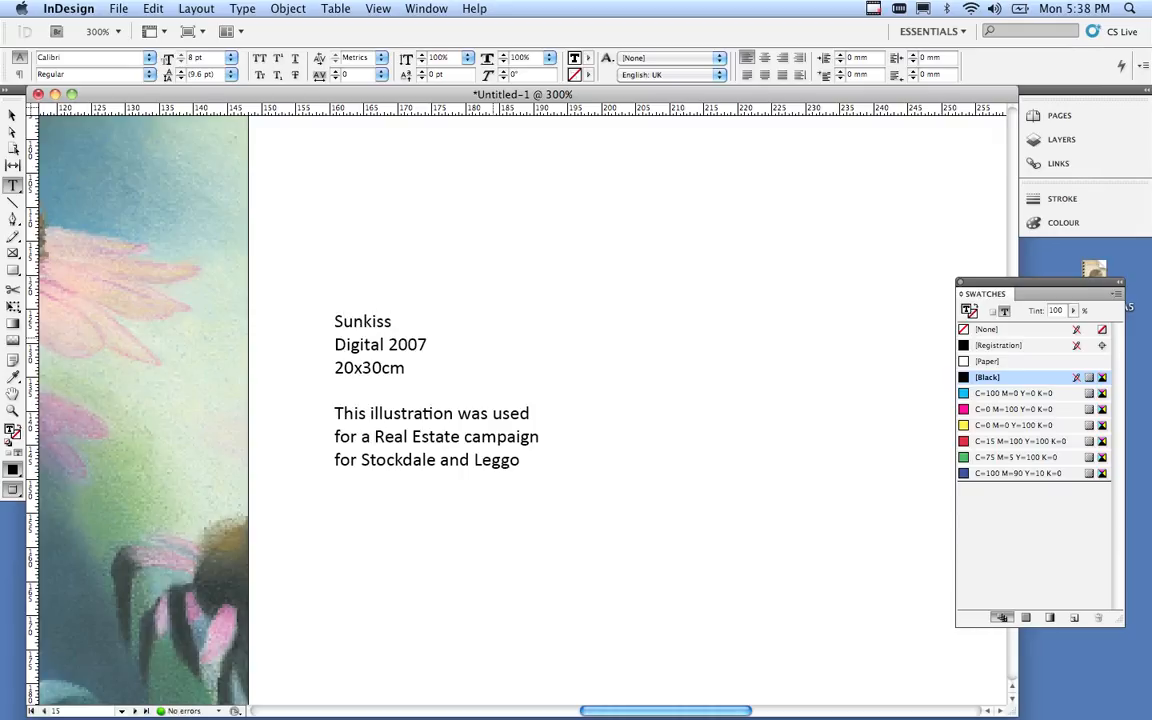
Change the medium line 'Digital 2007' to 'Pastels' and the size to 12x18.
double_click(352, 344)
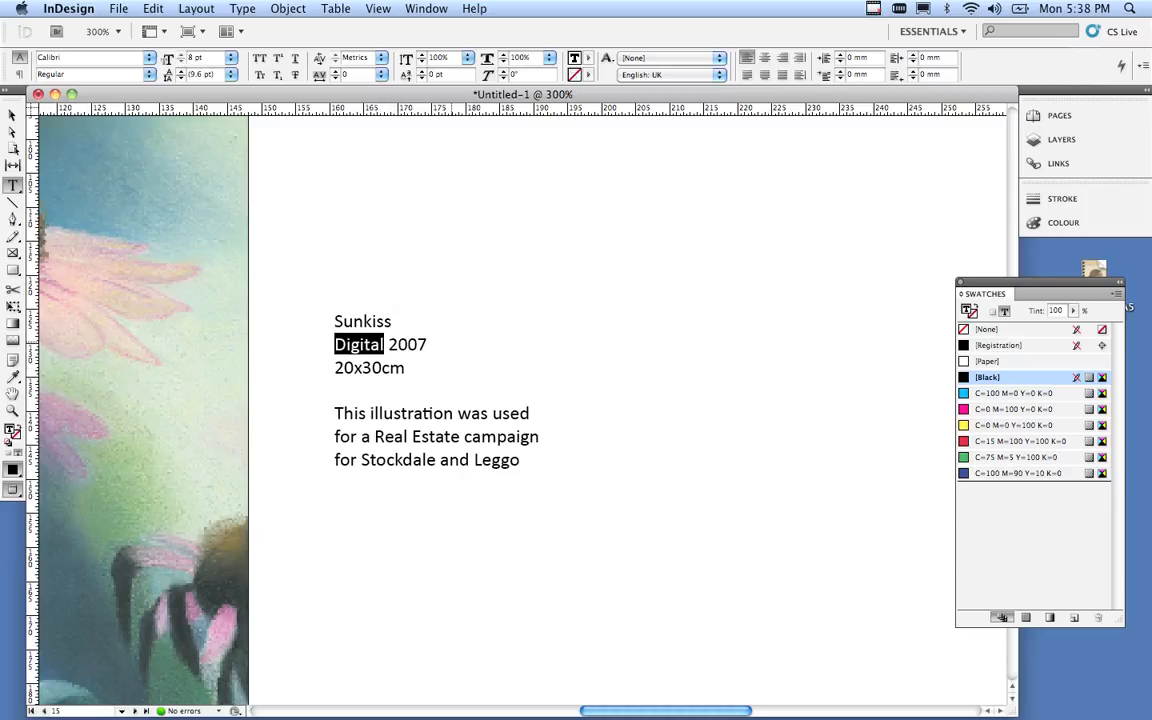
drag(429, 344, 334, 344)
text(P)
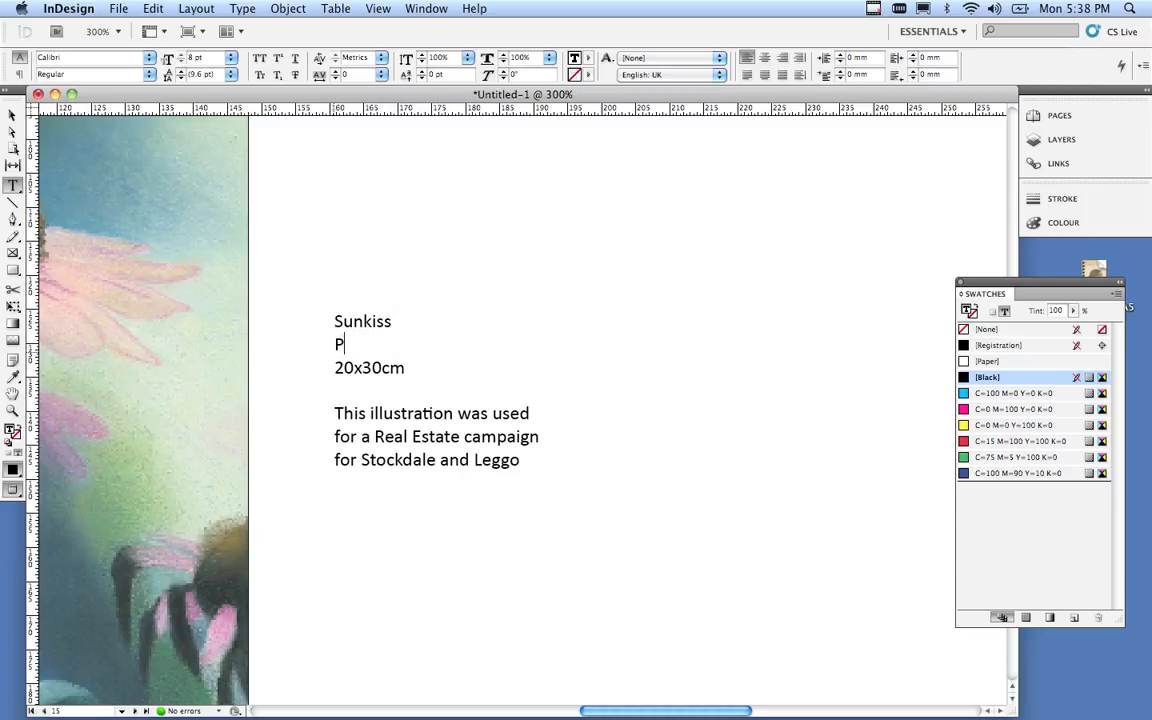
text(astels)
drag(334, 367, 382, 367)
text(12x18)
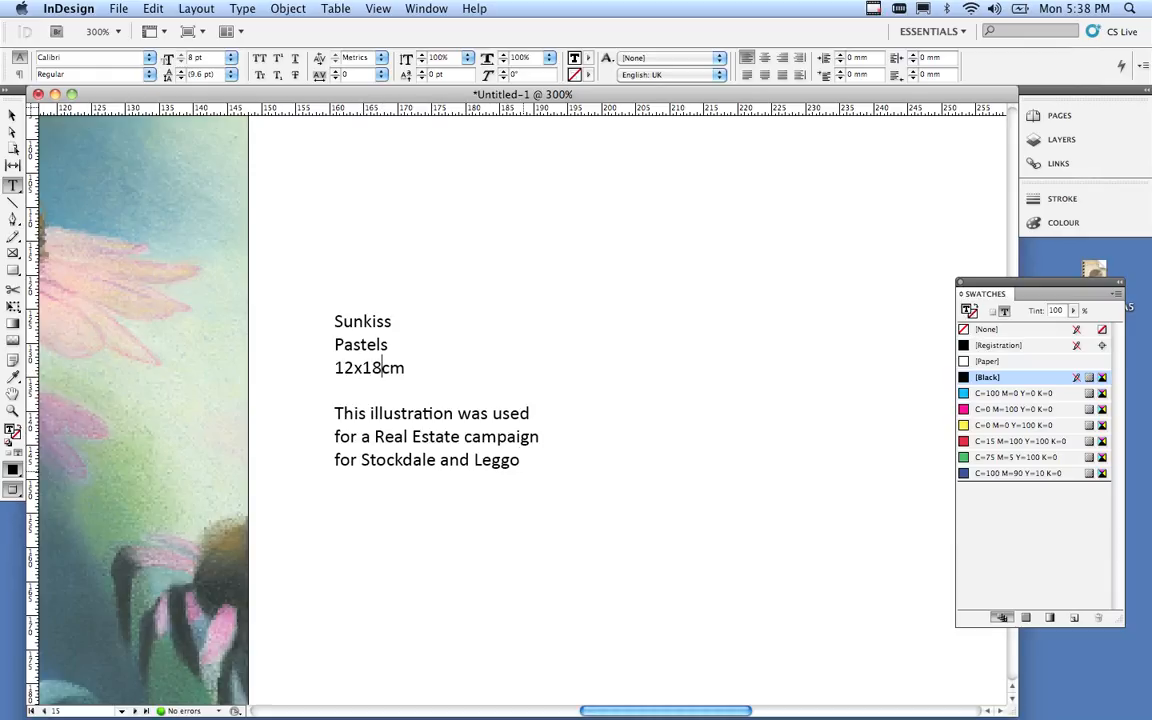
Replace the old description with 'for a book cover about Gardening in the Middle East.'.
drag(520, 459, 358, 436)
text(for )
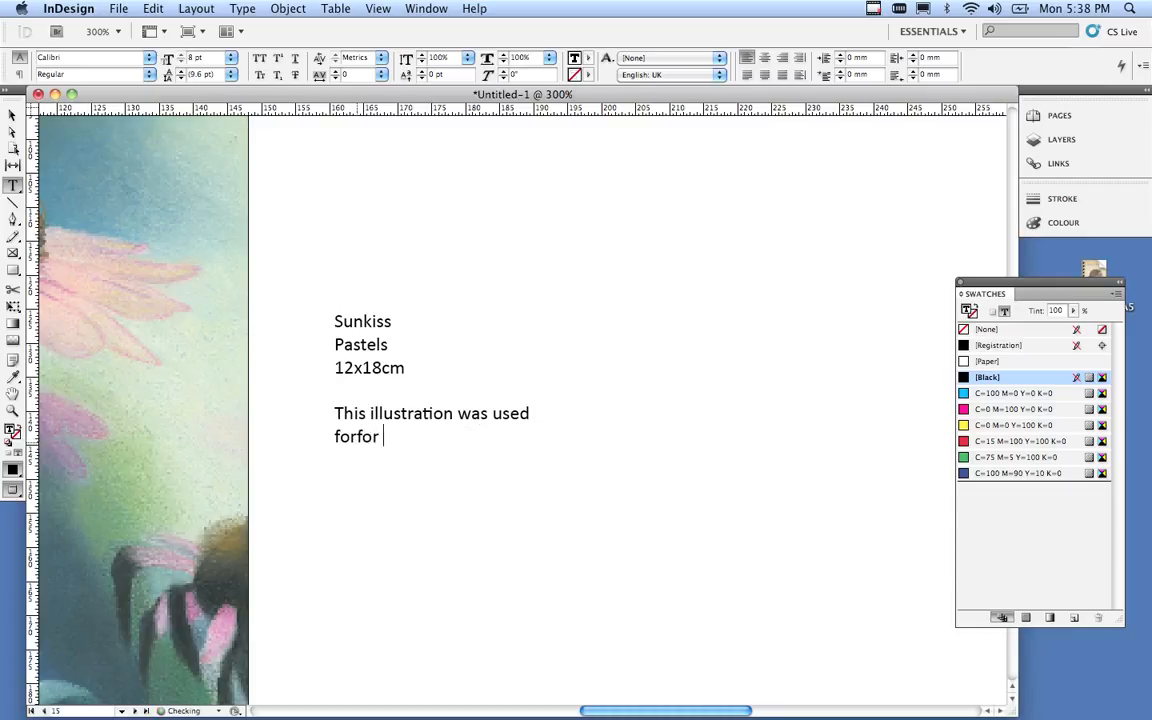
text(a ====)
key(BackSpace)
key(BackSpace)
key(BackSpace)
key(BackSpace)
key(BackSpace)
key(BackSpace)
key(BackSpace)
key(BackSpace)
key(BackSpace)
key(BackSpace)
text(a book cover)
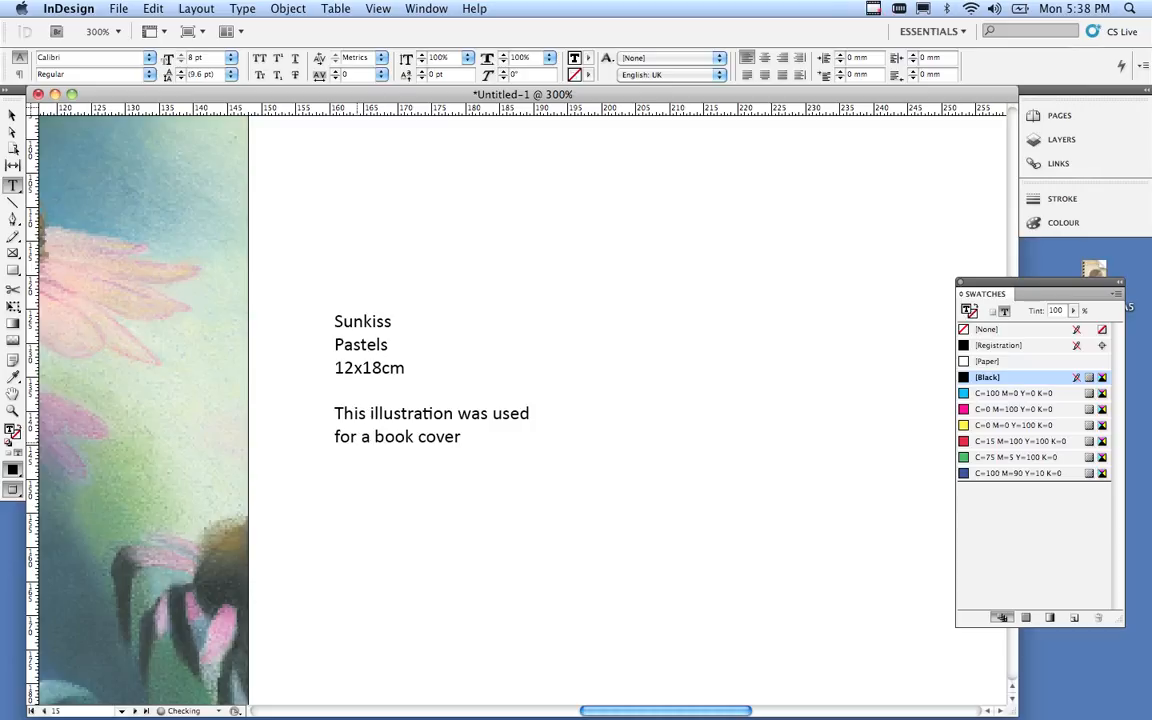
text( about Gard)
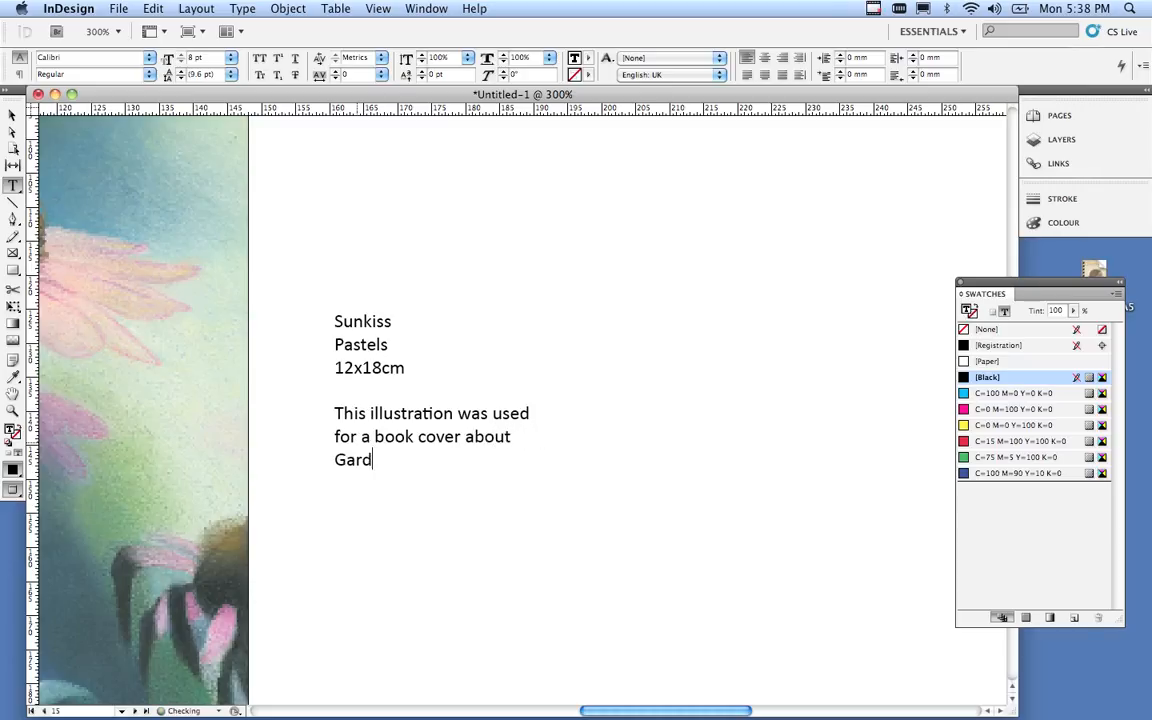
text(ening in the )
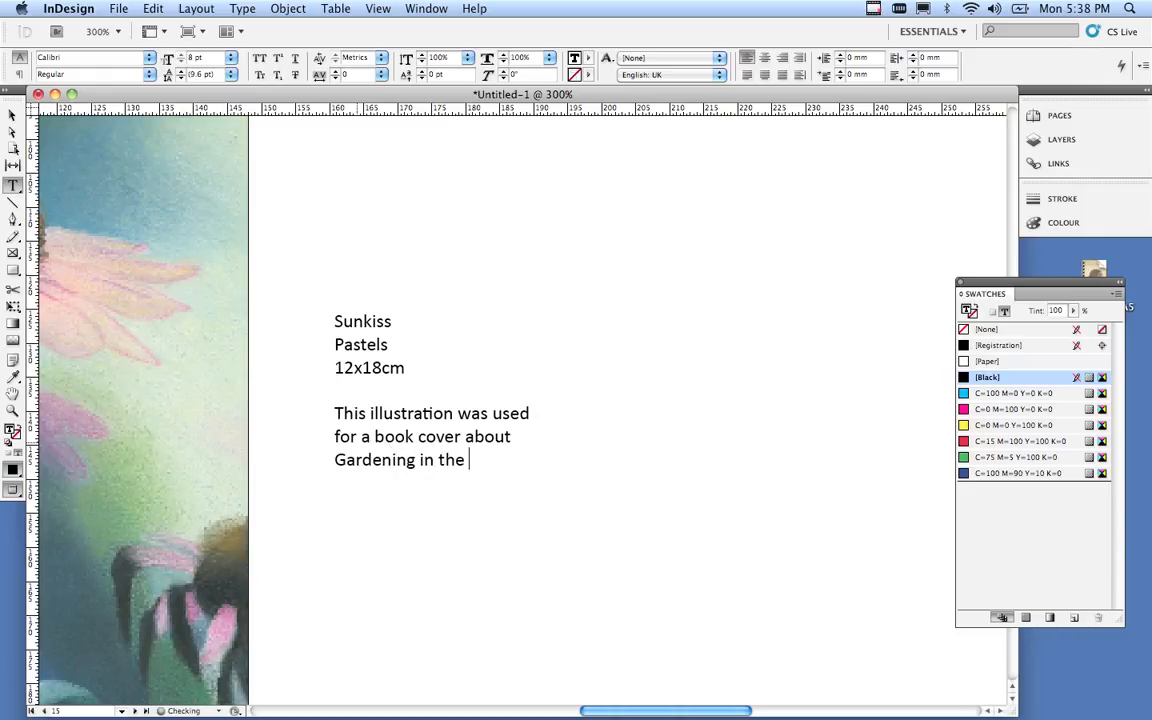
text(Middle Ea)
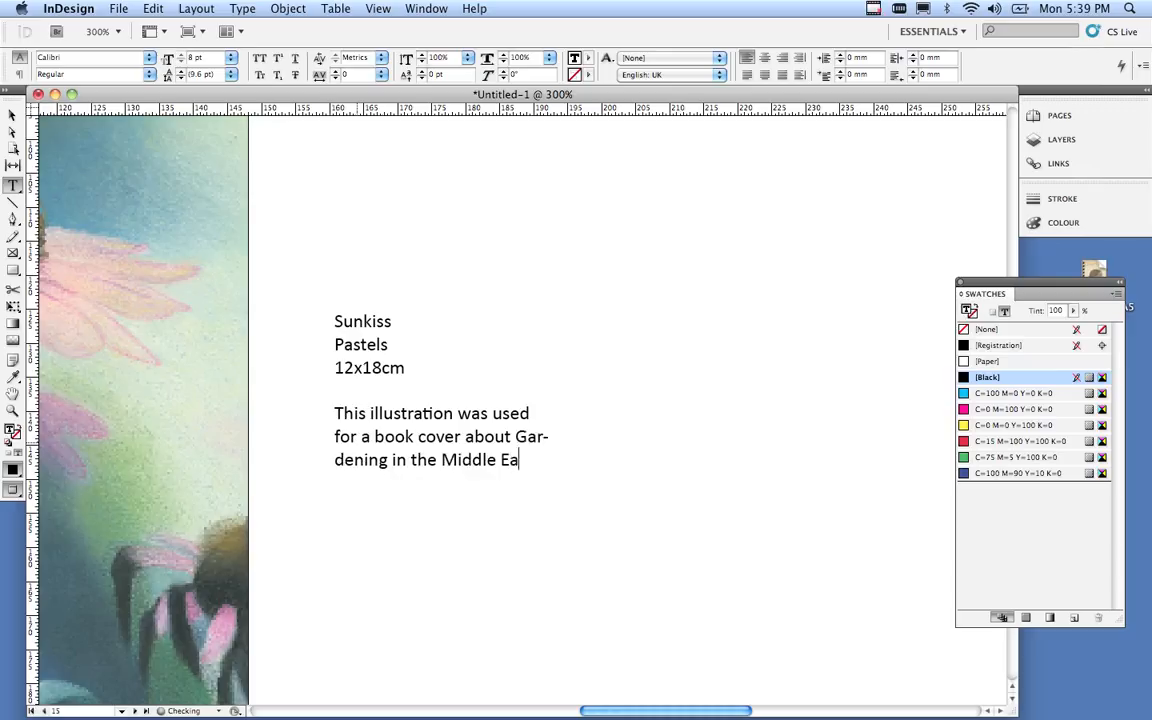
text(st.)
Turn off hyphenation for the caption and widen its frame so the last line fits.
click(243, 9)
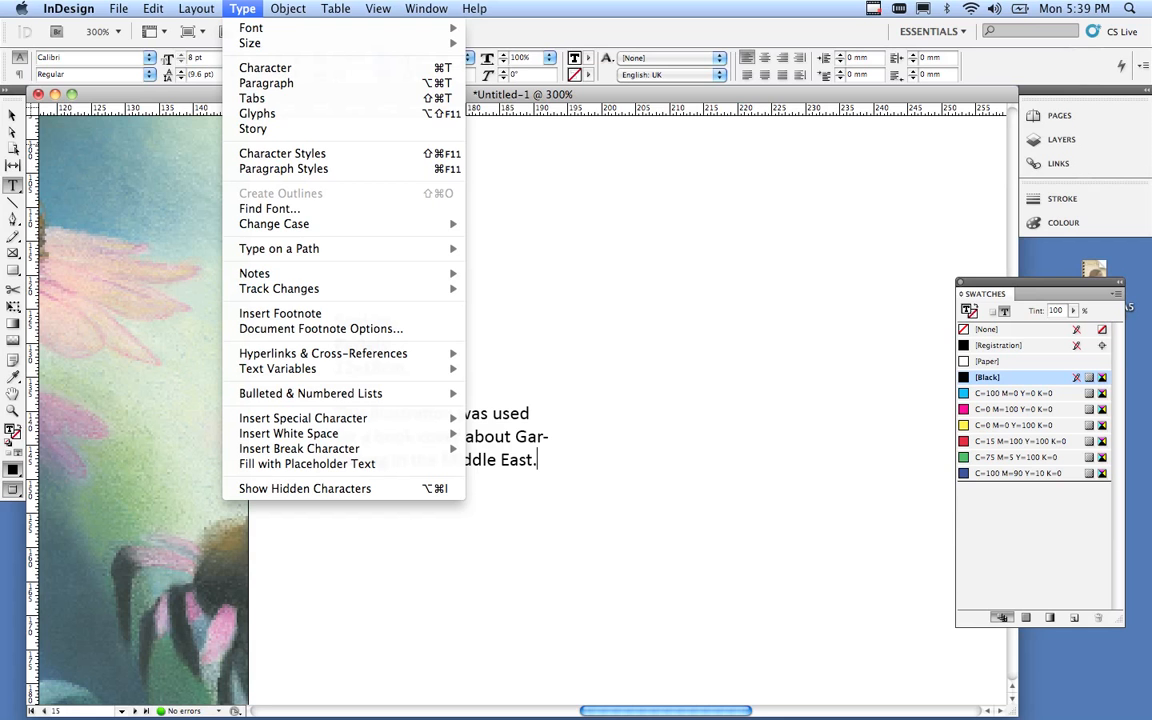
click(266, 83)
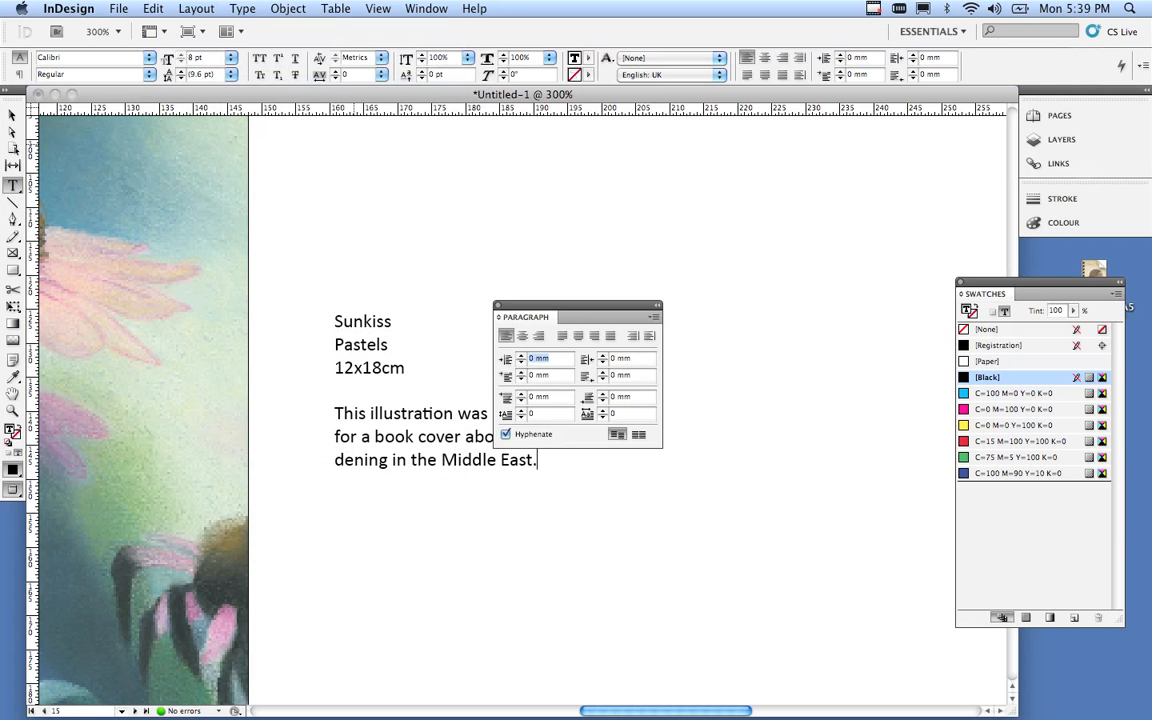
drag(570, 305, 694, 249)
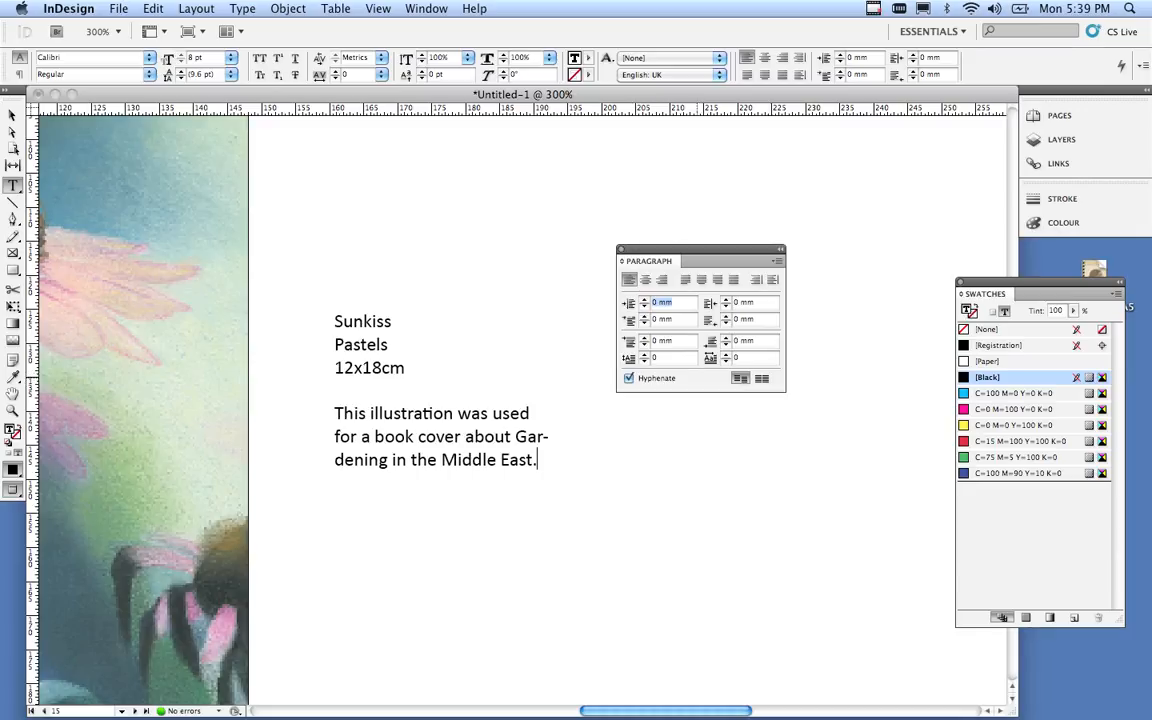
click(629, 378)
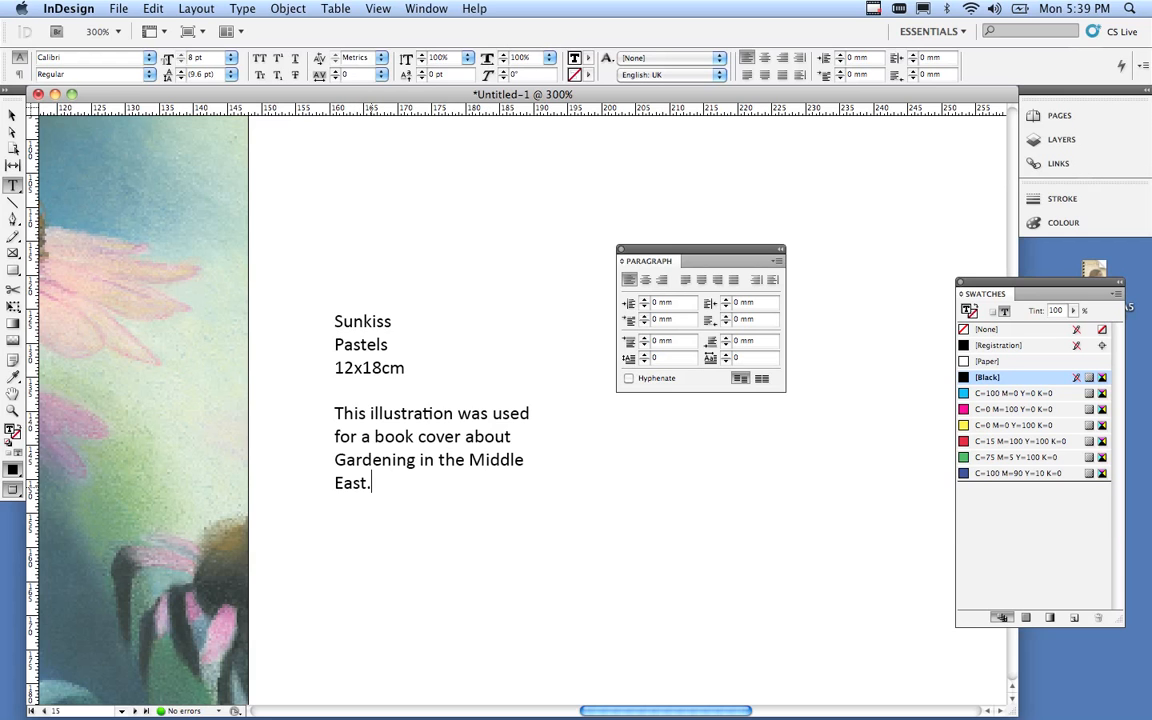
key(Escape)
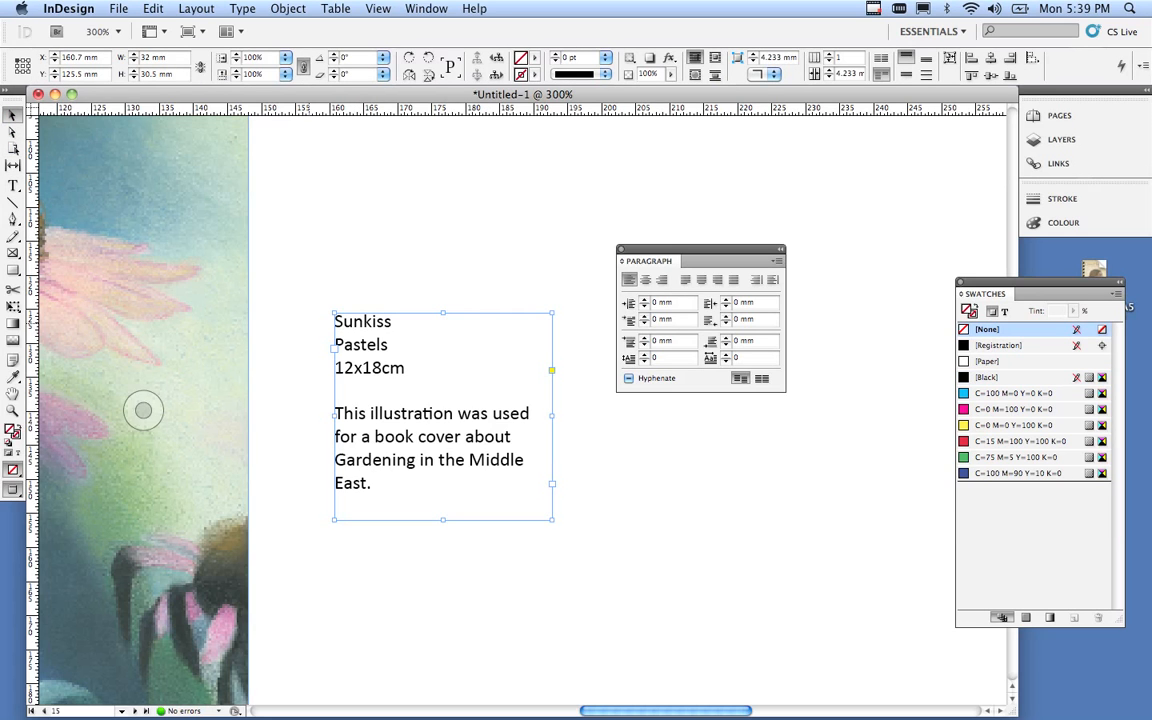
drag(552, 519, 566, 518)
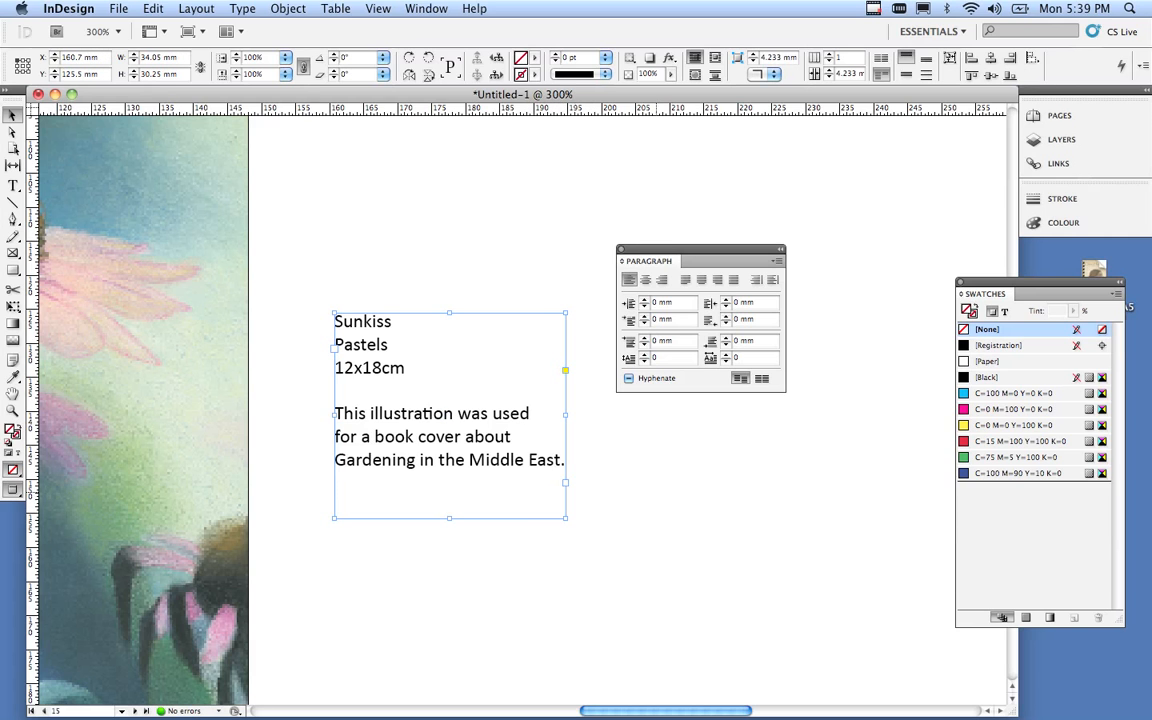
click(612, 500)
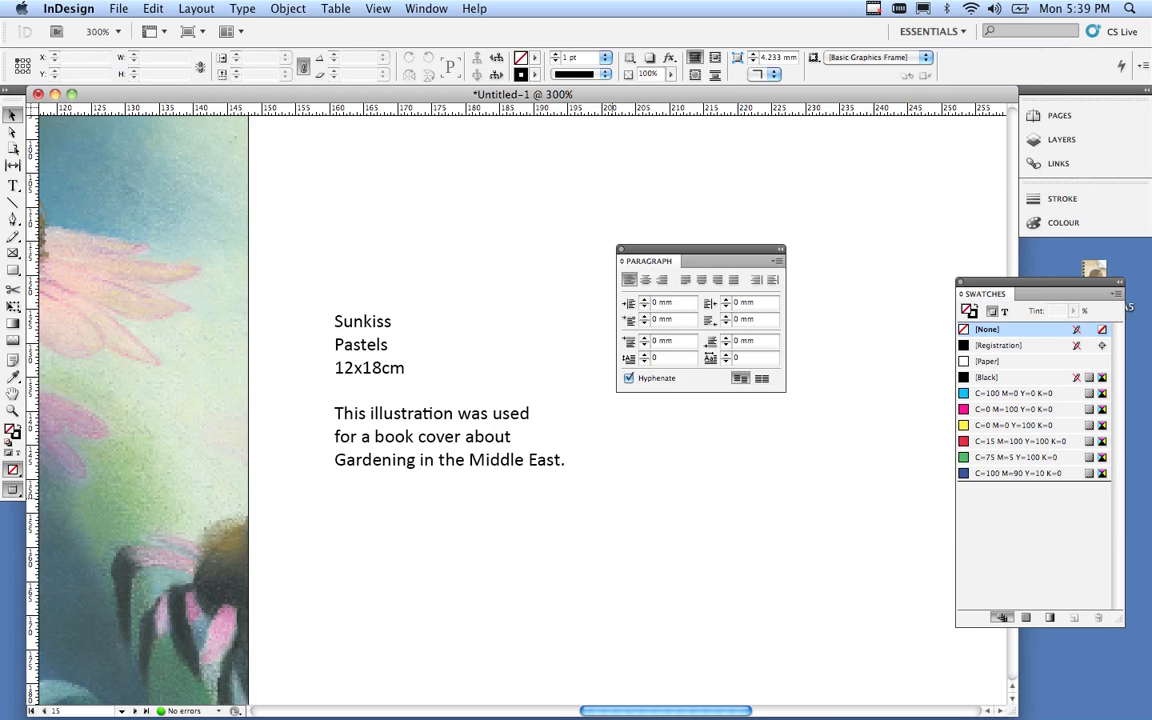
Move the caption frame down level with the coneflower image's bottom edge.
key(super+0)
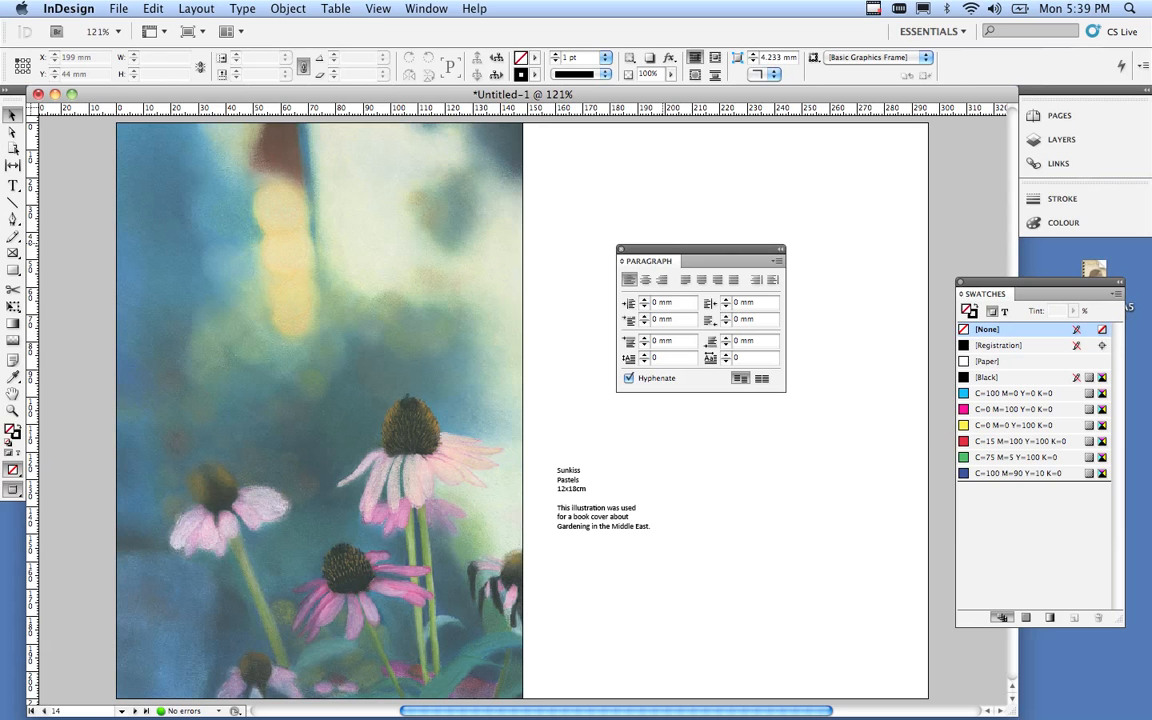
click(621, 249)
click(598, 507)
drag(598, 507, 598, 637)
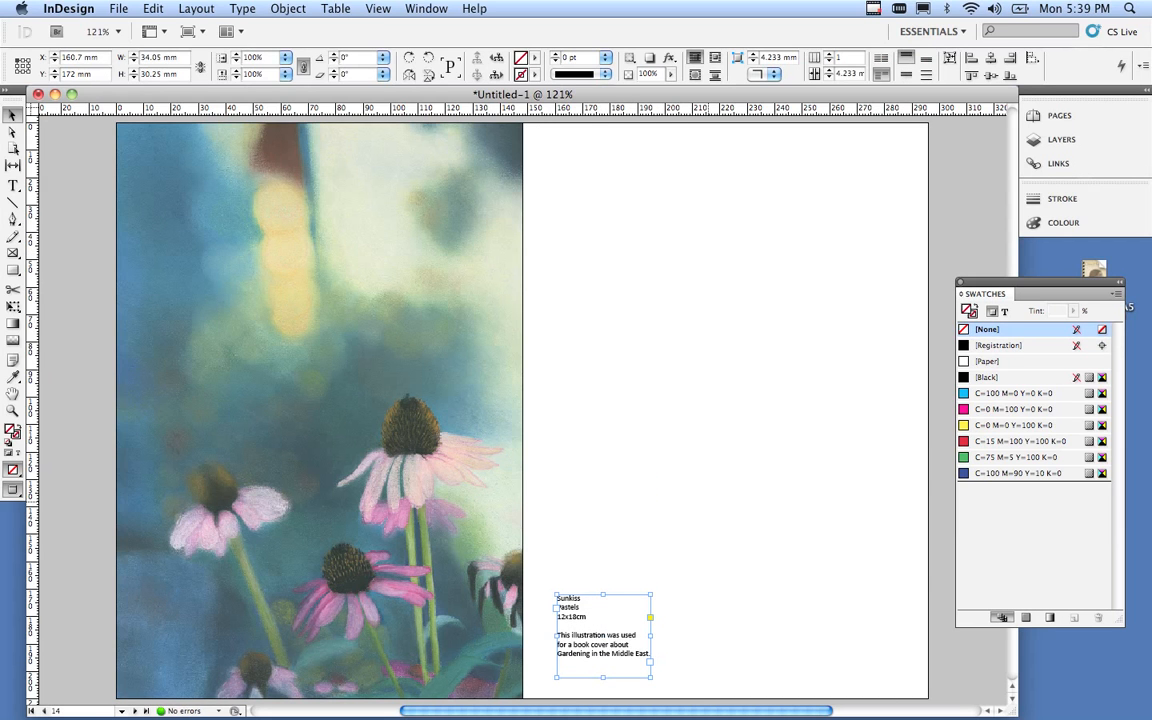
click(708, 517)
scroll(522, 400, up, 15)
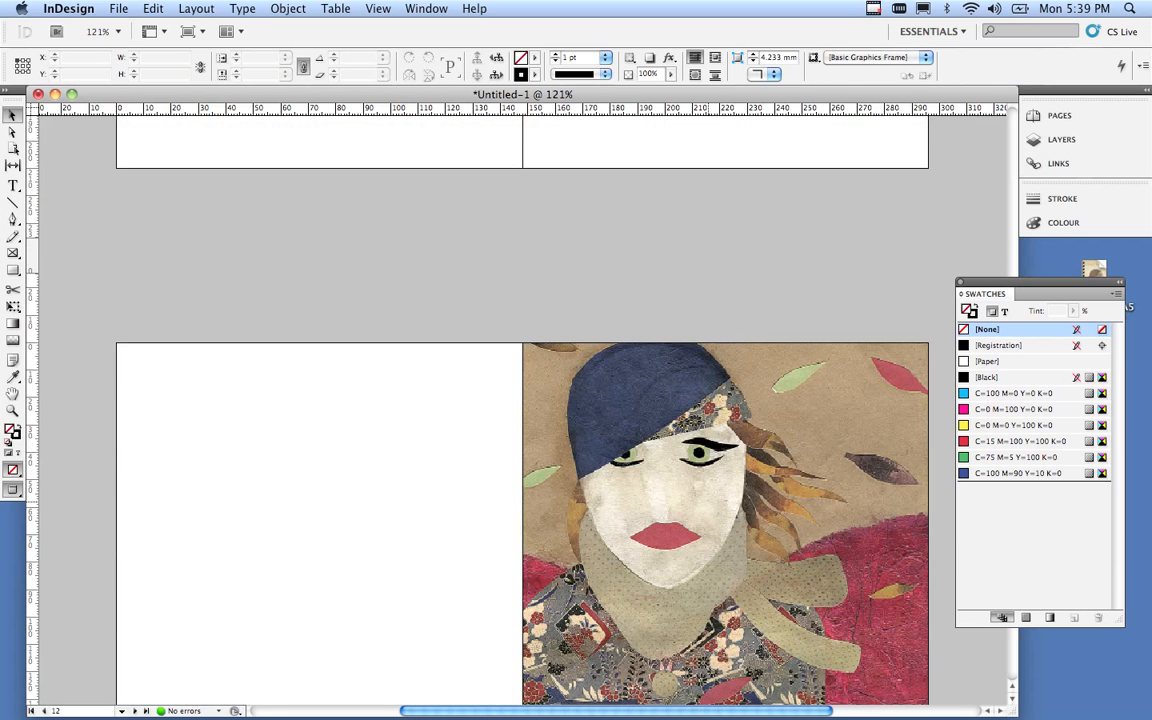
scroll(522, 400, up, 15)
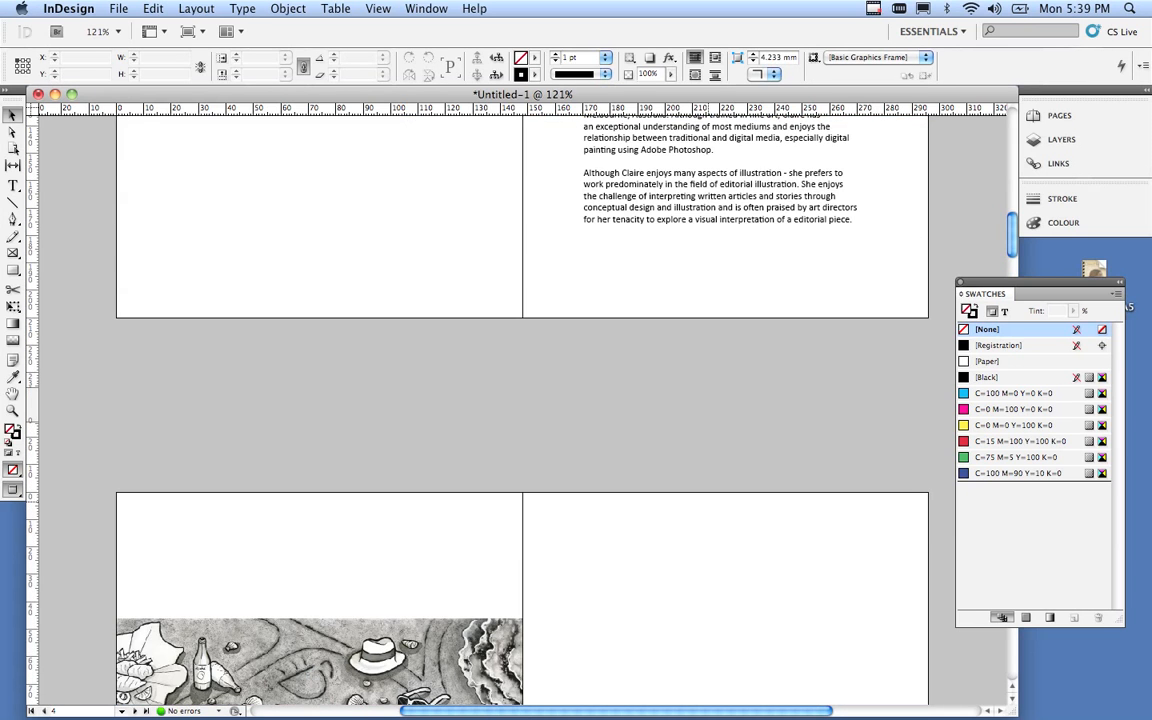
Scroll to the page 10 acrobats spread and switch to Normal screen mode to show guides and frame edges.
scroll(522, 410, down, 15)
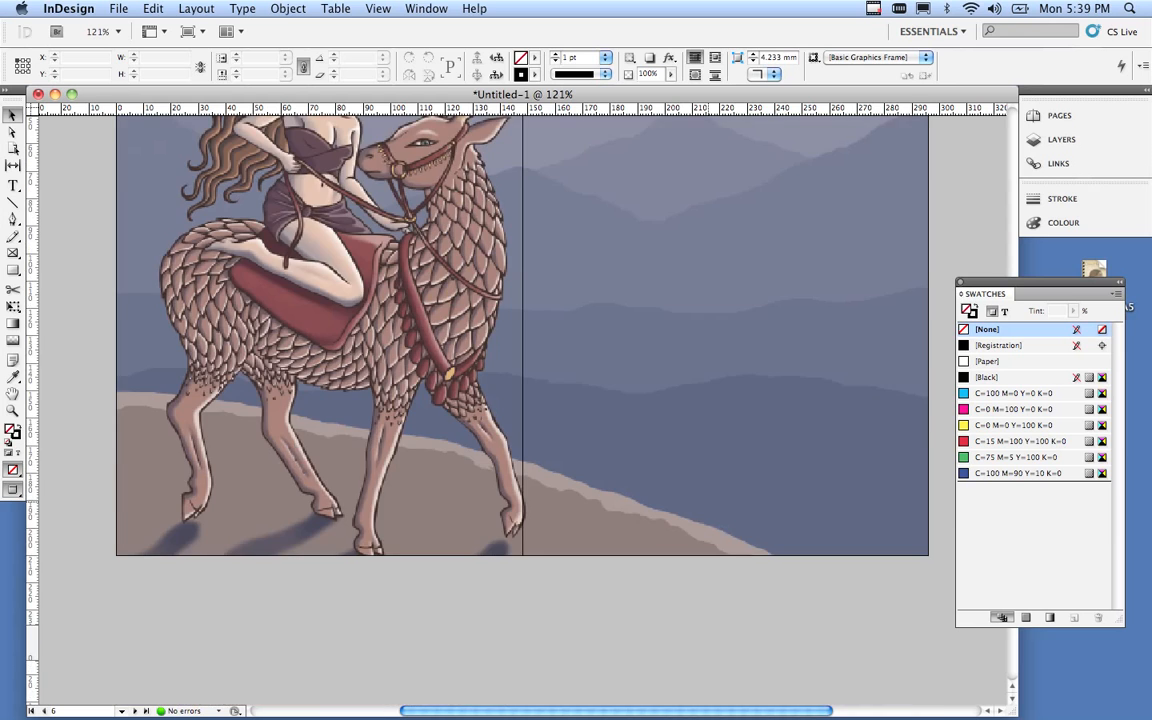
scroll(522, 410, down, 5)
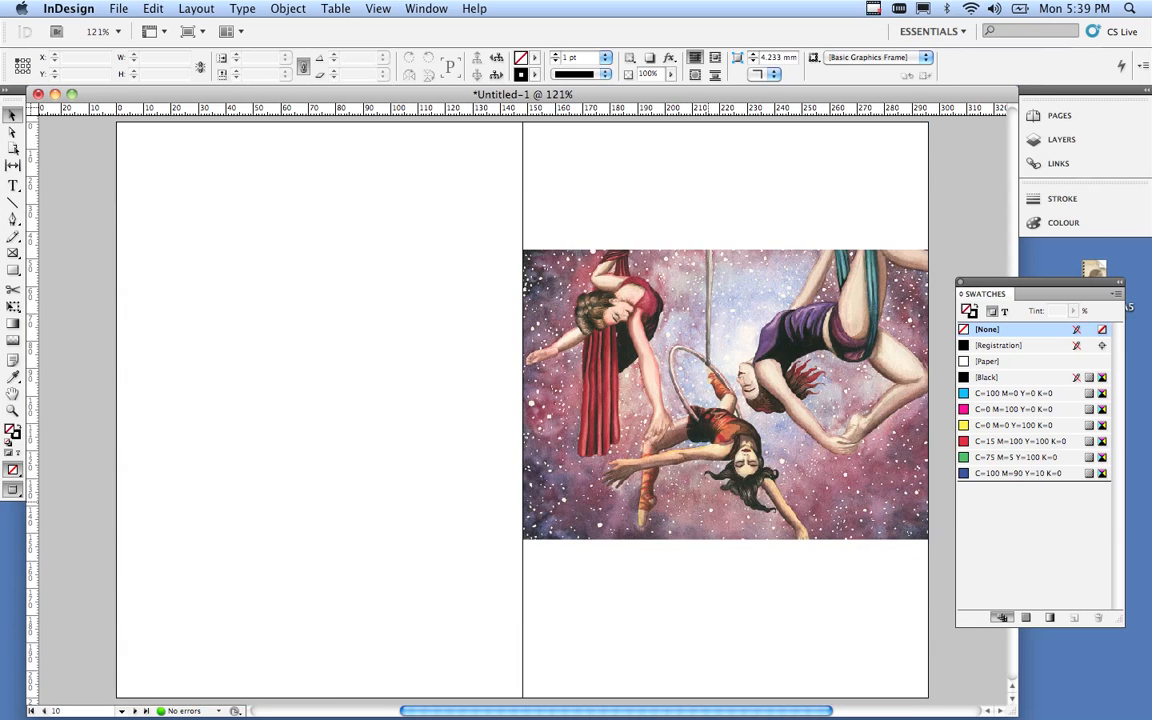
scroll(522, 410, down, 1)
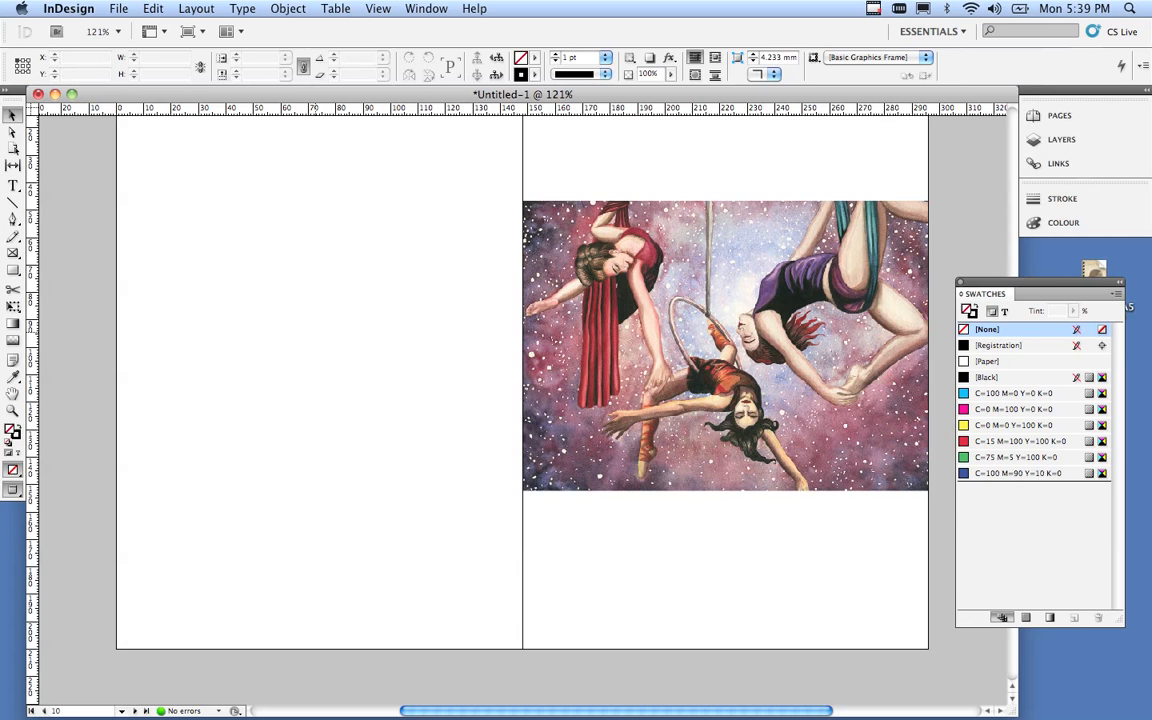
scroll(522, 410, up, 1)
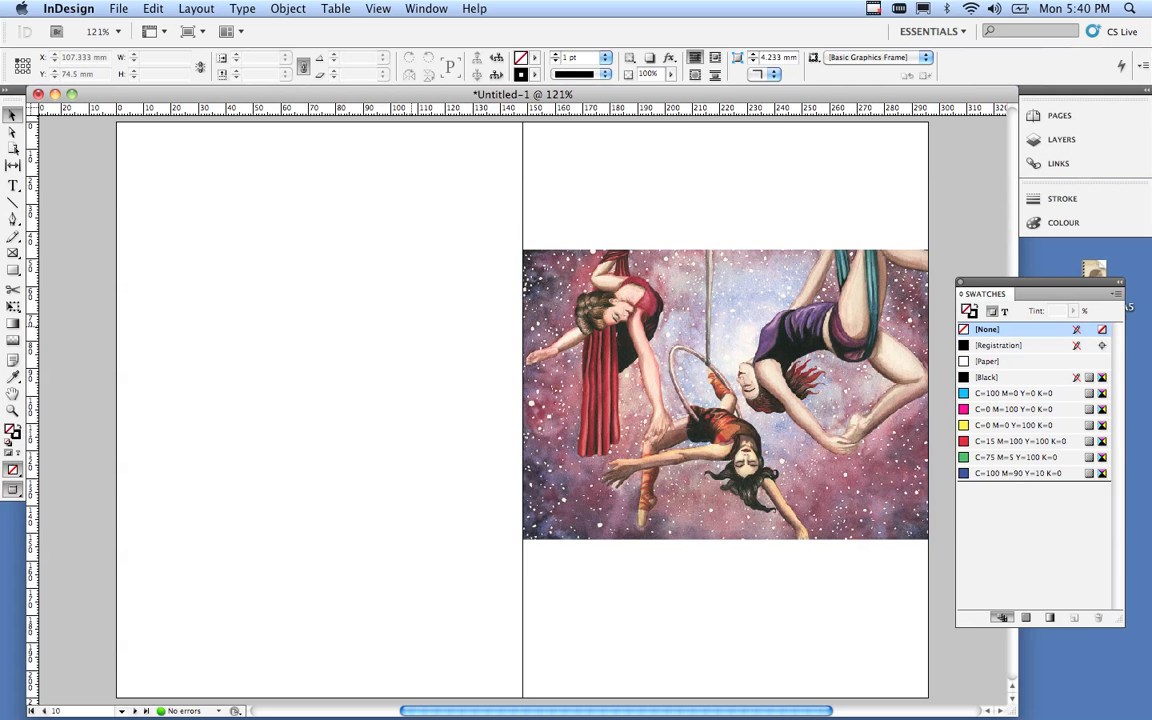
key(w)
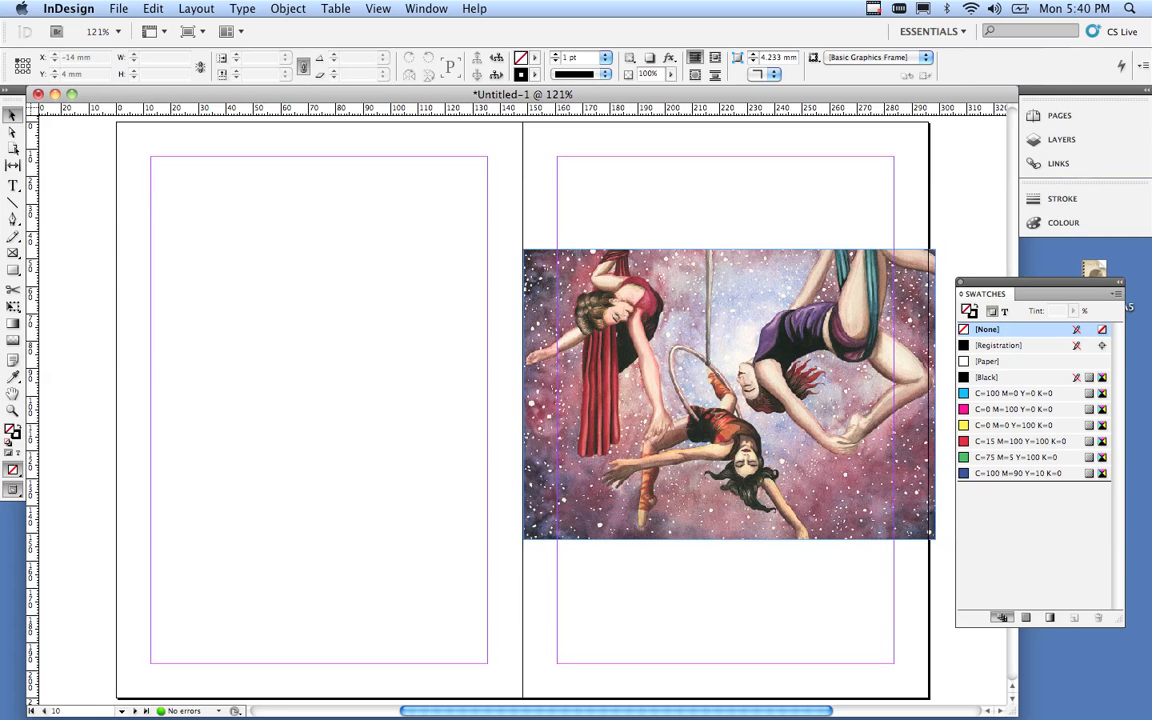
click(196, 8)
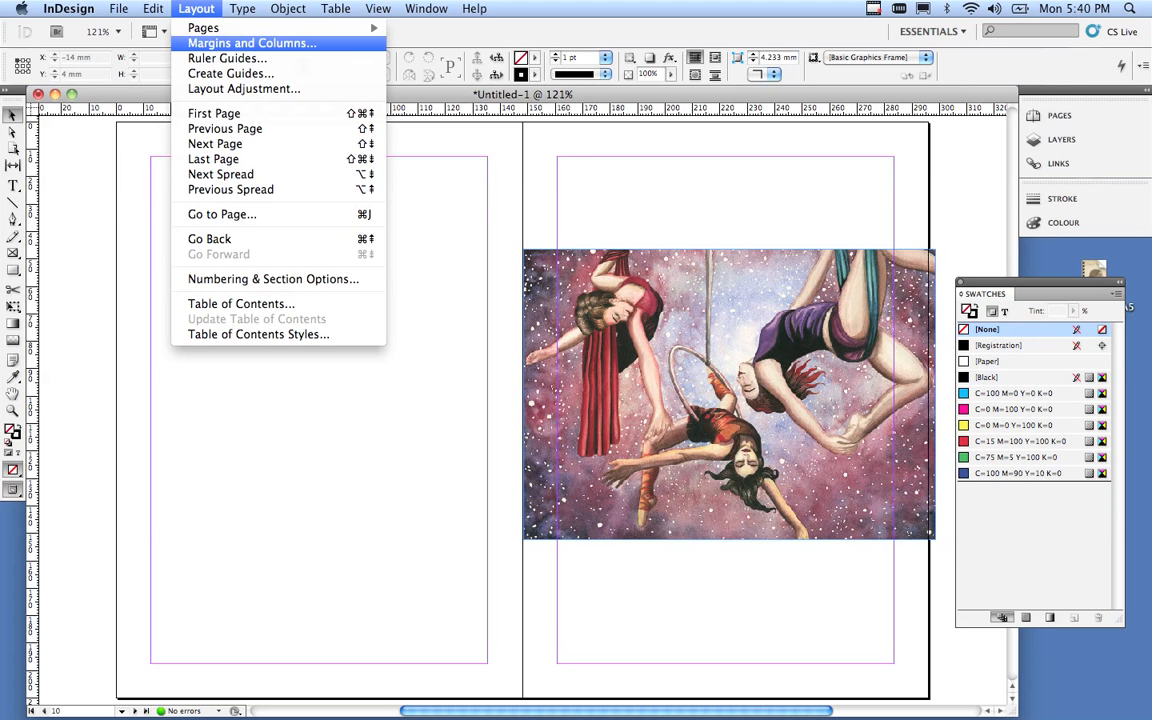
Enable layout adjustment and set unlinked margins: top 60, bottom 15, inside 30, outside 15 mm.
click(251, 43)
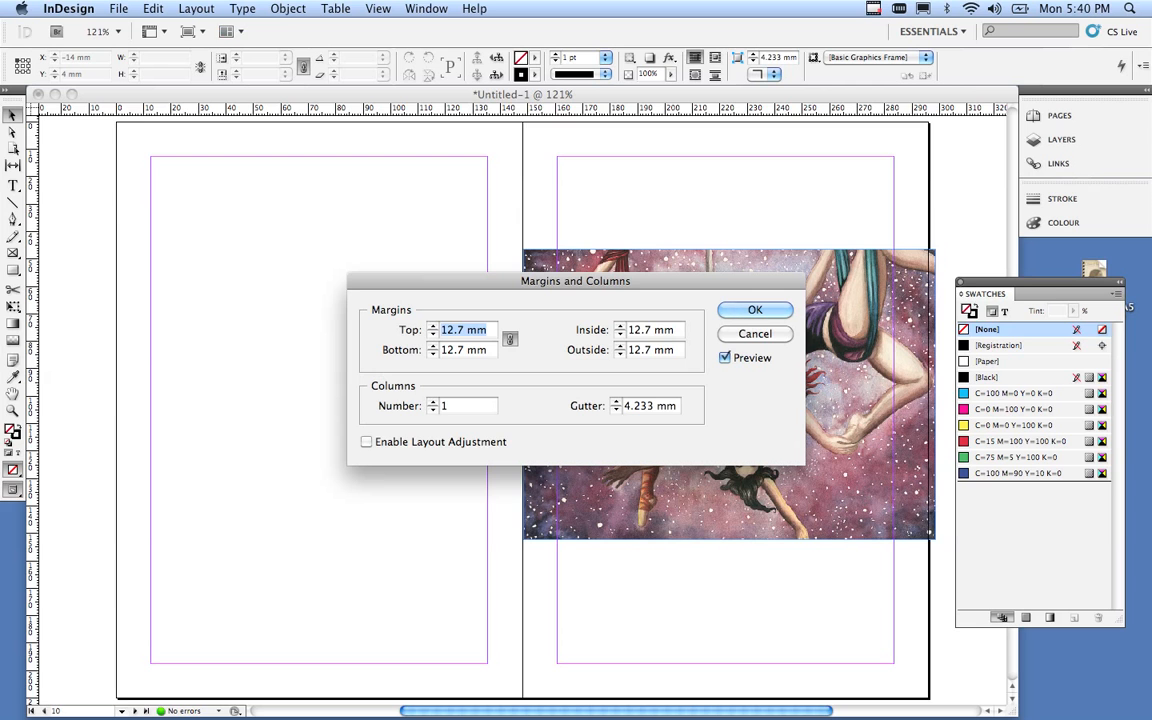
drag(575, 281, 730, 162)
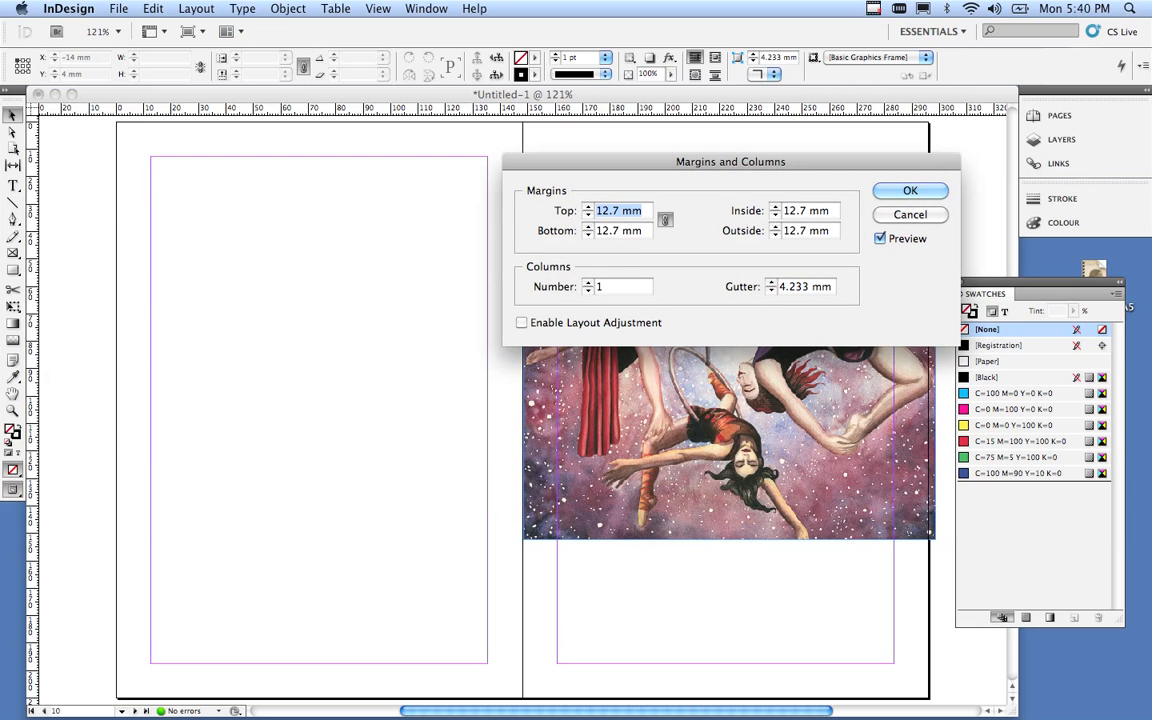
click(521, 322)
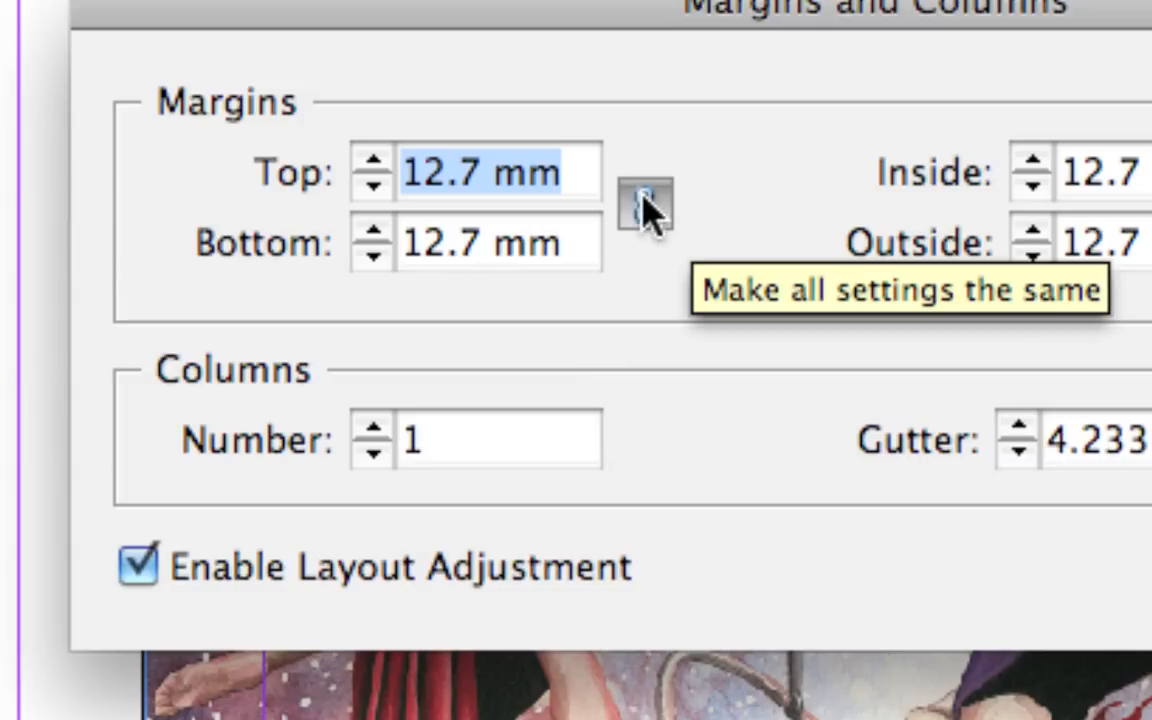
click(646, 210)
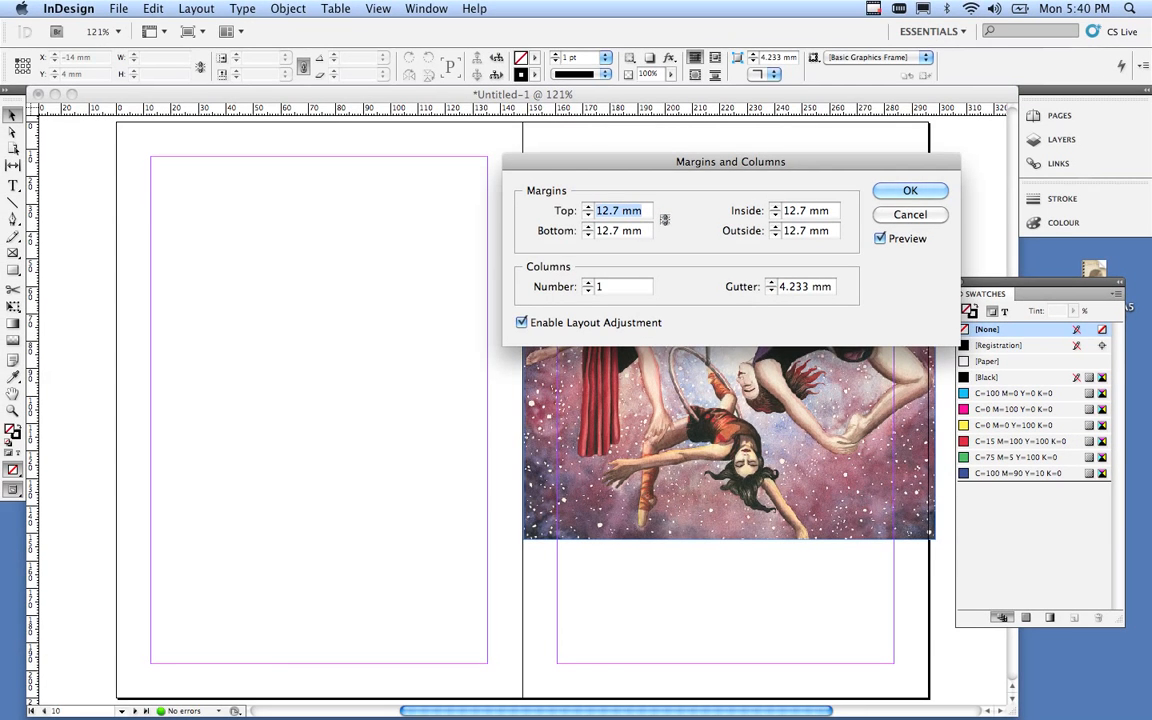
text(60)
key(Tab)
text(15)
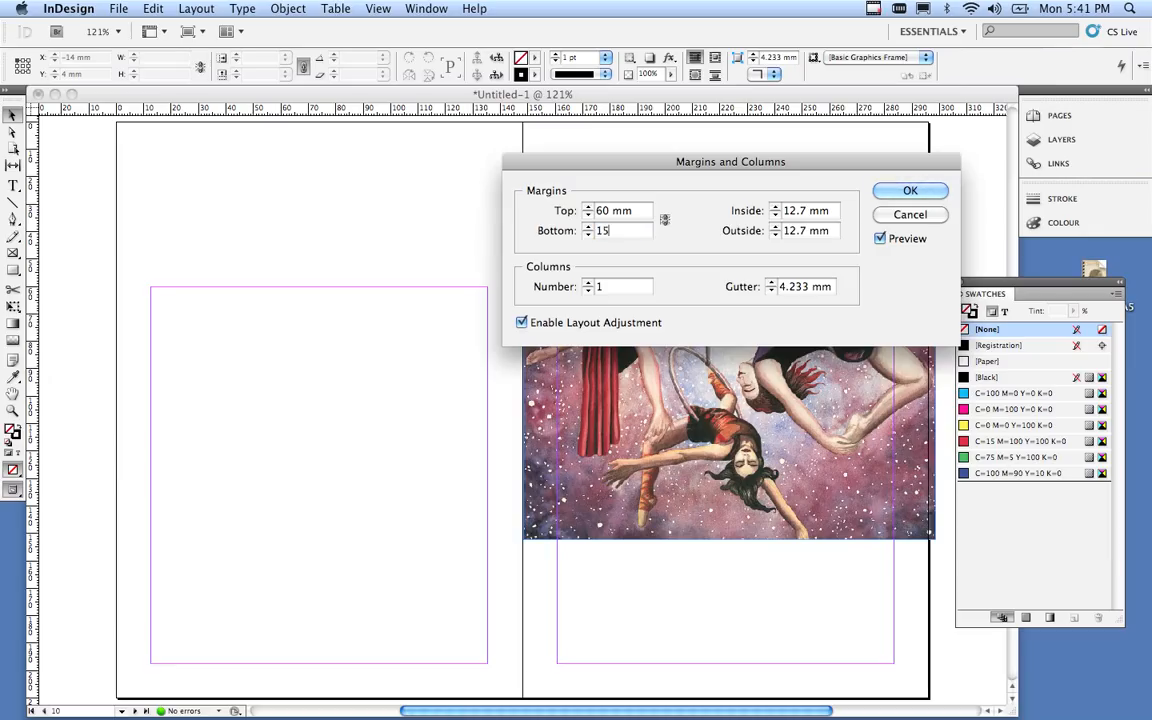
key(Tab)
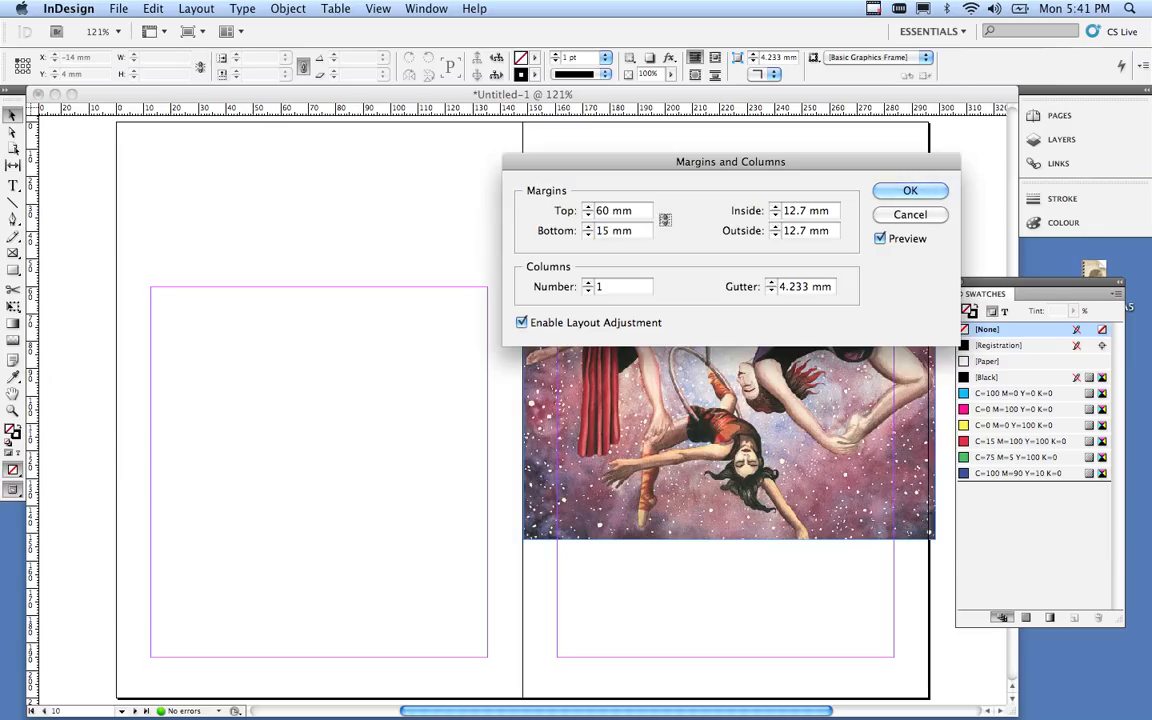
key(Tab)
text(30)
key(Tab)
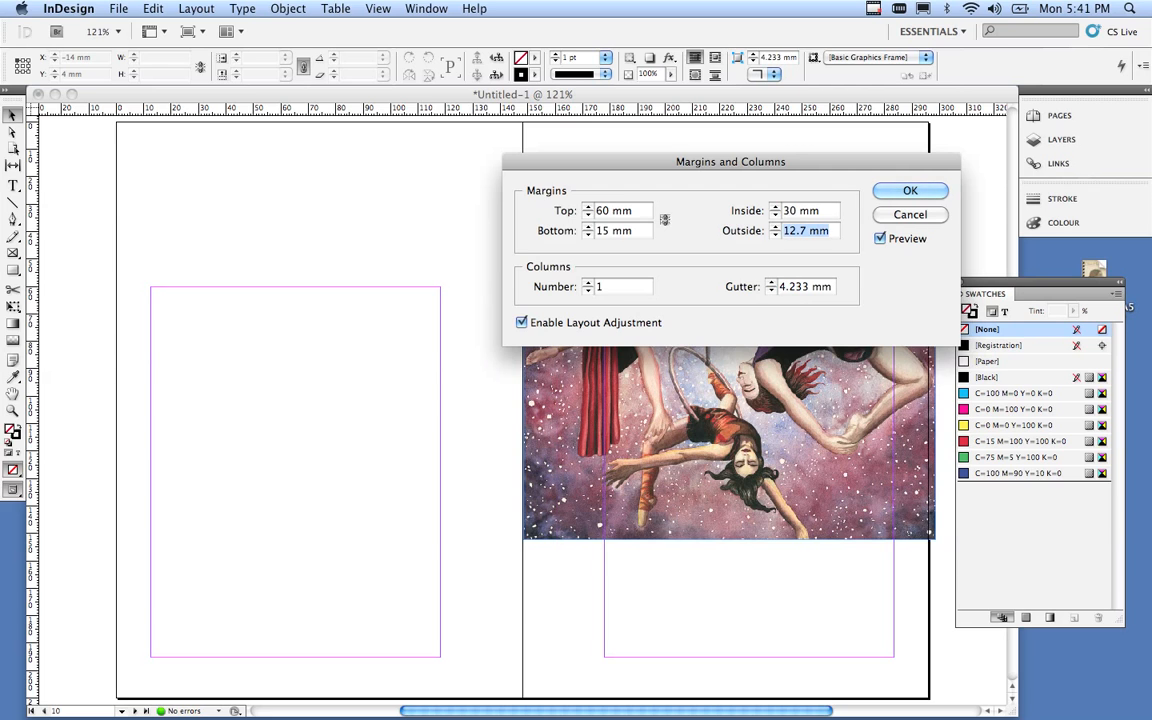
text(15)
key(Tab)
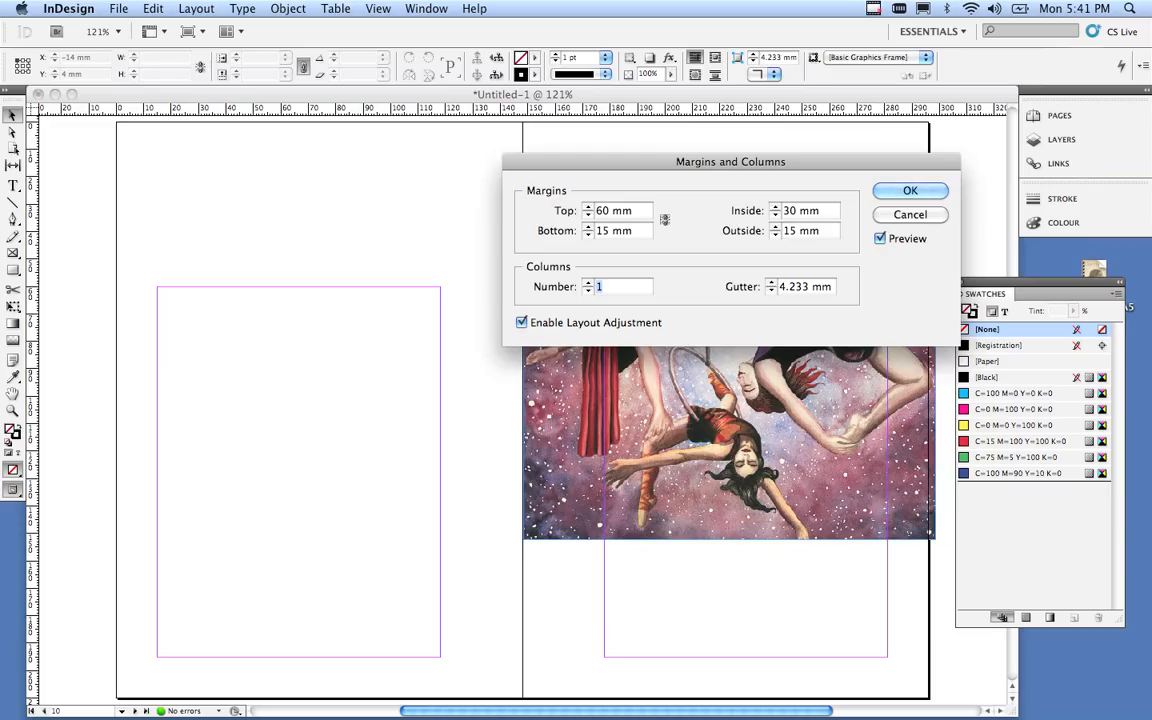
Set 2 columns with a 4 mm gutter and apply the settings.
text(2)
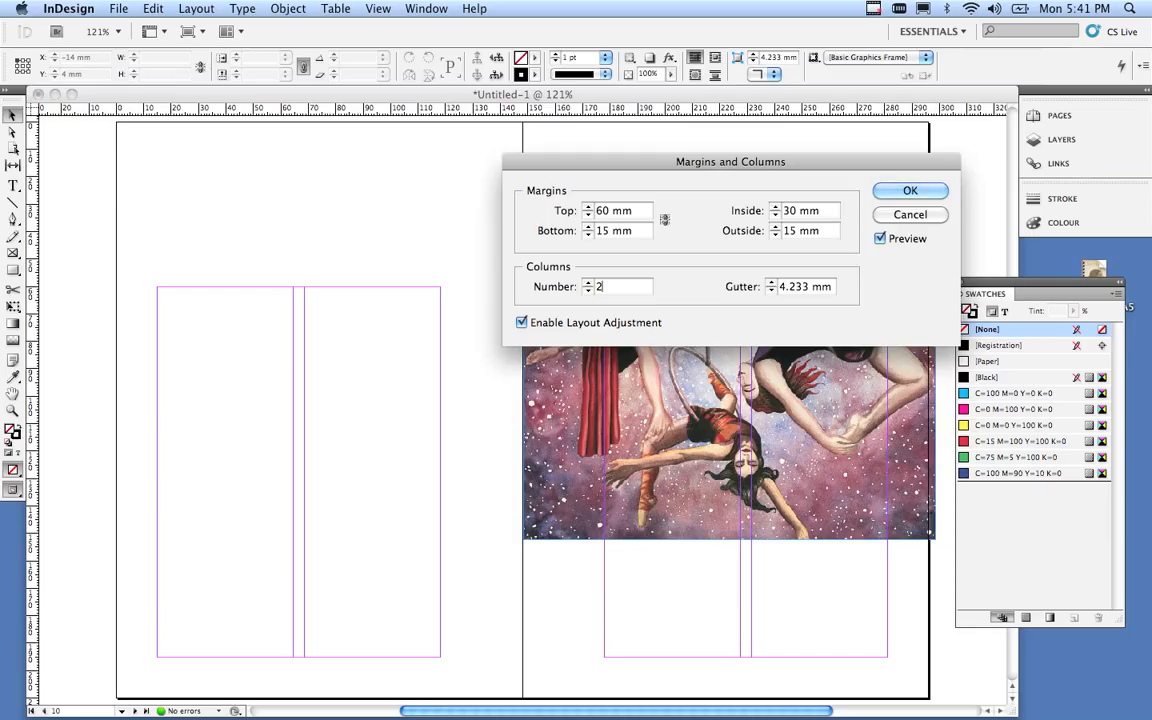
click(771, 290)
click(771, 283)
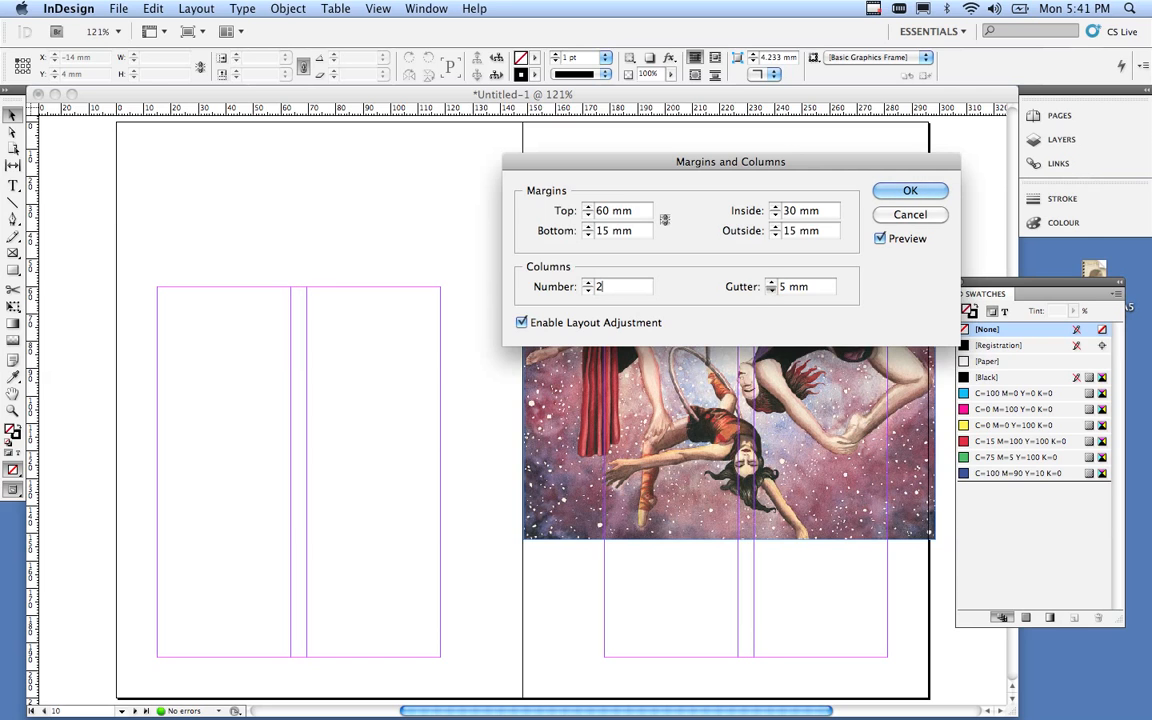
click(771, 290)
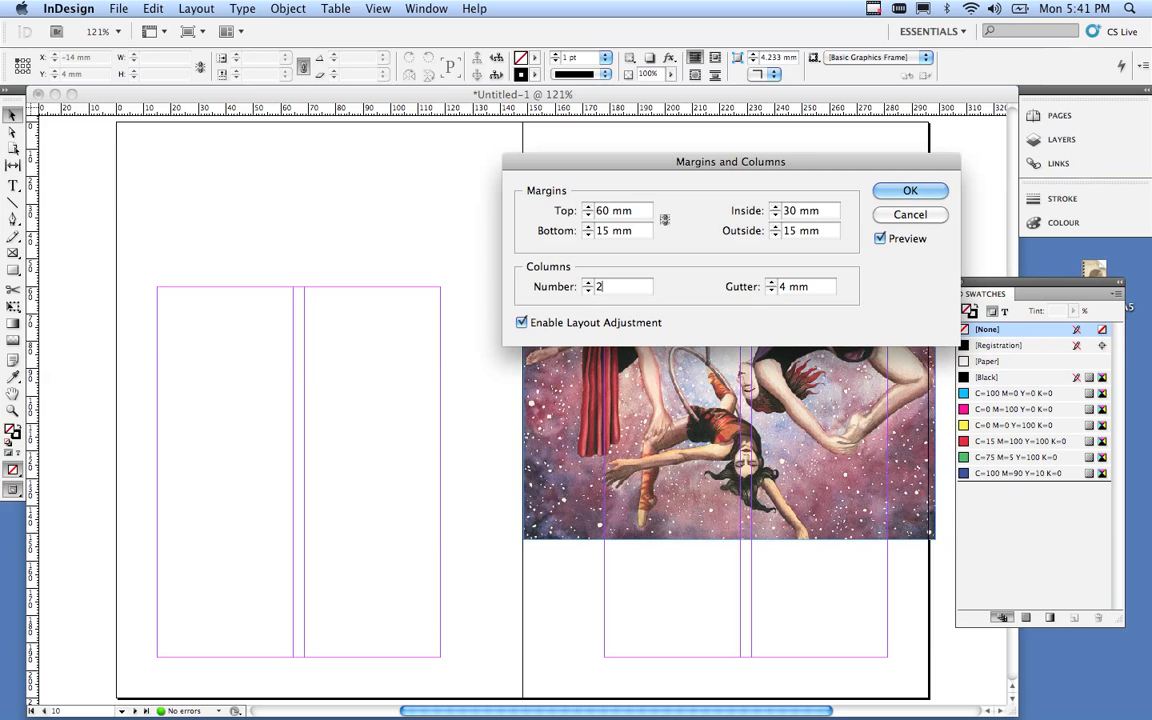
key(Return)
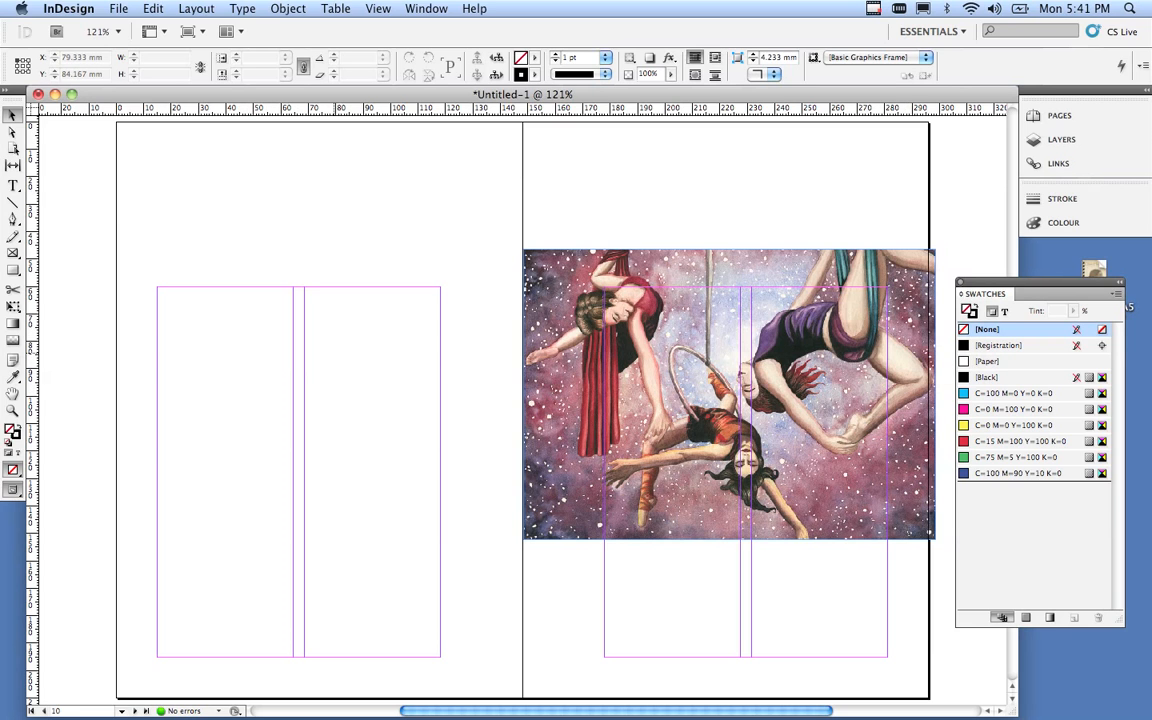
Place 'text_thoughts about digital technology.doc' so its text is loaded in the cursor.
click(196, 8)
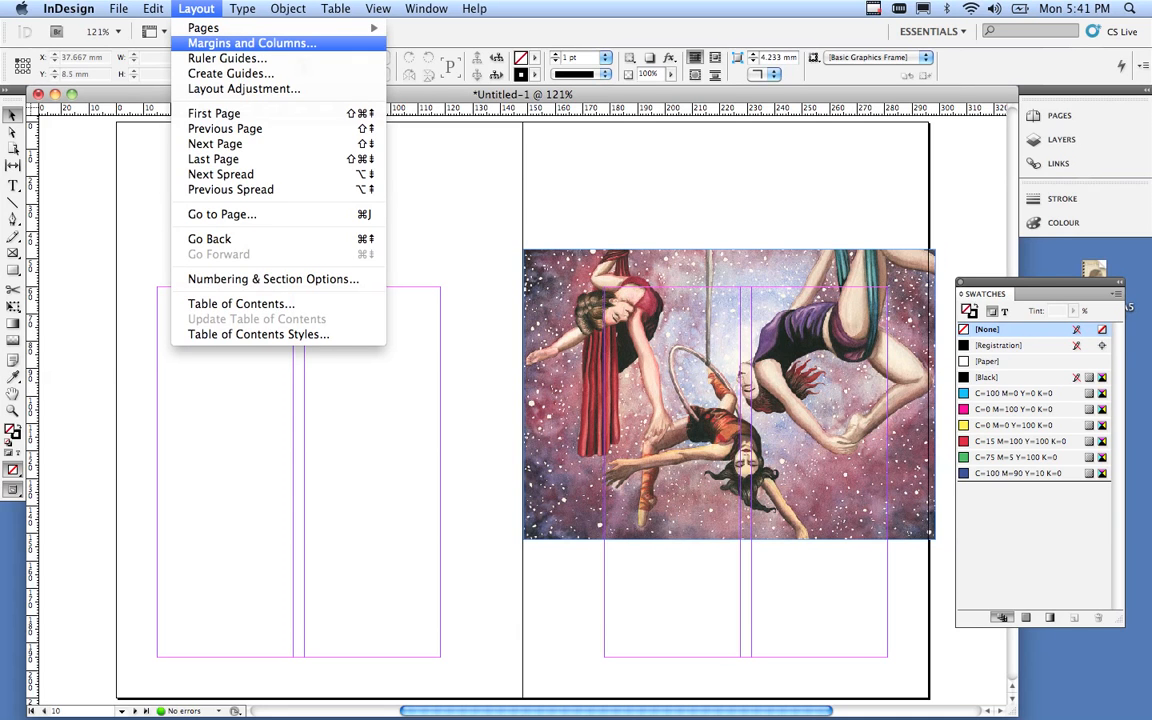
key(Escape)
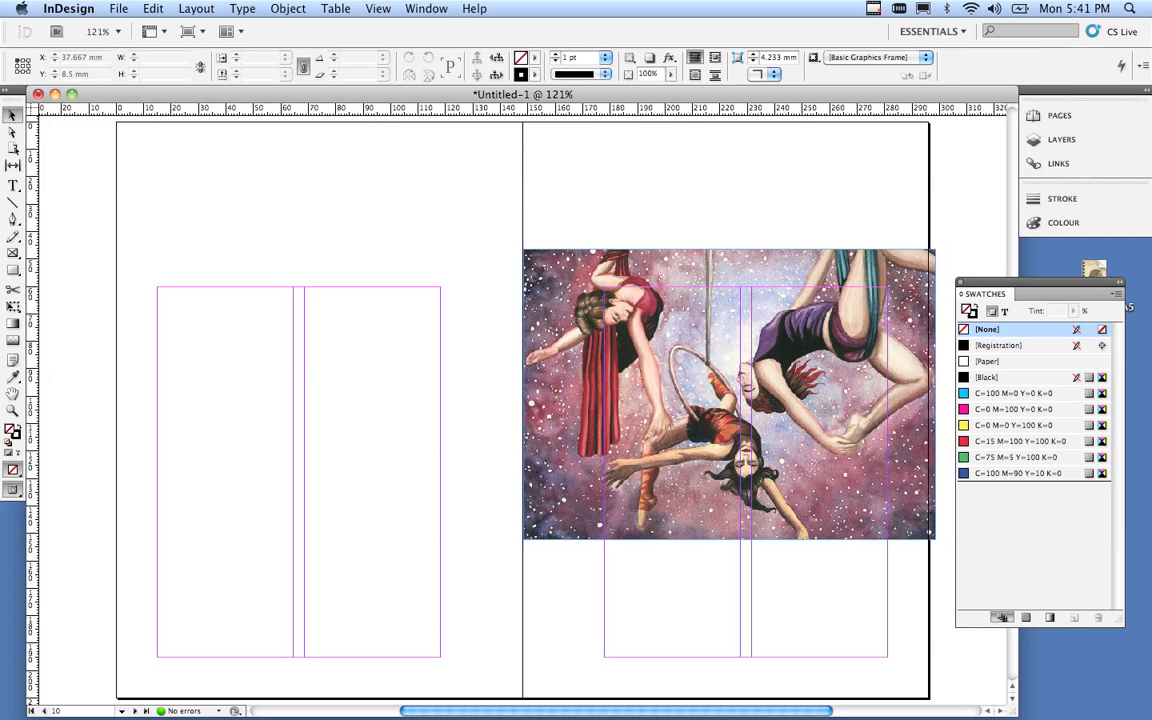
click(118, 9)
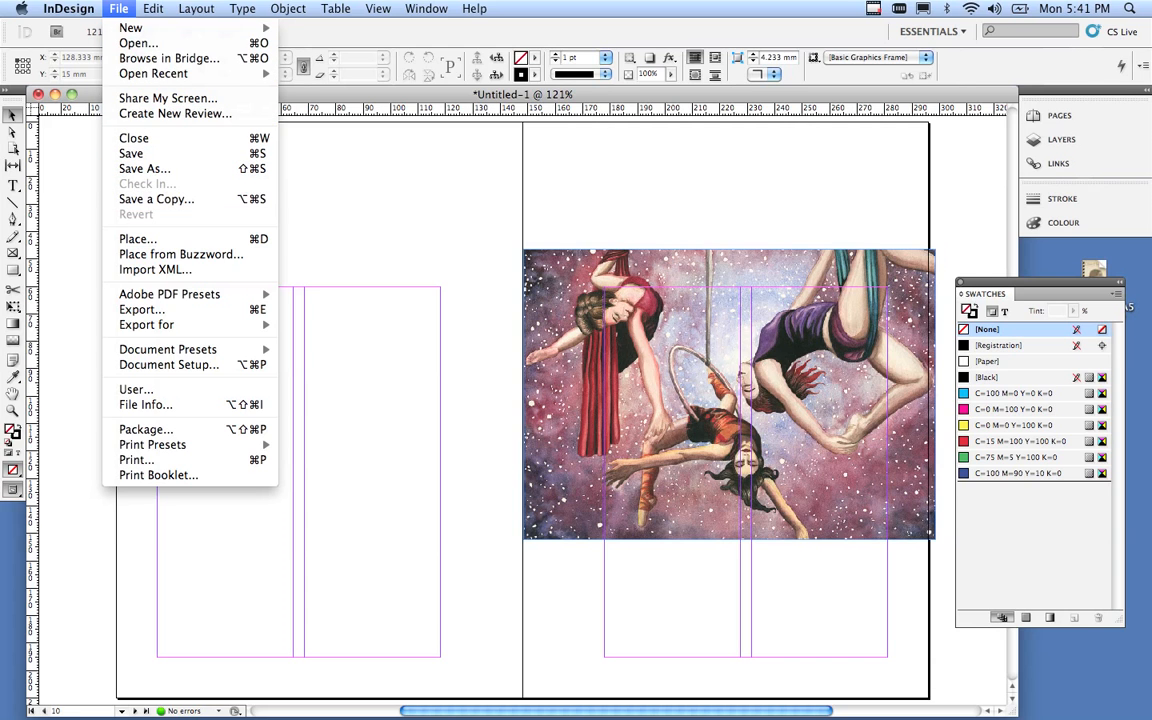
click(140, 239)
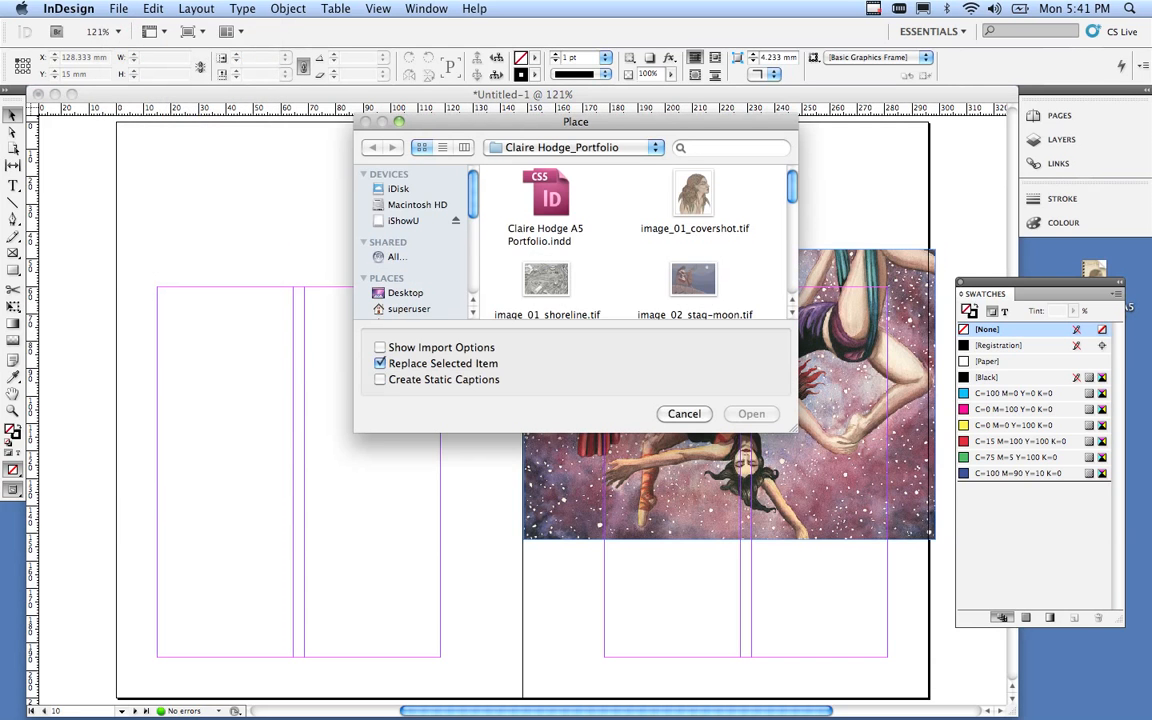
scroll(635, 240, down, 10)
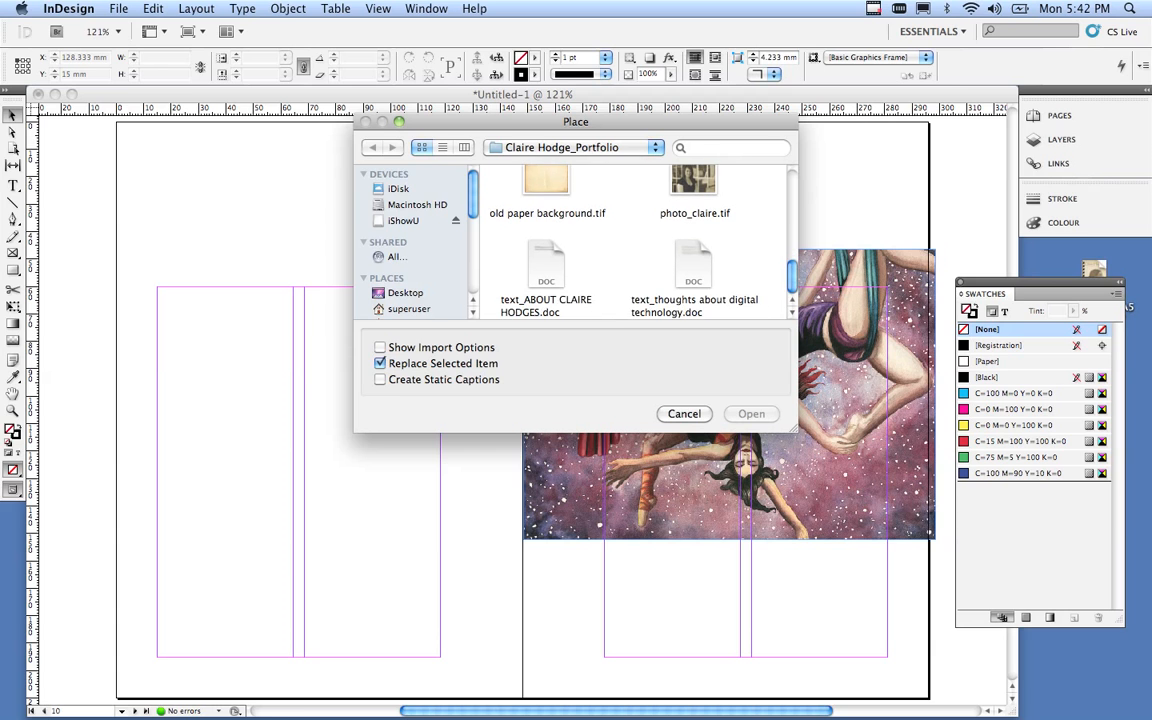
click(693, 266)
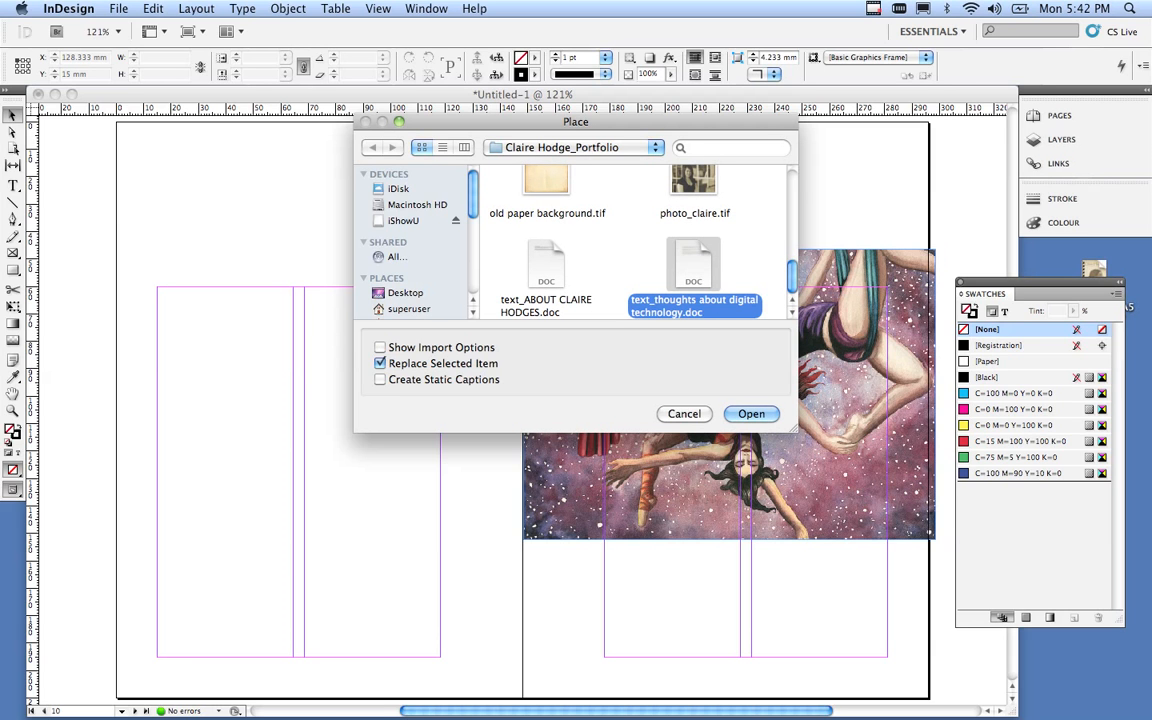
click(751, 413)
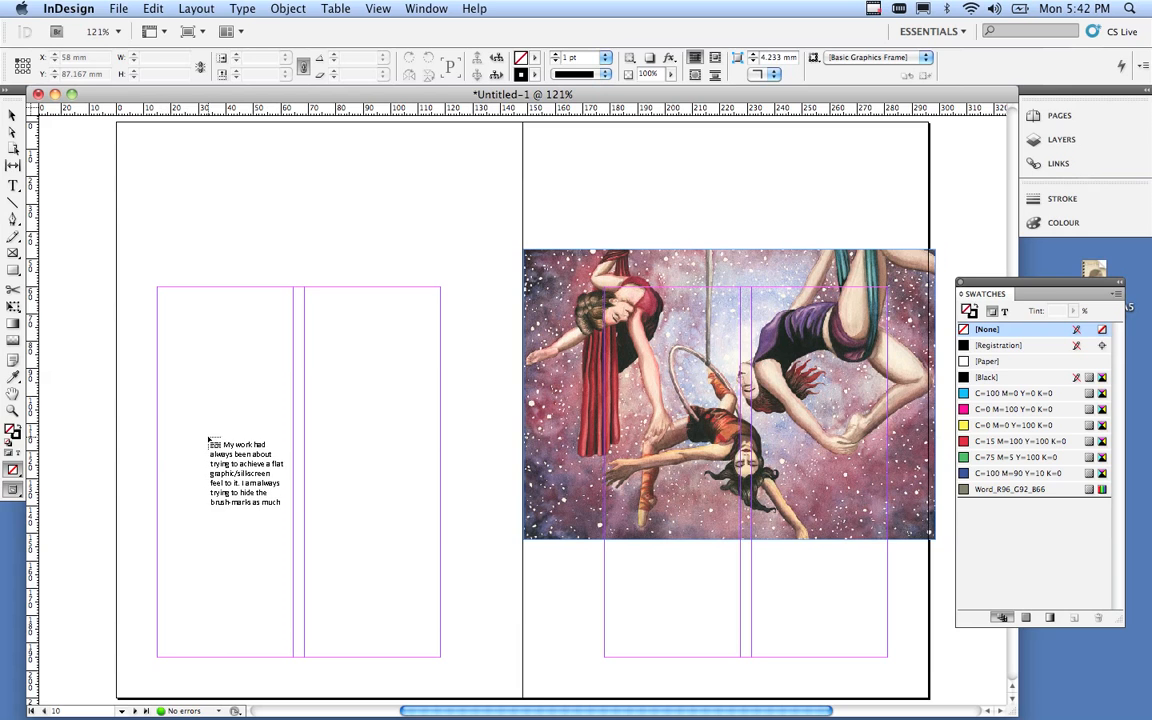
Drop the essay into the left column, fit the frame, and thread the overflow into column two.
click(212, 437)
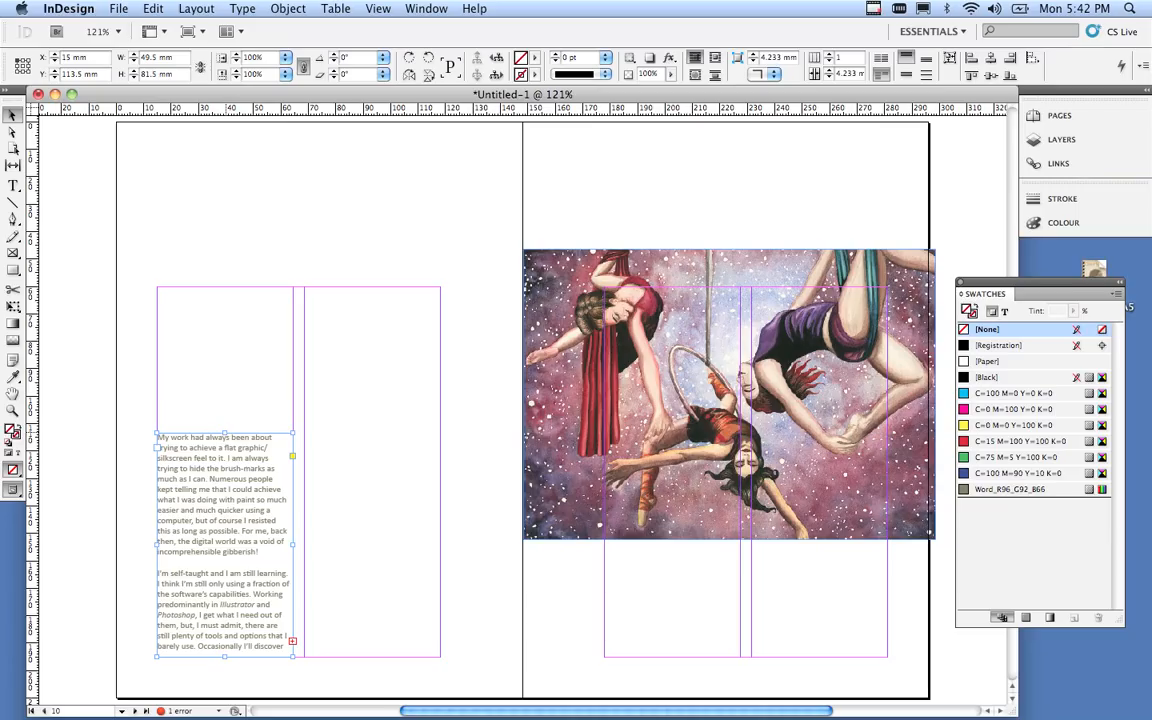
drag(224, 434, 226, 287)
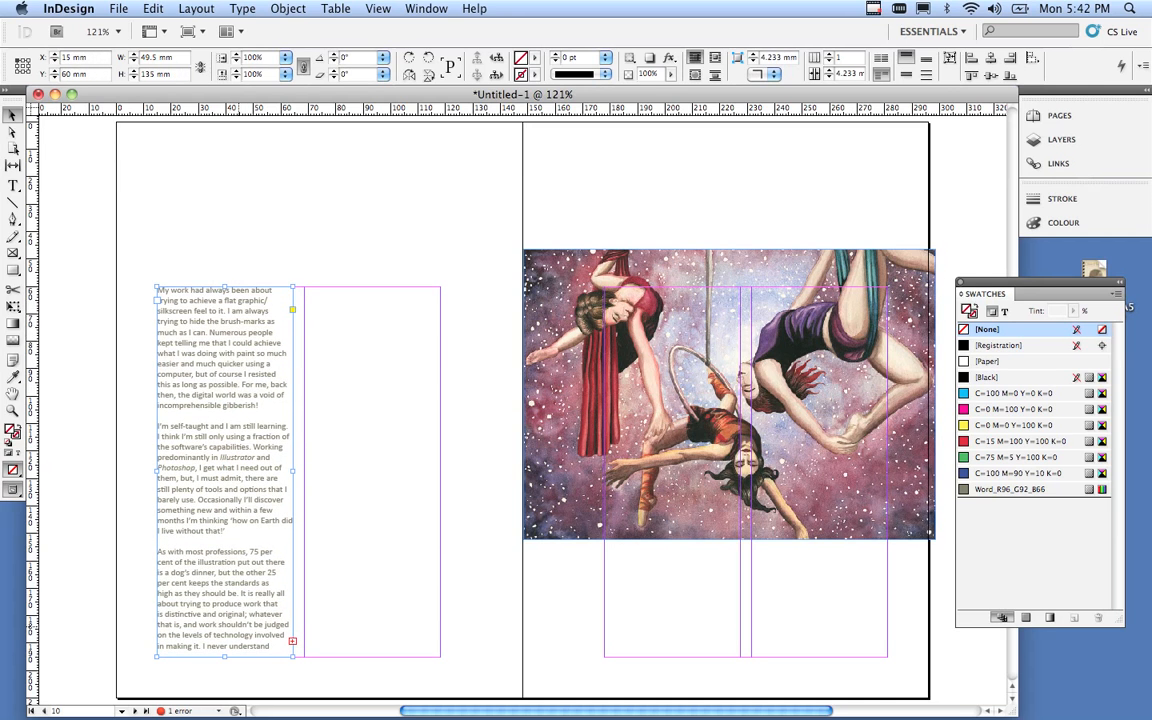
drag(224, 657, 252, 655)
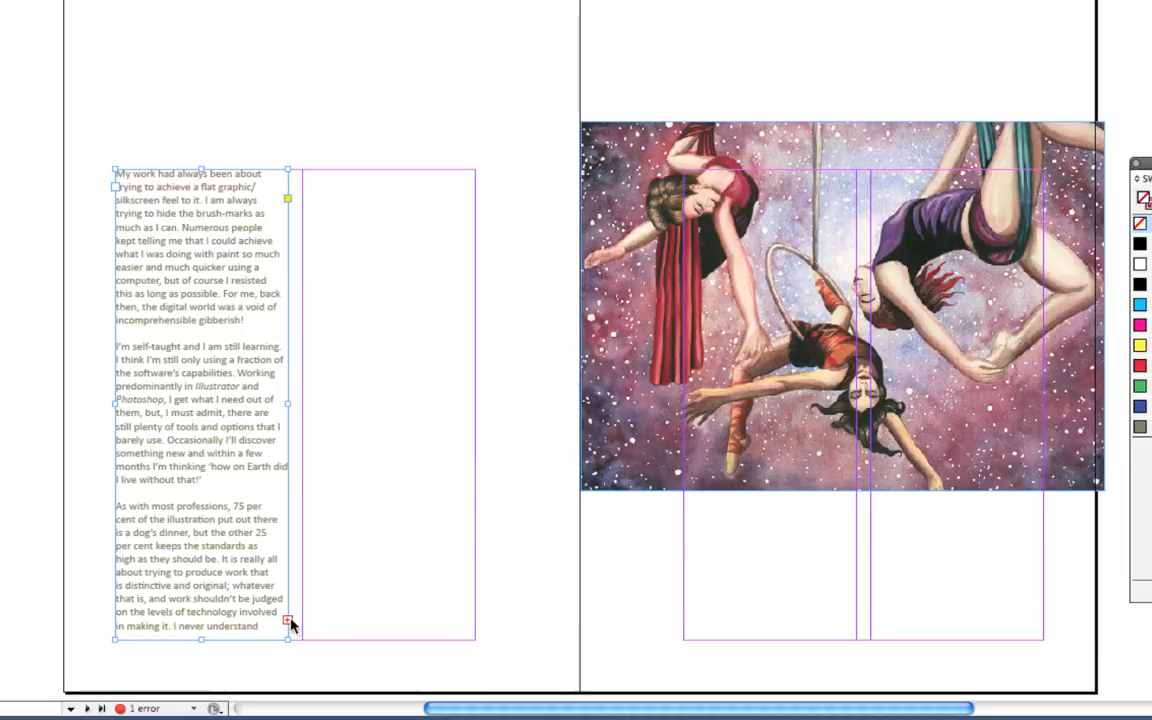
click(289, 621)
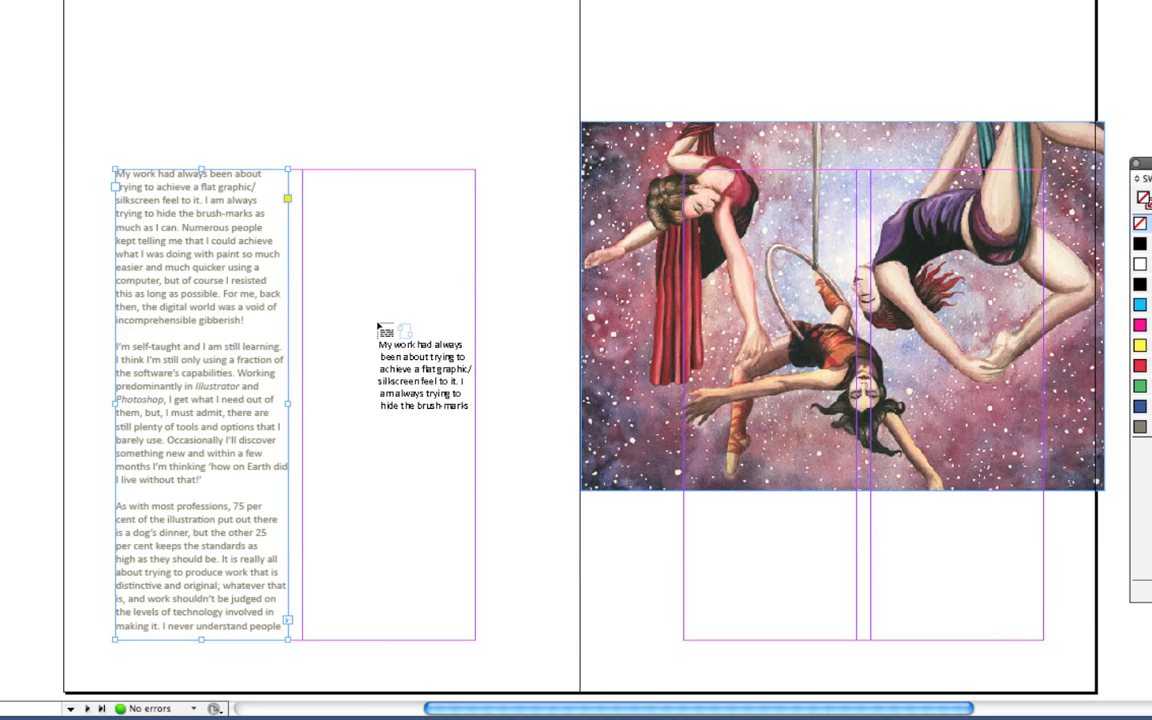
click(378, 328)
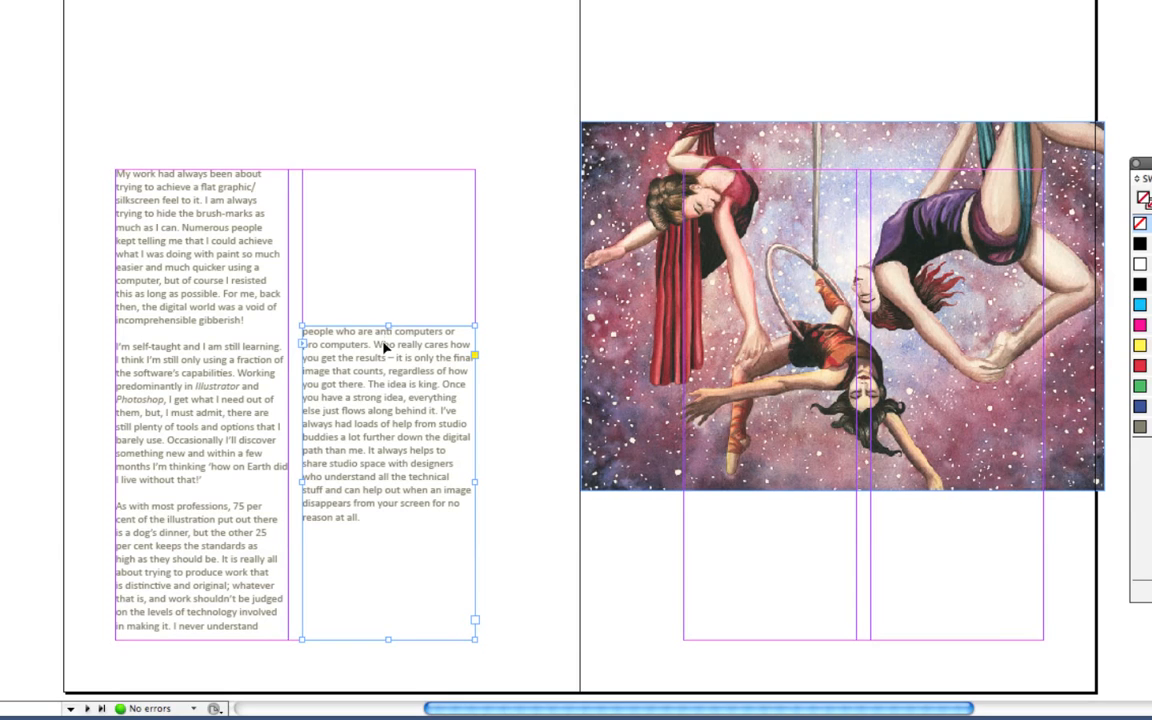
drag(388, 326, 381, 170)
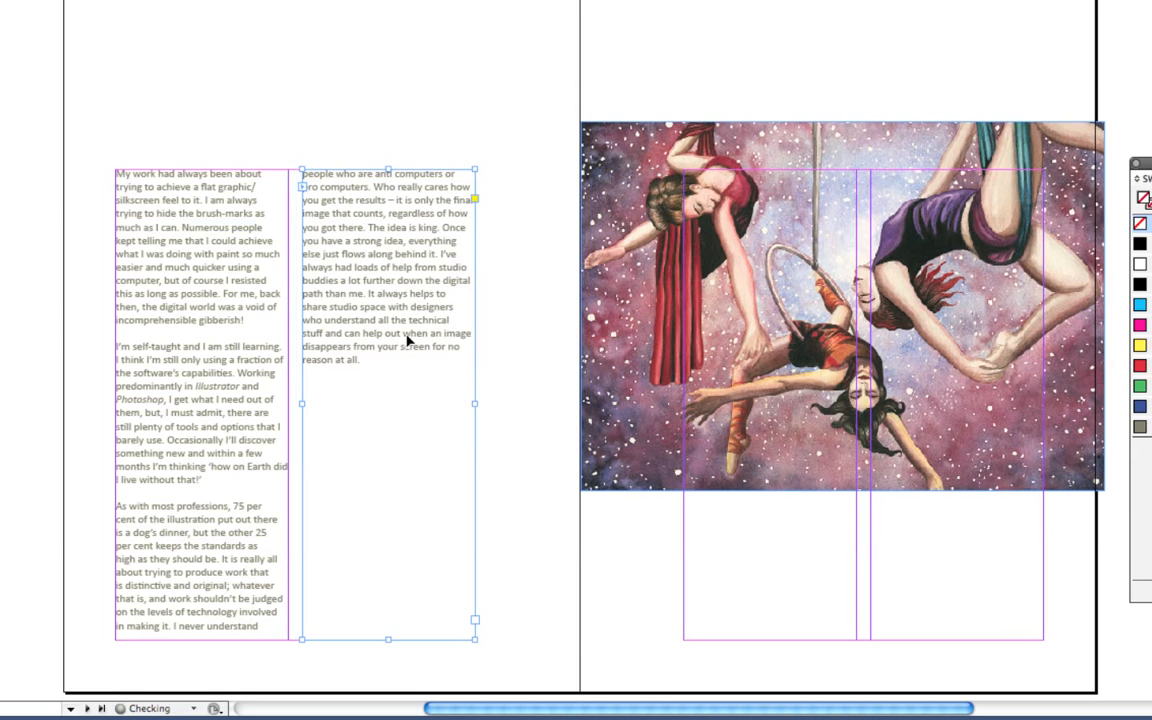
alt+super+click(415, 453)
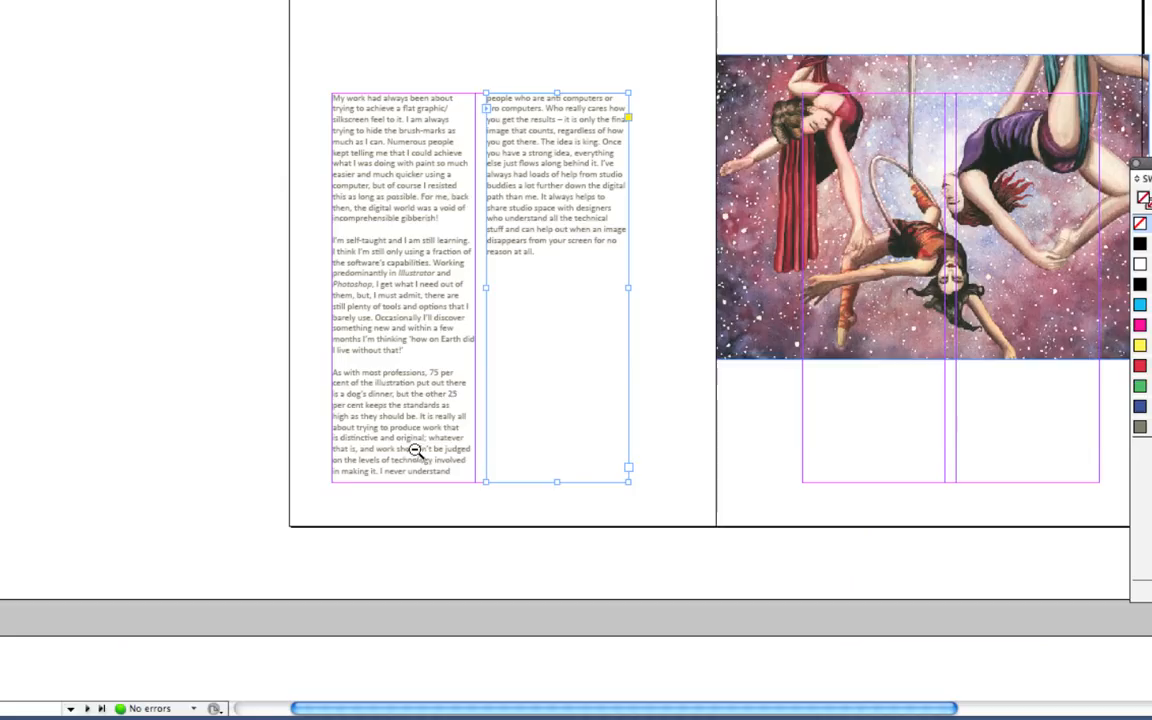
Zoom out, deselect the text frame, and toggle Preview mode to check the threaded essay.
alt+super+click(673, 297)
click(555, 297)
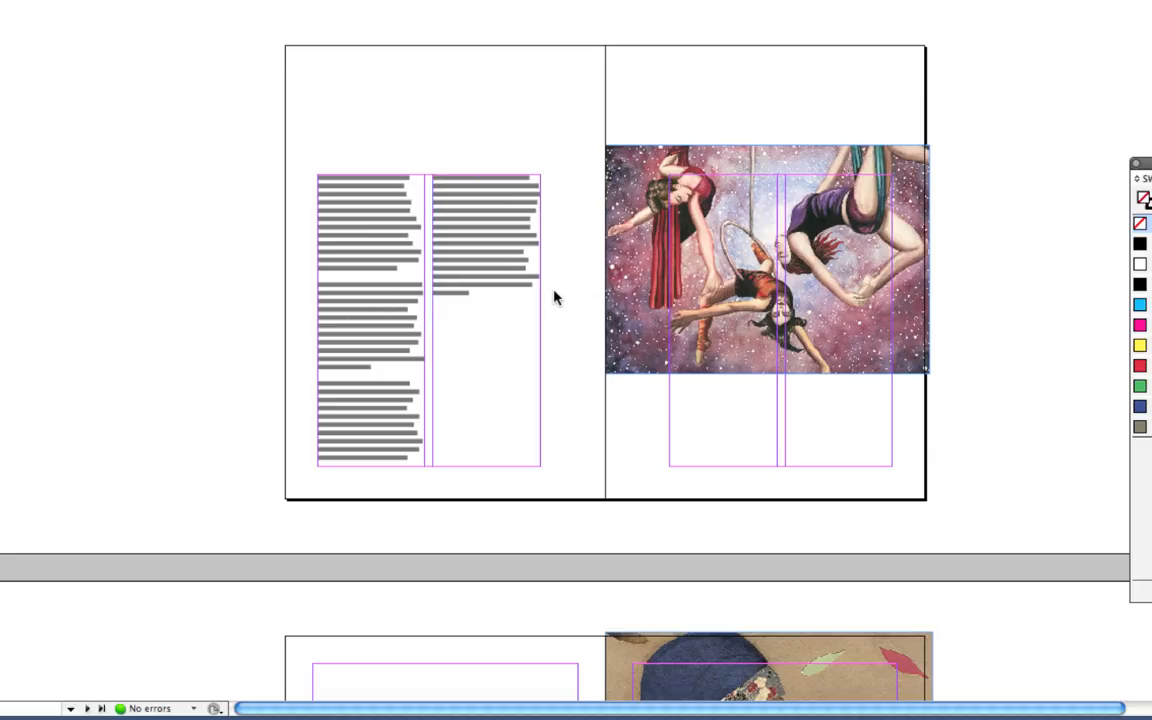
key(w)
key(w)
key(w)
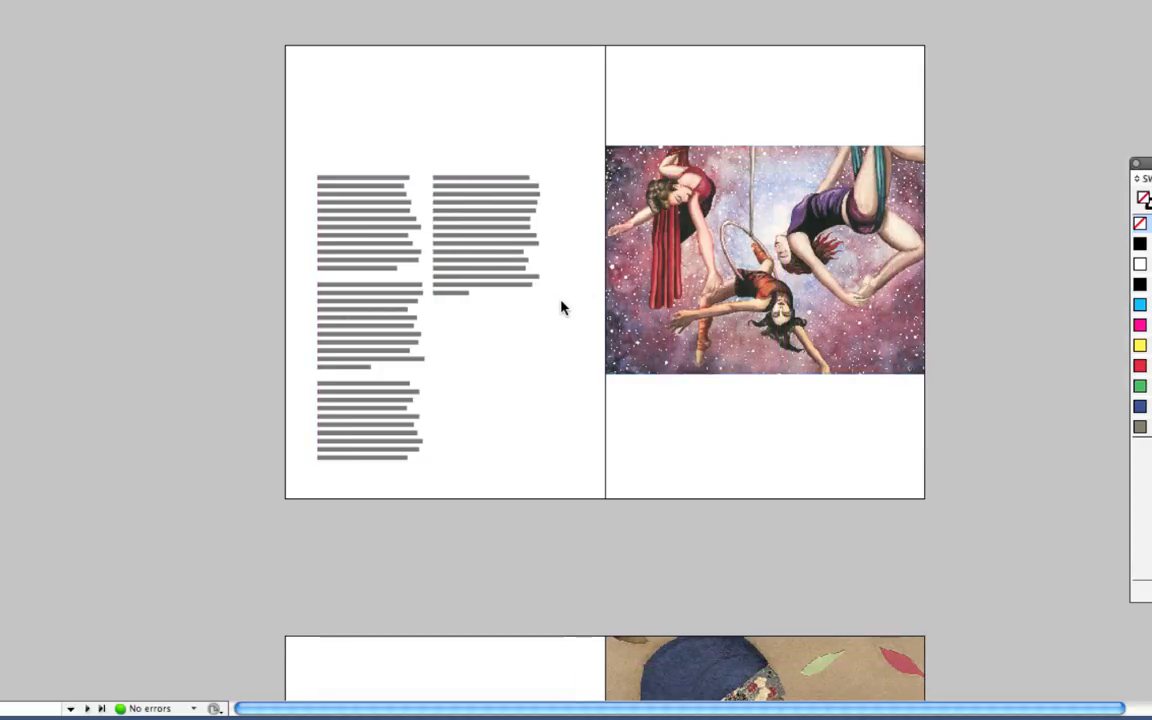
key(w)
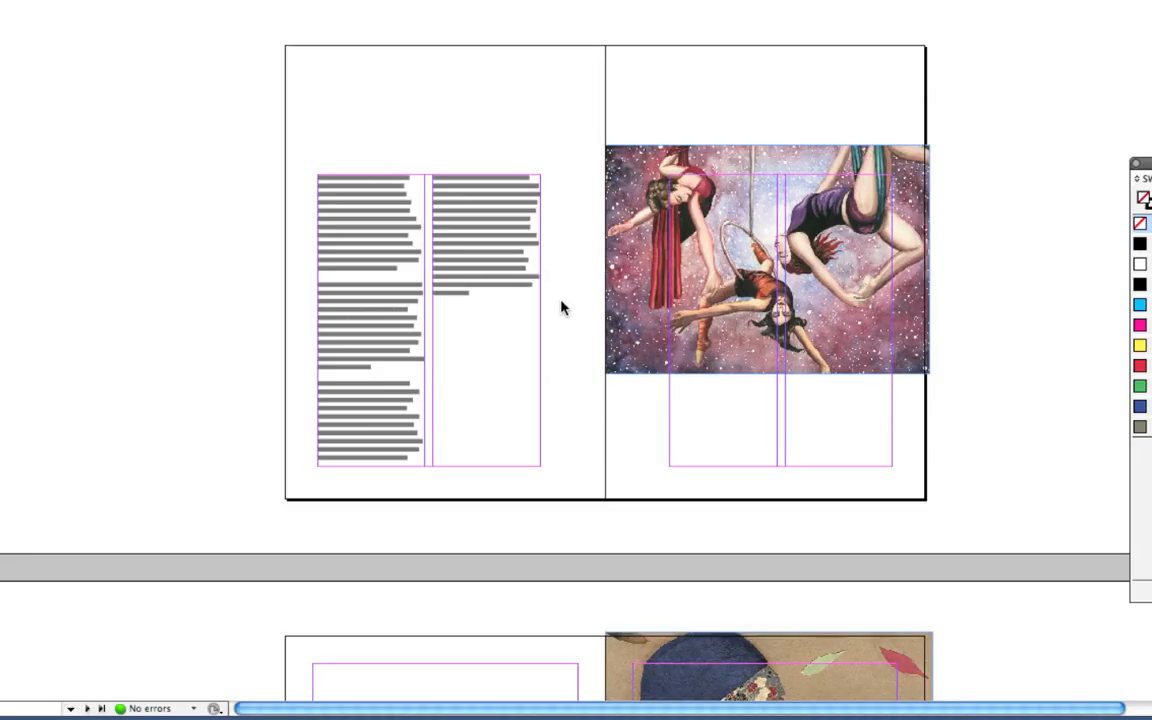
super+click(563, 303)
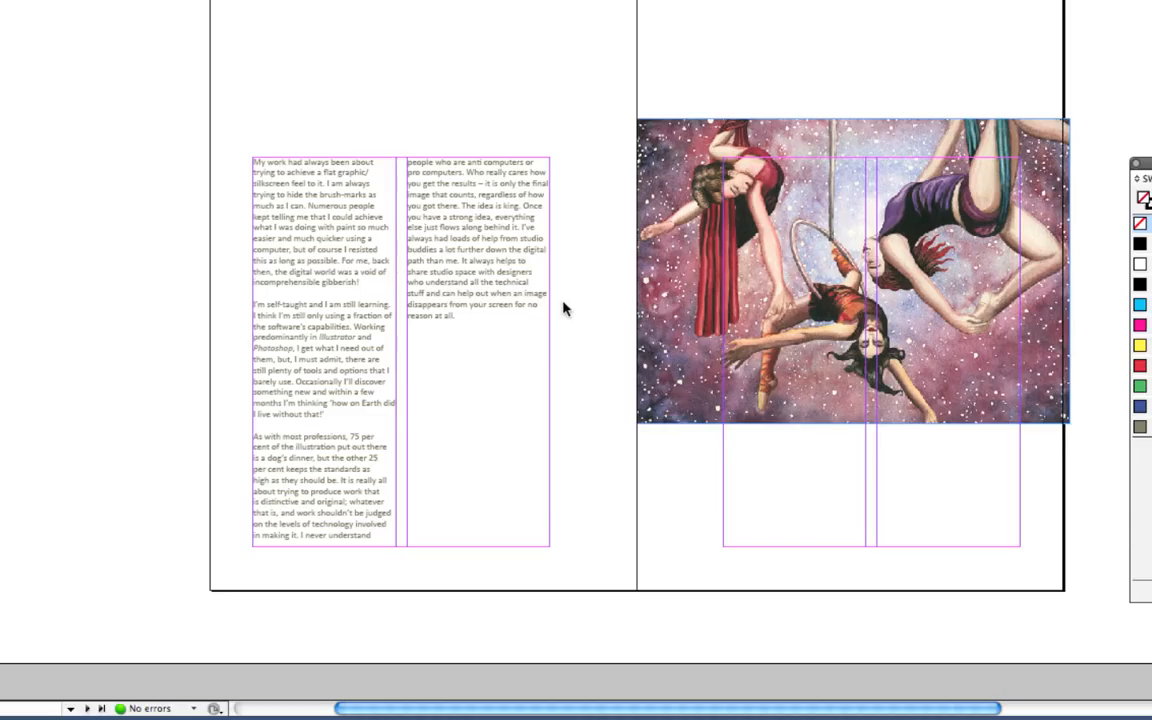
scroll(600, 308, up, 2)
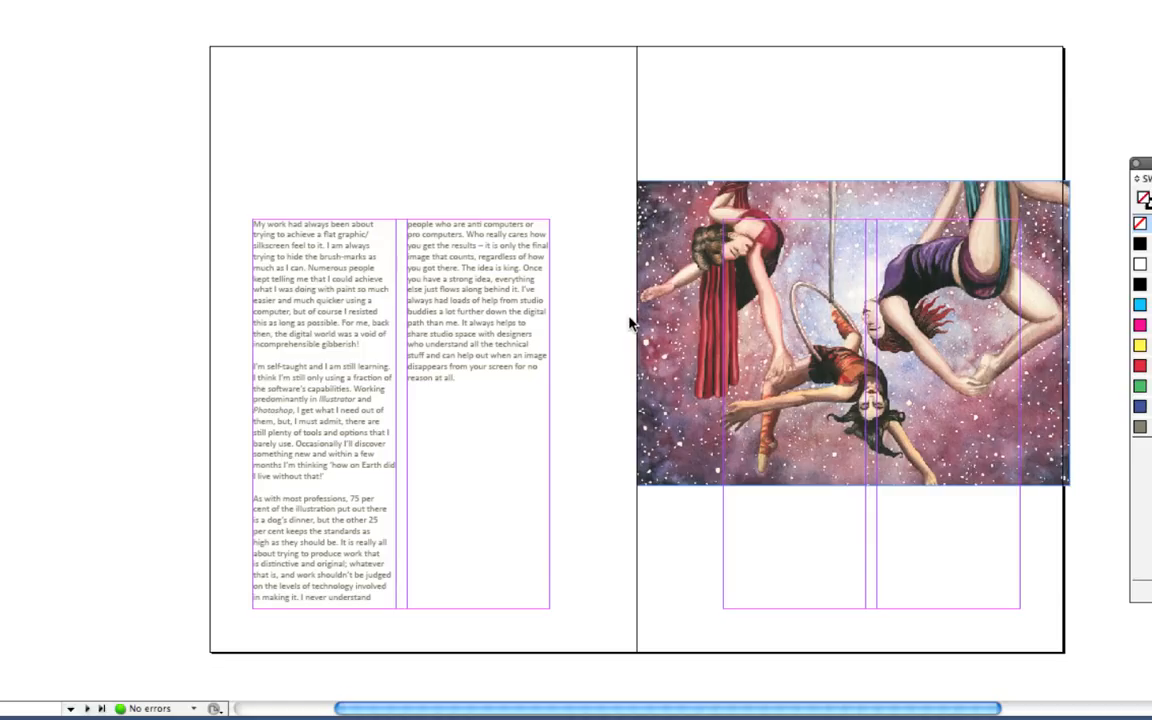
Return to Normal mode with frame edges, margins and column guides visible and nothing selected.
key(w)
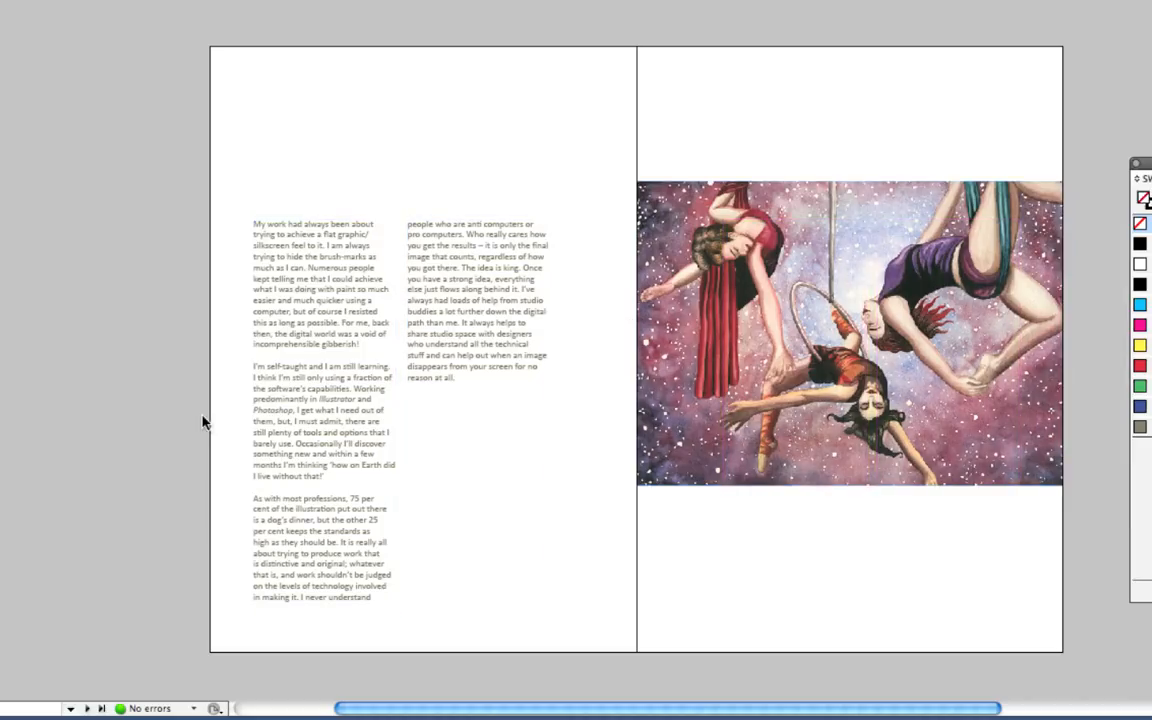
scroll(300, 425, down, 10)
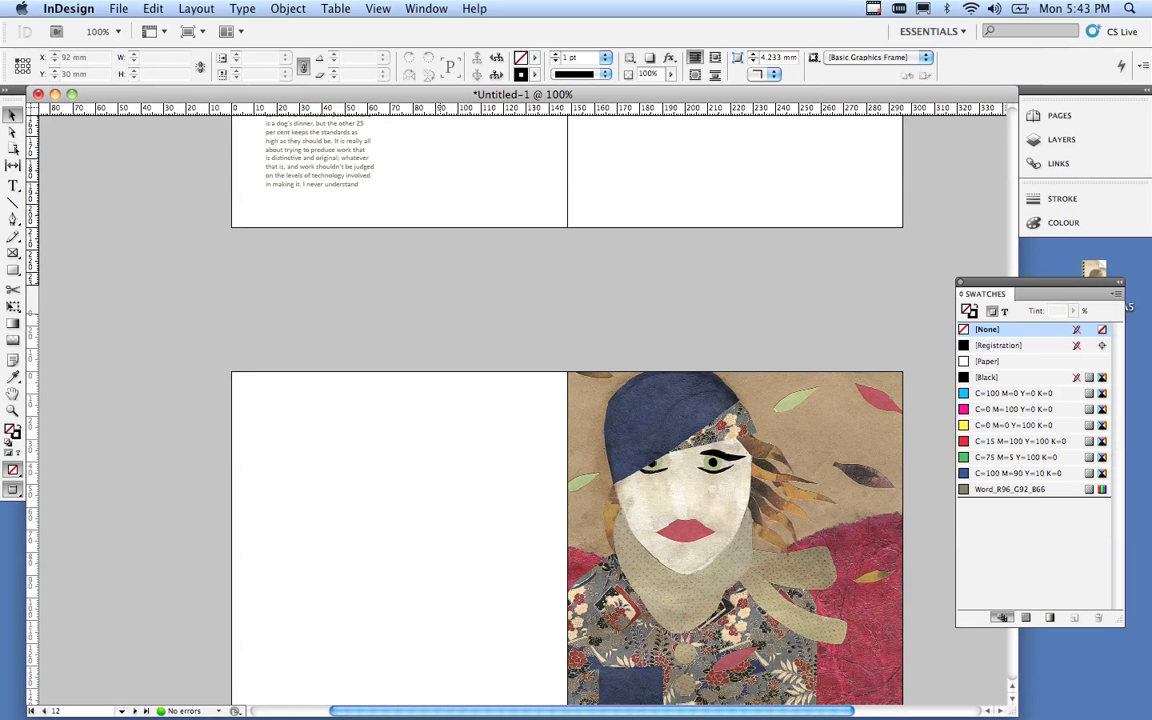
scroll(567, 410, up, 6)
scroll(567, 410, up, 2)
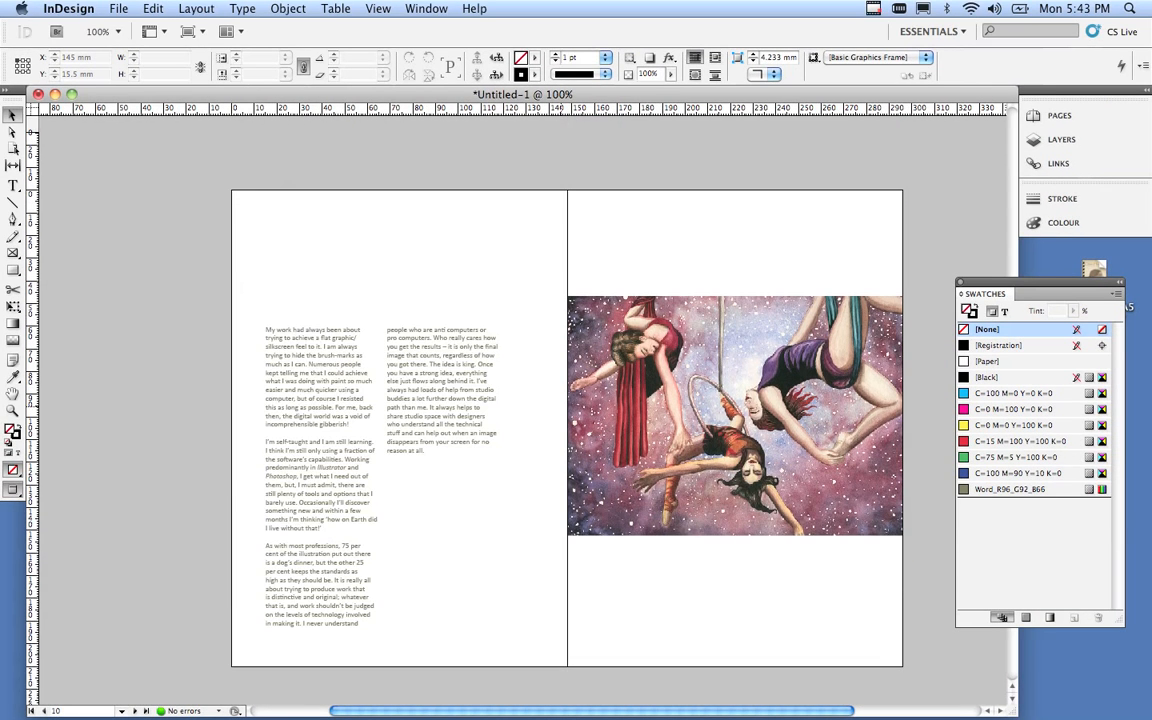
click(442, 470)
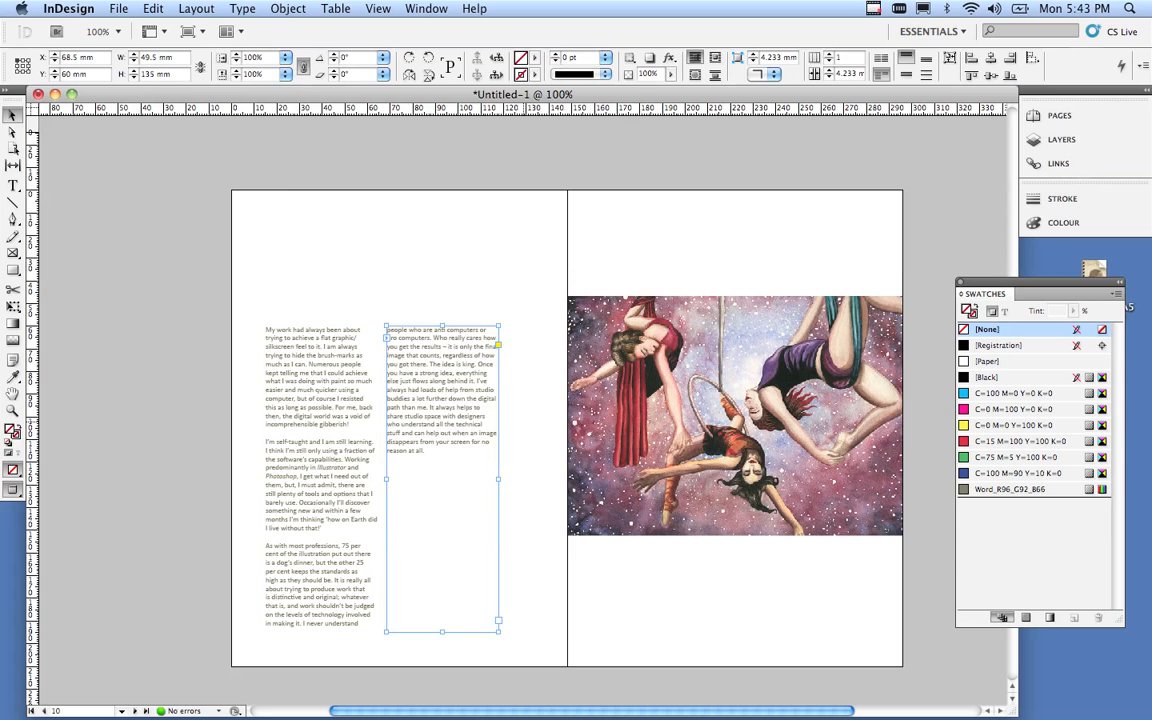
key(w)
click(291, 166)
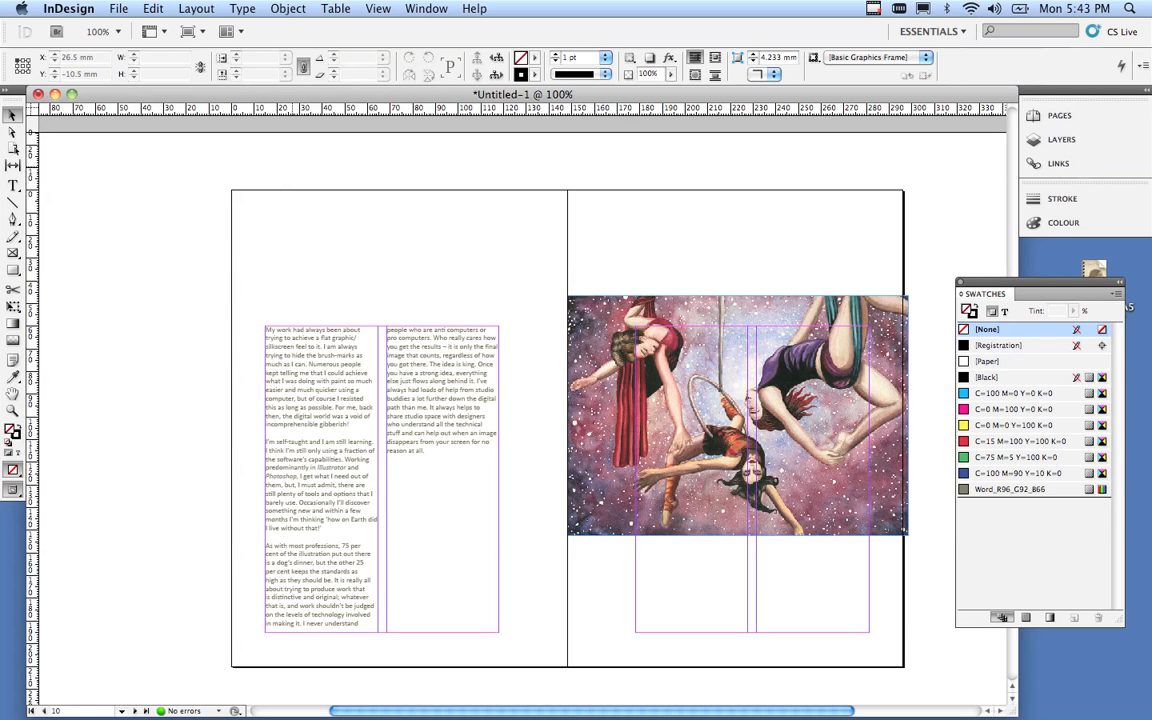
click(196, 8)
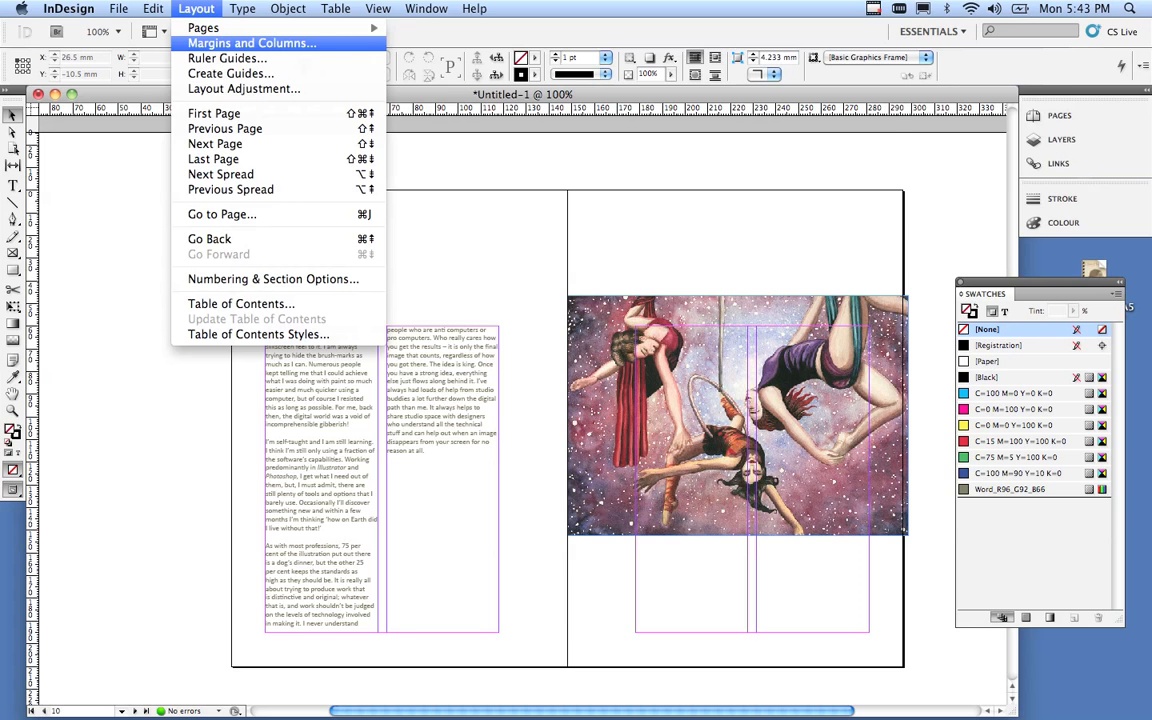
Step the spread's top margin up to 90 mm in Margins and Columns and apply it.
click(250, 43)
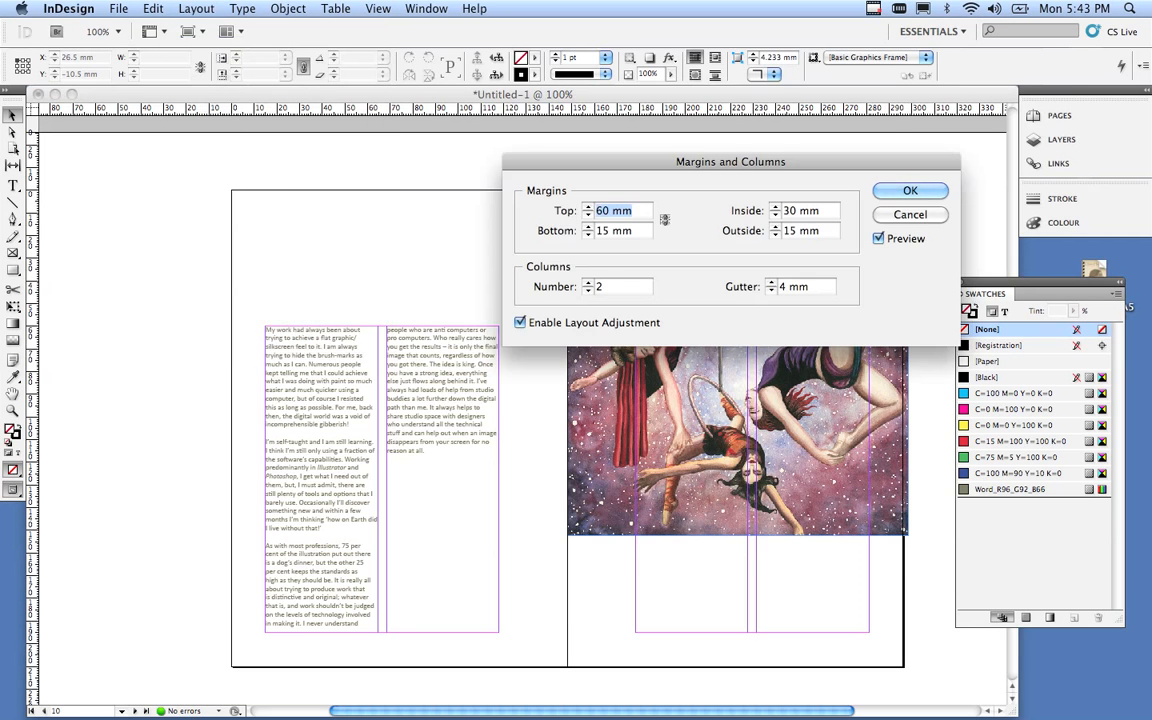
key(Up)
key(Up)
key(Up)
key(Up)
key(Up)
key(Up)
key(Up)
key(Up)
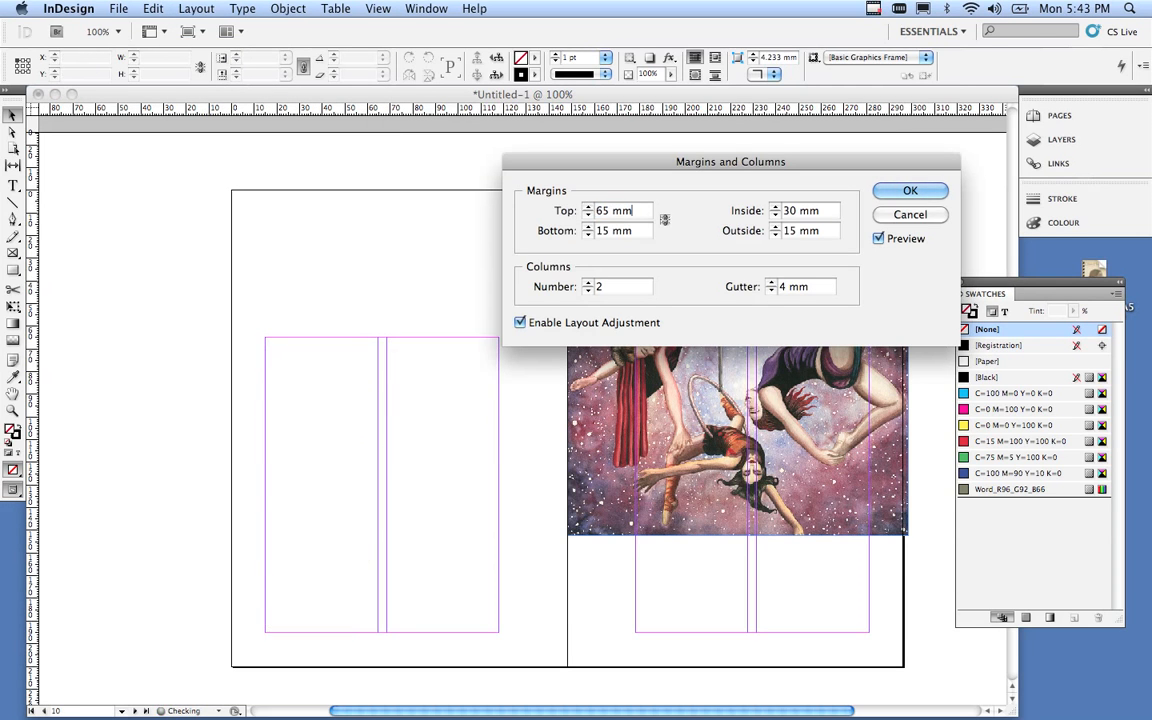
key(Up)
key(Up)
key(Up)
key(Up)
key(Up)
key(Up)
key(Up)
key(Up)
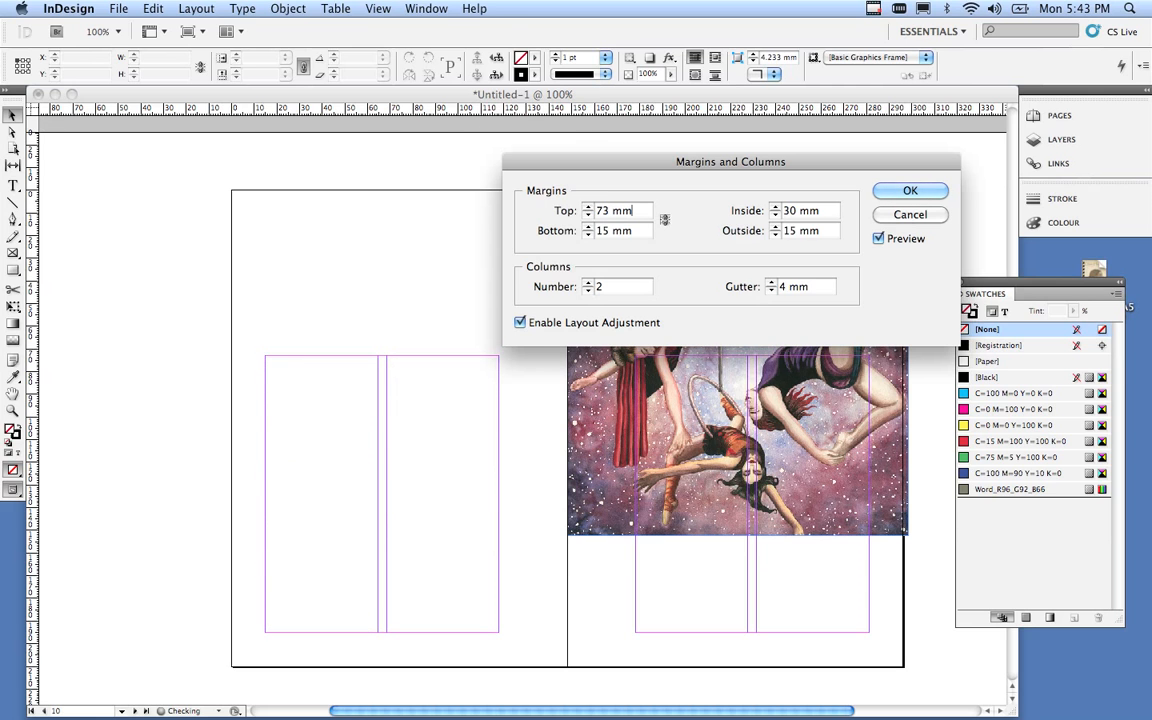
key(Up)
key(Up)
key(Up)
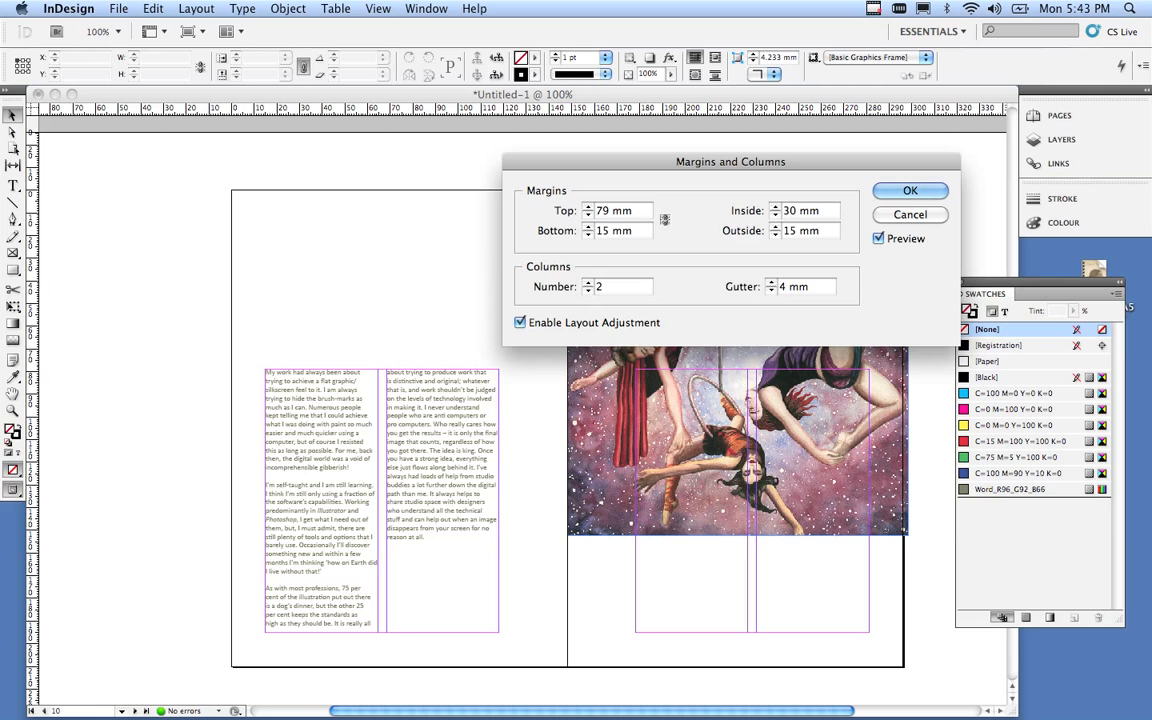
key(Up)
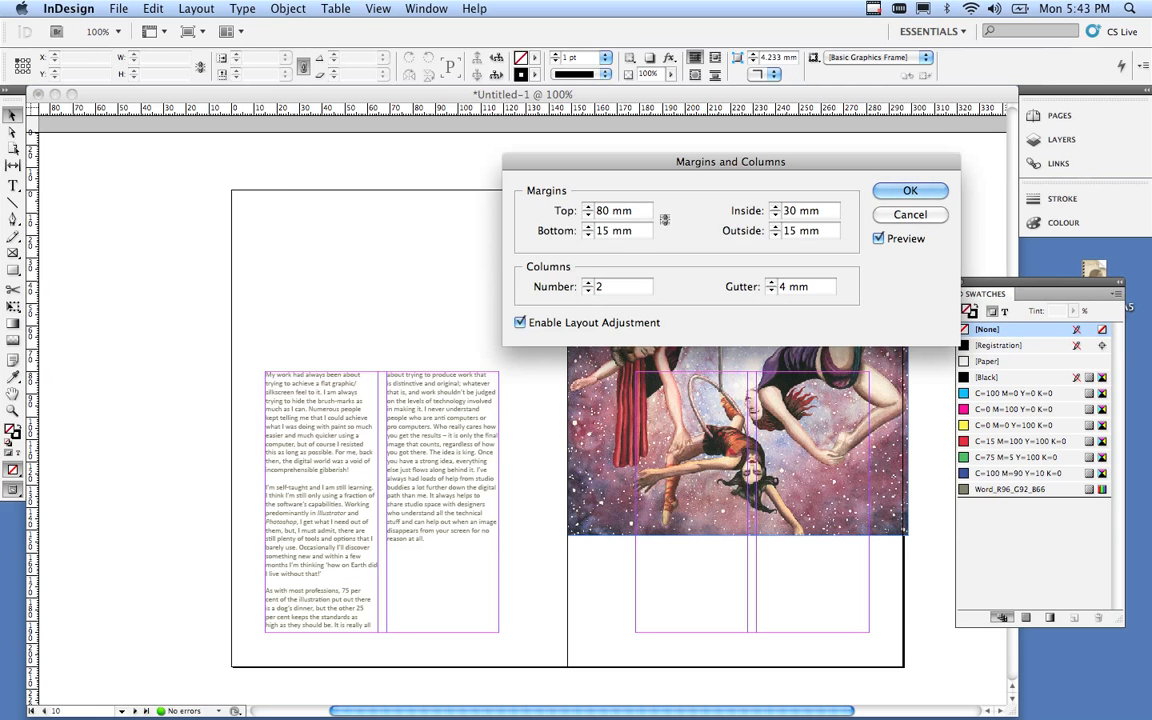
key(Up)
key(Up)
key(Up)
key(Up)
key(Up)
key(Up)
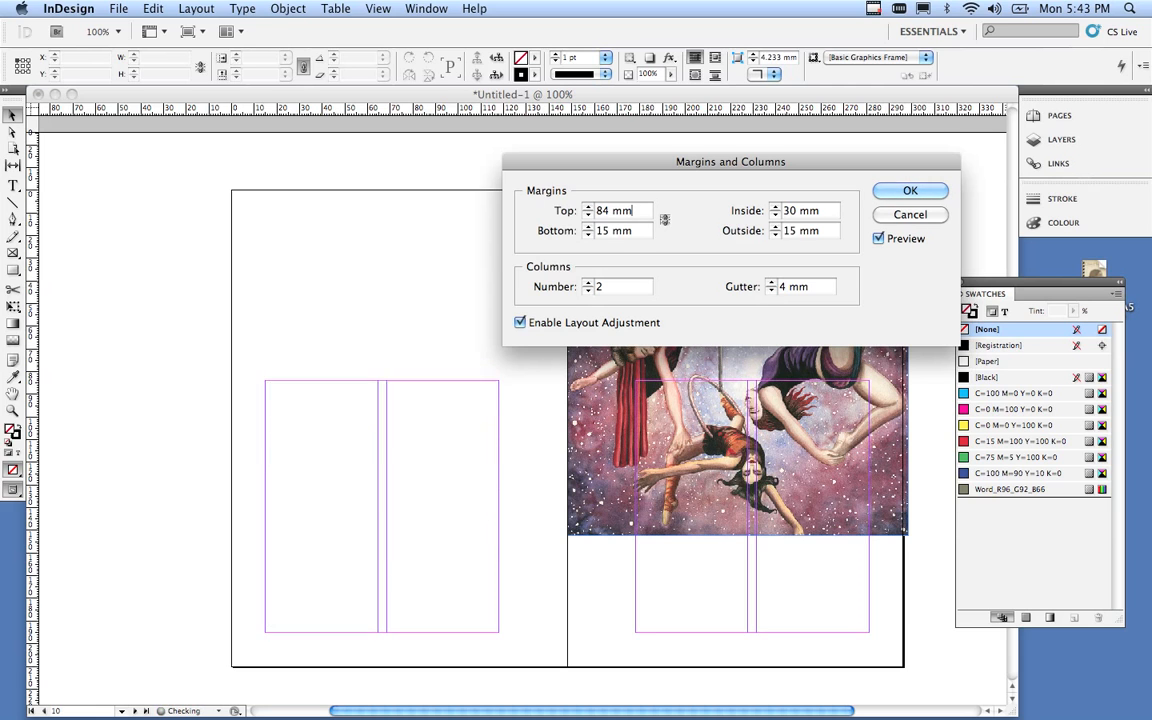
key(Up)
key(Up)
key(Up)
key(Up)
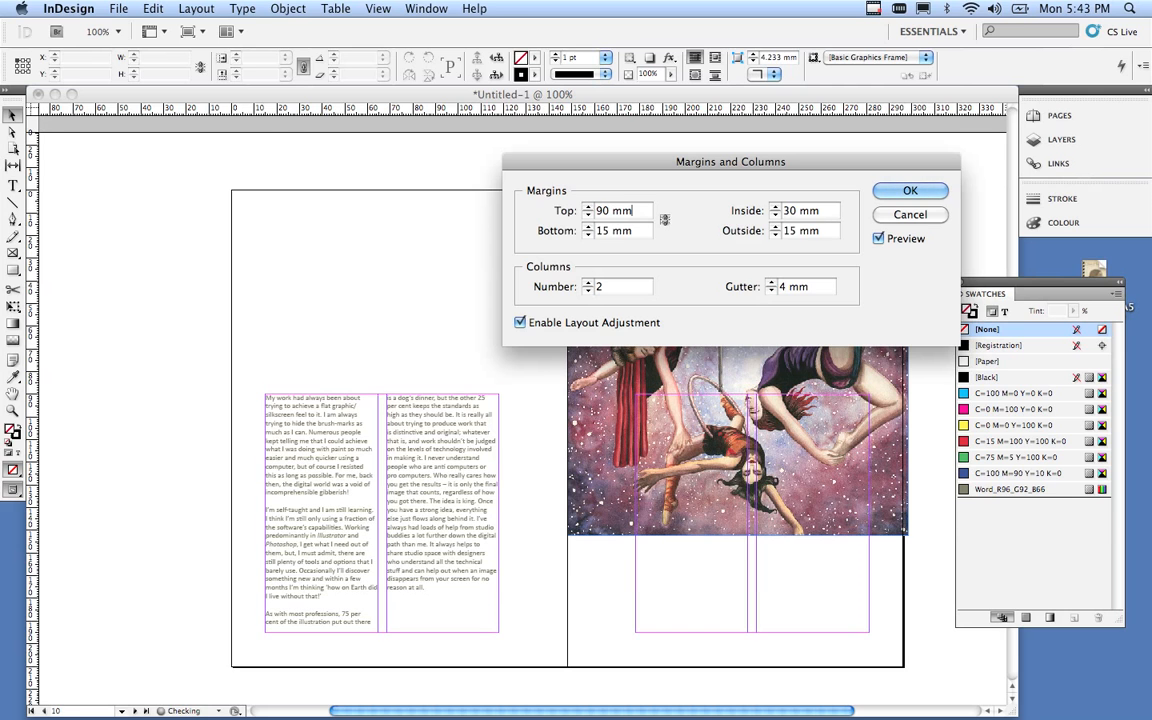
key(Return)
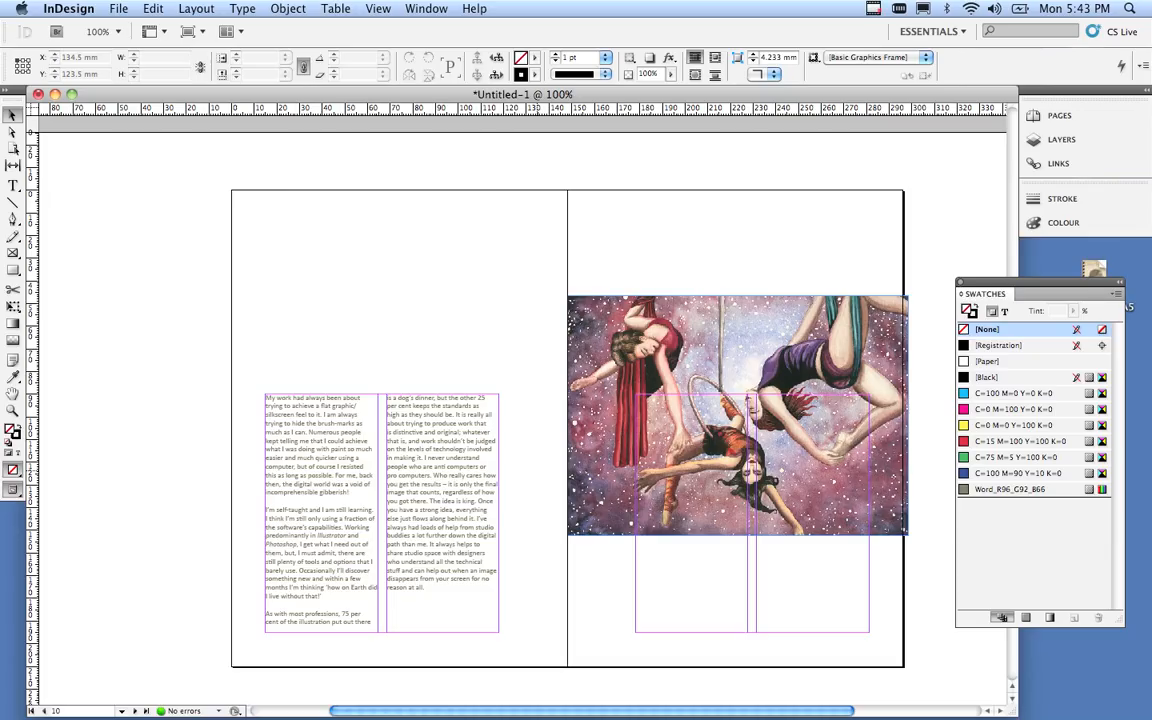
In Preview mode, move both text columns up level with the illustration's top.
key(w)
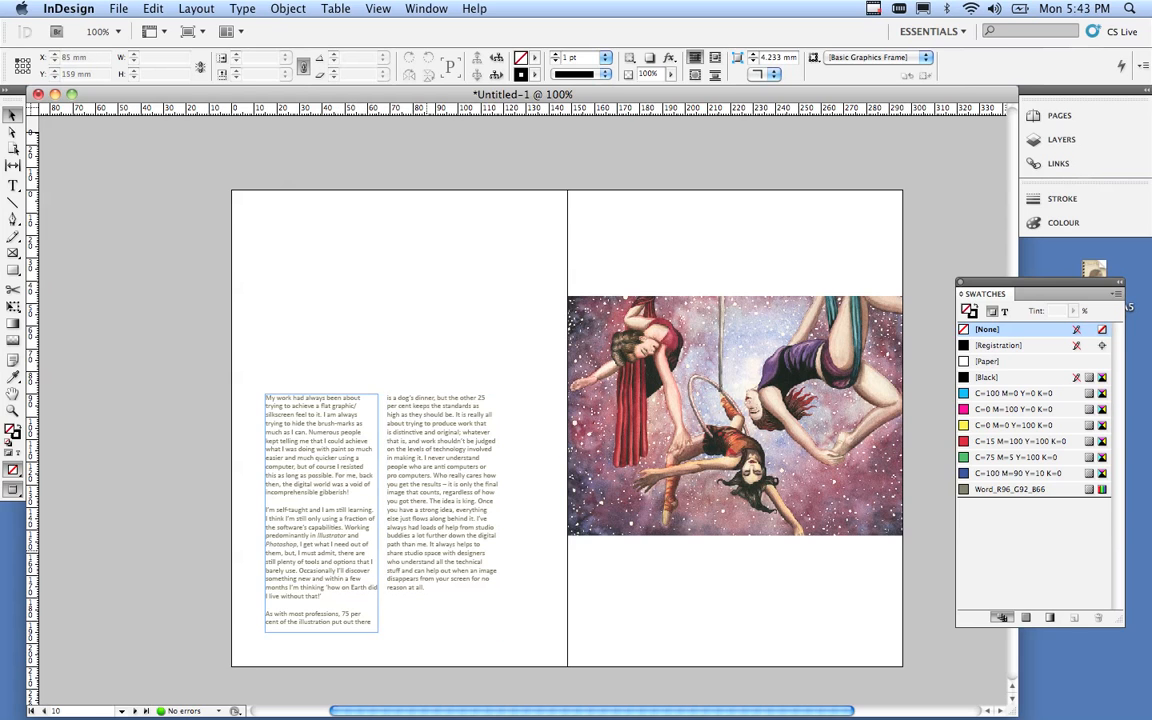
click(363, 528)
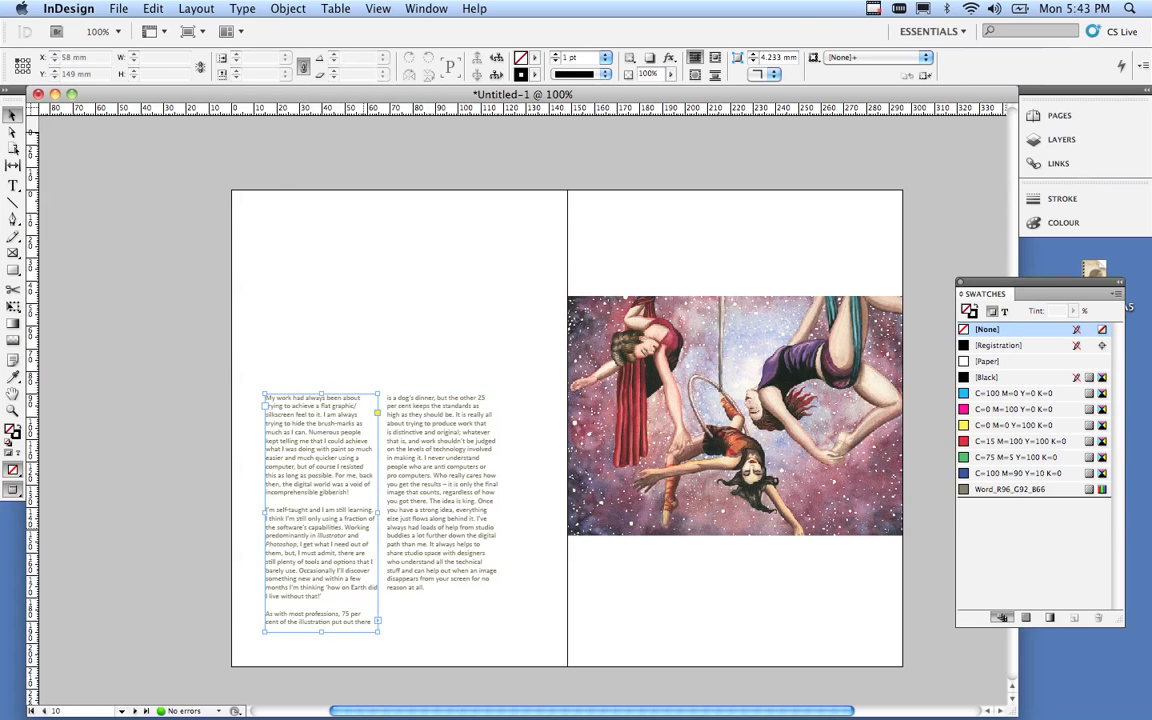
shift+click(426, 526)
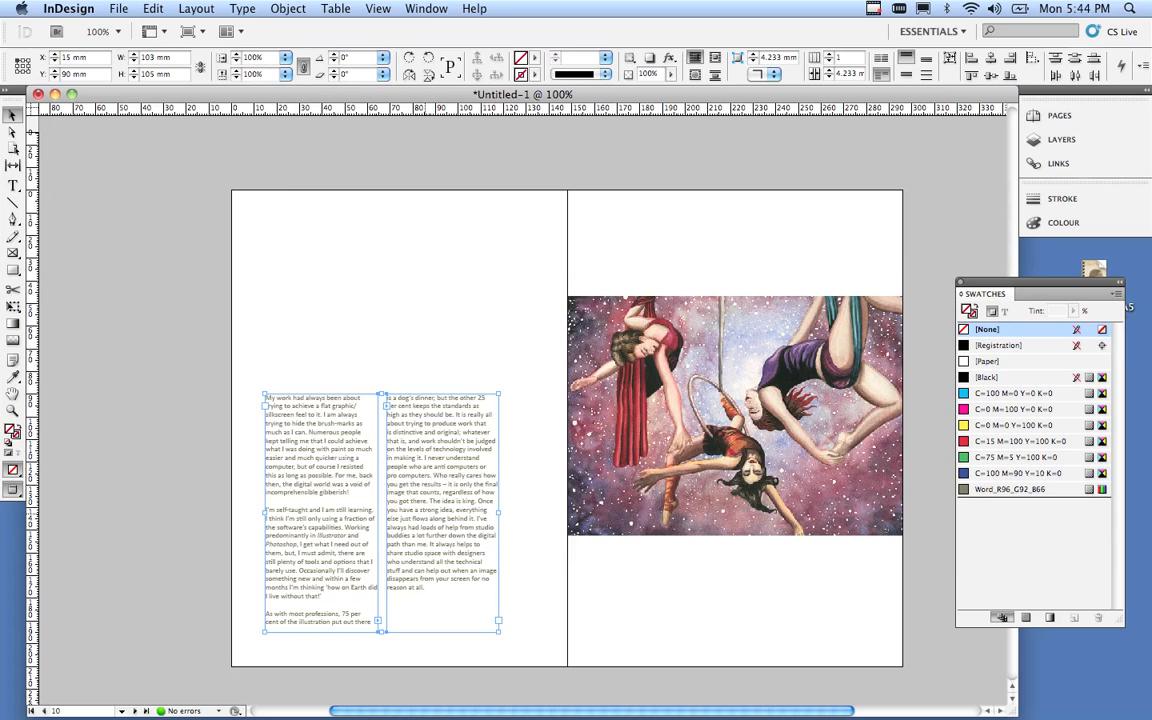
drag(425, 516, 430, 430)
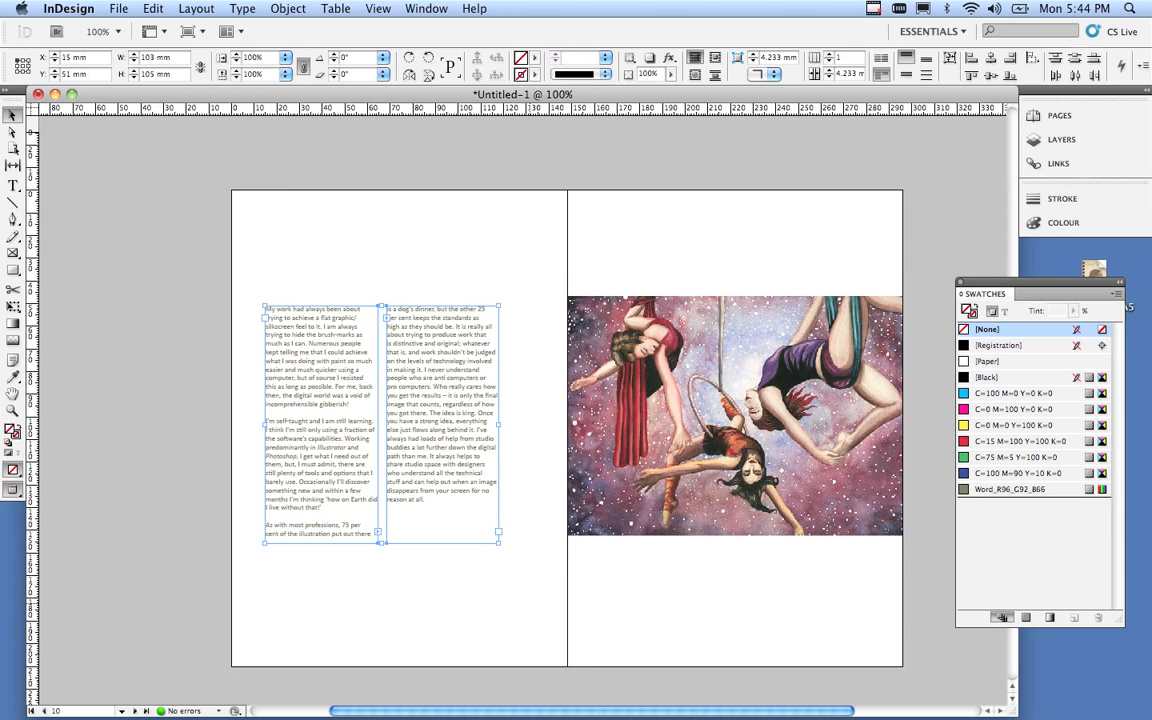
key(super+shift+a)
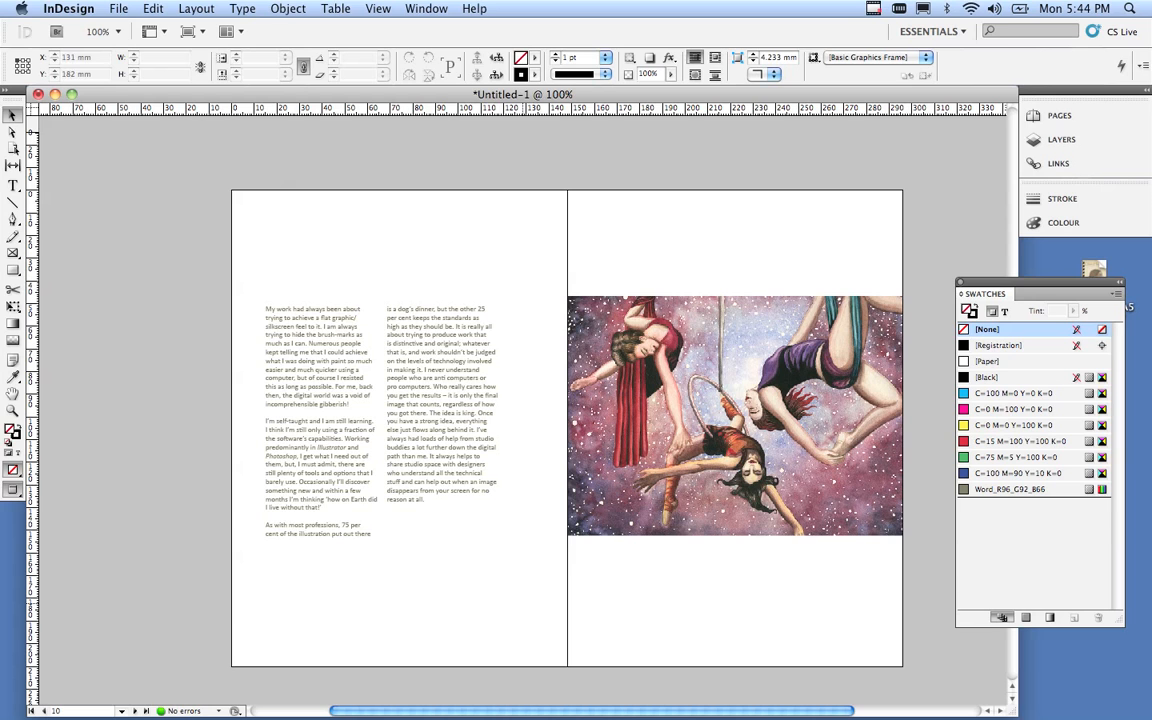
Lengthen the left column to 118 mm so column two starts at 'is distinctive and original'.
click(323, 497)
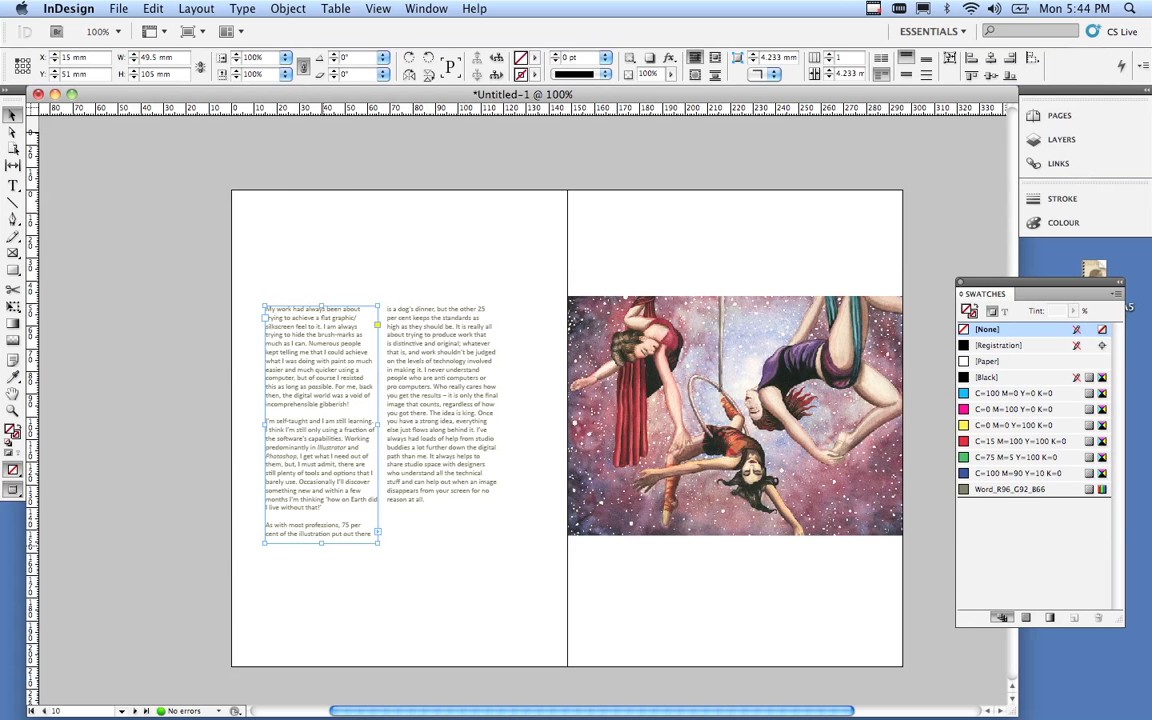
drag(322, 543, 330, 574)
click(440, 550)
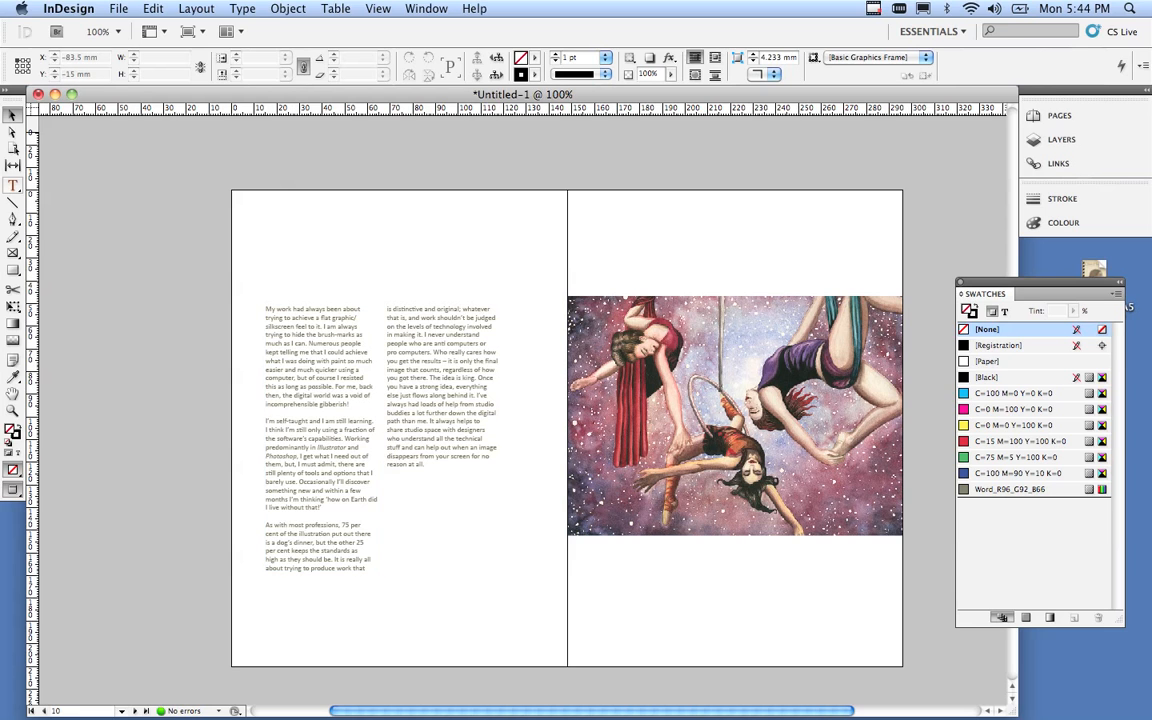
drag(13, 185, 50, 167)
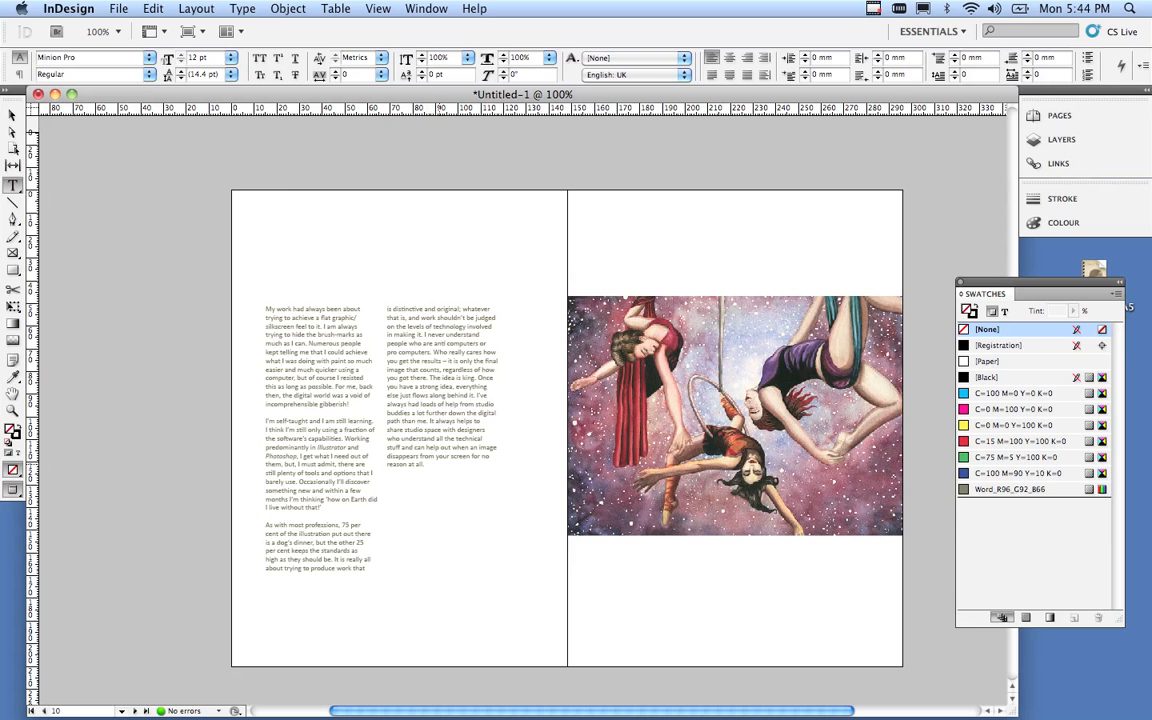
Select the entire two-column story with the Type tool.
drag(424, 464, 269, 307)
click(443, 394)
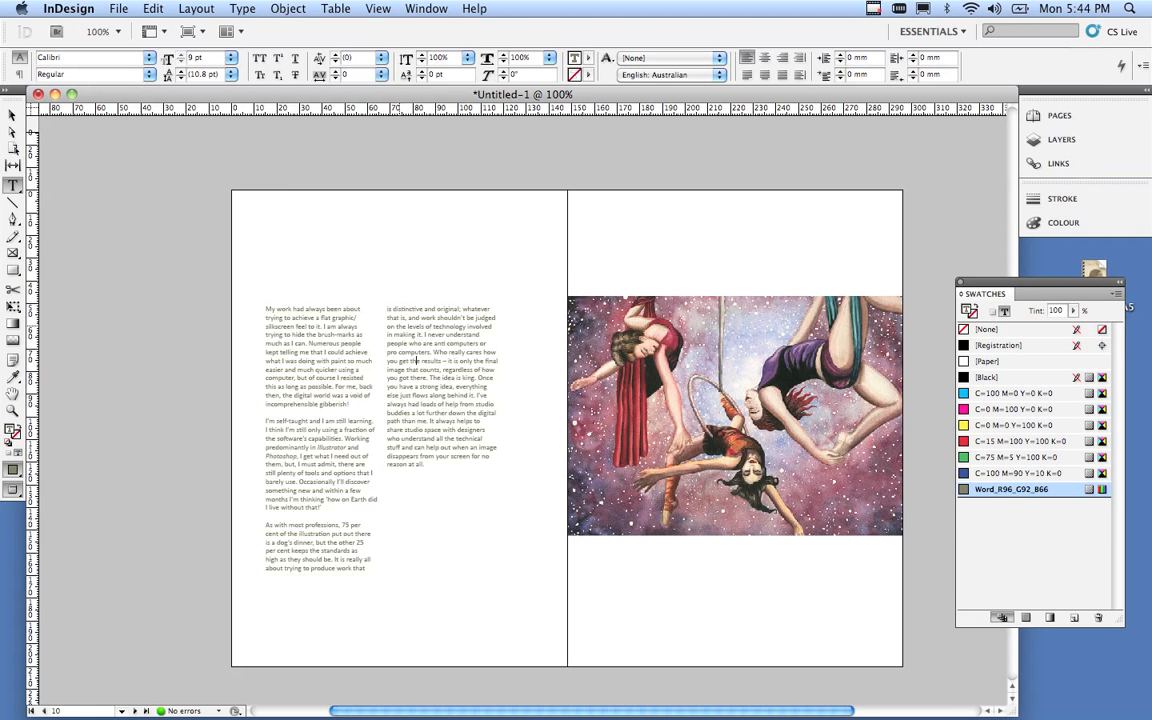
key(super+a)
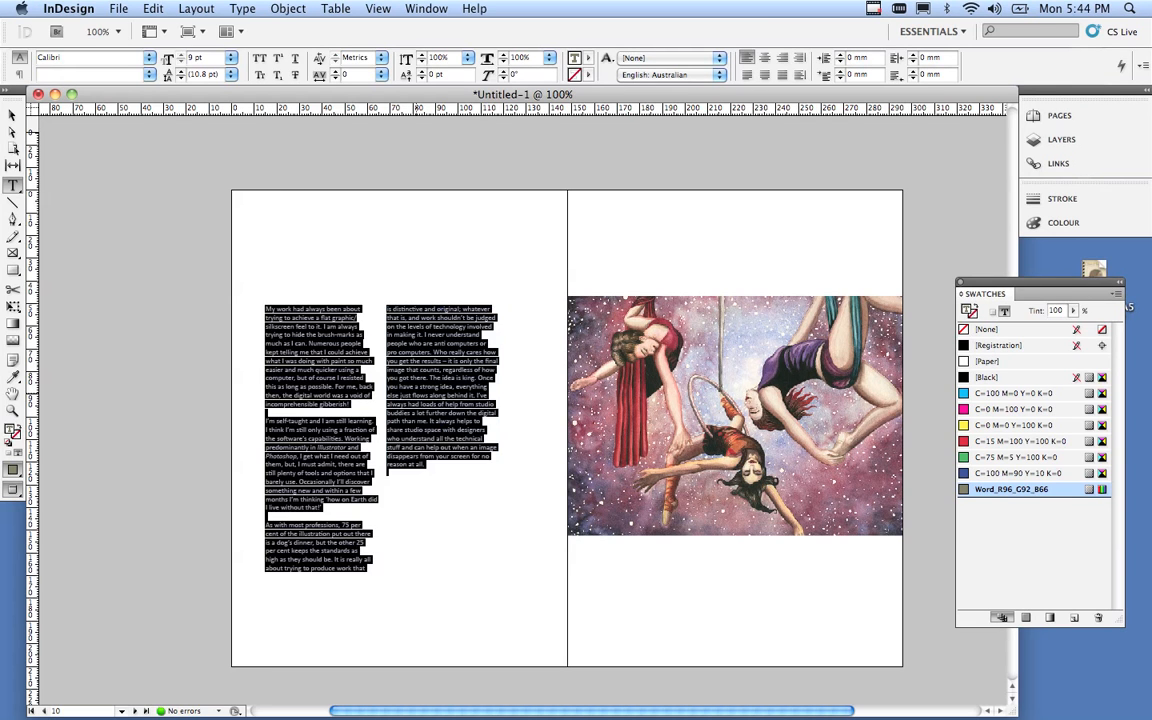
click(422, 388)
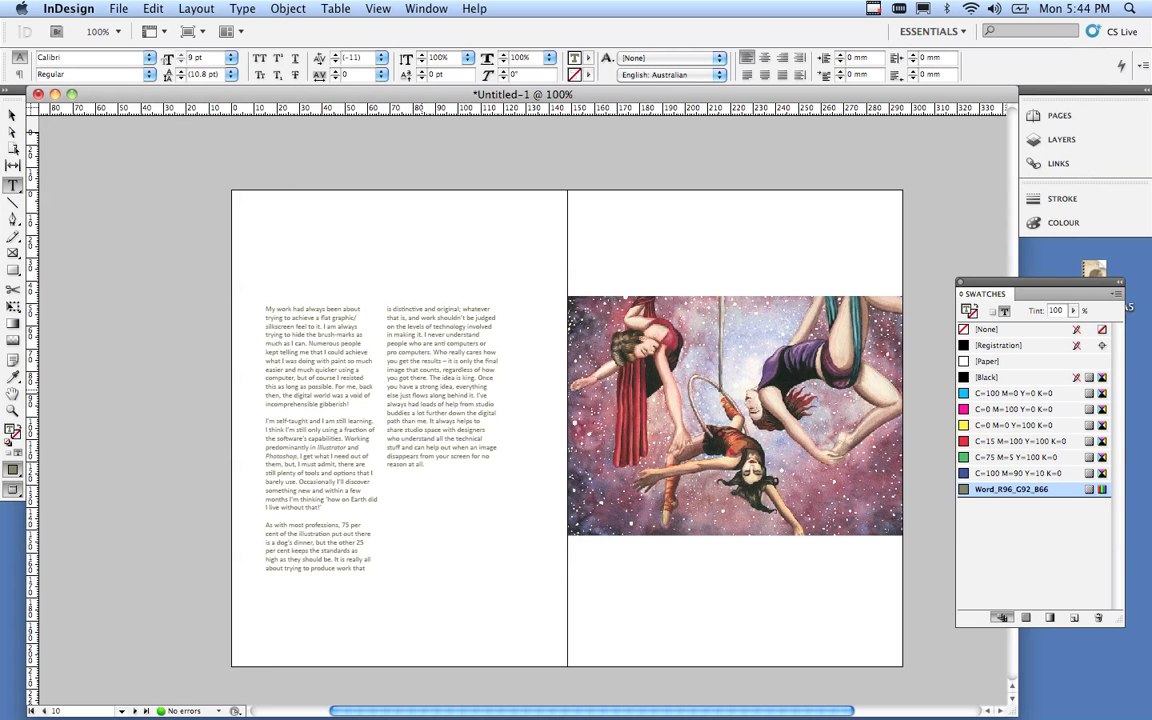
double_click(428, 387)
triple_click(428, 387)
click(428, 387)
triple_click(428, 387)
click(428, 387)
triple_click(428, 387)
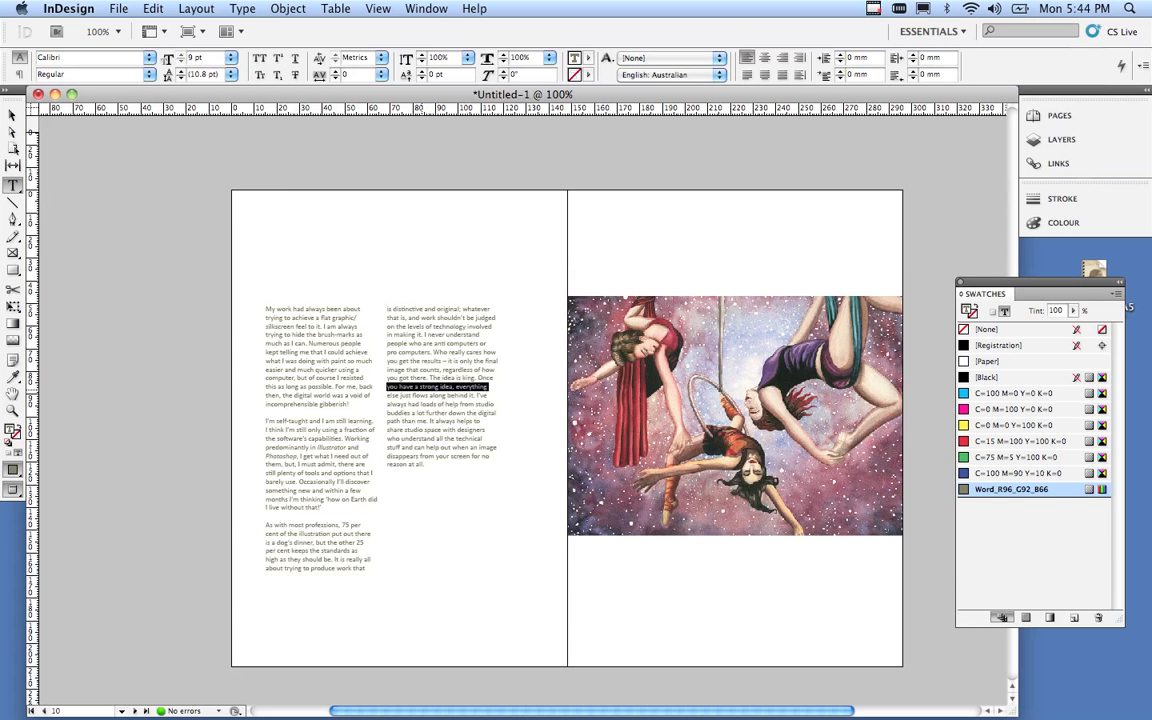
click(428, 387)
click(428, 387)
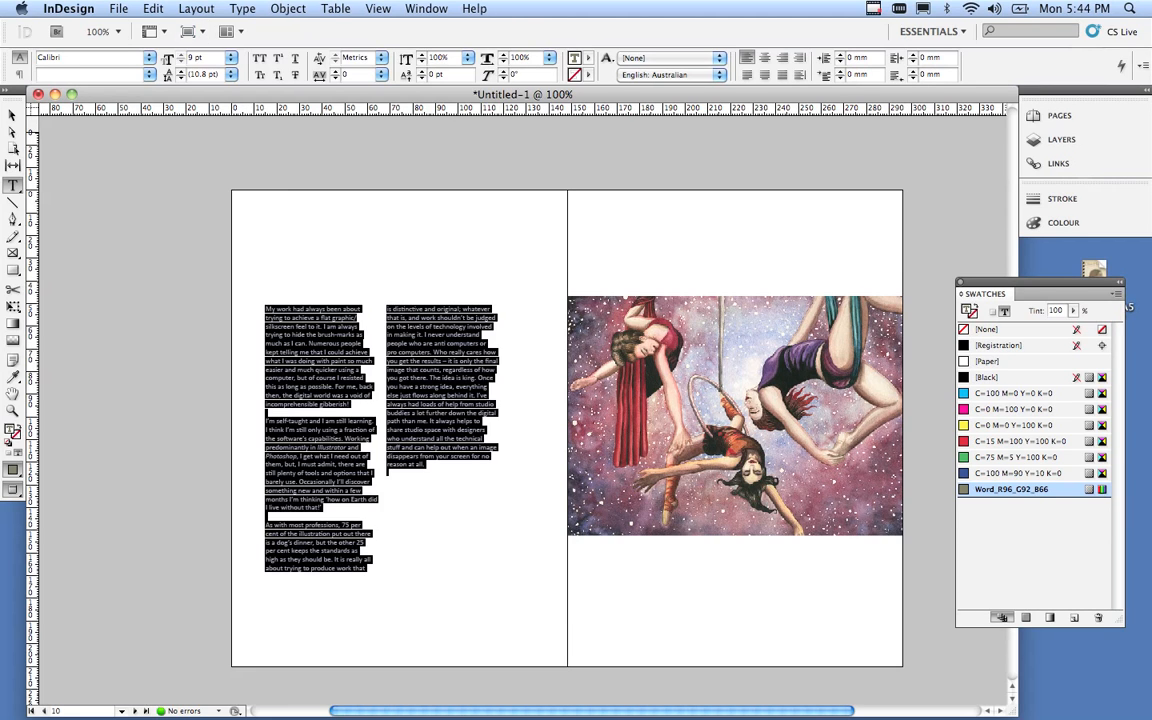
Set the whole story's font style to Regular and its leading to 14 pt.
click(149, 74)
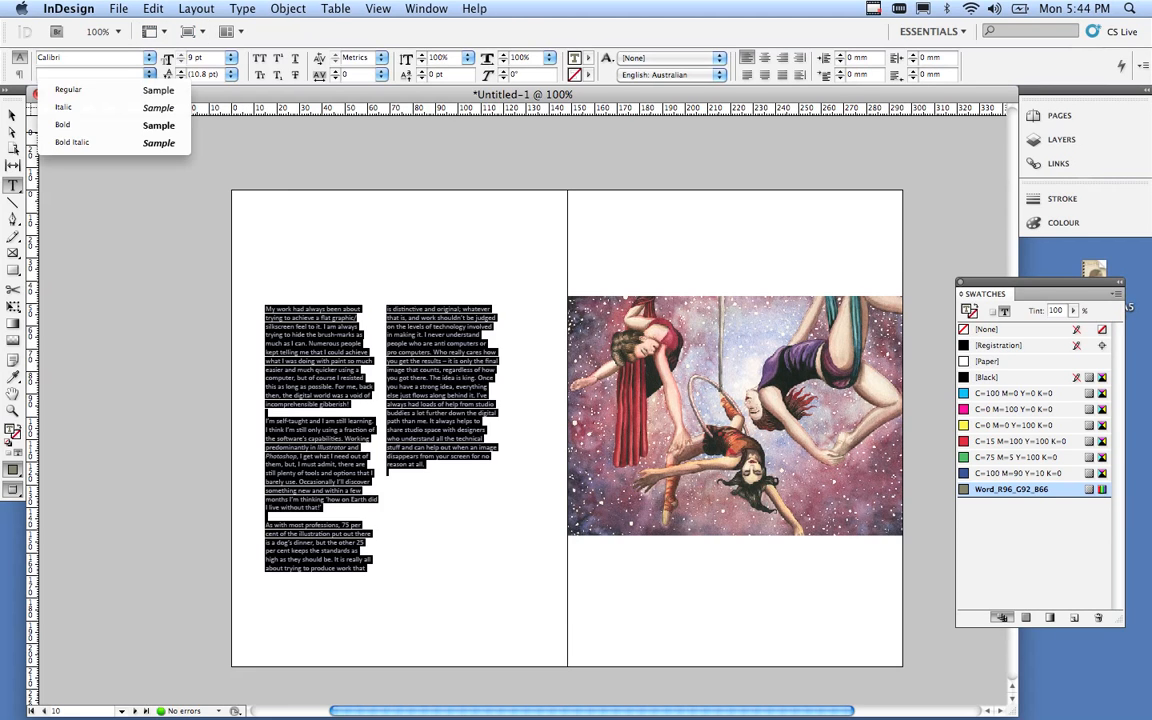
click(112, 90)
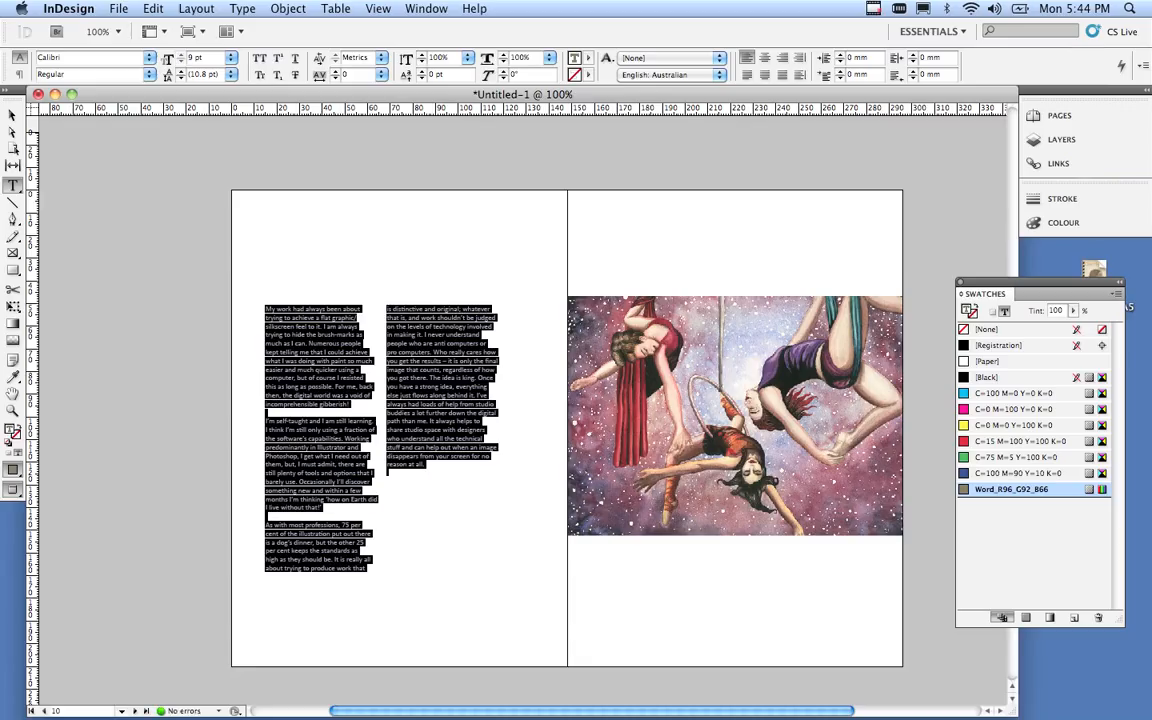
click(231, 74)
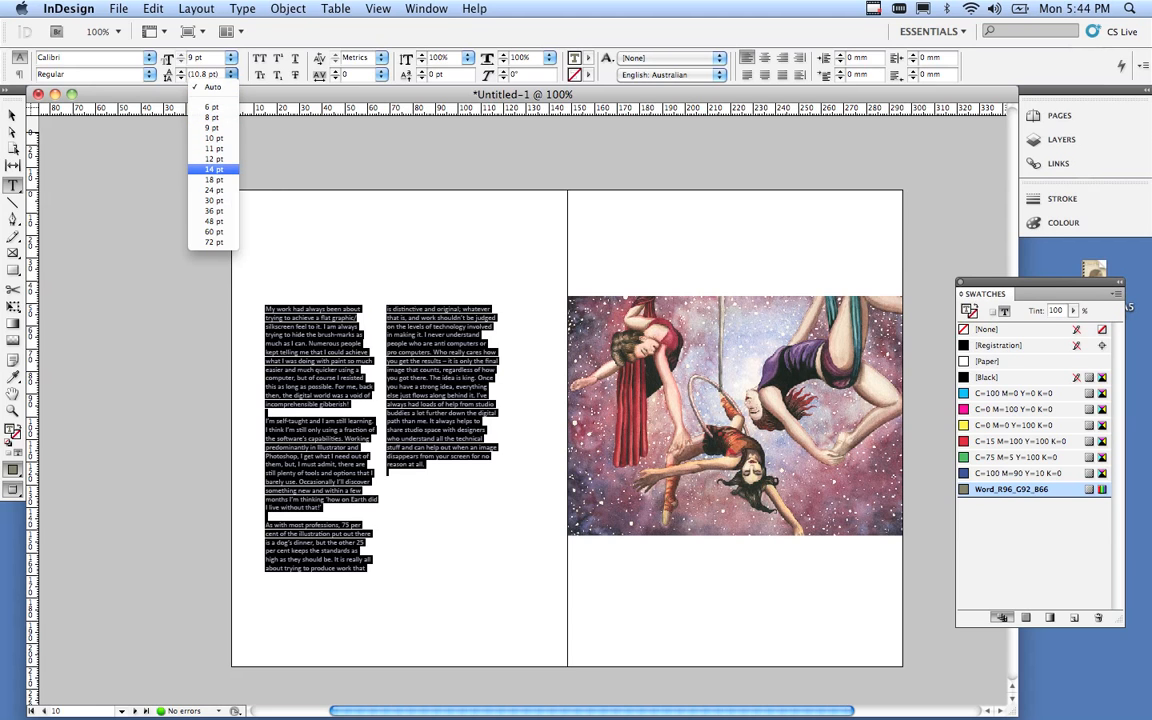
click(214, 169)
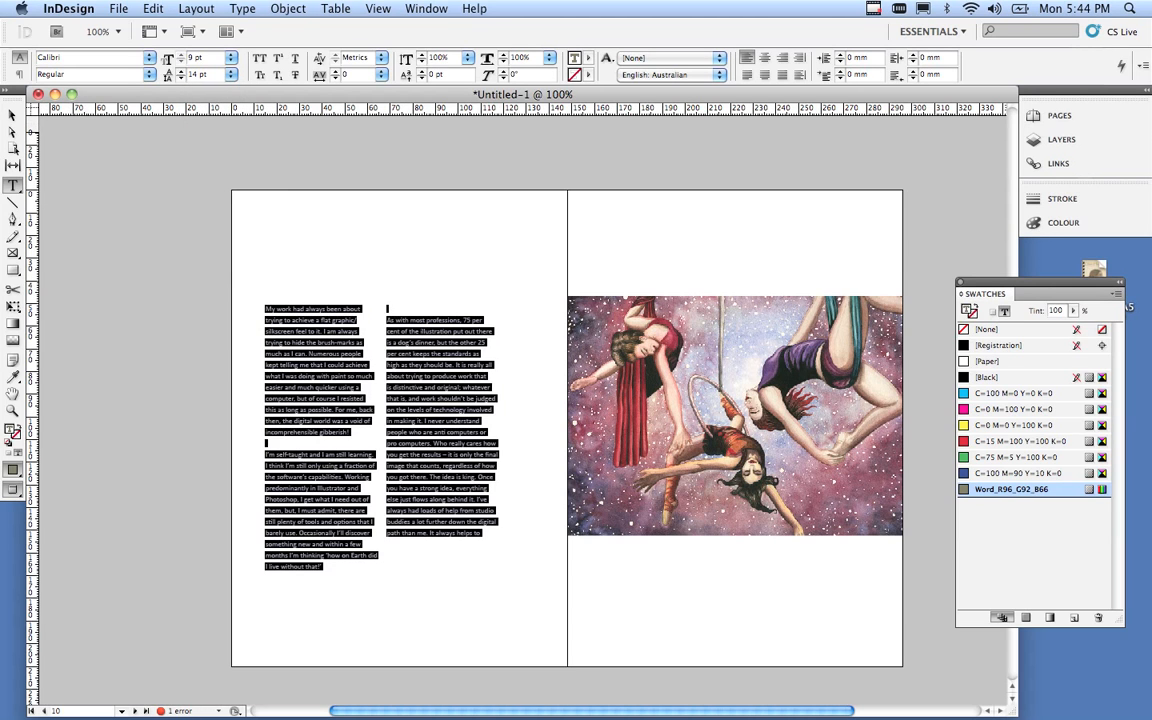
click(12, 115)
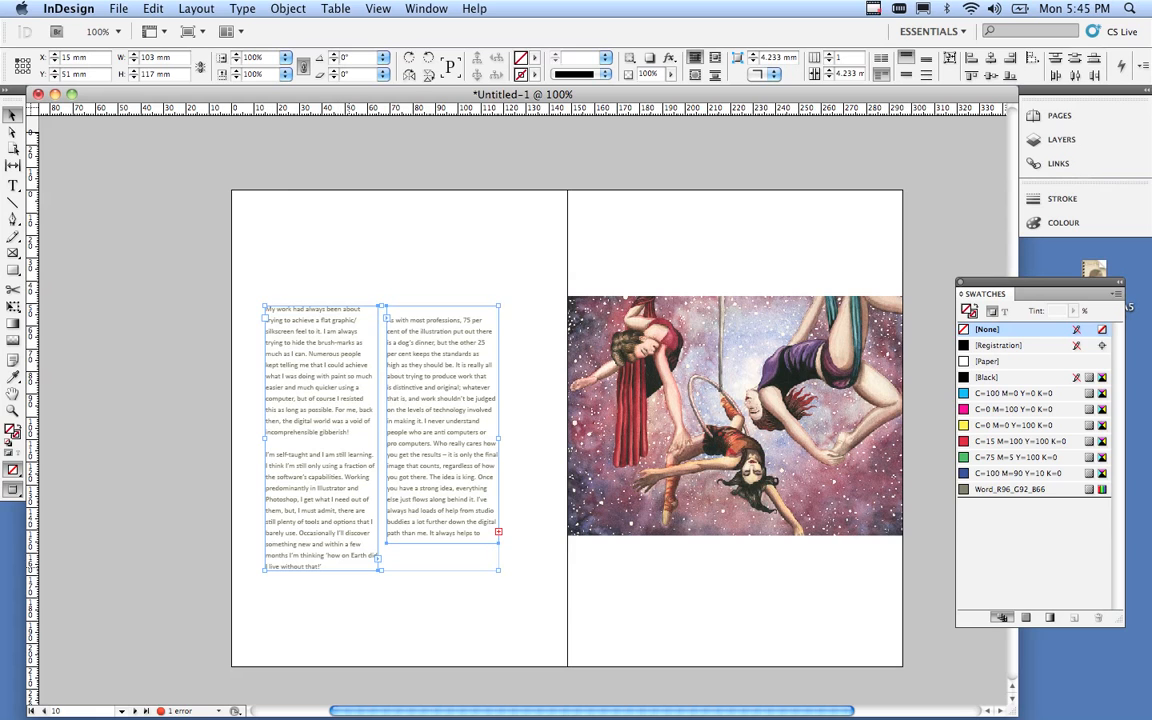
Lengthen both text columns until the whole story fits, ending '…for no reason at all.'.
click(345, 590)
click(330, 540)
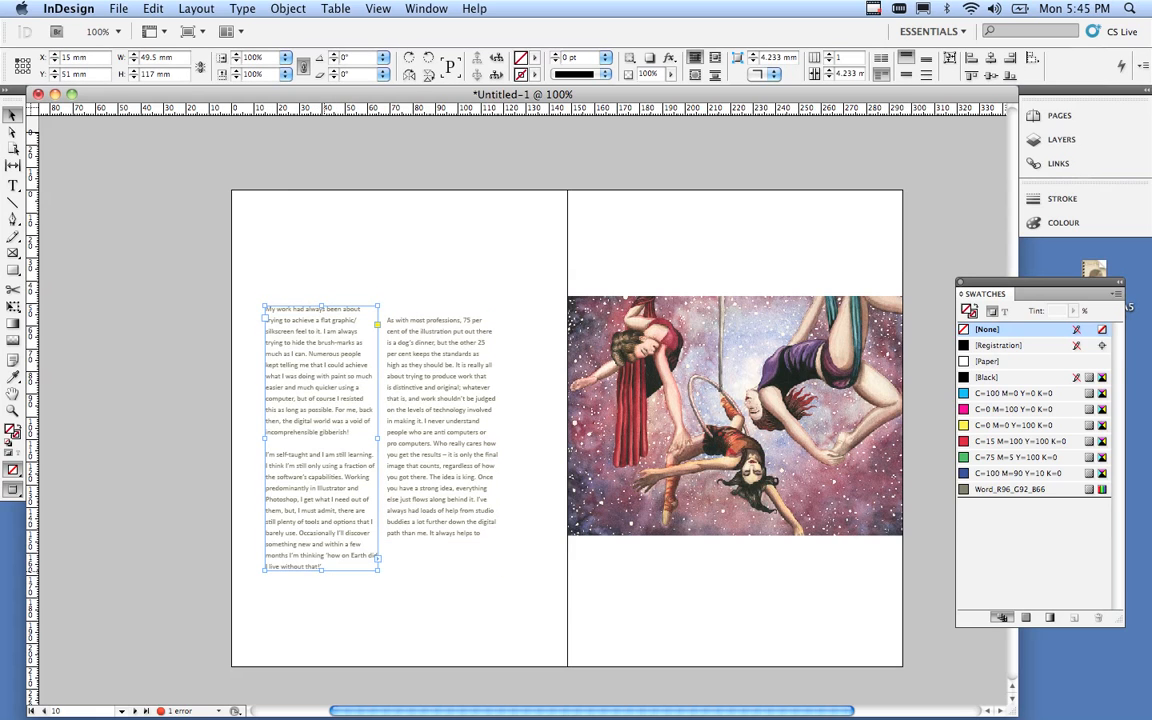
drag(321, 571, 321, 586)
click(440, 530)
drag(442, 543, 448, 606)
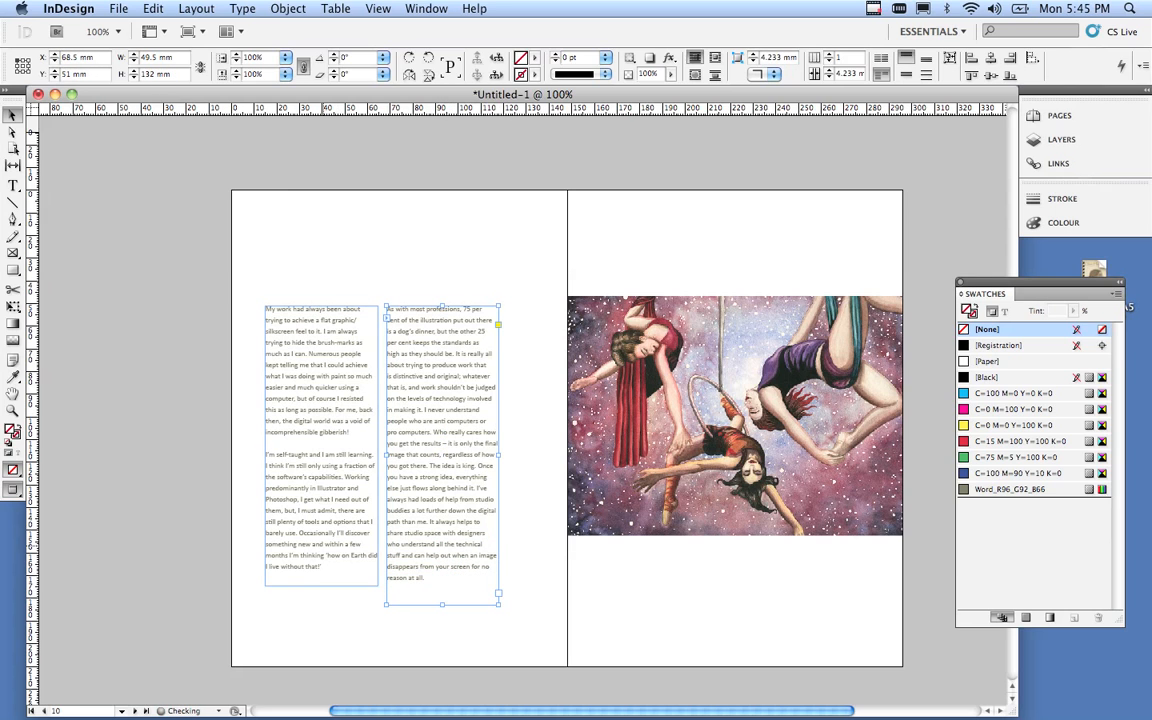
click(328, 550)
drag(321, 586, 326, 618)
click(442, 545)
click(554, 581)
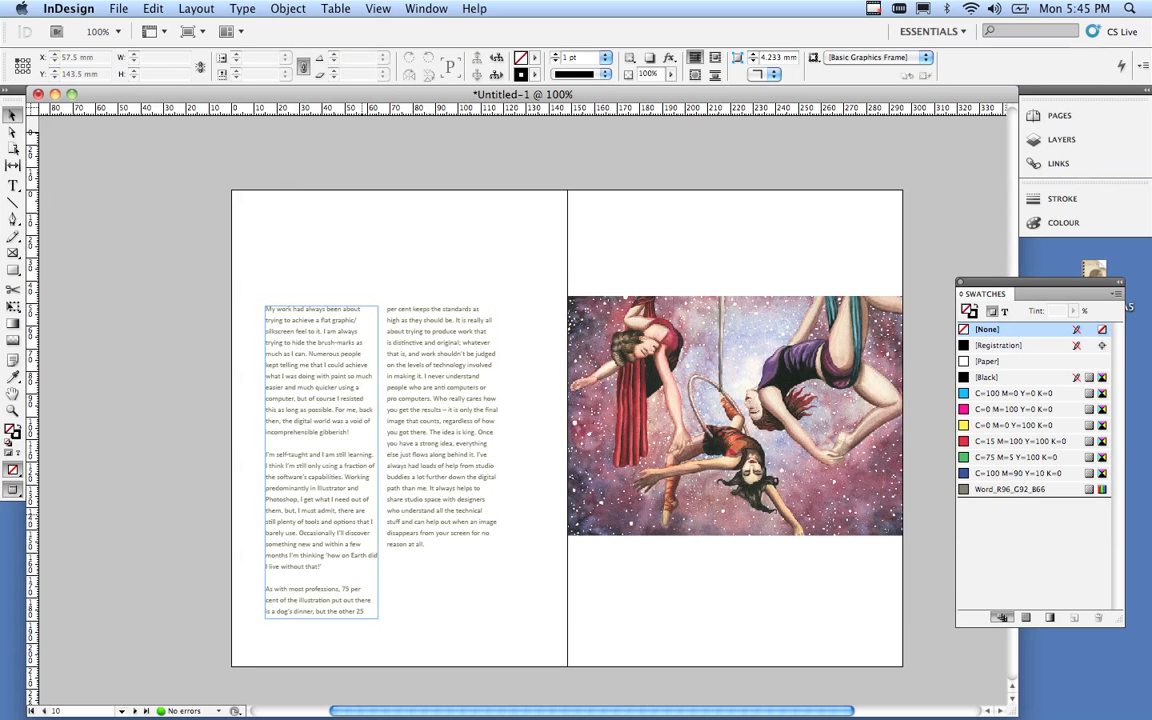
Move both text columns together higher up the page.
click(345, 545)
shift+click(432, 545)
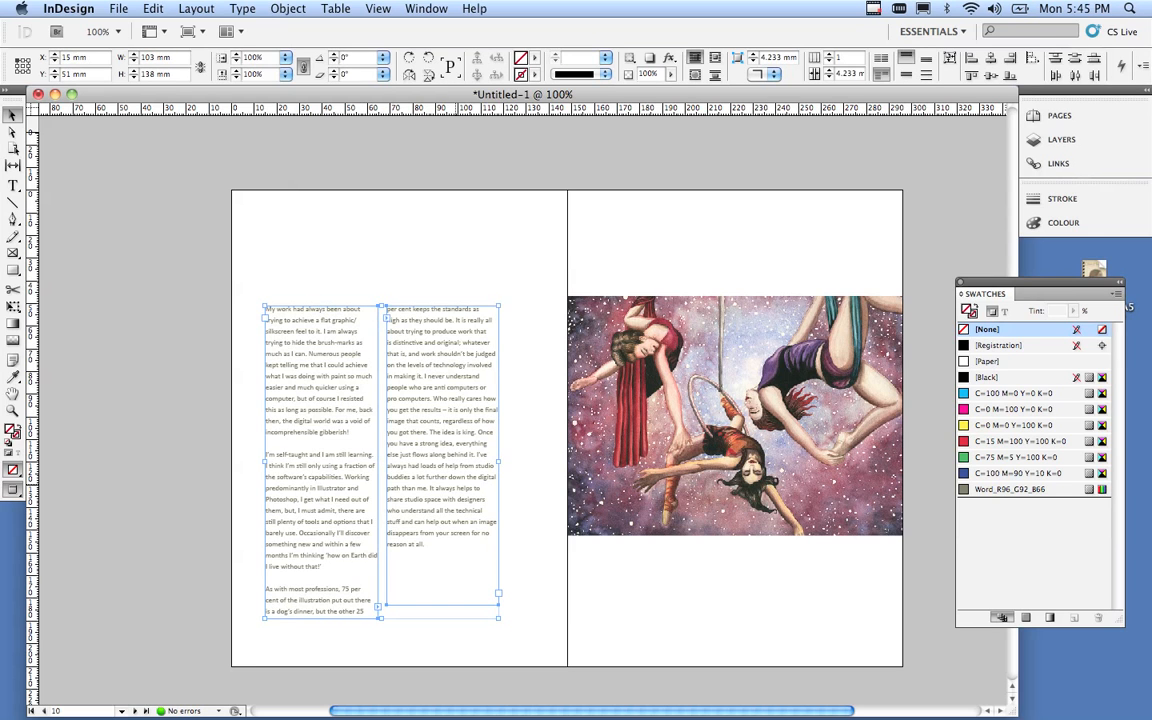
drag(454, 488, 454, 462)
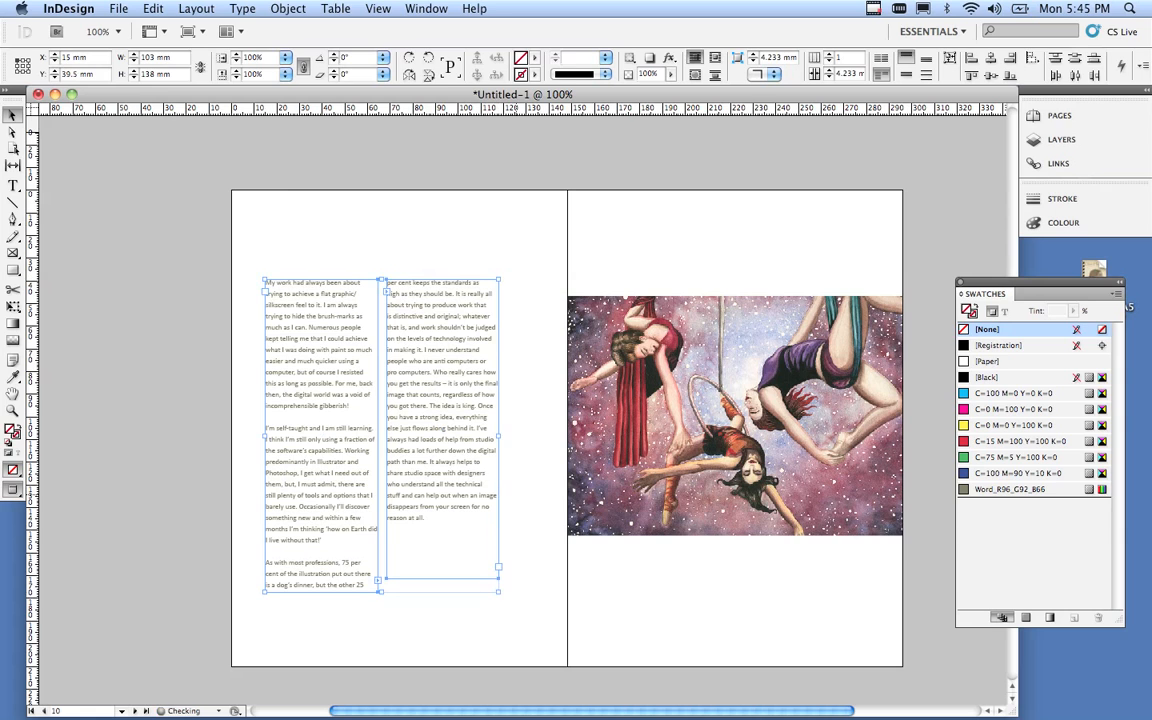
click(516, 520)
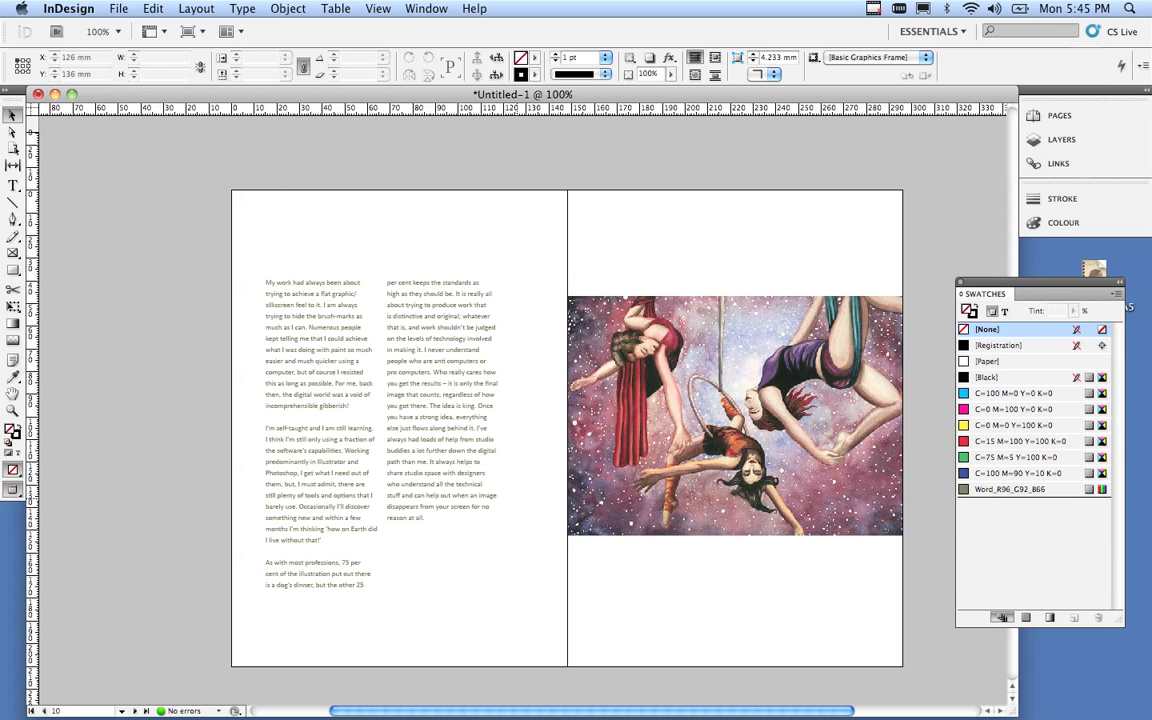
Scroll up to the cover page and place the Swatches panel beside it.
scroll(567, 400, up, 20)
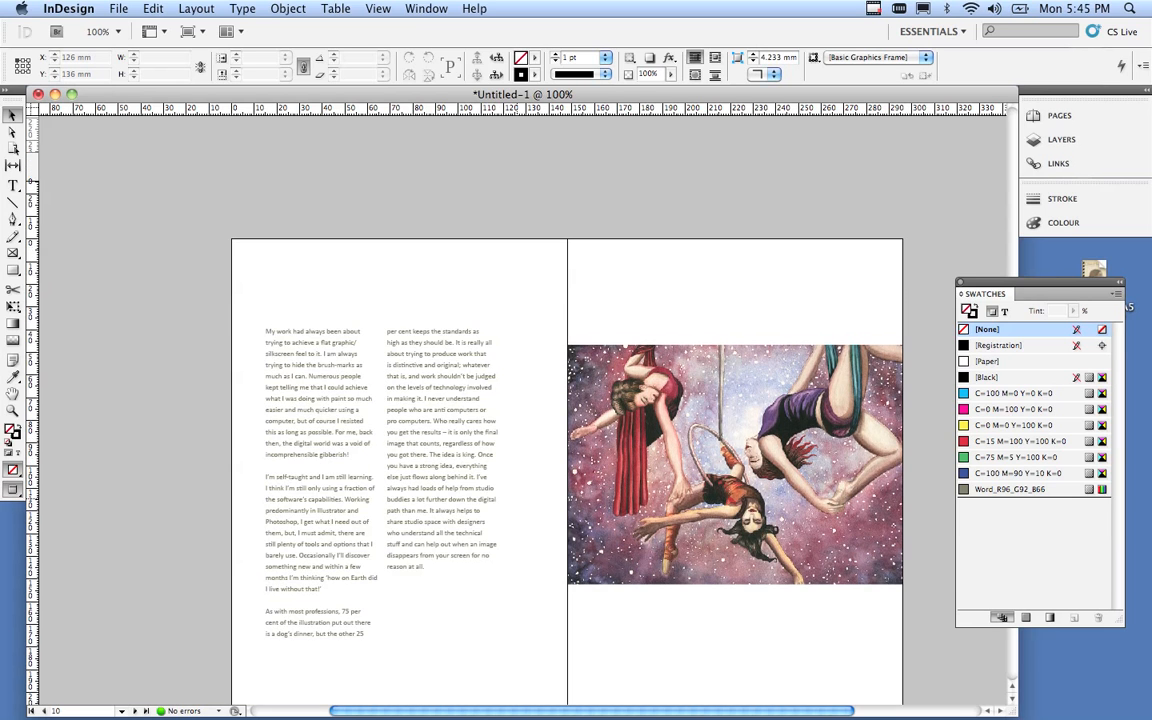
scroll(567, 400, up, 5)
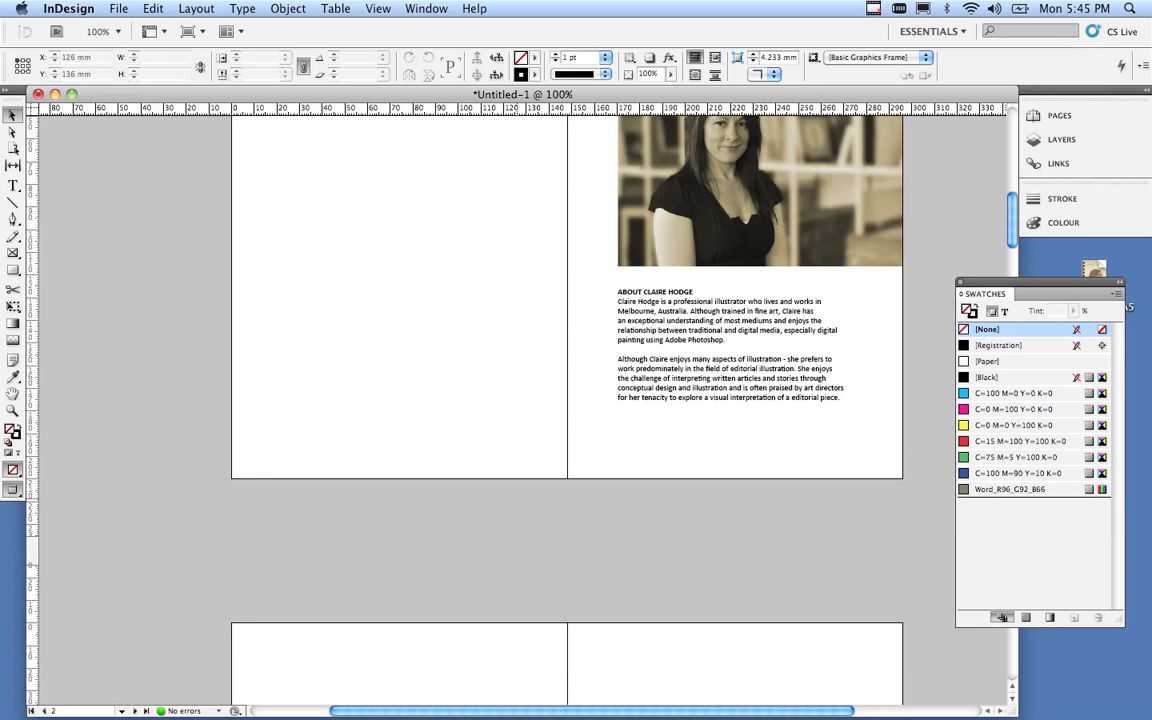
scroll(567, 400, up, 20)
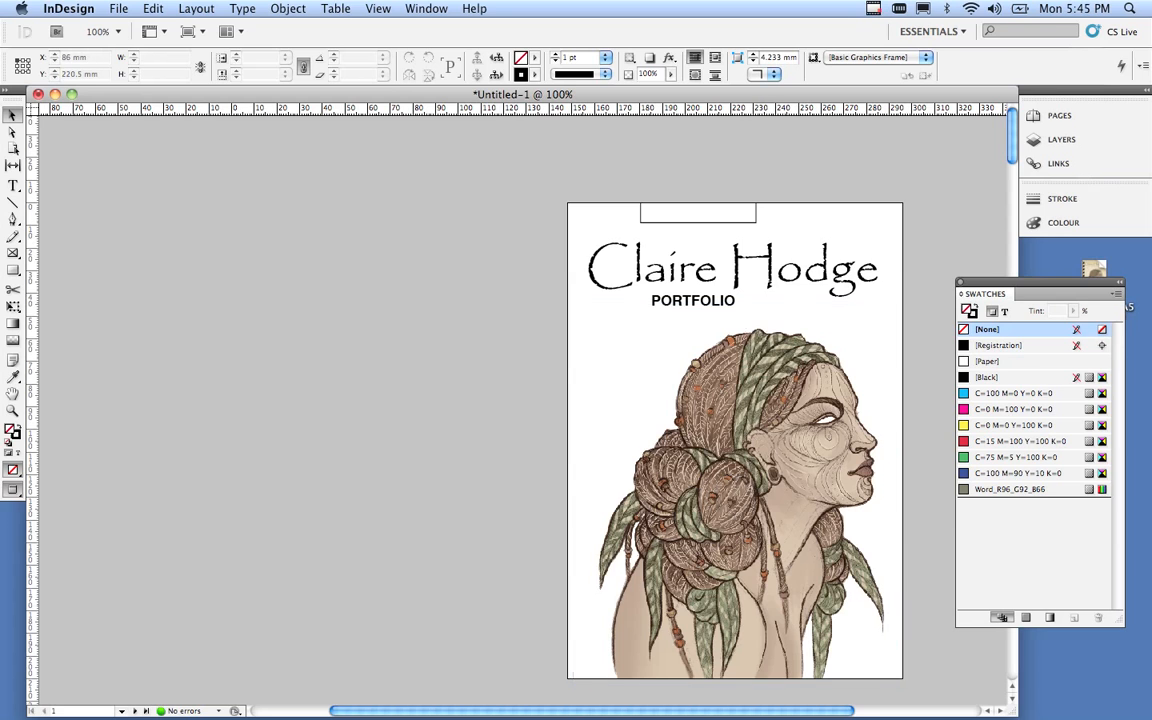
drag(427, 711, 516, 711)
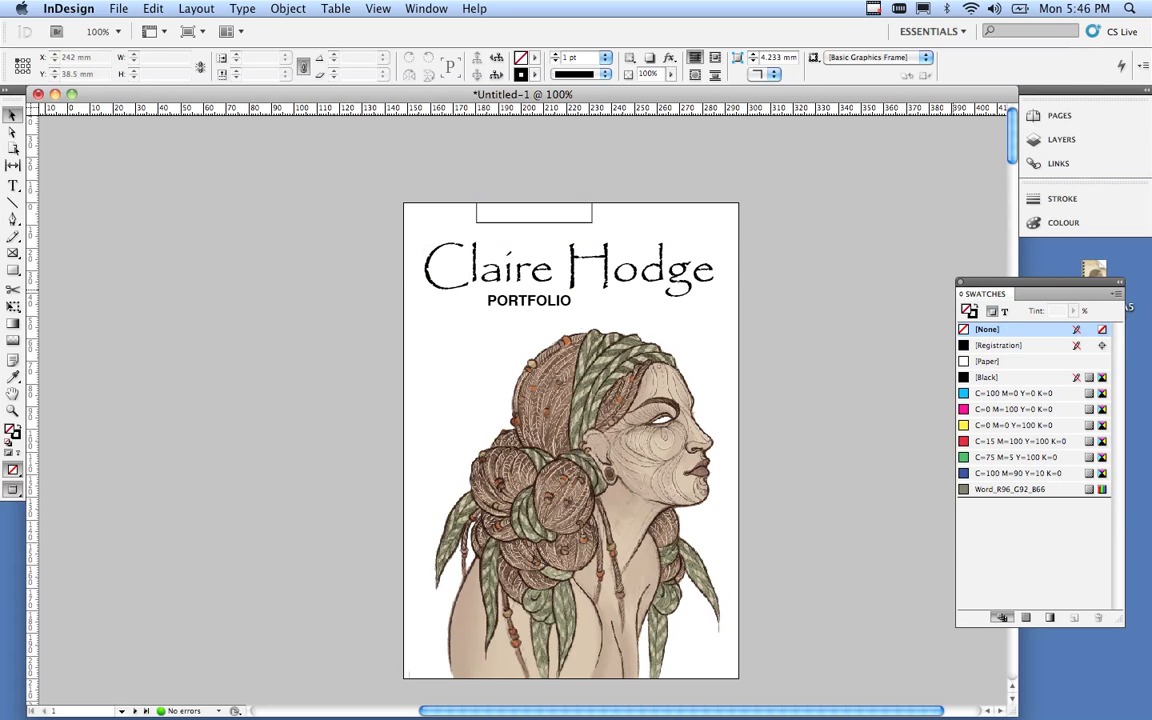
drag(1040, 282, 873, 213)
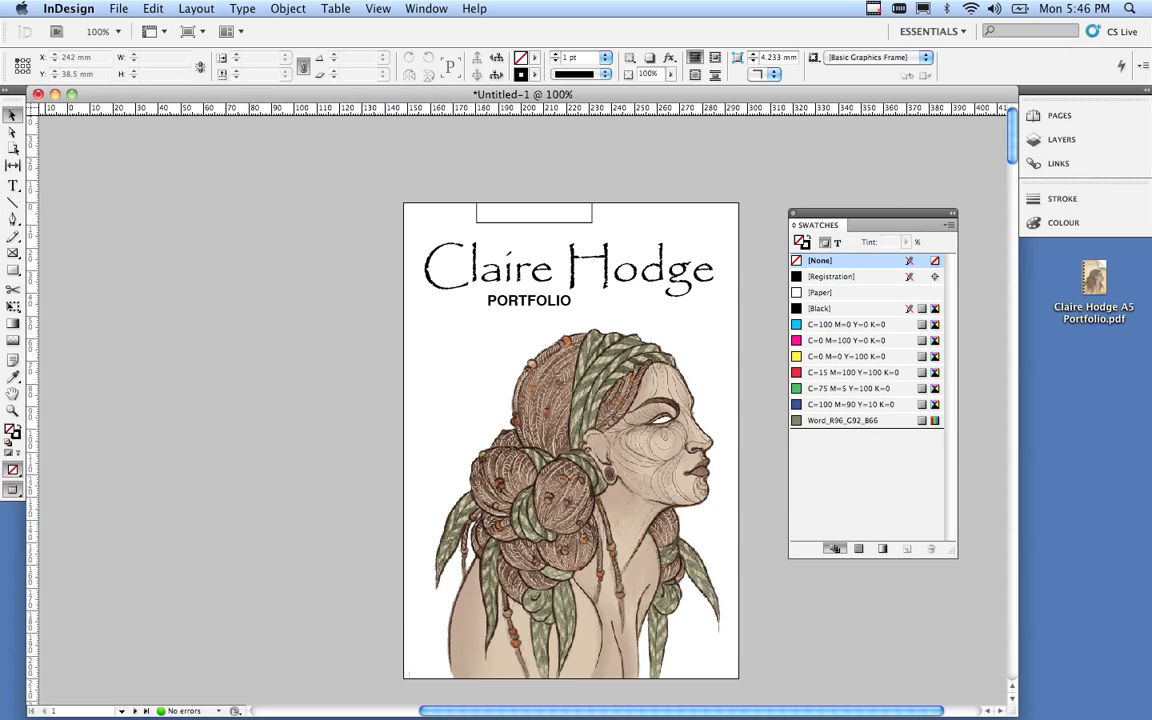
click(426, 8)
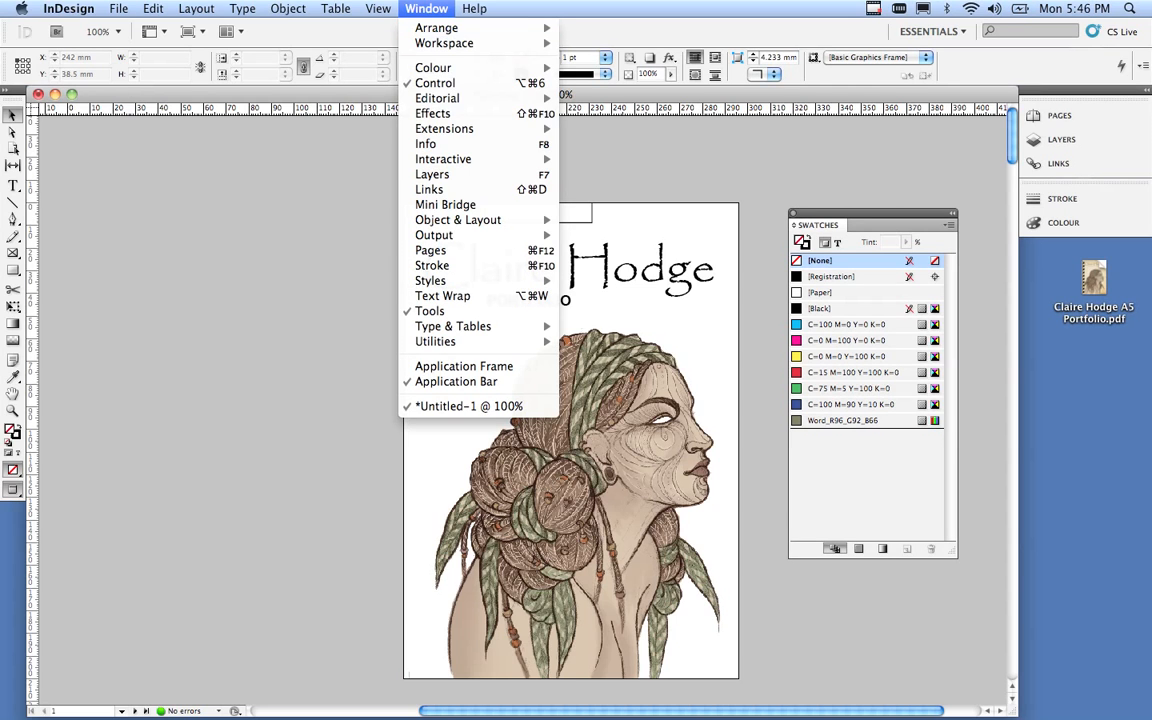
mouse_move(489, 67)
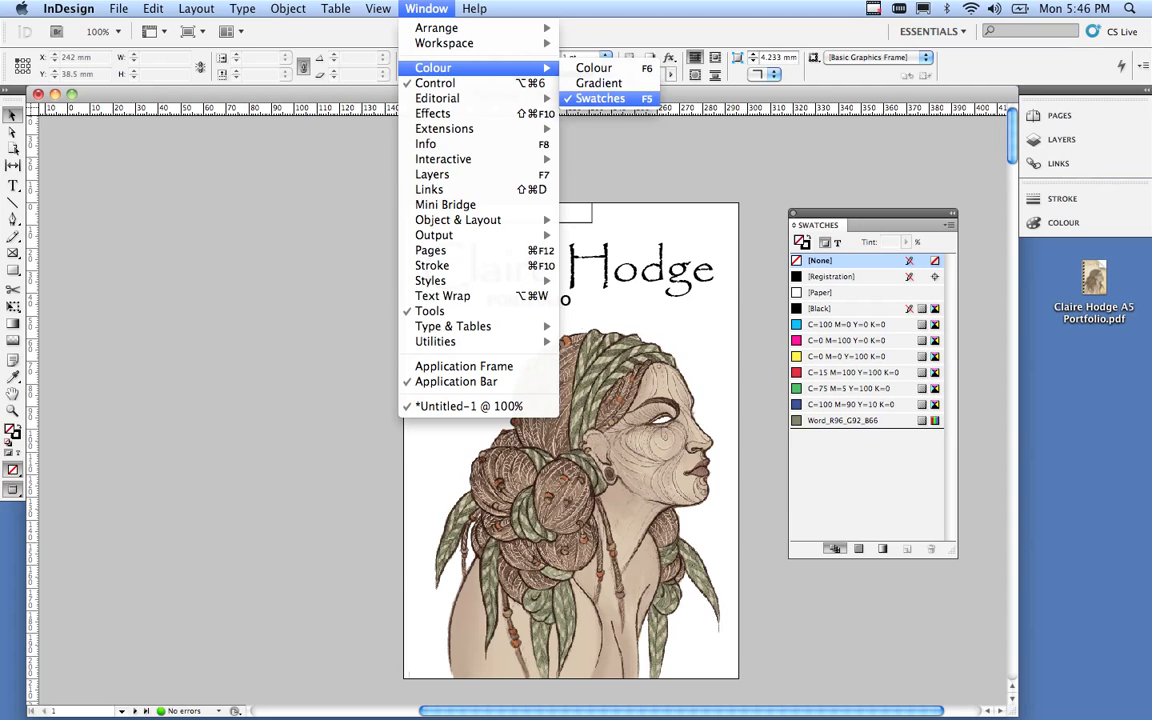
click(600, 98)
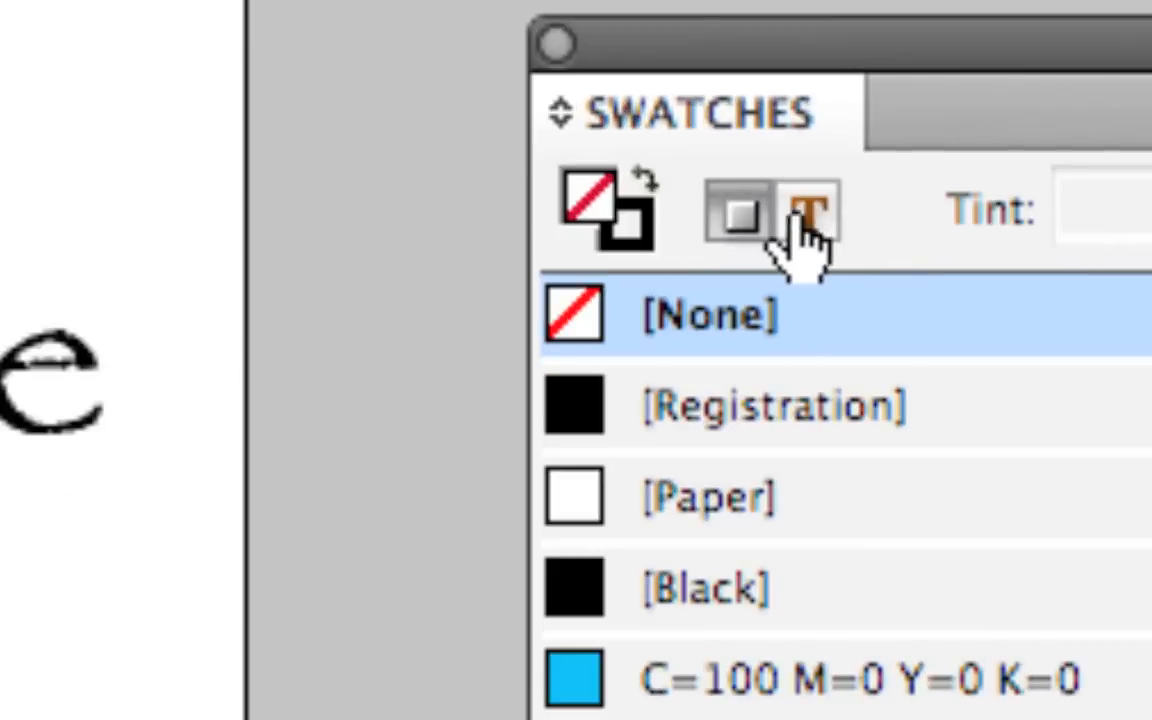
click(745, 215)
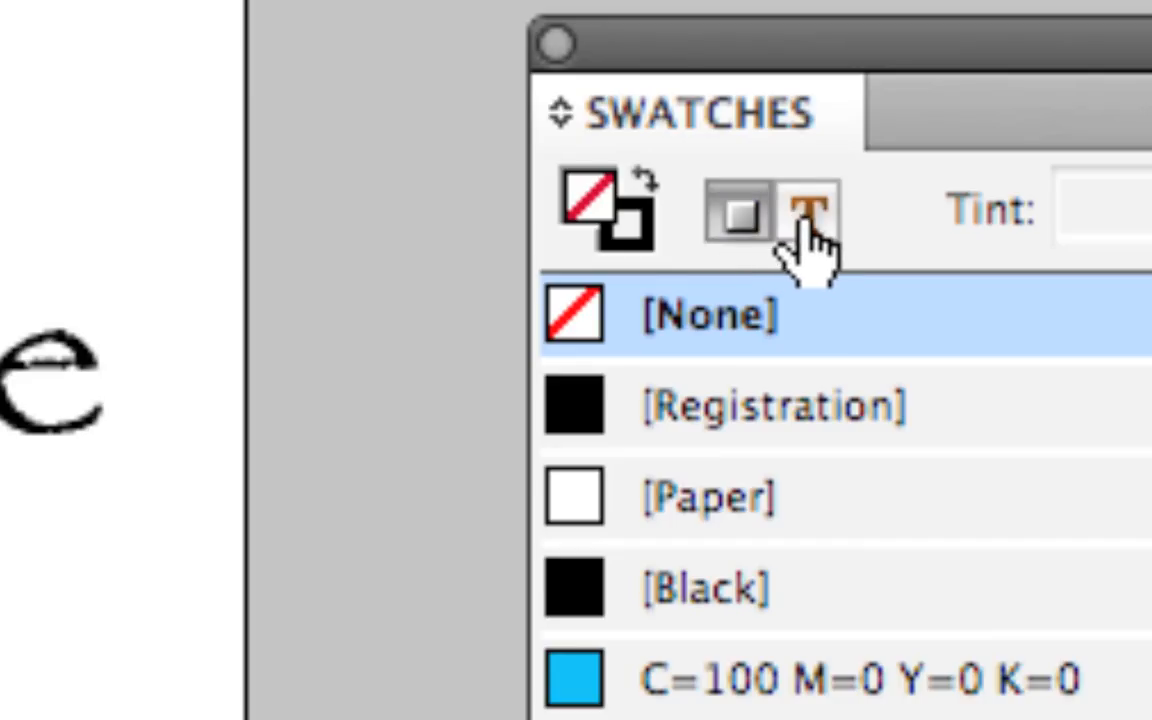
click(805, 220)
click(742, 222)
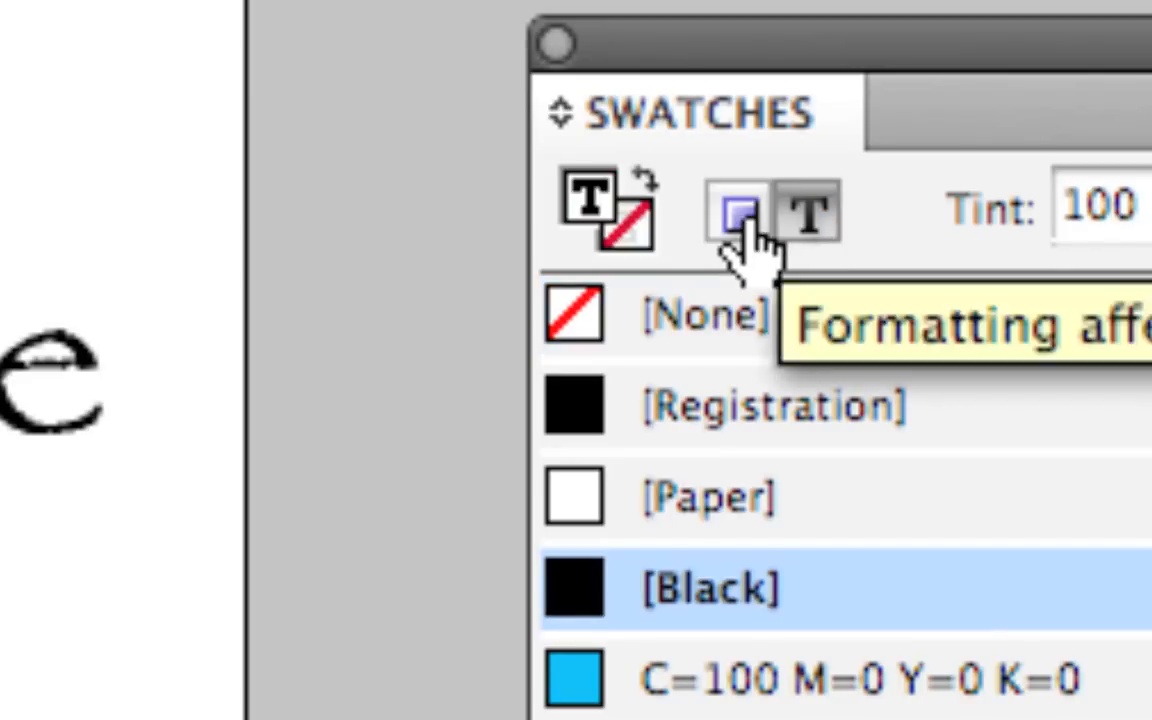
click(805, 225)
click(760, 222)
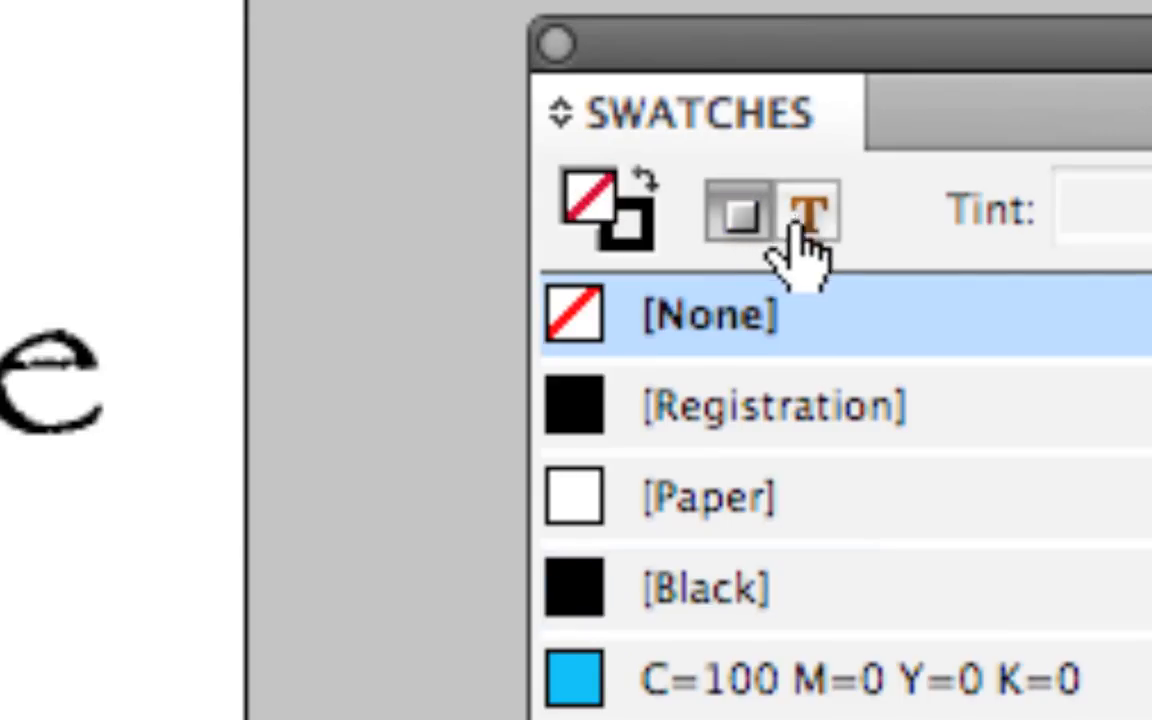
click(800, 220)
click(746, 222)
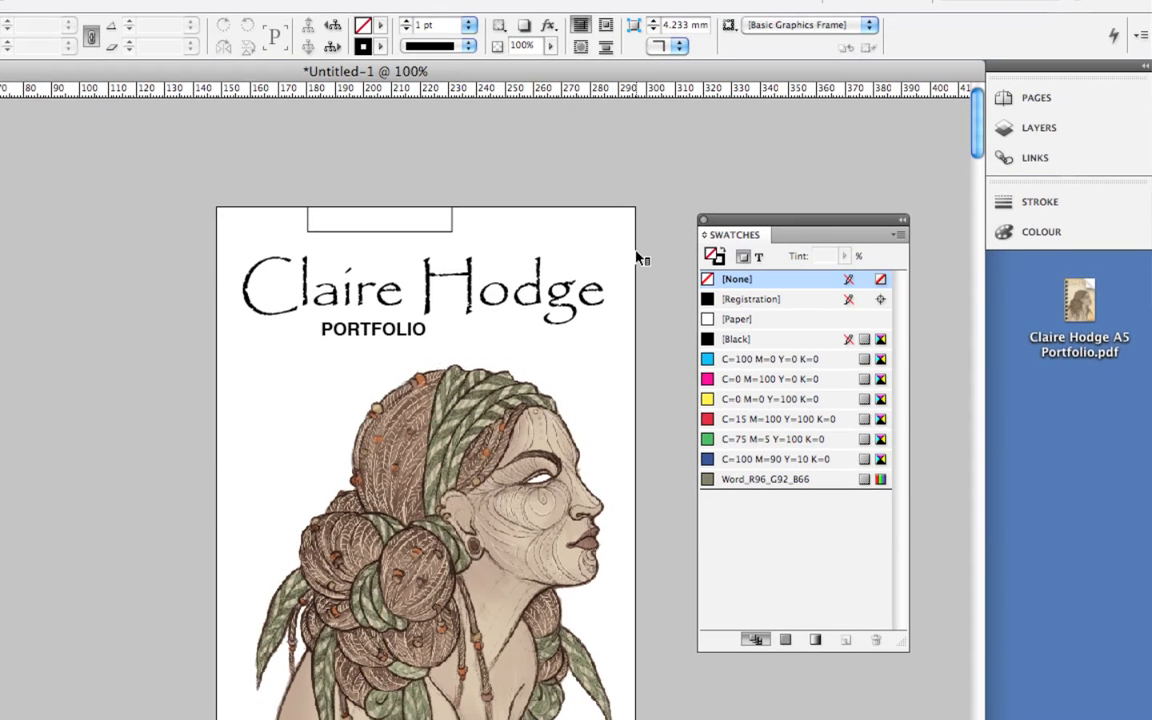
click(411, 231)
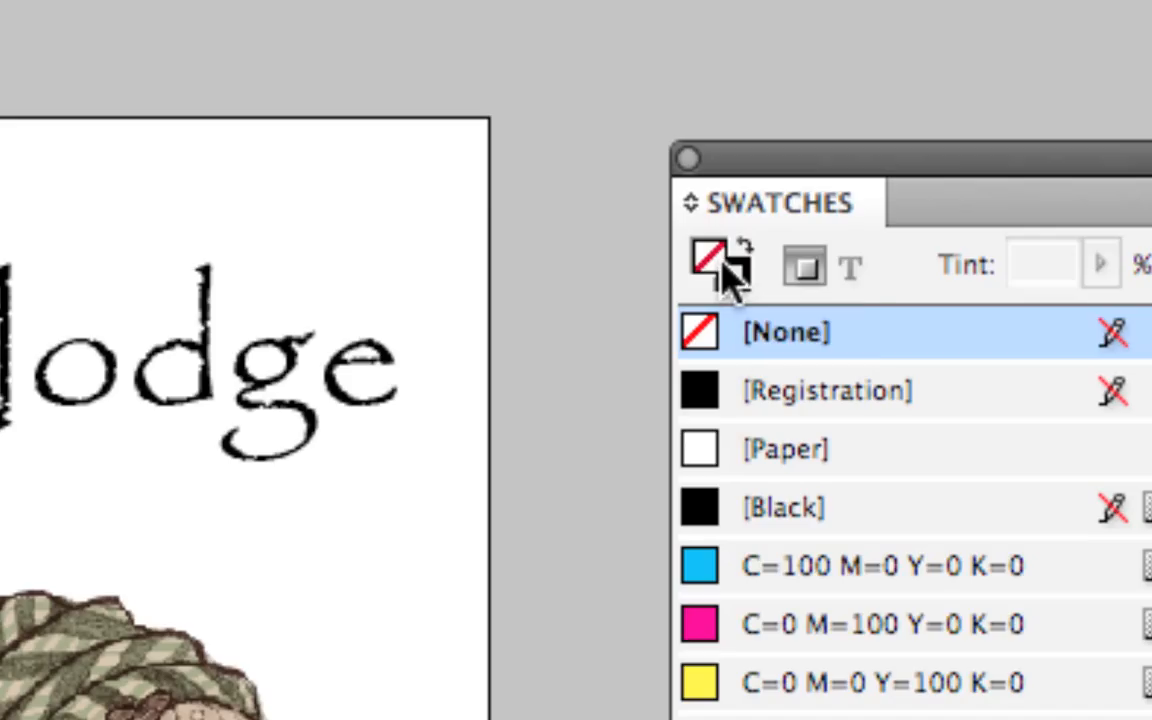
Fill the small top frame with C=100 M=0 Y=0 K=0 cyan and set its stroke to [None].
mouse_move(724, 265)
mouse_down()
mouse_move(746, 280)
mouse_move(742, 245)
mouse_move(445, 285)
mouse_move(503, 292)
mouse_up()
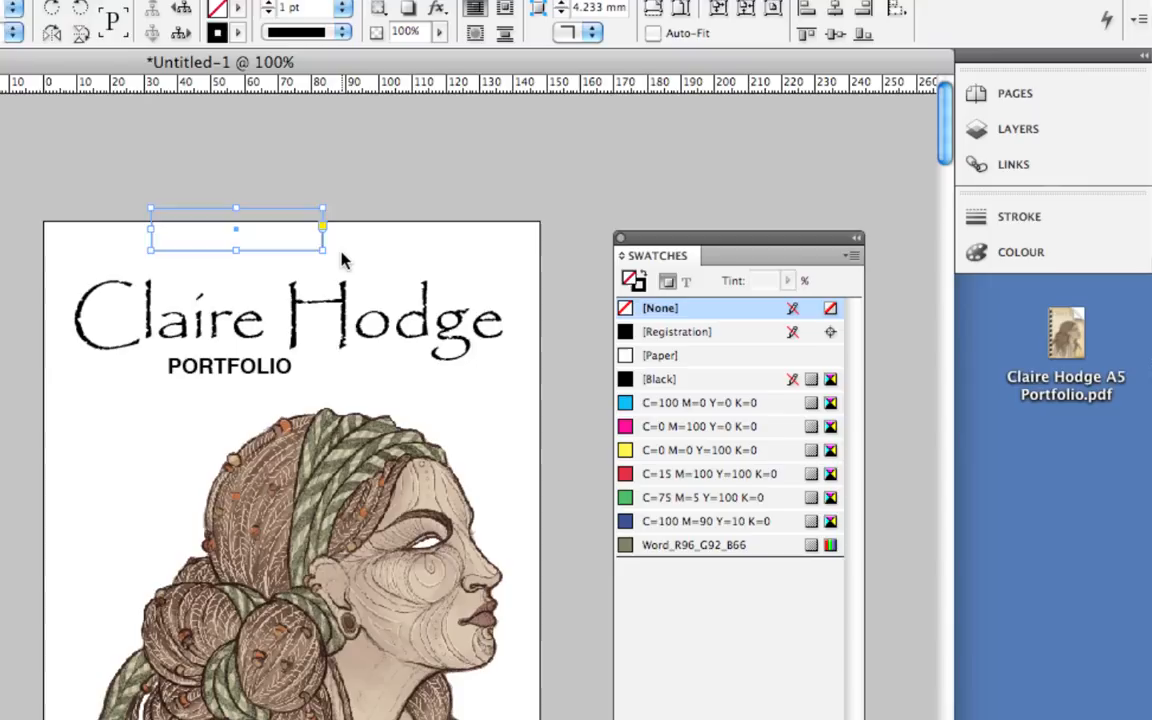
click(338, 256)
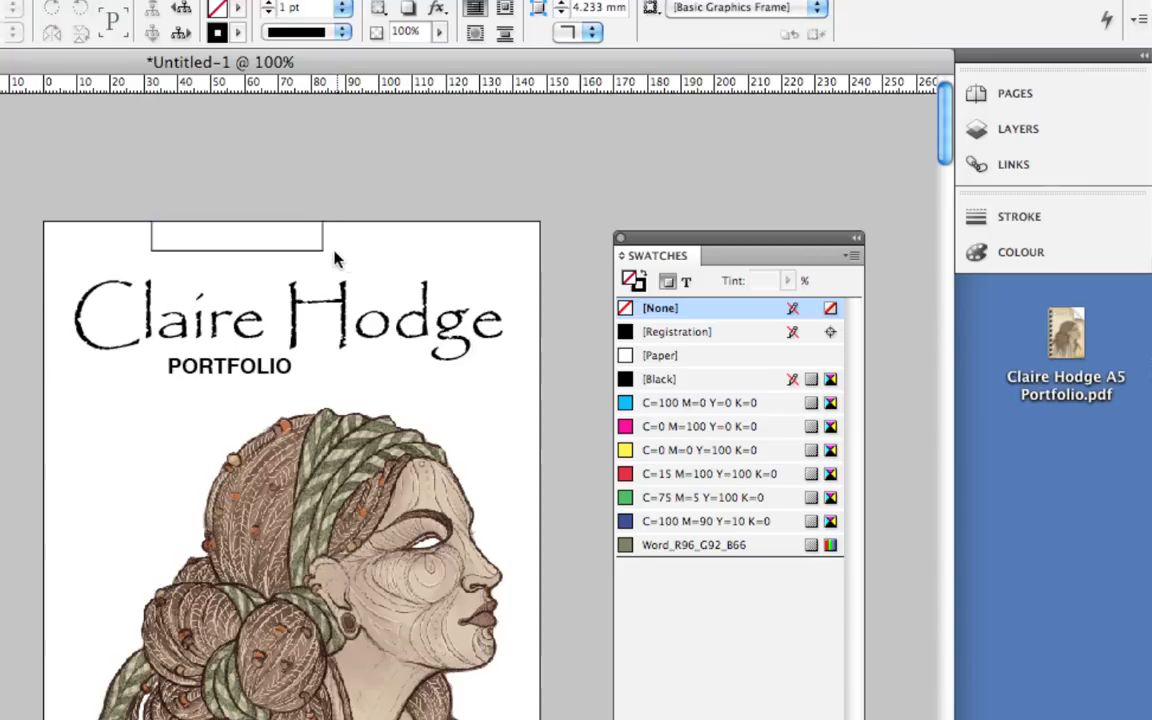
click(273, 251)
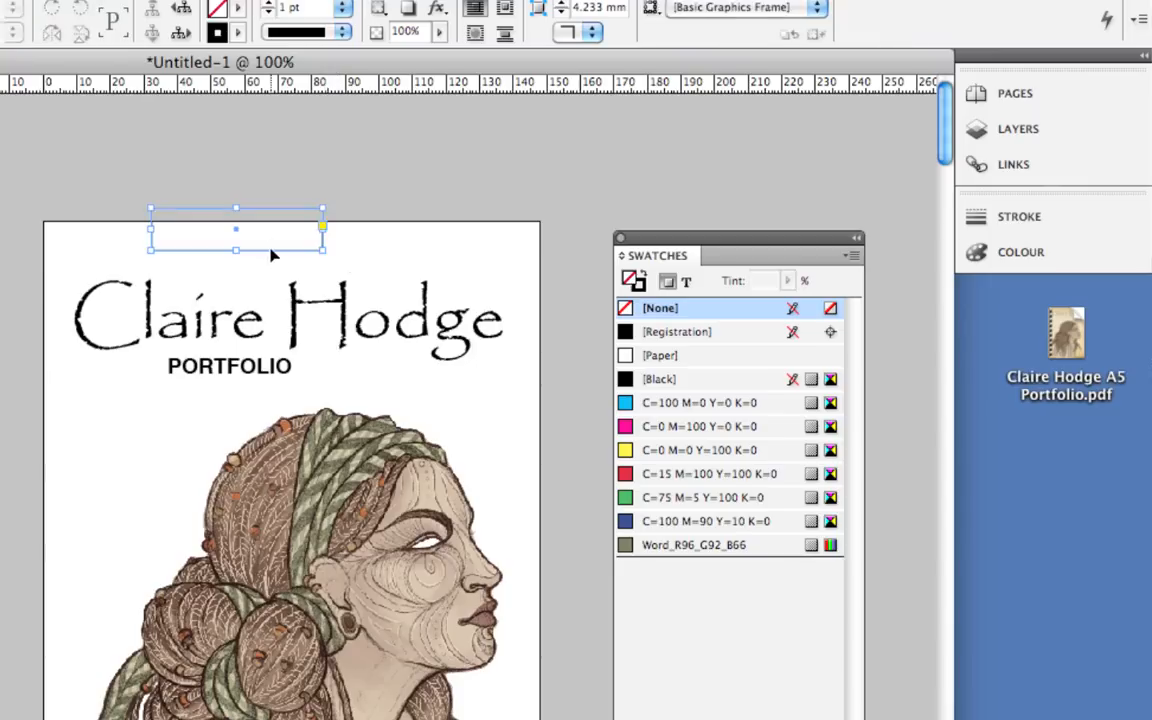
click(626, 403)
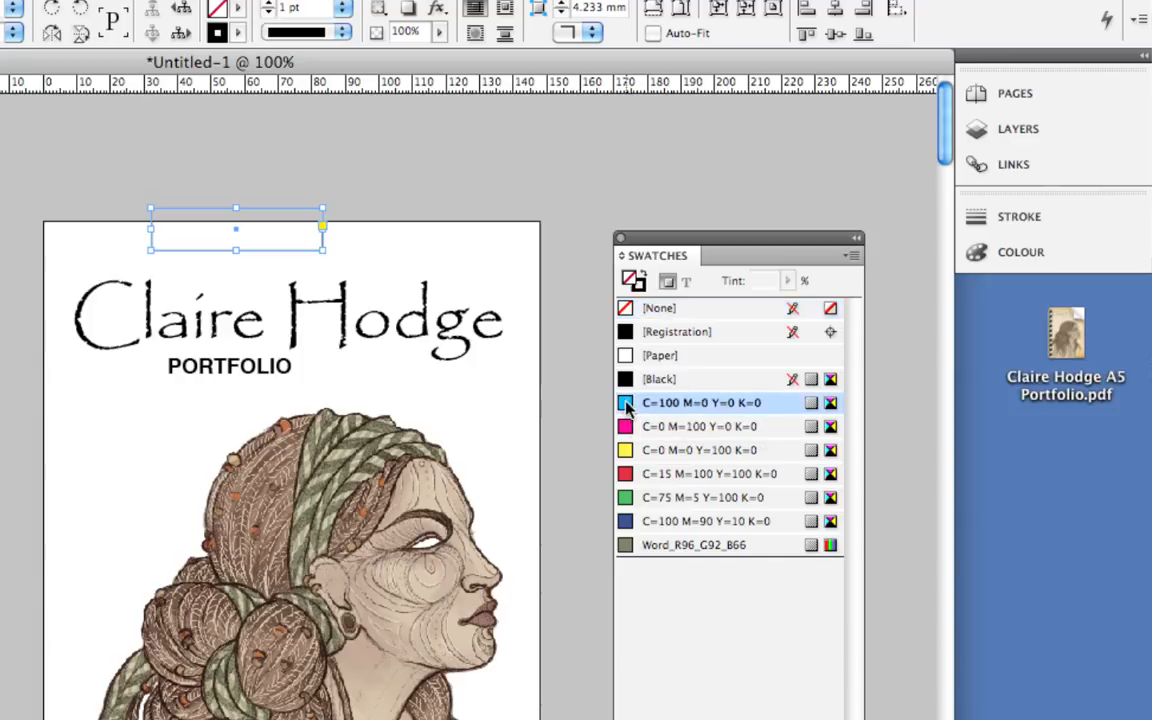
click(639, 285)
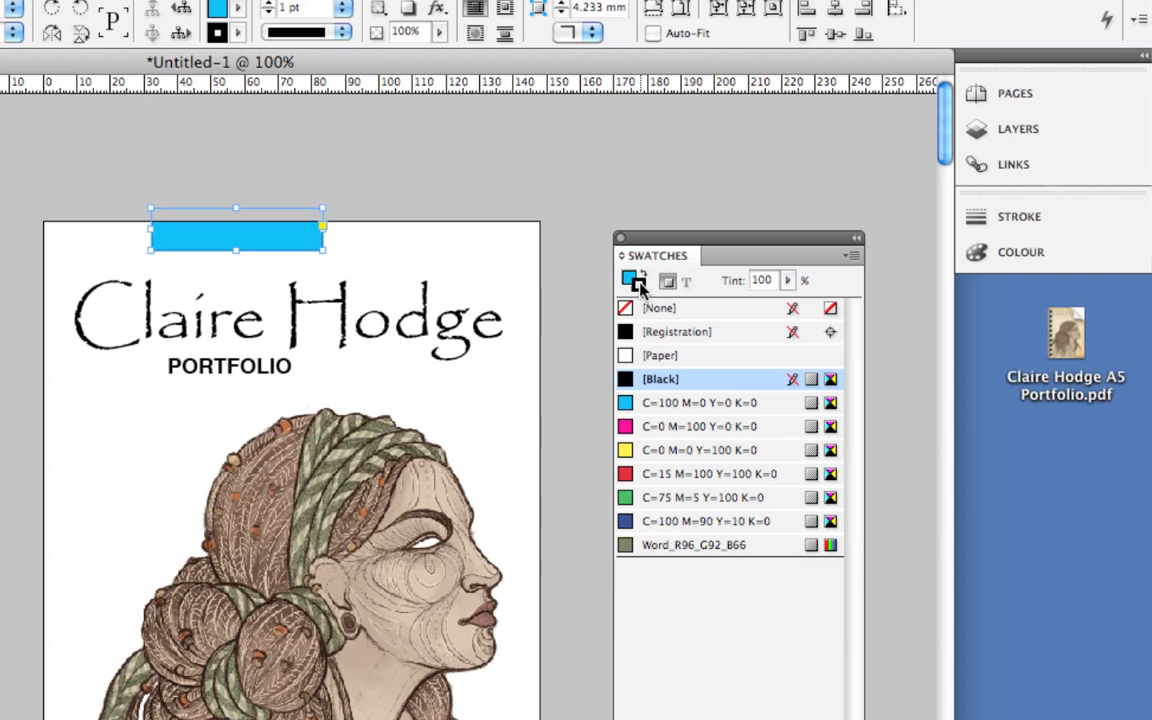
click(627, 310)
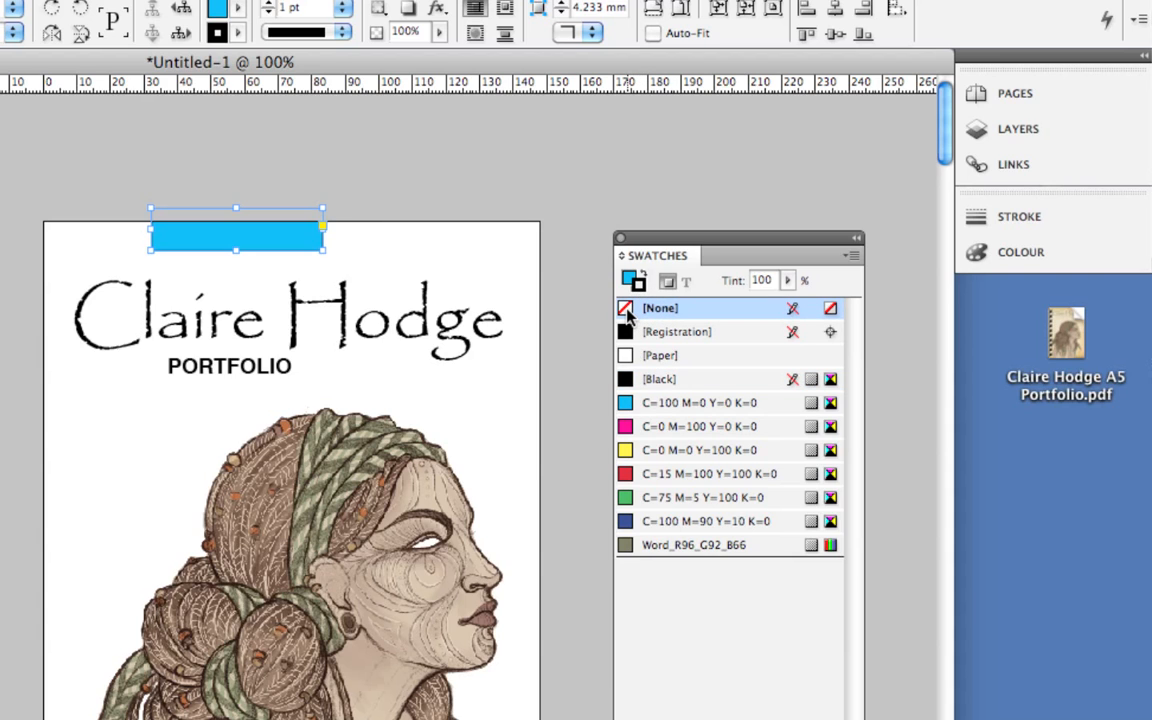
click(392, 253)
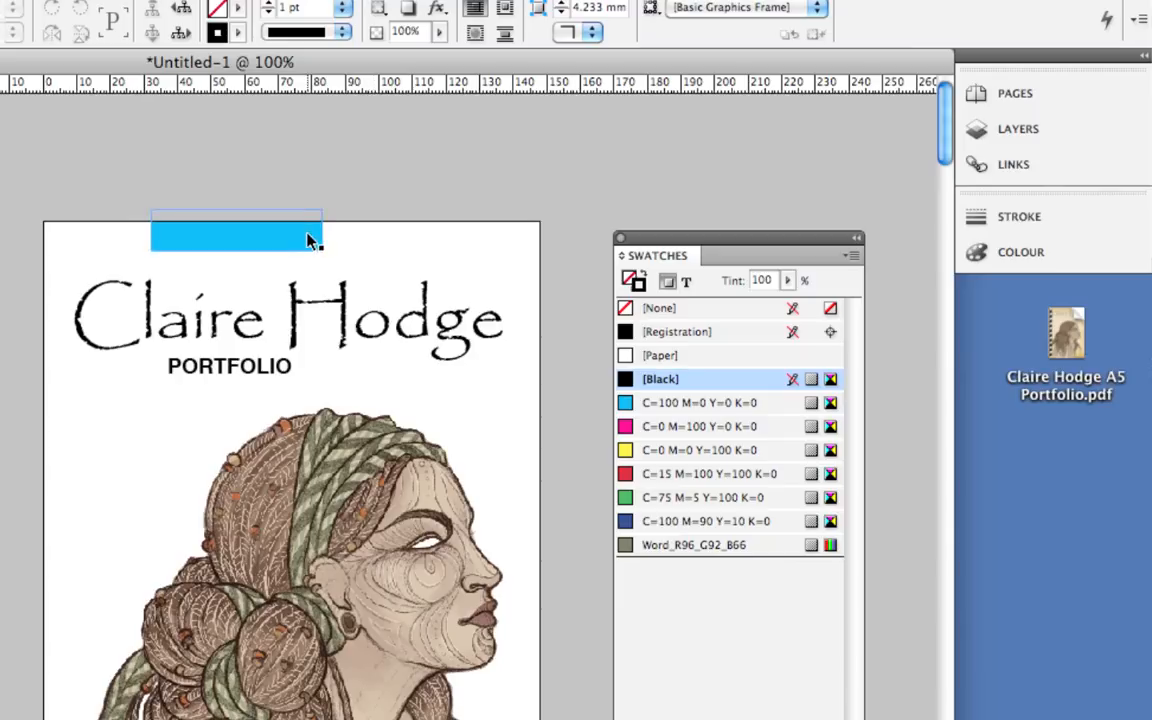
click(350, 313)
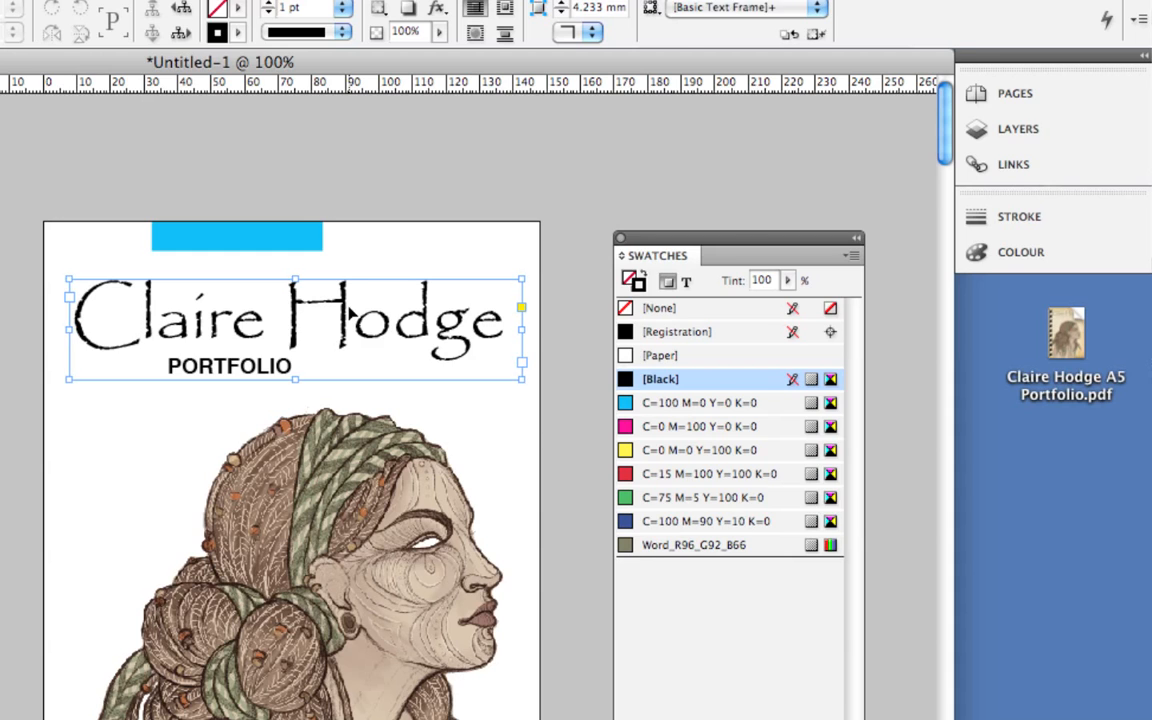
Colour the artist's name text magenta and the PORTFOLIO subtitle text red.
click(684, 284)
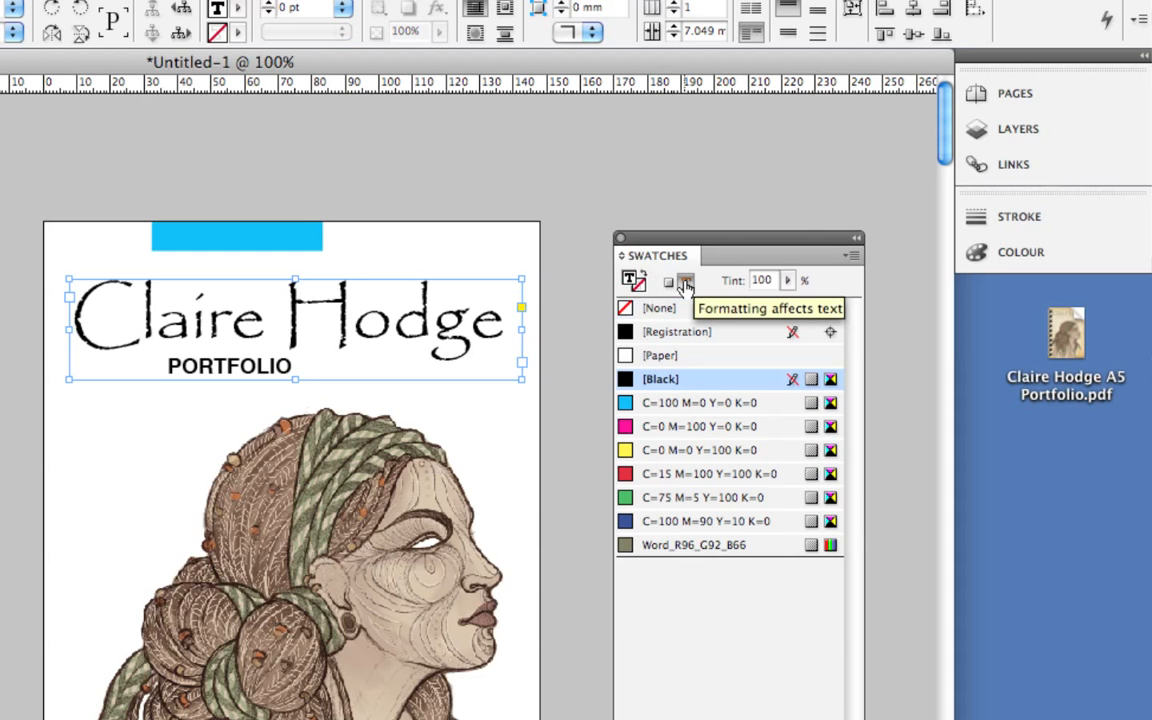
click(628, 428)
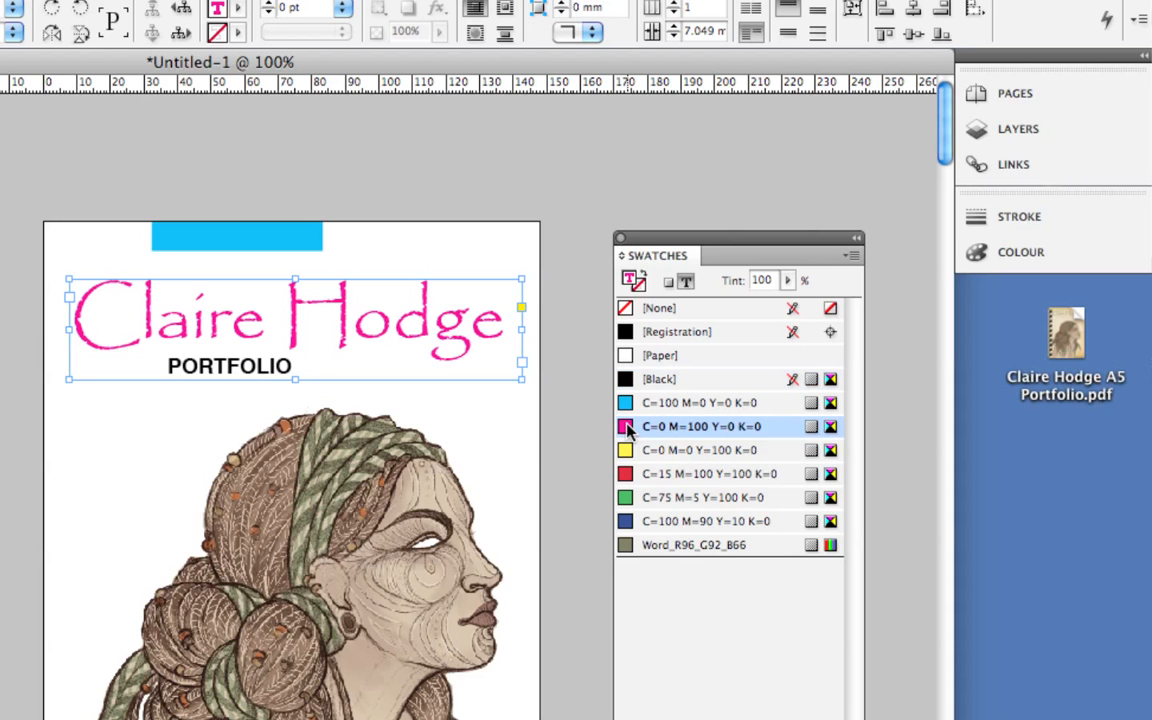
click(283, 370)
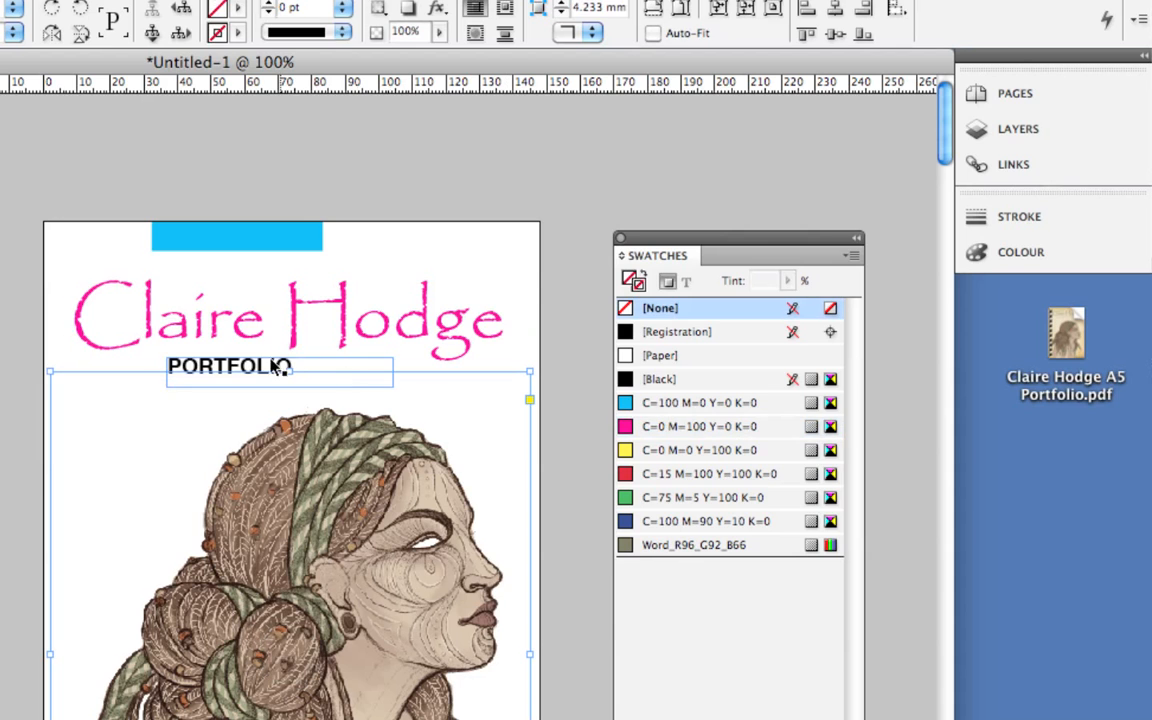
click(255, 368)
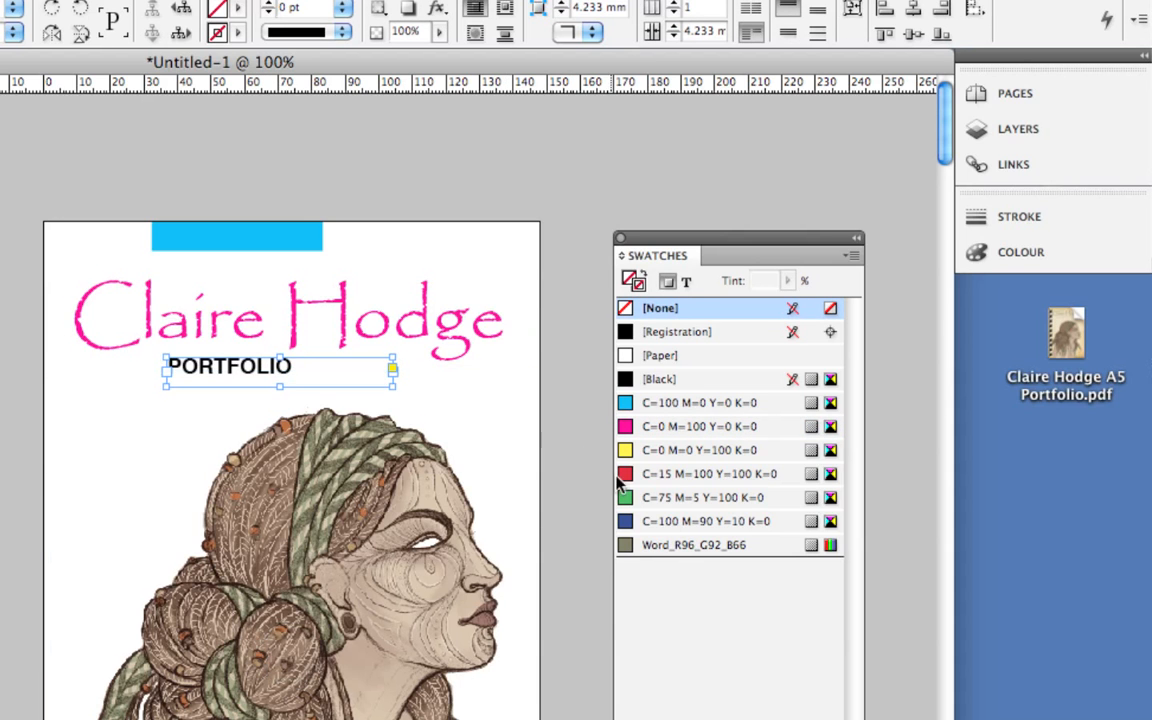
click(686, 281)
click(700, 474)
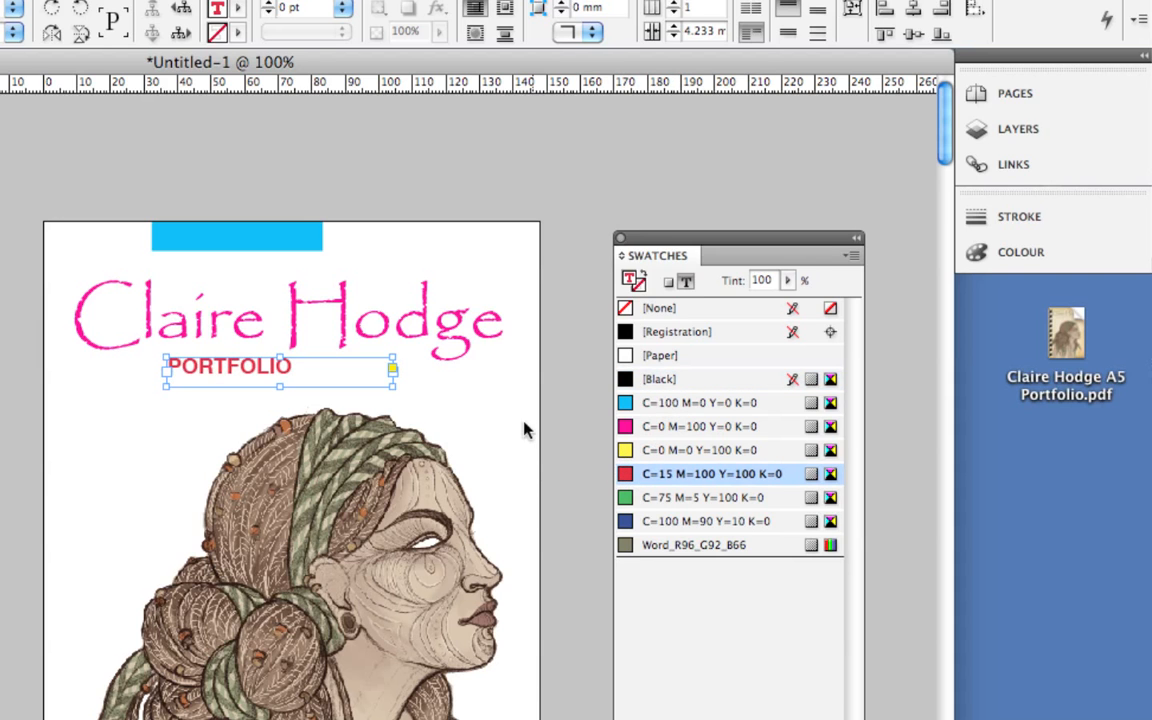
click(546, 334)
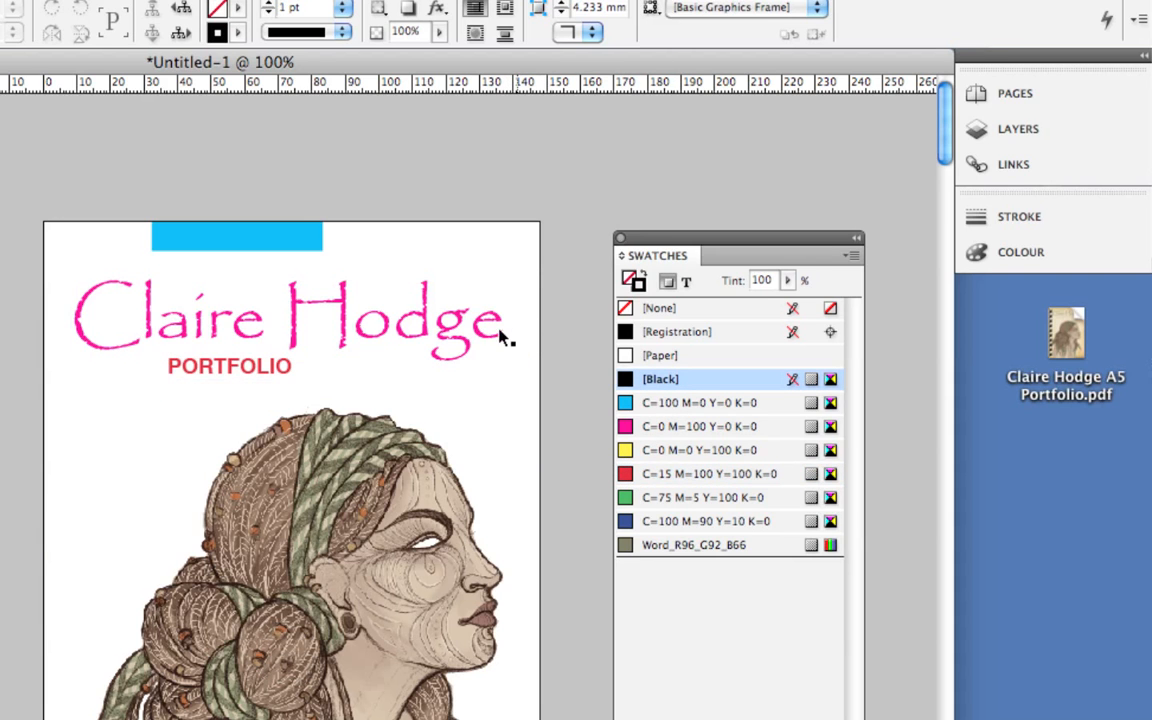
Try magenta and yellow fills on the title frame, then set its fill to [None].
click(455, 337)
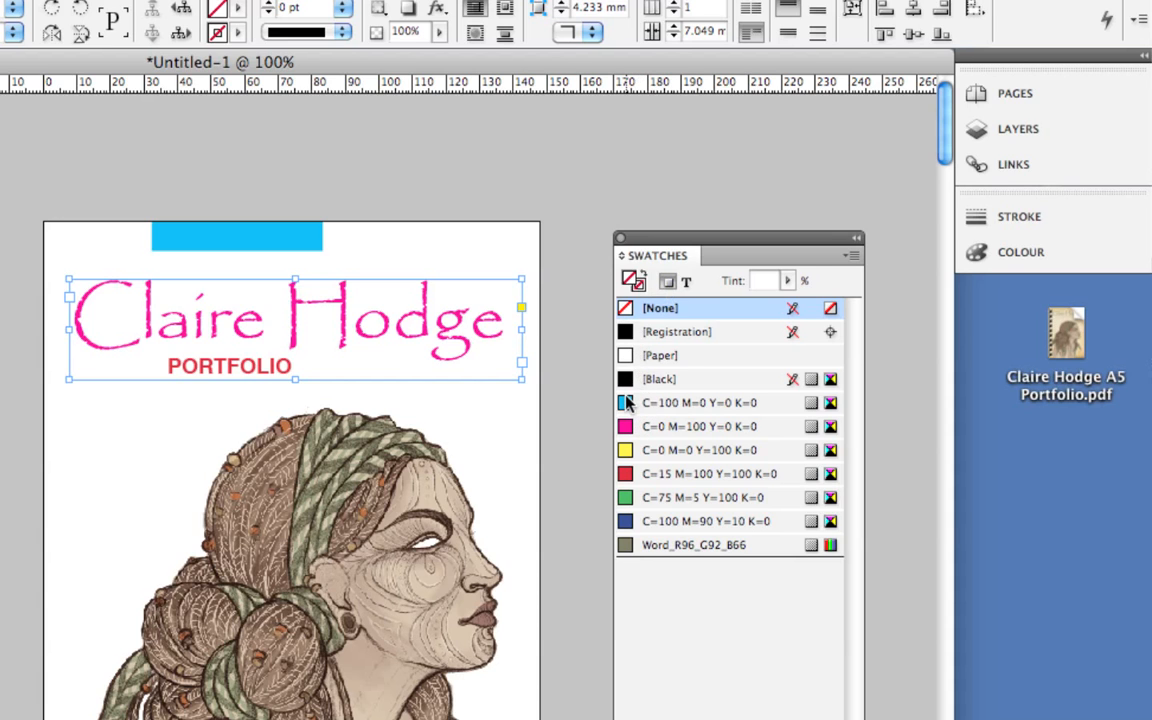
click(625, 426)
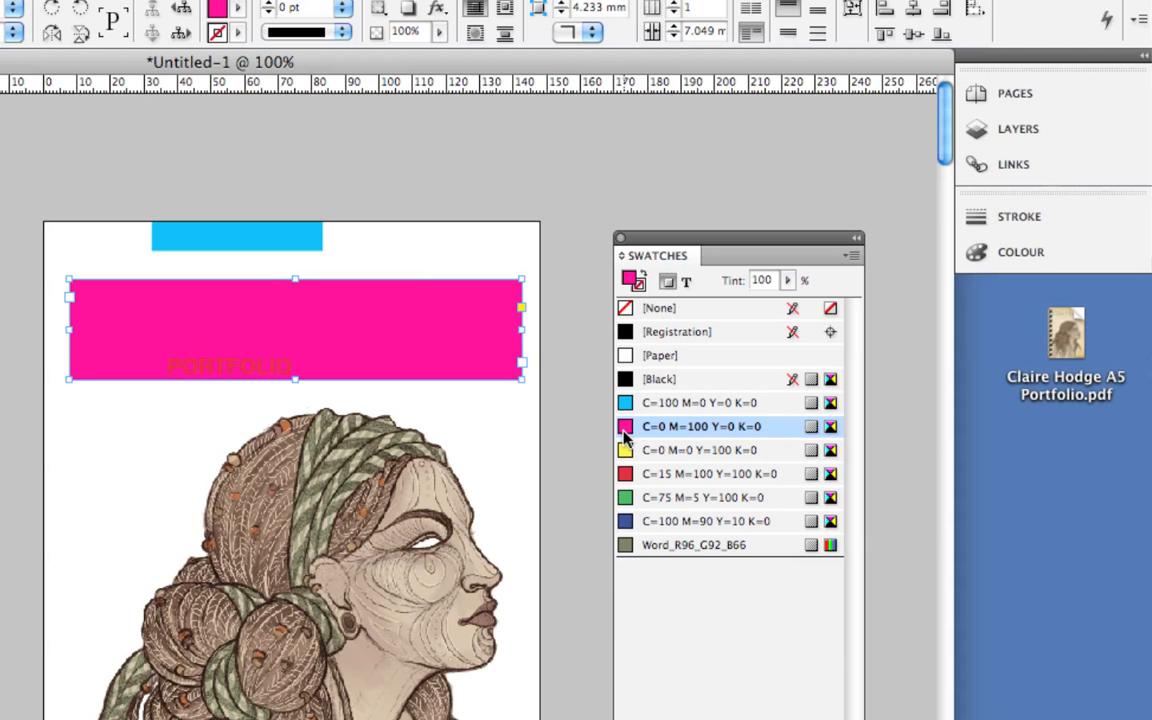
click(625, 450)
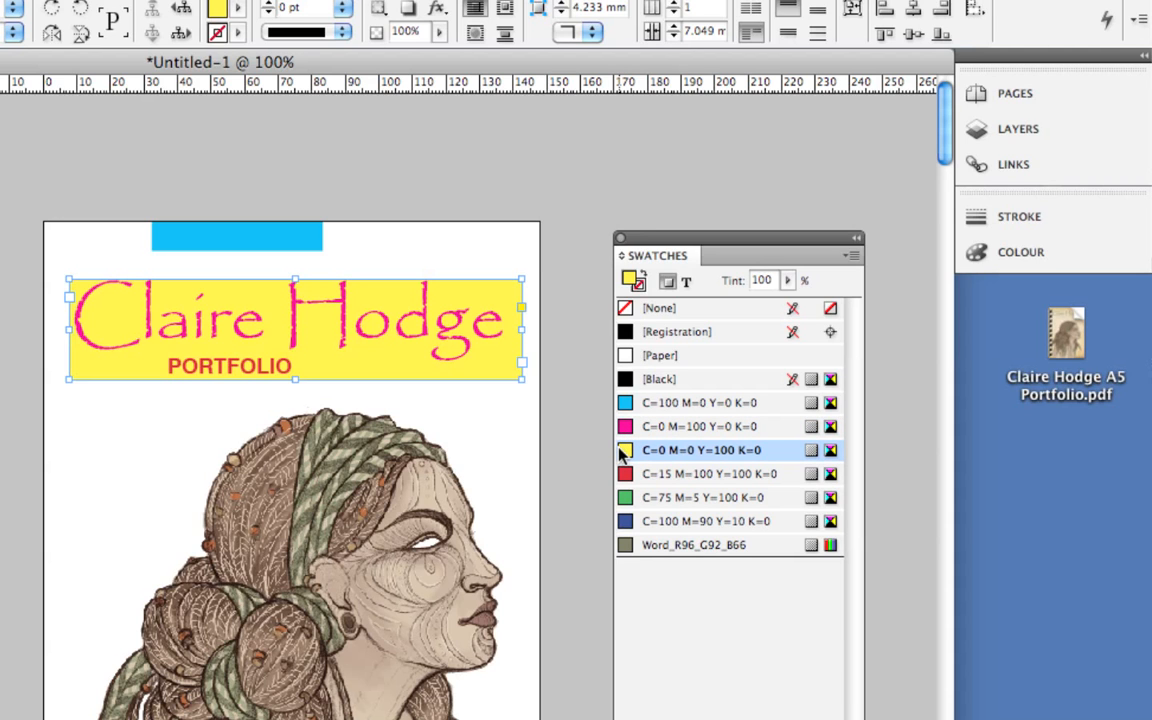
click(652, 310)
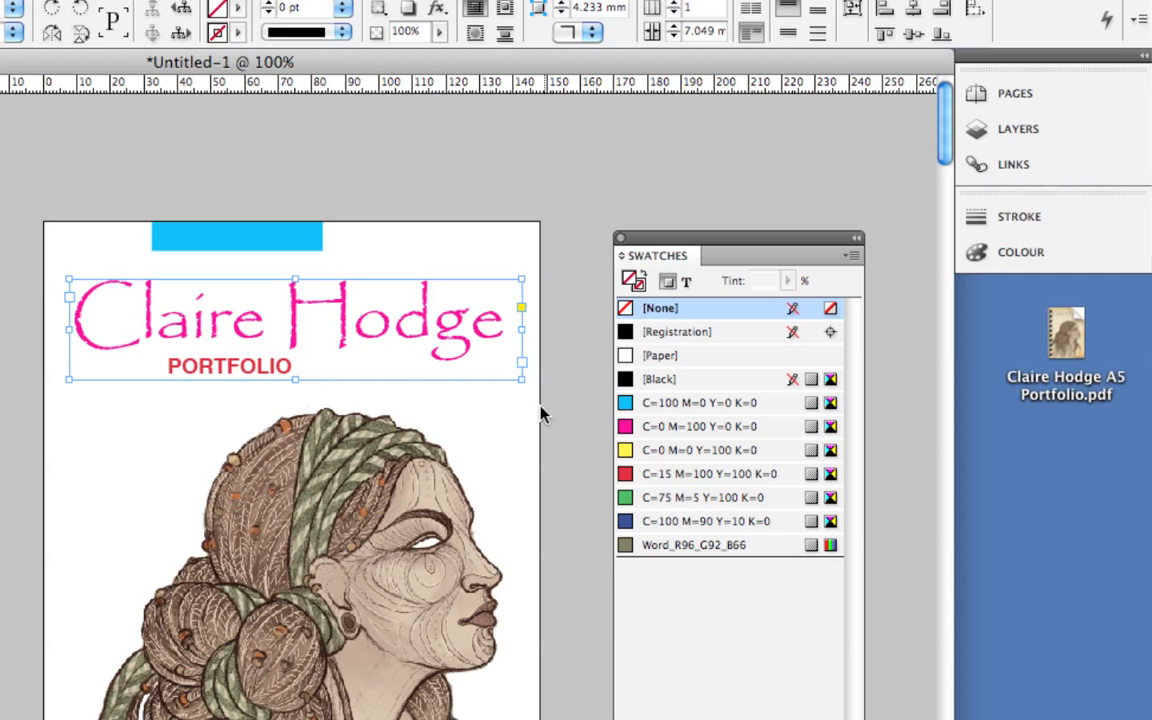
Deselect the title frame and switch to the Eyedropper Tool.
scroll(443, 468, down, 3)
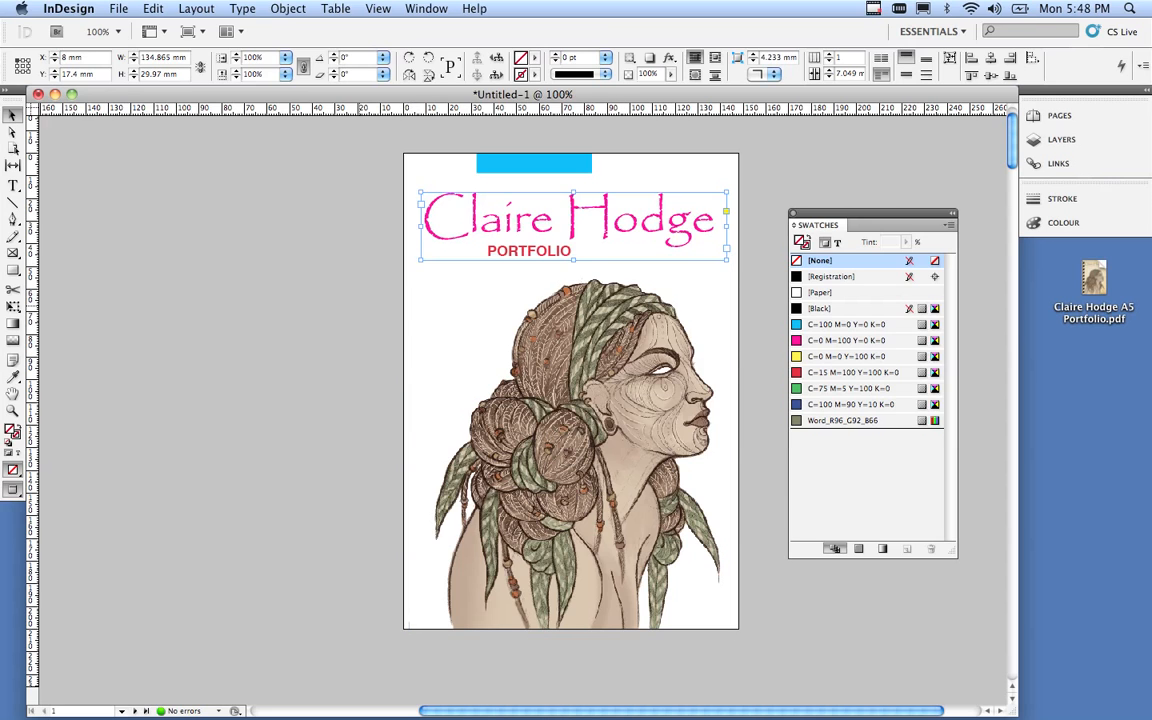
click(310, 310)
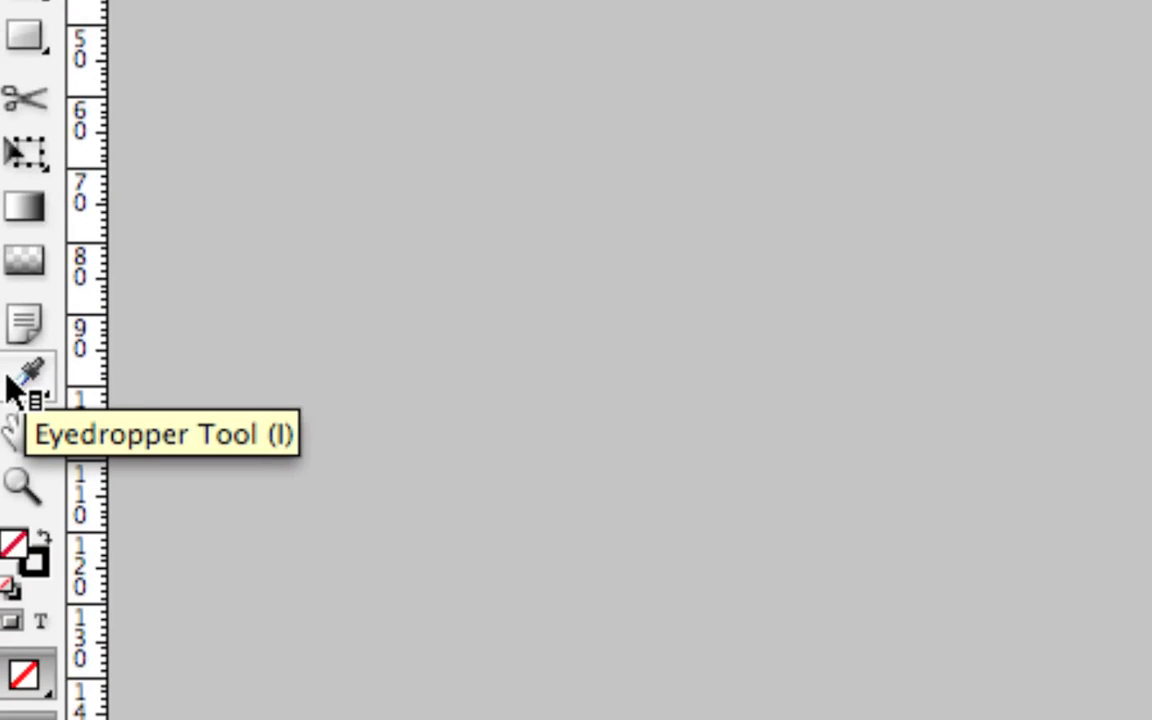
click(22, 385)
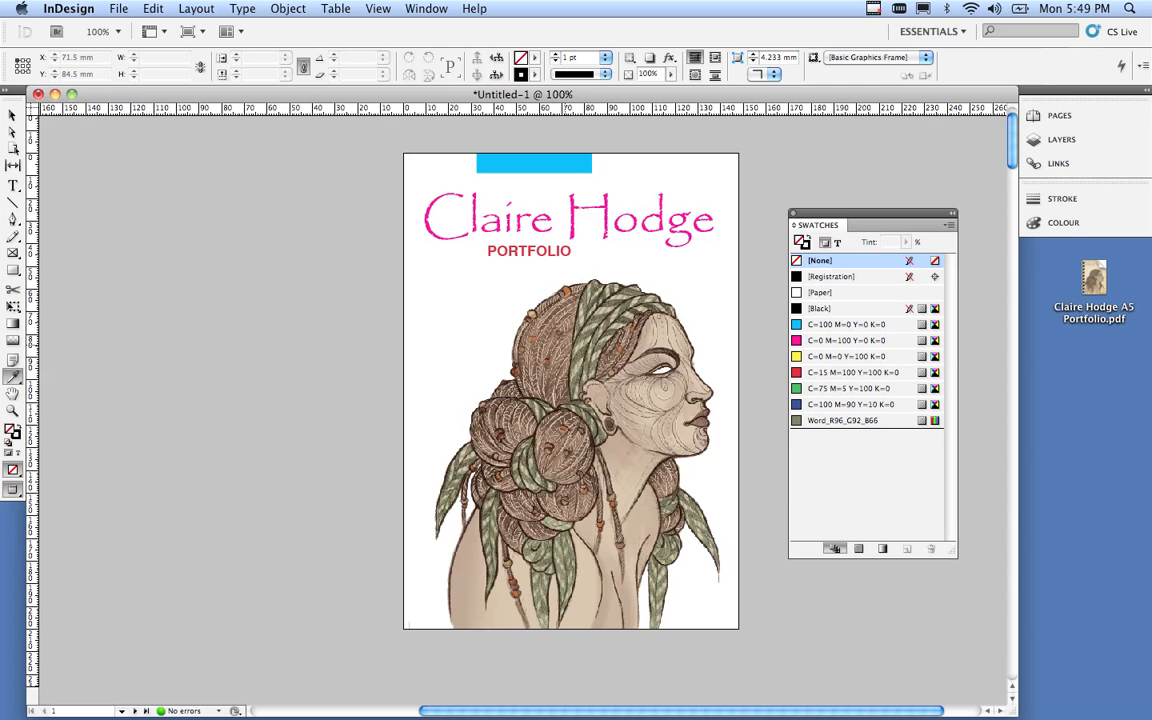
Sample browns, olive and skin tones from the portrait, ending on an olive-grey-brown.
click(551, 332)
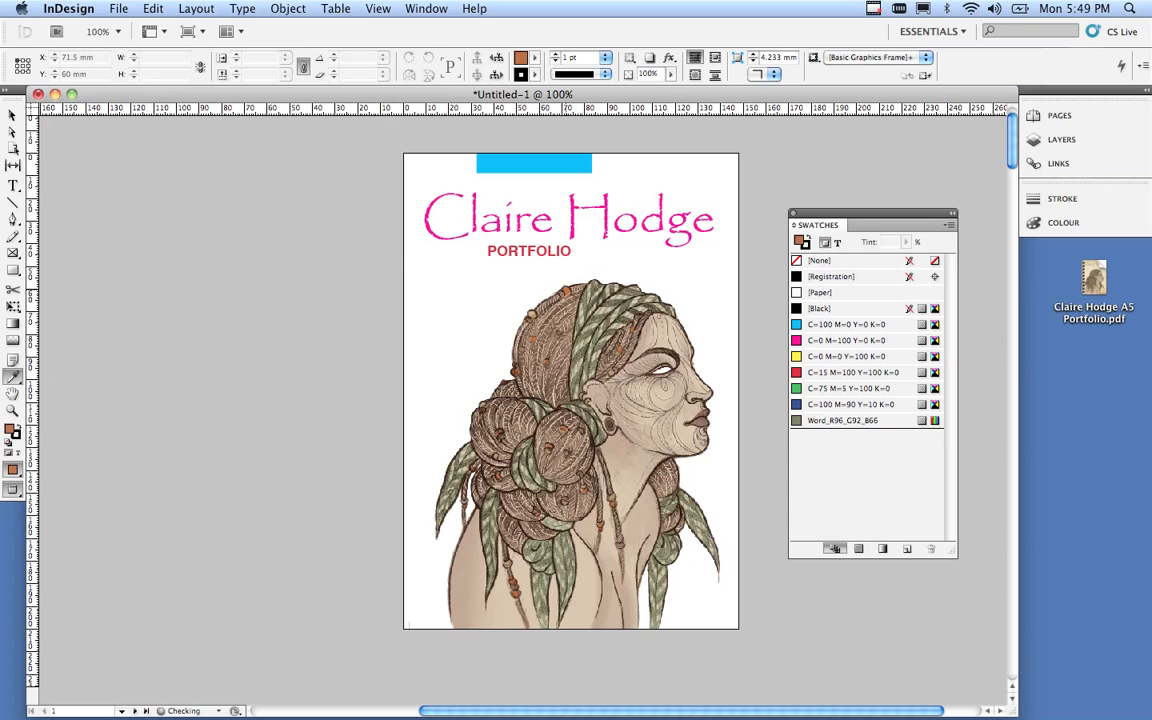
click(621, 303)
click(655, 406)
click(638, 457)
click(575, 337)
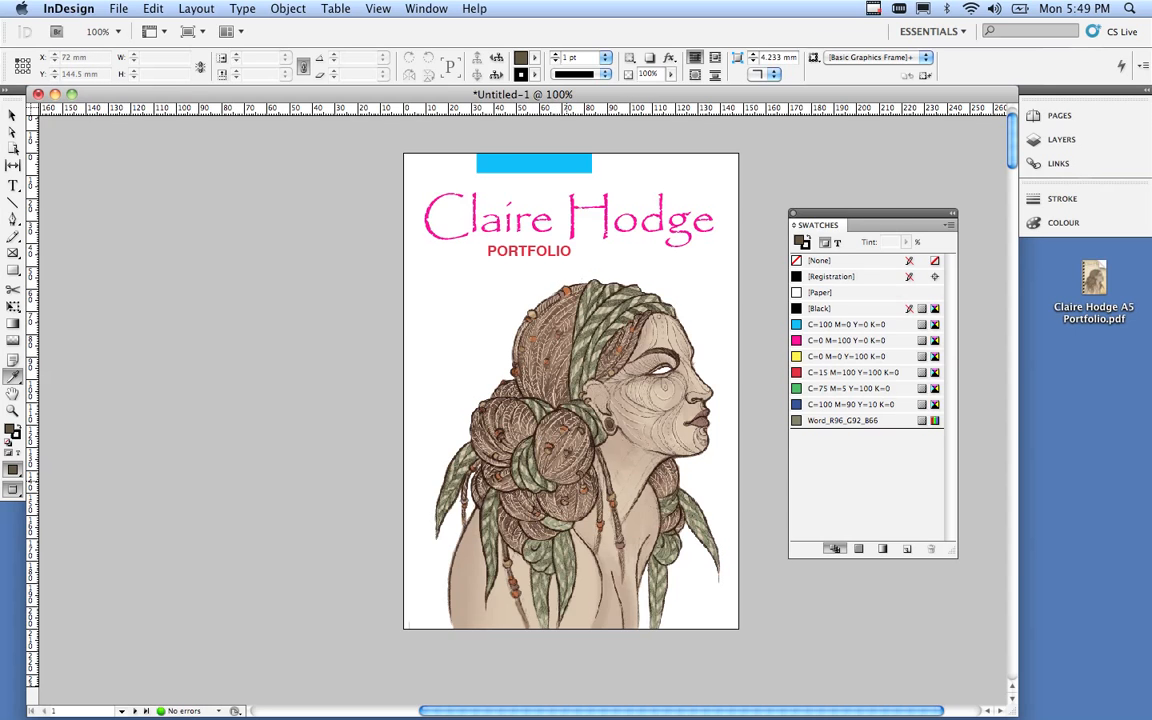
click(583, 471)
click(615, 300)
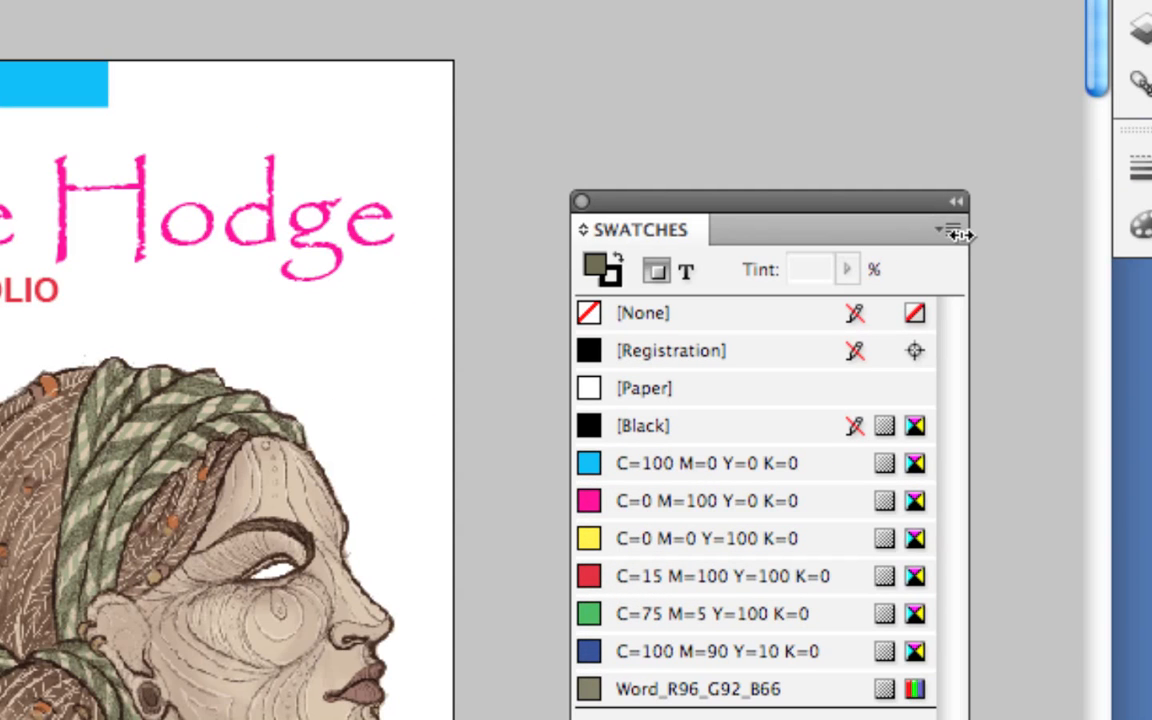
Save the sampled colour as a new swatch named 'olive green'.
click(950, 231)
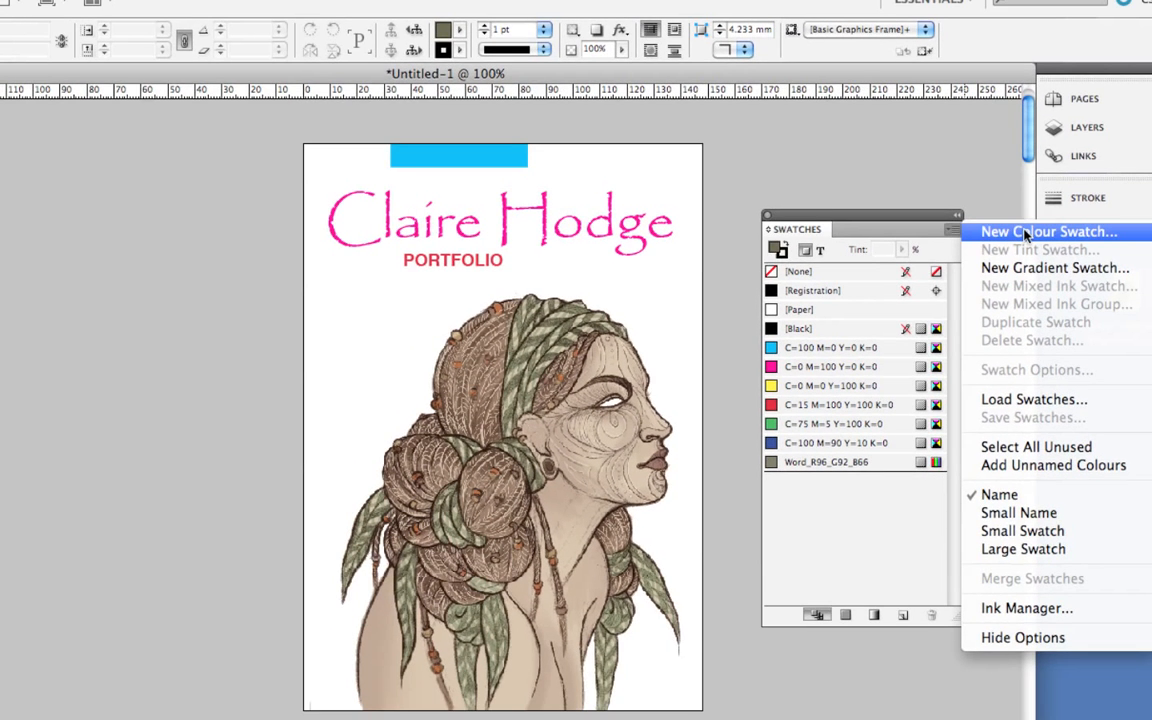
click(1028, 233)
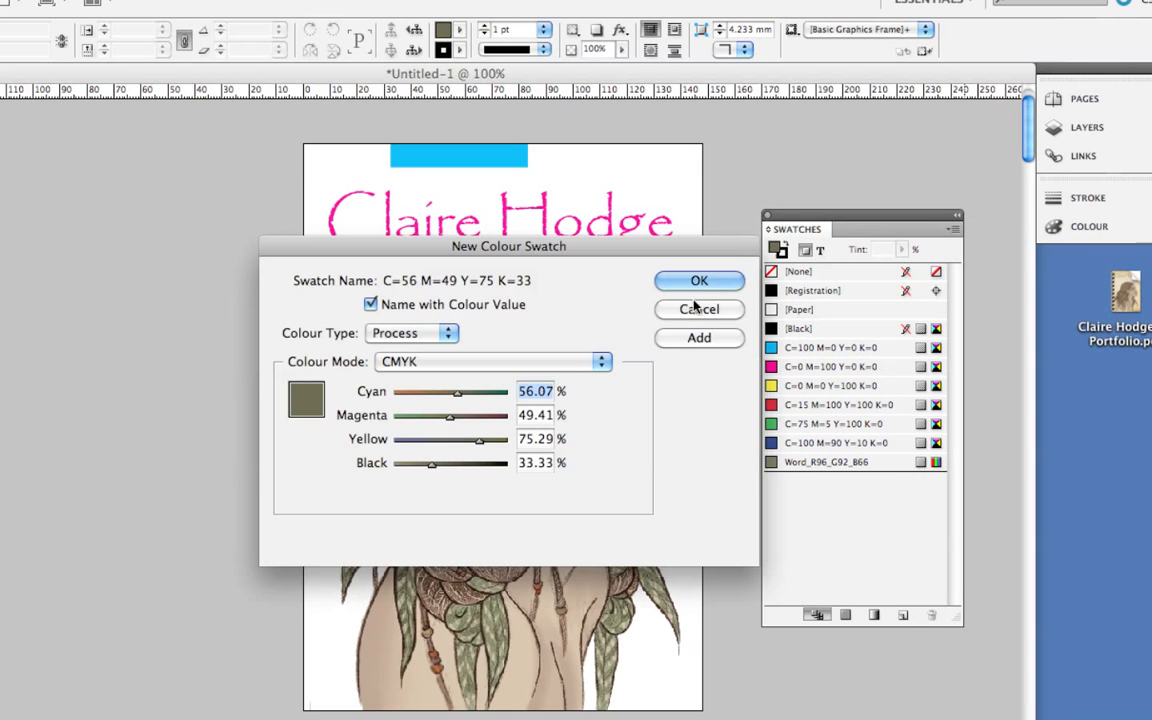
click(371, 305)
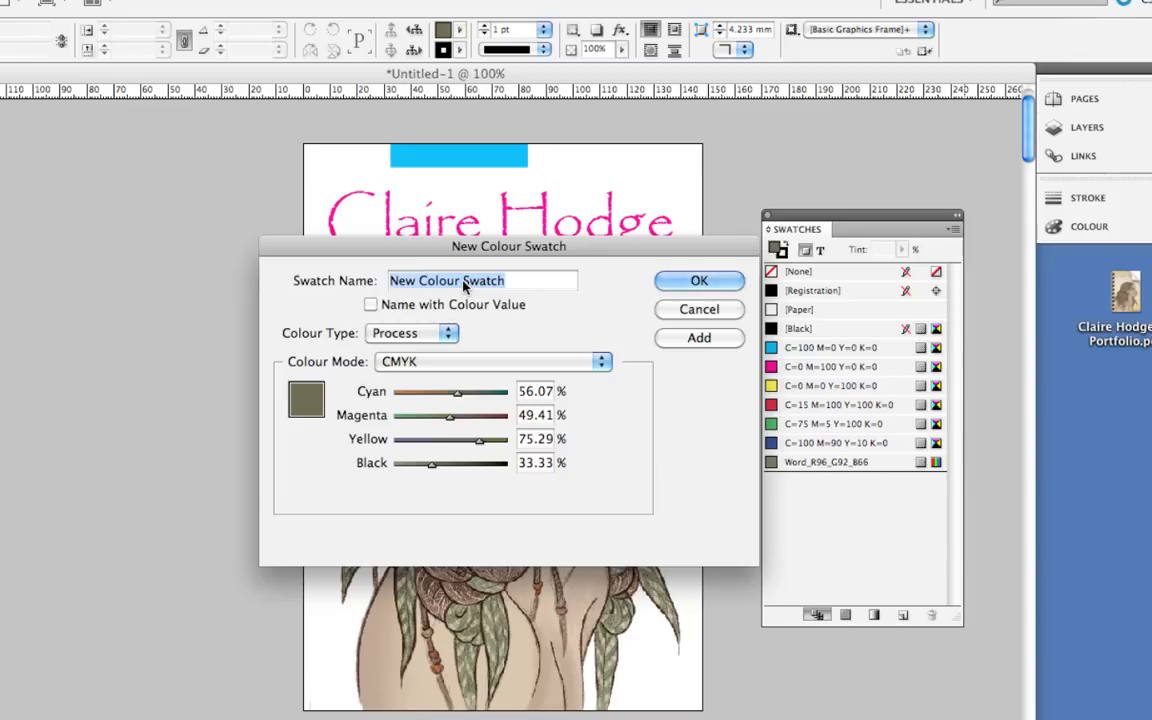
text(olive gre)
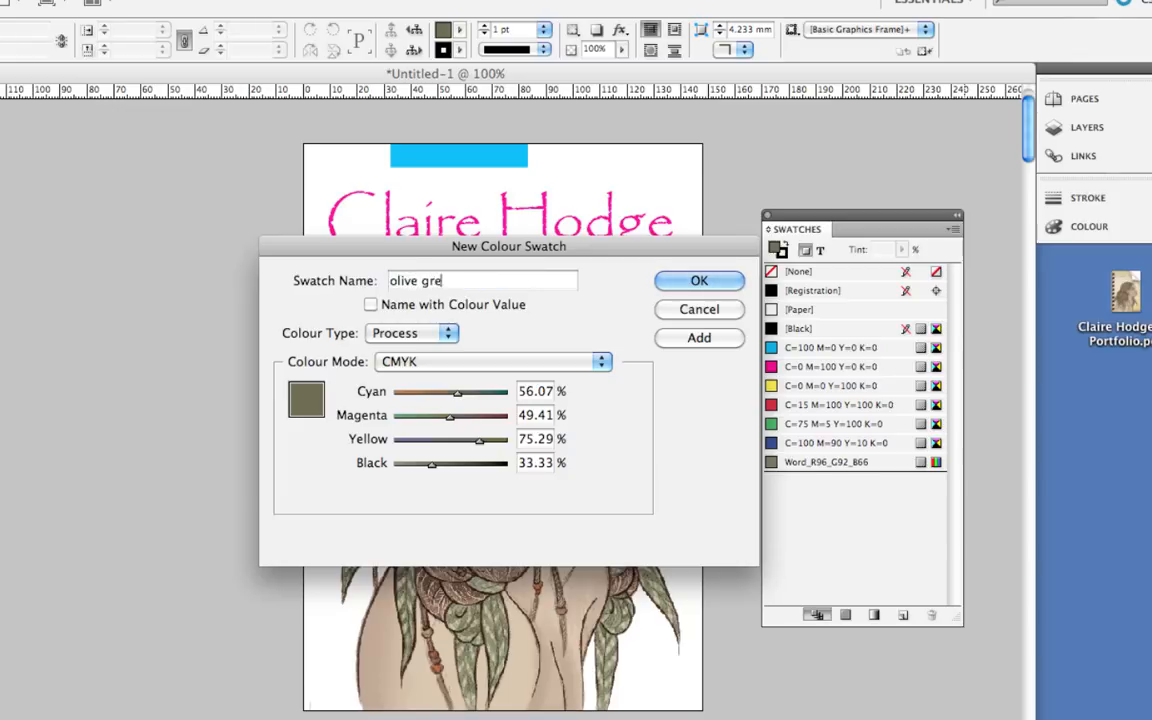
text(en)
click(714, 280)
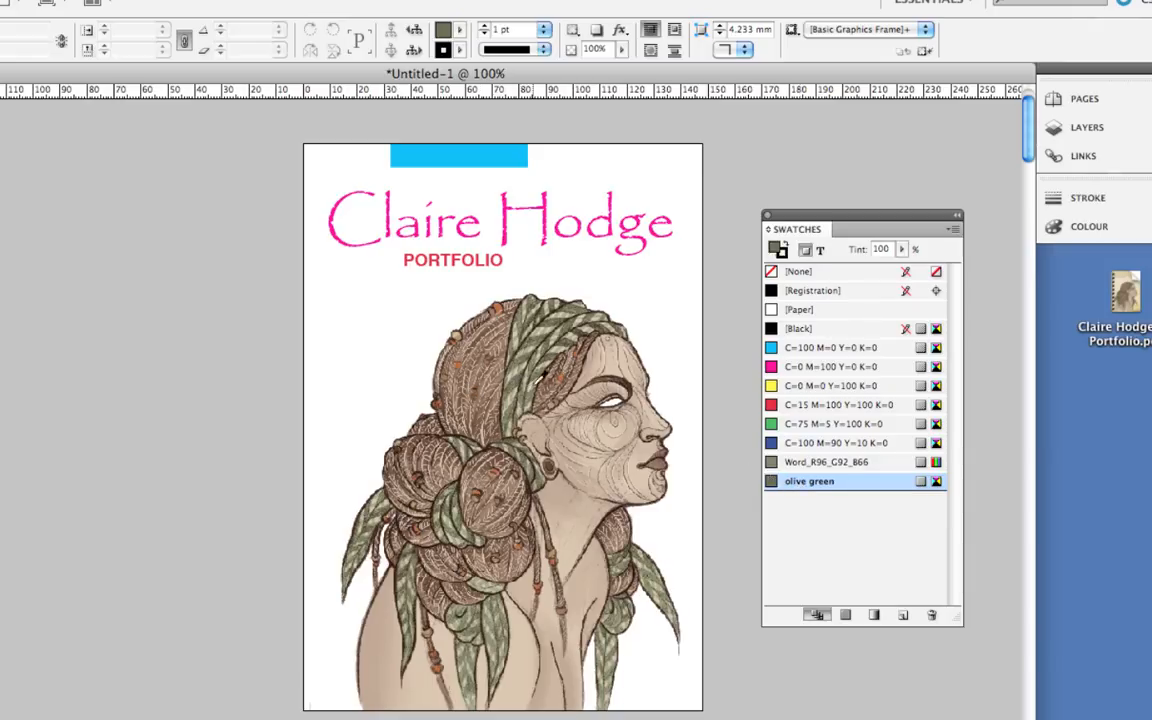
Sample the portrait's orange-brown and save it as a new swatch named 'orange band'.
click(570, 368)
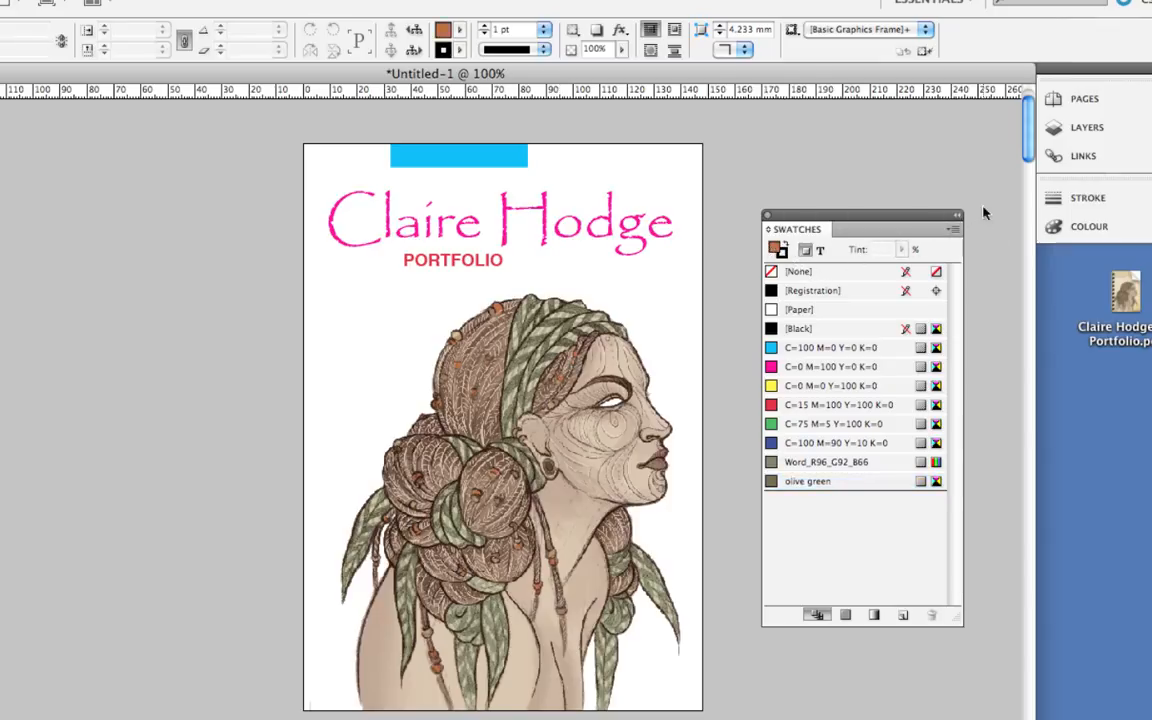
click(951, 229)
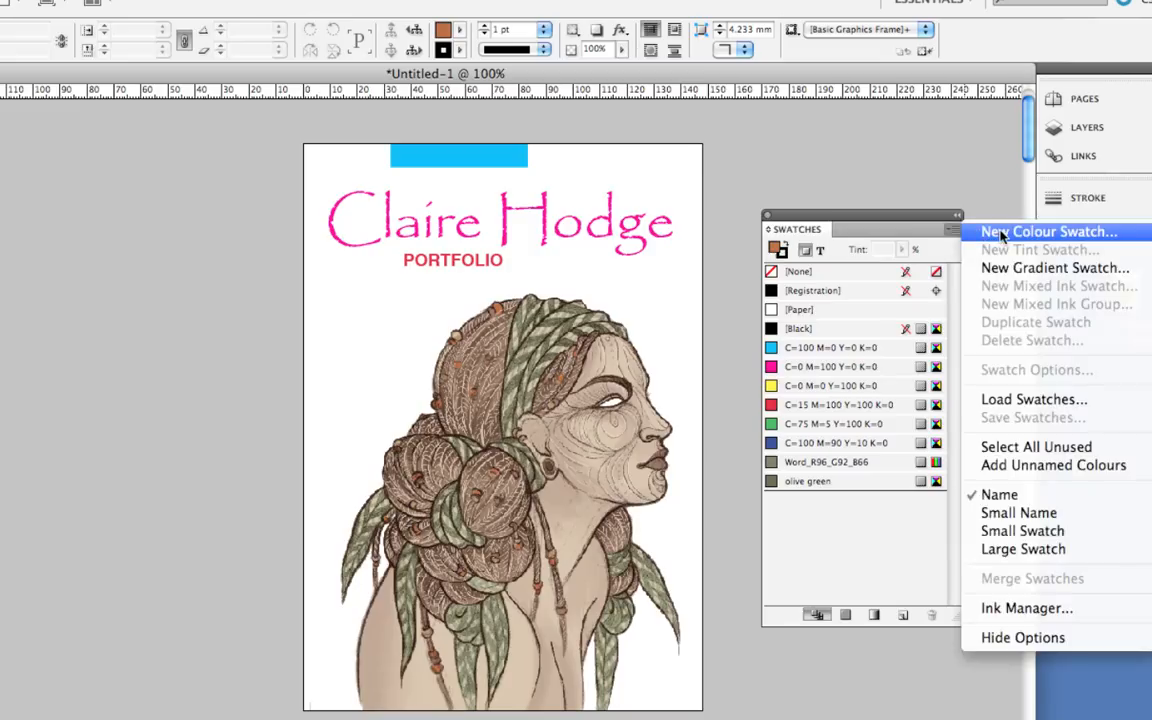
click(1001, 234)
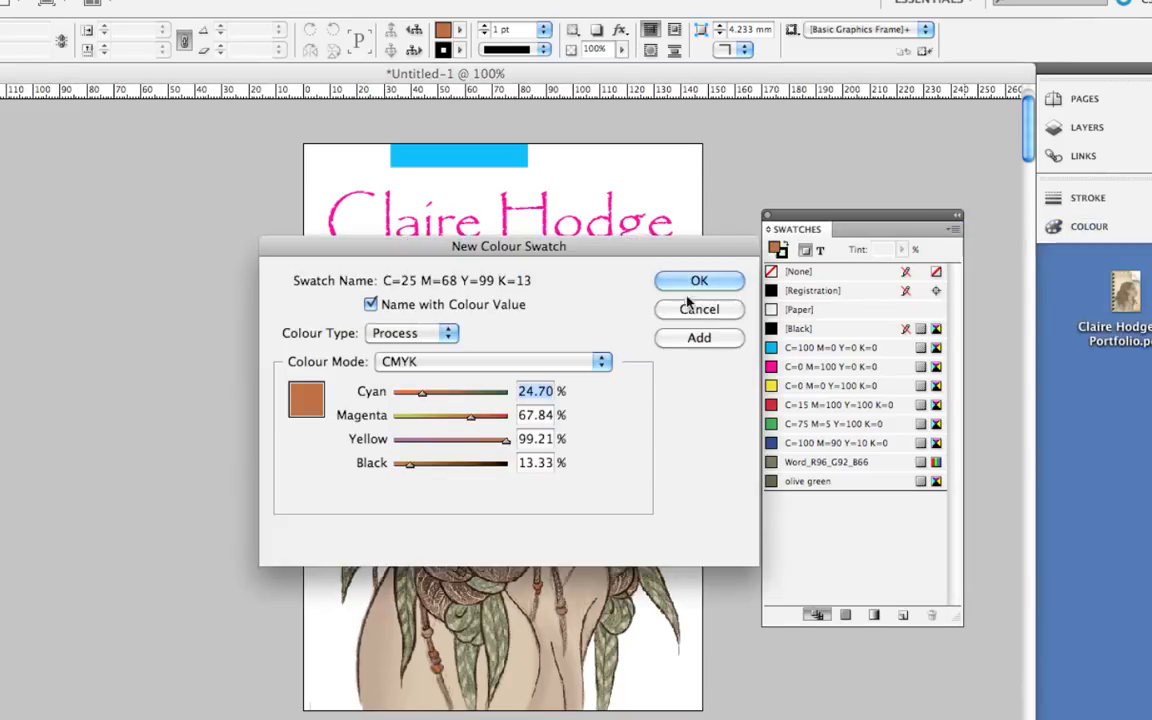
click(374, 306)
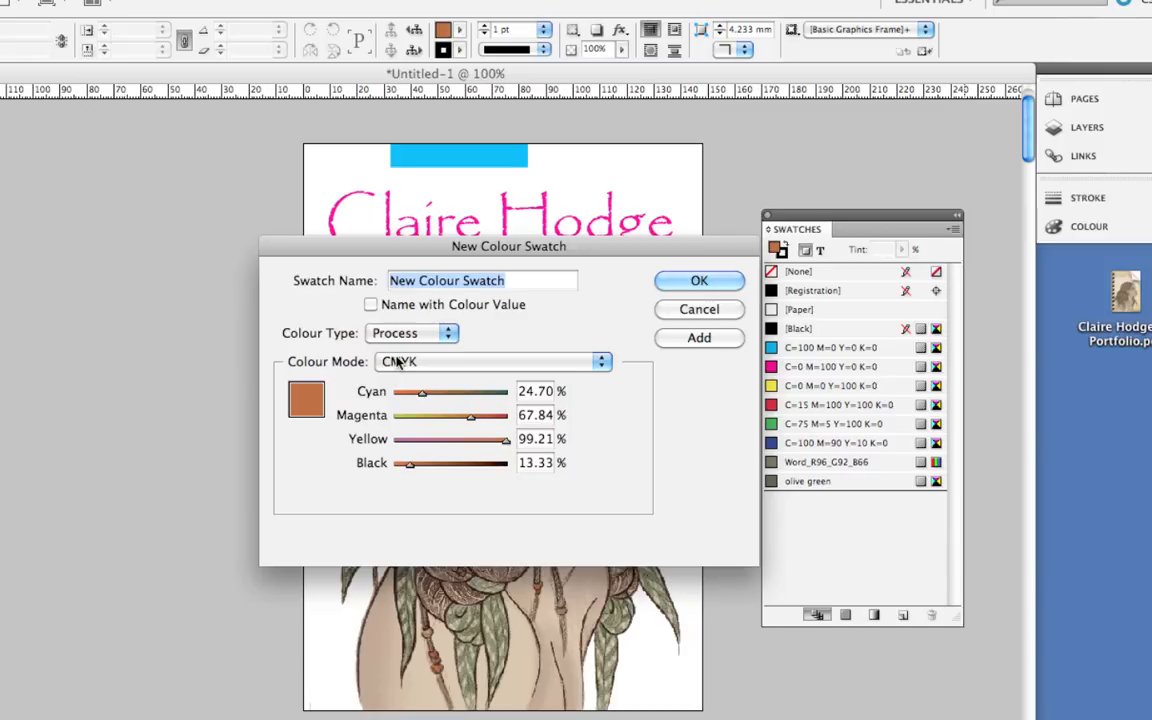
text(orange)
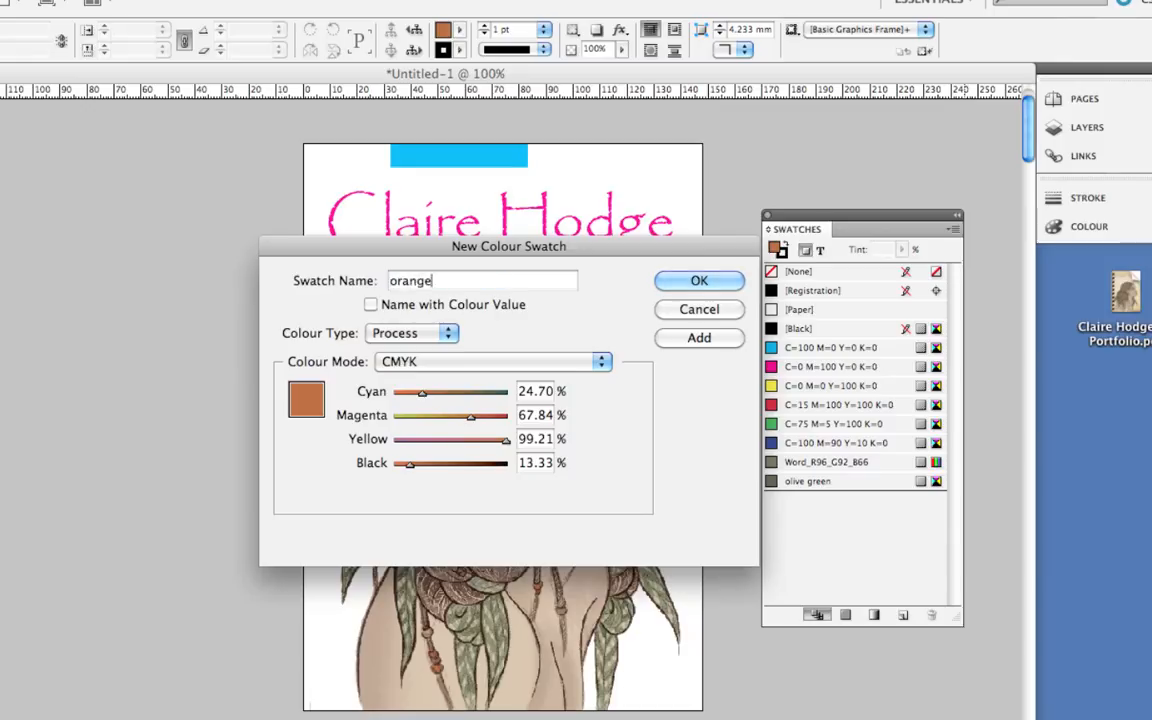
text( bar)
text(d)
click(700, 281)
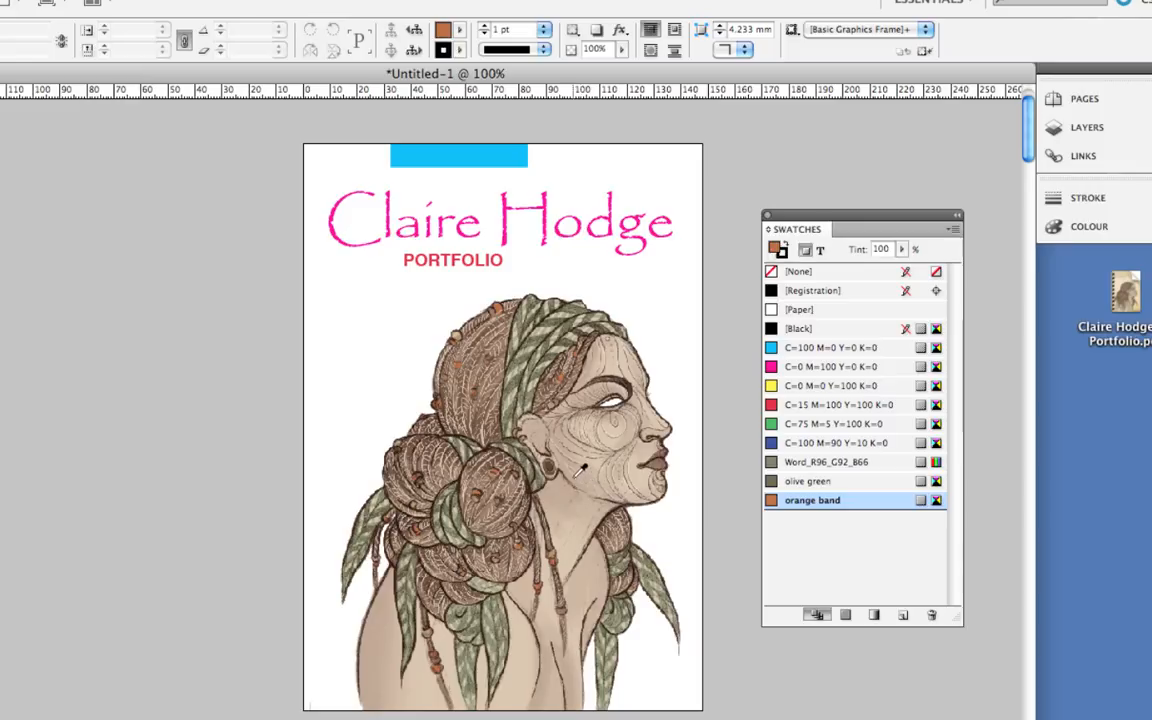
Sample the portrait's lip colour with the Eyedropper and save it as a swatch named 'Lip Brown'.
click(663, 462)
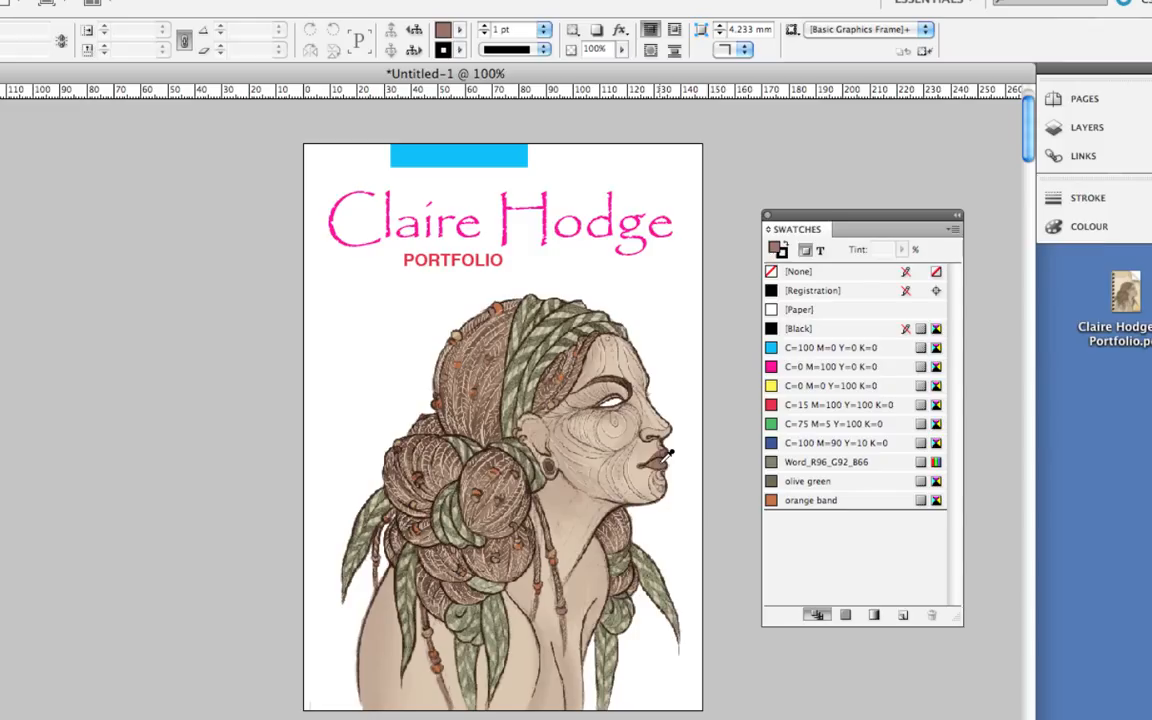
click(953, 229)
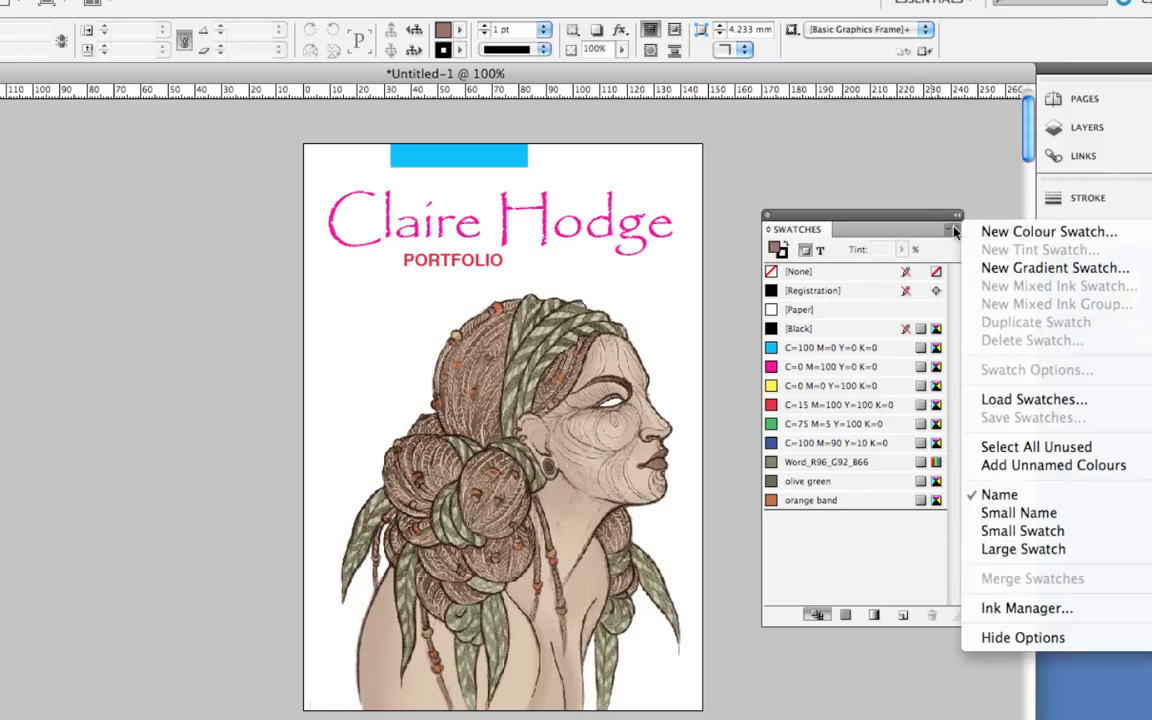
click(970, 236)
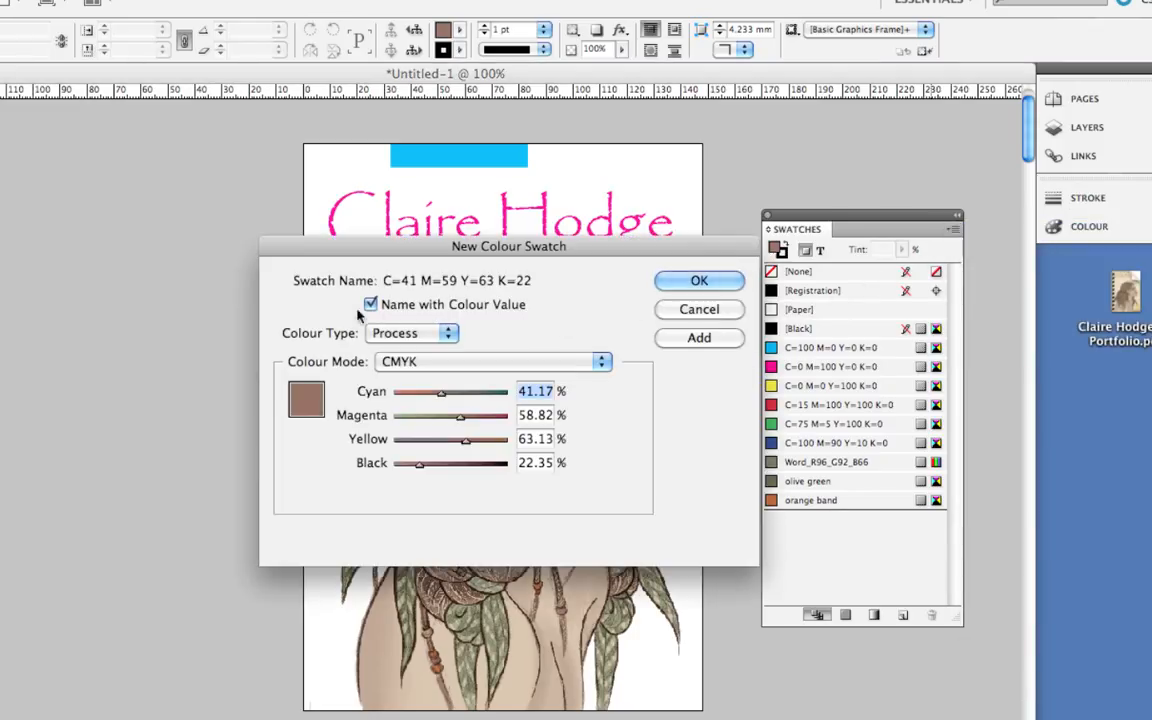
click(369, 306)
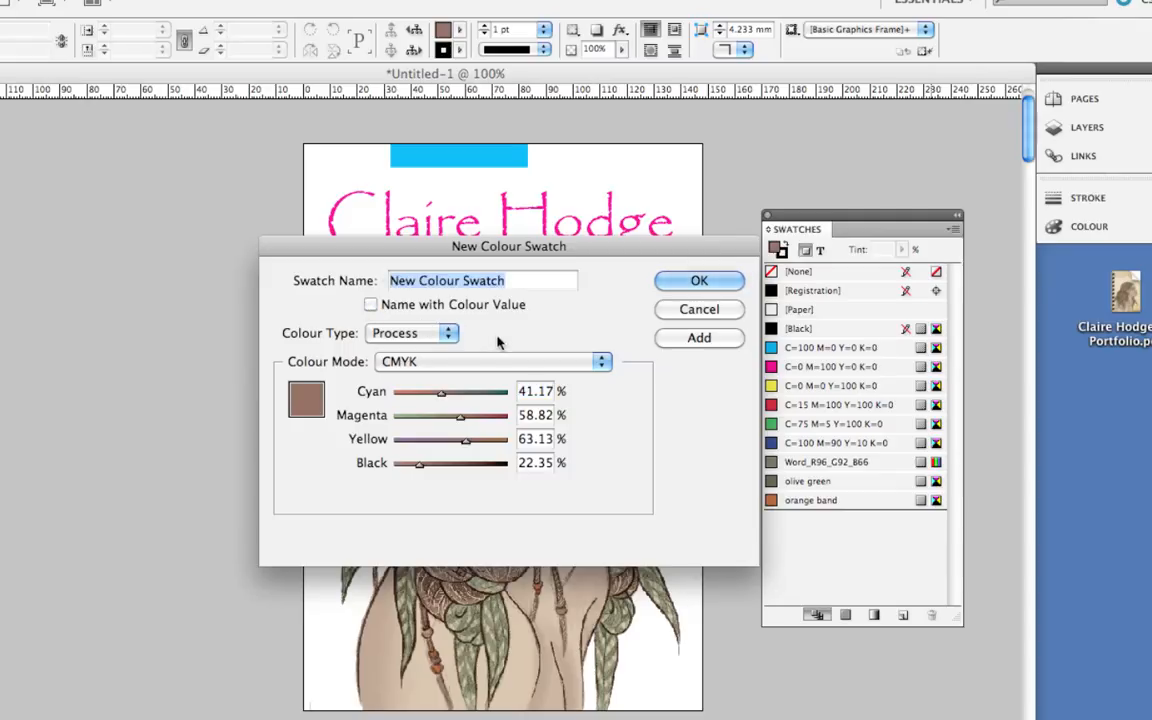
text(Lip )
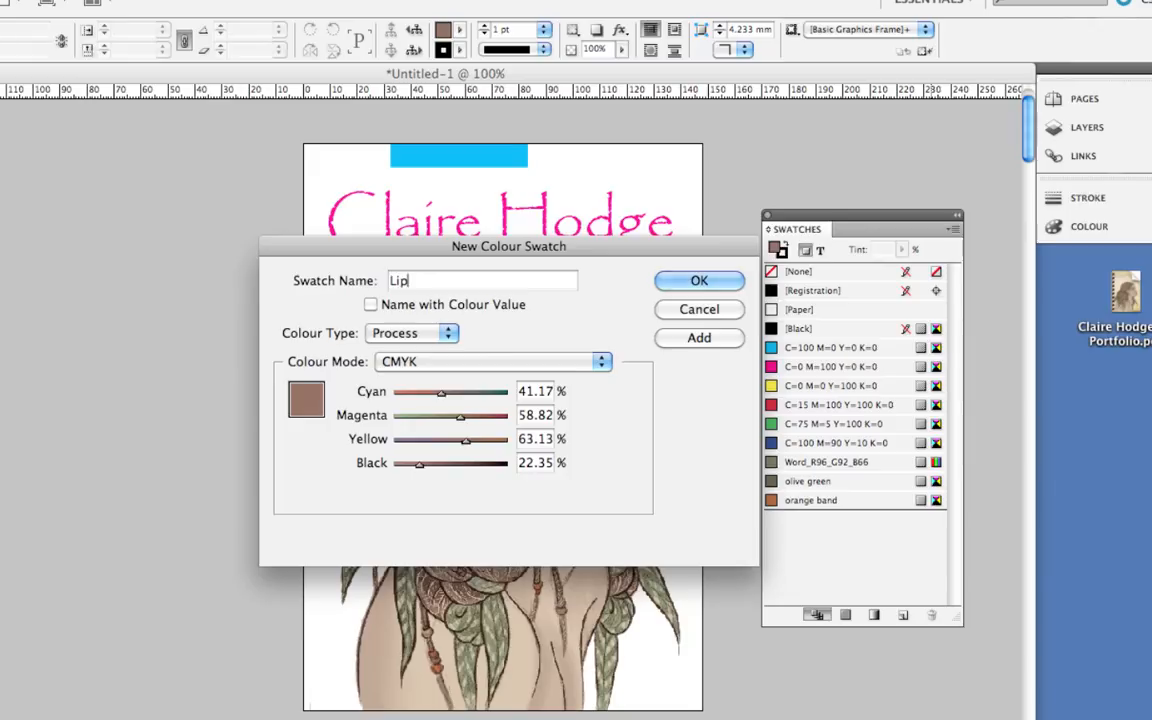
text(Brown)
click(694, 280)
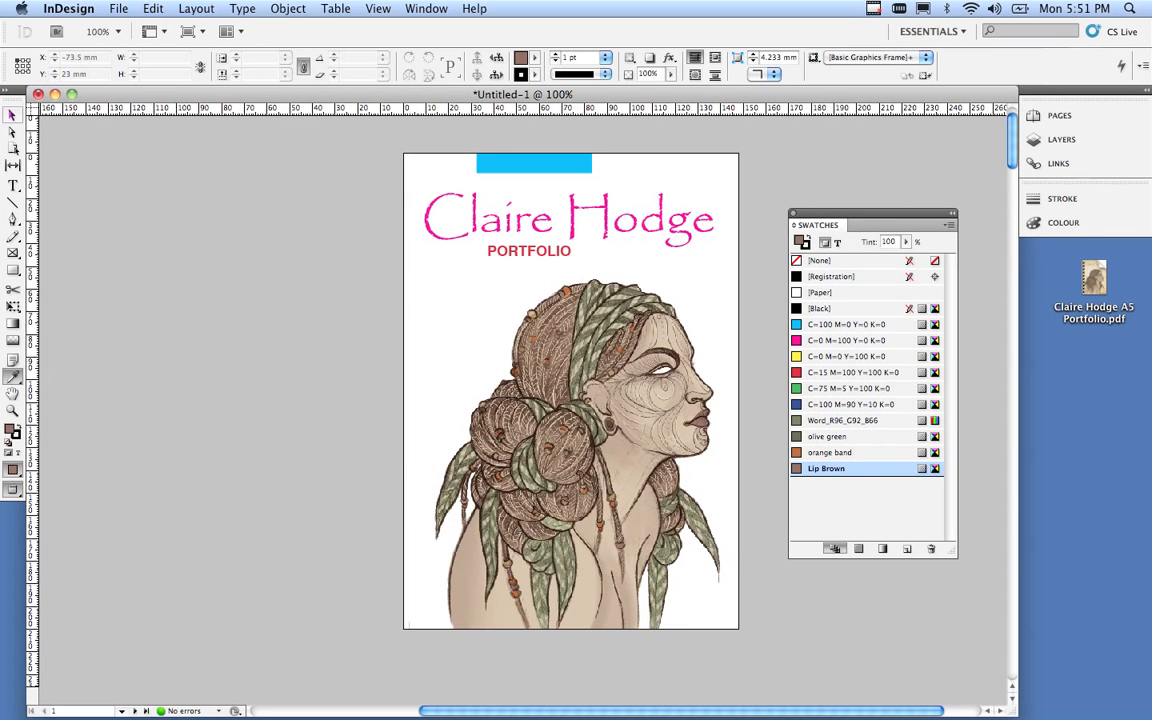
Colour the artist's name title text olive green, with Swatches set to affect text.
key(v)
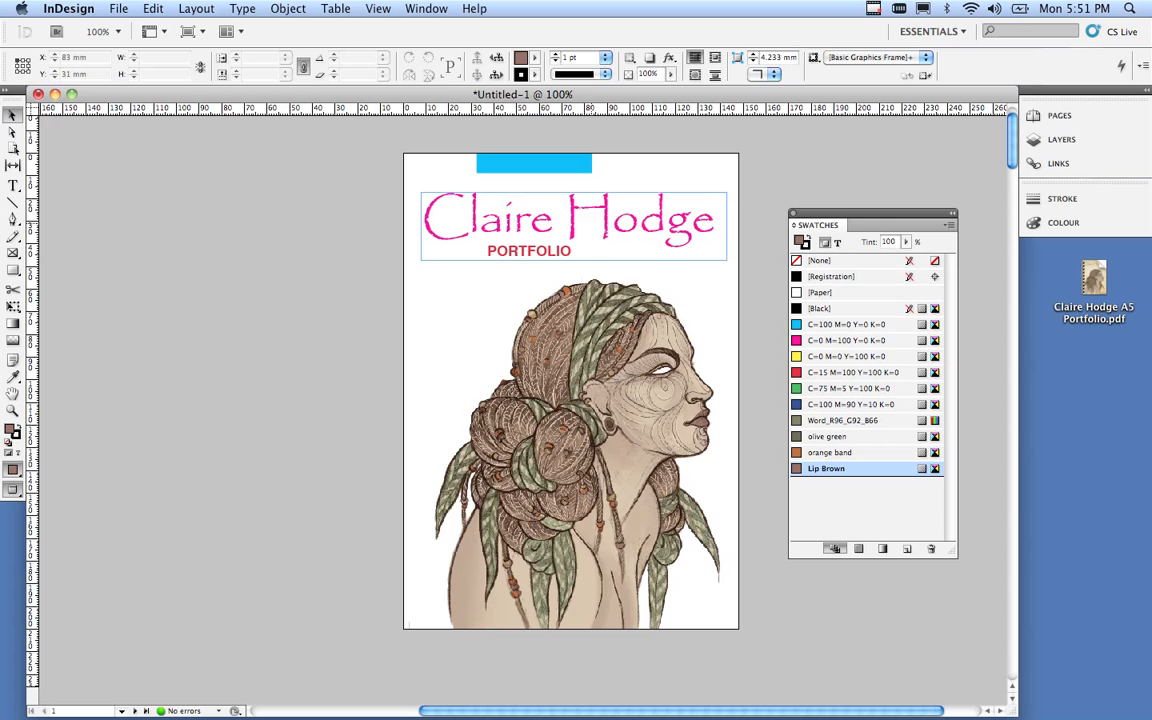
click(642, 241)
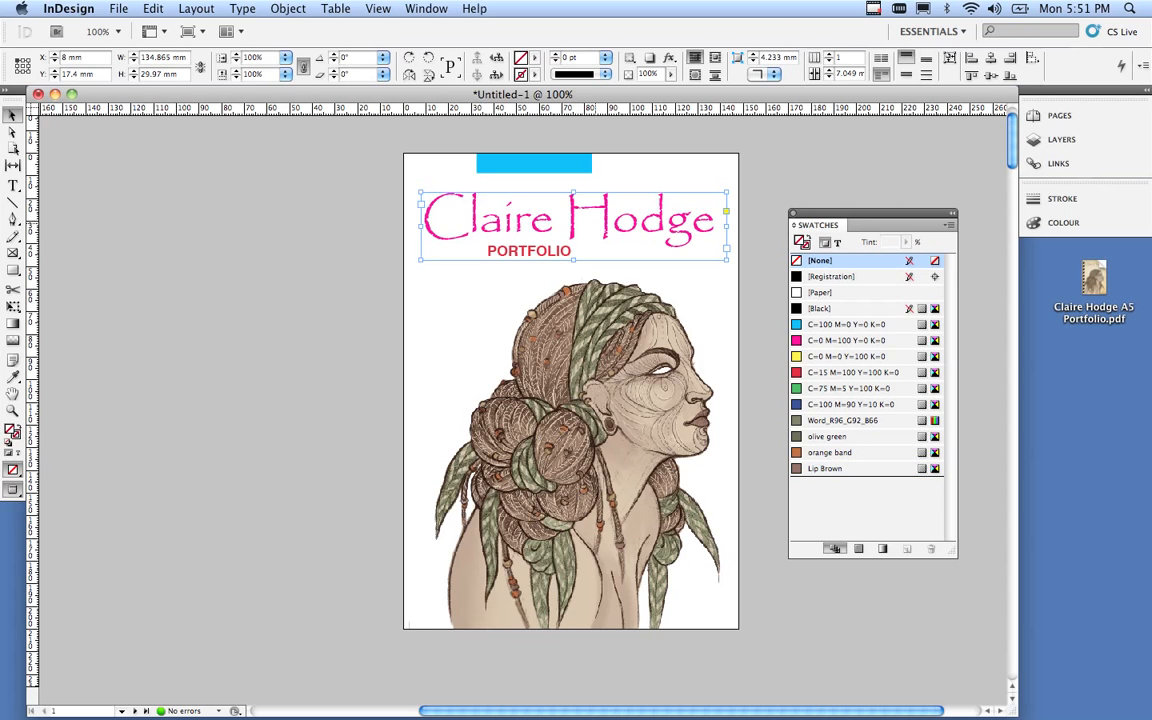
click(837, 242)
click(847, 340)
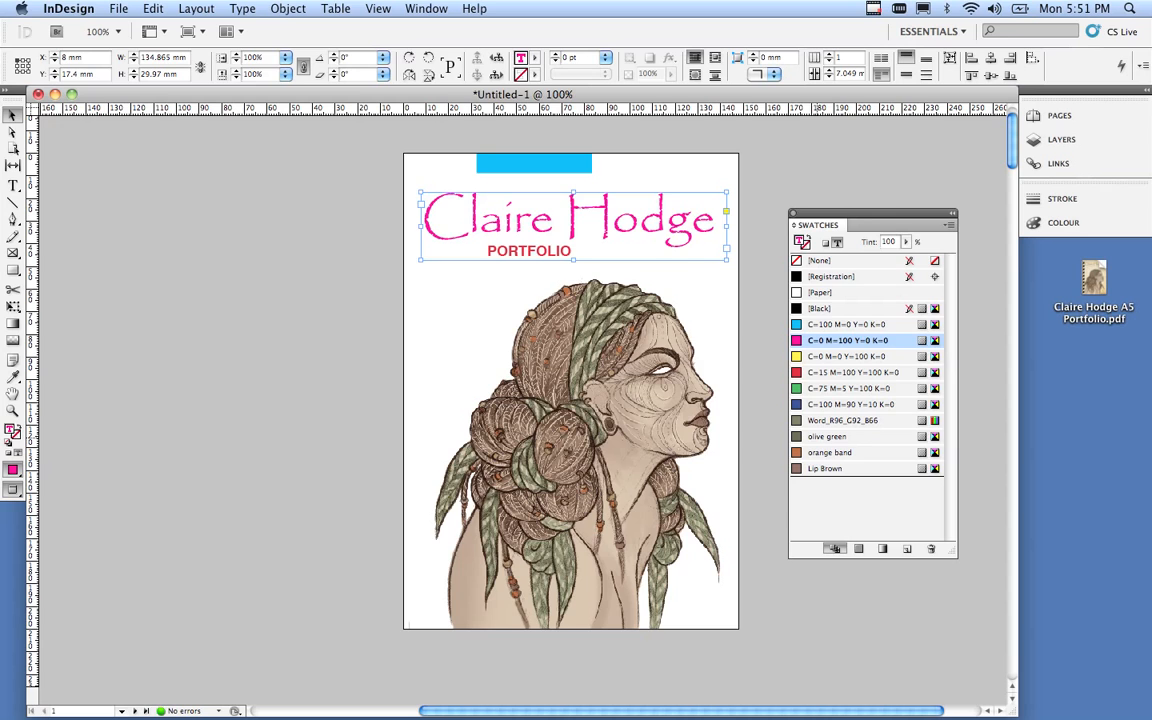
click(827, 437)
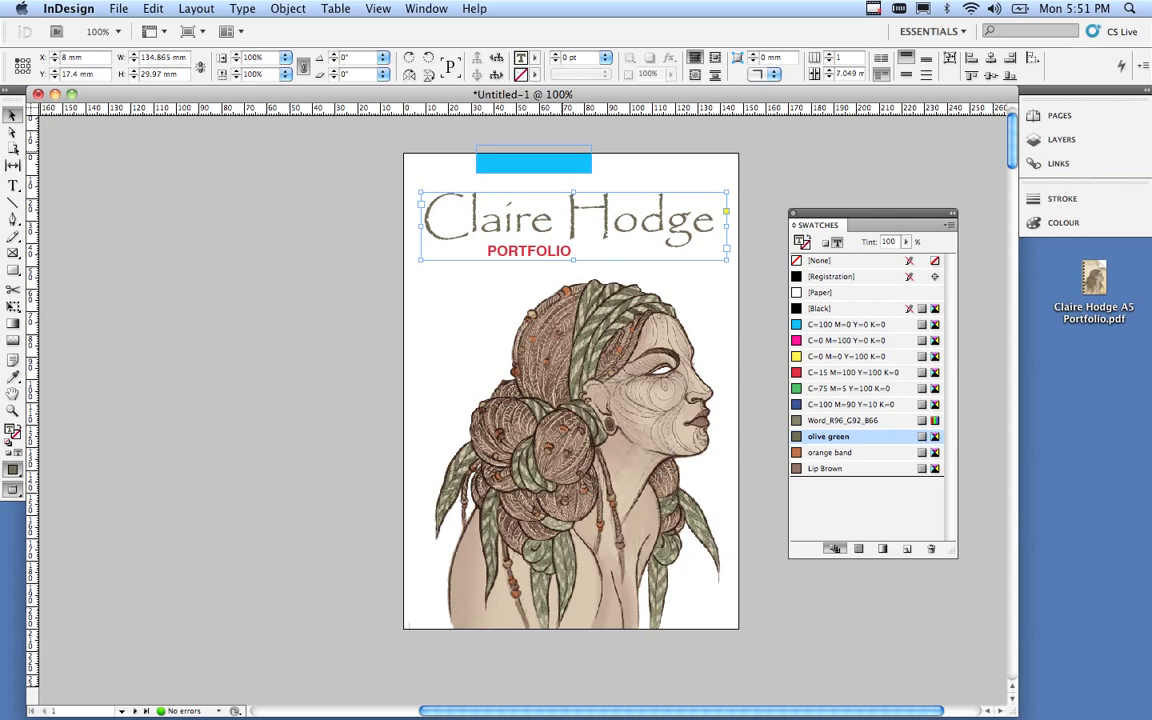
Fill the top band with the orange band swatch and colour the PORTFOLIO text Lip Brown.
click(534, 163)
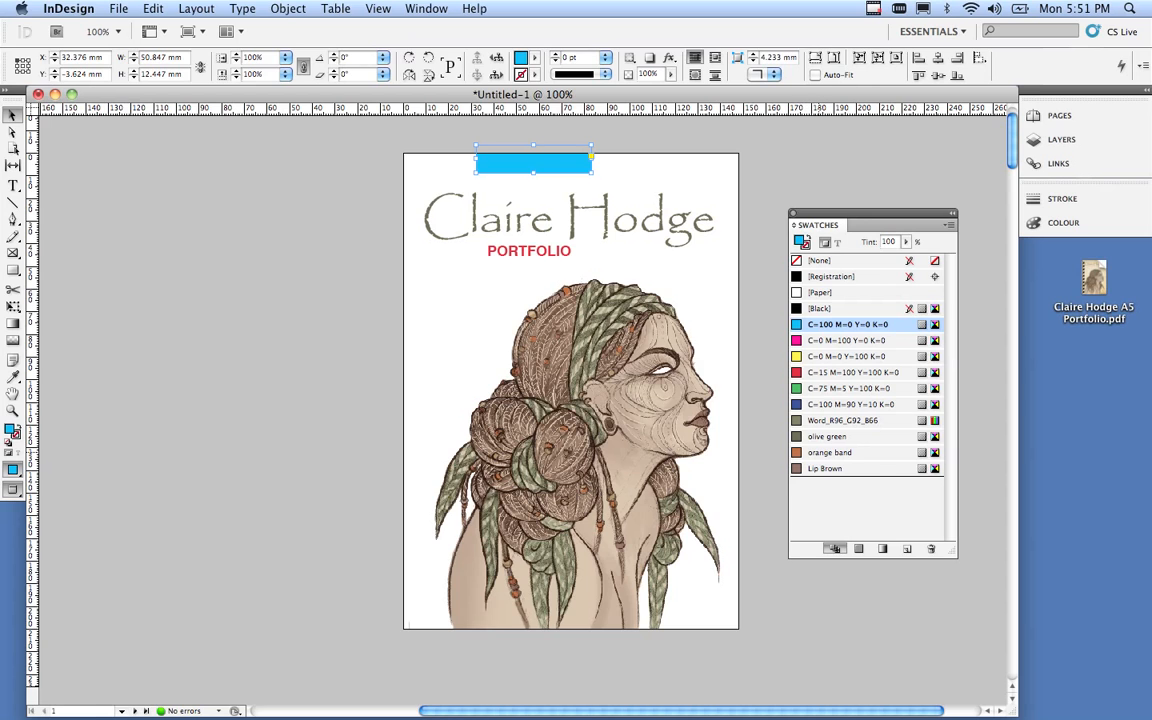
click(831, 453)
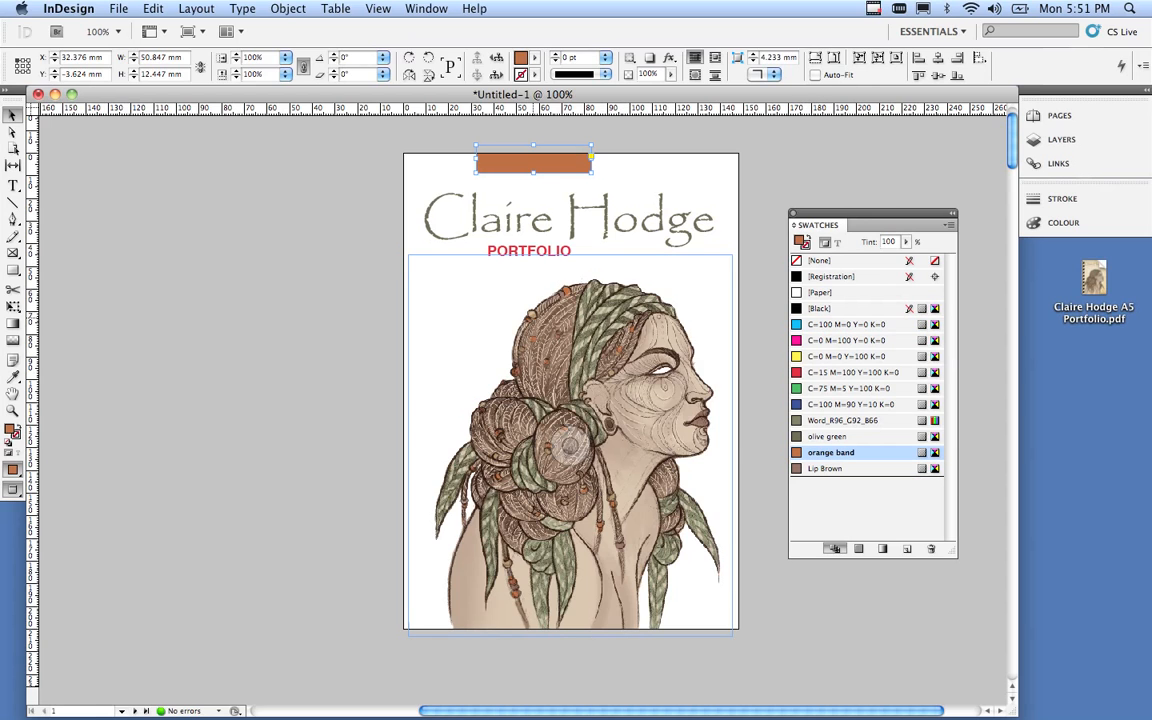
click(520, 251)
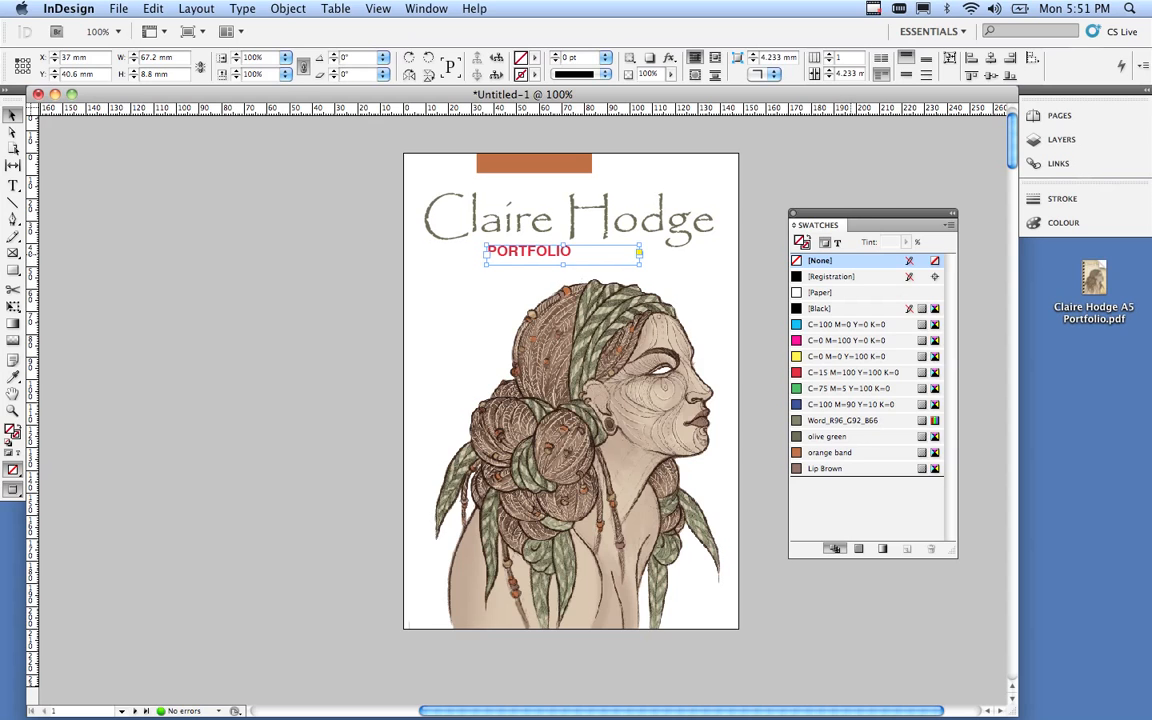
click(838, 243)
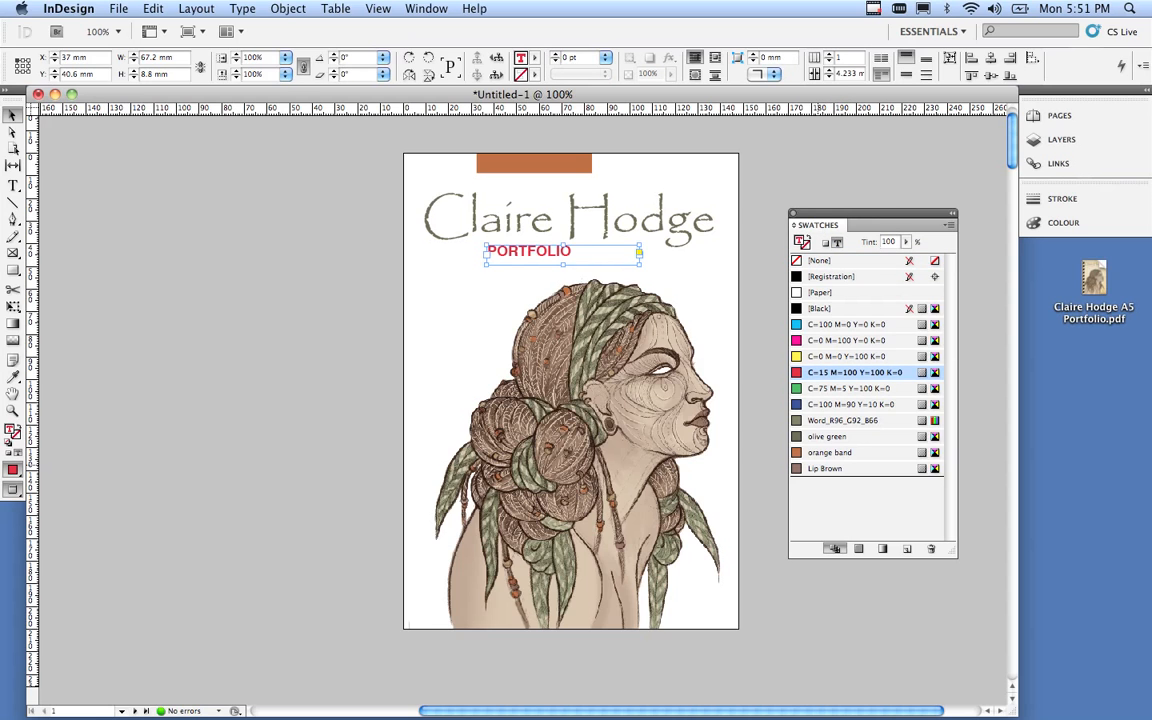
click(827, 469)
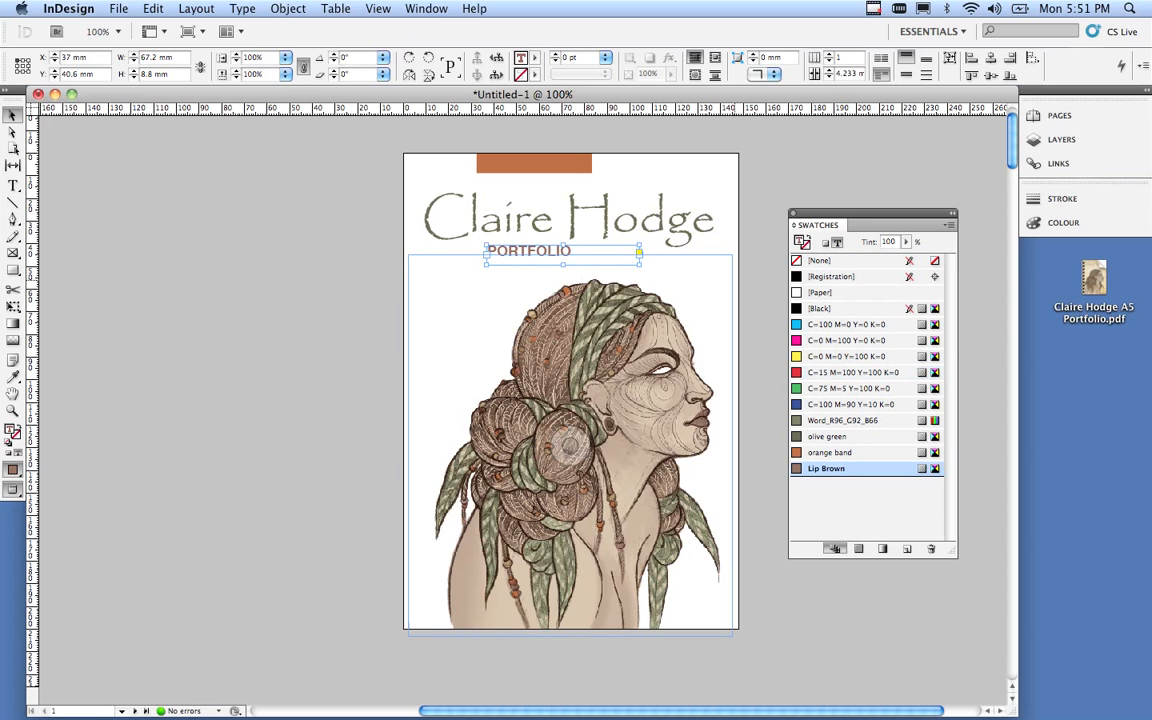
click(748, 272)
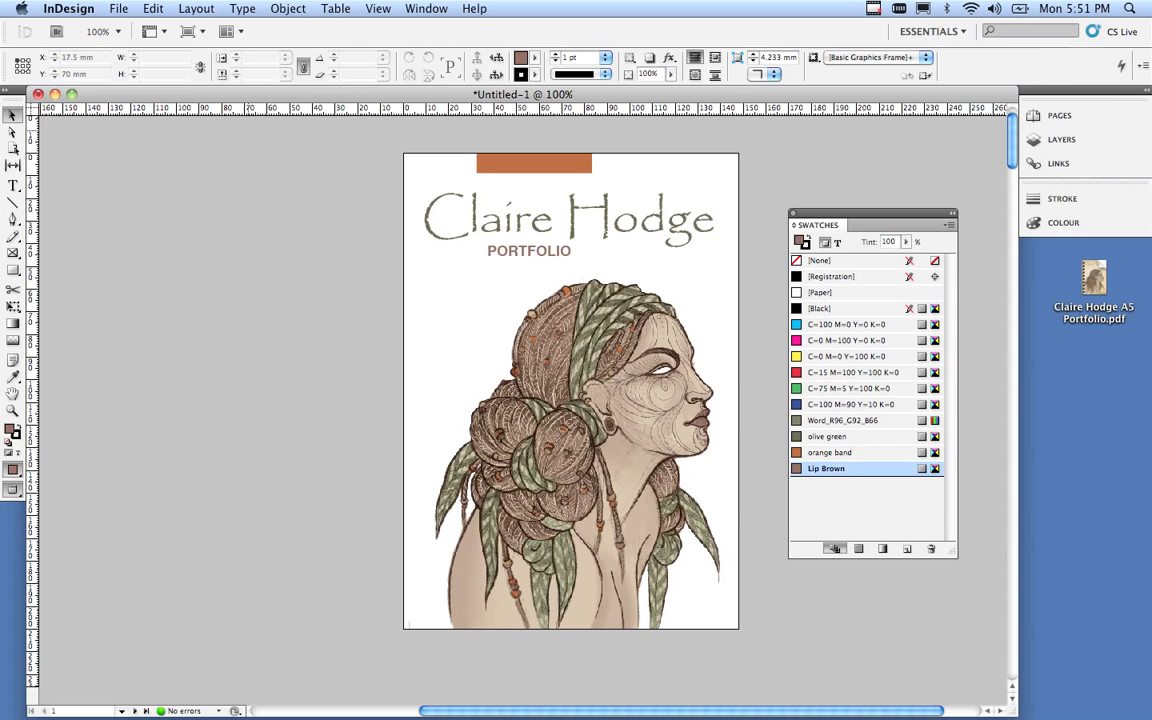
Load old paper background.tif through File > Place for placing on the cover.
click(118, 8)
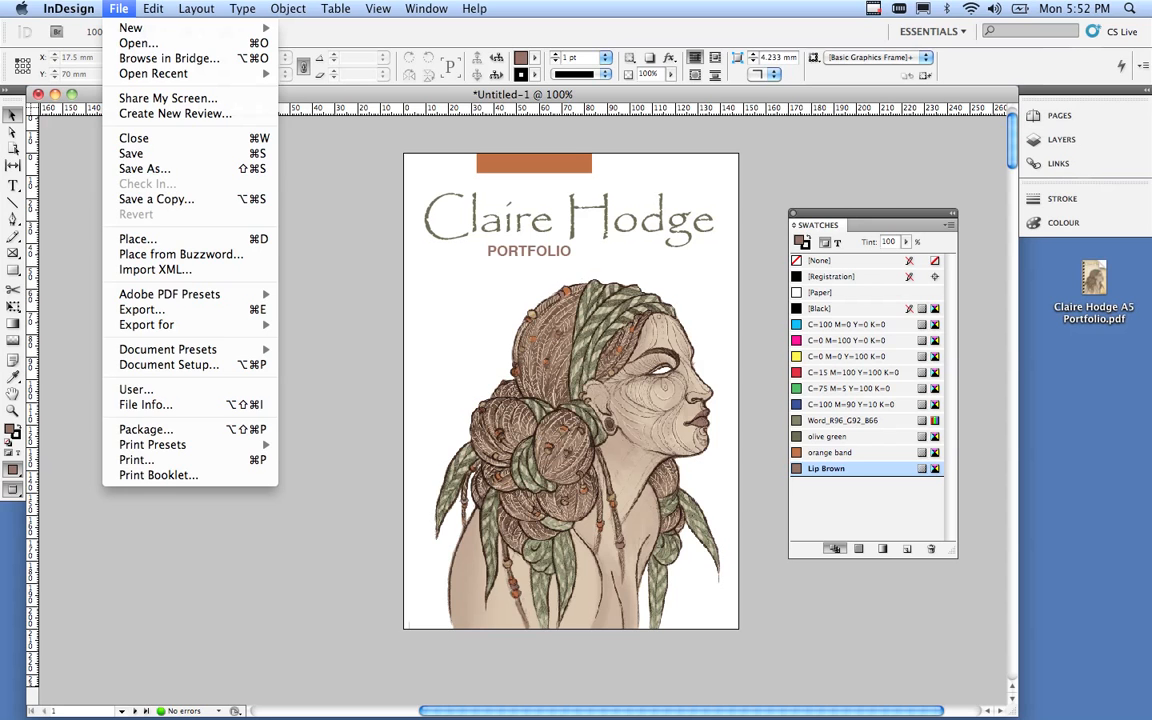
click(137, 238)
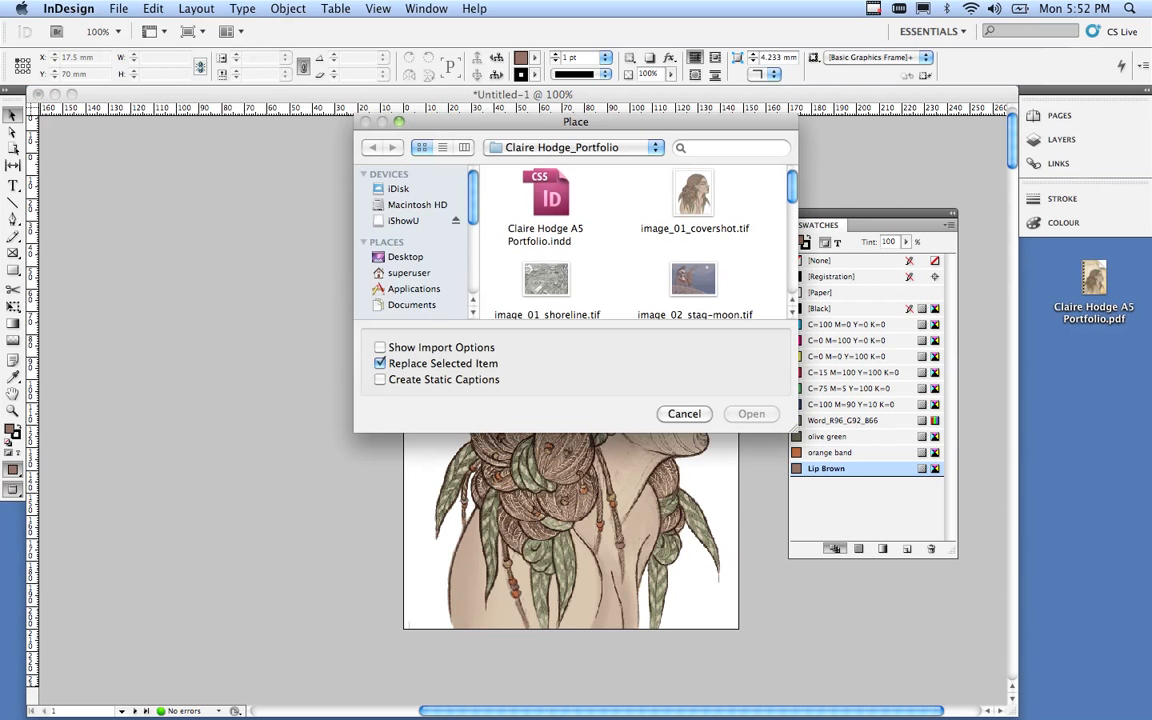
scroll(630, 240, down, 6)
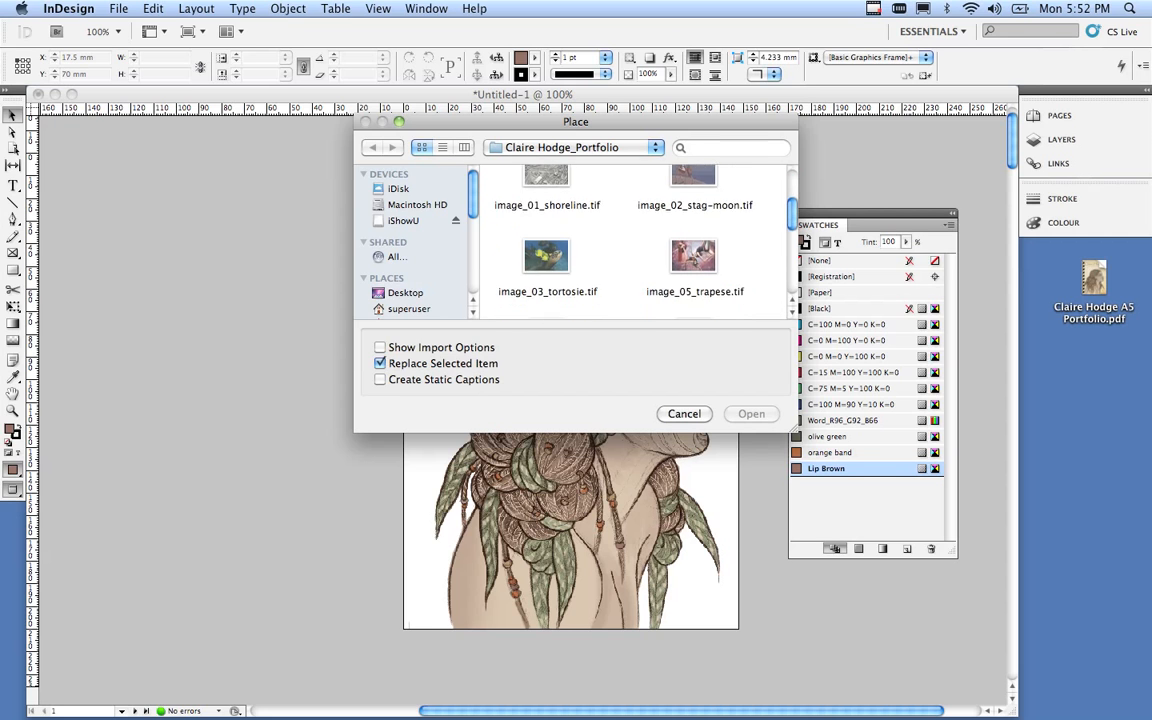
click(546, 226)
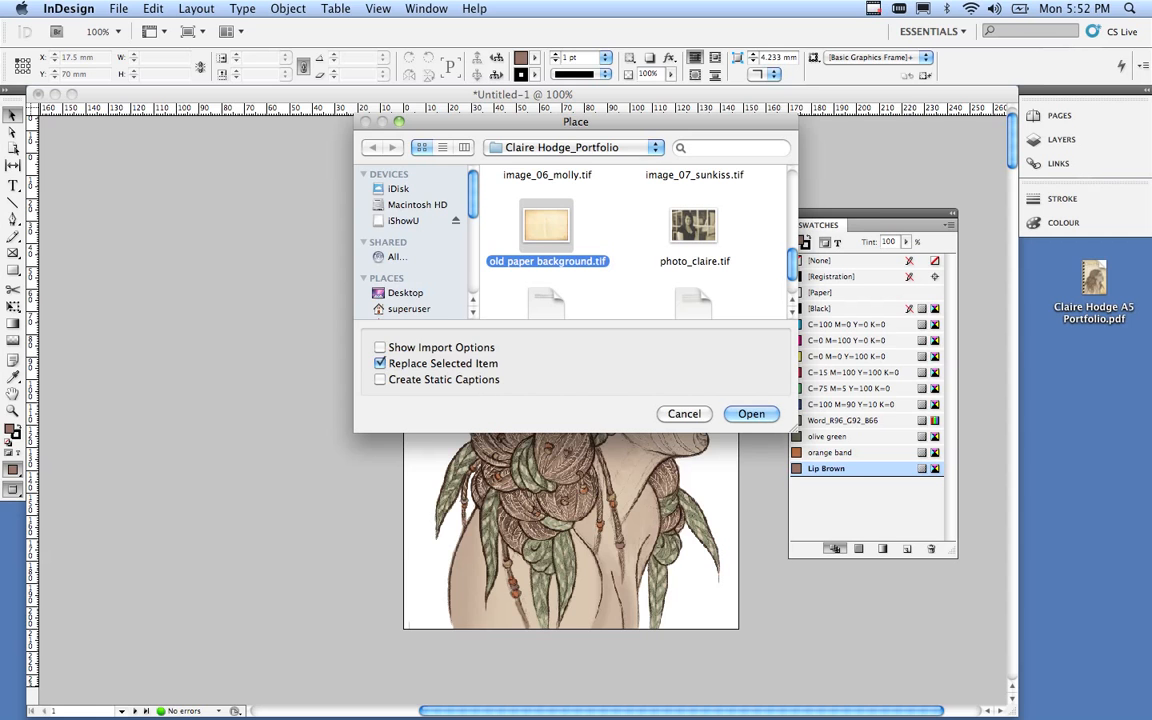
key(Return)
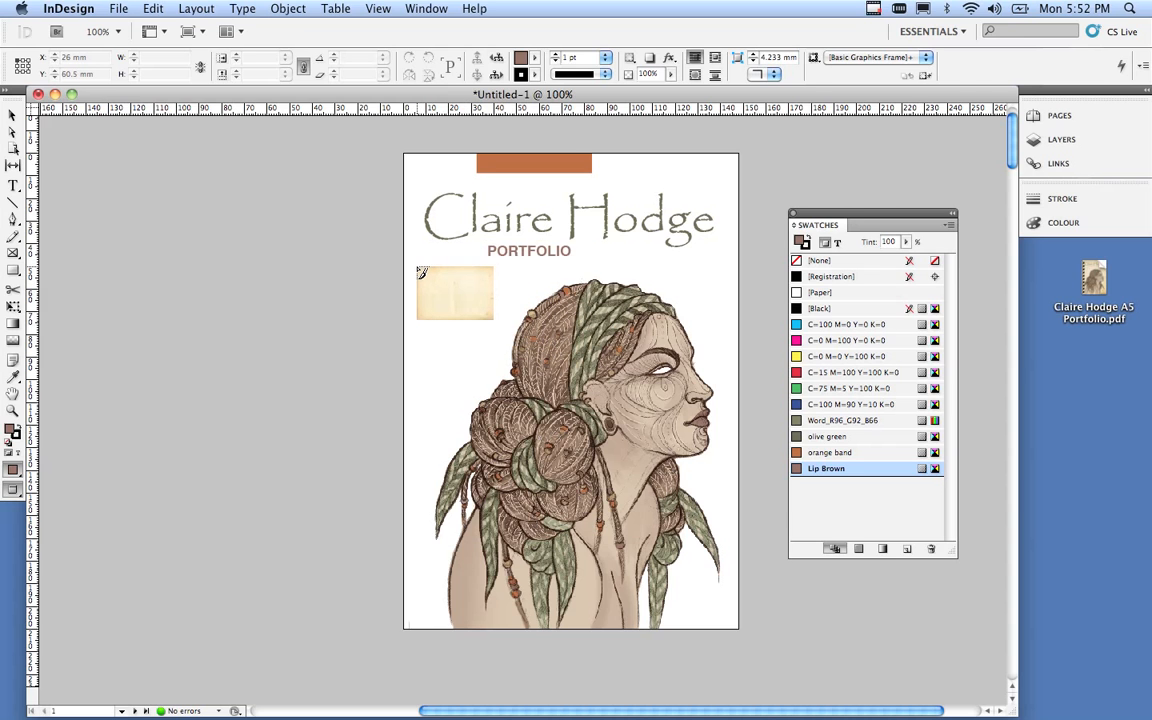
Place the old-paper image on the cover and resize it to cover the entire page, edges included.
click(418, 266)
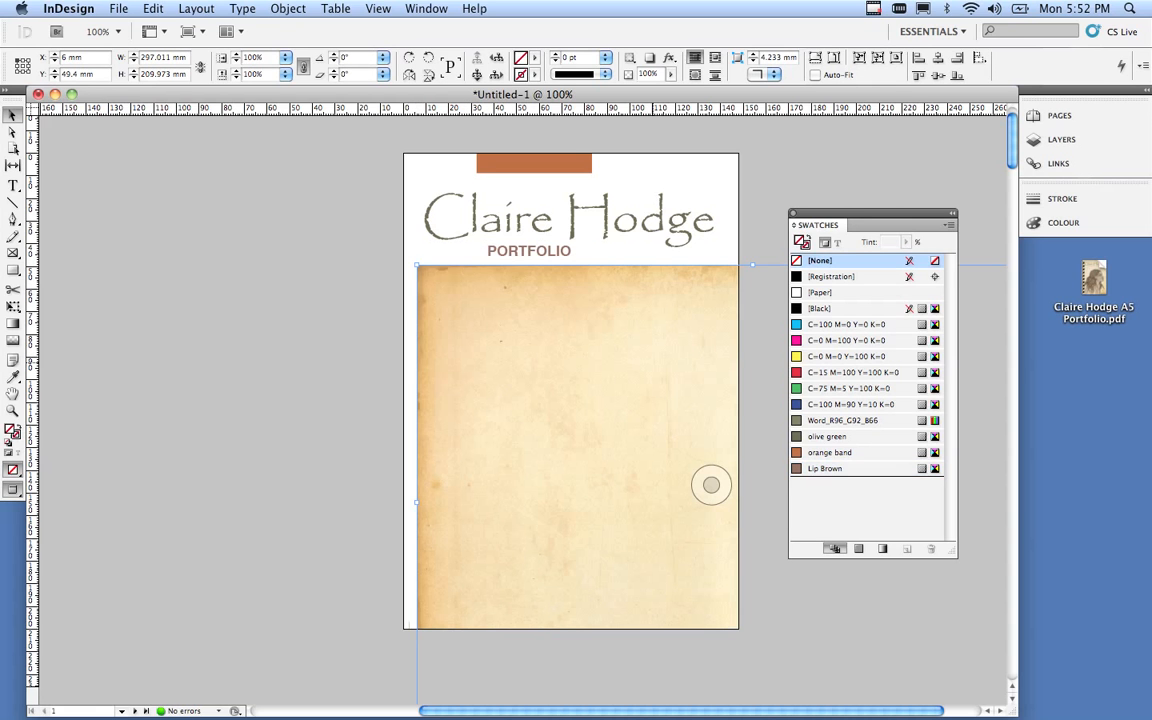
drag(755, 373, 417, 261)
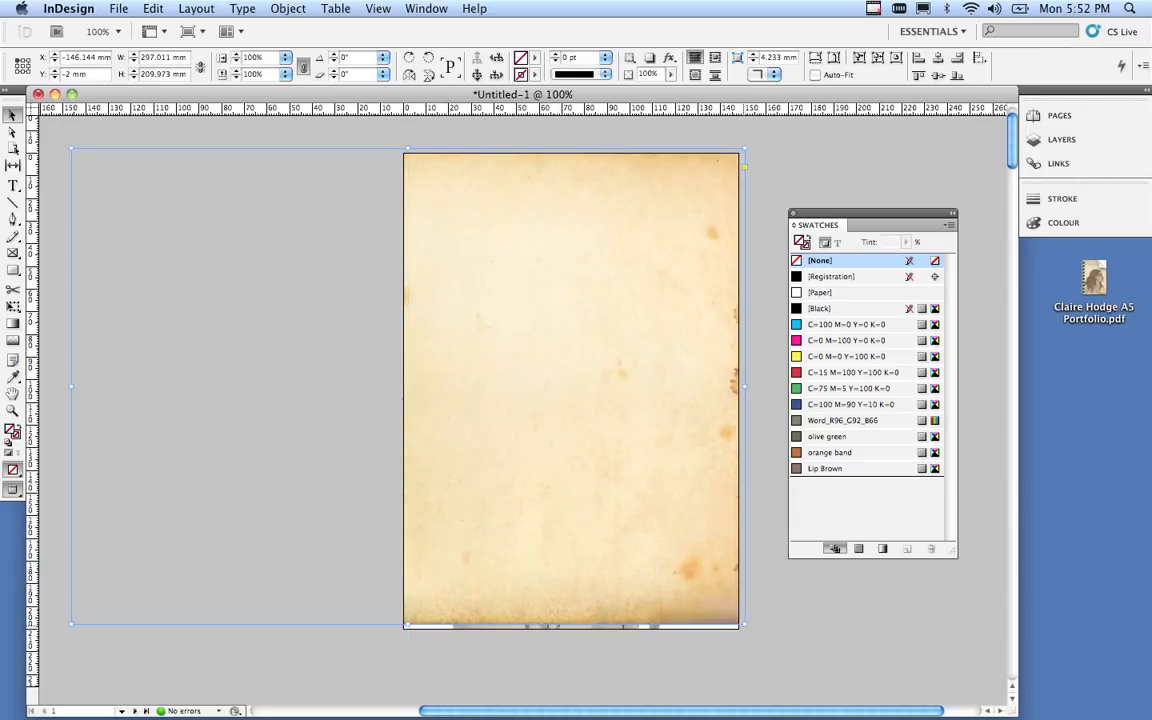
drag(741, 626, 759, 633)
drag(678, 558, 661, 556)
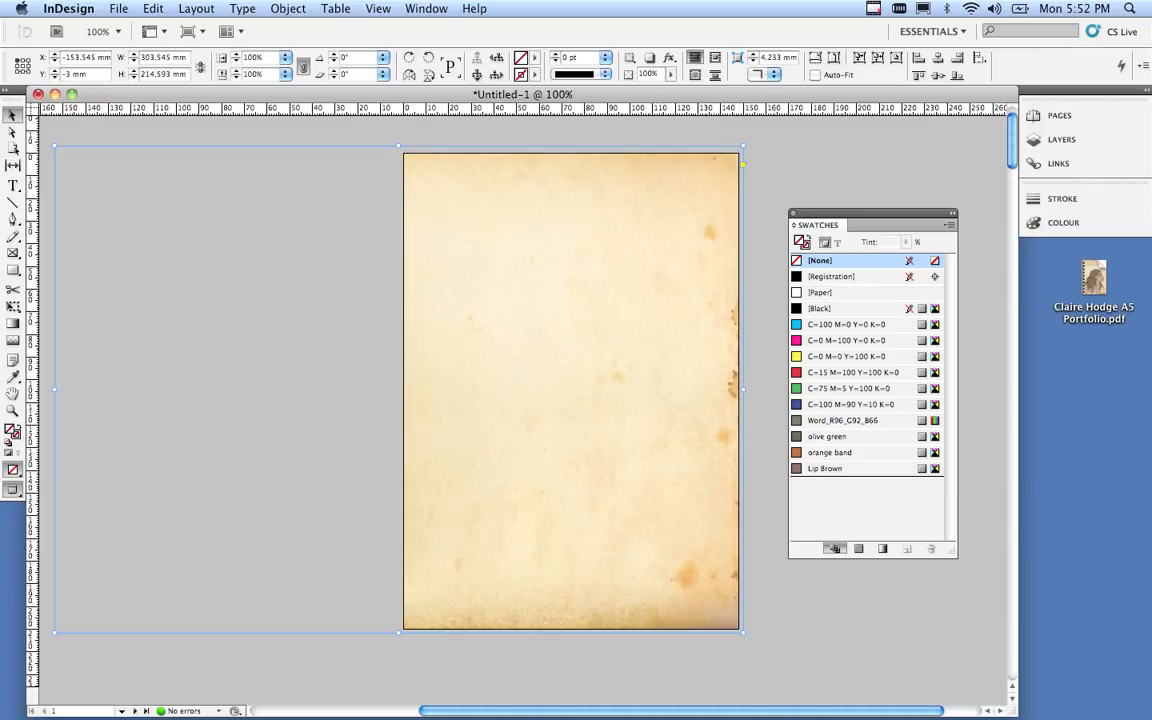
click(288, 8)
mouse_move(300, 58)
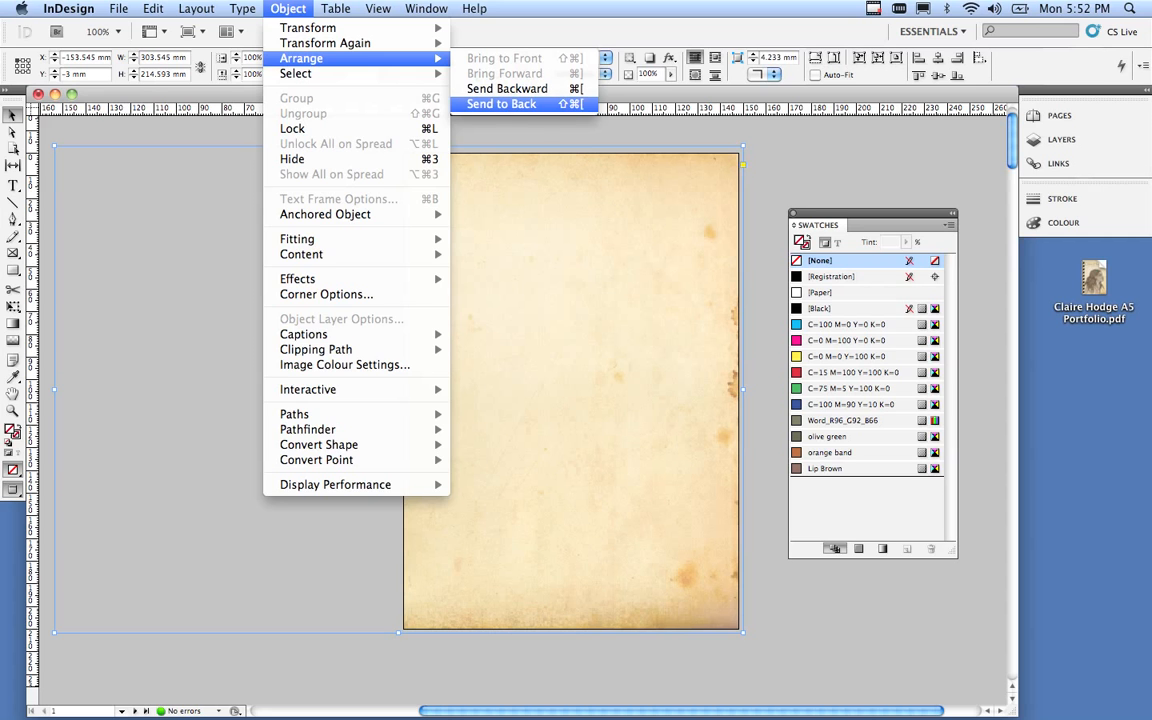
Send the old-paper image to the back behind the band, title and portrait, then scroll to check.
click(501, 104)
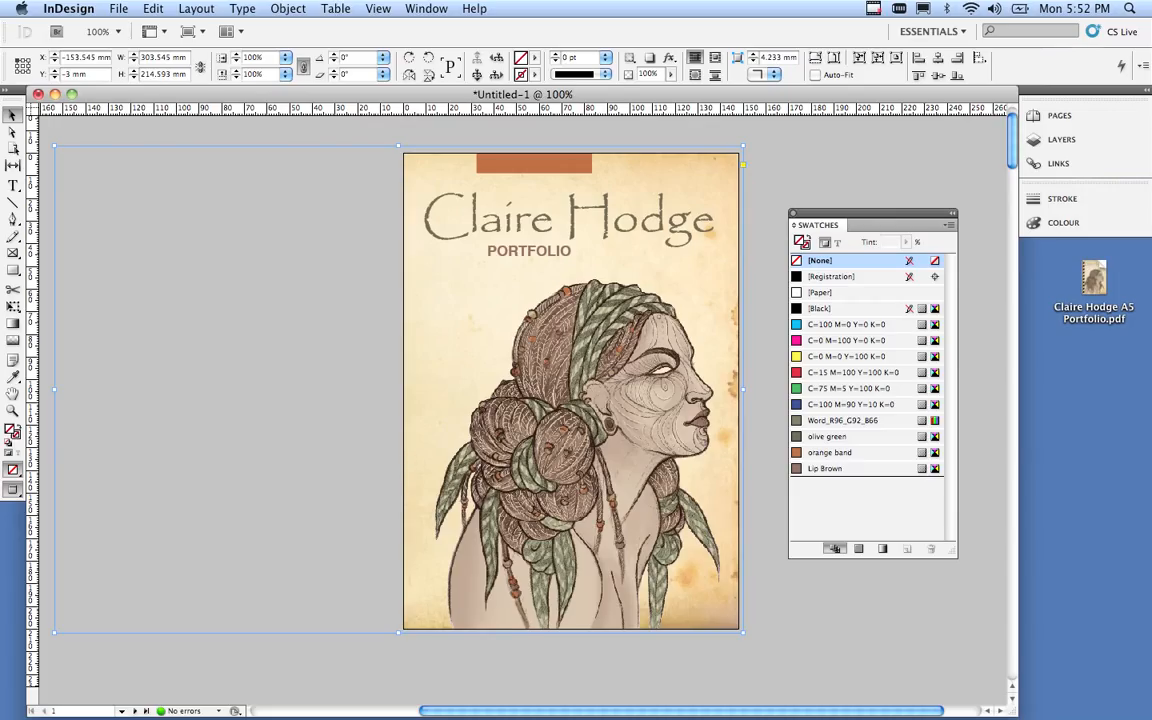
scroll(396, 458, down, 10)
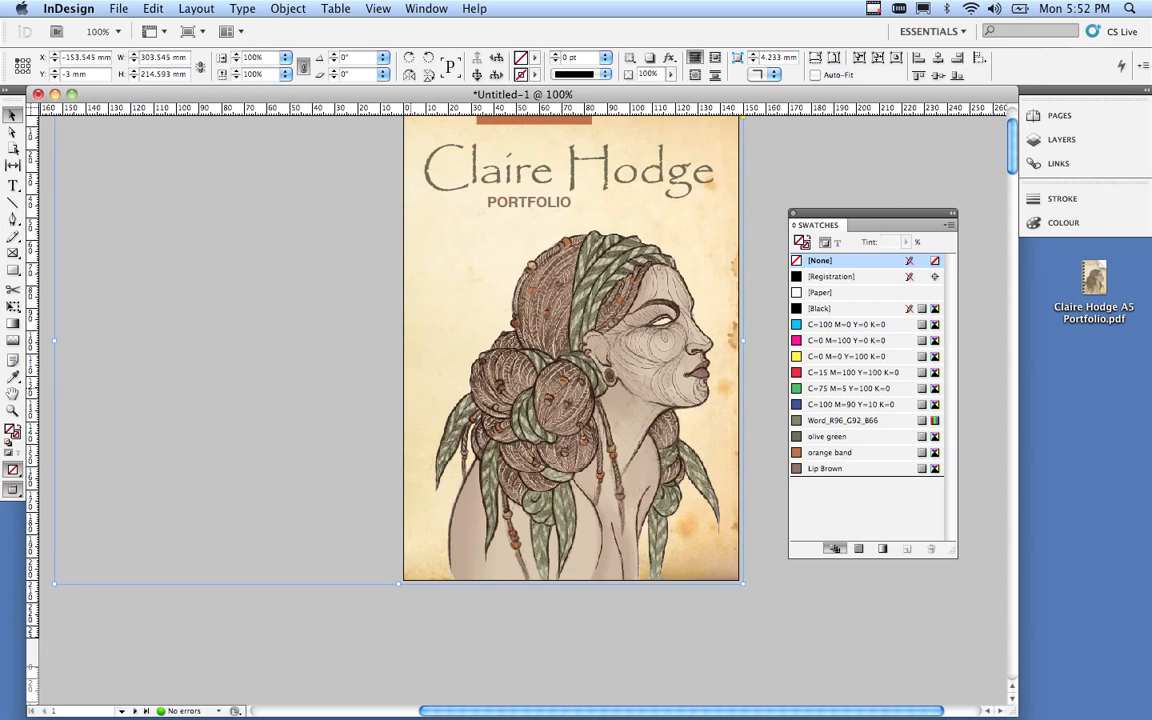
scroll(396, 458, down, 3)
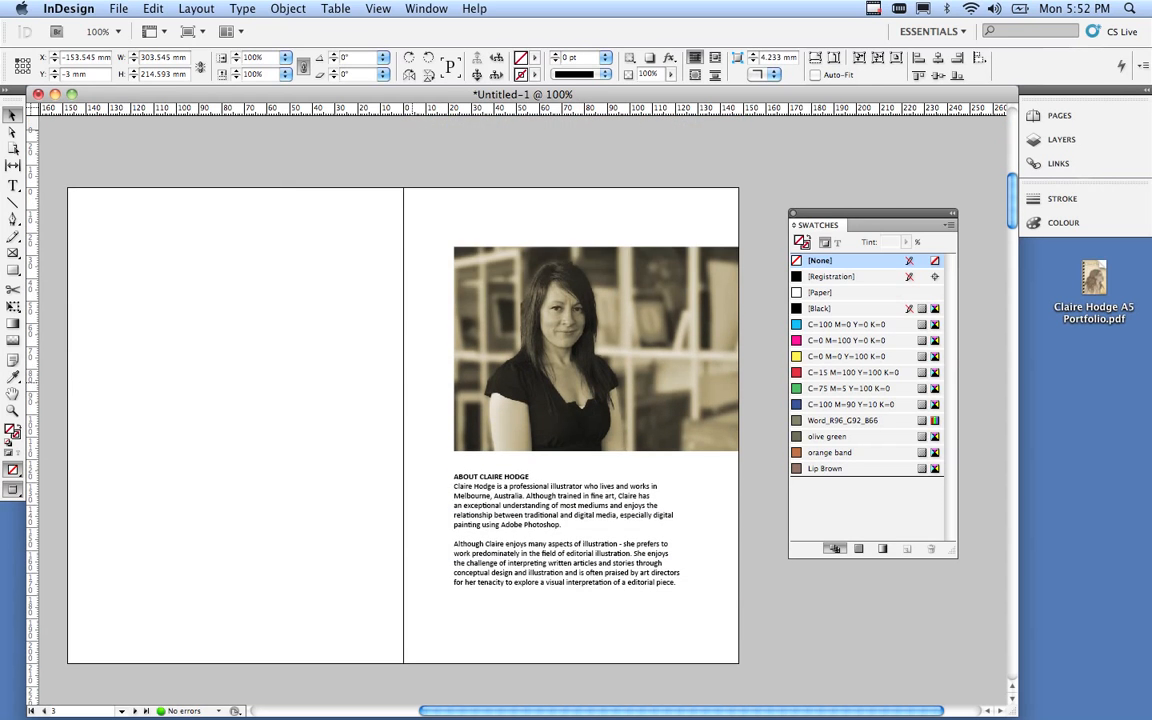
scroll(396, 458, up, 5)
scroll(396, 458, up, 8)
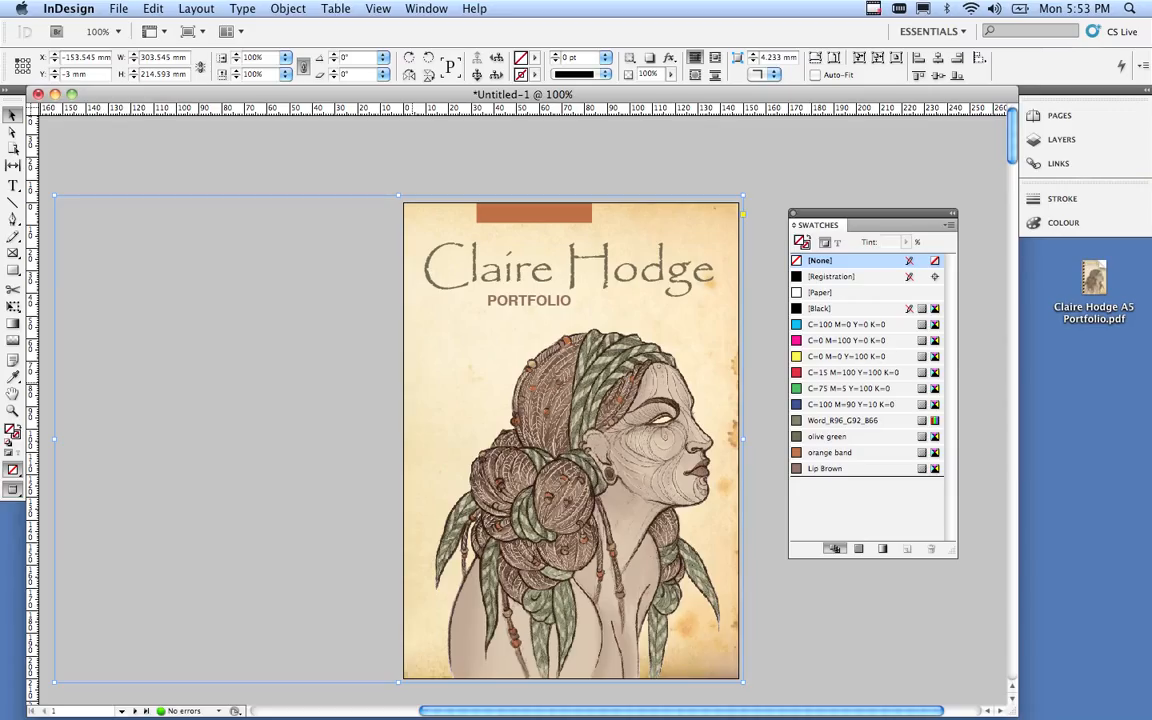
scroll(396, 458, down, 1)
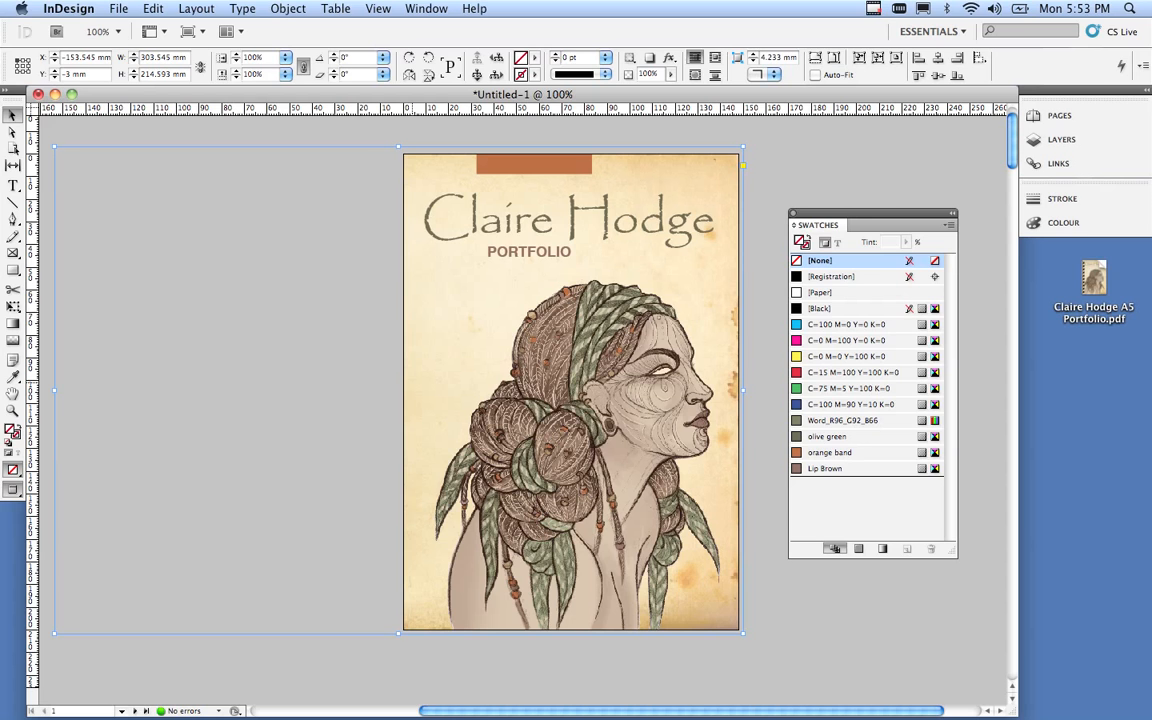
Delete the old-paper background from the cover, then jump to pages 10 and 14.
key(Delete)
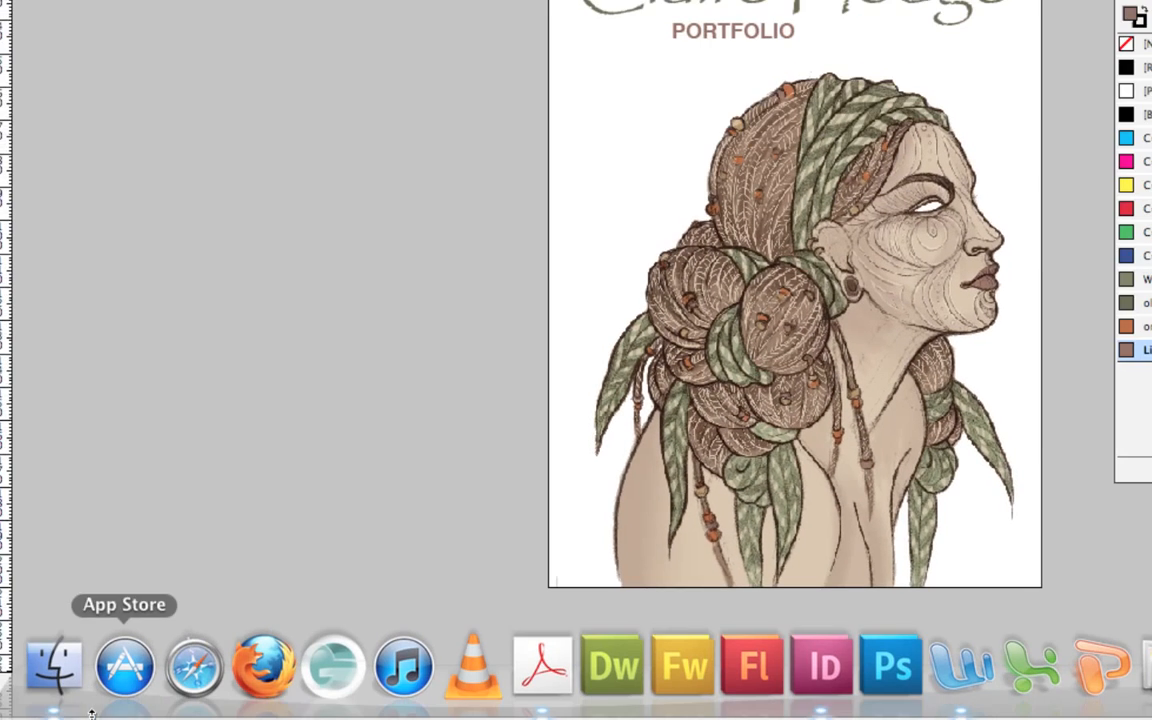
click(133, 707)
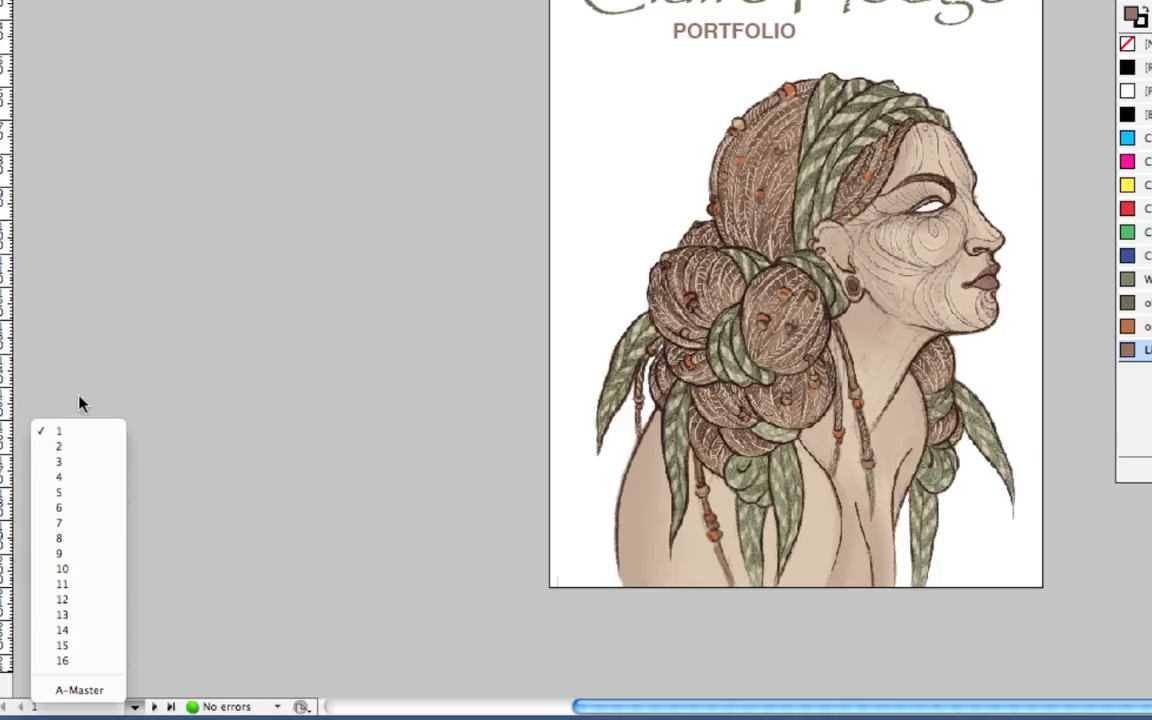
click(78, 577)
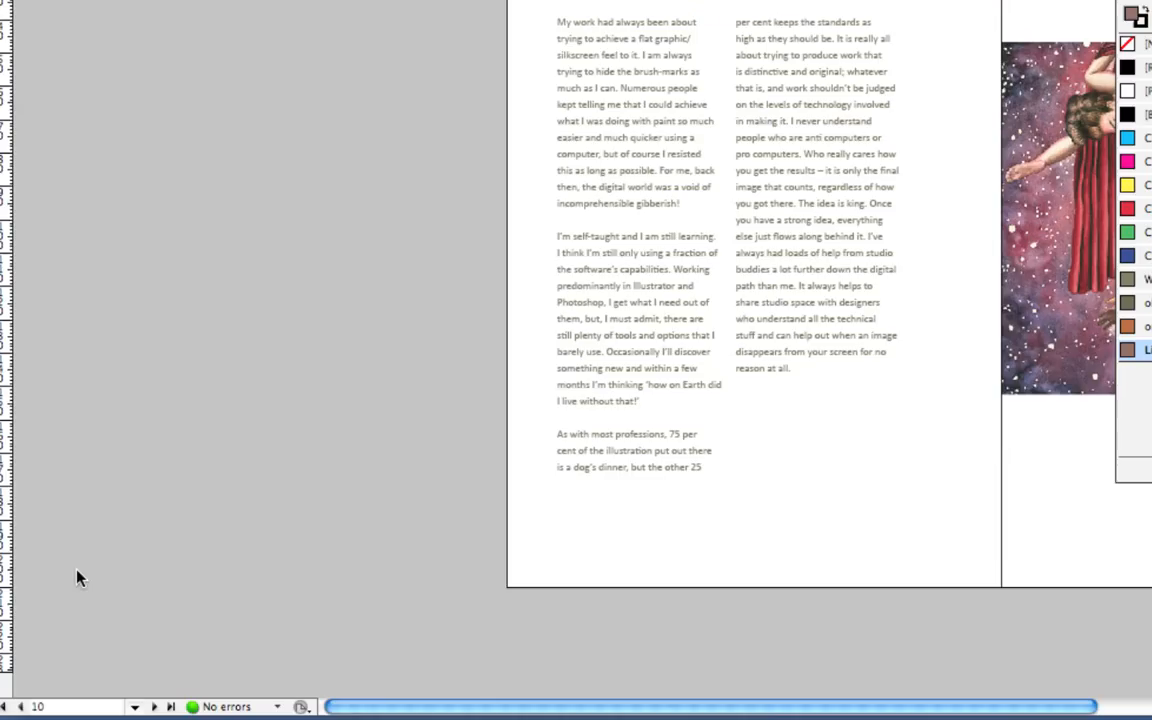
click(134, 707)
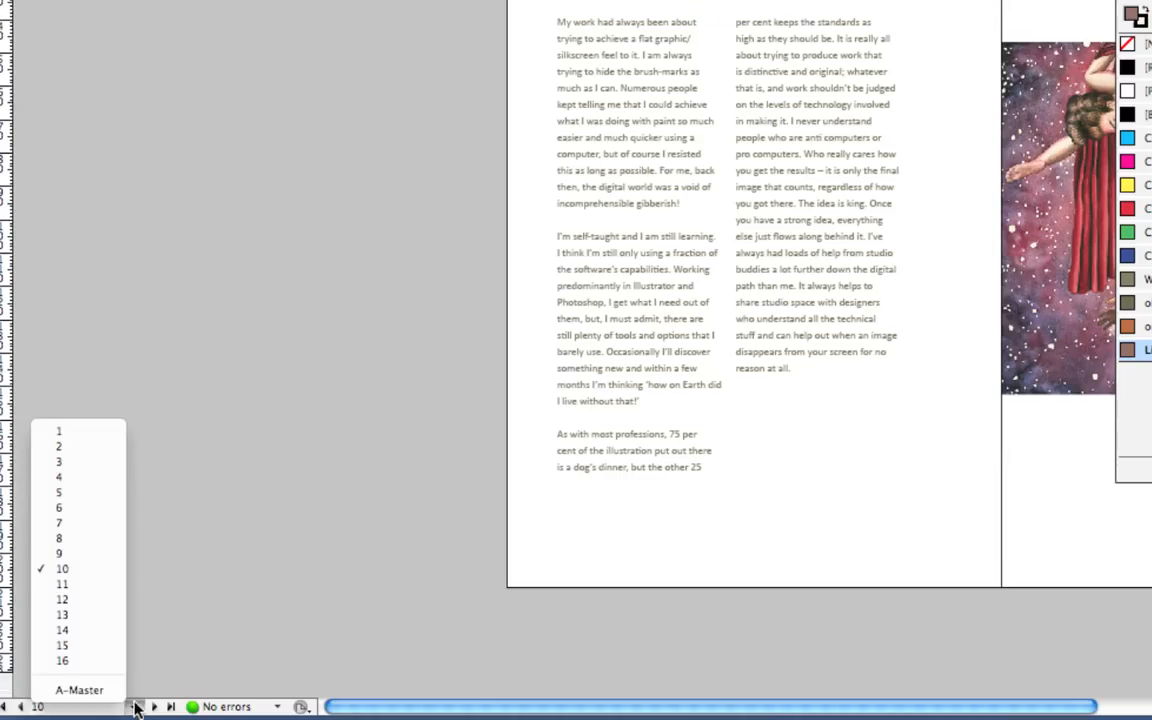
click(85, 626)
Switch the view to the blank A-Master spread.
click(135, 703)
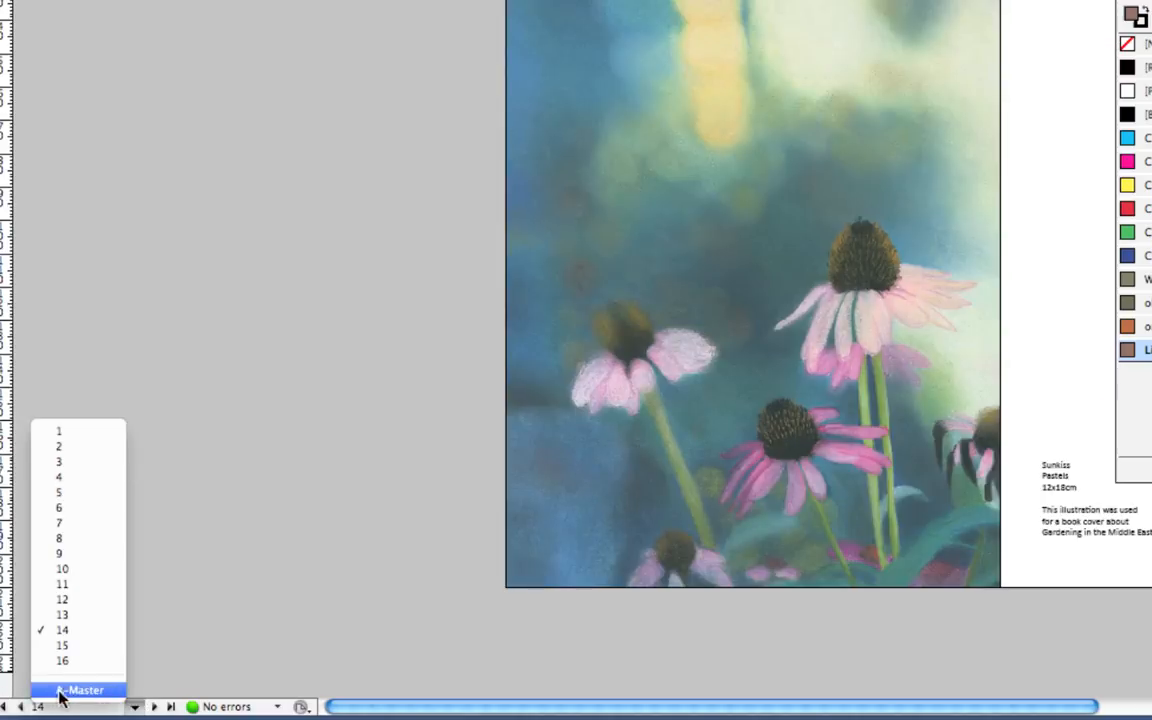
click(72, 690)
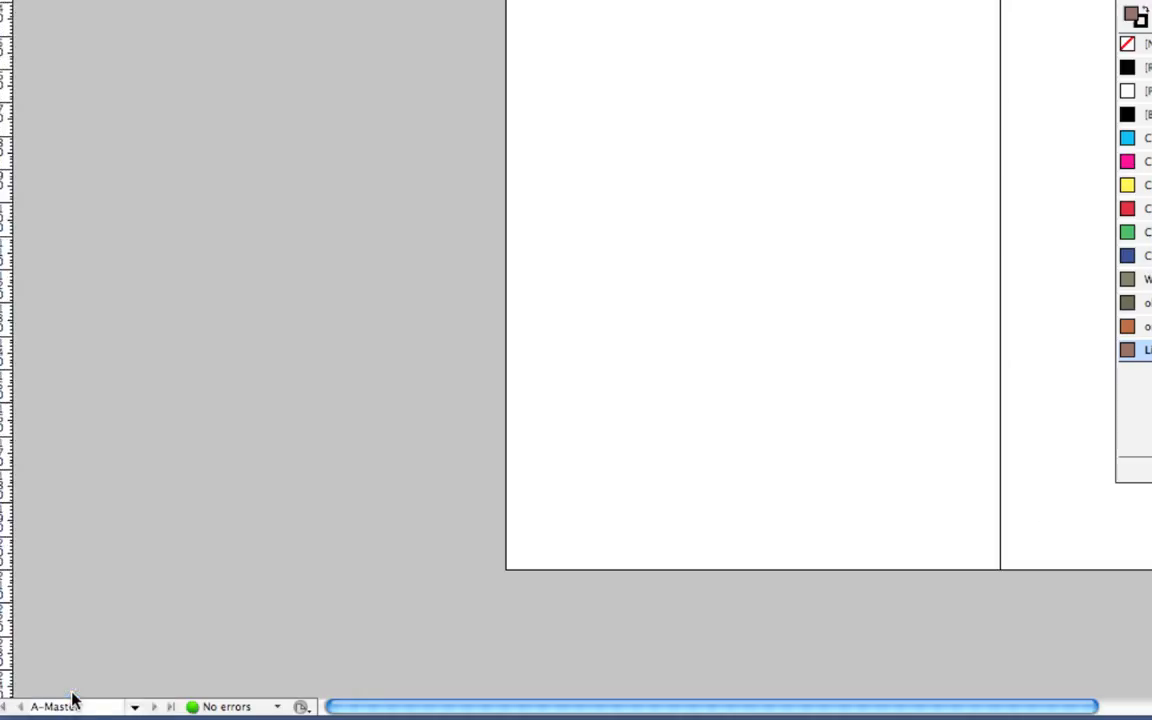
click(137, 707)
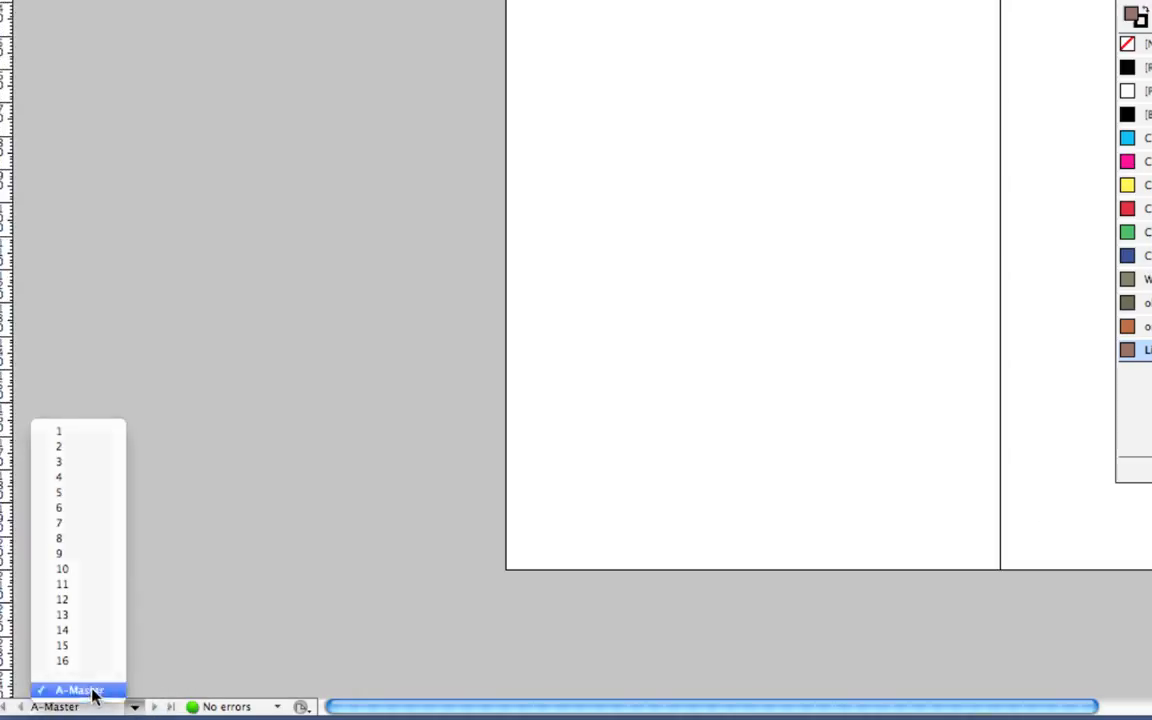
click(90, 690)
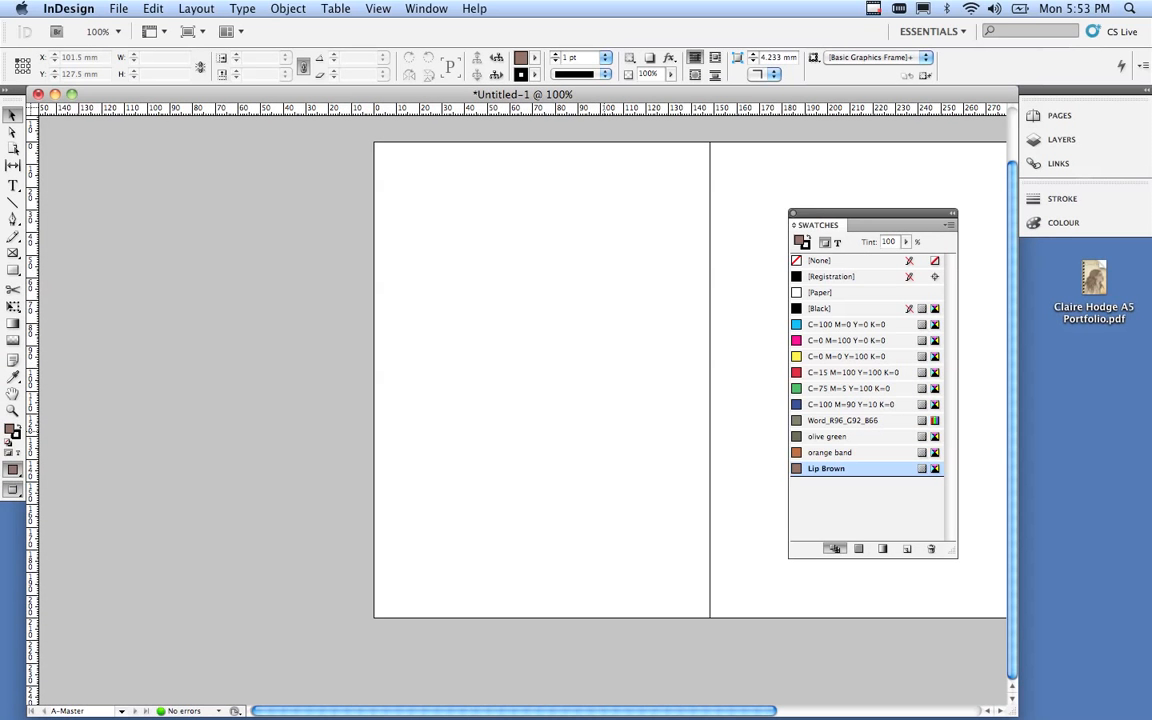
Drag the Swatches panel off the A-Master spread onto the left pasteboard.
drag(860, 213, 242, 259)
scroll(640, 380, right, 5)
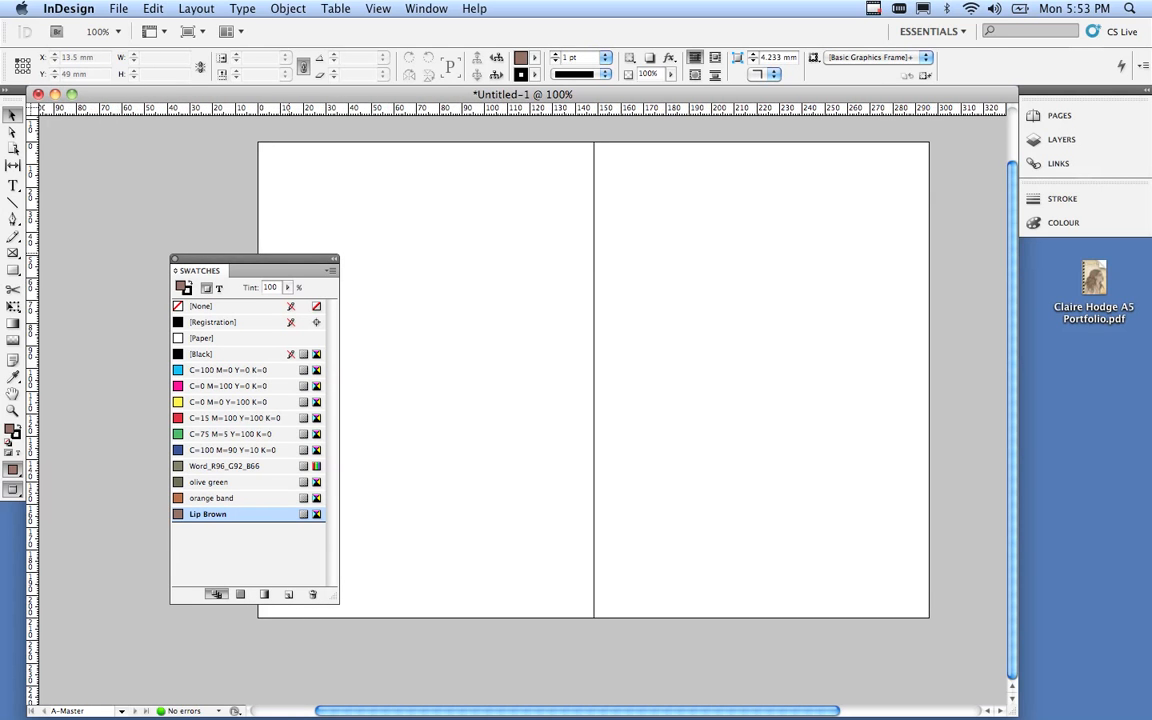
drag(289, 258, 191, 248)
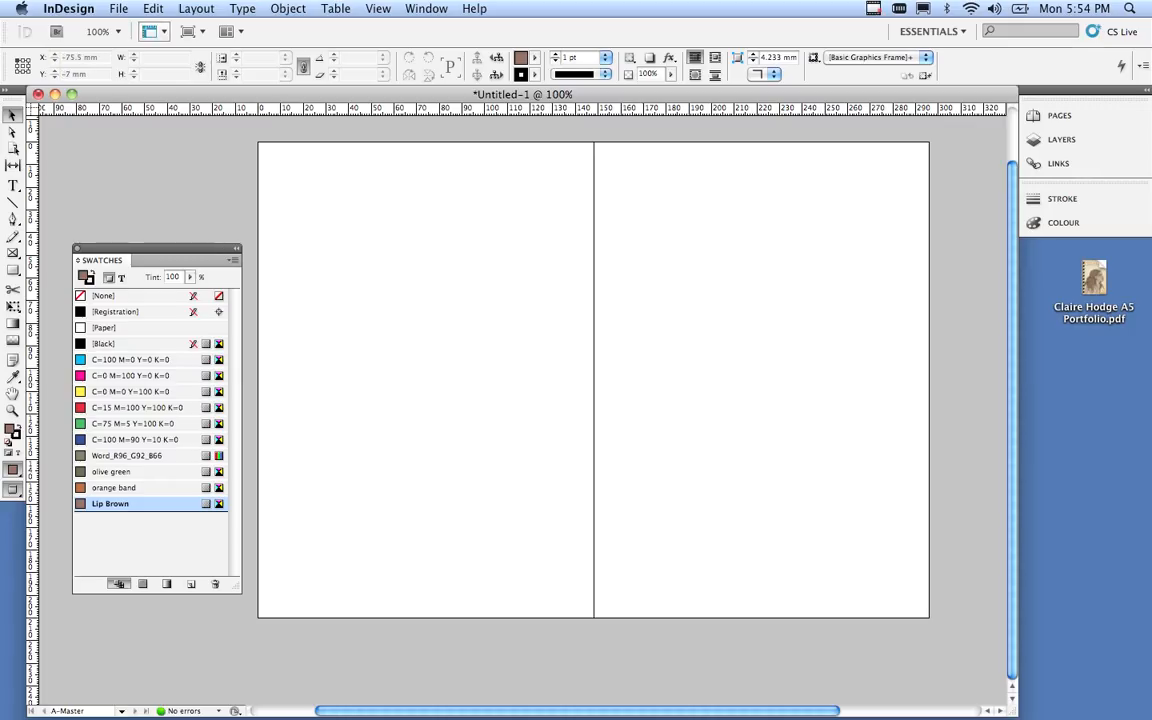
click(118, 9)
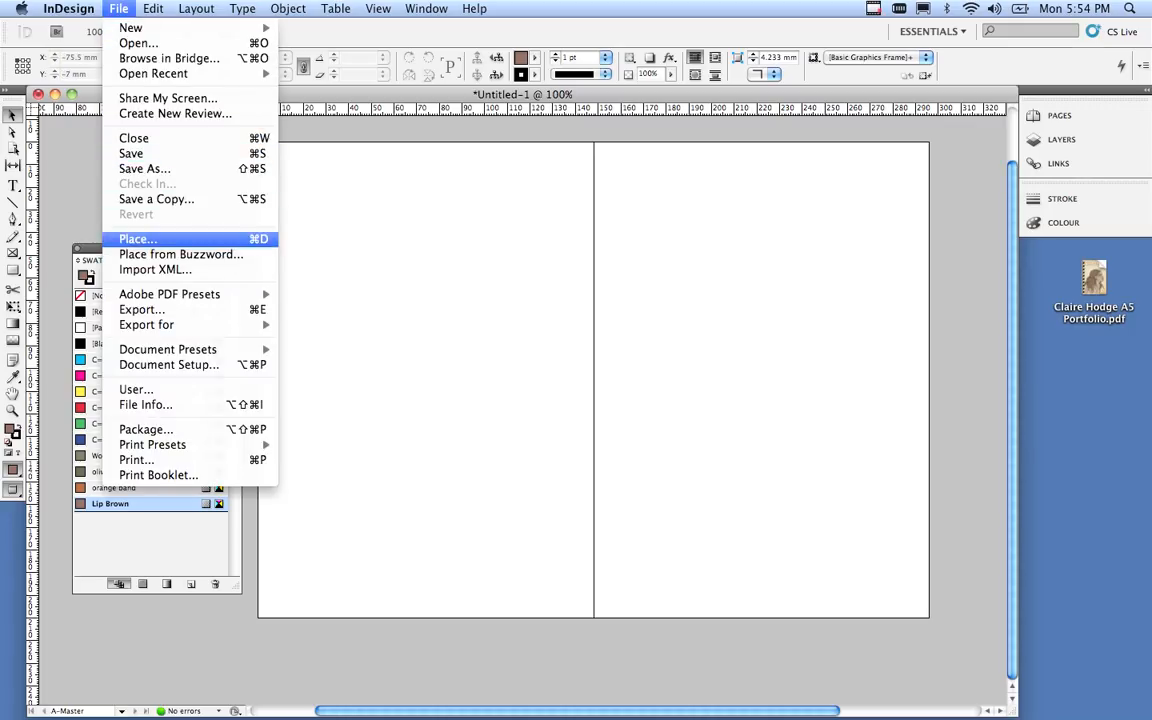
Place old paper background.tif on the A-Master spread and stretch it slightly past both pages' edges.
click(137, 239)
scroll(620, 240, down, 5)
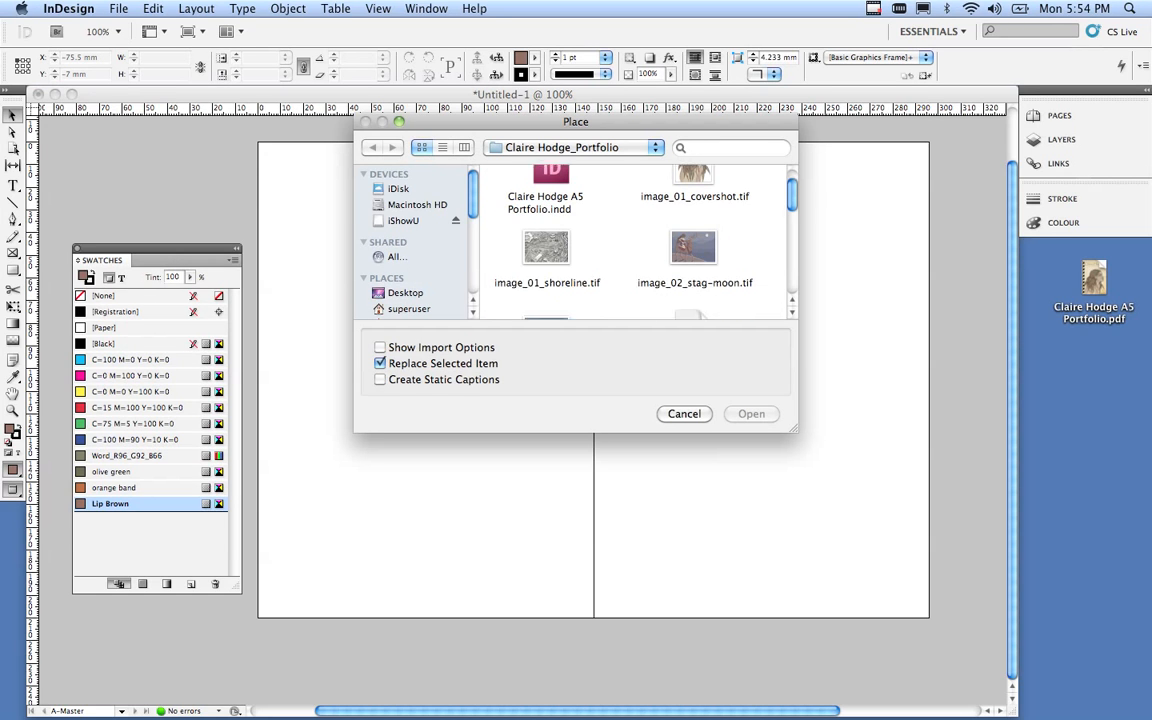
click(545, 229)
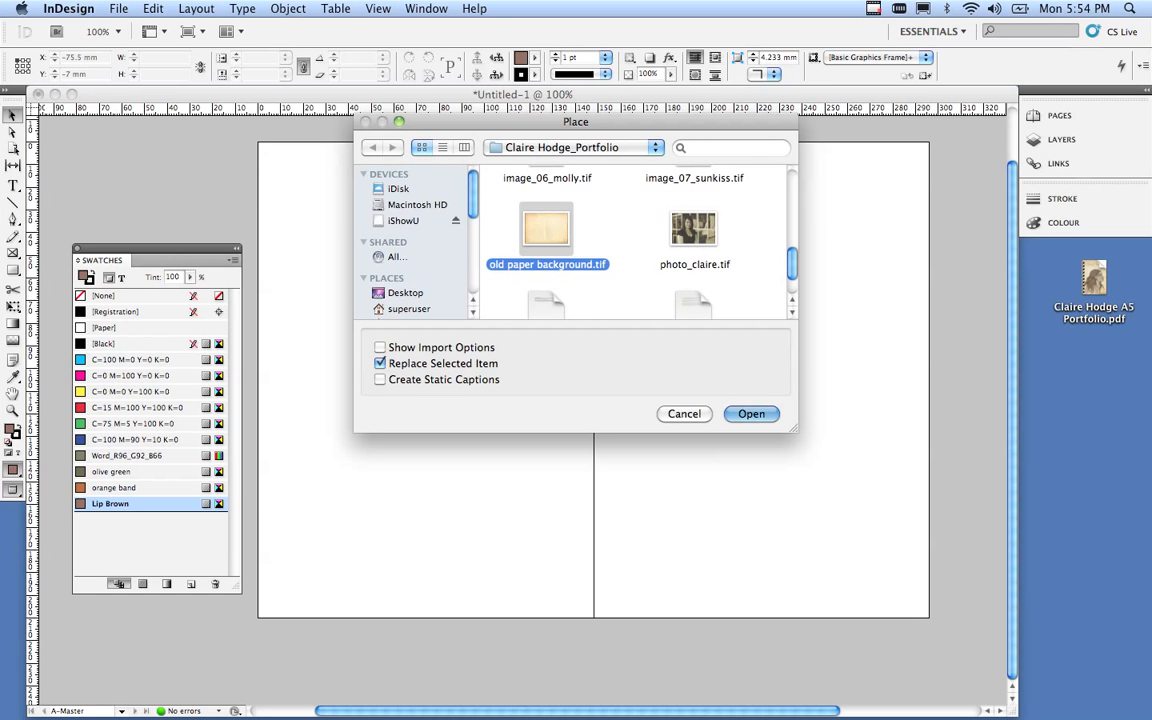
key(Return)
click(381, 217)
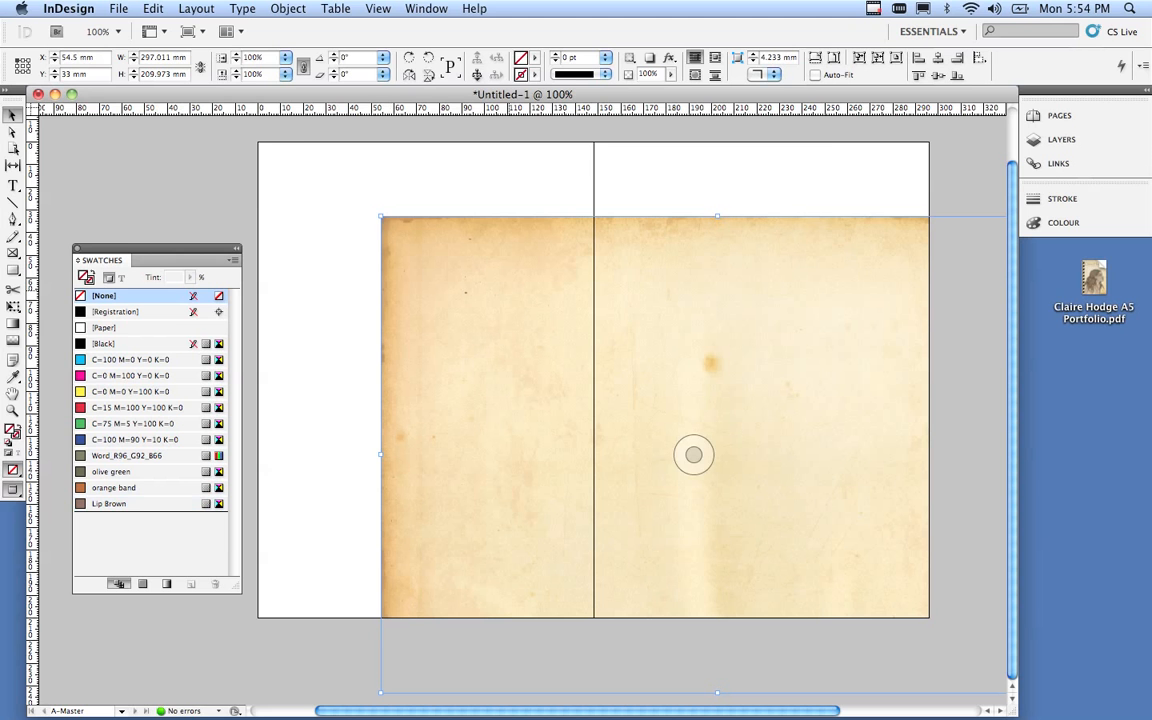
drag(499, 290, 381, 219)
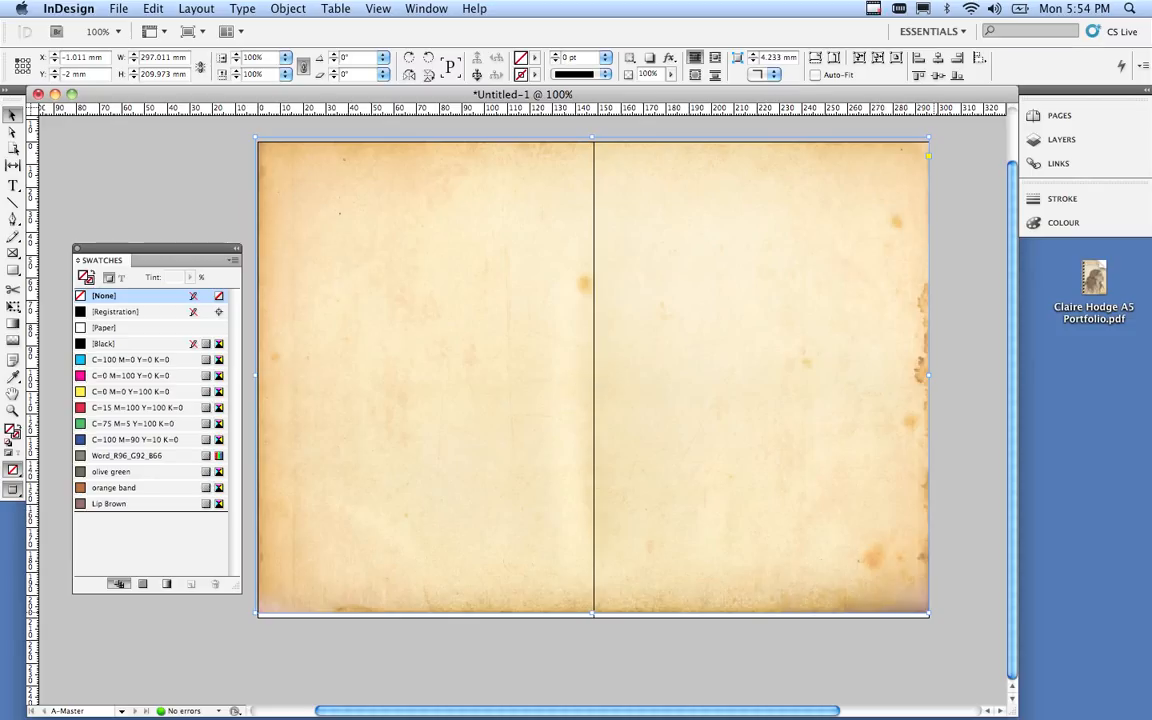
drag(929, 614, 940, 620)
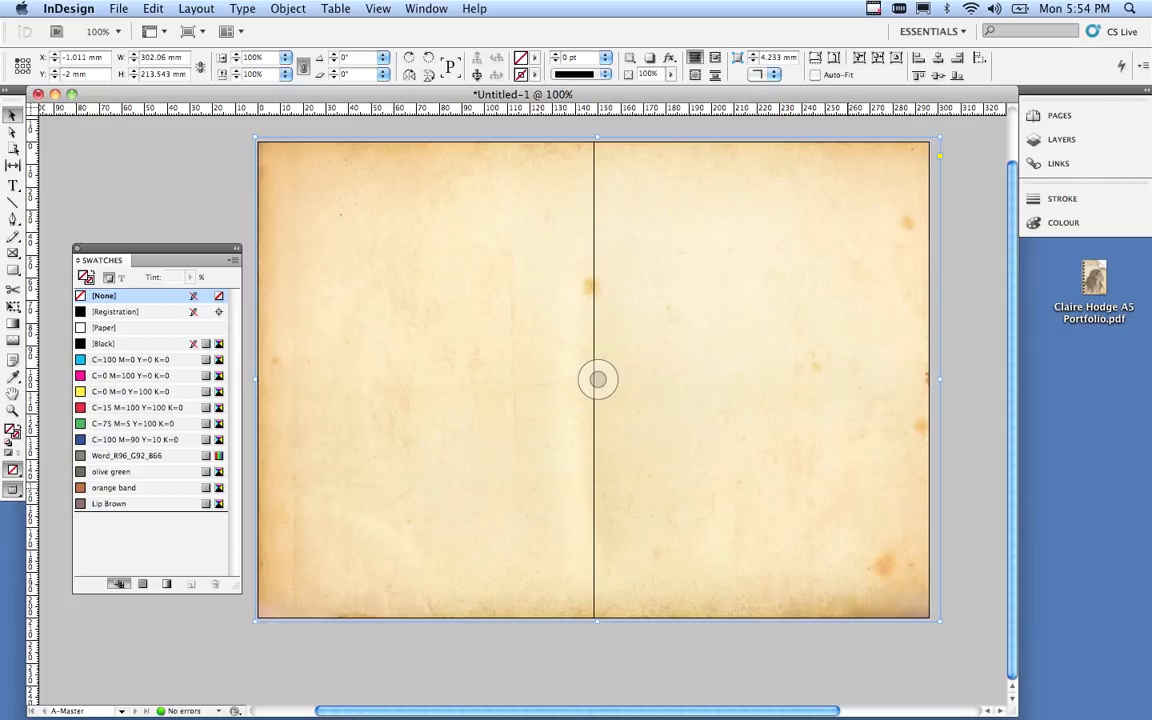
drag(848, 491, 843, 492)
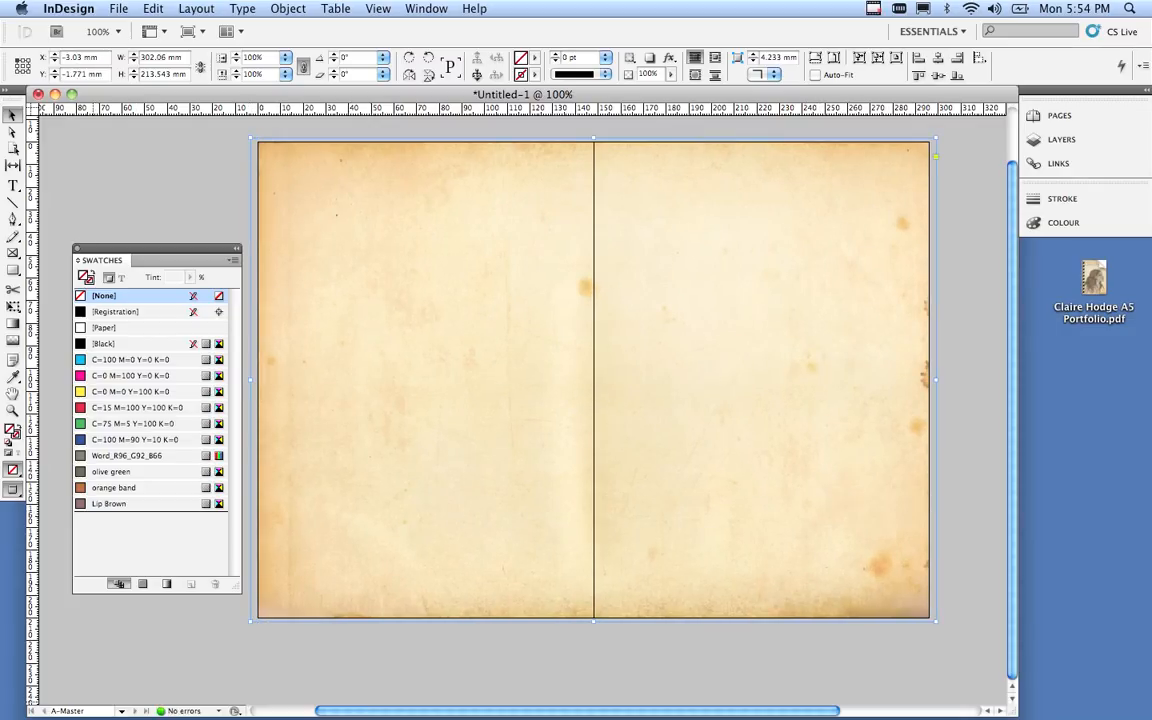
mouse_move(68, 700)
click(122, 711)
Jump to page 1 and scroll through the spreads to confirm the paper background, ending on the cover.
click(84, 524)
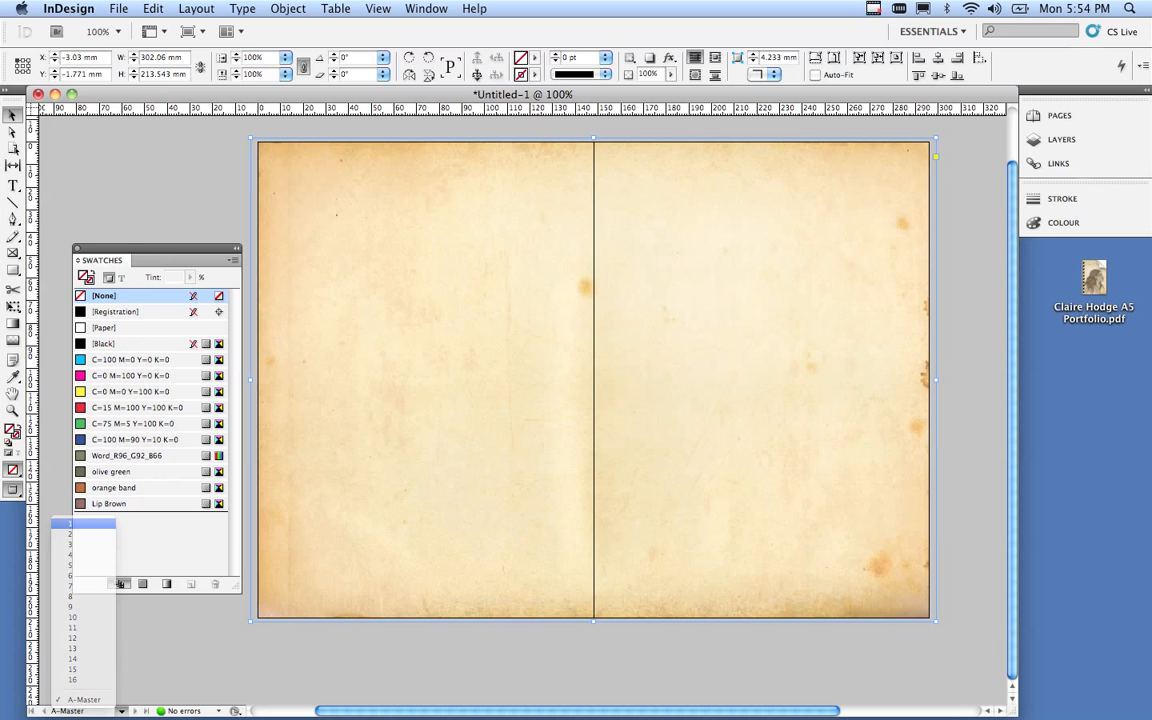
scroll(344, 492, down, 10)
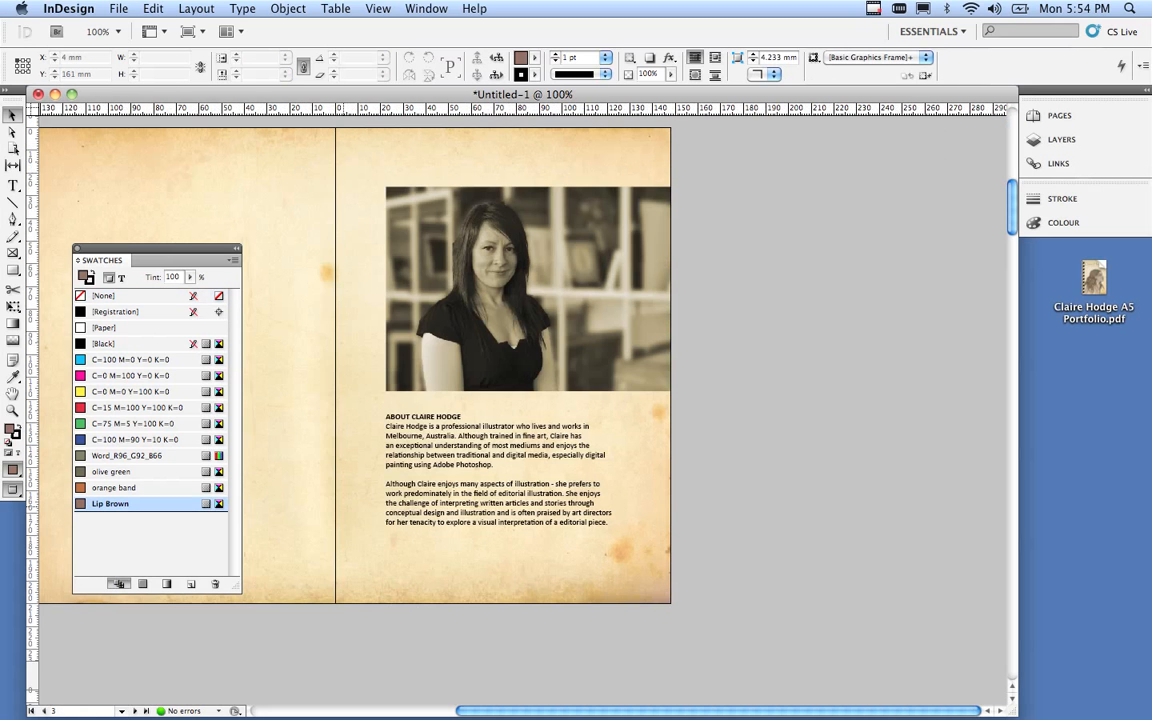
scroll(344, 492, down, 6)
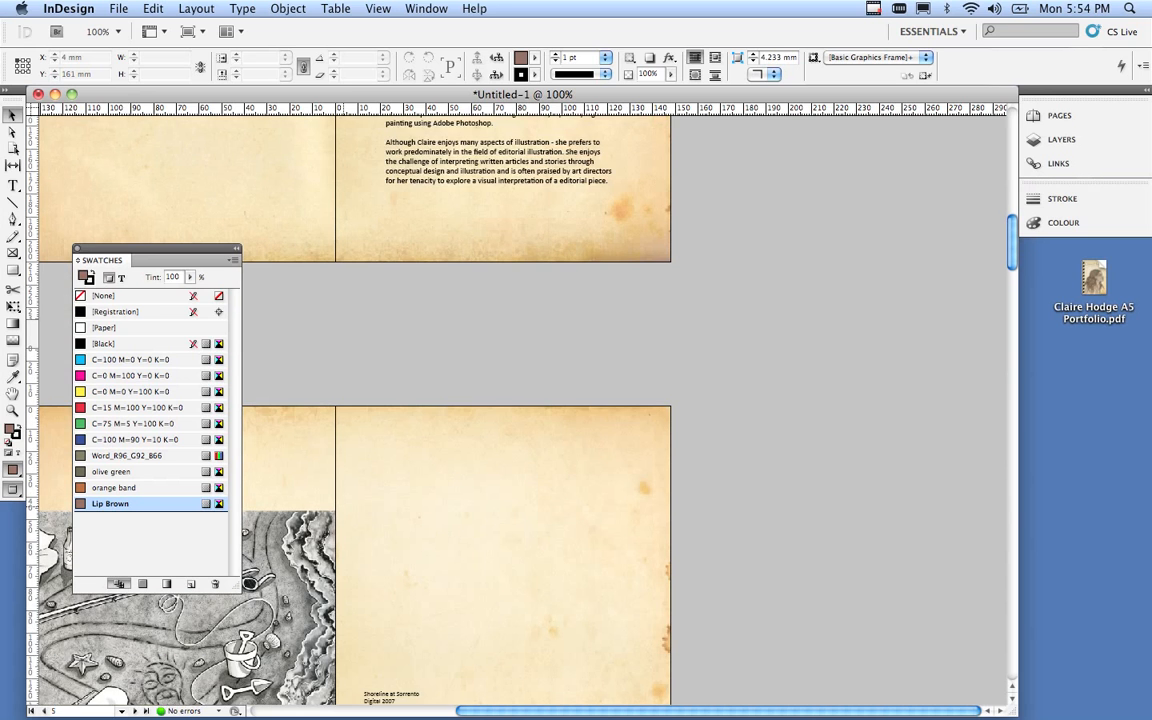
scroll(520, 400, down, 3)
scroll(520, 400, left, 5)
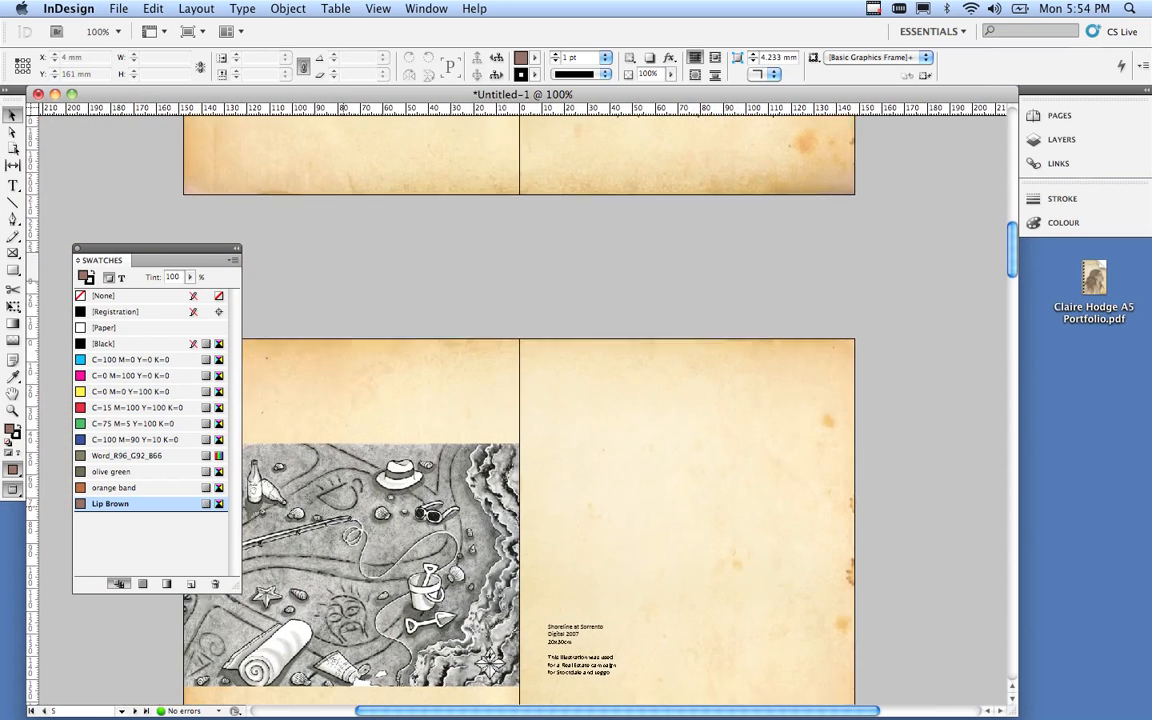
scroll(566, 476, down, 10)
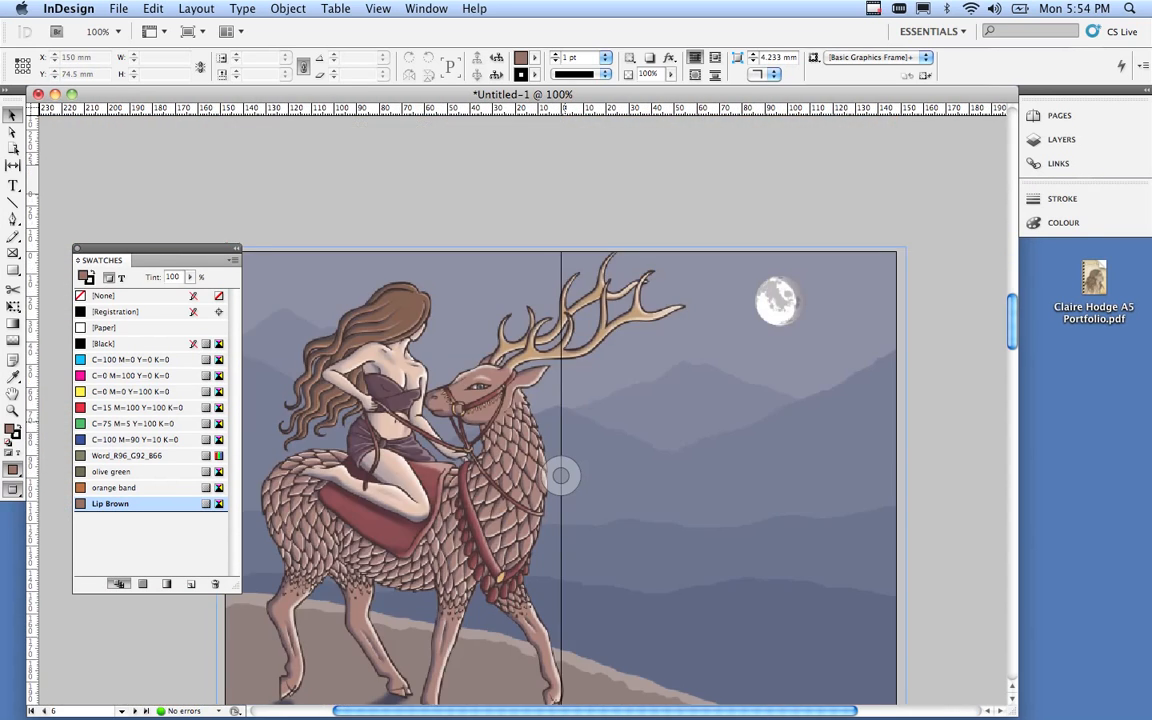
scroll(560, 400, down, 20)
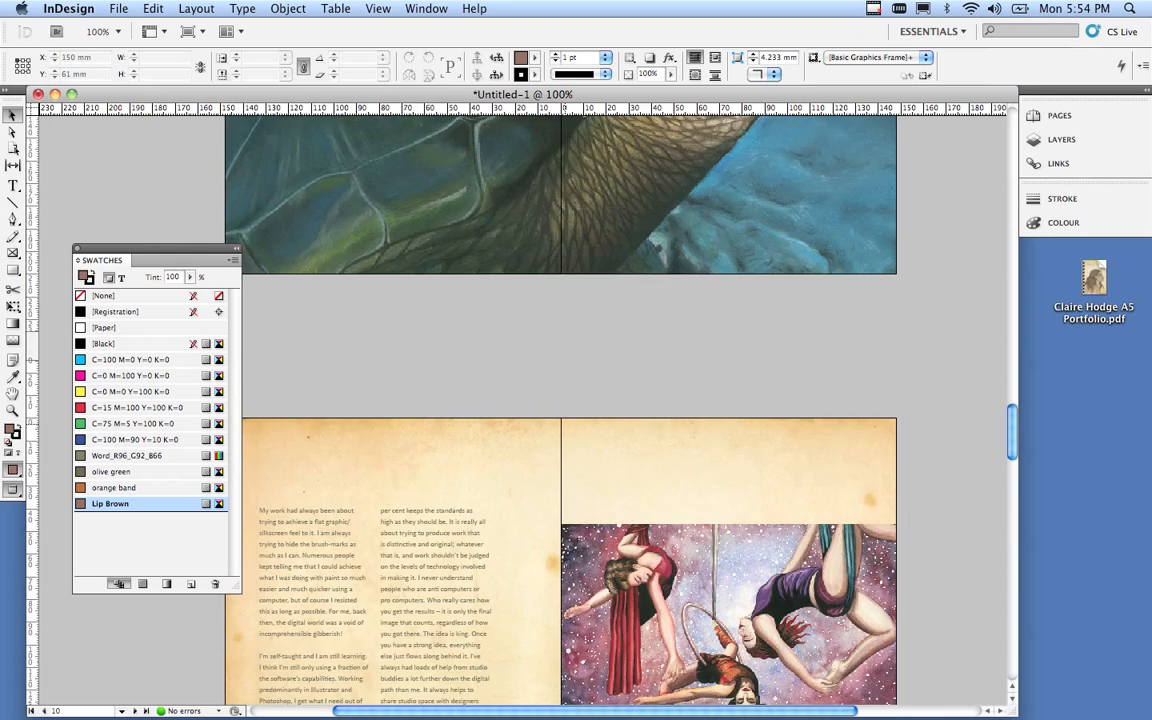
scroll(560, 400, up, 20)
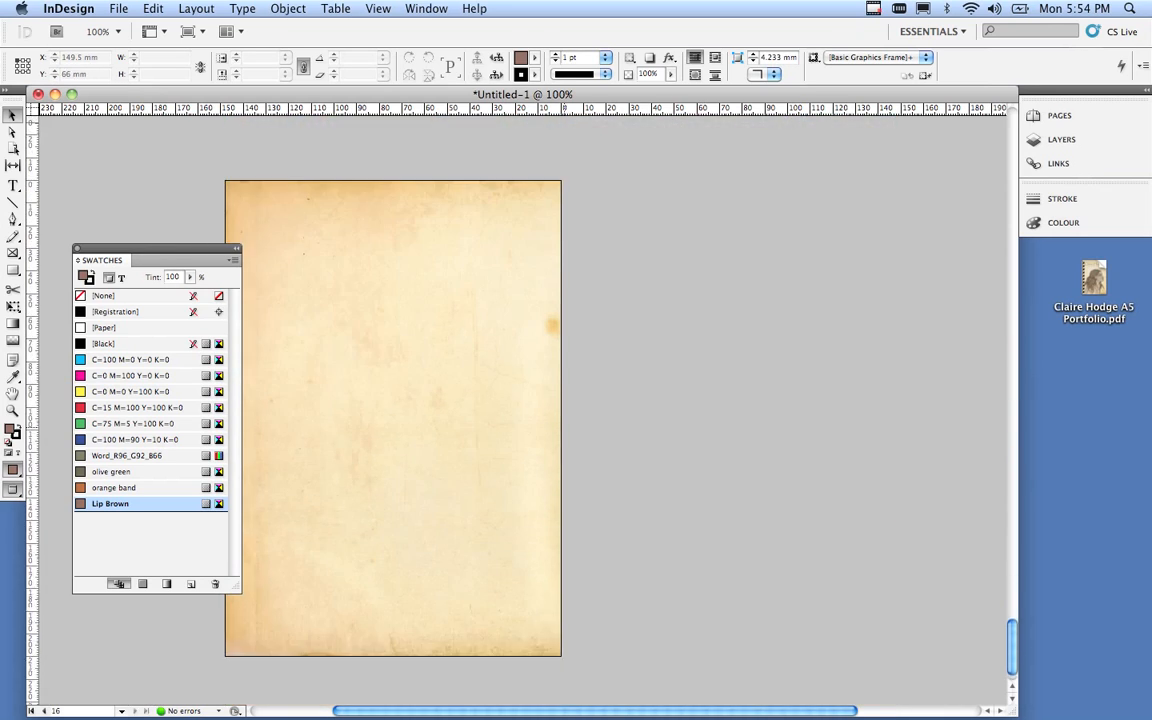
scroll(560, 400, up, 20)
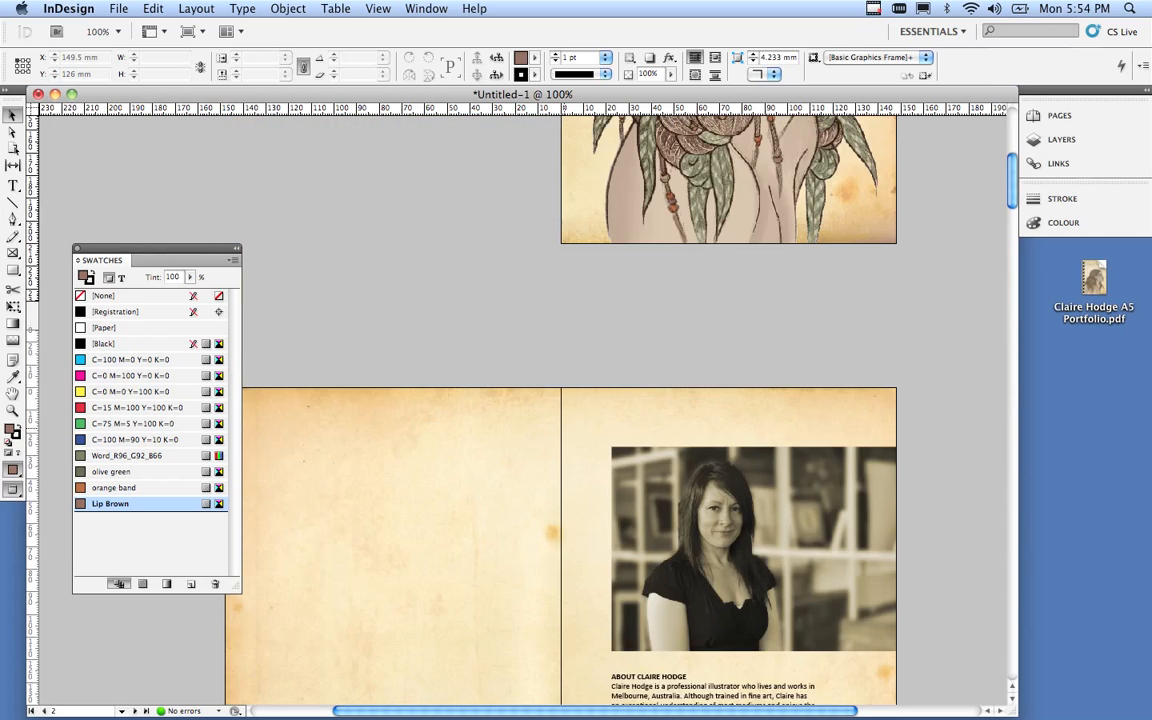
scroll(728, 415, down, 2)
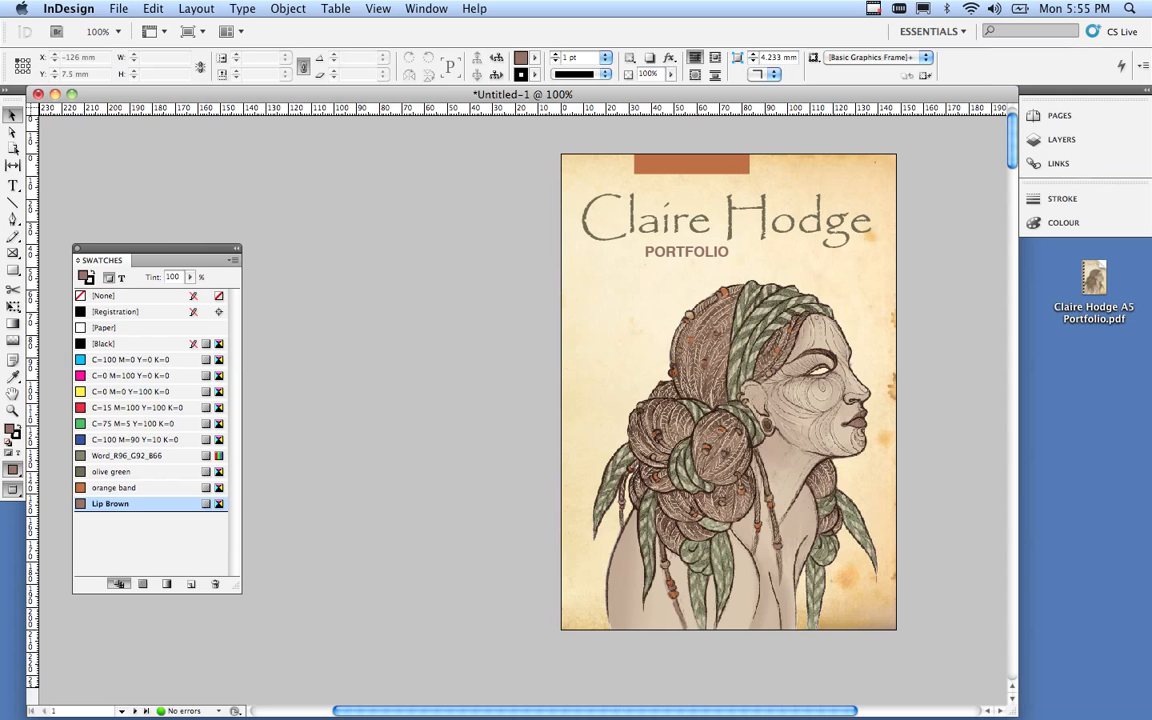
Save the document as an InDesign CS5 file, adding 2 to the portfolio name (…A5 Portfolio2.indd).
click(118, 9)
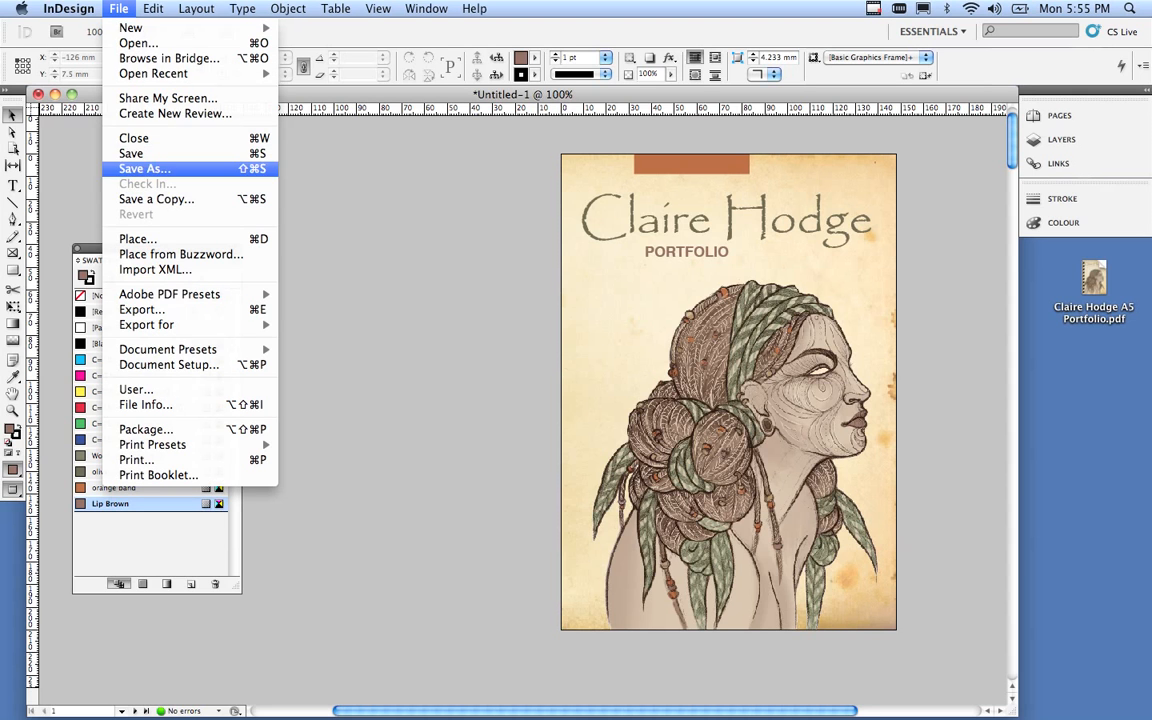
click(145, 168)
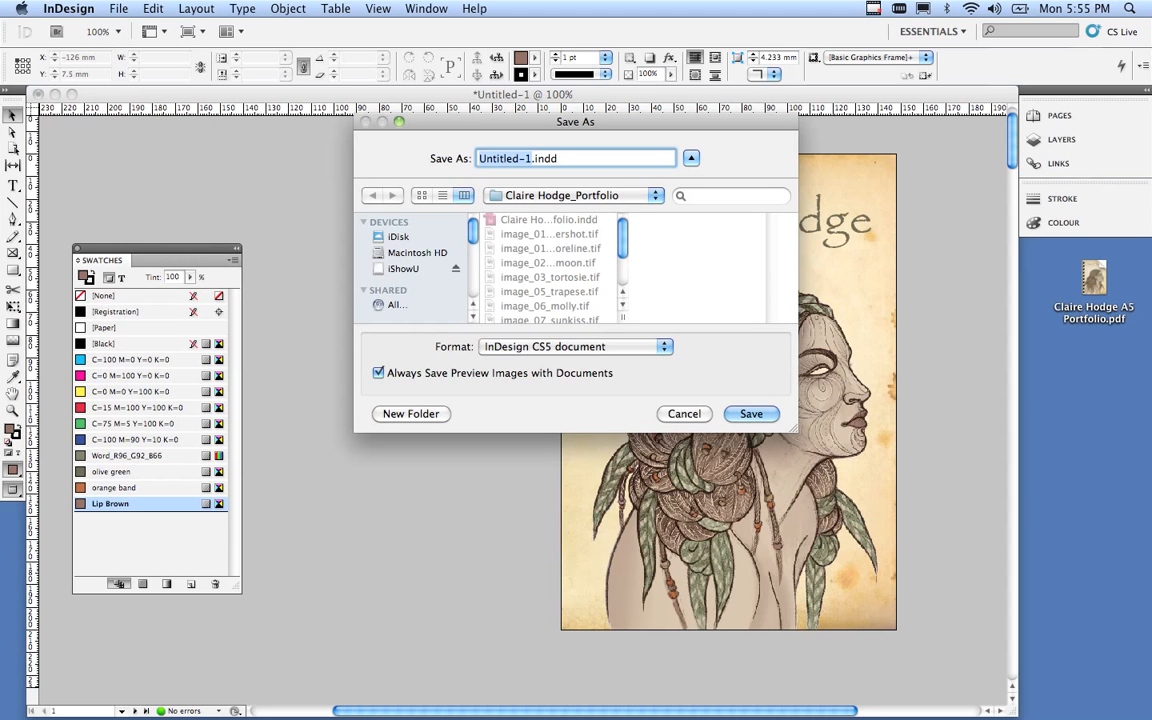
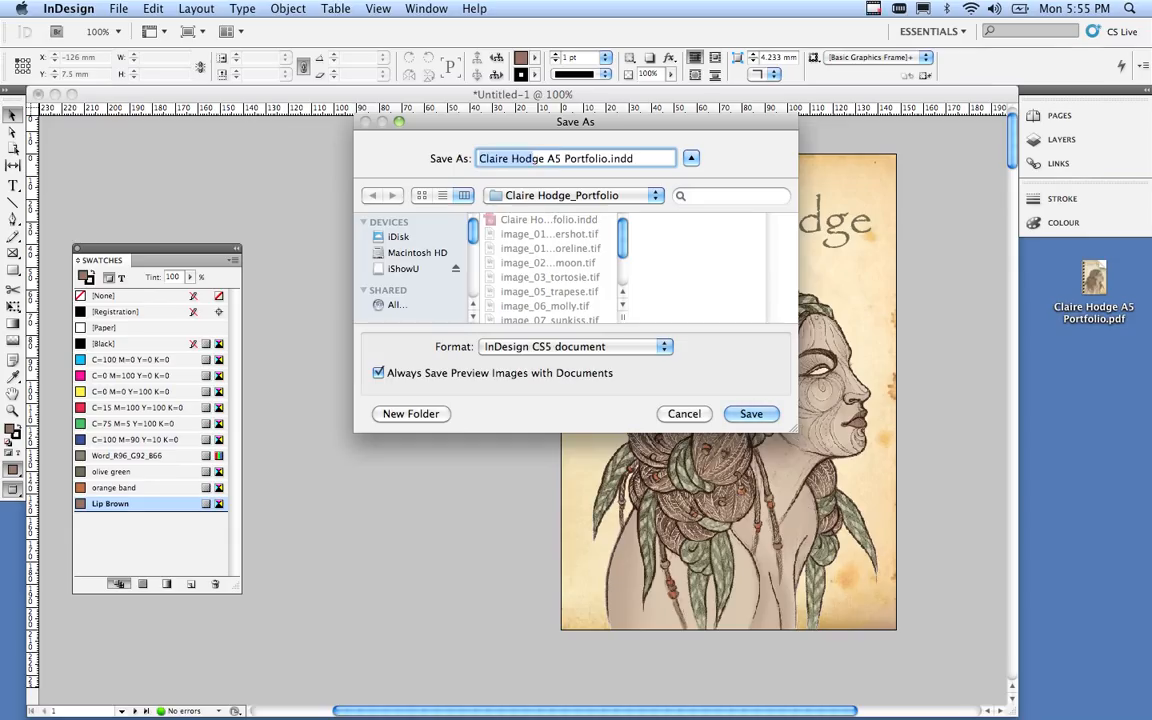
click(602, 158)
key(Right)
text(2)
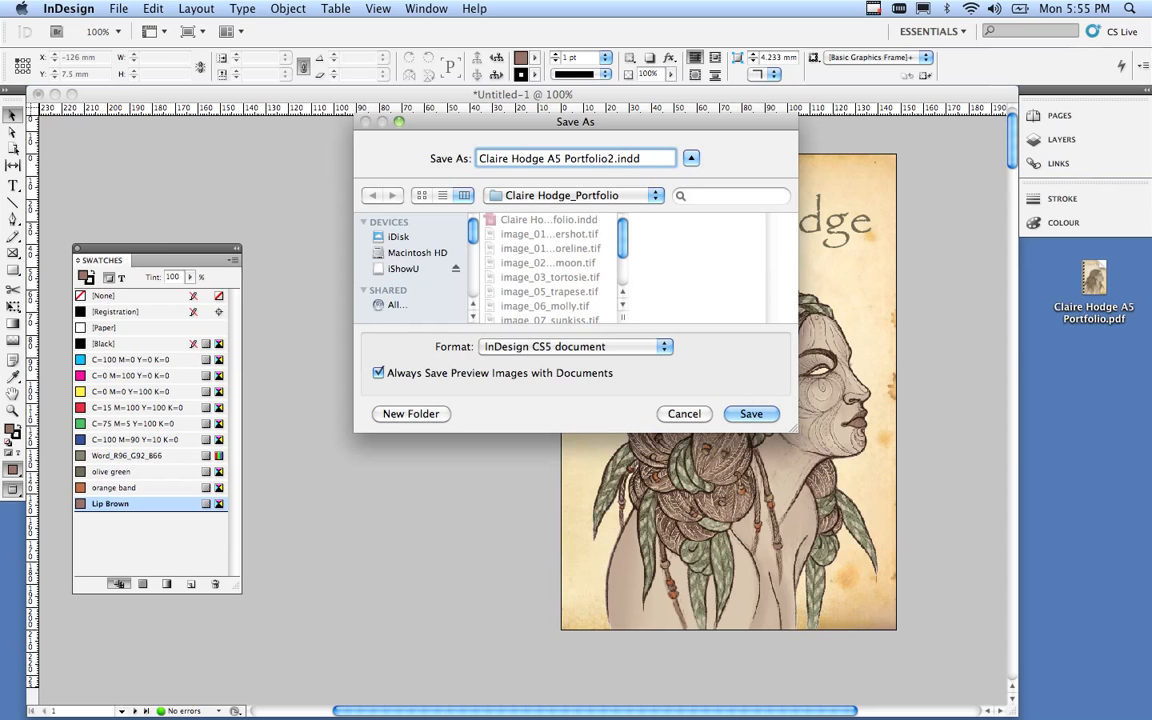
key(Return)
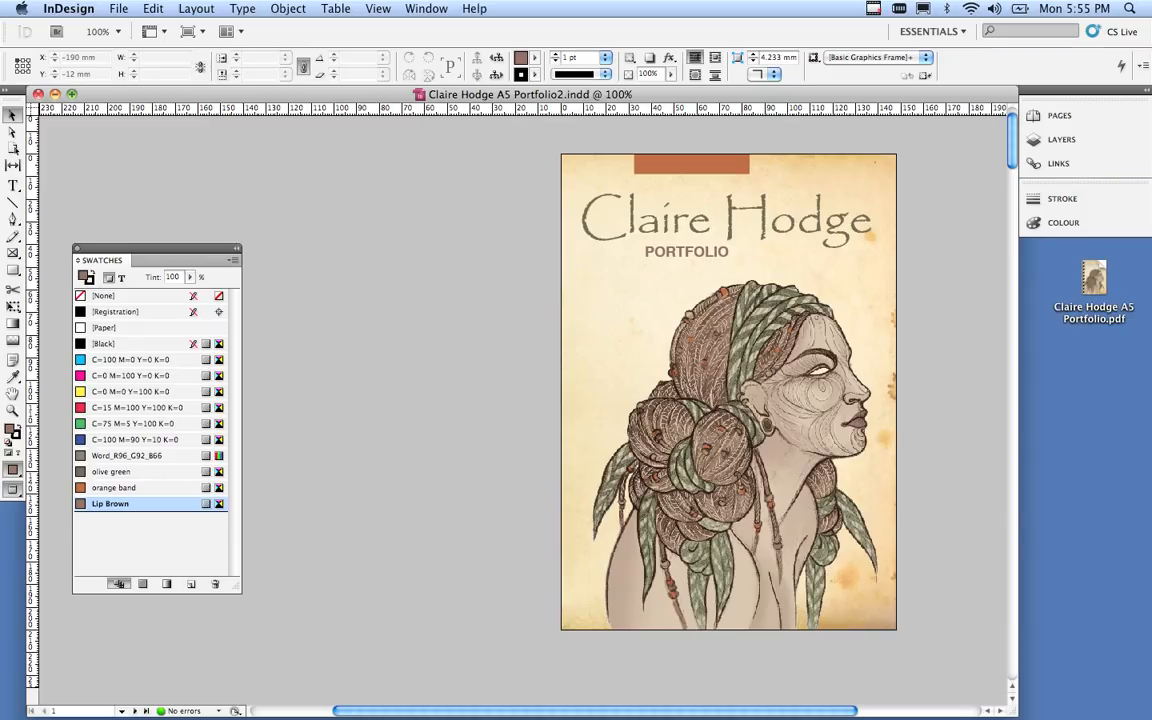
Close the document, quit InDesign and bring up iShowU from the Dock.
key(super+w)
key(super+q)
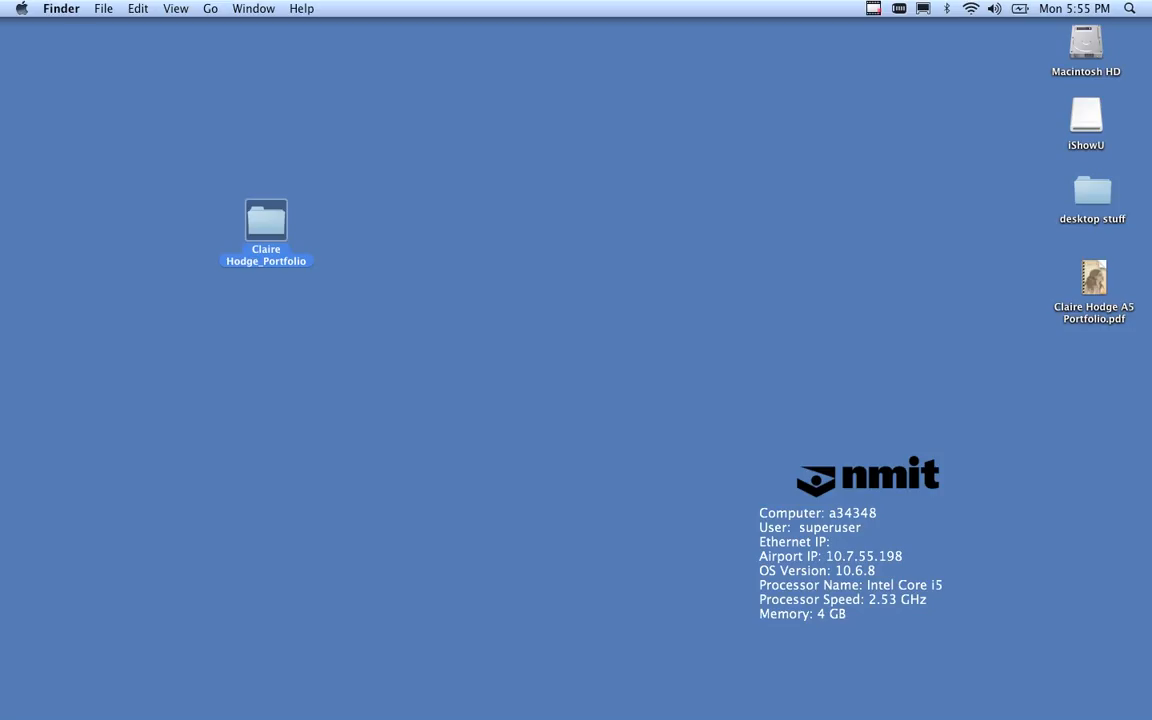
click(920, 684)
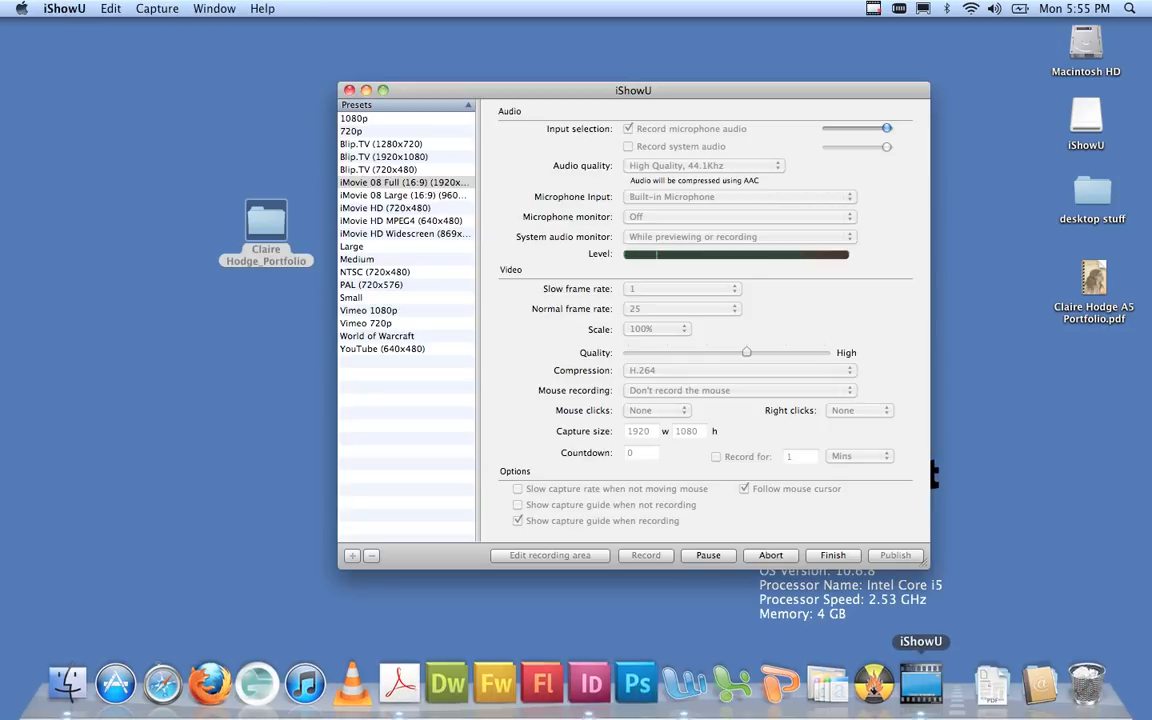